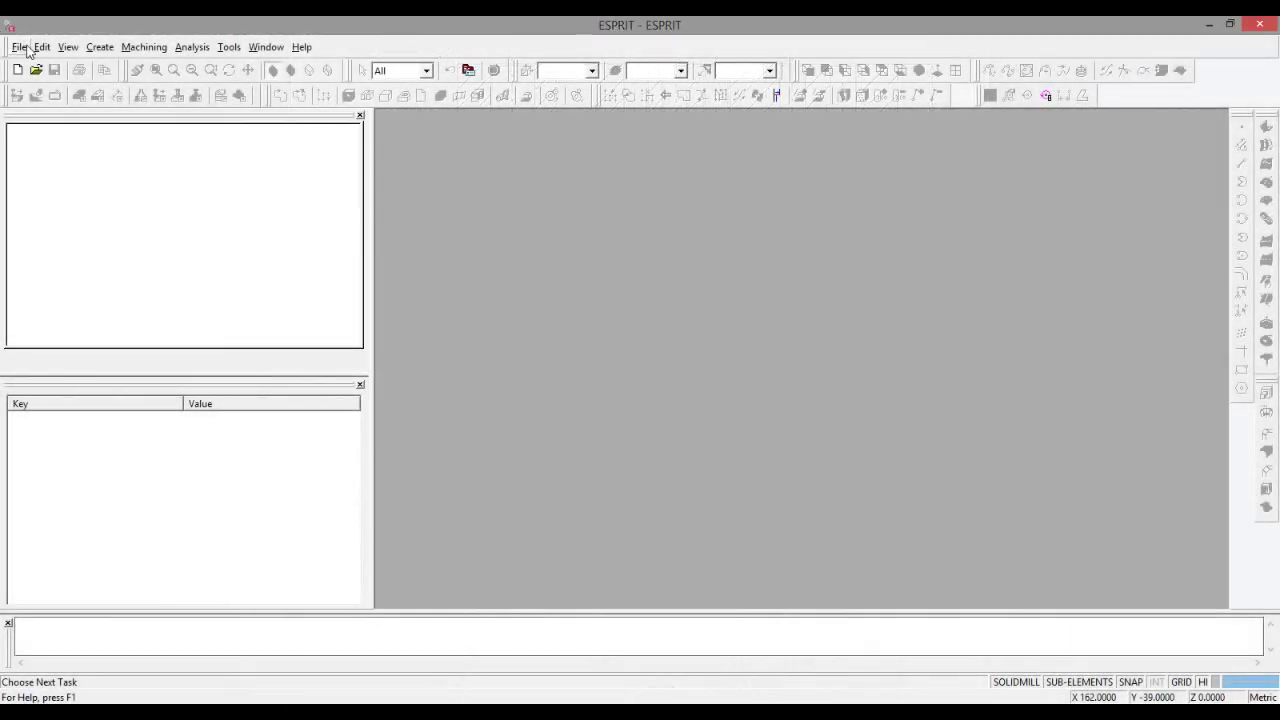
- Open the CATIA model piesa 14.CATPart in ESPRIT
click(19, 47)
click(81, 86)
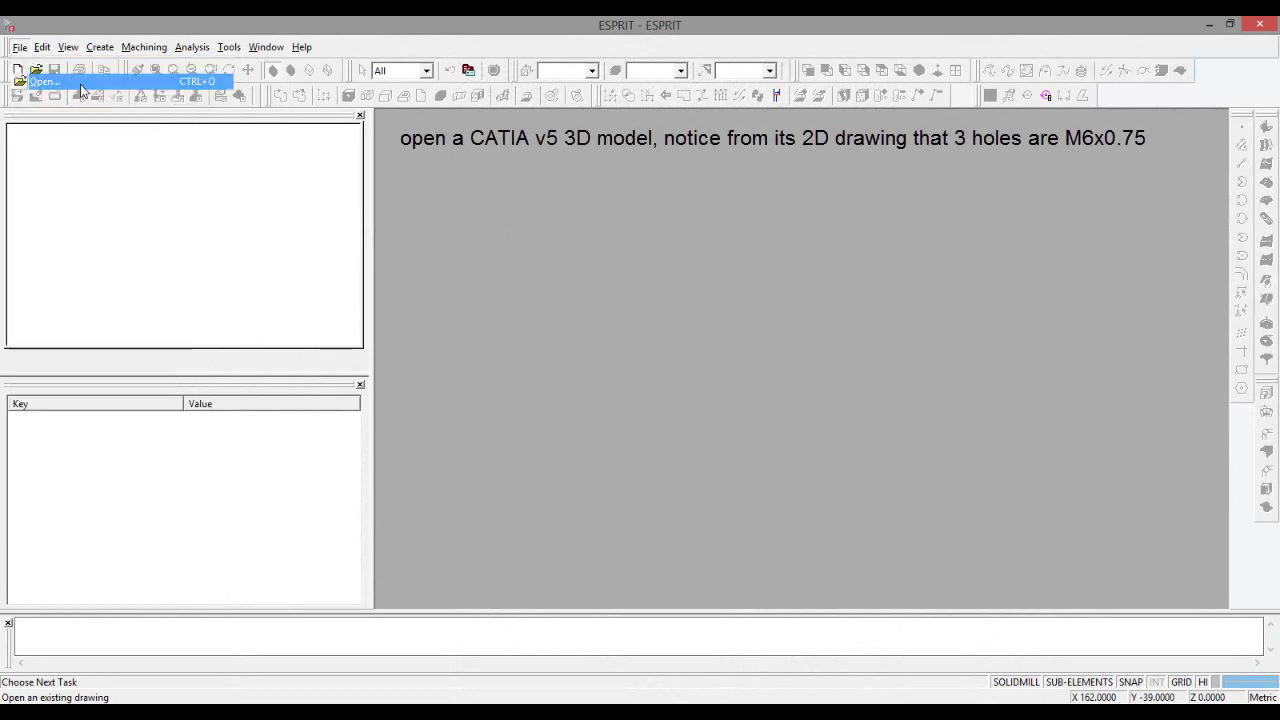
click(456, 318)
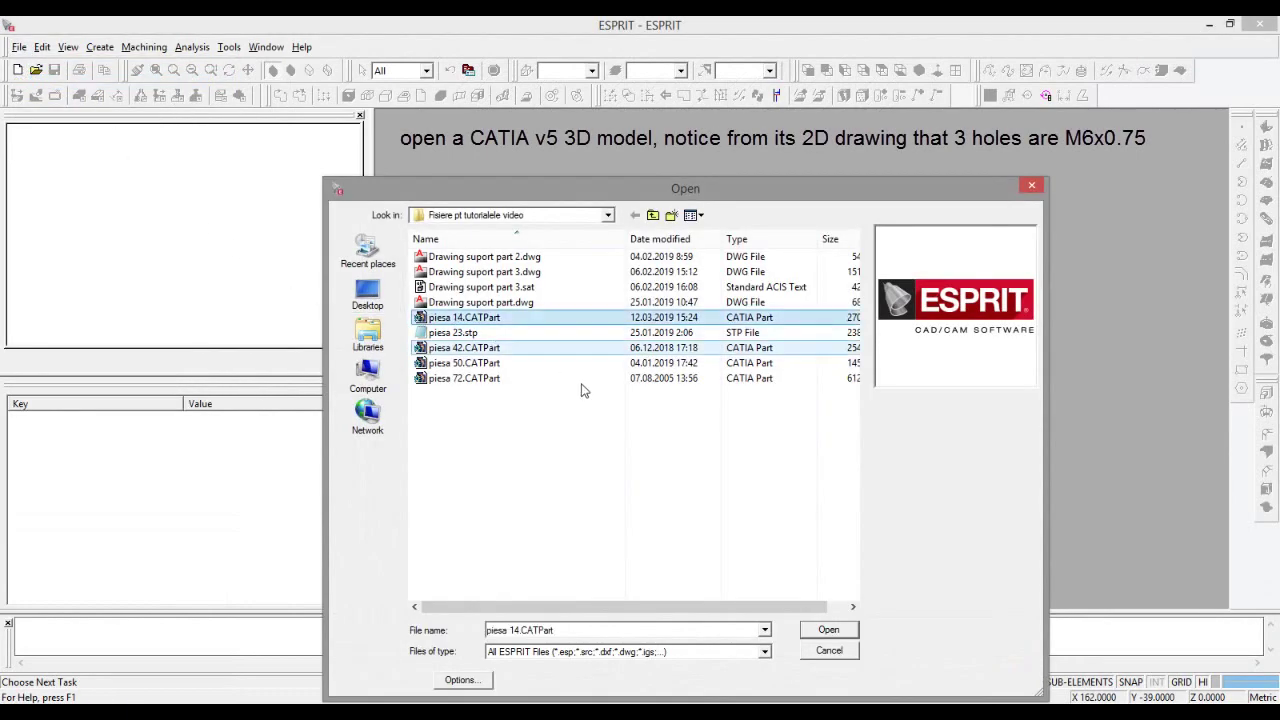
click(828, 631)
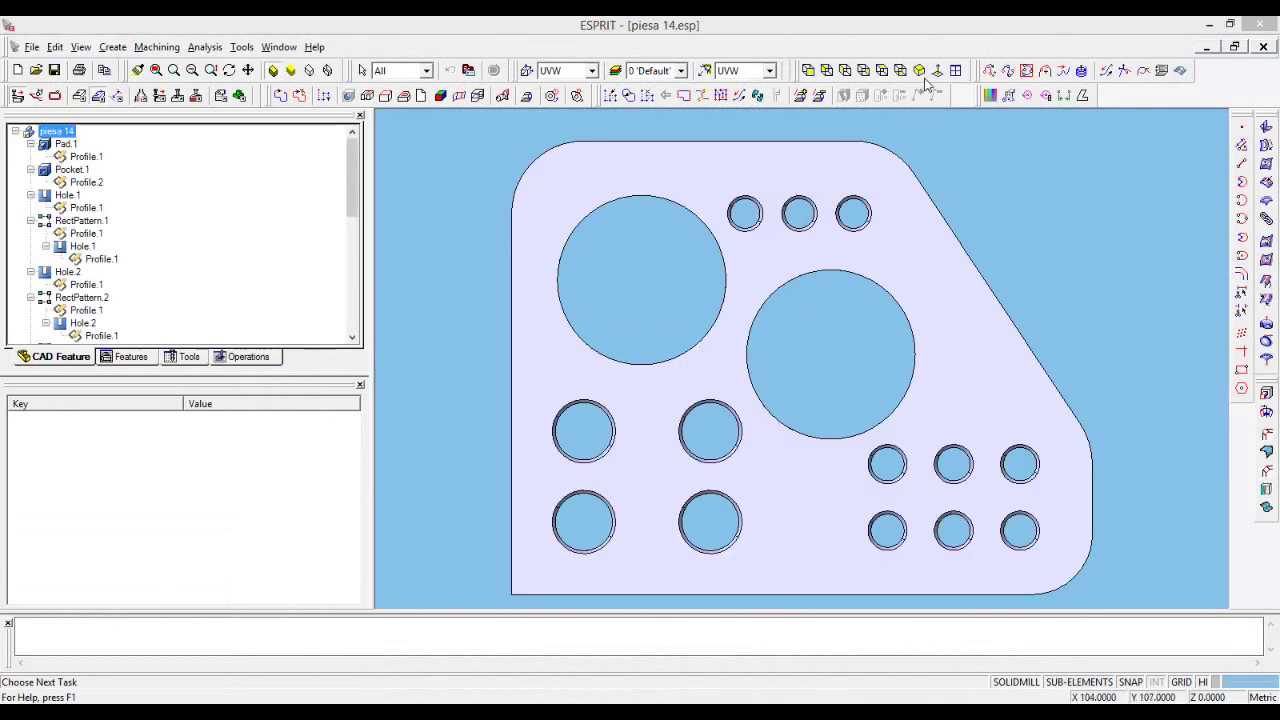
- View the plate isometrically, zooming, orbiting and panning to see where the axis origin sits
click(924, 77)
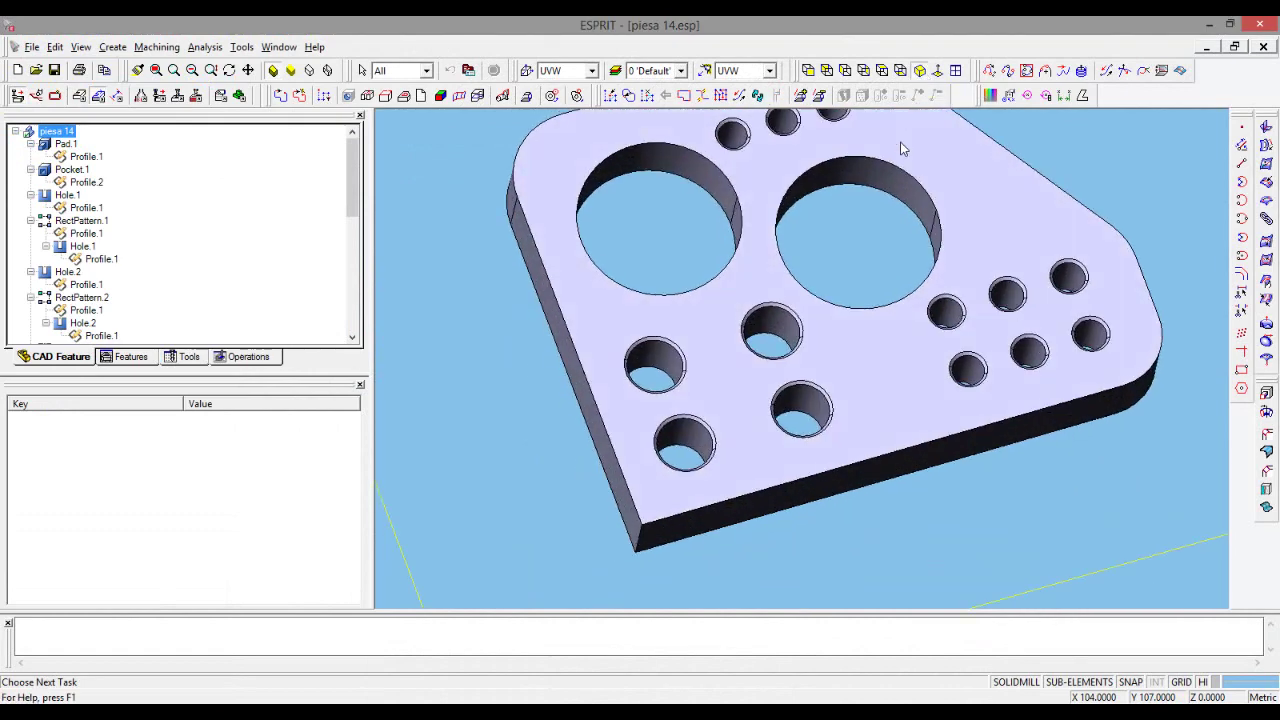
scroll(758, 317, down, 2)
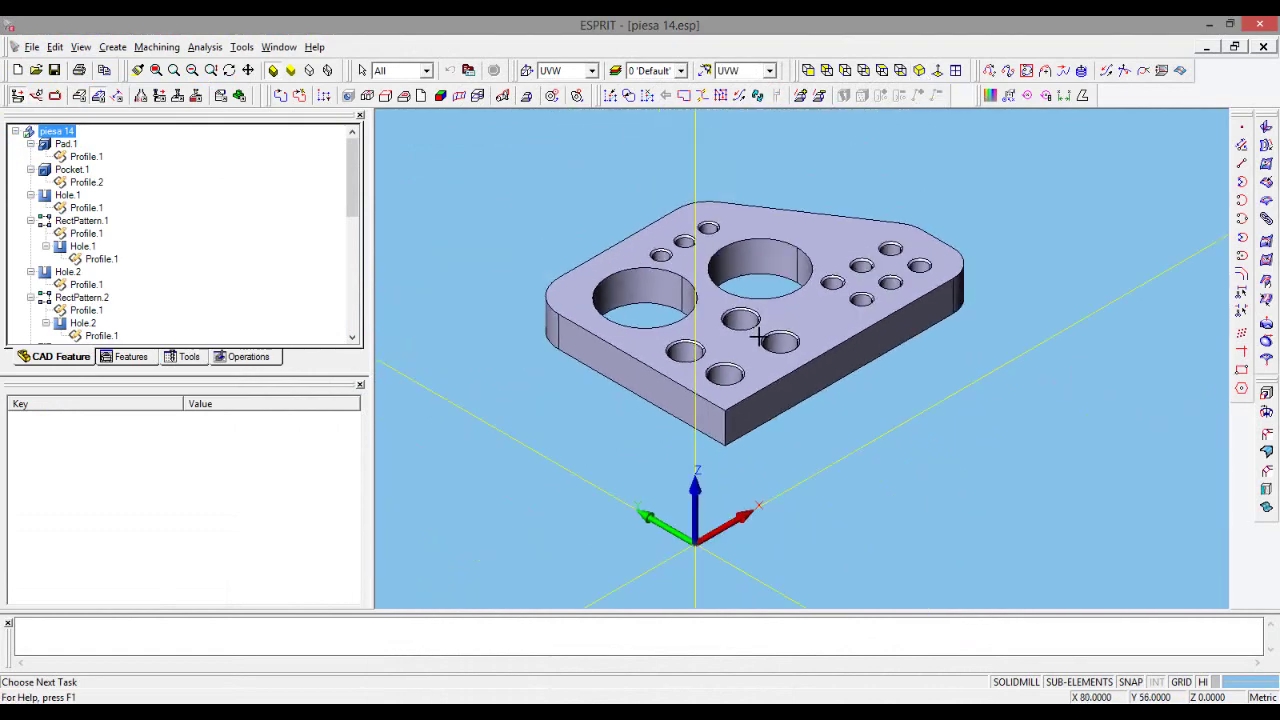
mouse_move(451, 434)
middle_down()
mouse_move(463, 383)
mouse_move(459, 427)
mouse_move(808, 420)
mouse_move(714, 577)
middle_up()
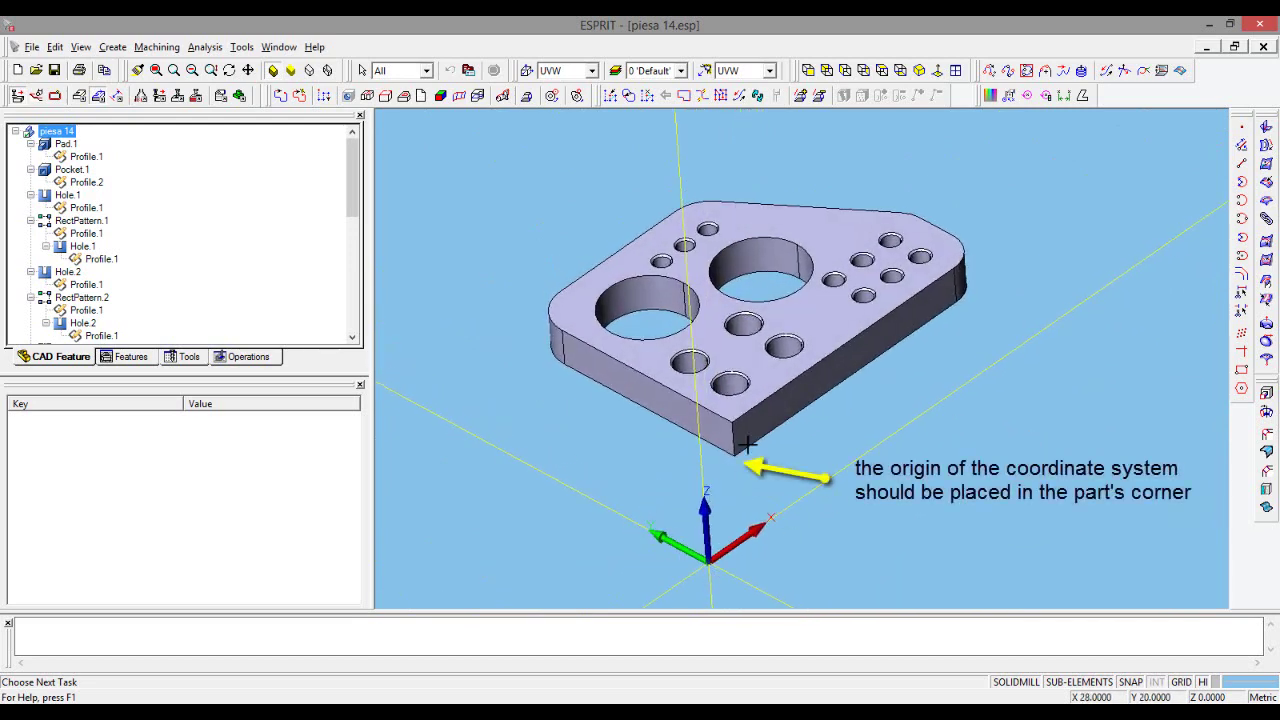
middle_drag(849, 465, 812, 431)
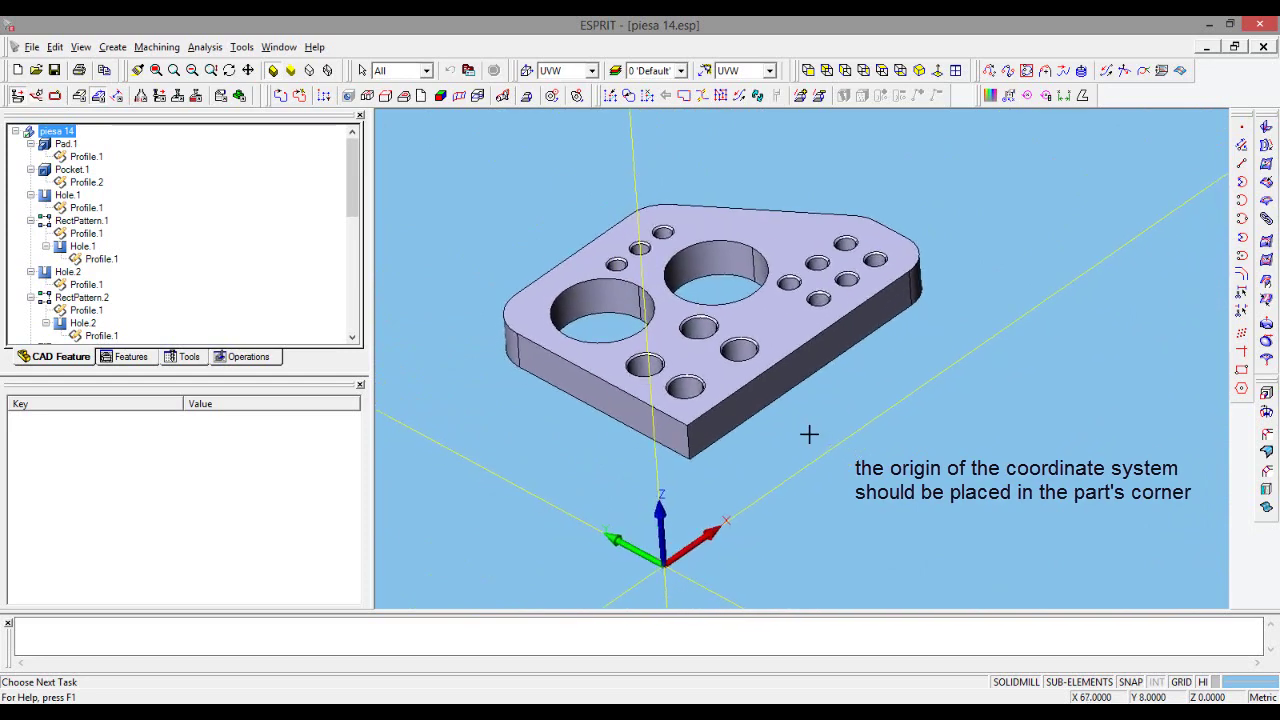
- Align the part's front side face with the X direction
click(617, 409)
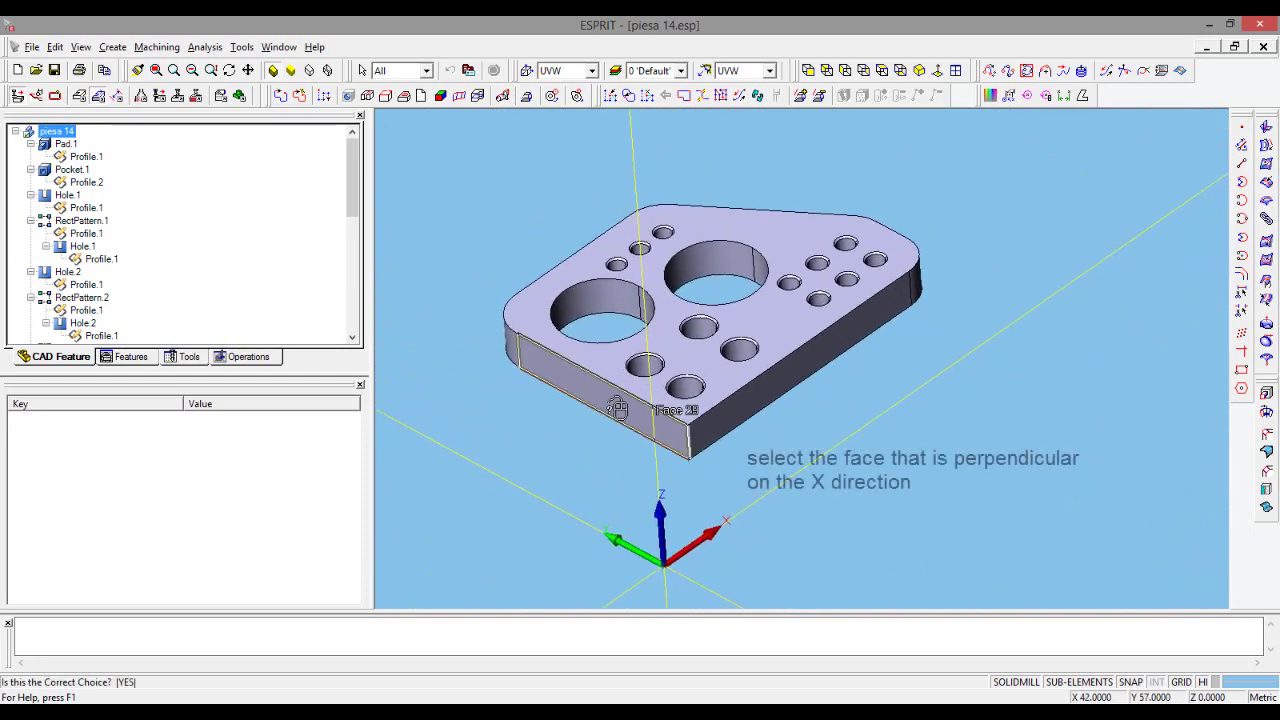
click(617, 409)
click(55, 47)
mouse_move(88, 254)
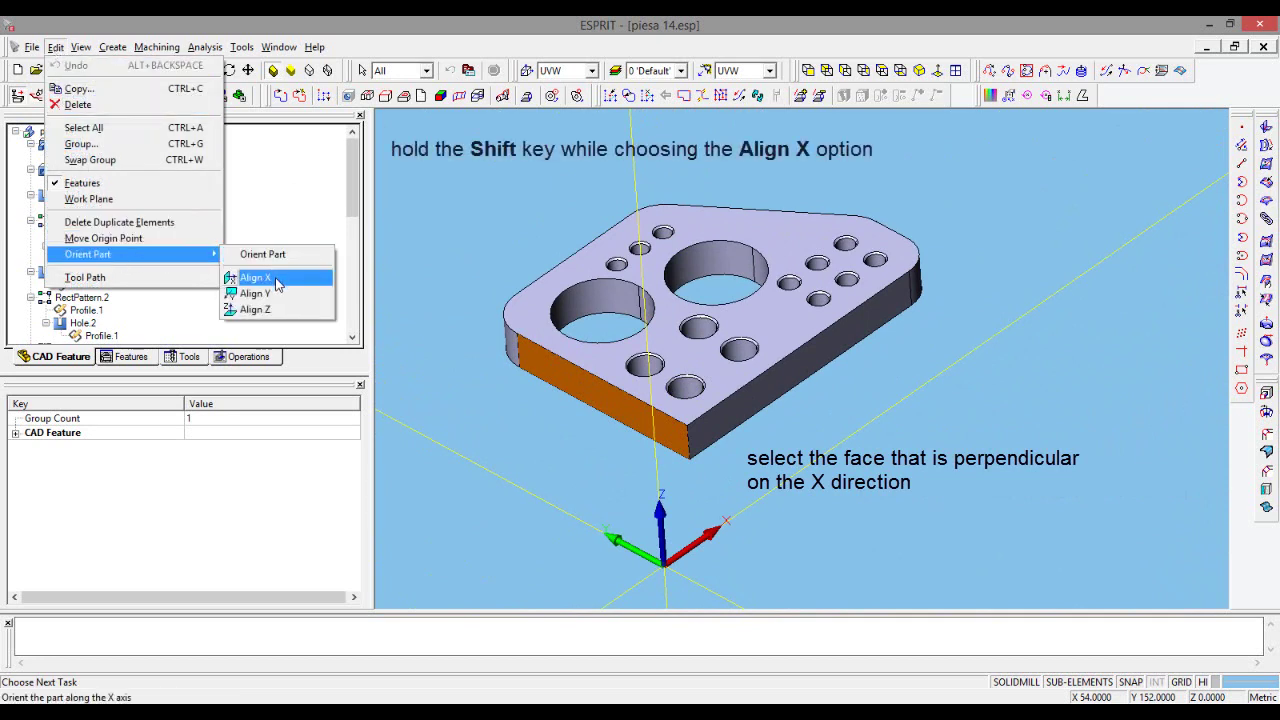
shift+click(277, 285)
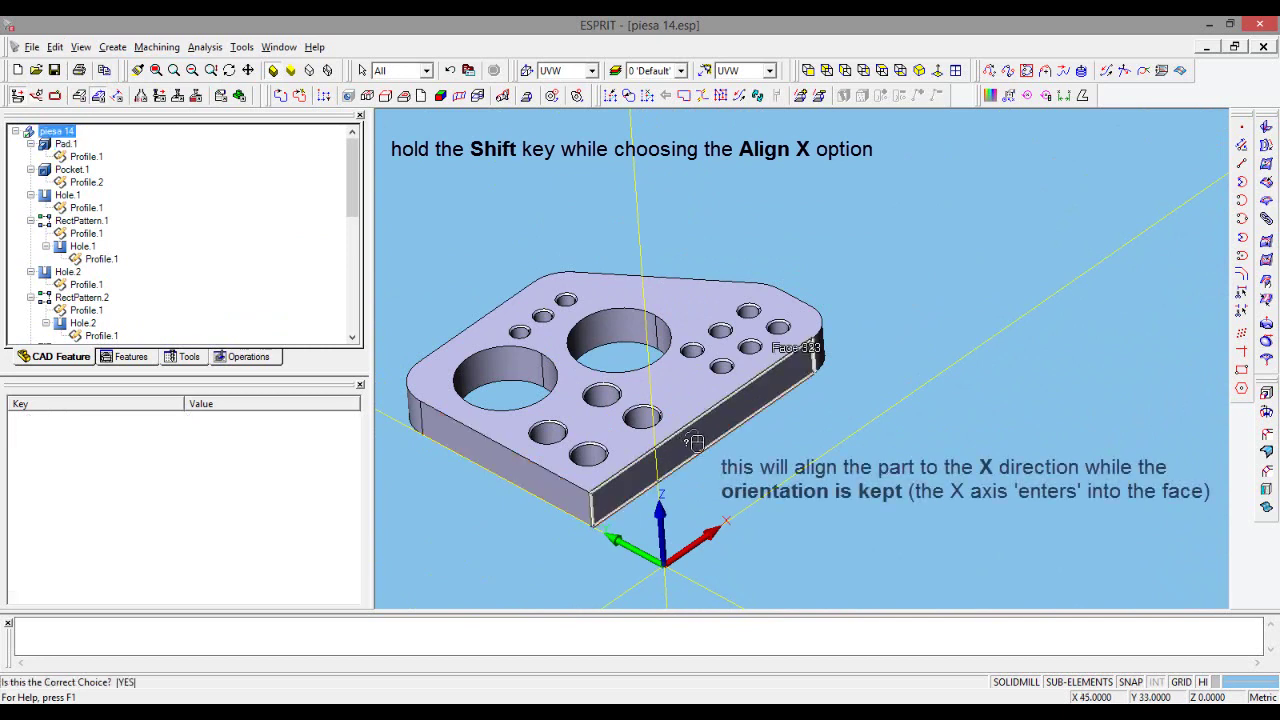
- Align the part with the Y direction and orbit to confirm the origin is at the corner
click(55, 47)
mouse_move(88, 254)
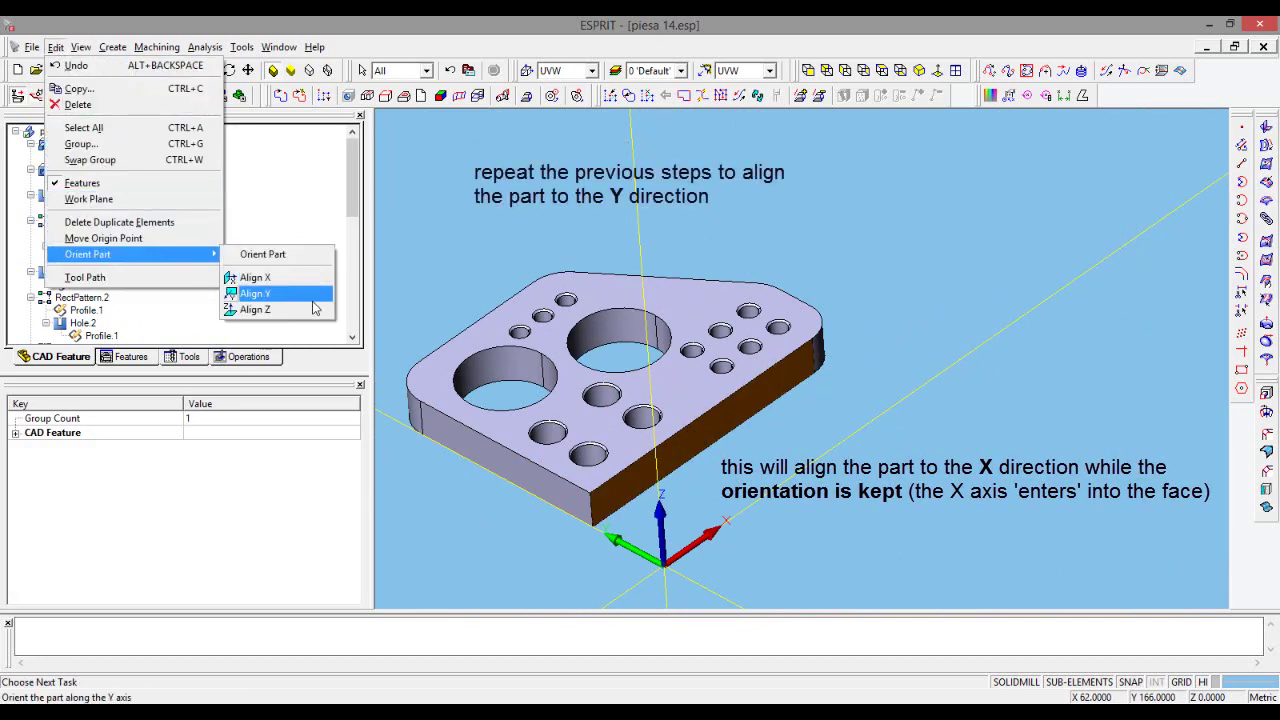
click(305, 294)
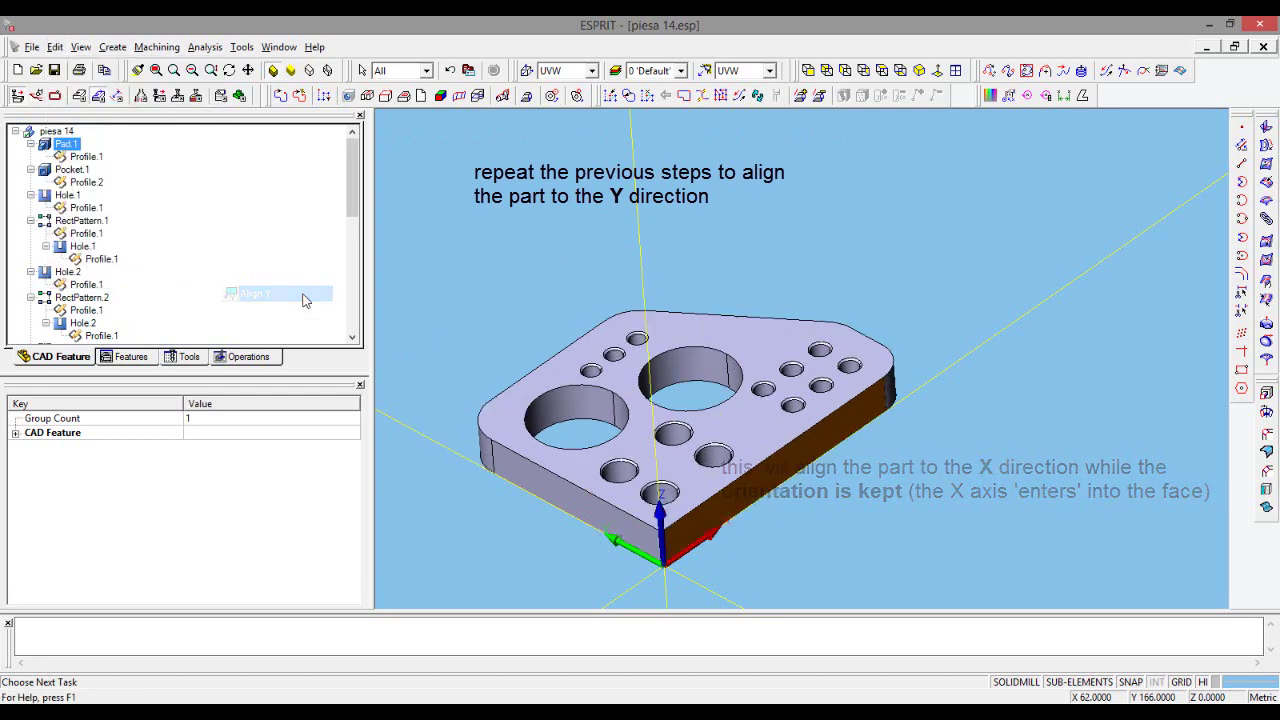
click(849, 426)
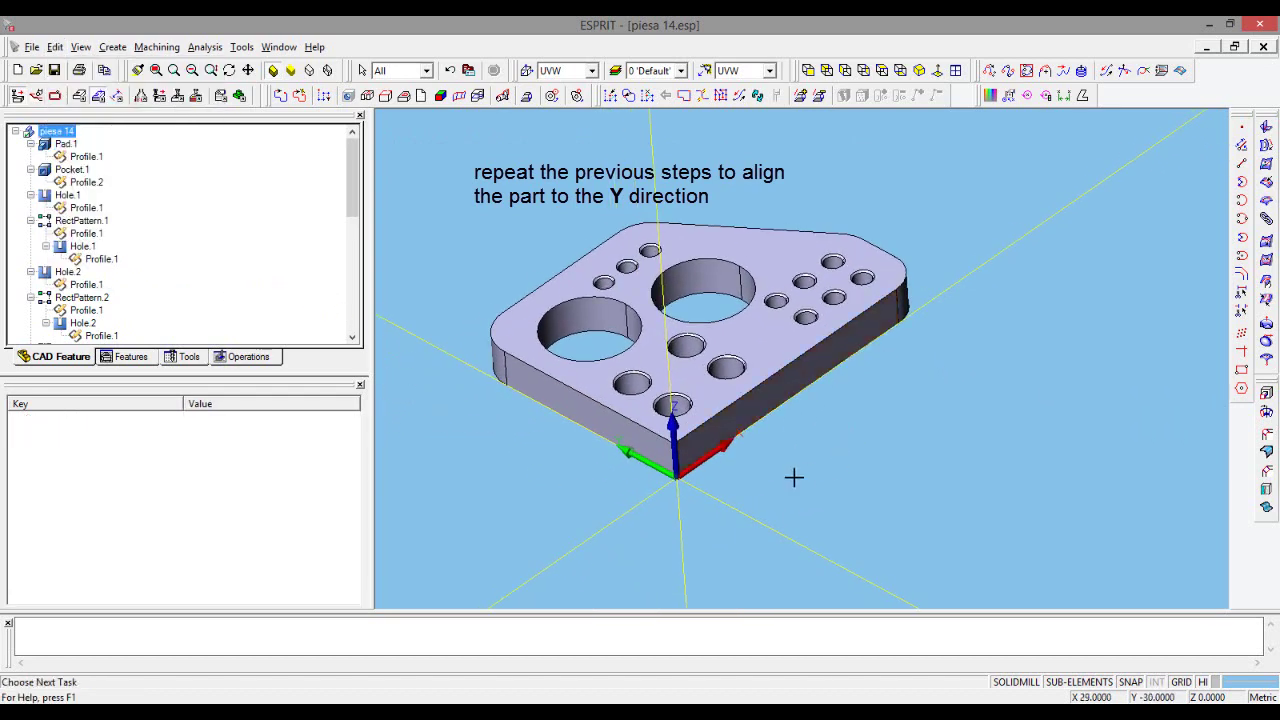
mouse_move(500, 483)
middle_down()
mouse_move(454, 456)
mouse_move(457, 477)
mouse_move(500, 471)
middle_up()
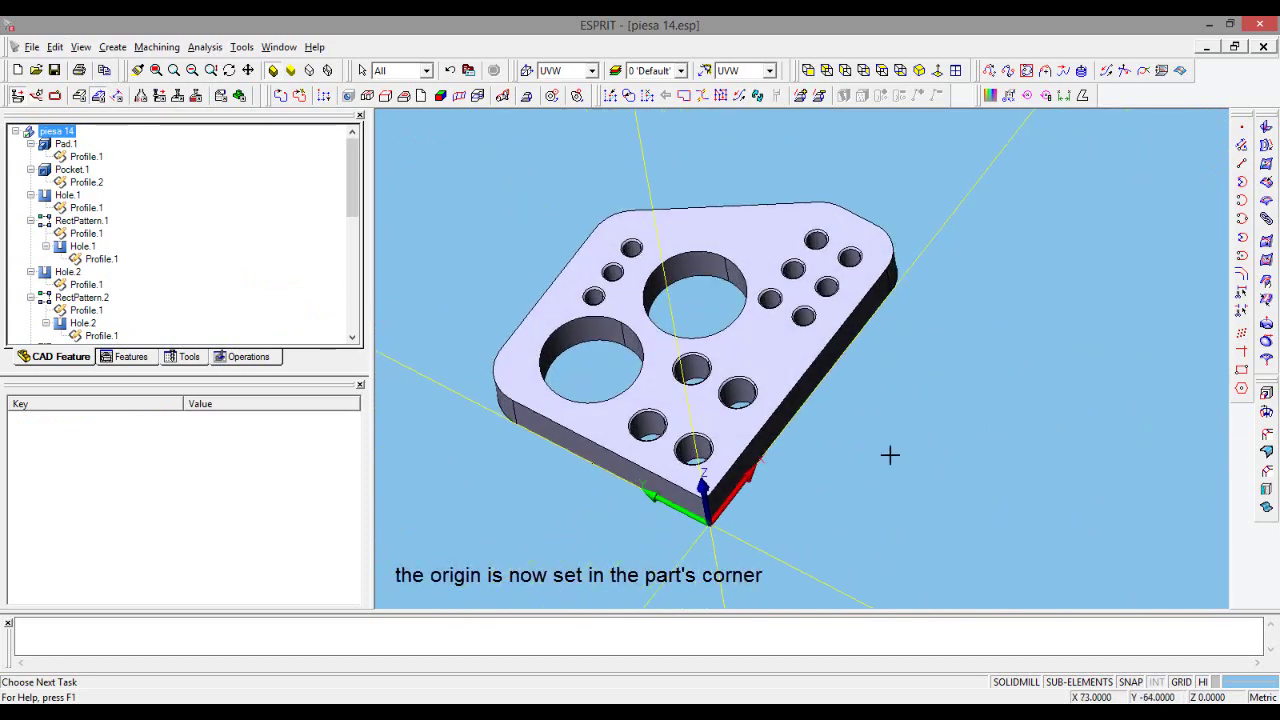
mouse_move(891, 451)
middle_down()
mouse_move(534, 477)
mouse_move(524, 455)
mouse_move(655, 430)
middle_up()
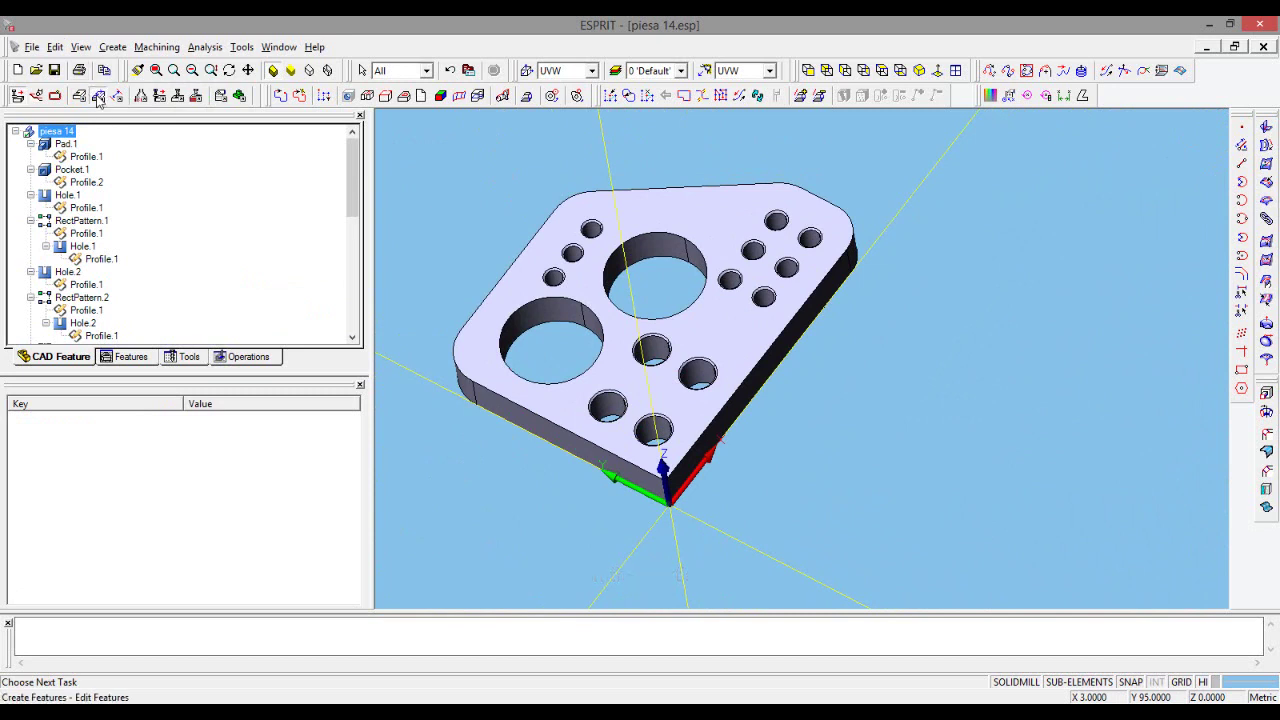
- Open the SolidMill Machine Setup dialog from the Common Machining tools
click(98, 96)
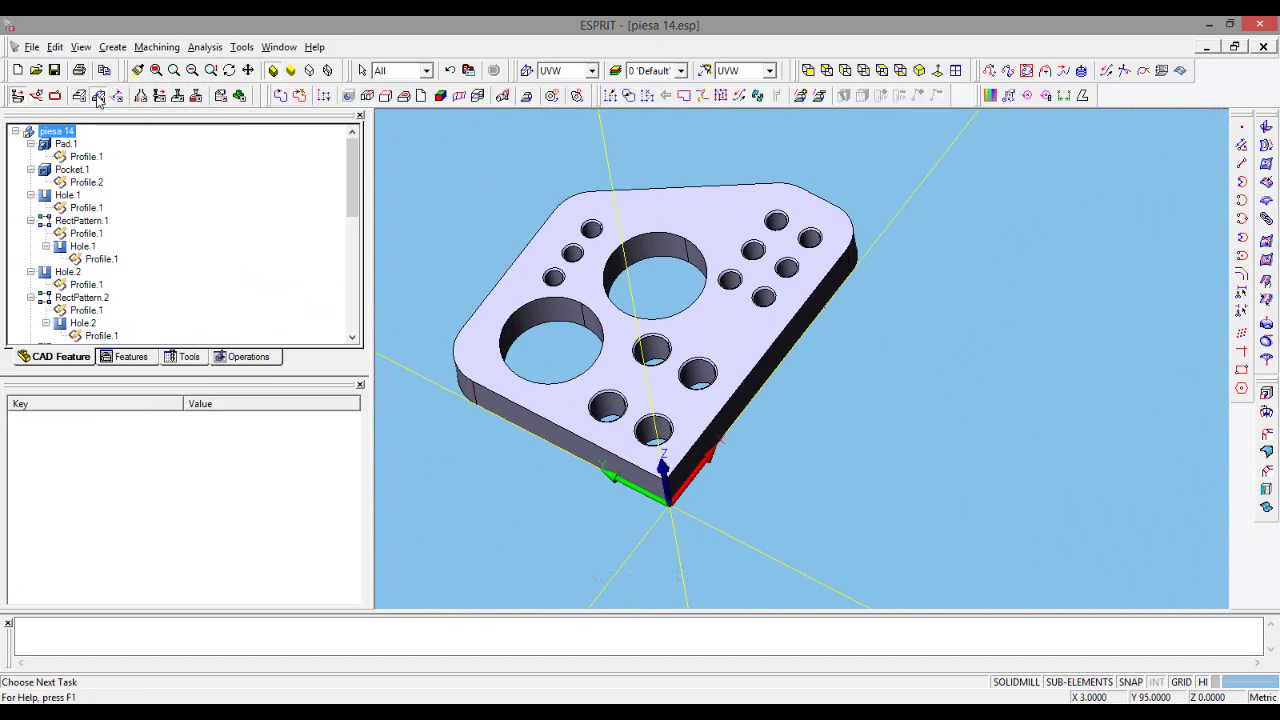
click(224, 104)
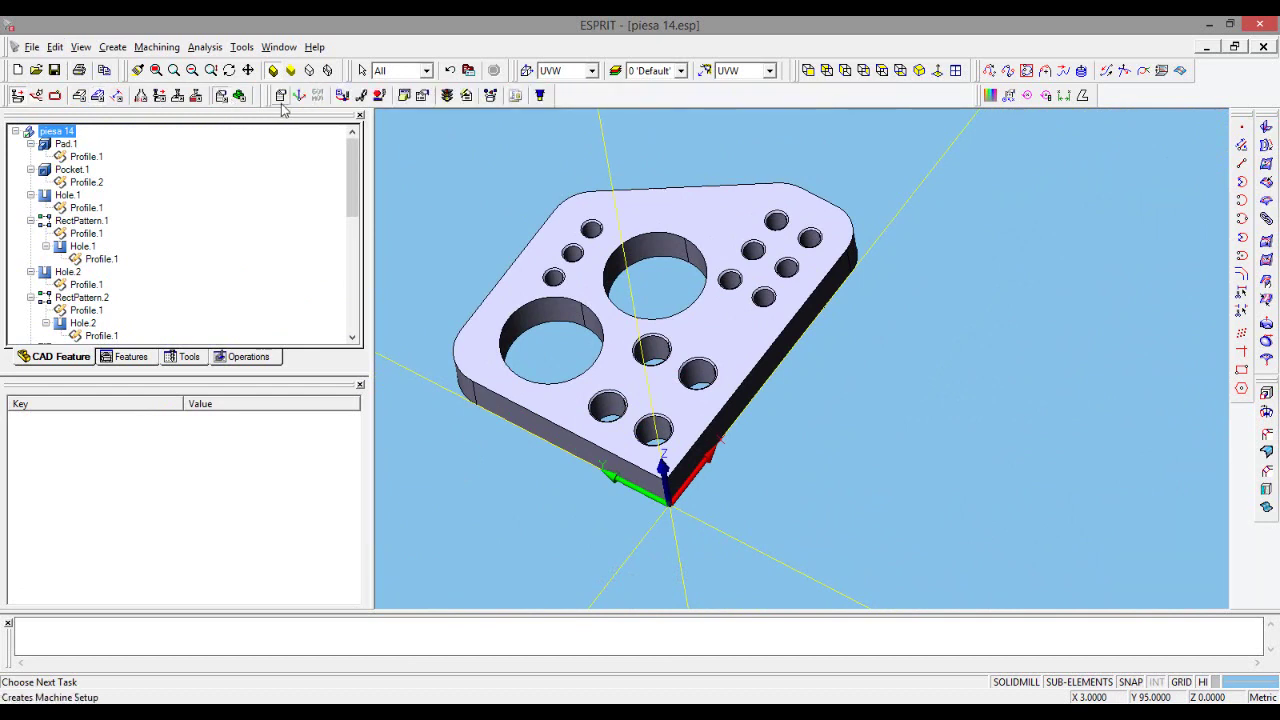
click(281, 100)
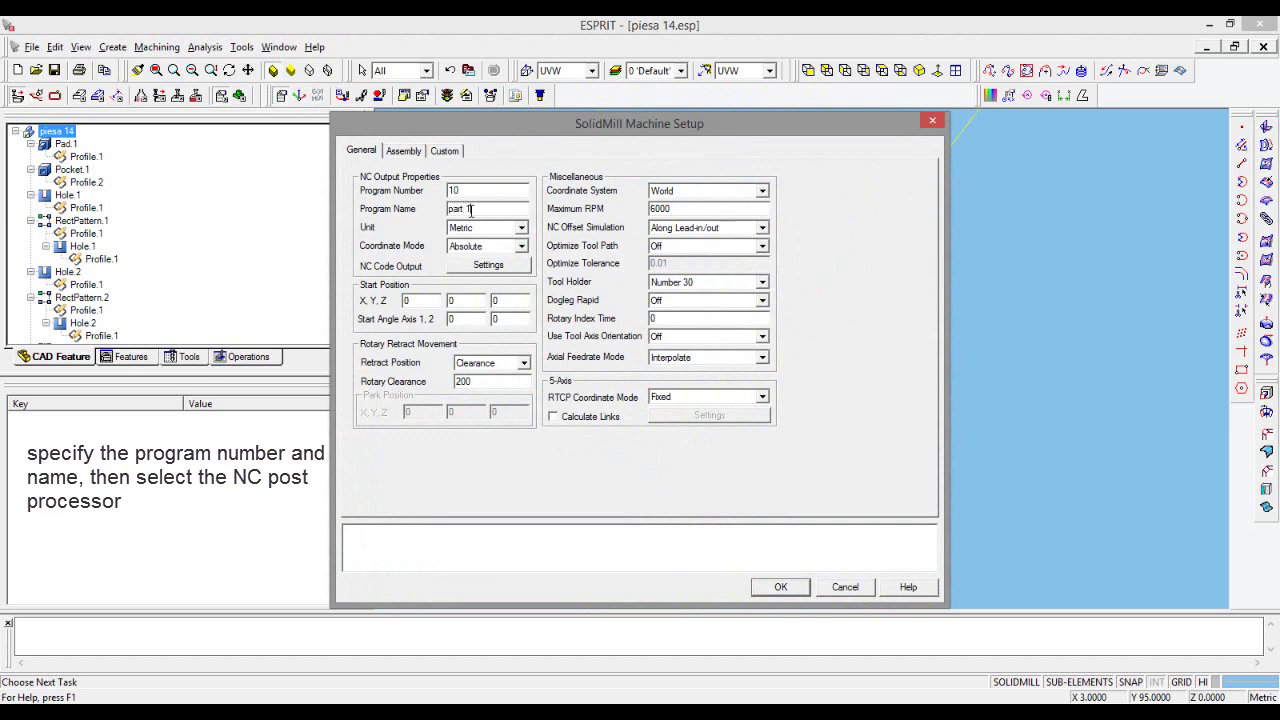
- Name the program part 14 and add the Haas VF-N 3-Axis post, outputting piesa 14.nc
text(14)
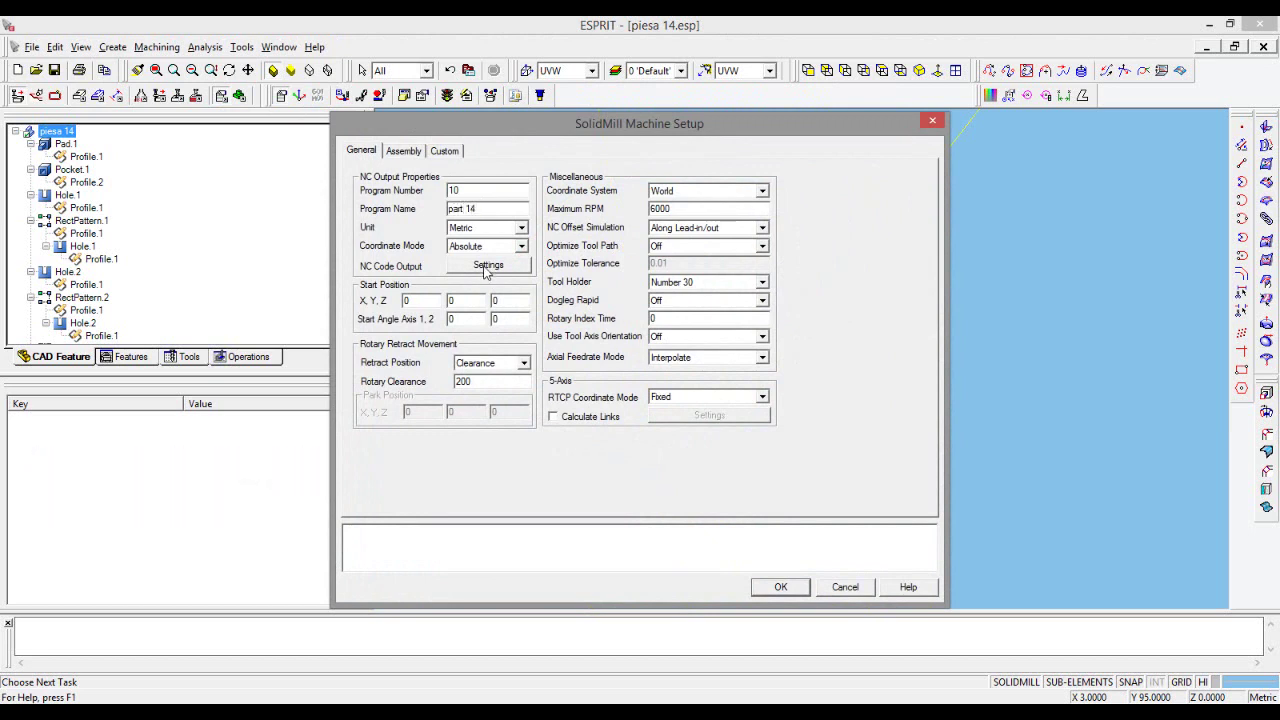
click(486, 267)
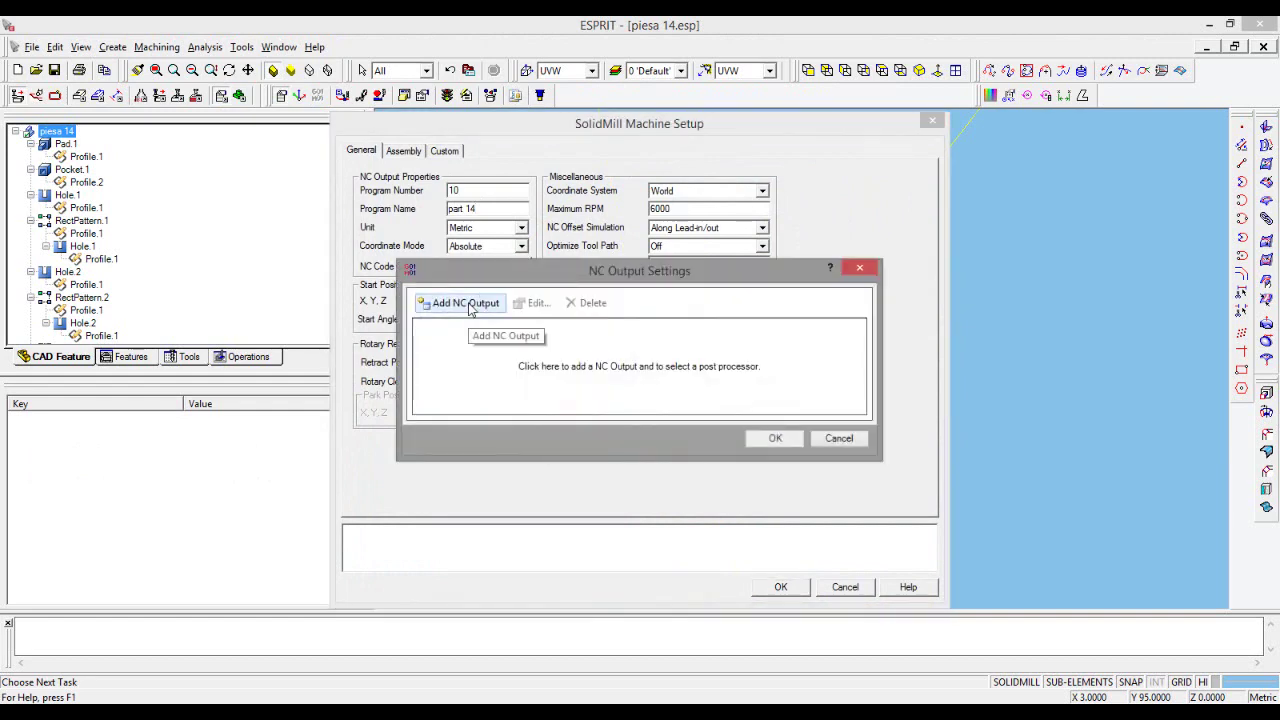
click(468, 304)
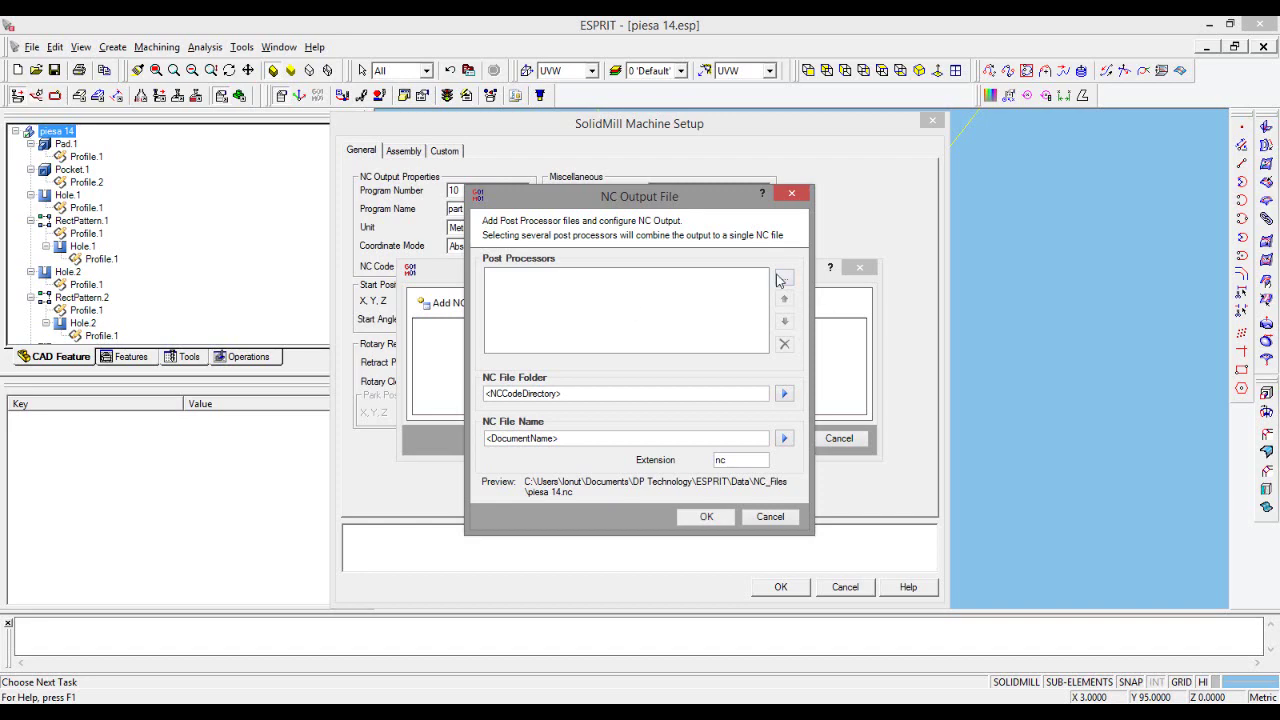
click(783, 283)
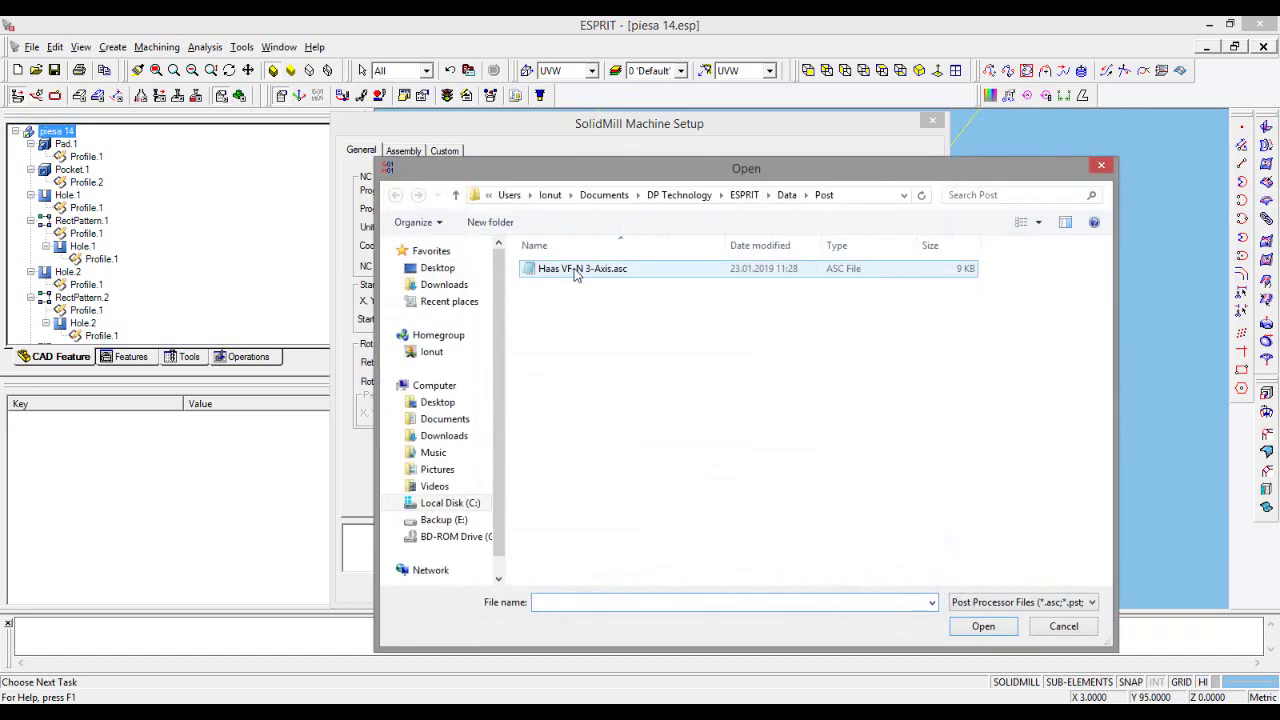
click(575, 272)
click(983, 627)
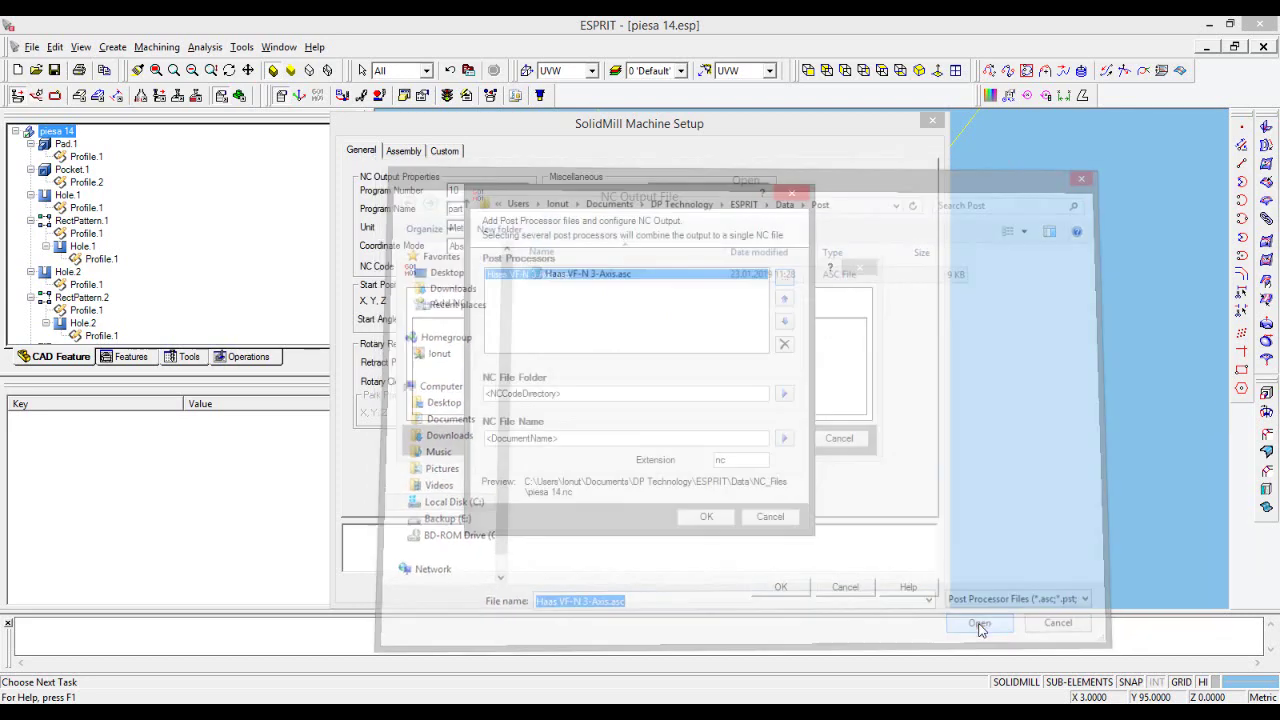
click(710, 517)
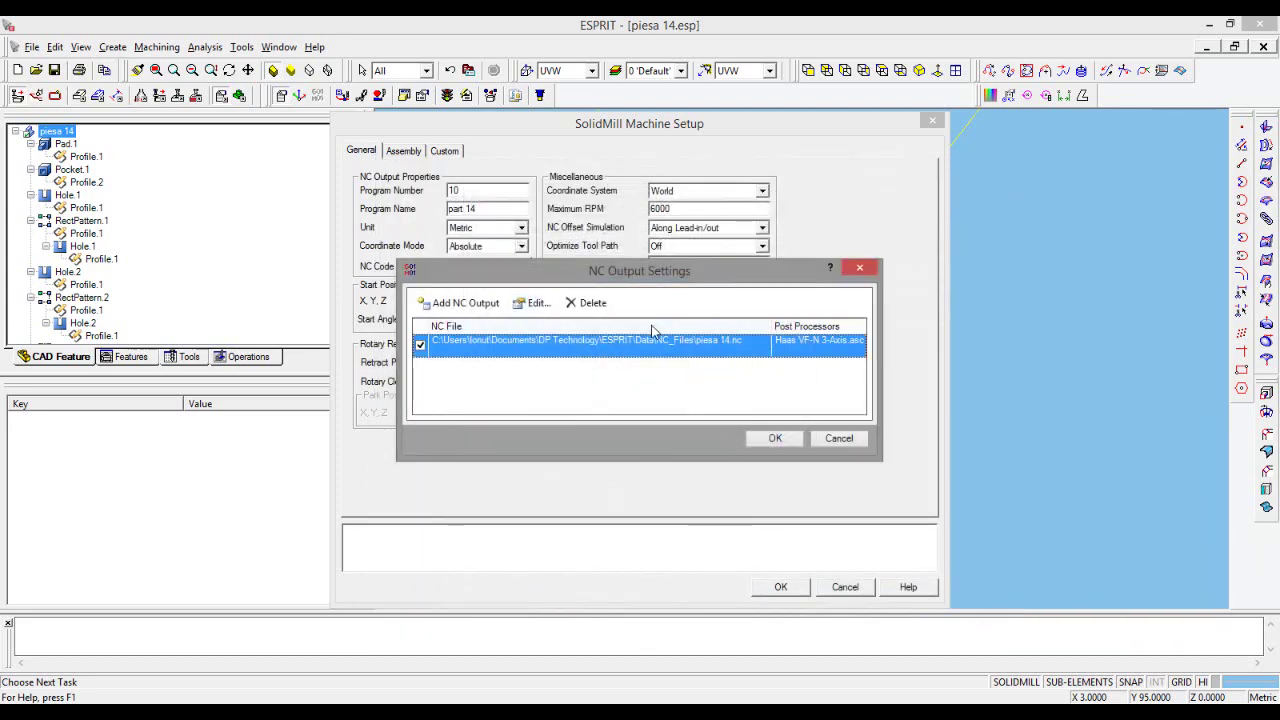
click(778, 439)
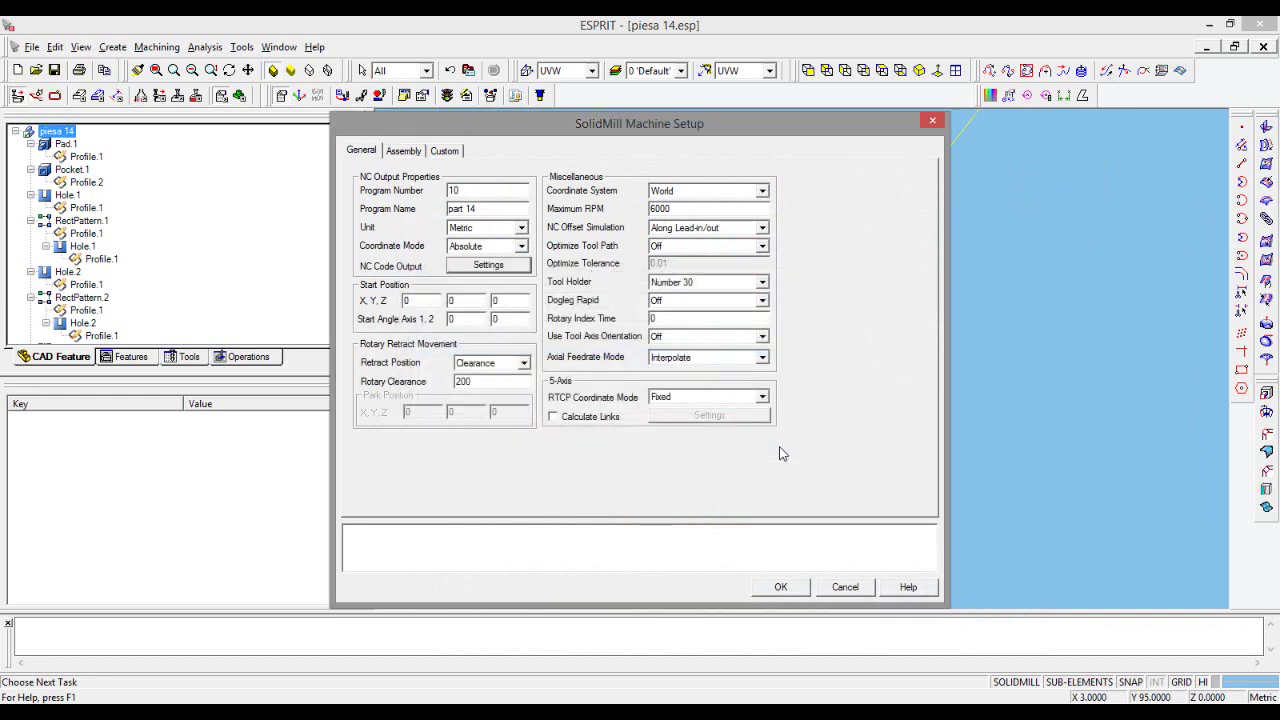
click(783, 587)
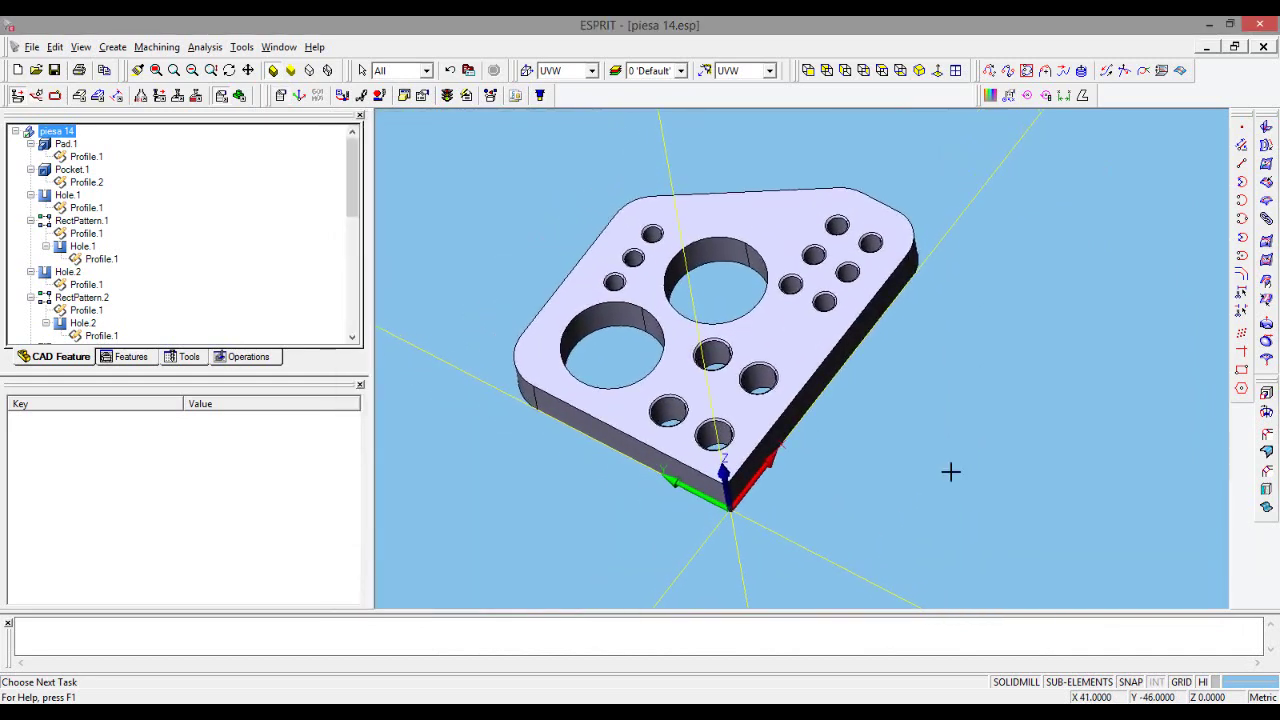
- Switch the toolbar from the production tools back to the feature creation tools
click(159, 97)
click(99, 97)
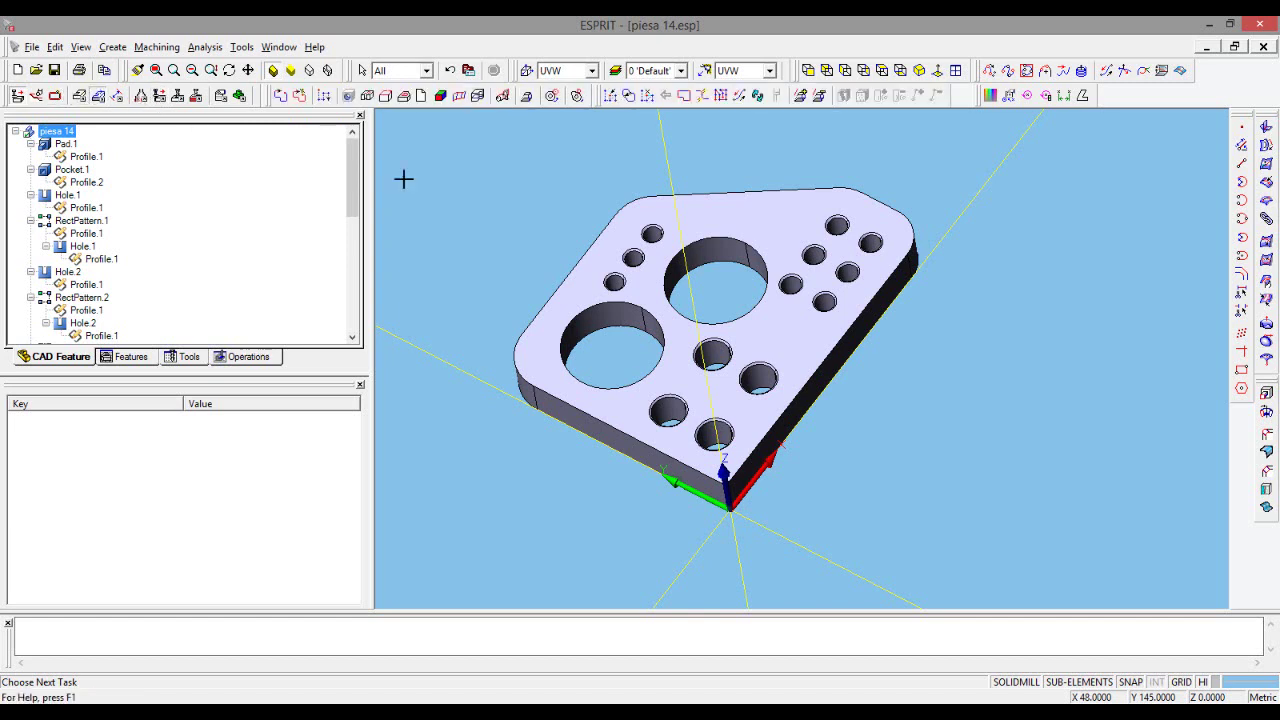
- In the hole Feature Parameters, take Max Diameter from a large hole's edge
click(425, 102)
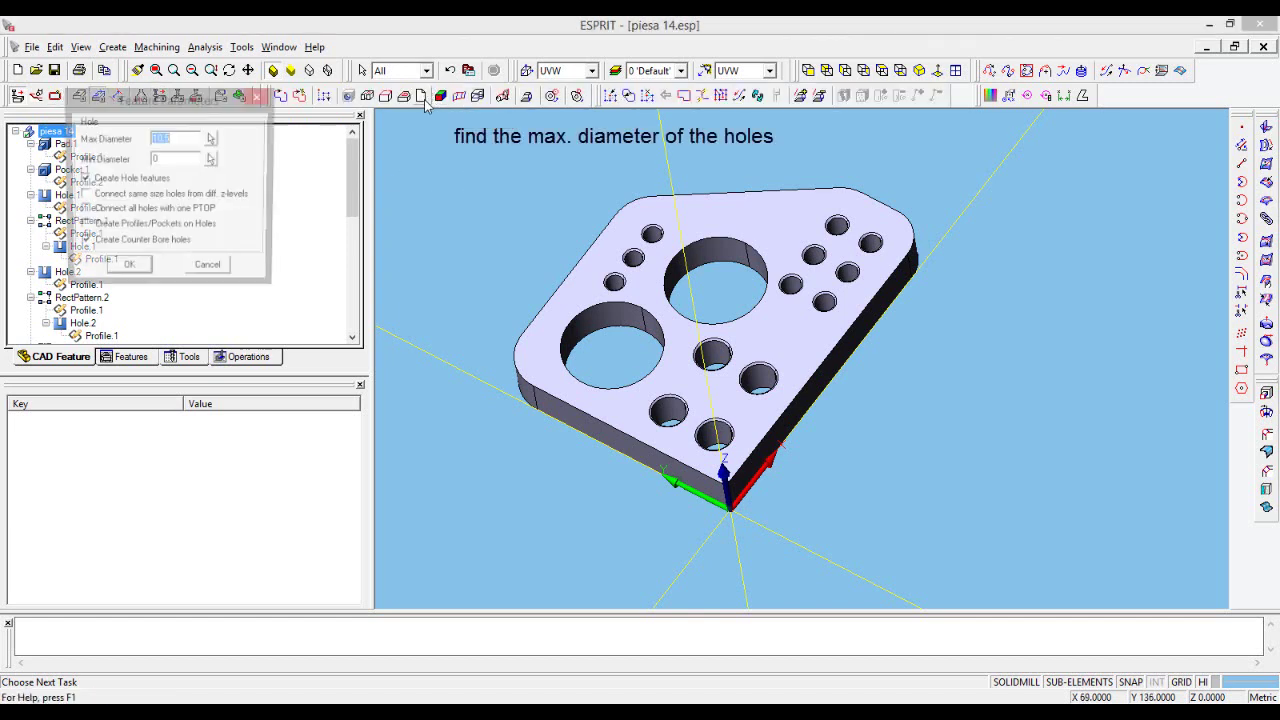
click(212, 139)
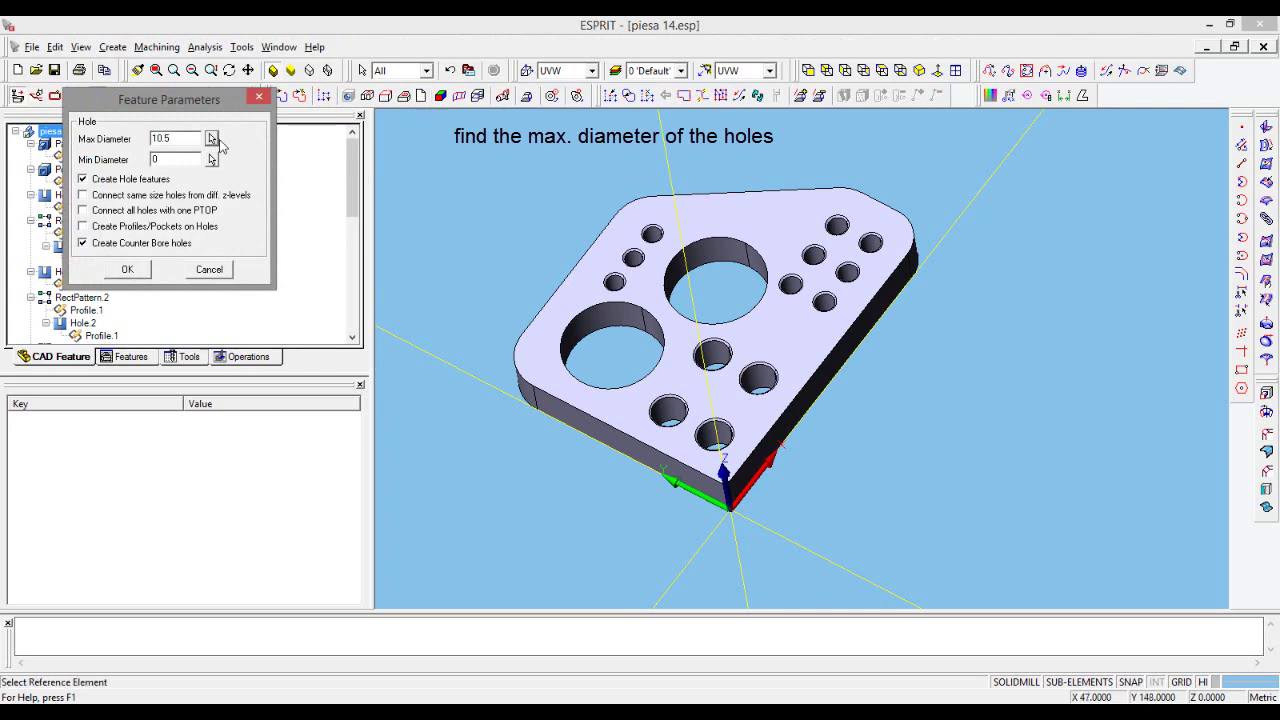
mouse_move(399, 498)
middle_down()
mouse_move(883, 444)
mouse_move(940, 409)
mouse_move(900, 423)
middle_up()
click(641, 328)
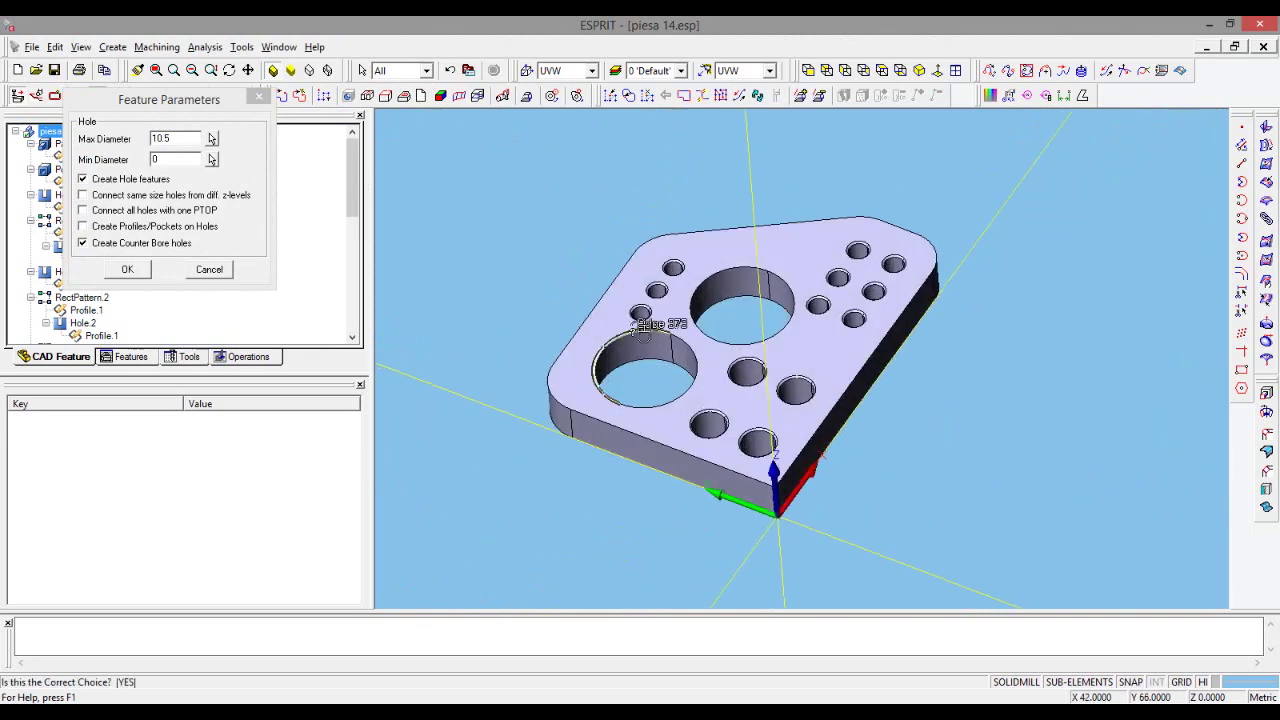
click(641, 327)
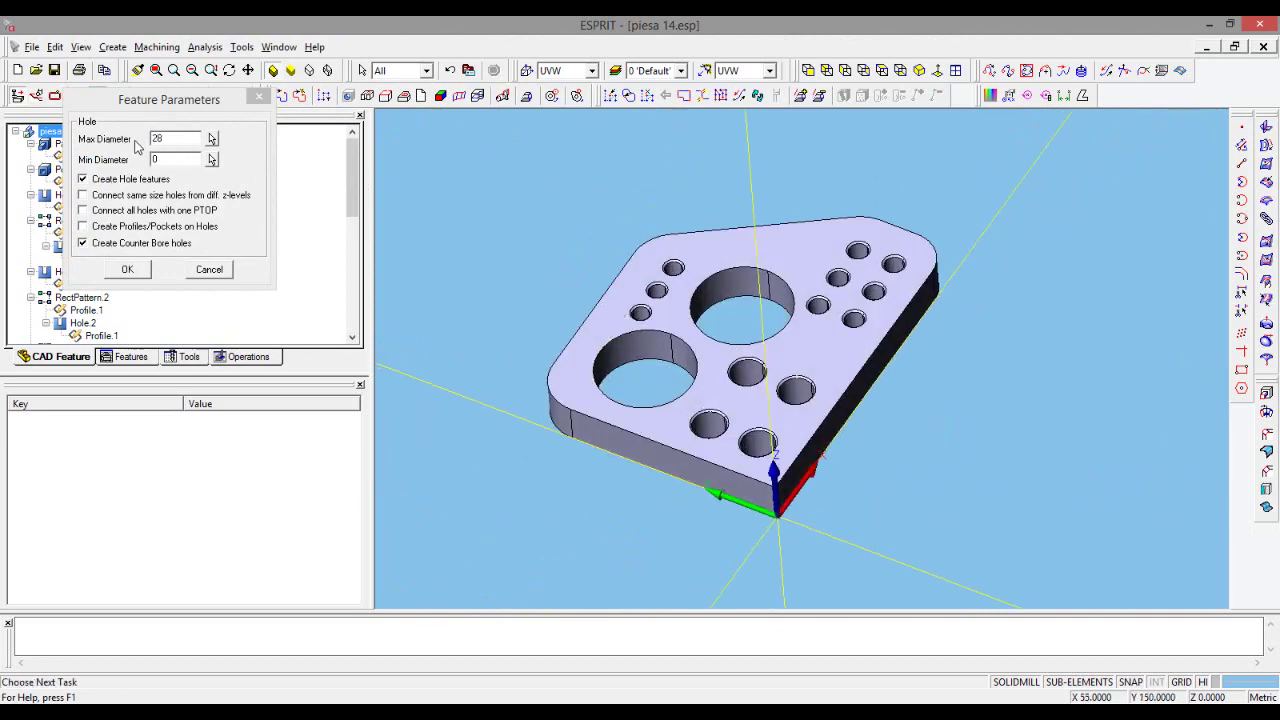
- Re-measure smaller hole edges until Max Diameter is 10.5, then confirm the hole settings
click(212, 139)
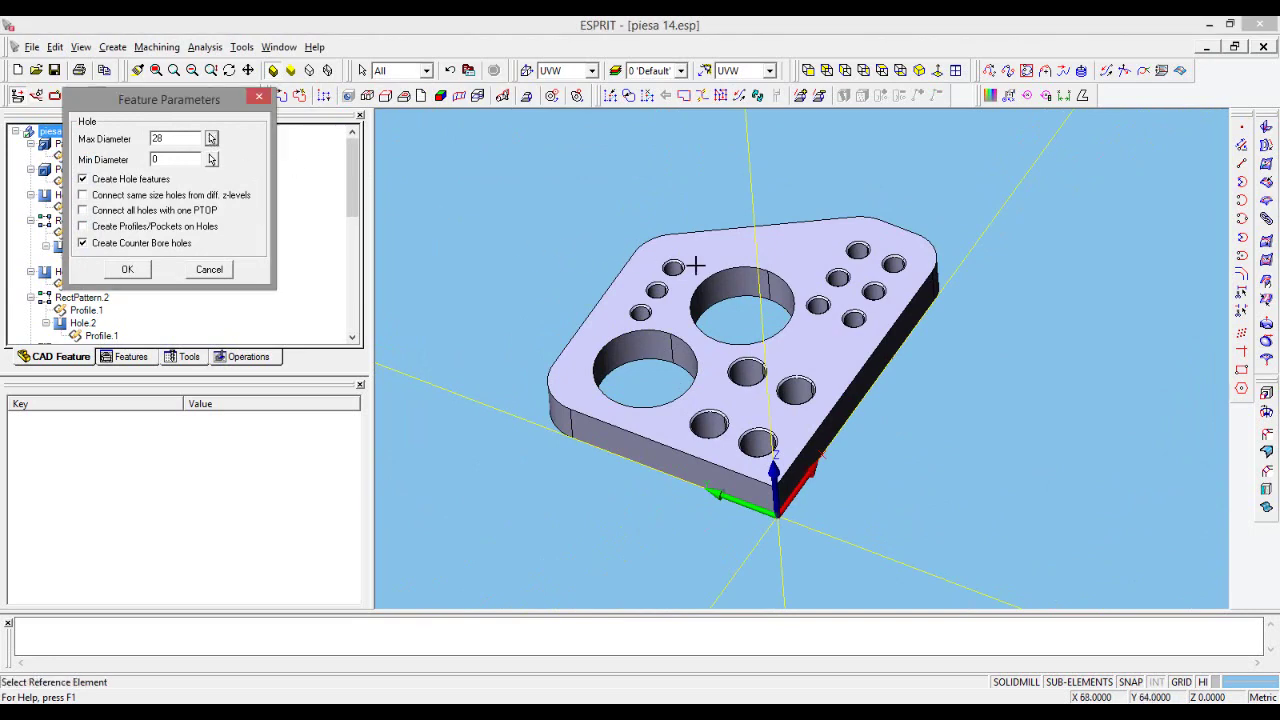
scroll(690, 260, up, 3)
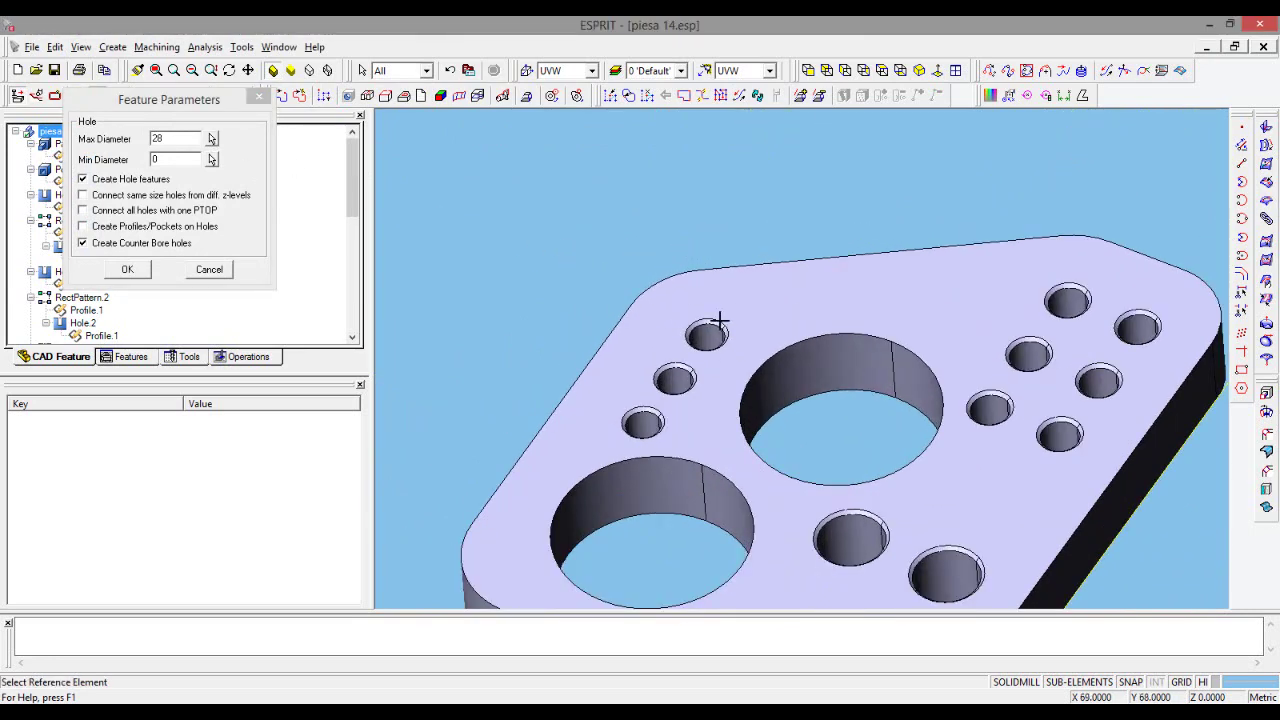
click(719, 320)
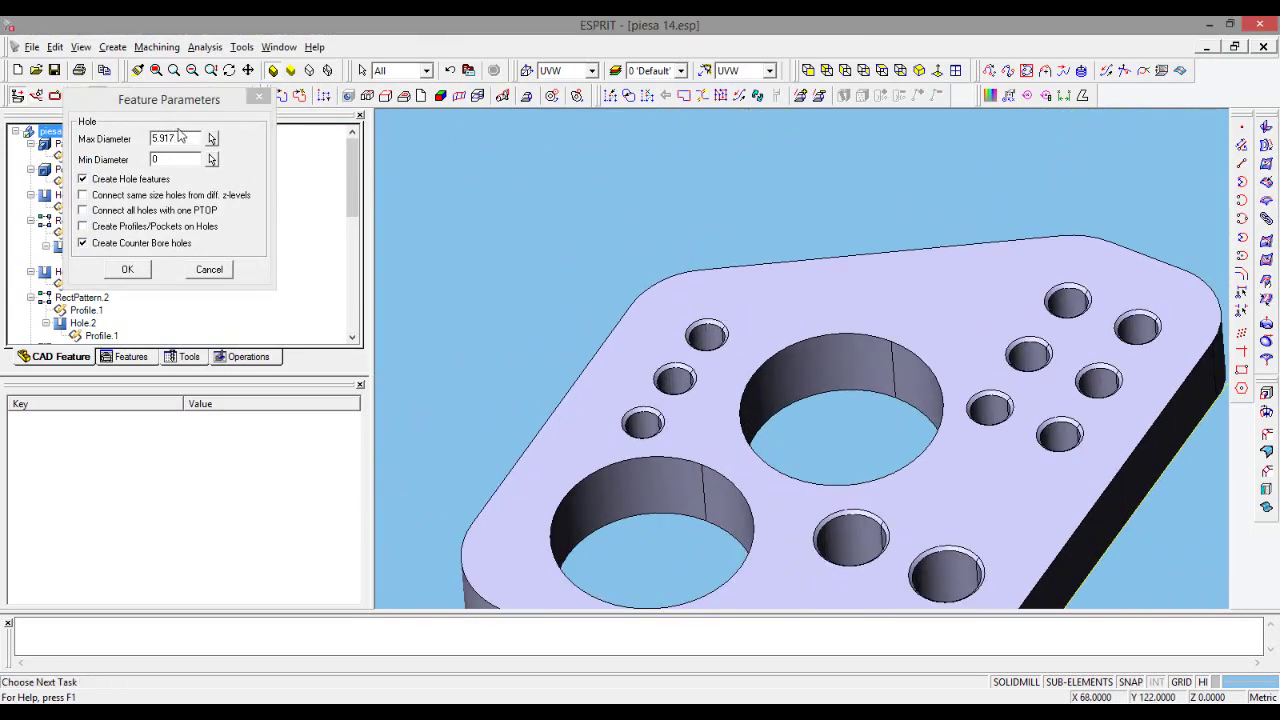
click(212, 140)
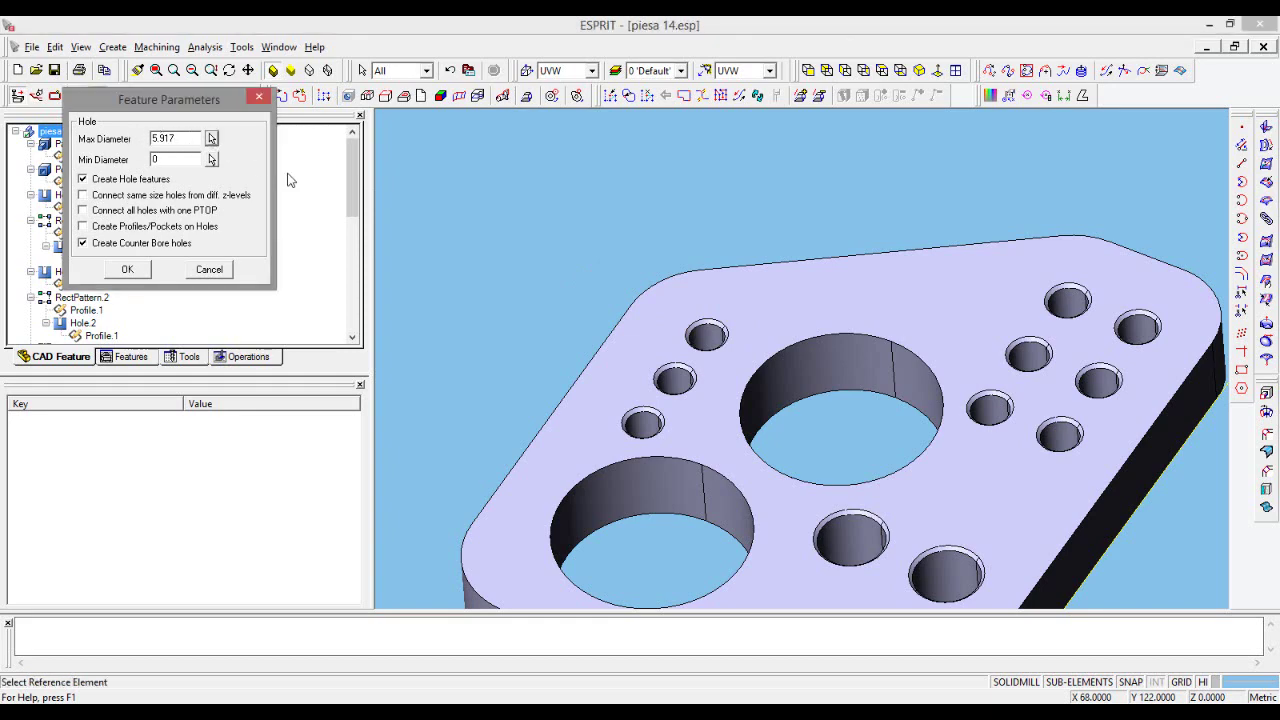
middle_drag(736, 396, 687, 437)
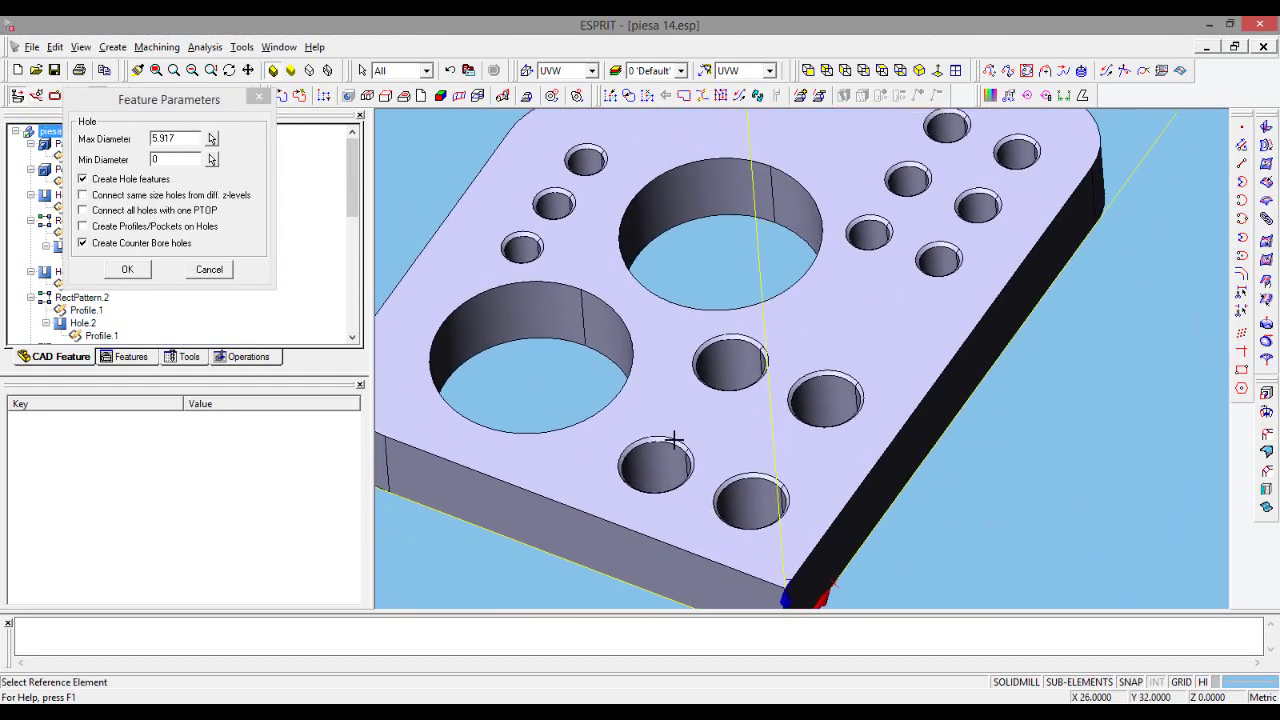
click(675, 437)
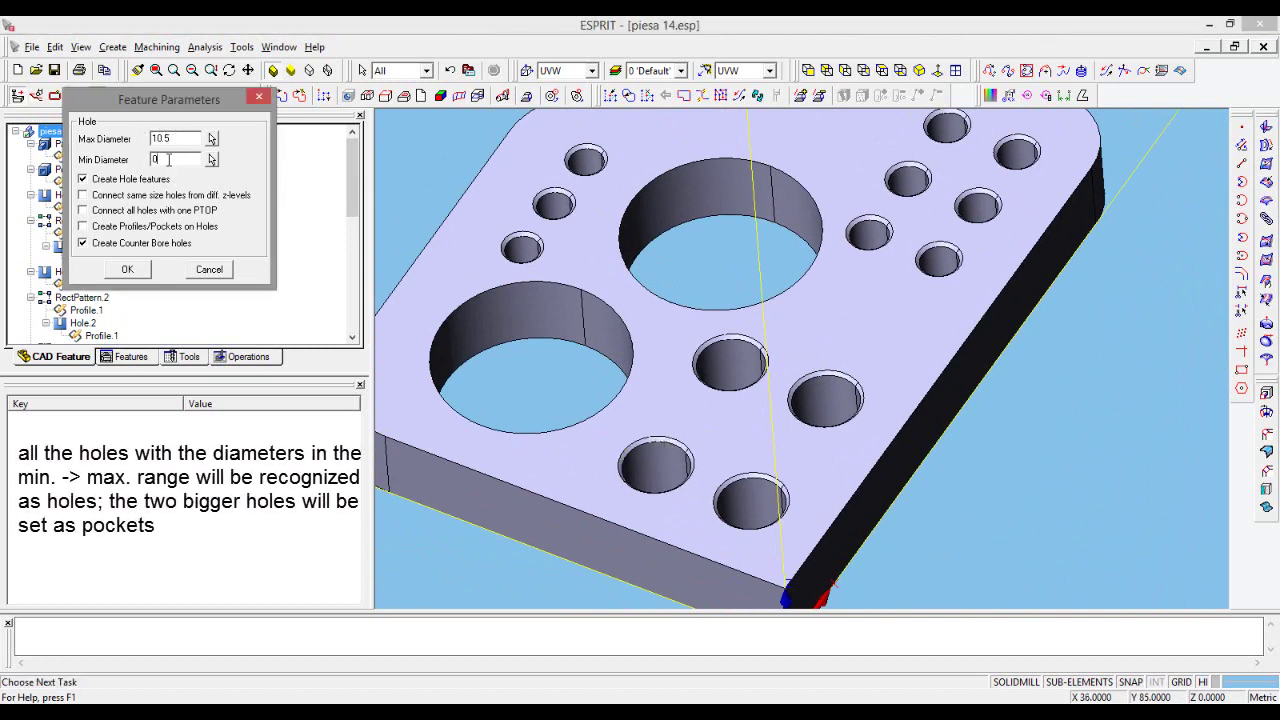
click(128, 270)
middle_drag(1008, 443, 1046, 463)
- Pick the plate's front upper edge and extend it to the whole upper loop, Loop 370
scroll(1046, 463, down, 3)
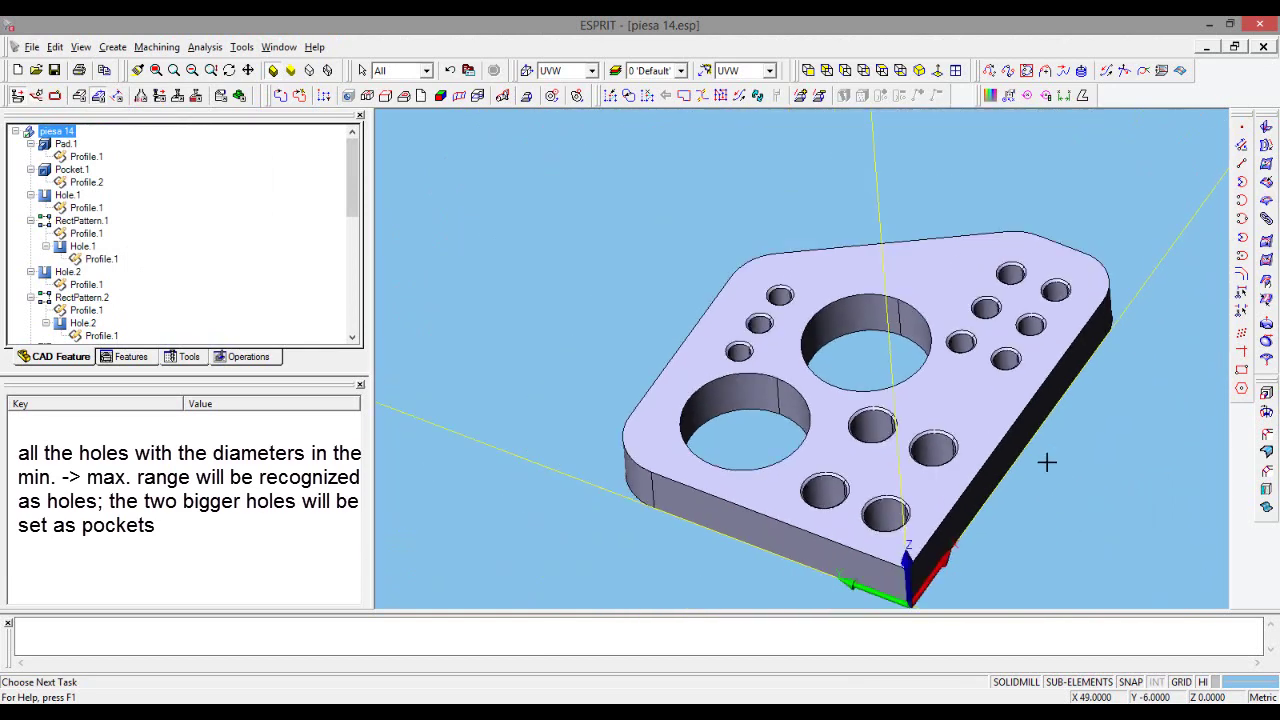
middle_drag(606, 520, 607, 437)
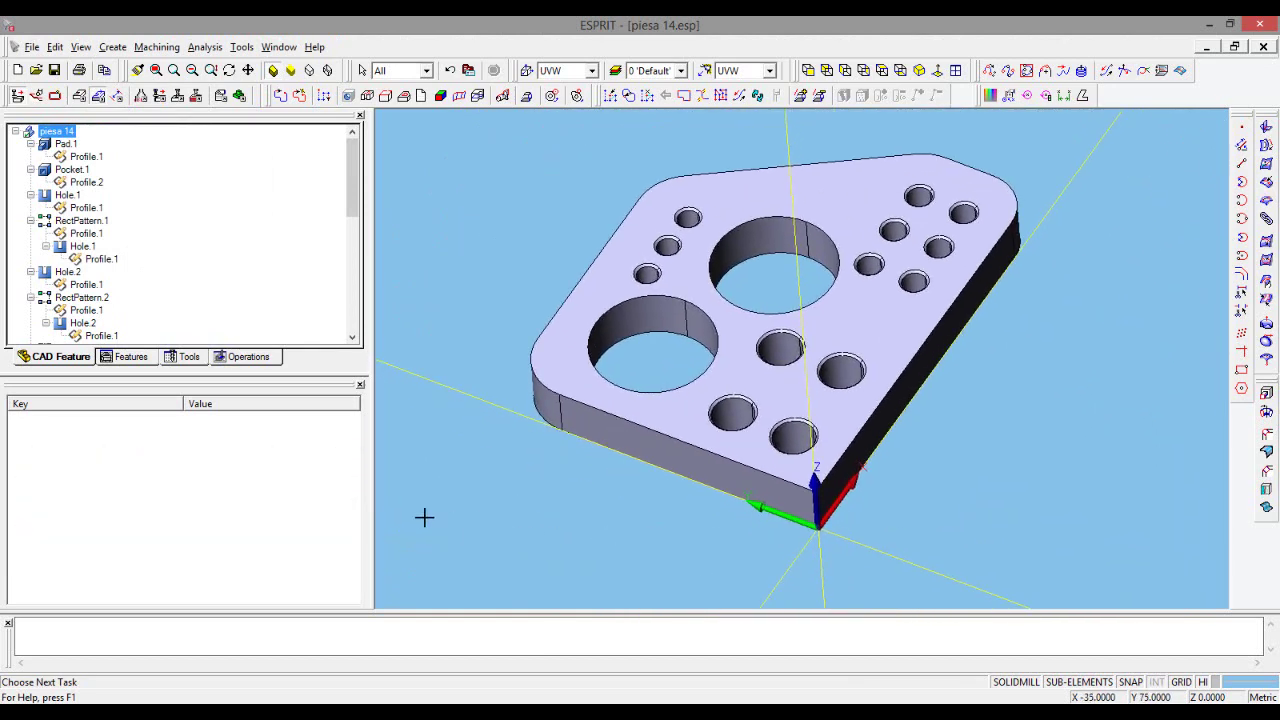
mouse_move(384, 495)
middle_down()
mouse_move(1054, 403)
mouse_move(663, 486)
middle_up()
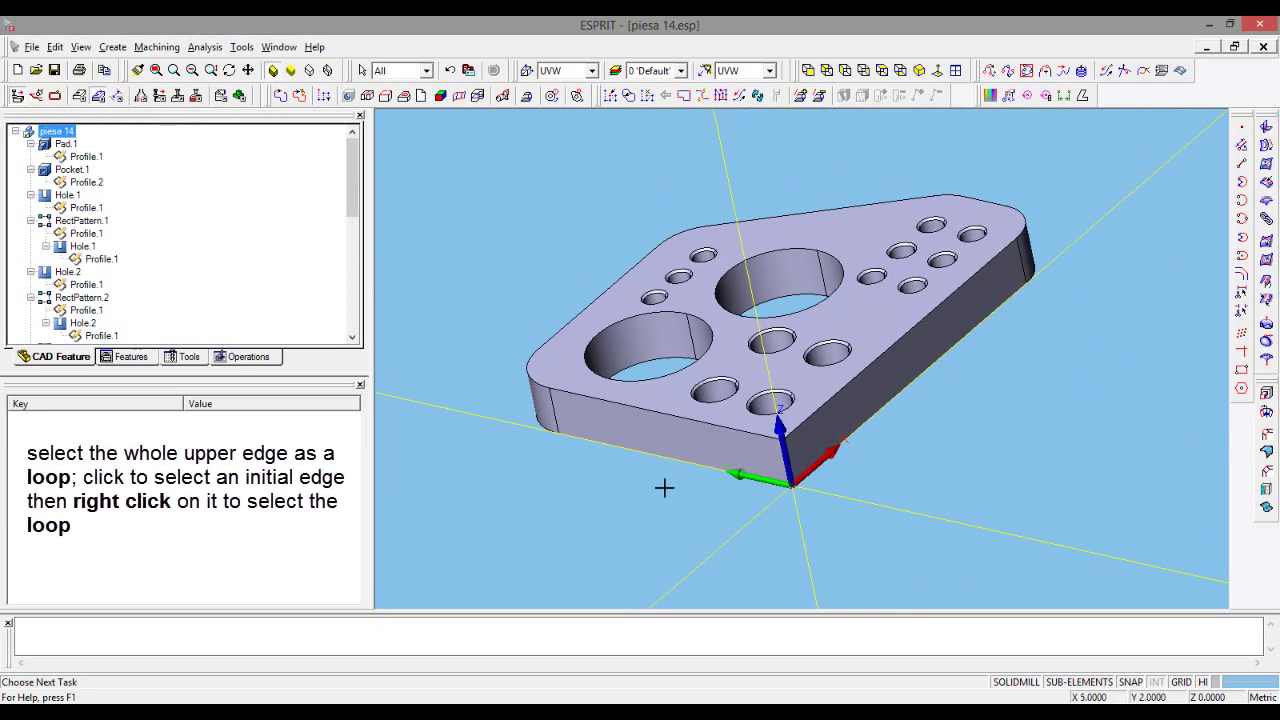
click(629, 405)
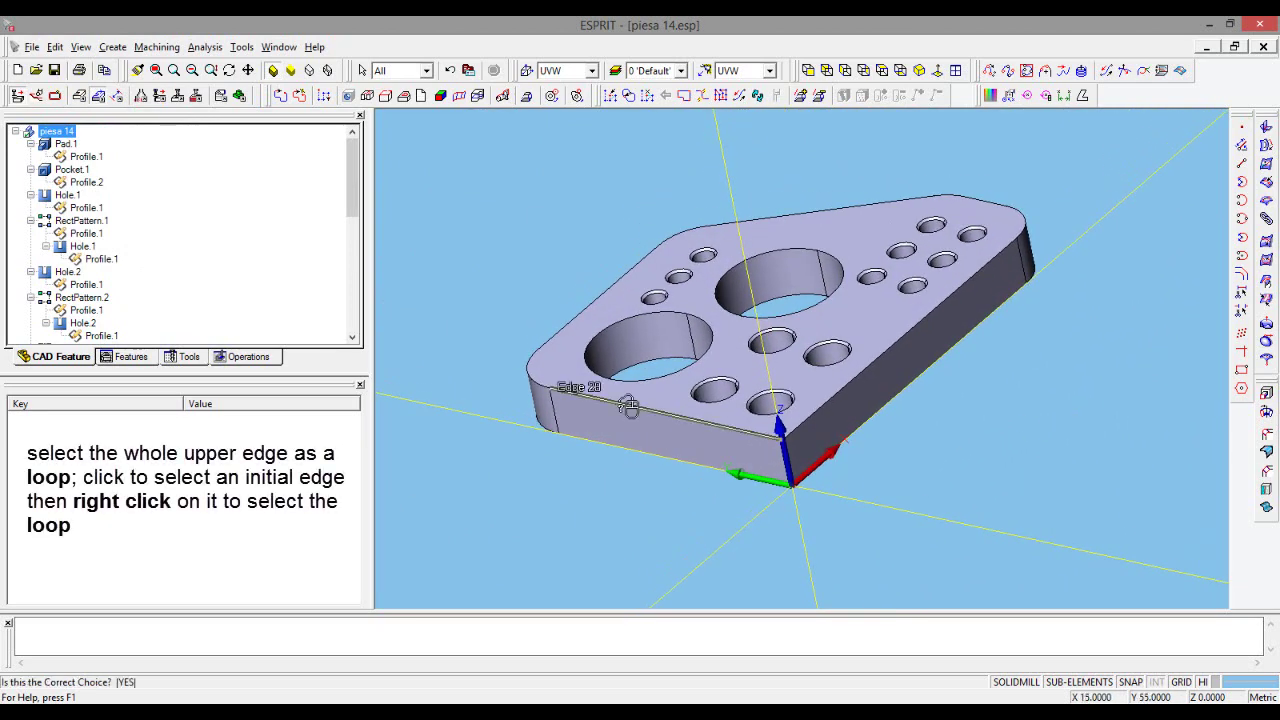
right_click(629, 405)
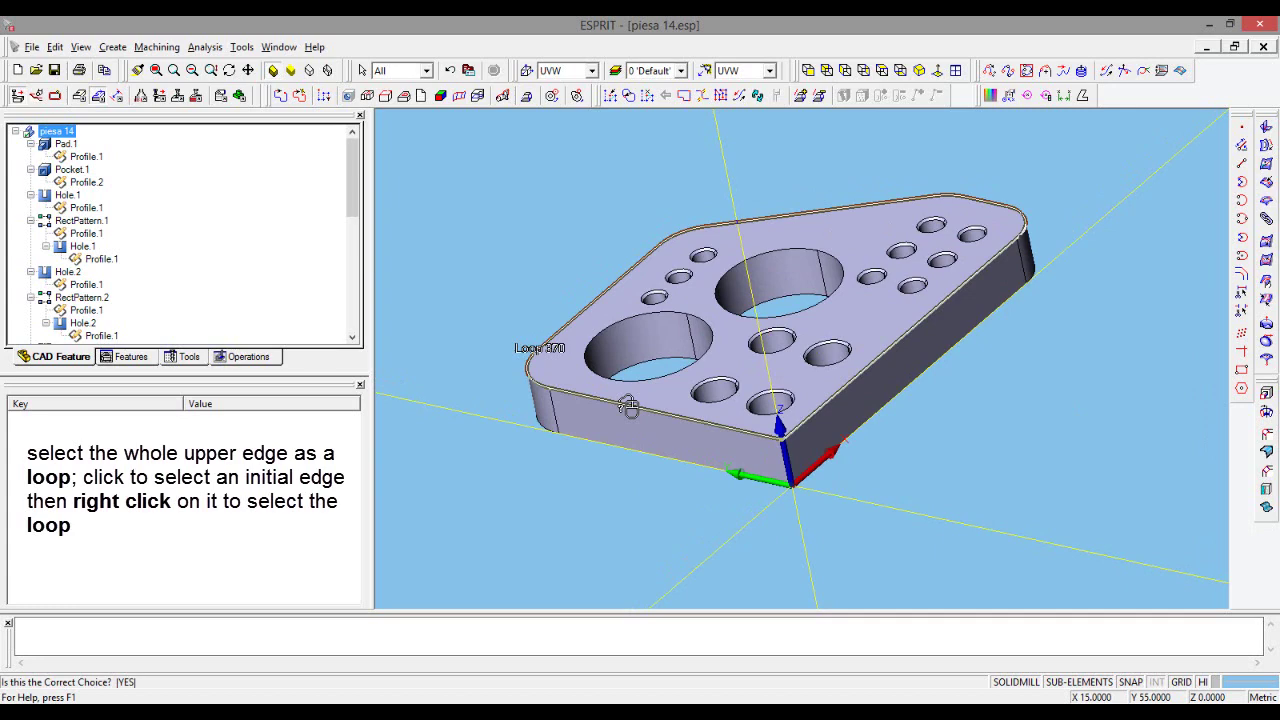
click(629, 405)
middle_drag(1051, 383, 1063, 405)
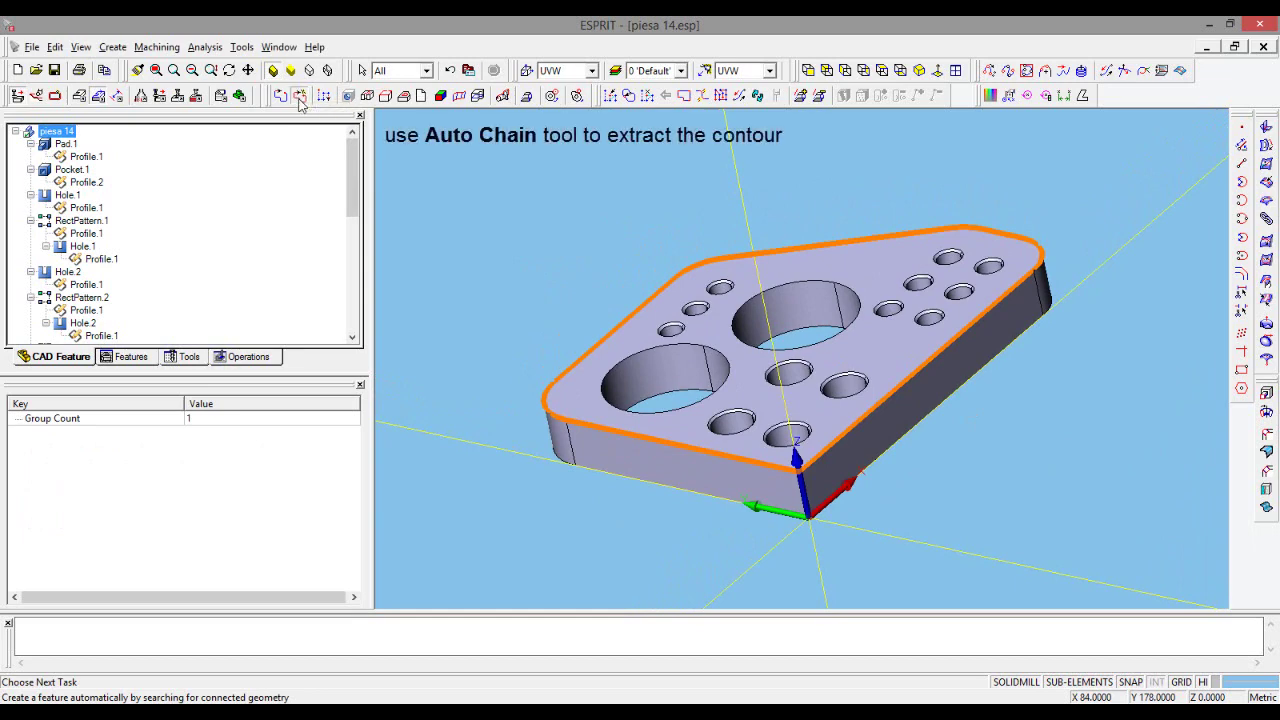
- Build a chain feature from the selected upper loop with Auto Chain
click(299, 97)
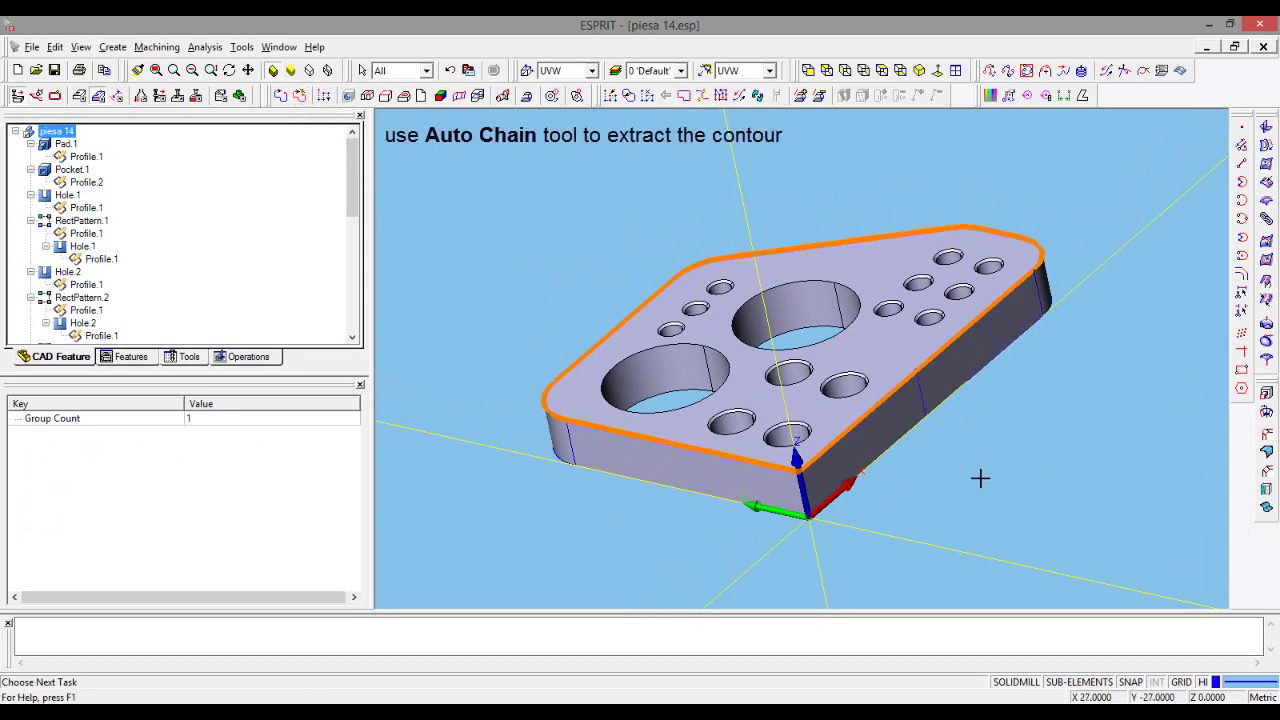
middle_drag(980, 480, 786, 457)
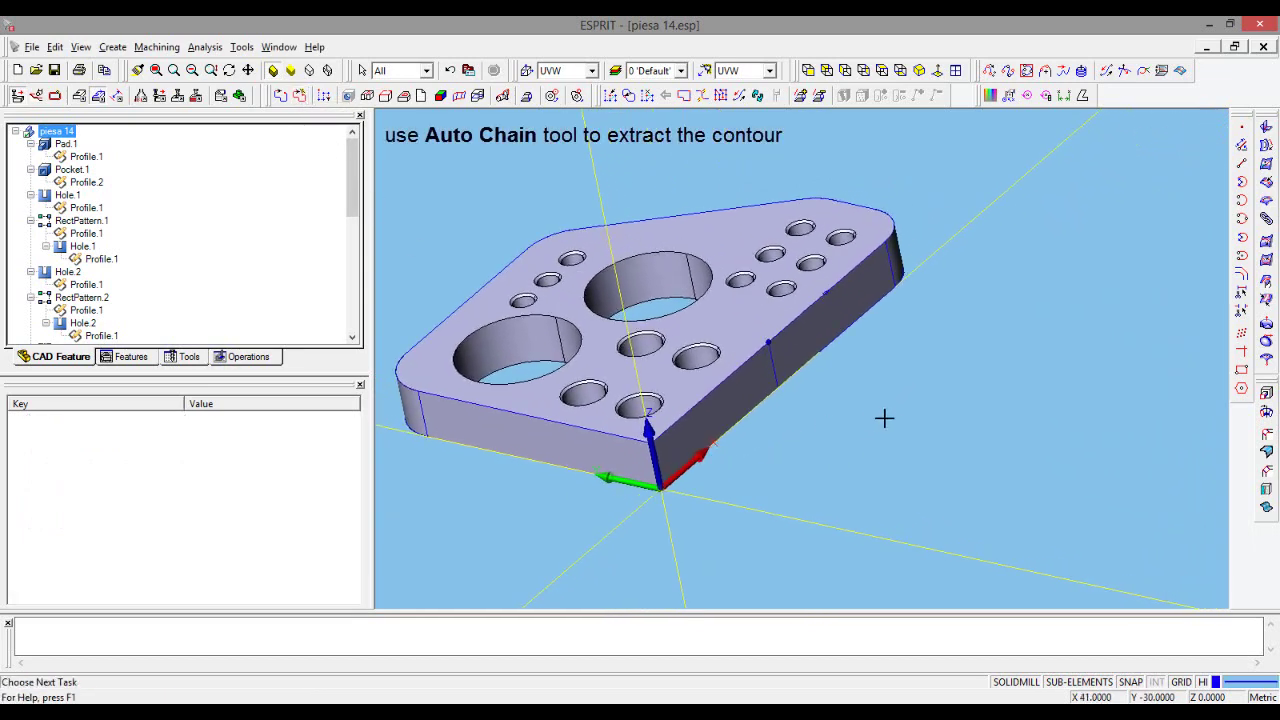
middle_drag(882, 425, 851, 423)
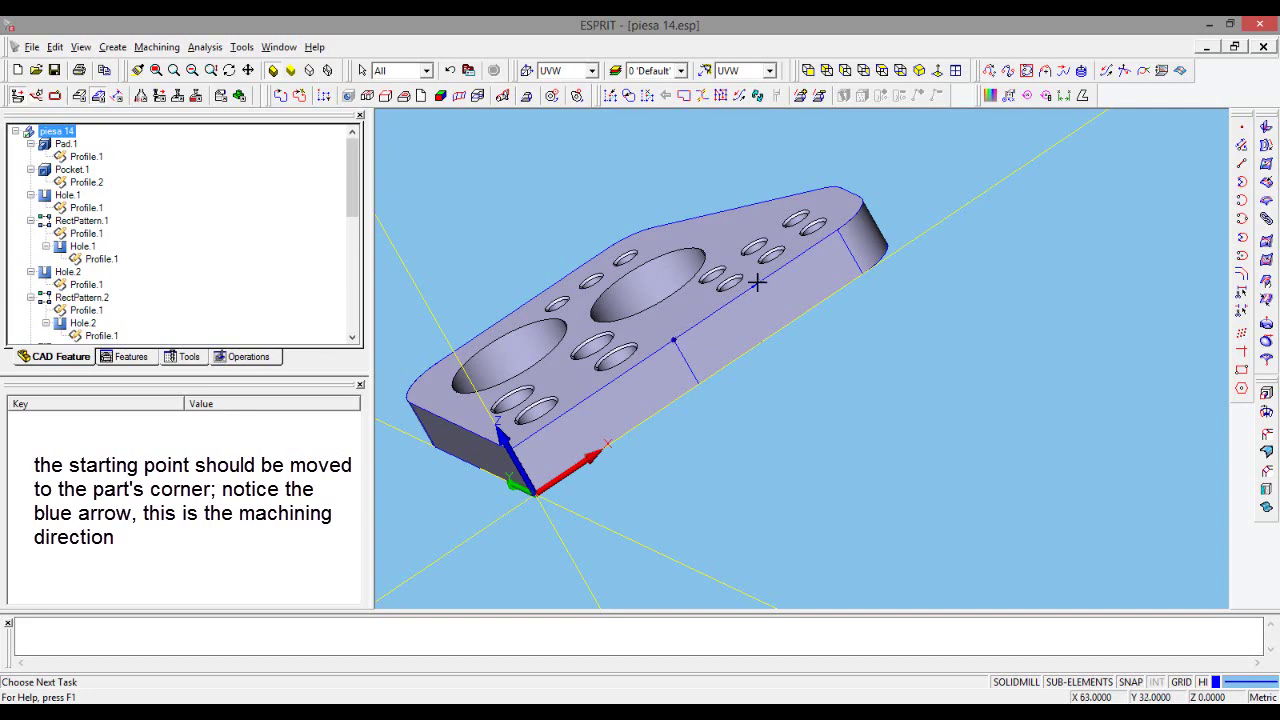
middle_drag(873, 365, 908, 373)
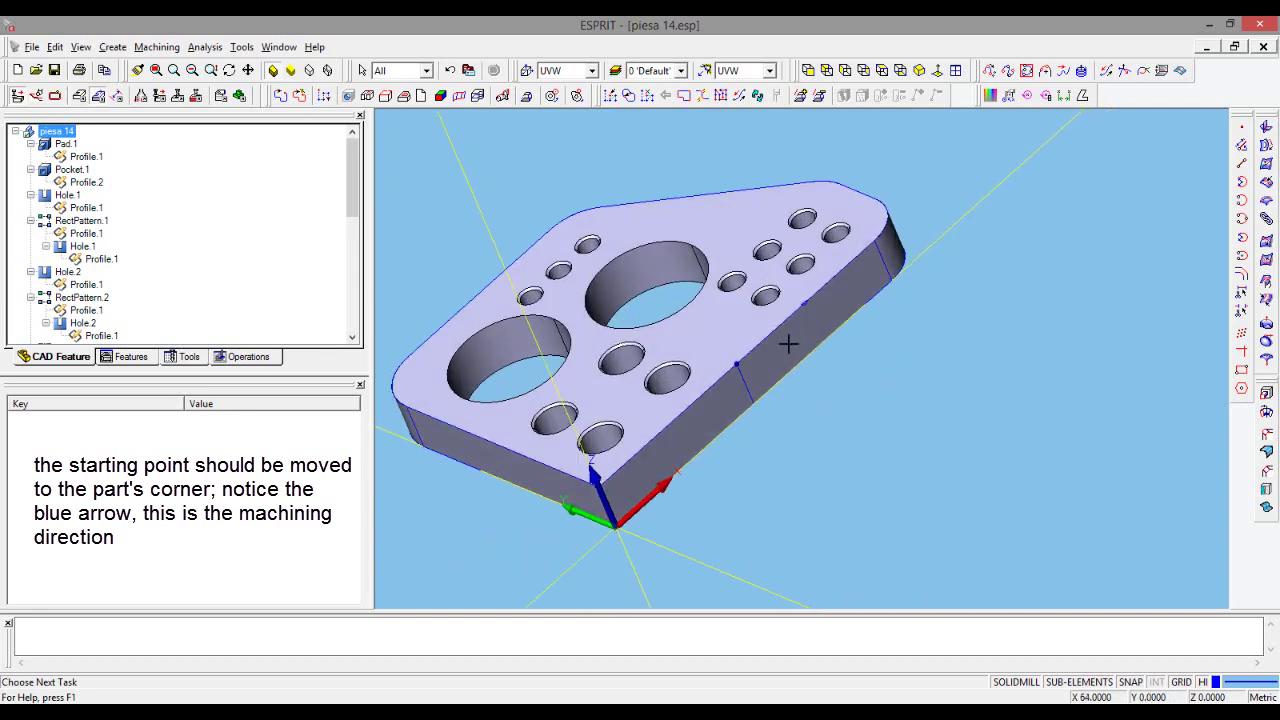
- Select 1 Chain in the Features list to review its start point (43.2, 0, 11.5) and direction
click(128, 356)
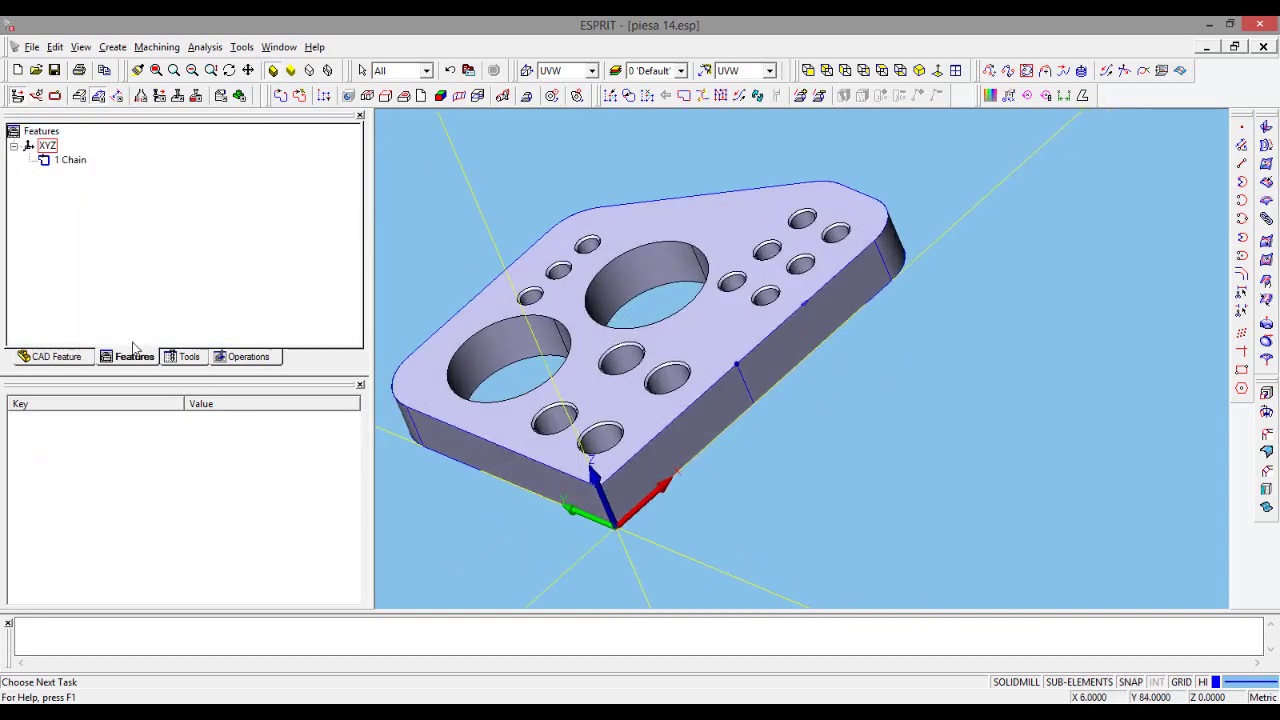
click(70, 160)
middle_drag(960, 349, 1007, 360)
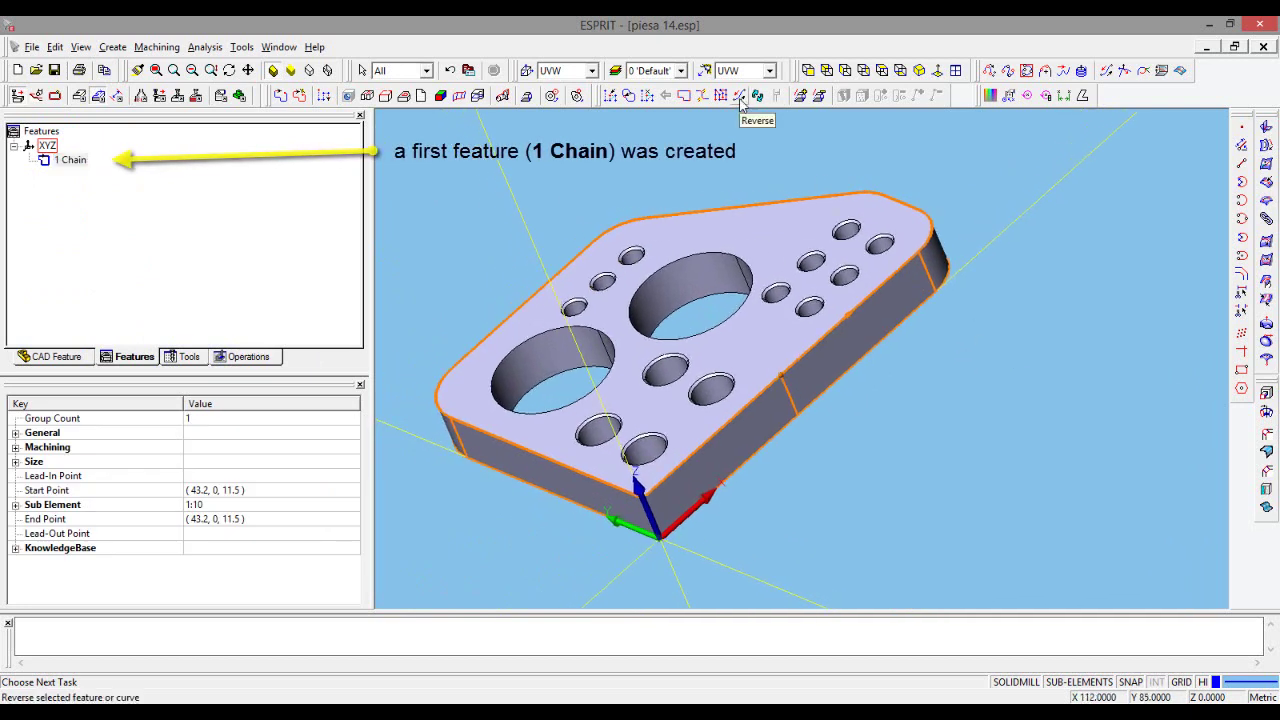
click(846, 466)
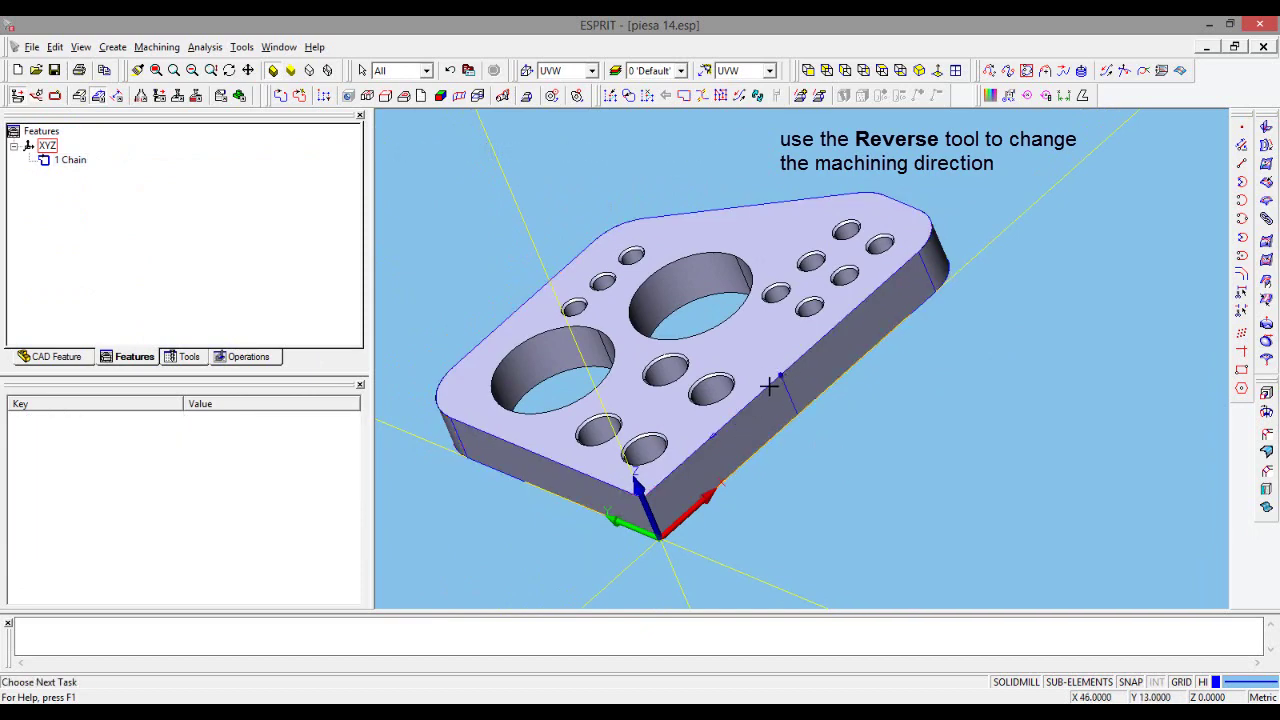
middle_drag(788, 506, 697, 431)
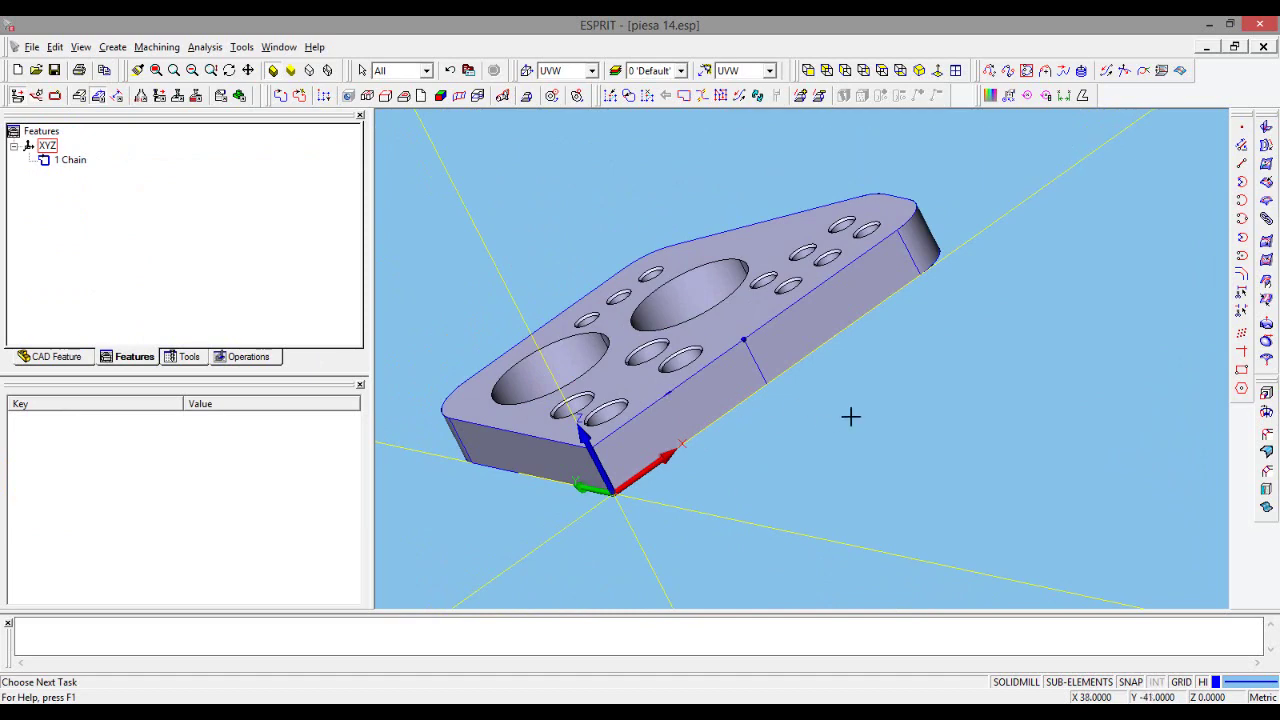
mouse_move(905, 406)
middle_down()
mouse_move(928, 423)
mouse_move(917, 423)
middle_up()
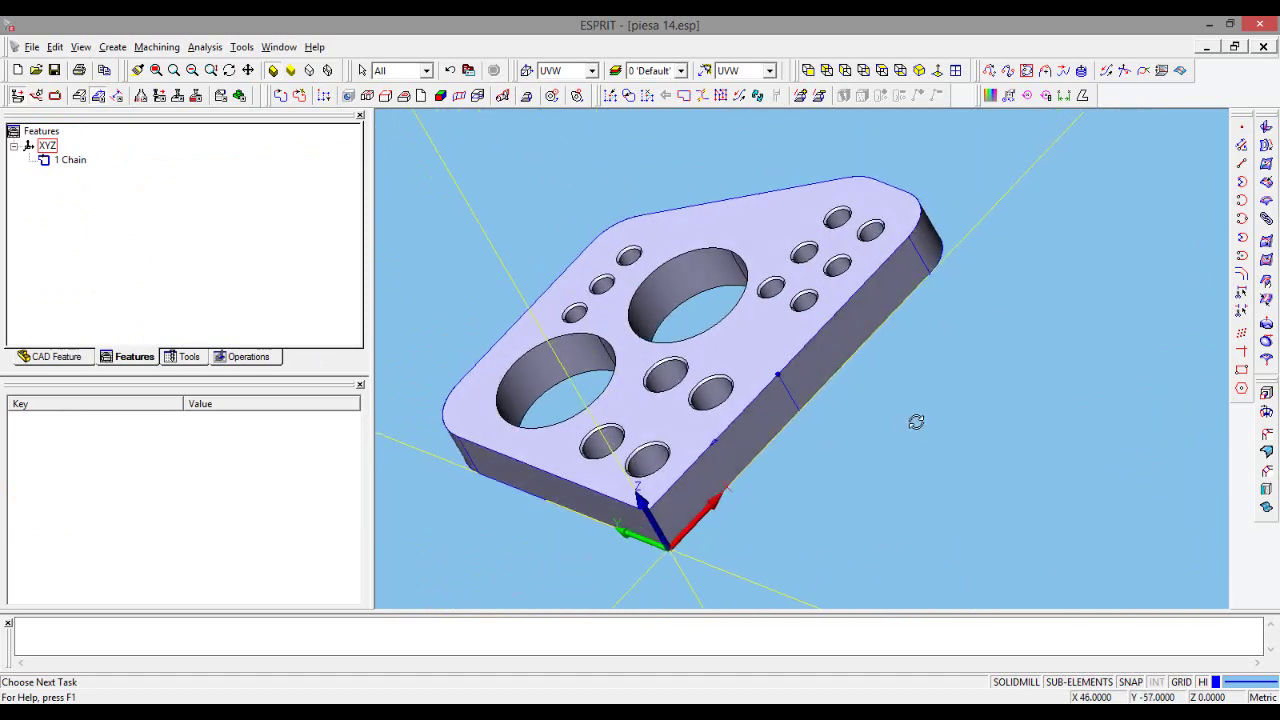
click(80, 158)
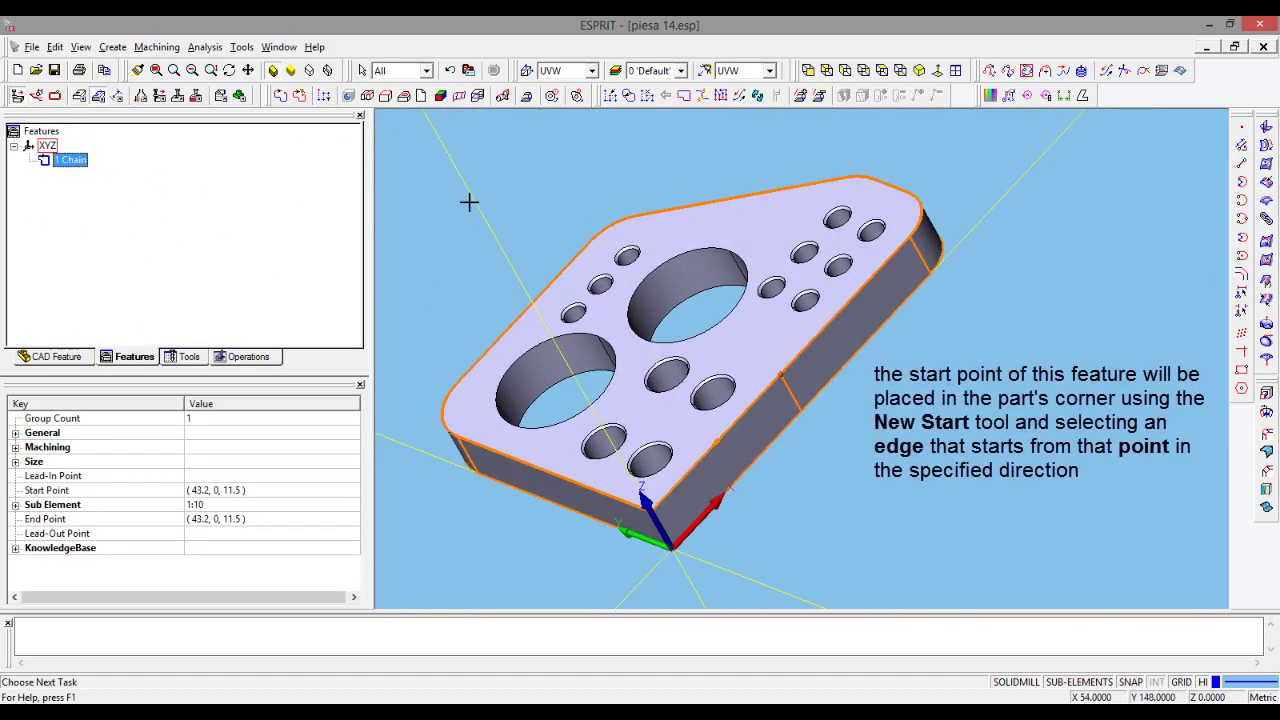
- Move the 1 Chain start point to the plate's corner
click(629, 97)
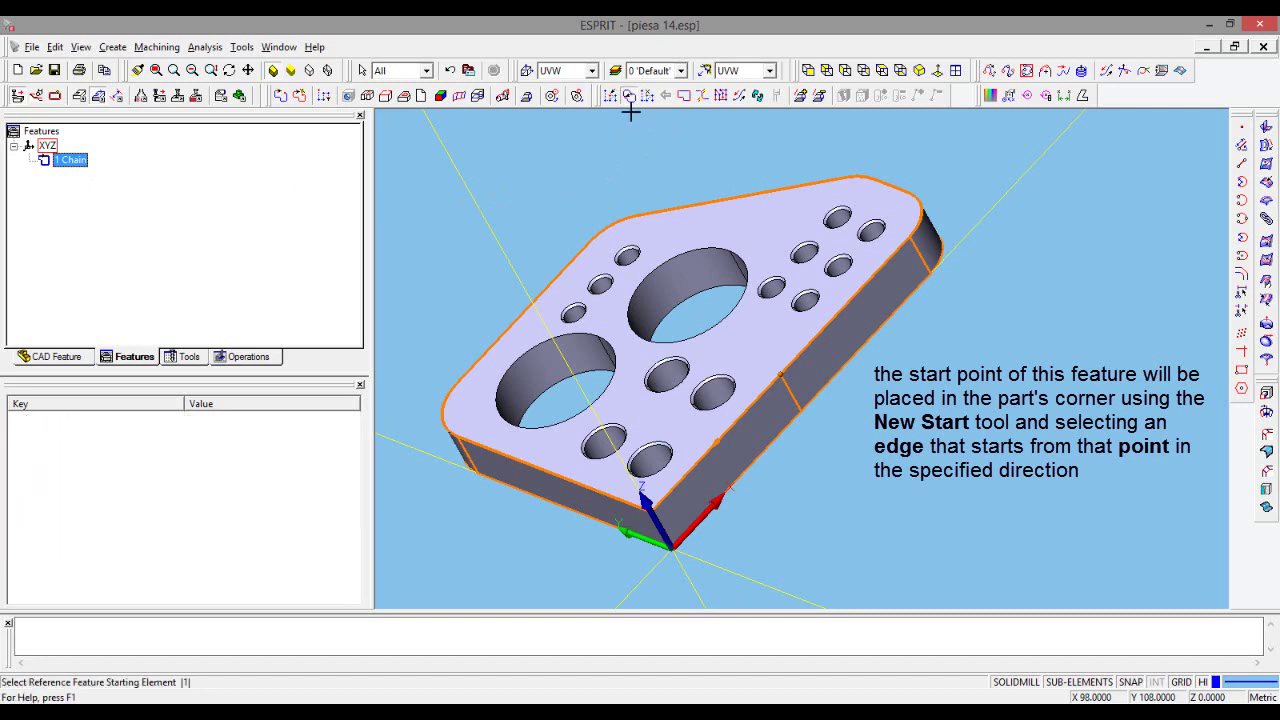
click(585, 487)
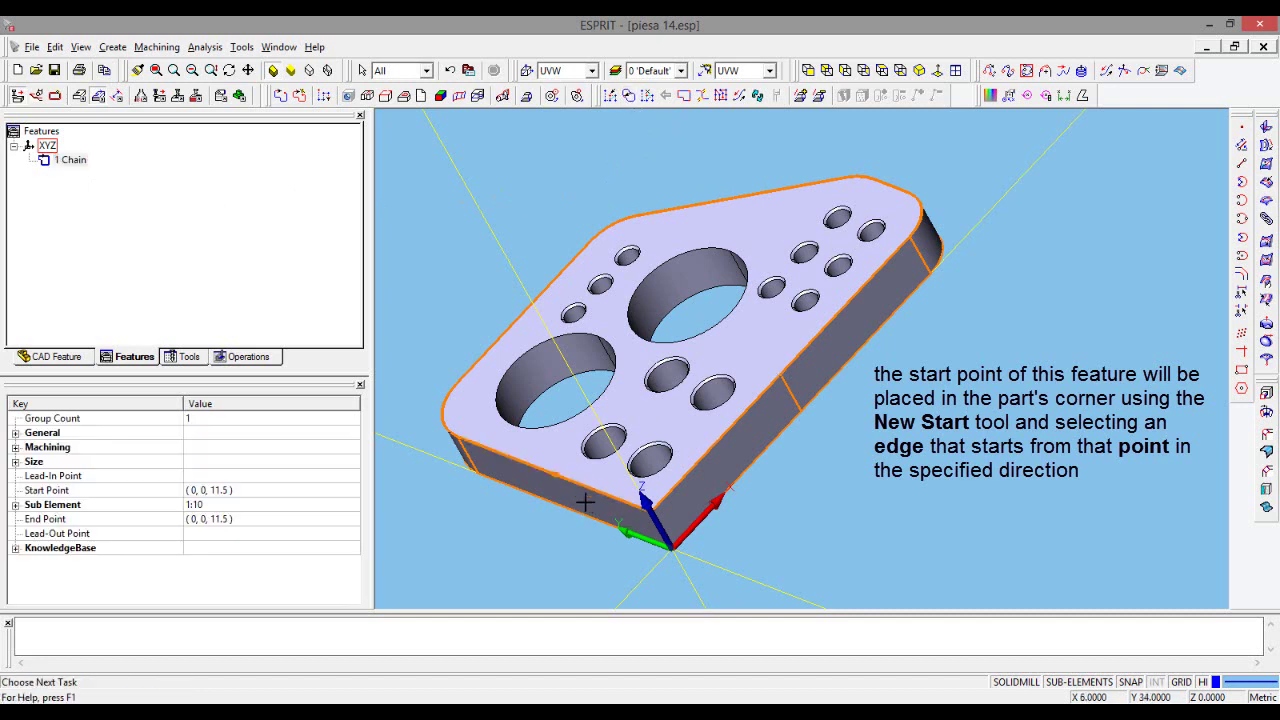
click(529, 558)
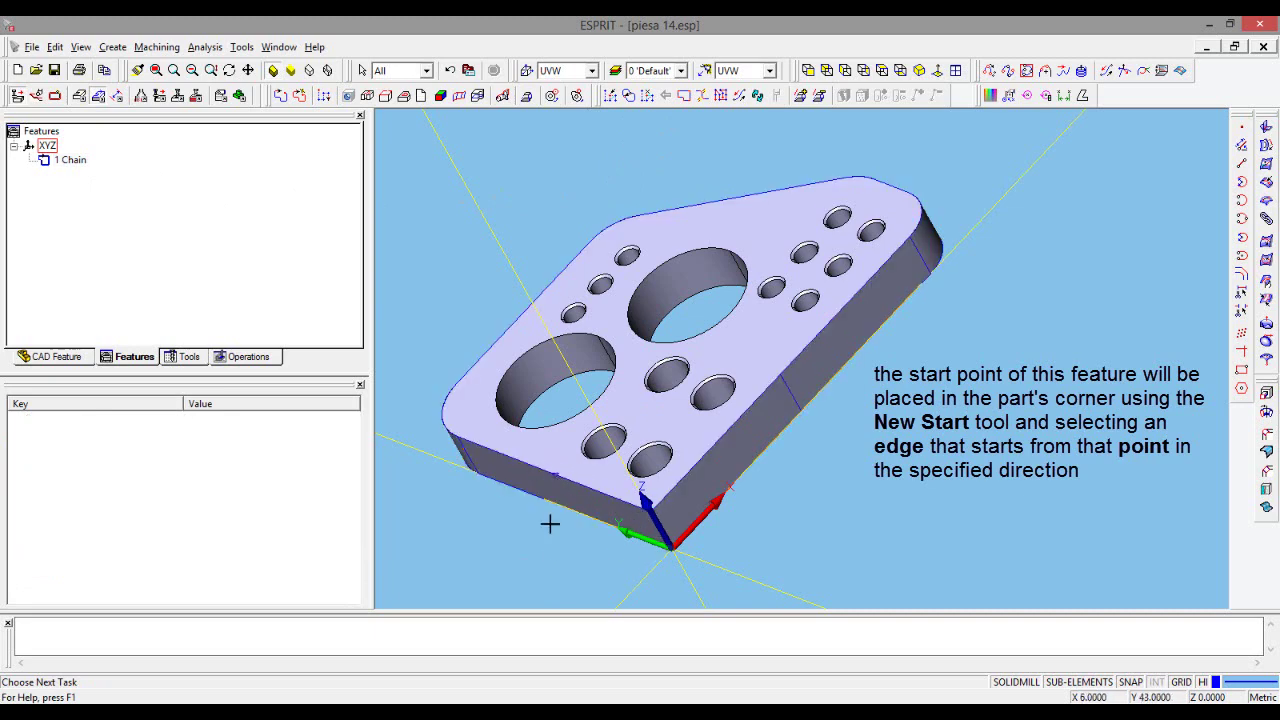
middle_drag(514, 526, 534, 517)
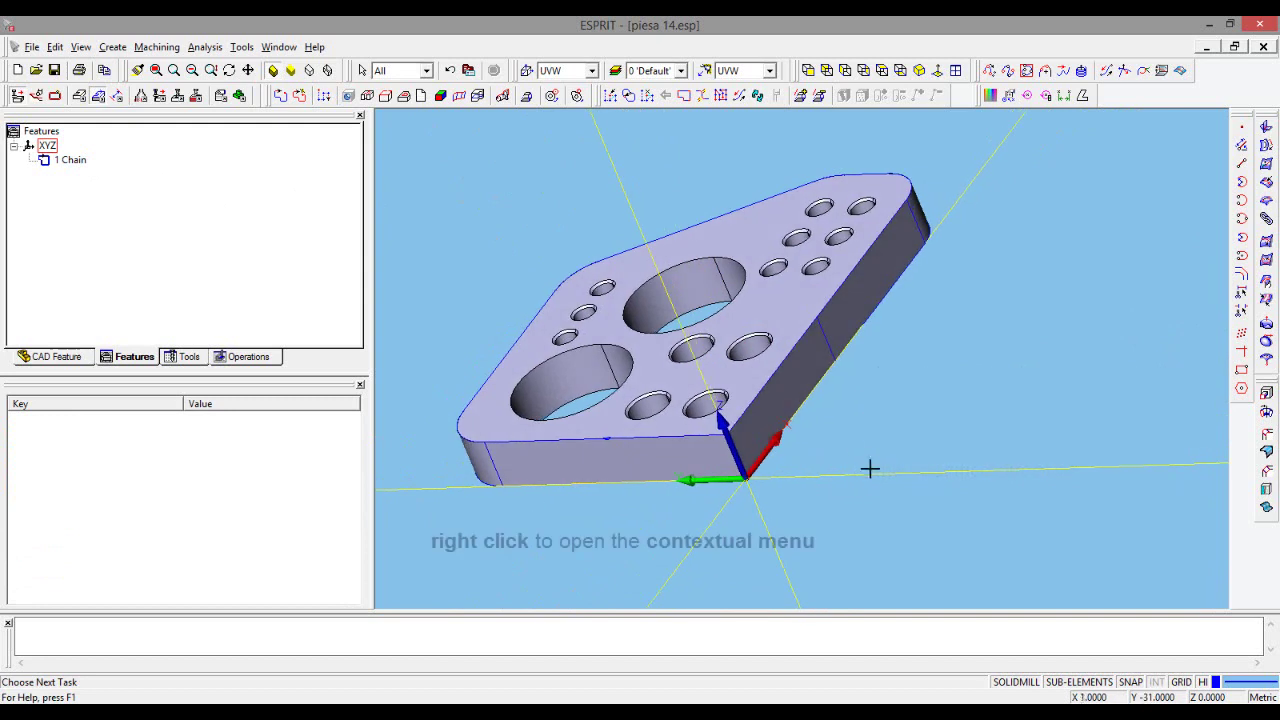
- Turn the UVW axis triad off and back on, then orbit the part
right_click(847, 425)
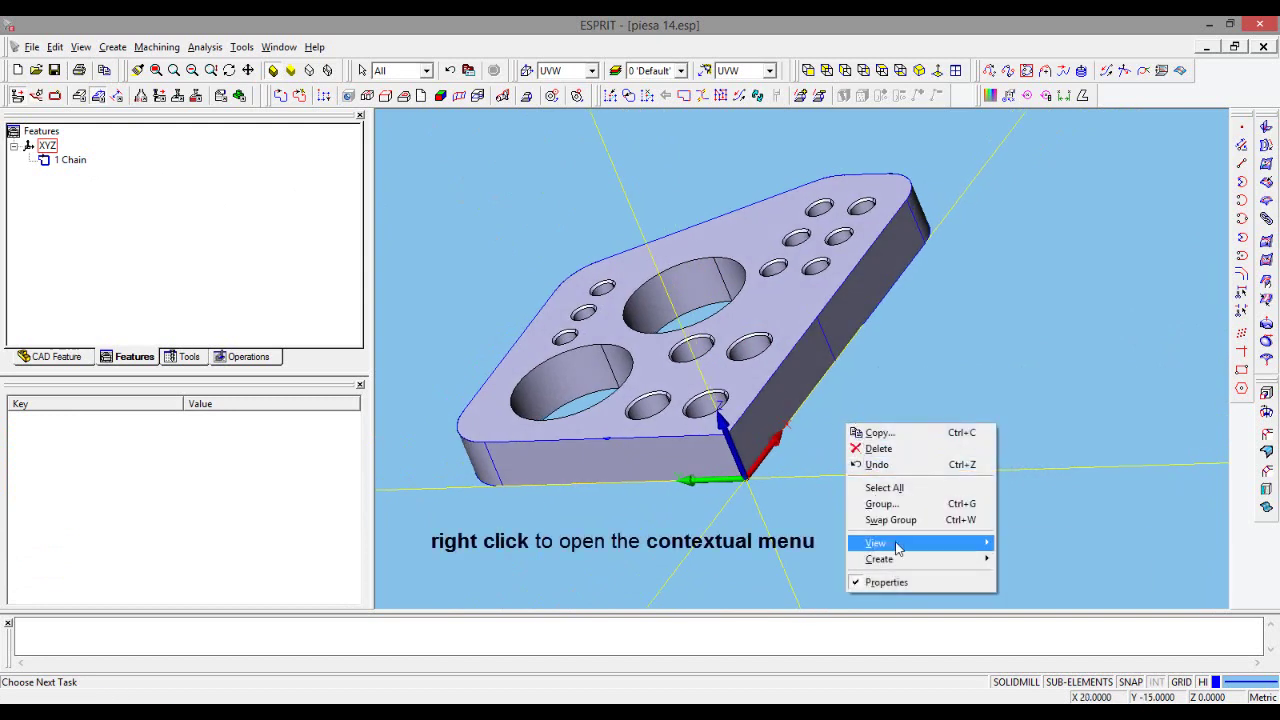
mouse_move(890, 543)
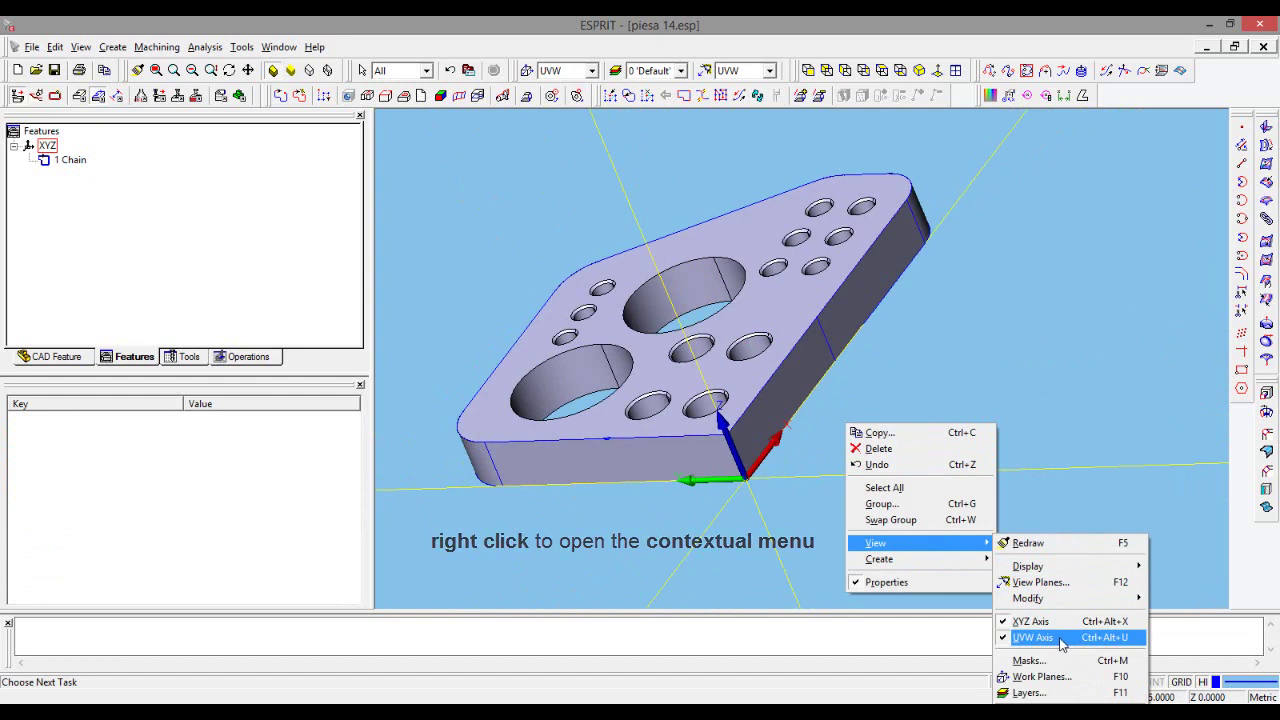
click(1064, 639)
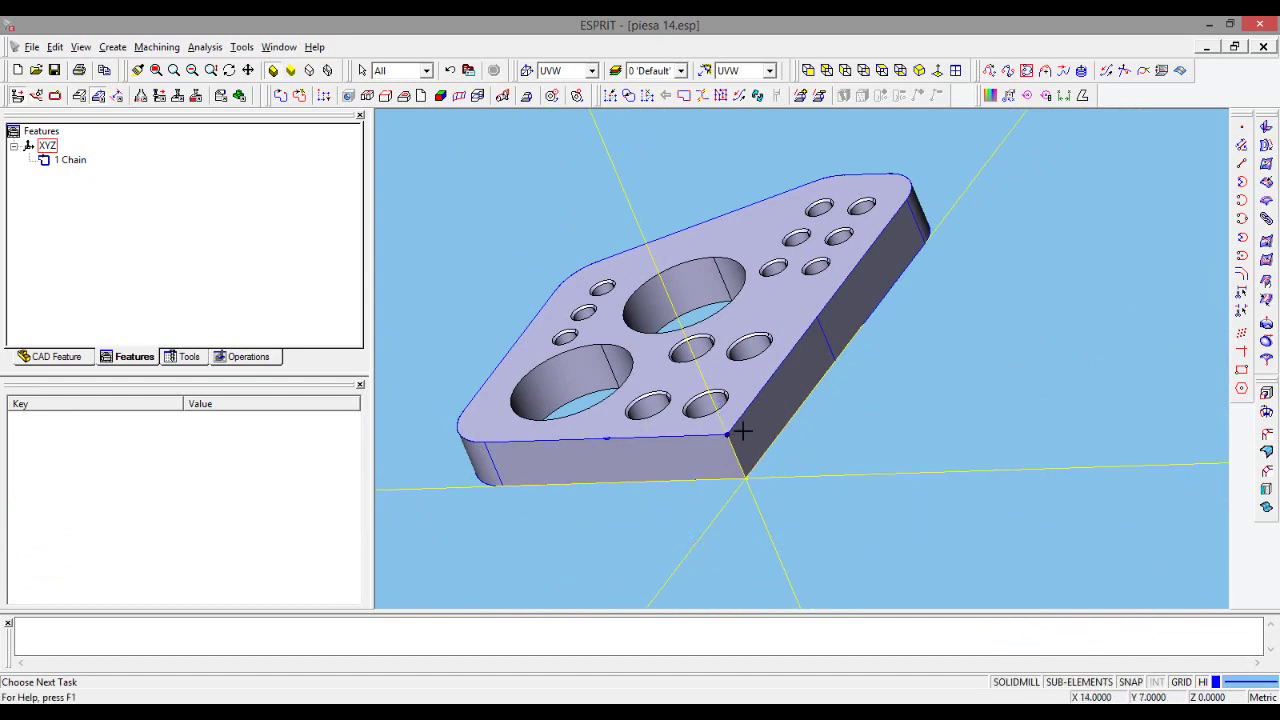
right_click(887, 348)
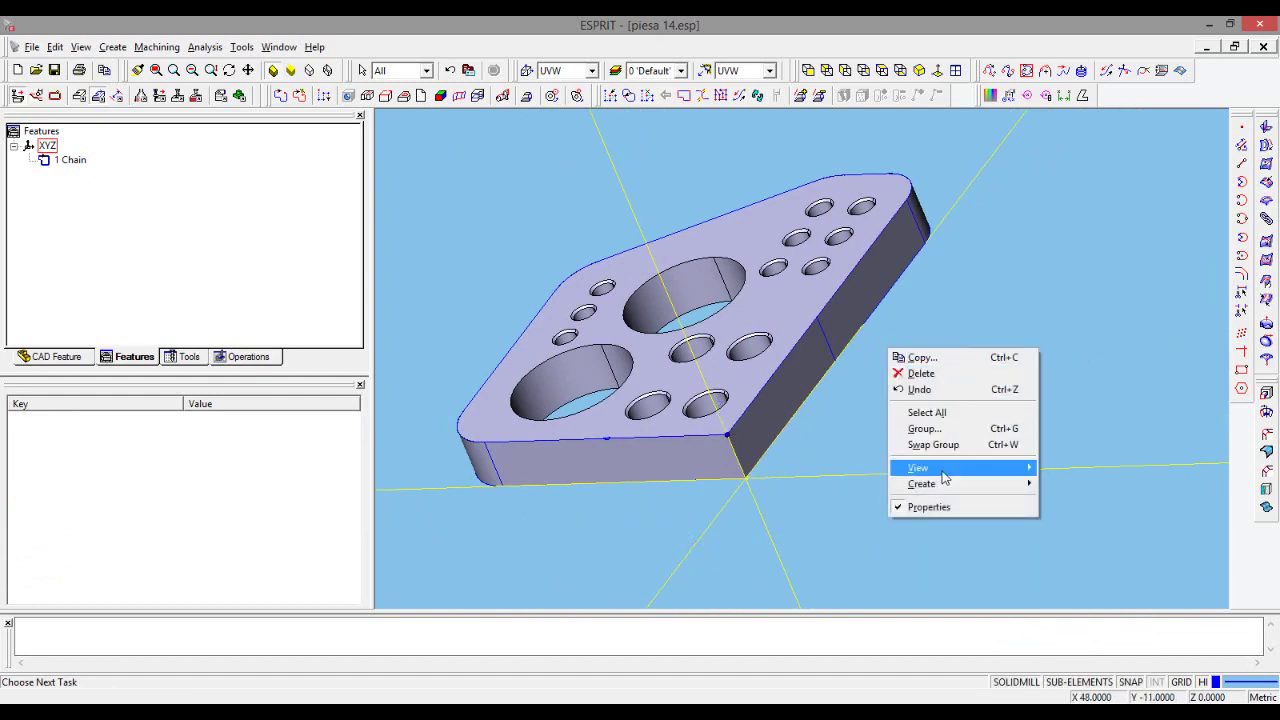
mouse_move(917, 467)
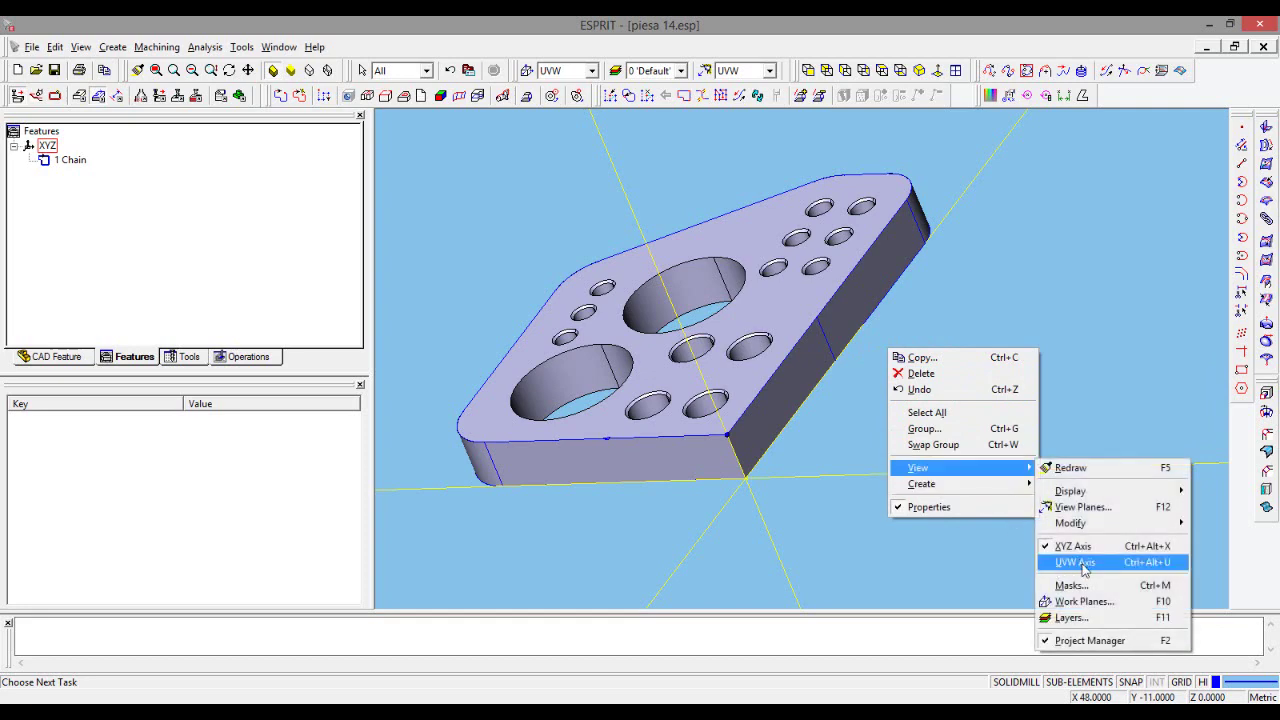
click(1083, 563)
mouse_move(1117, 400)
middle_down()
mouse_move(1117, 420)
mouse_move(1103, 401)
mouse_move(1123, 394)
mouse_move(1117, 403)
middle_up()
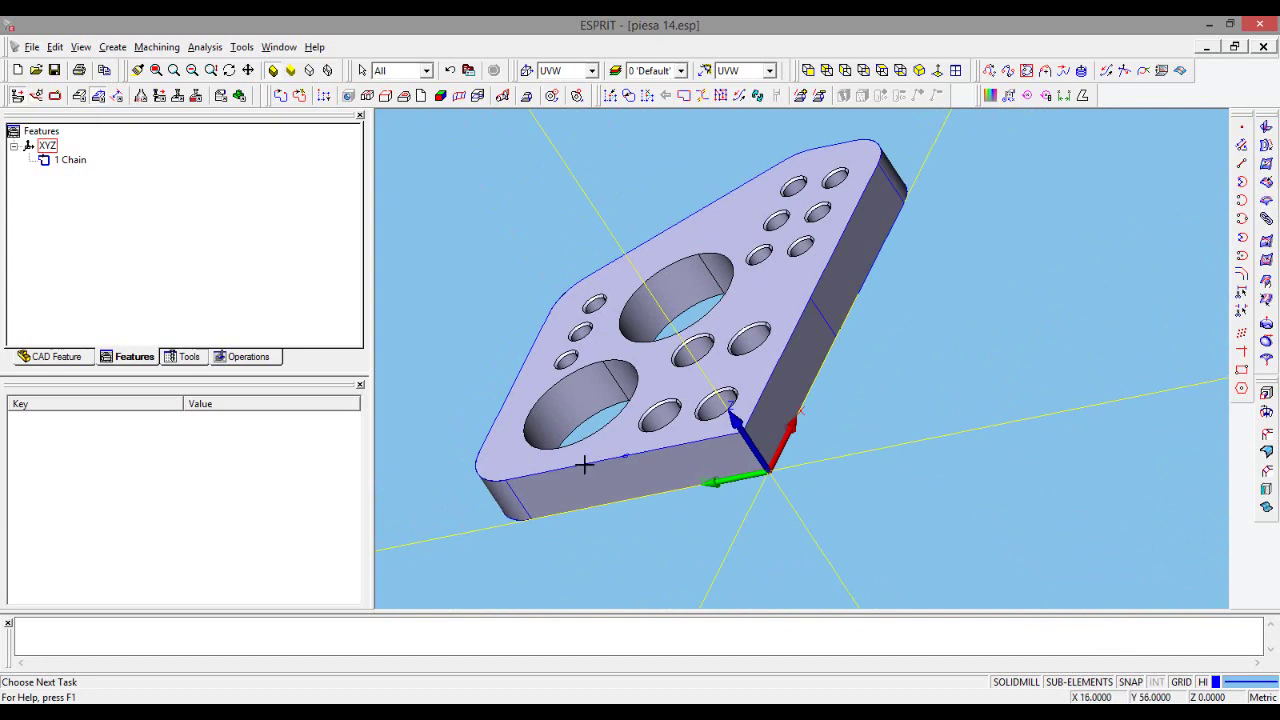
- Pick the top face's outer edge loop (Loop 370) as the working chain
click(579, 463)
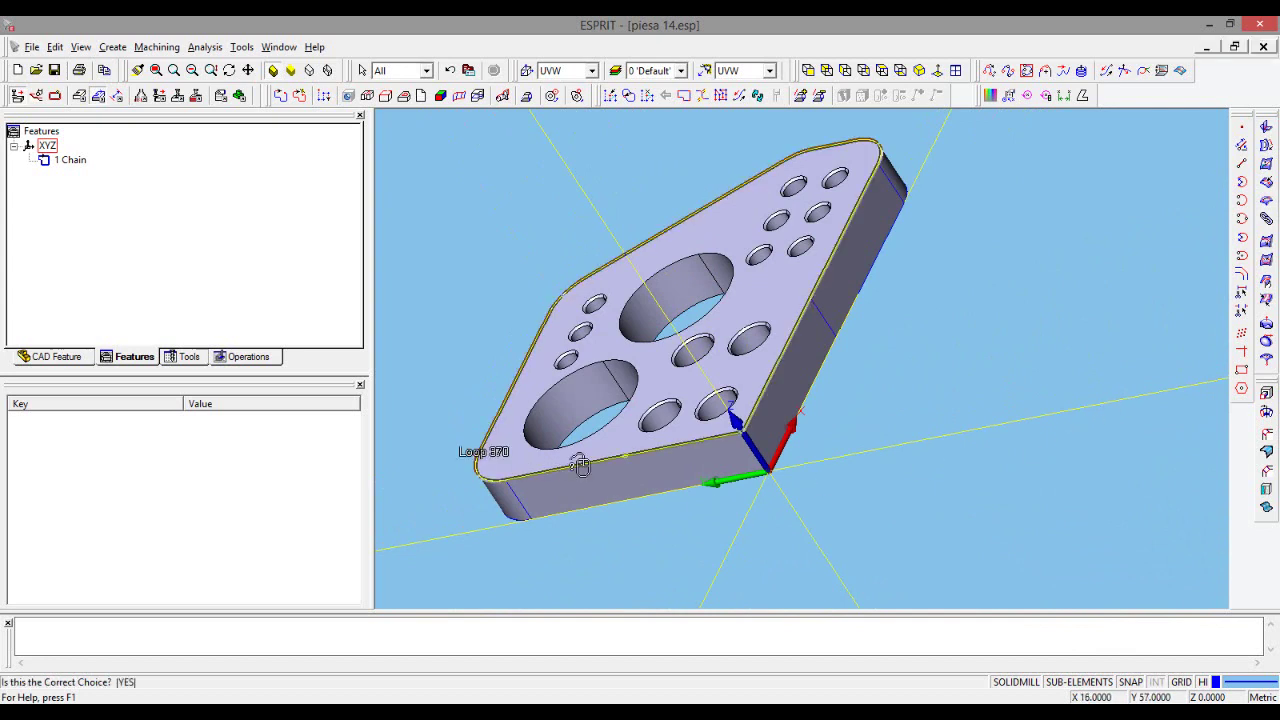
click(579, 463)
middle_drag(1011, 329, 1058, 325)
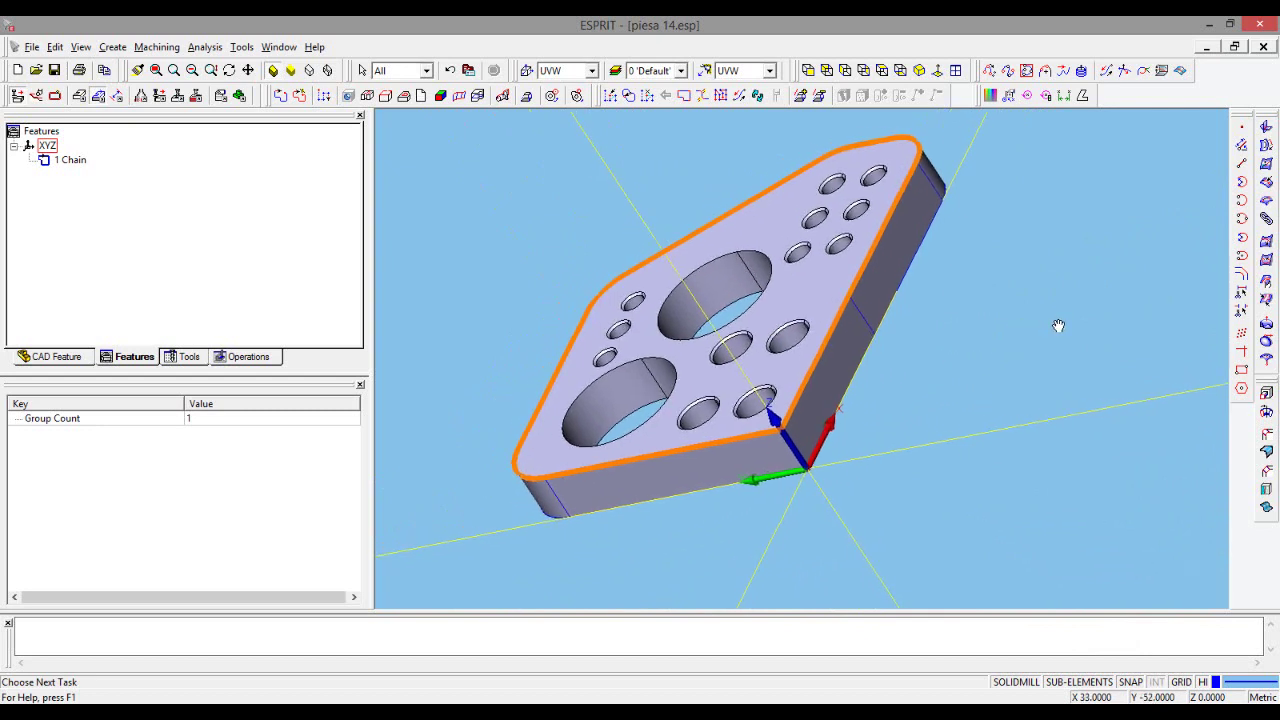
click(1010, 377)
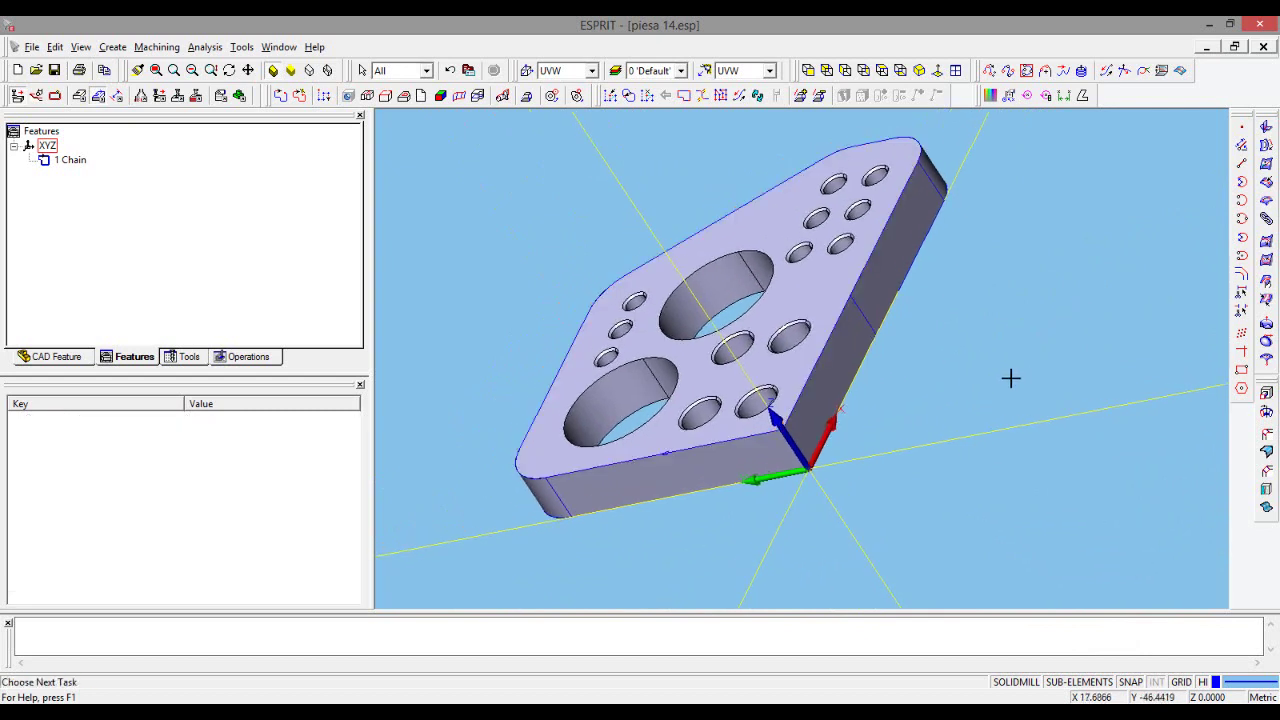
mouse_move(477, 355)
middle_down()
mouse_move(581, 324)
mouse_move(559, 378)
mouse_move(503, 414)
mouse_move(538, 440)
mouse_move(529, 434)
middle_up()
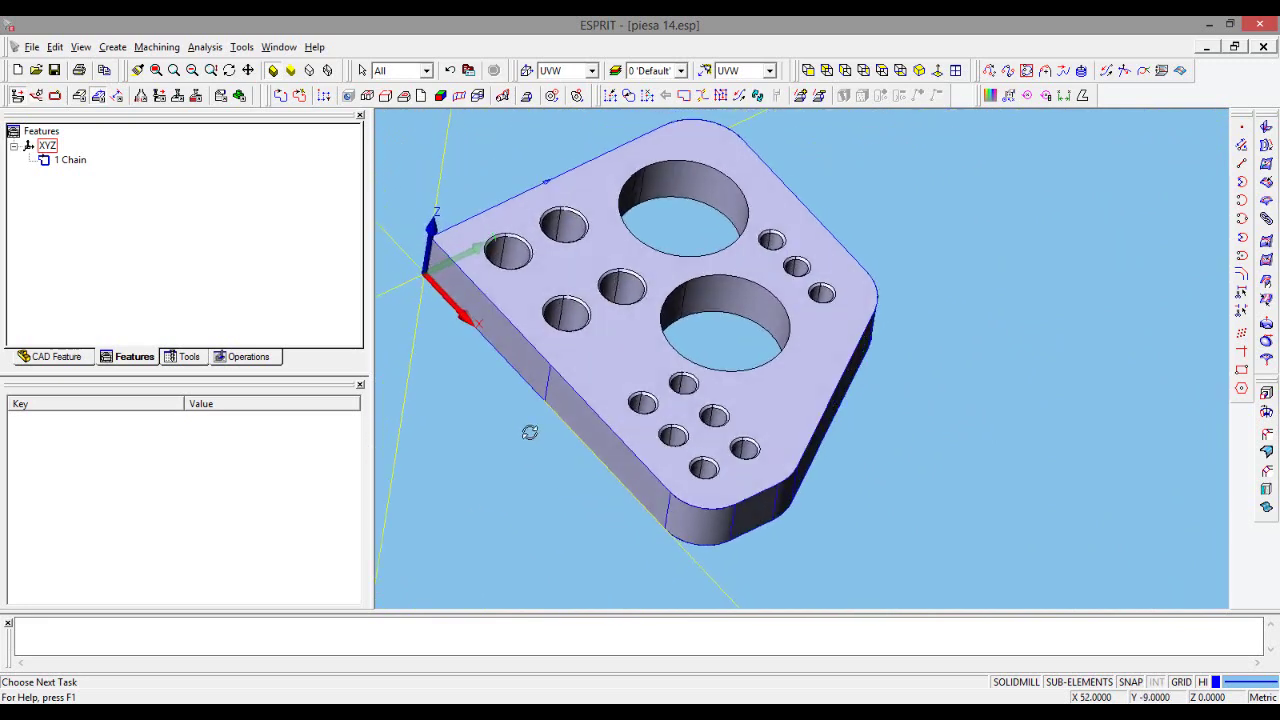
middle_drag(803, 523, 891, 534)
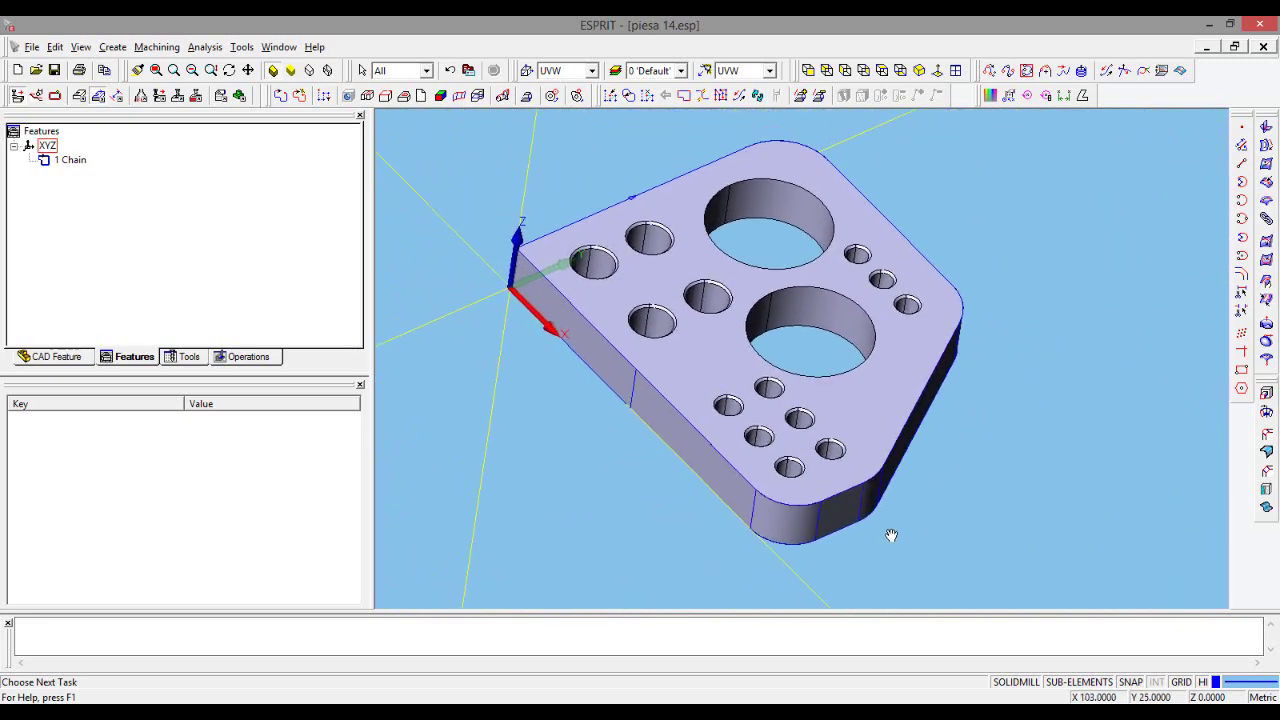
click(676, 178)
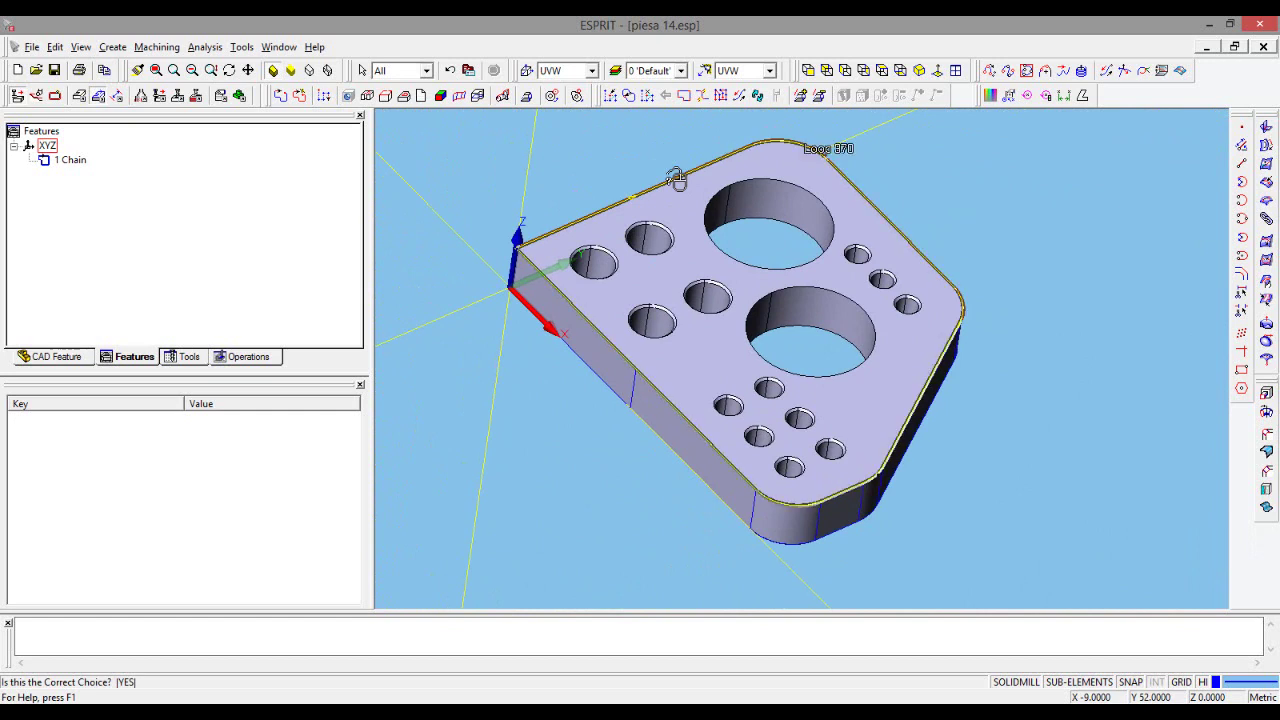
click(676, 178)
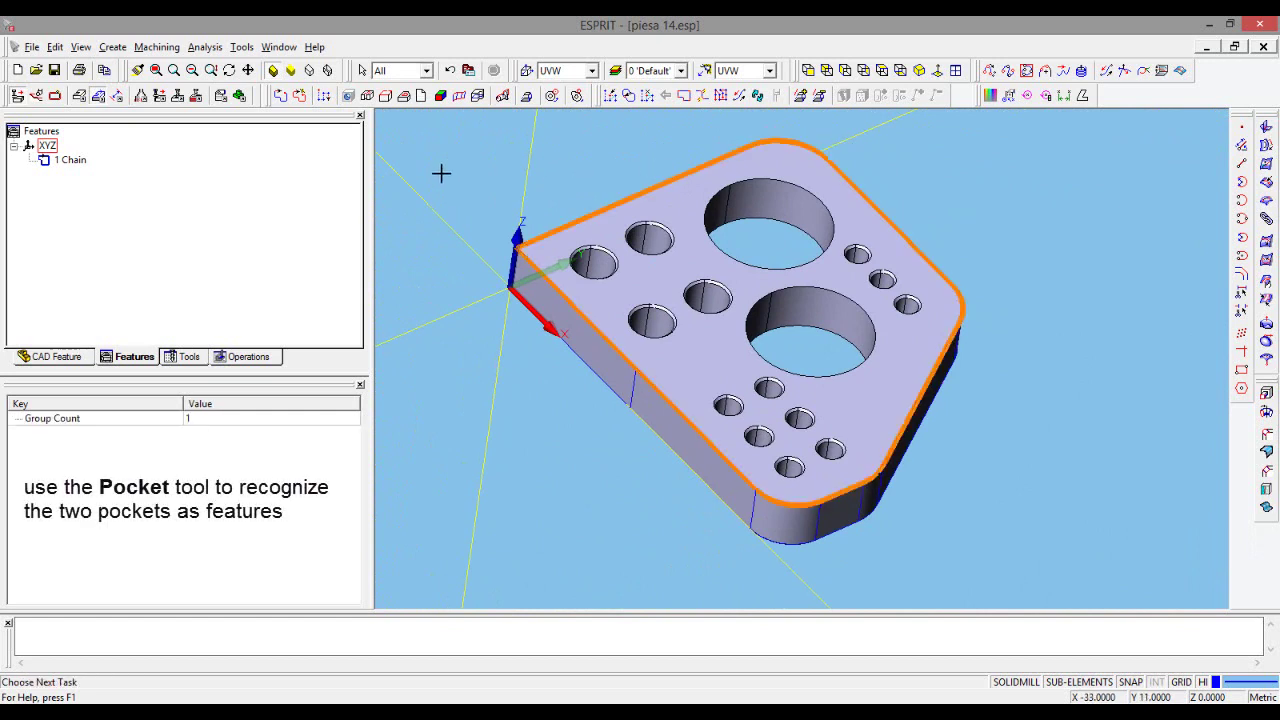
- Recognise pockets from the loop and review 2 Boundary, 3 Pocket and 4 Pocket under 1 Part
click(405, 96)
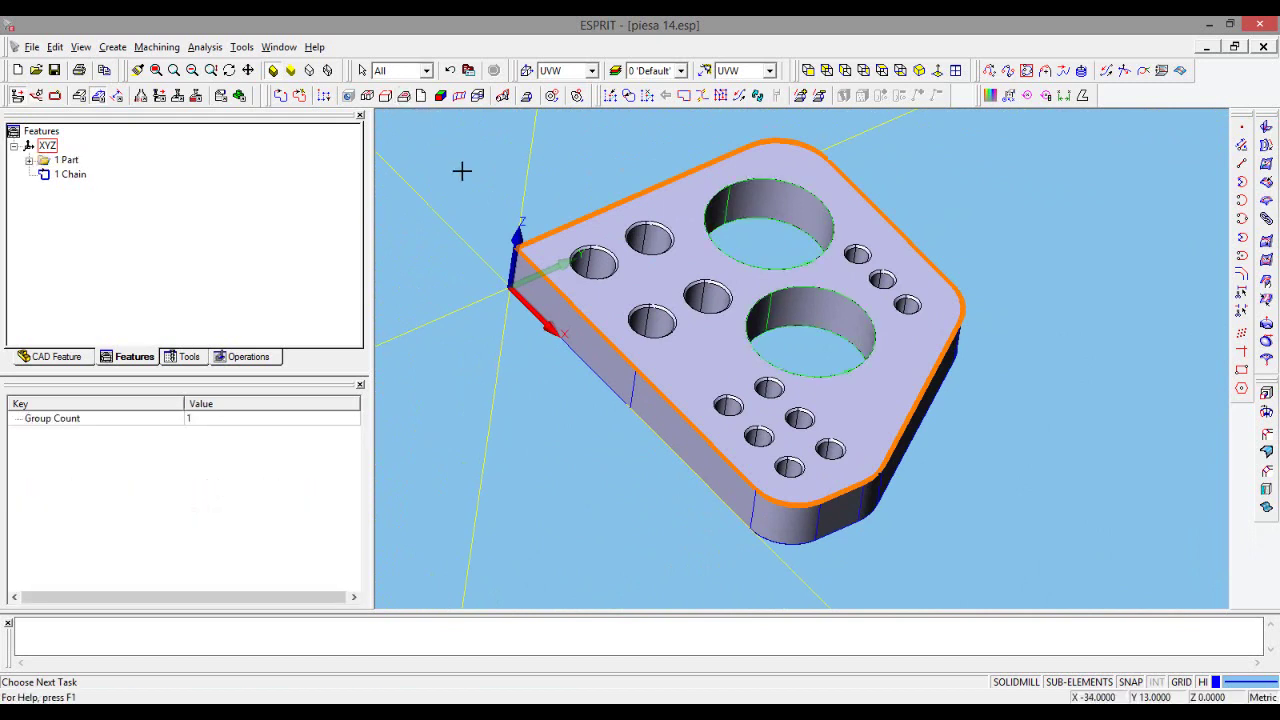
click(1019, 322)
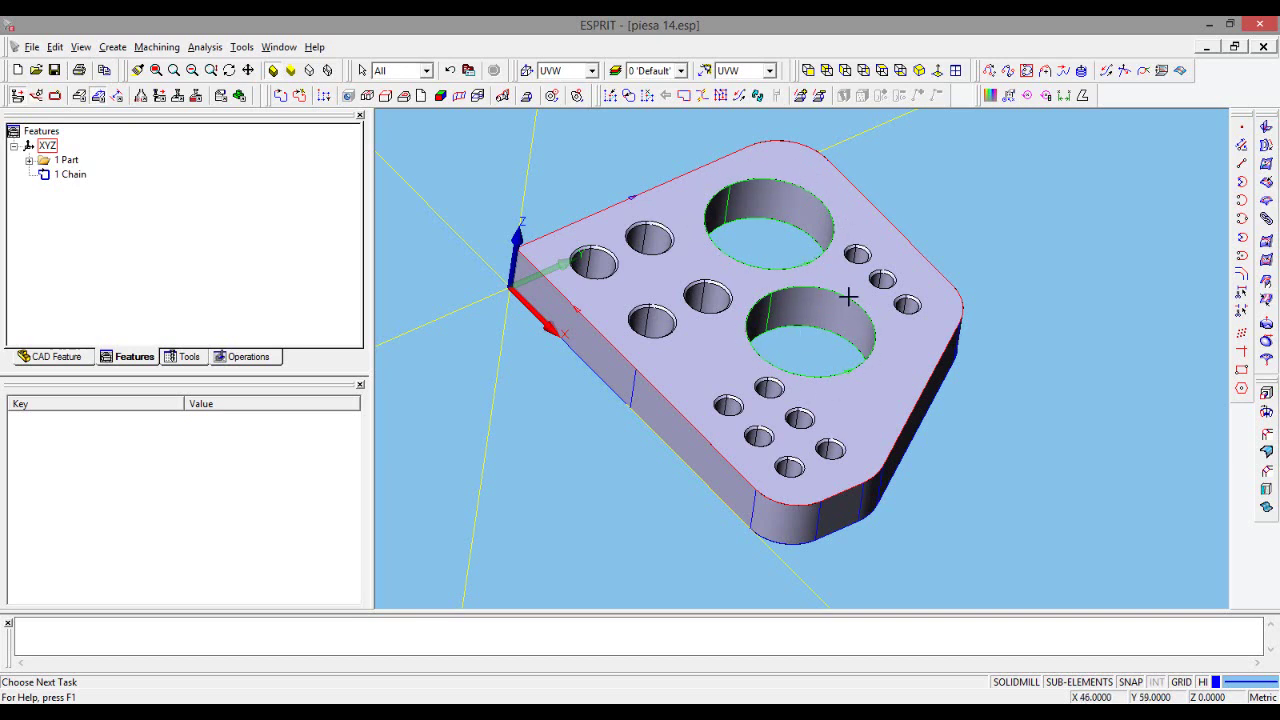
click(29, 161)
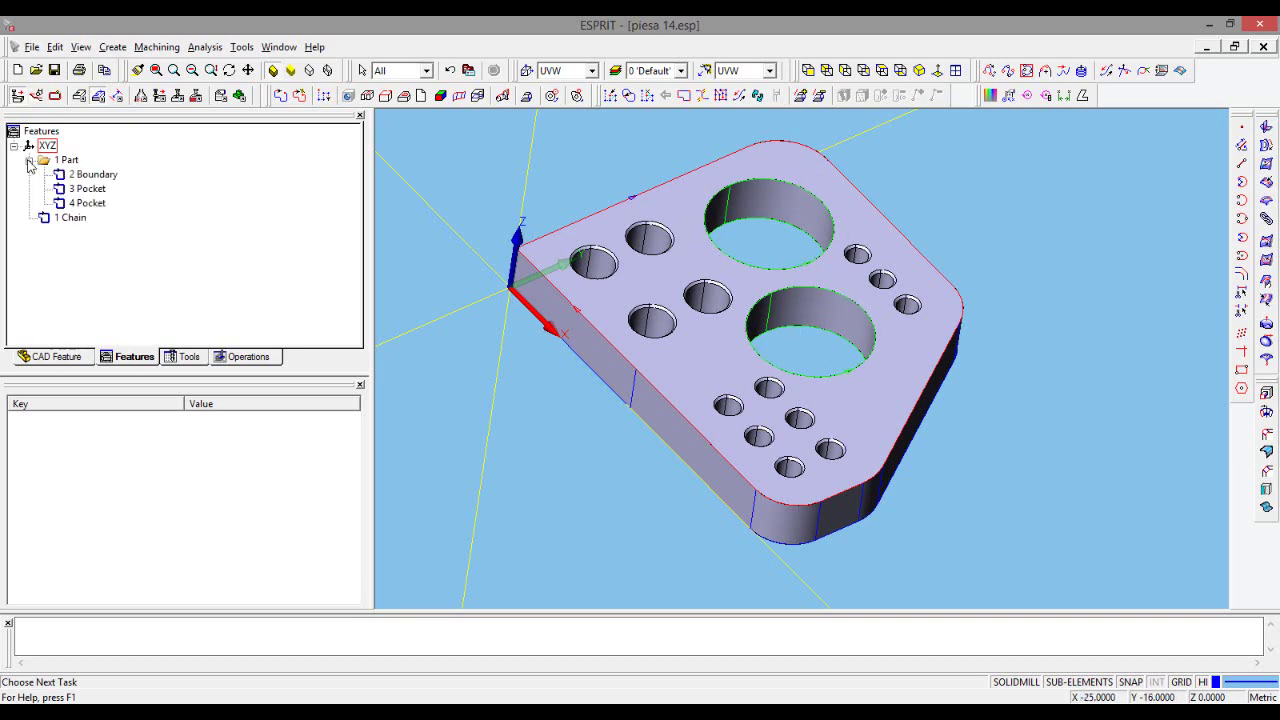
click(90, 175)
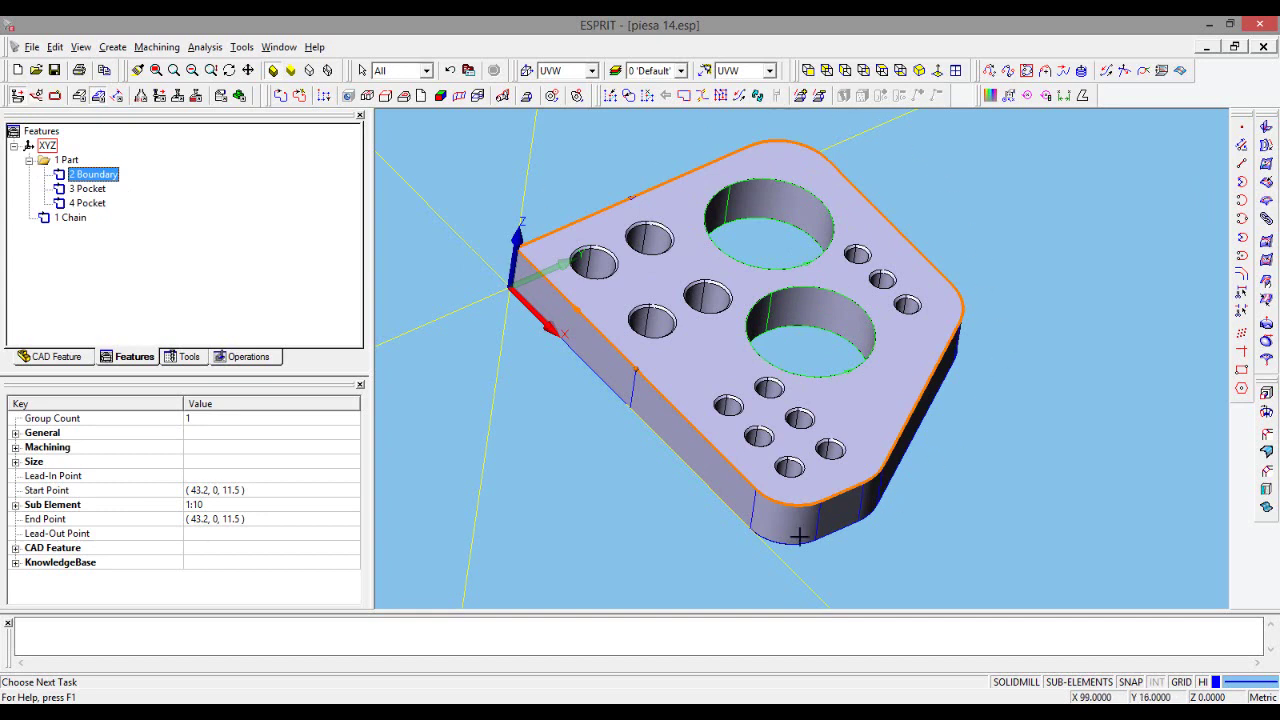
click(90, 189)
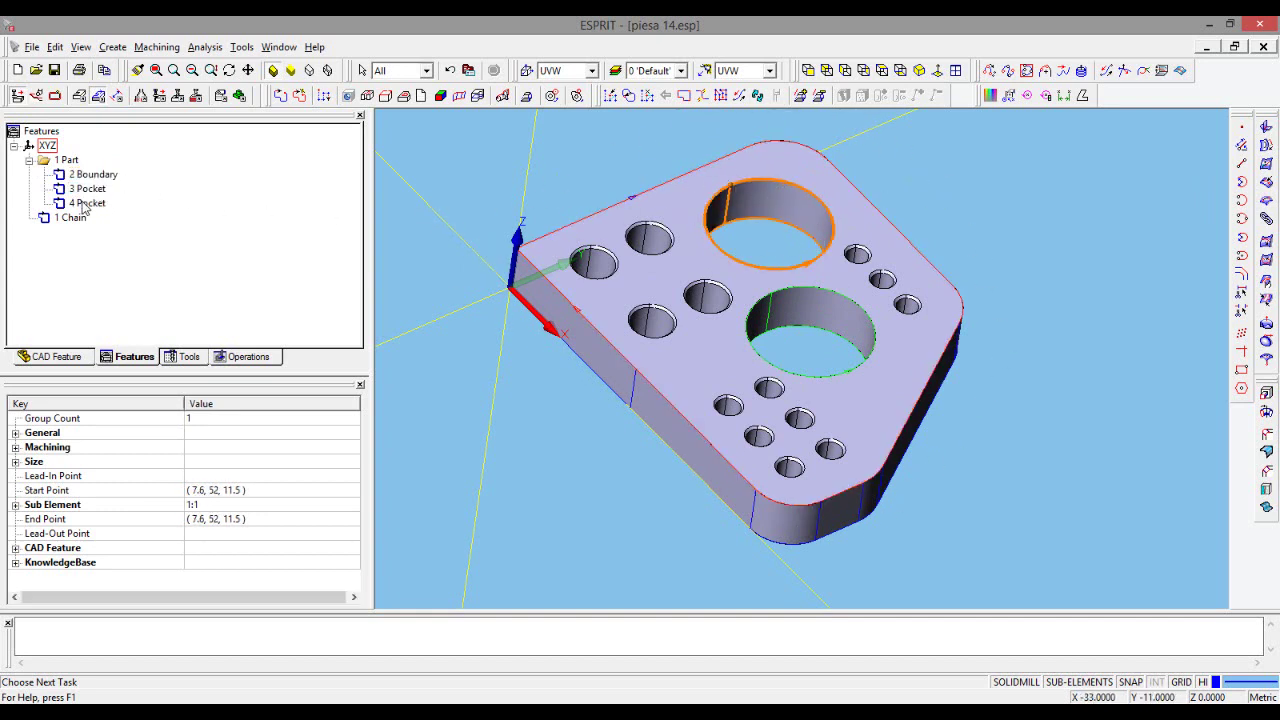
click(85, 203)
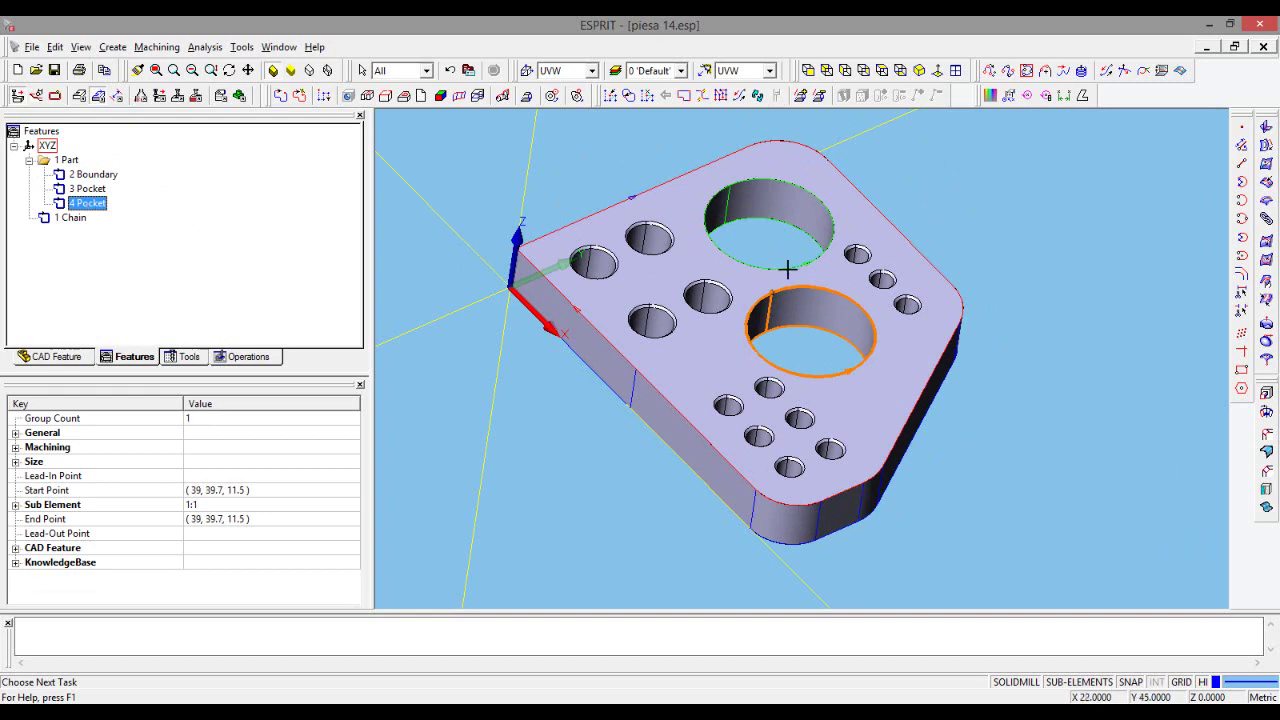
click(514, 394)
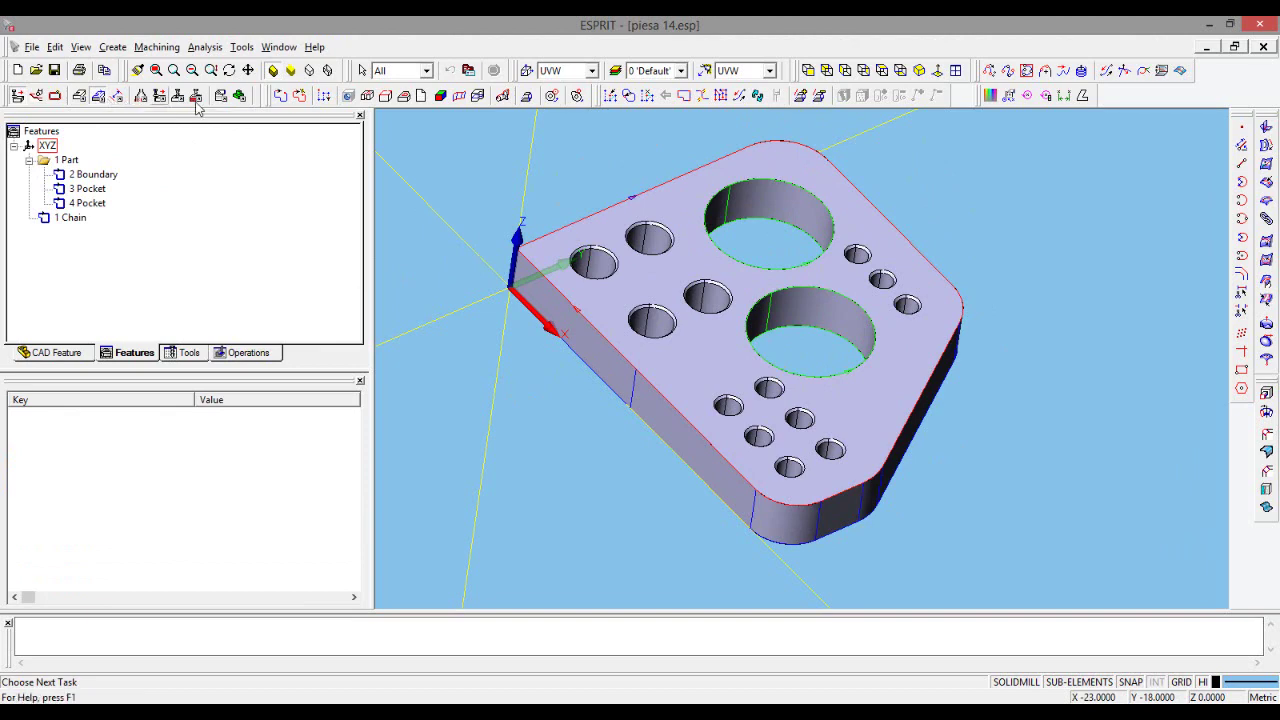
- Run Legacy Hole Recognition to create the 1 Hole, 2 Hole and 3 Hole features
click(368, 96)
drag(118, 54, 312, 190)
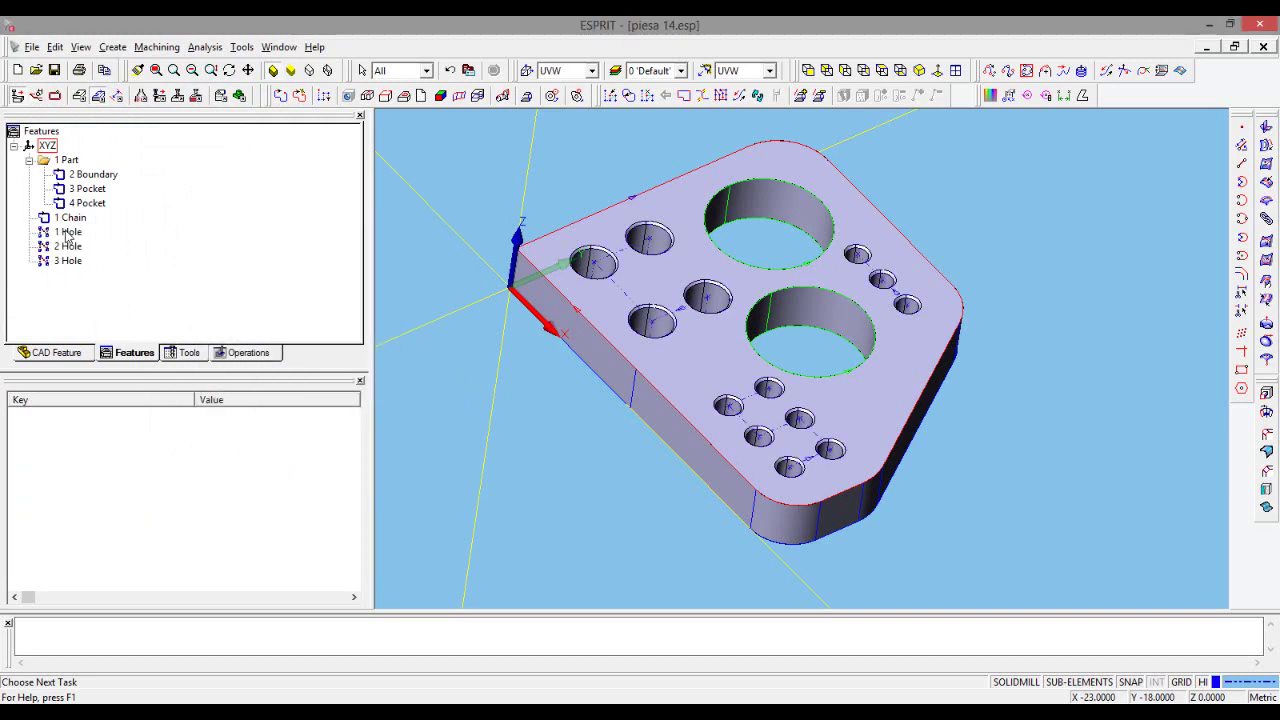
click(68, 233)
click(74, 247)
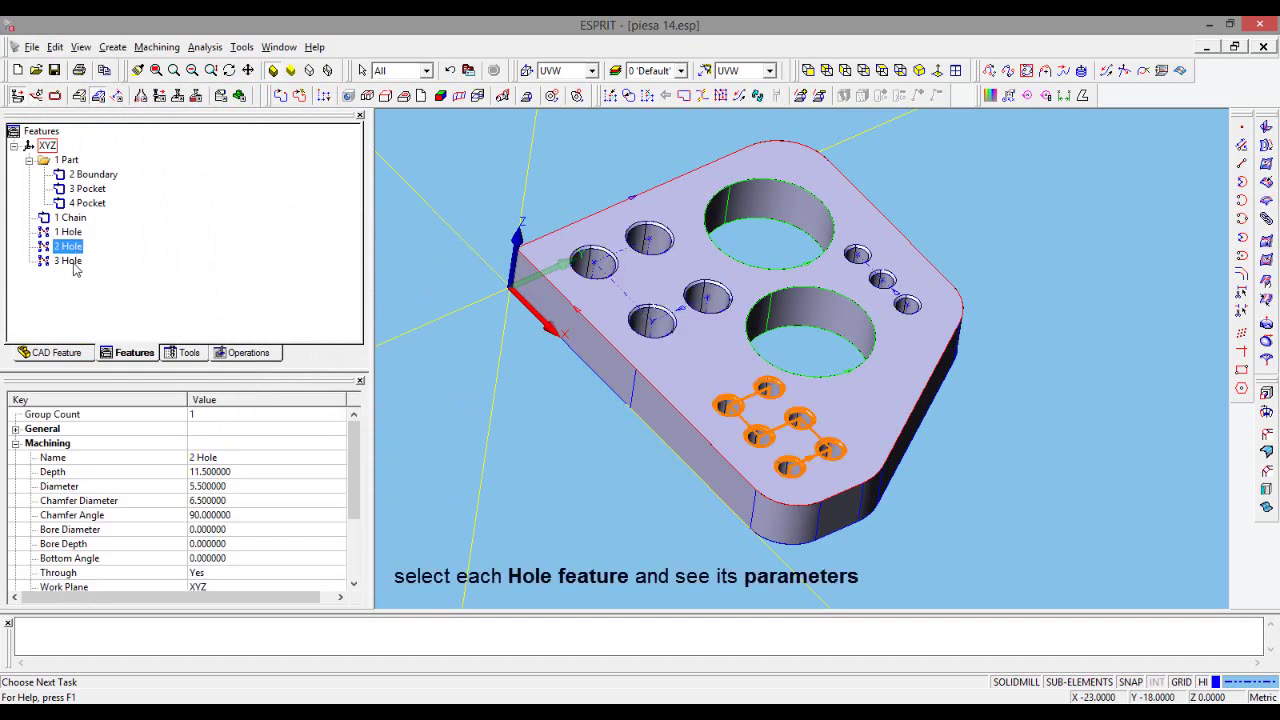
click(71, 262)
click(58, 236)
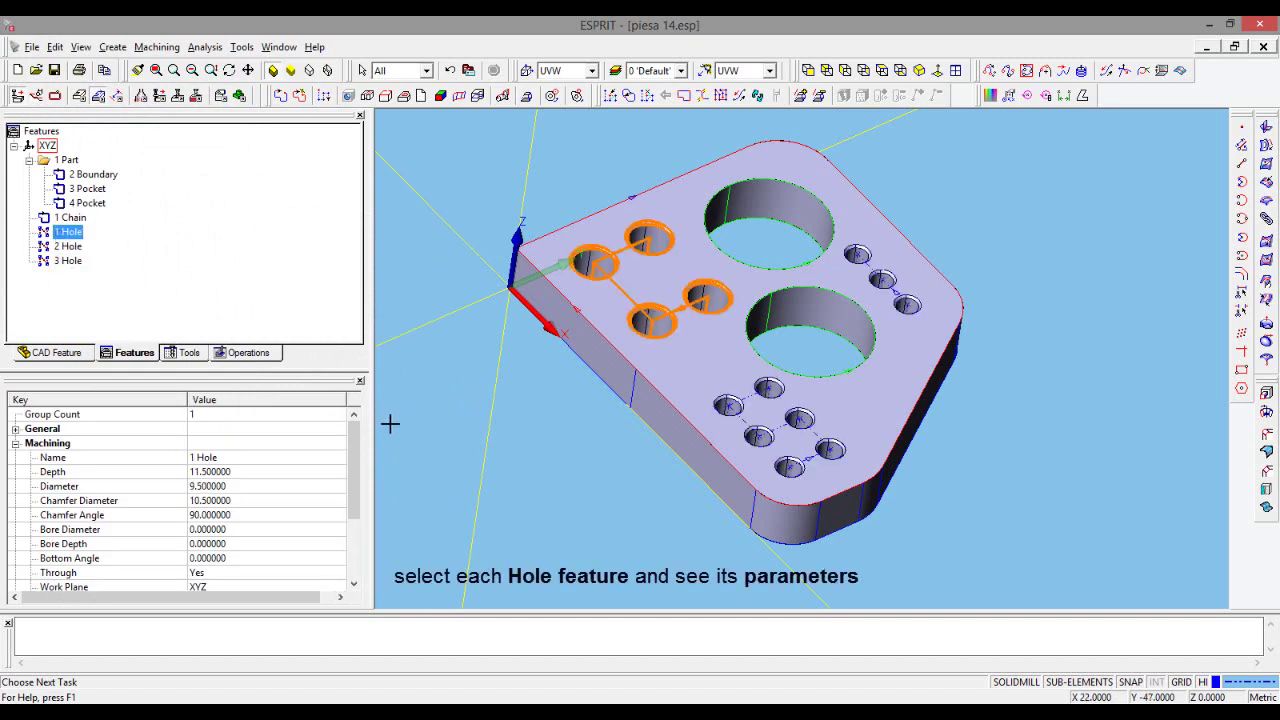
- Check 1 Hole's depth 11.5, diameter 9.5, chamfer 10.5, and 2 Hole's chamfer diameter 6.5
drag(355, 448, 355, 483)
scroll(355, 483, up, 1)
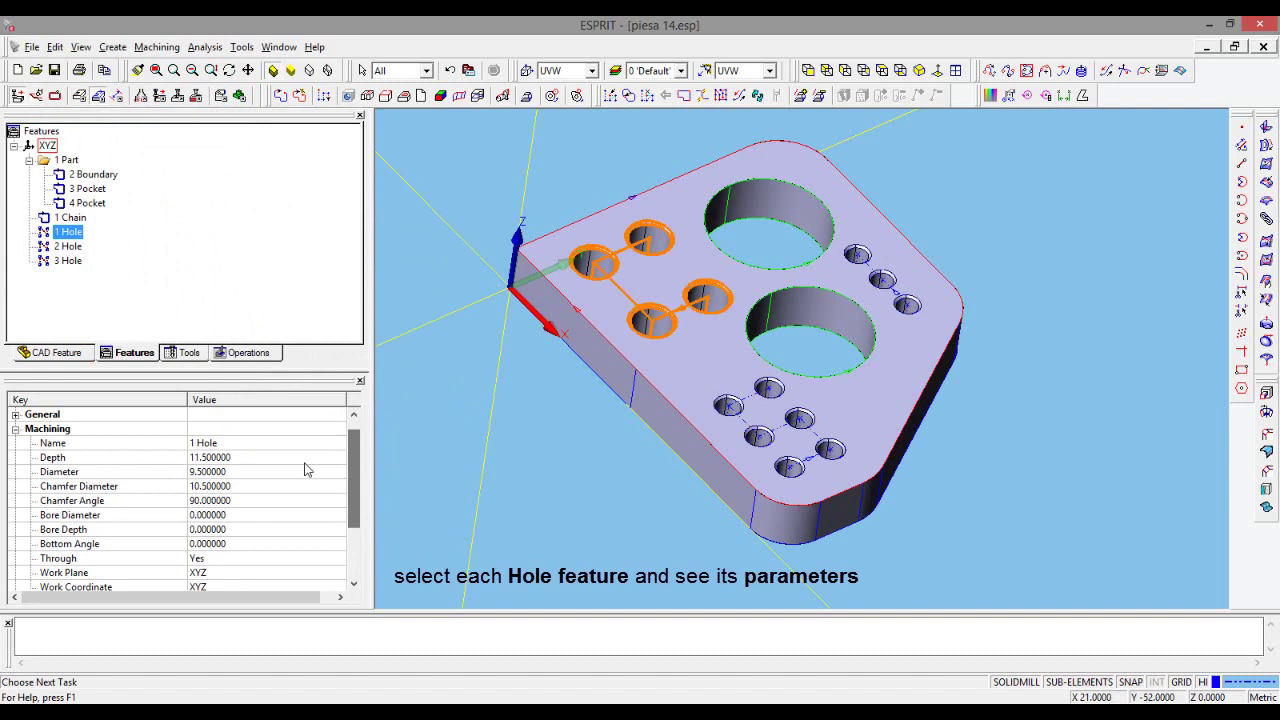
click(218, 460)
click(220, 473)
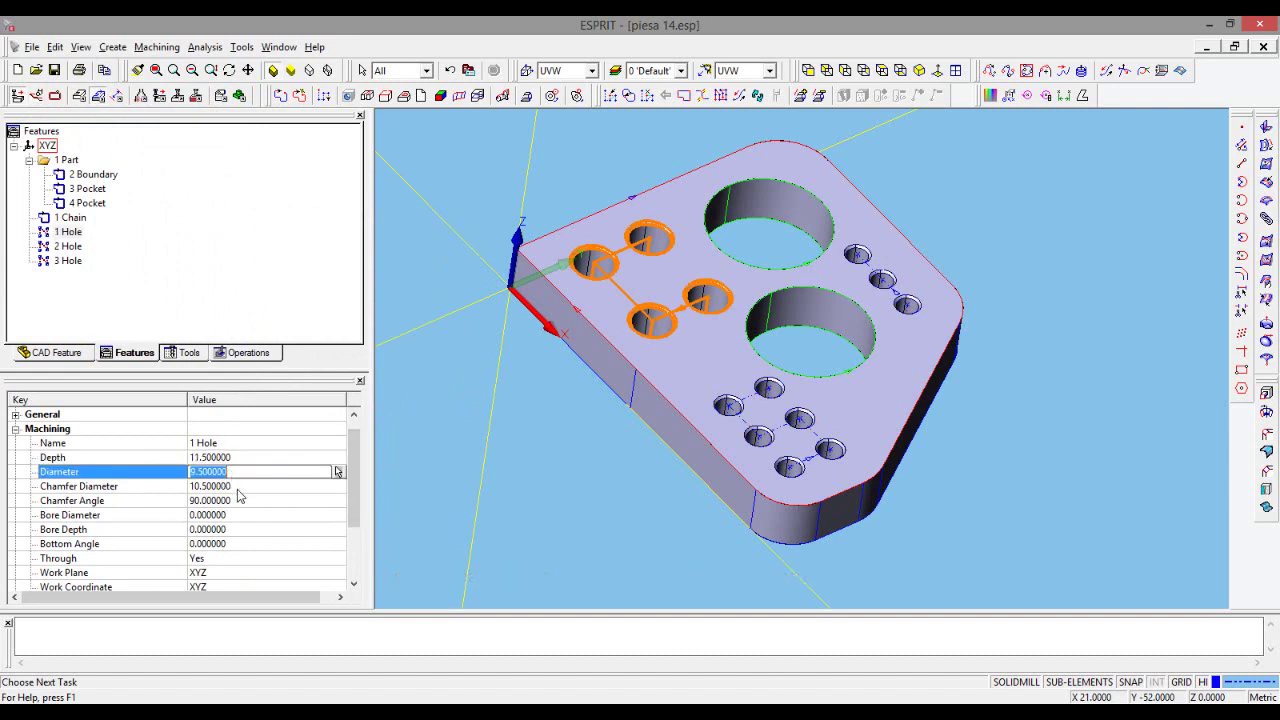
click(237, 487)
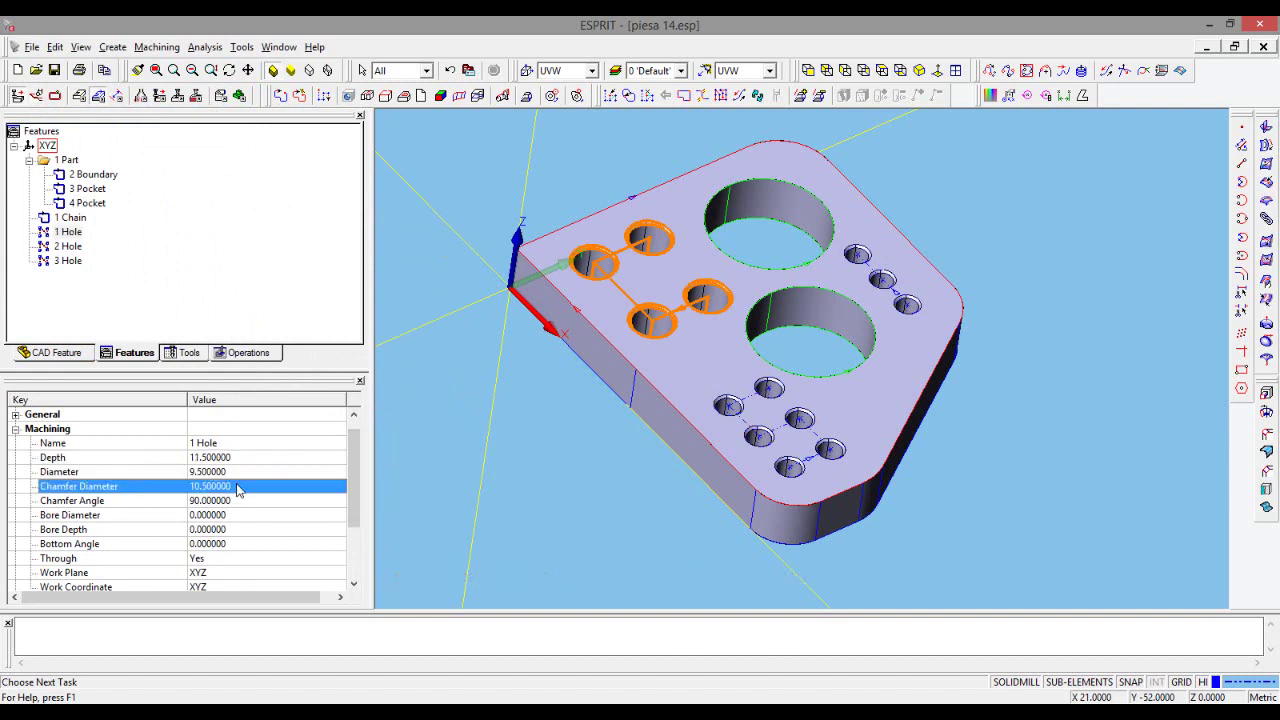
click(70, 248)
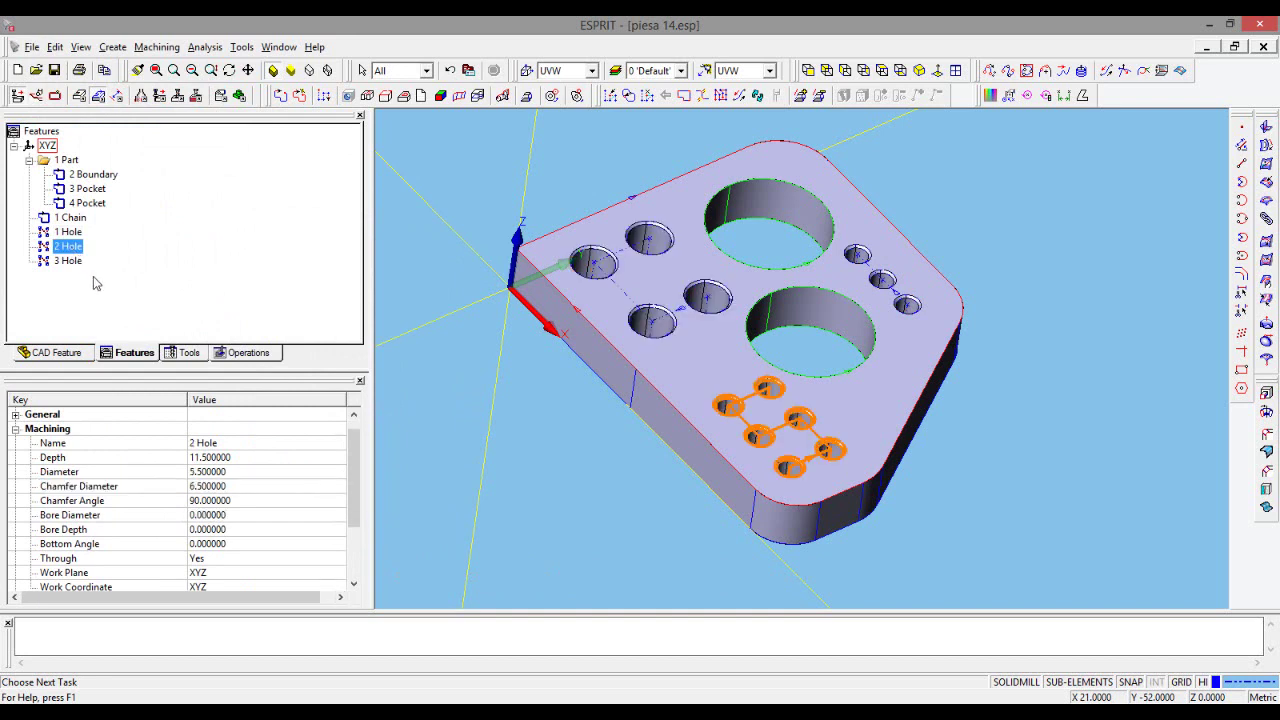
click(237, 467)
click(250, 487)
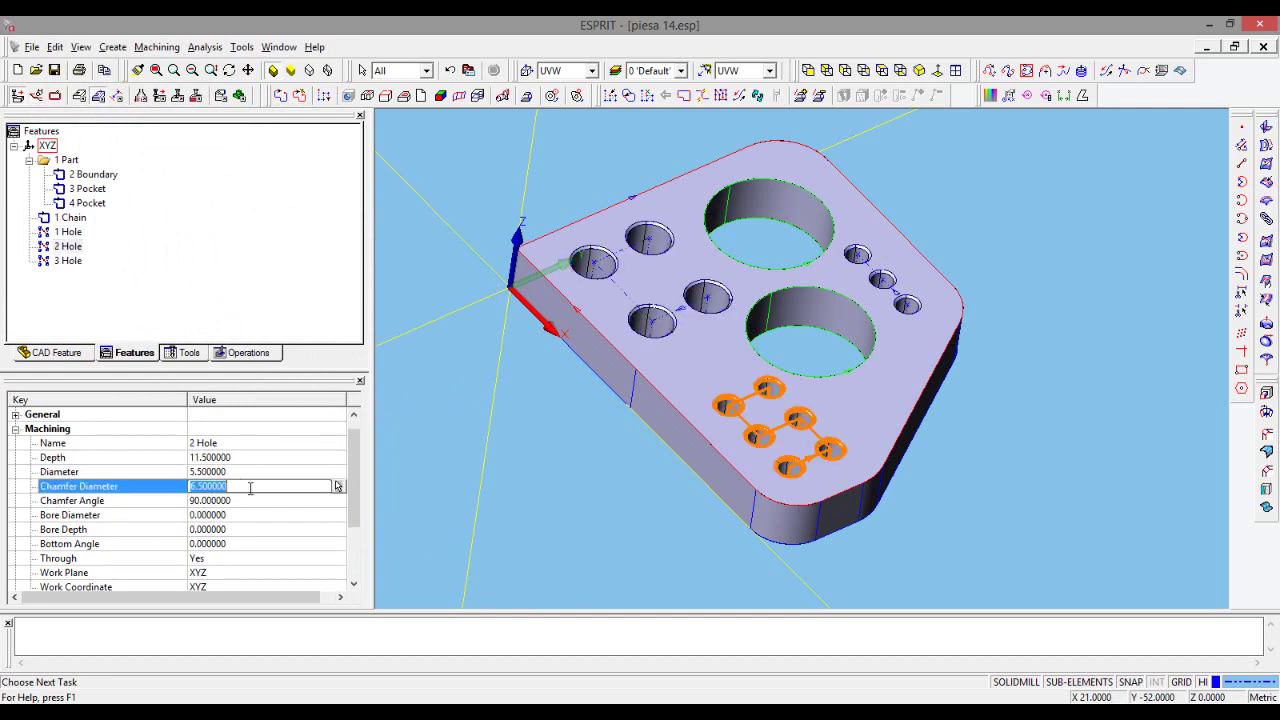
mouse_move(351, 494)
mouse_down()
mouse_move(353, 567)
mouse_move(352, 470)
mouse_up()
- Review 3 Hole's depth, diameter and chamfer values, then the 3 Pocket and 4 Pocket features
click(66, 261)
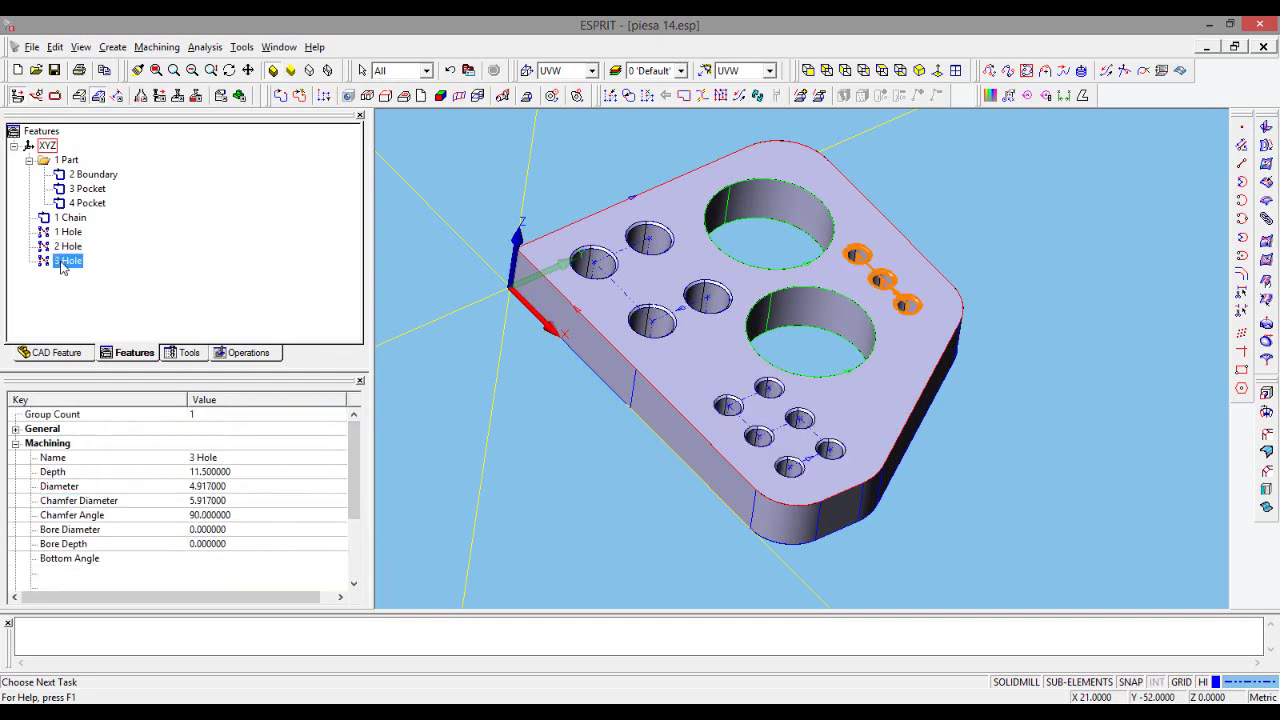
click(241, 470)
click(244, 488)
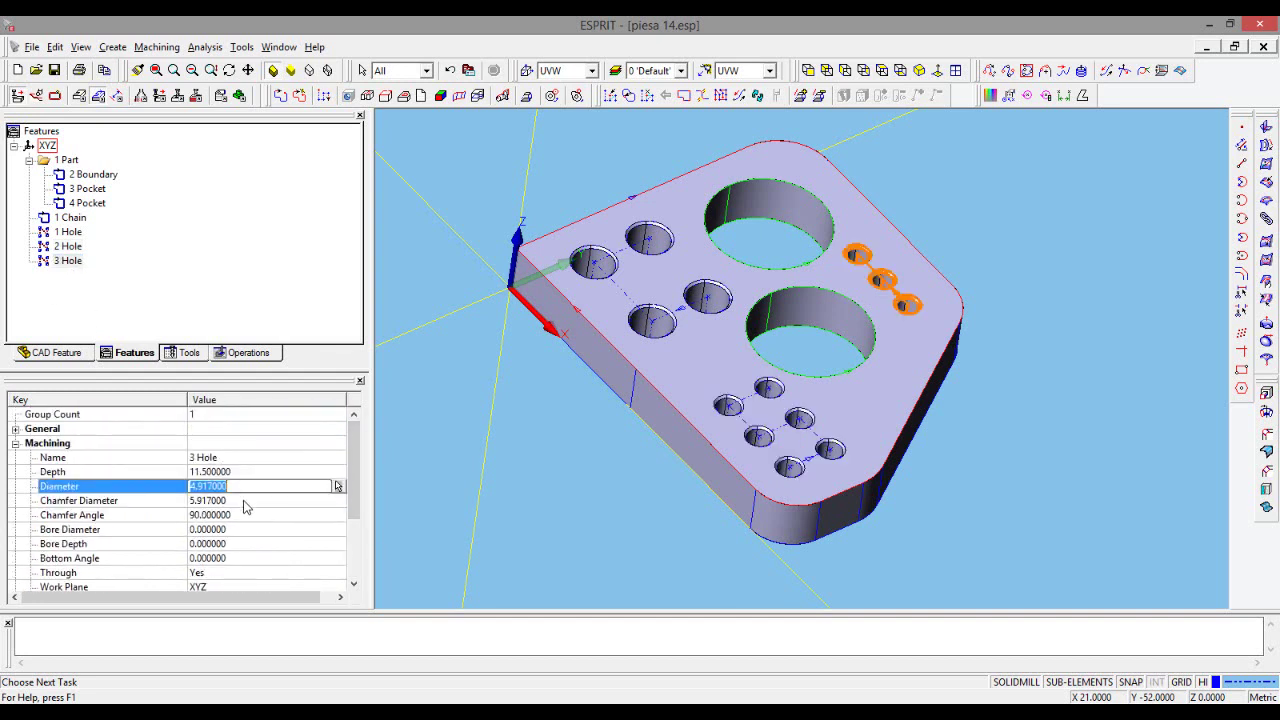
click(246, 502)
click(249, 516)
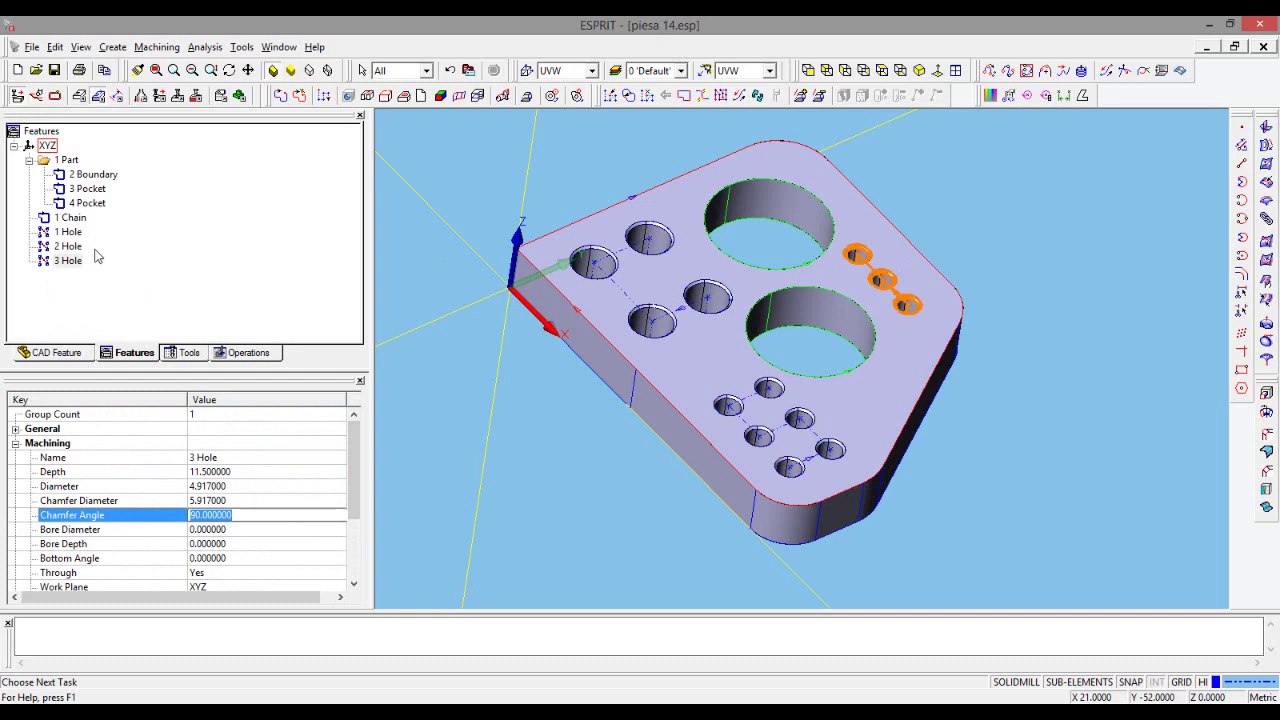
click(193, 262)
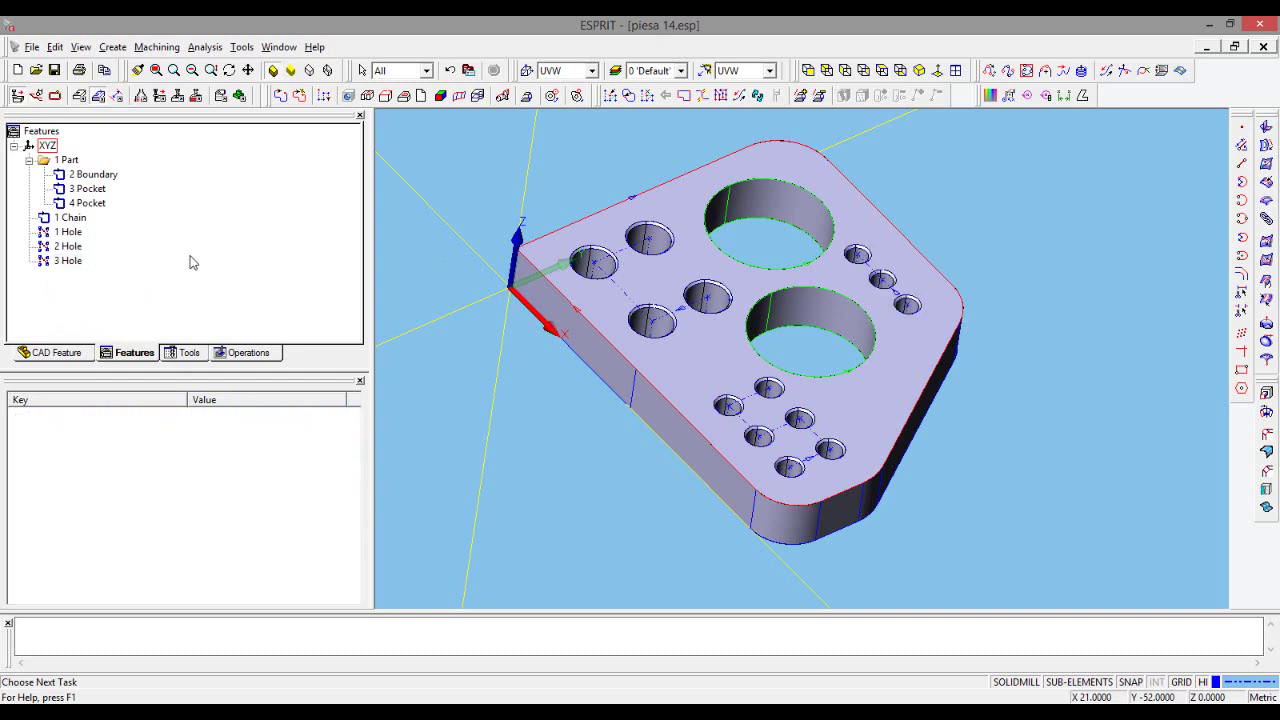
click(86, 189)
click(88, 204)
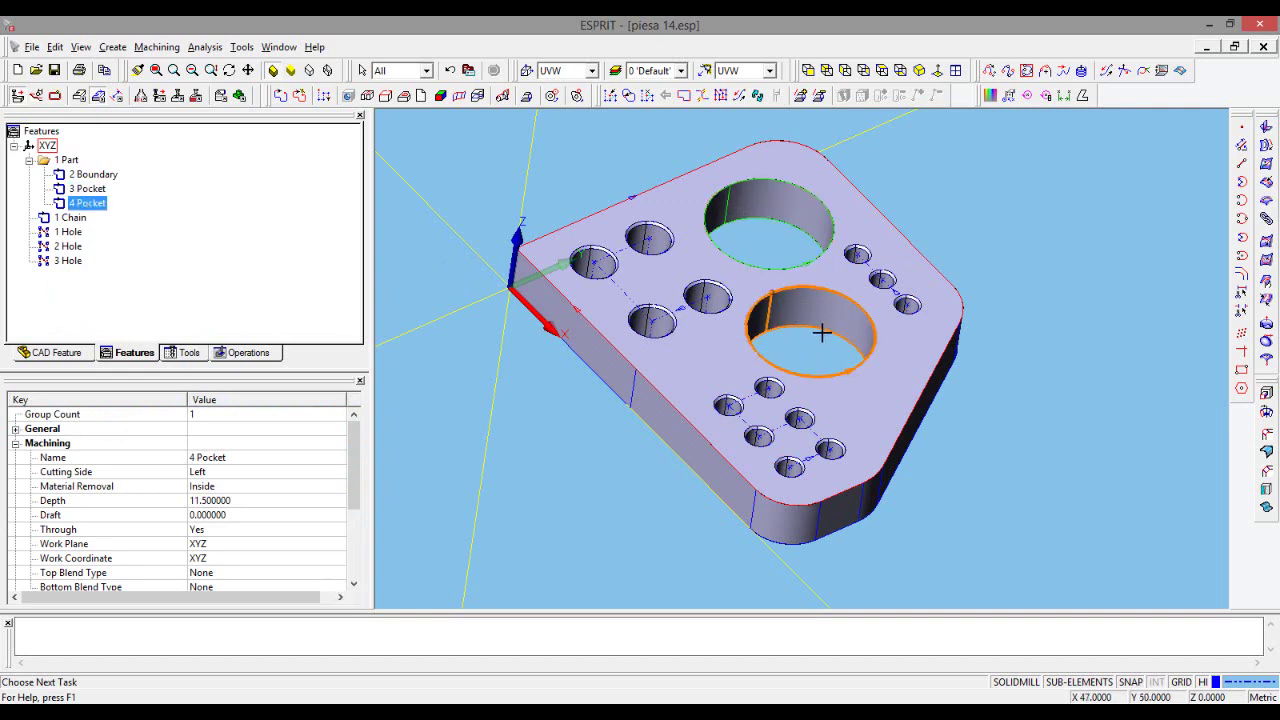
- Load the tools.etl catalog from Data\Tools into the Tools tab's tool list
click(183, 354)
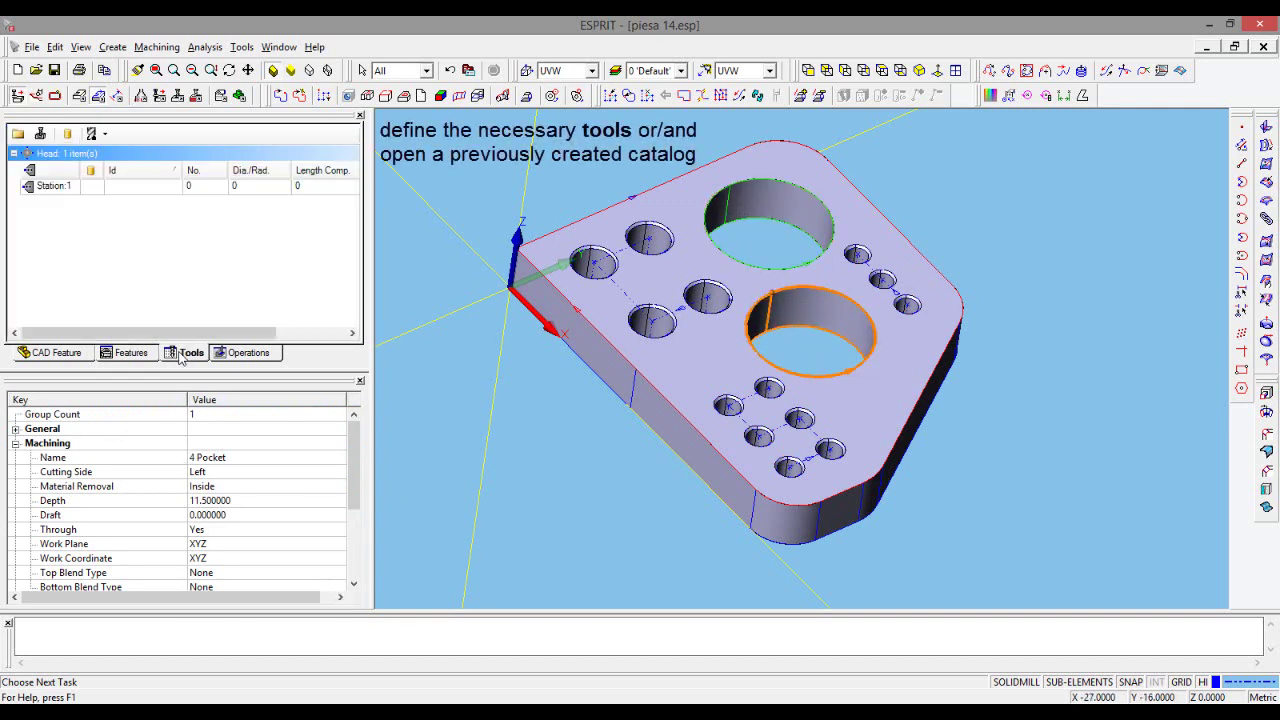
click(19, 135)
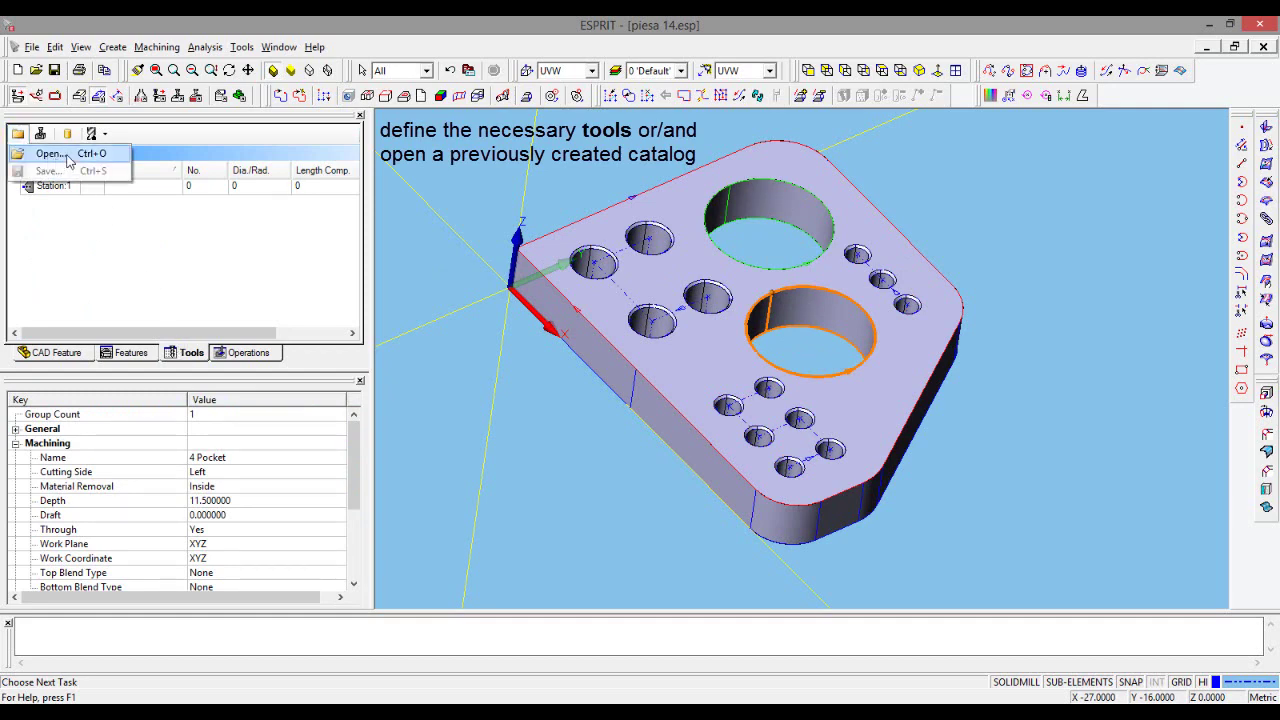
click(52, 154)
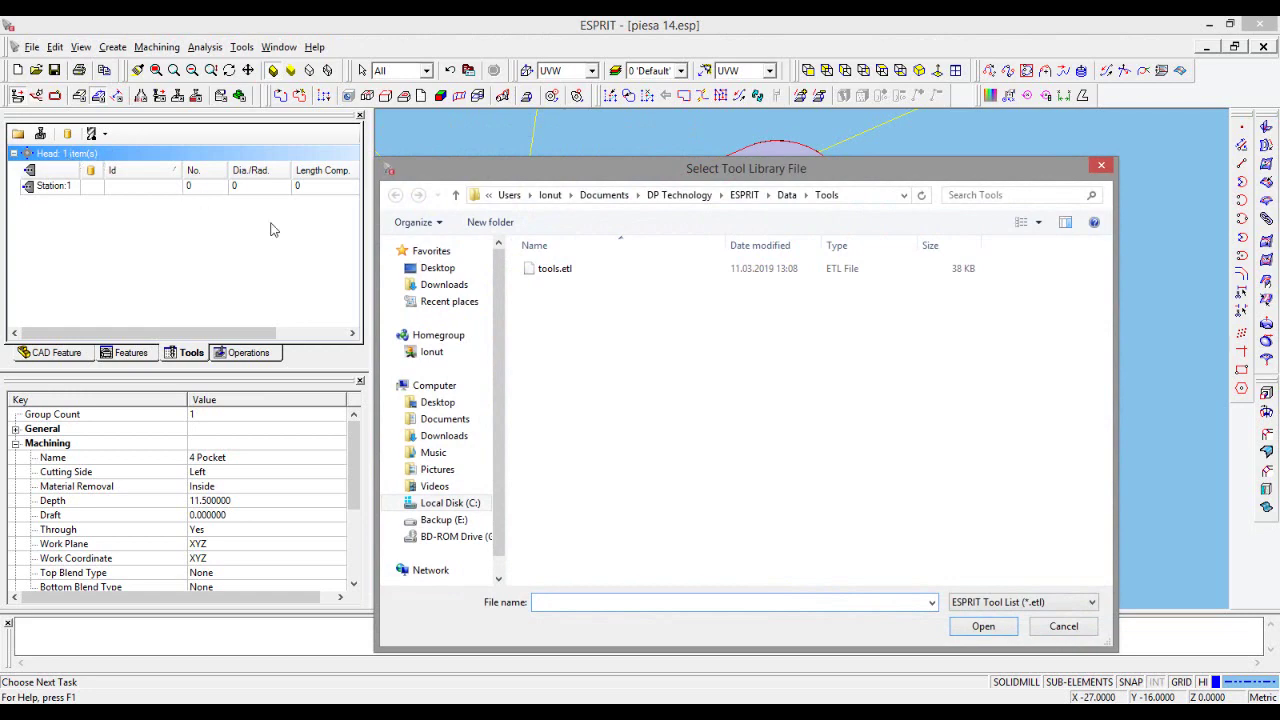
click(549, 272)
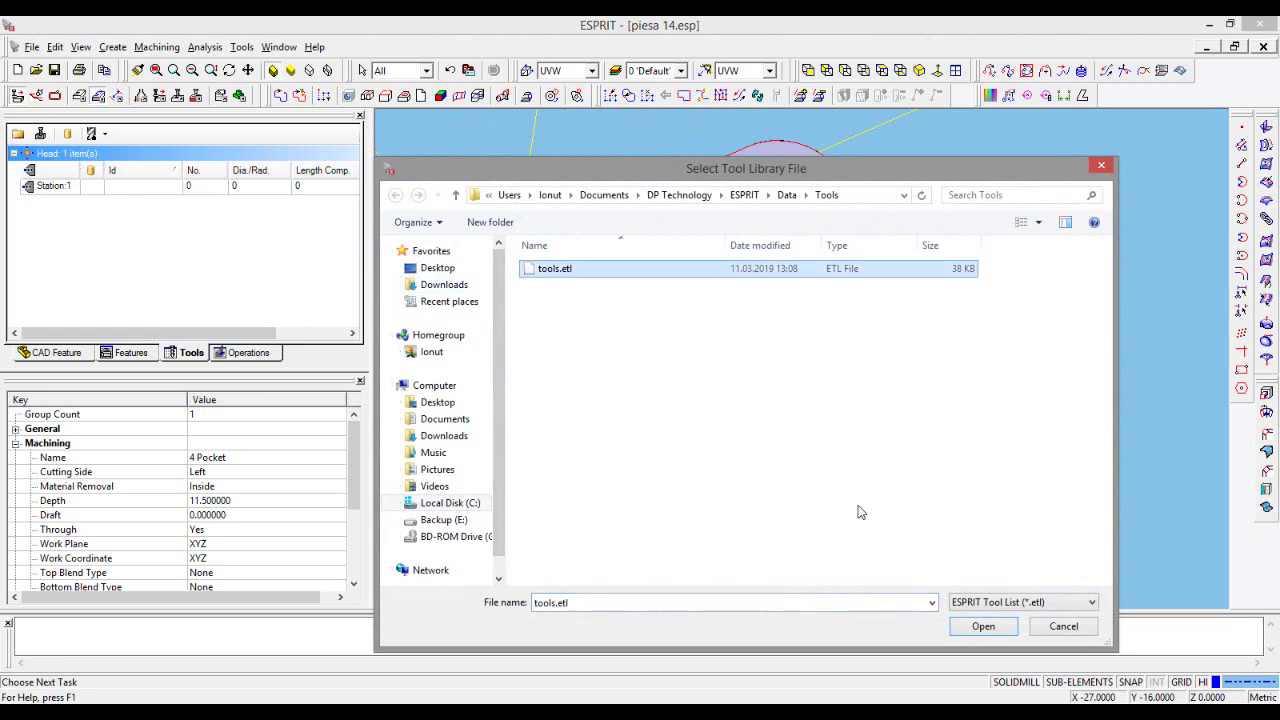
click(980, 626)
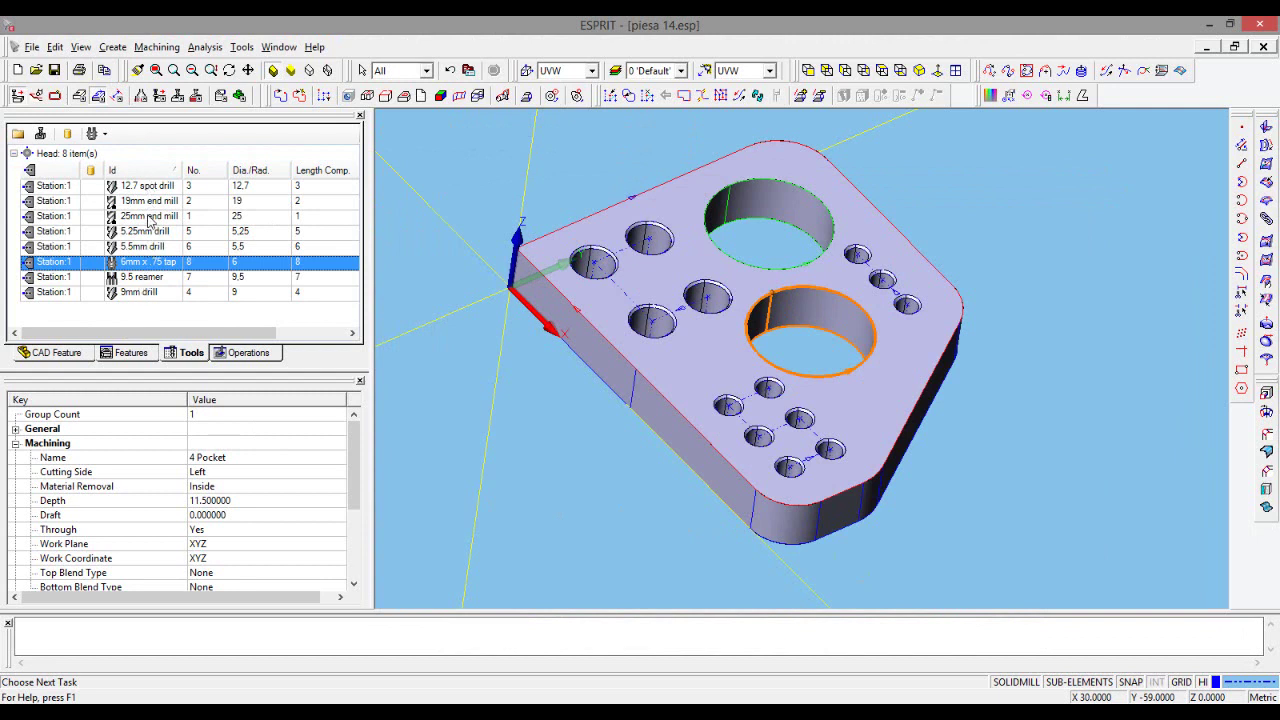
drag(148, 310, 146, 232)
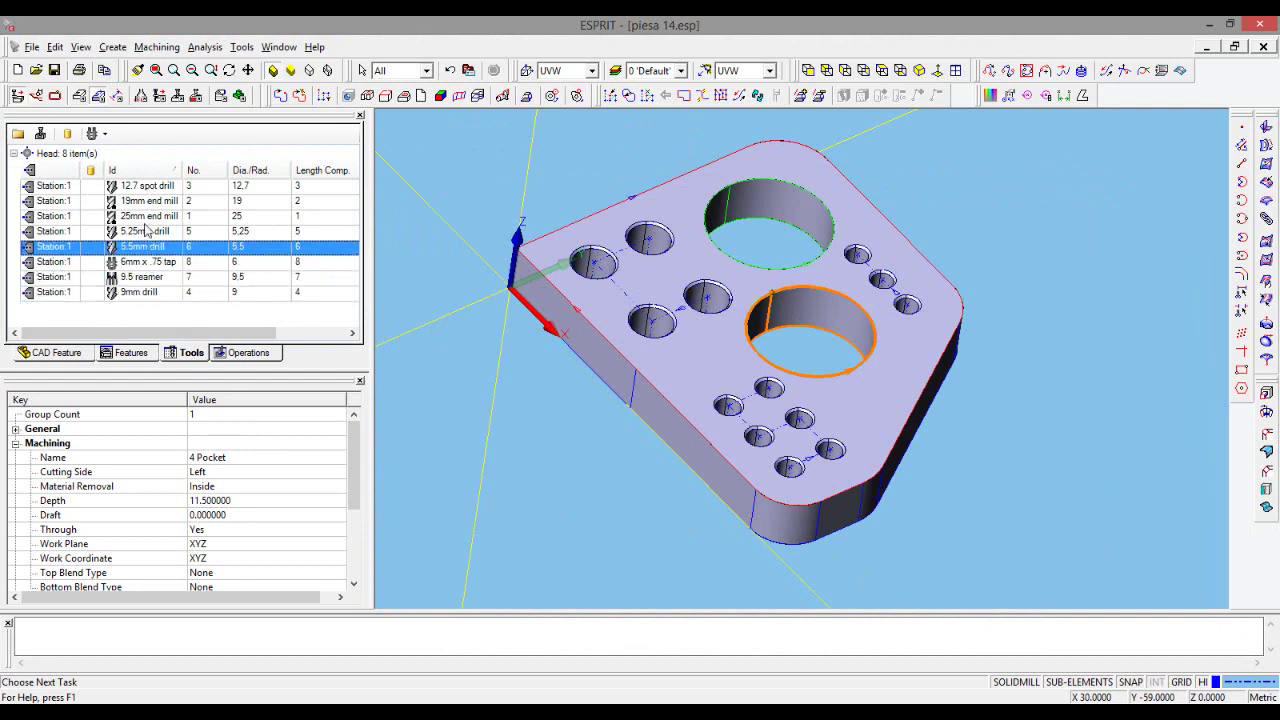
click(94, 134)
mouse_move(141, 152)
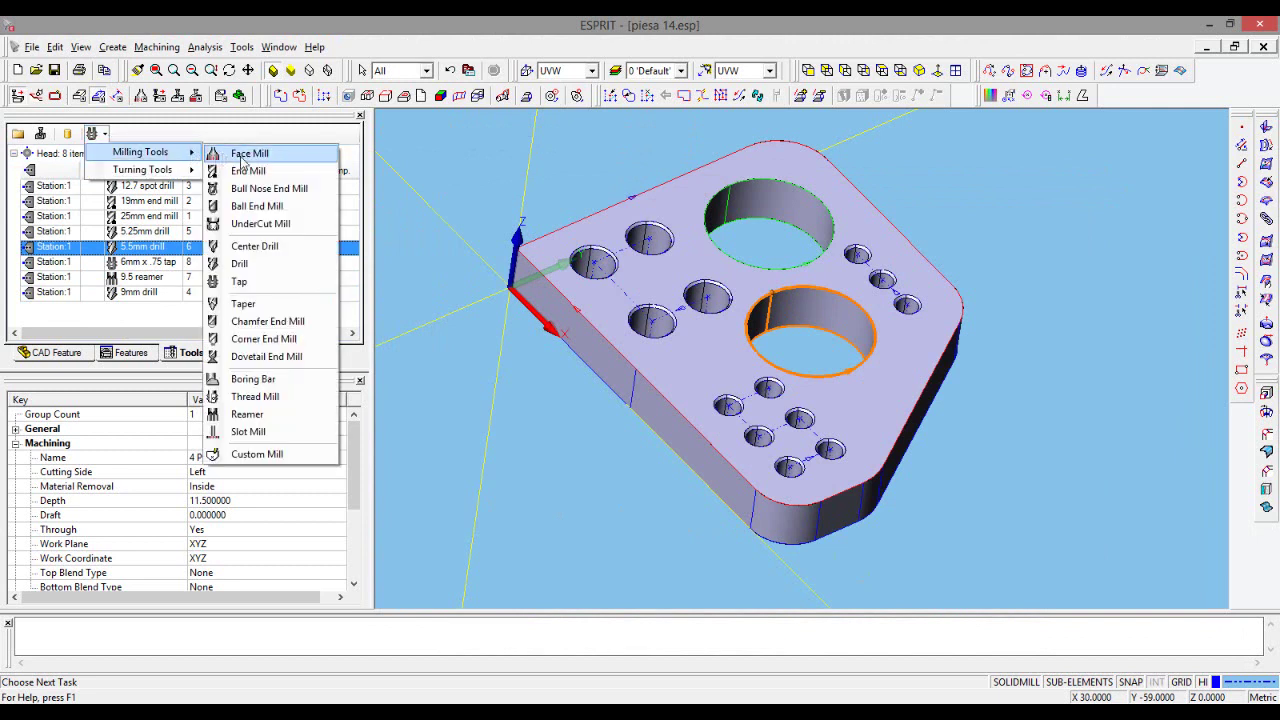
- Start a new End Mill tool and review its General and Tool Change settings
click(296, 175)
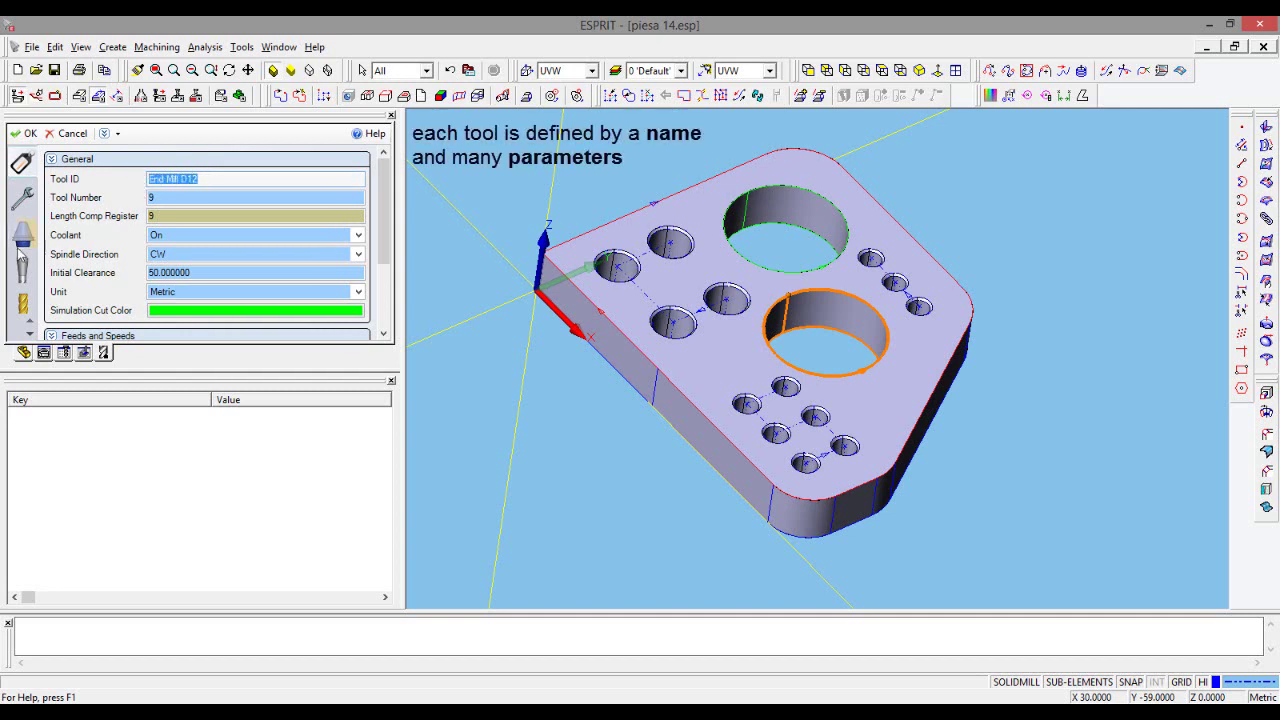
scroll(390, 236, down, 2)
scroll(390, 236, down, 2)
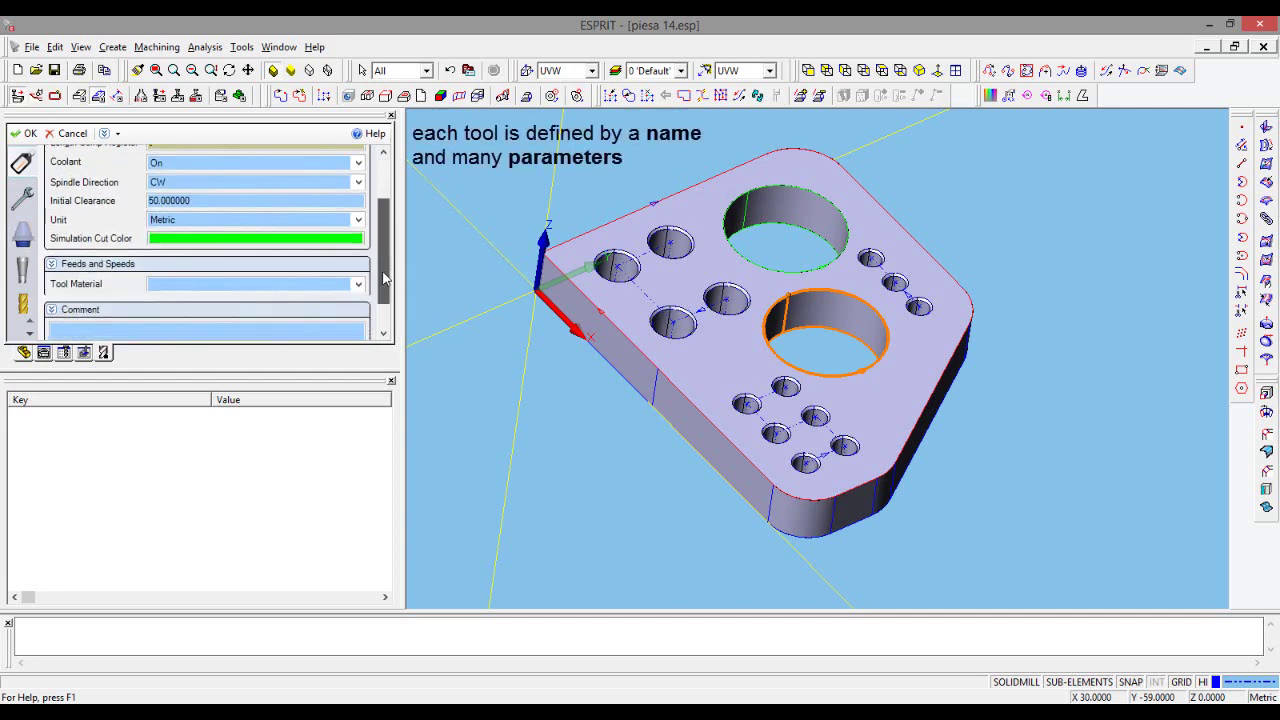
scroll(390, 236, down, 2)
scroll(266, 222, up, 6)
click(22, 198)
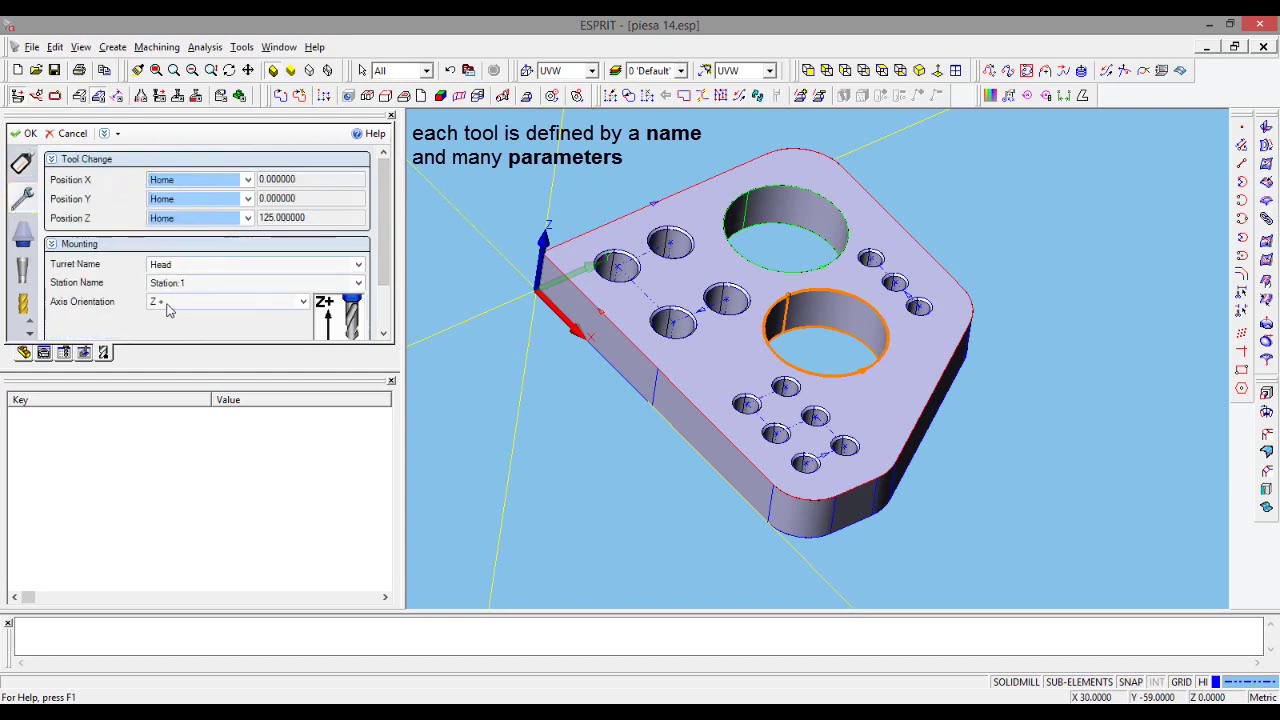
click(22, 233)
scroll(390, 263, down, 2)
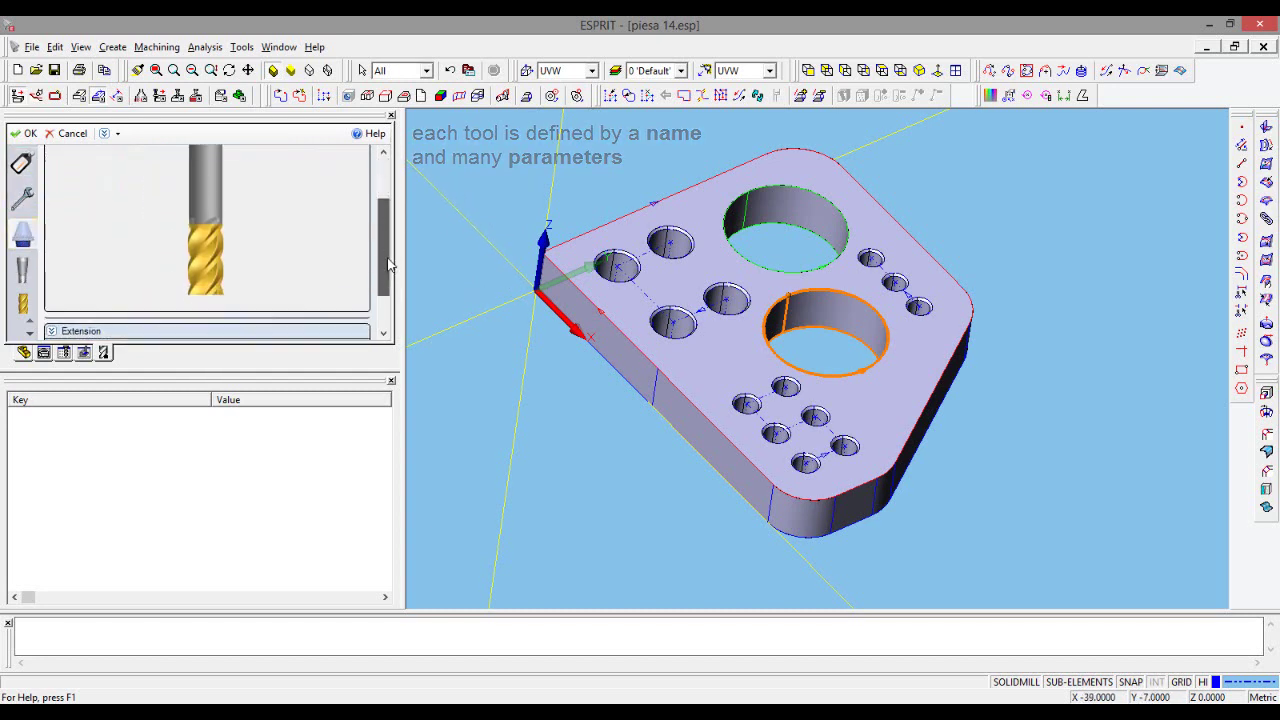
drag(390, 263, 390, 293)
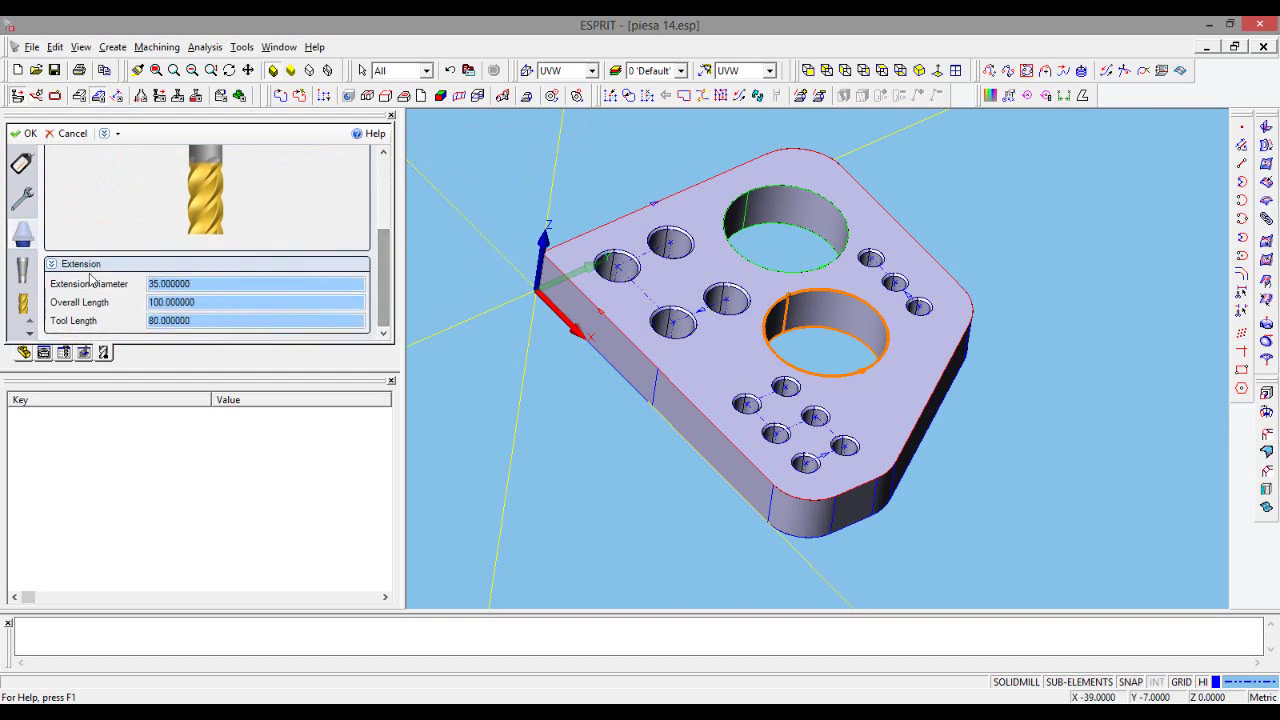
- Check the 12 mm shank and cutter values: 30 cutting length, 2 flutes, 80 tool length
click(24, 270)
drag(392, 224, 390, 317)
click(200, 284)
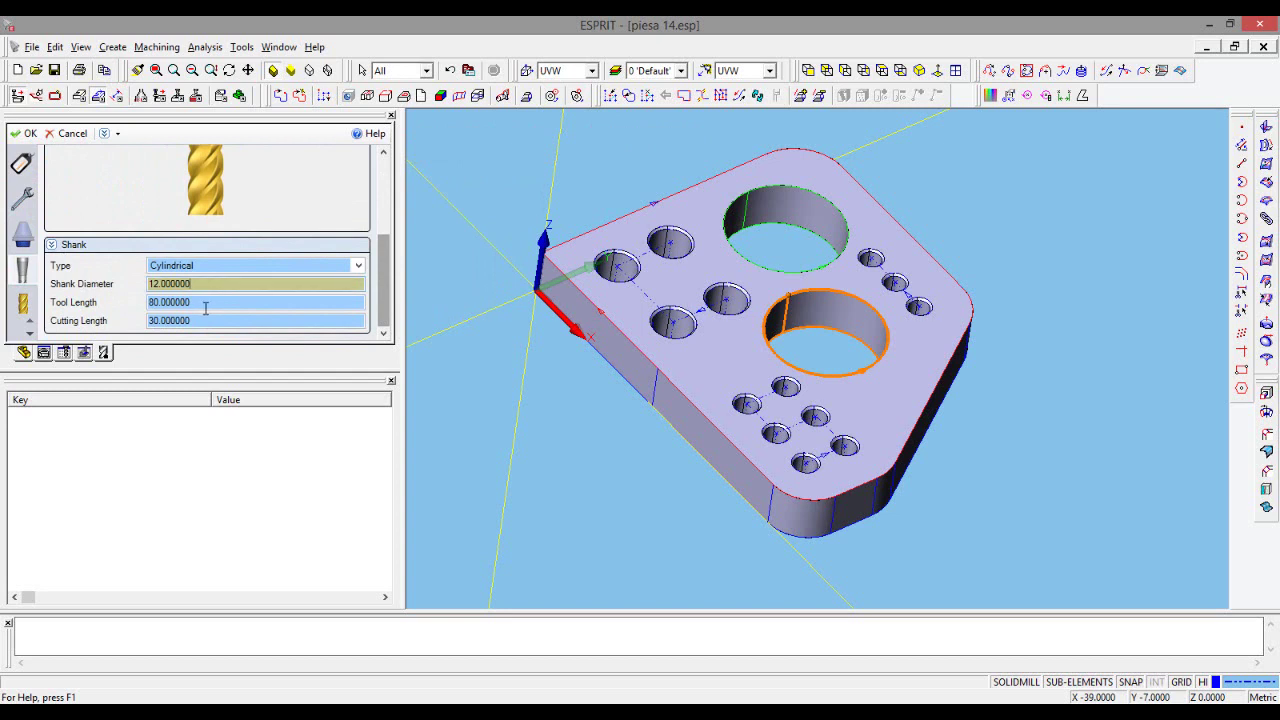
click(16, 303)
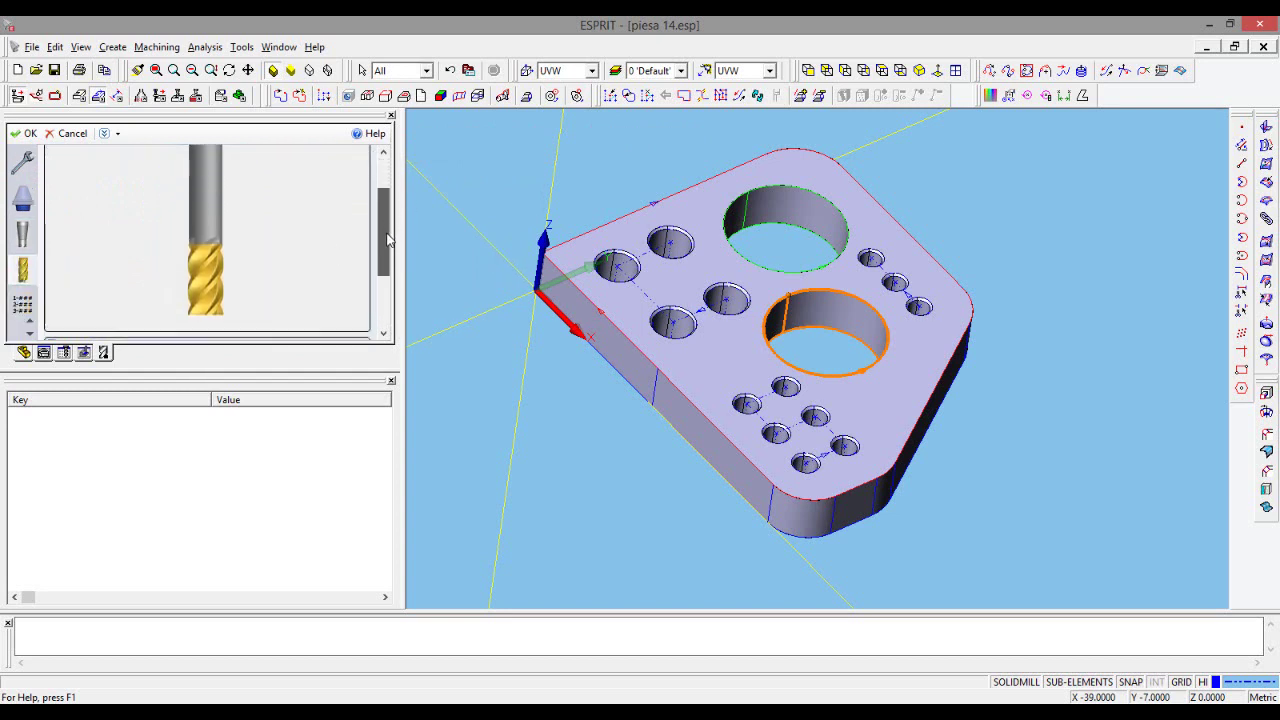
drag(389, 198, 386, 280)
click(64, 244)
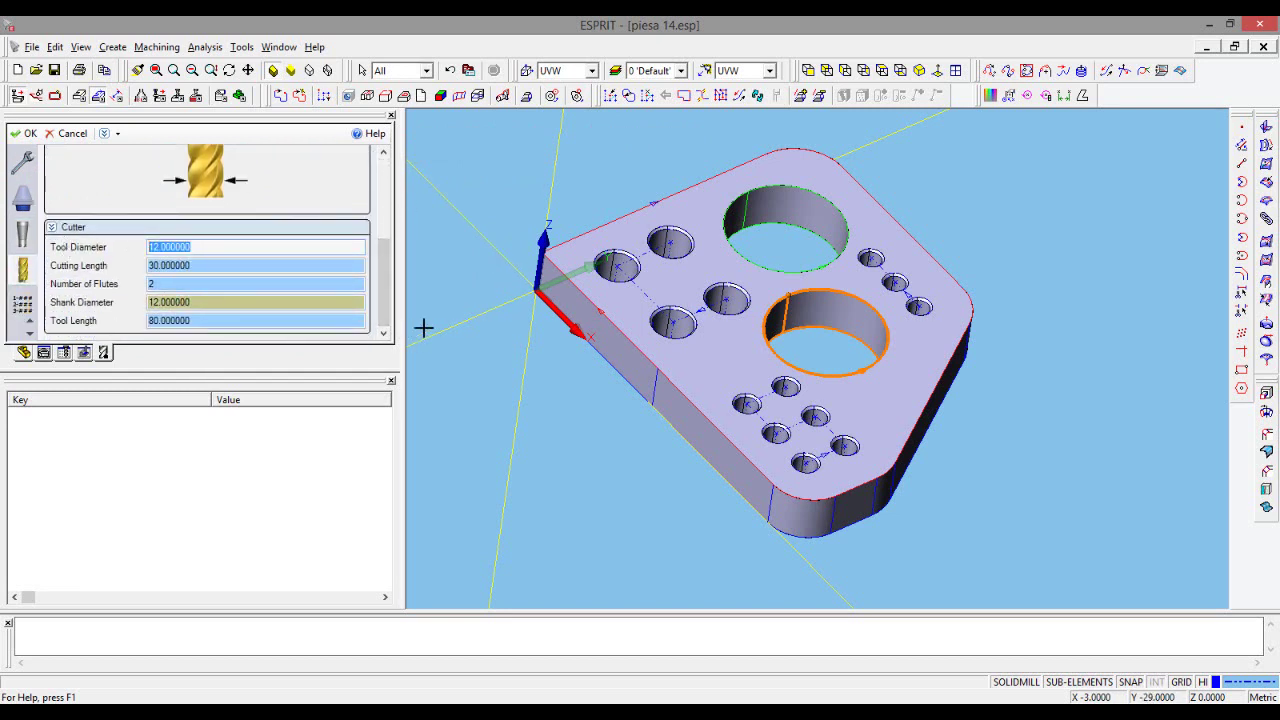
- Add End Mill D12 as tool 9 and save the catalog over tools.etl
click(26, 134)
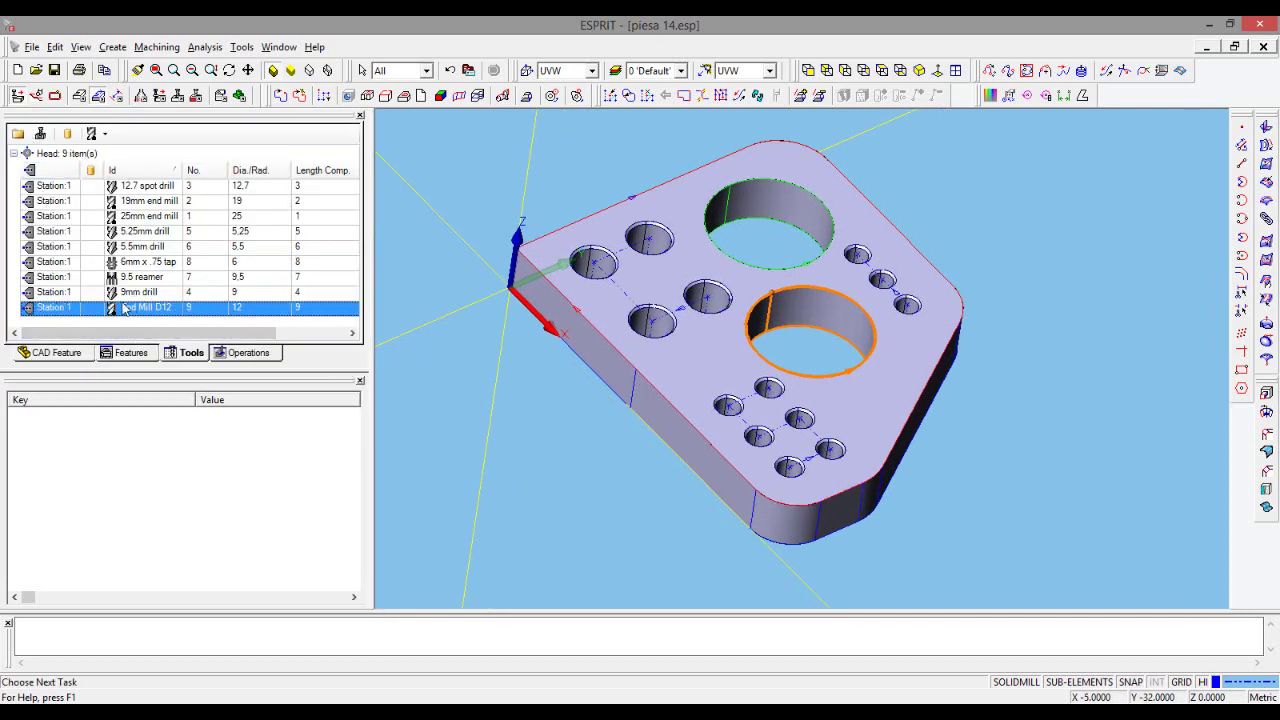
click(22, 137)
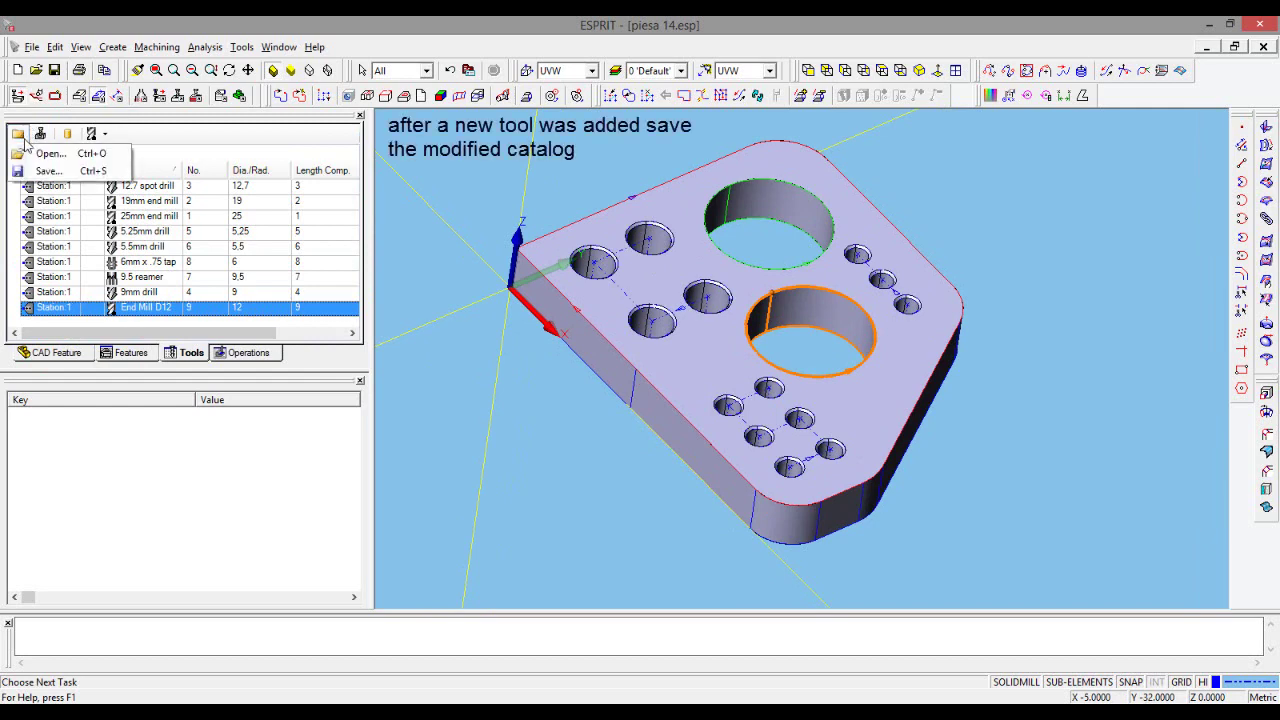
click(48, 171)
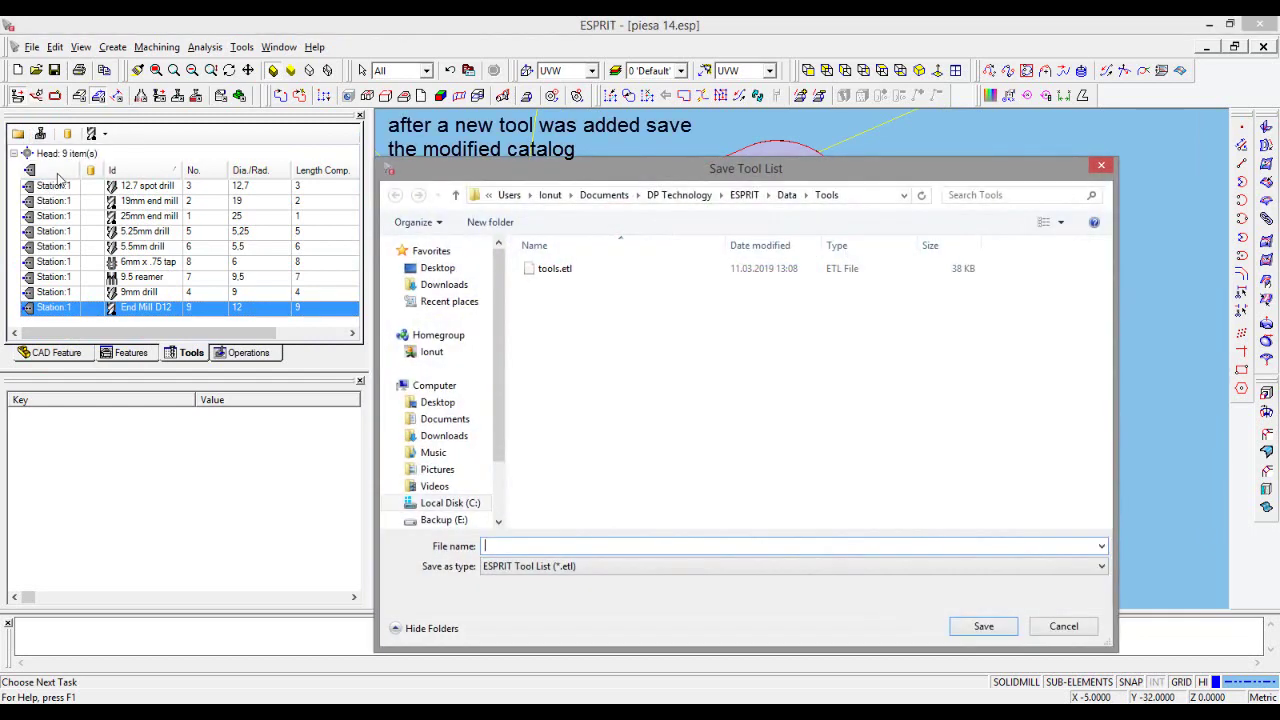
click(549, 272)
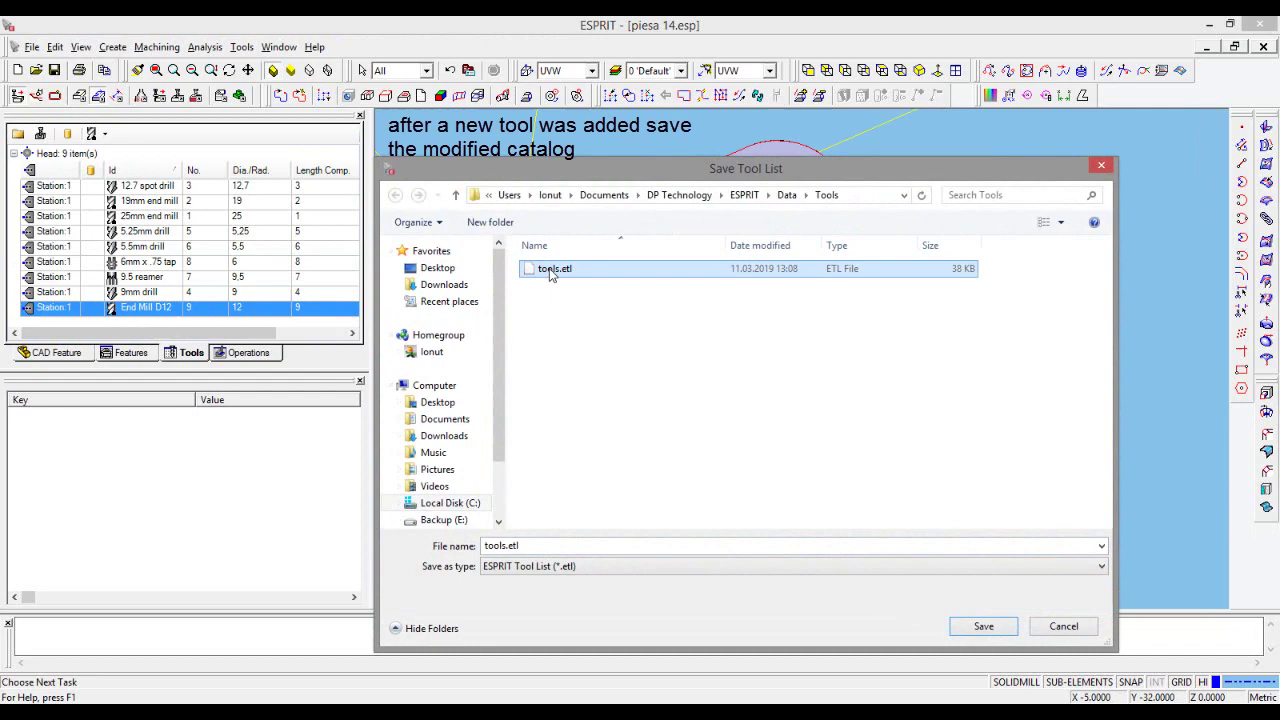
click(986, 624)
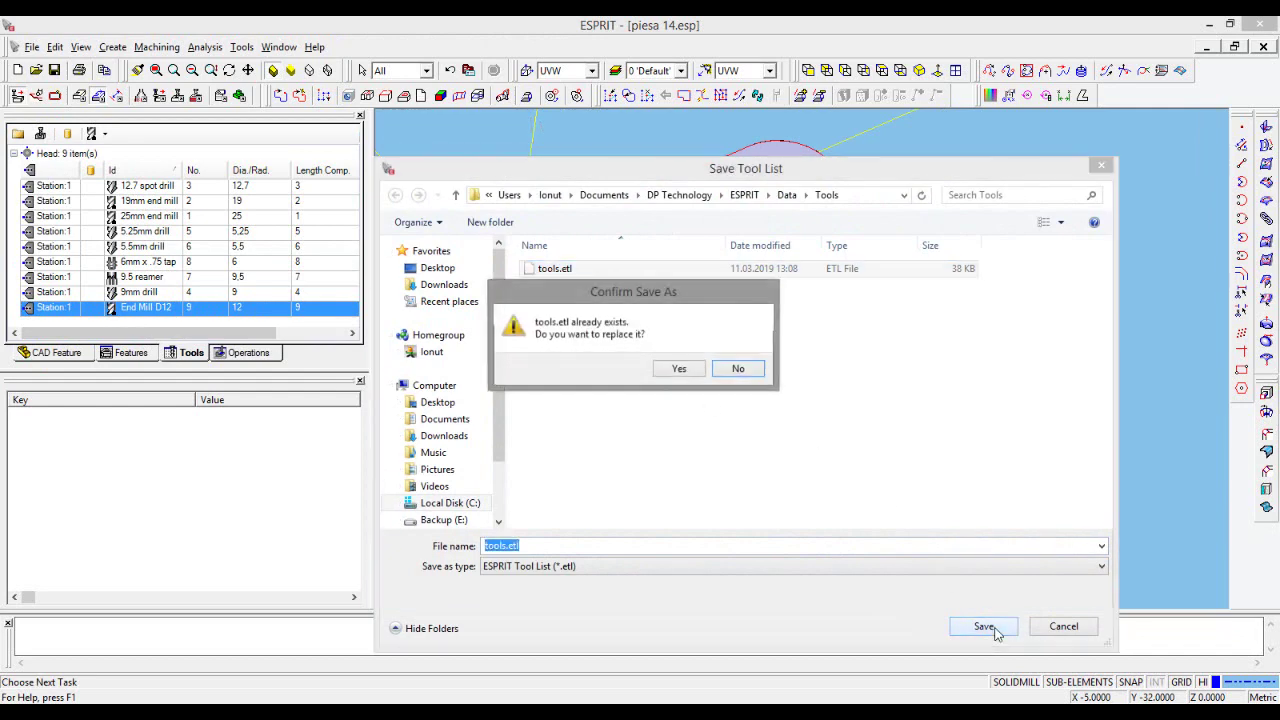
click(680, 369)
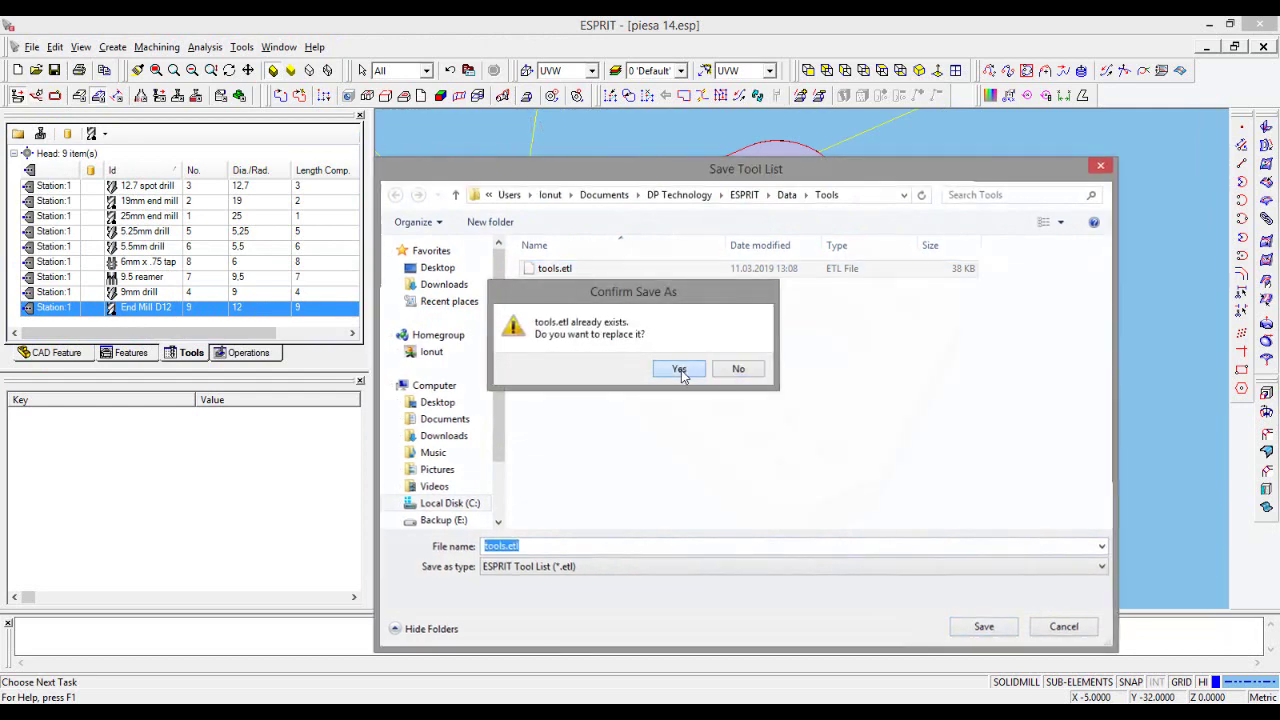
- Select 3 Pocket and 4 Pocket and create a SolidMill Pocketing operation
click(130, 353)
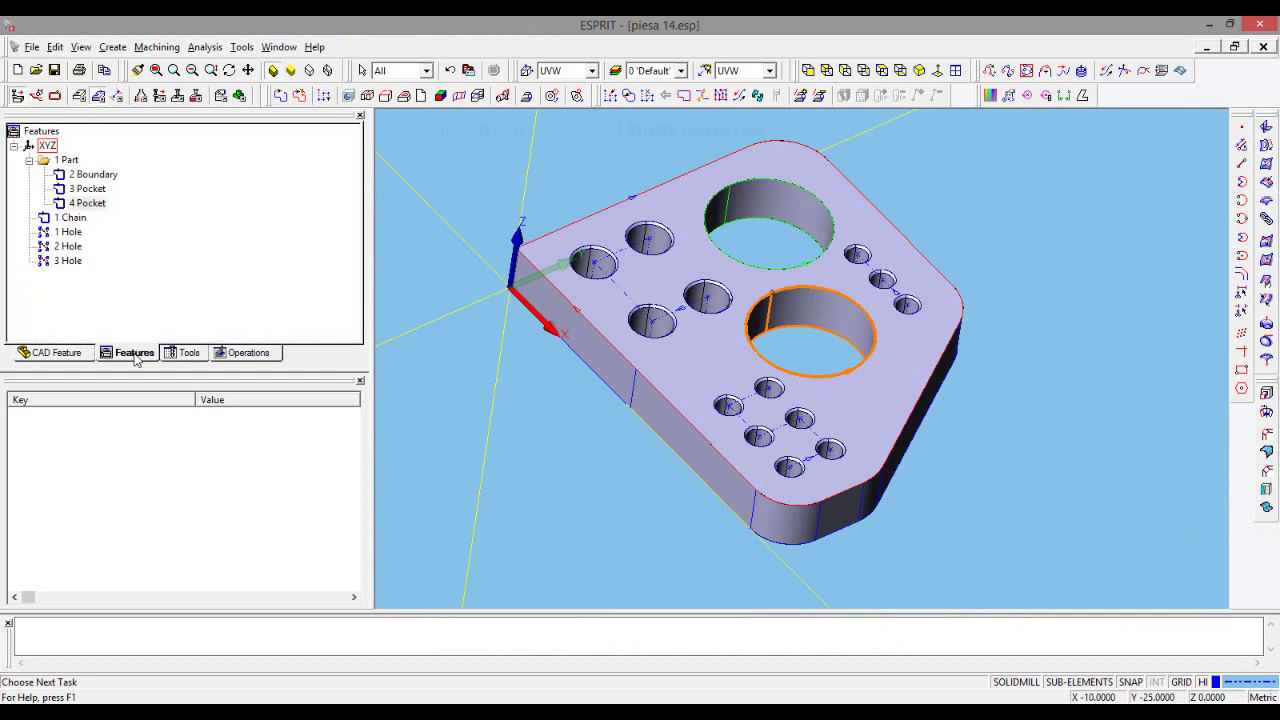
click(88, 189)
ctrl+click(94, 204)
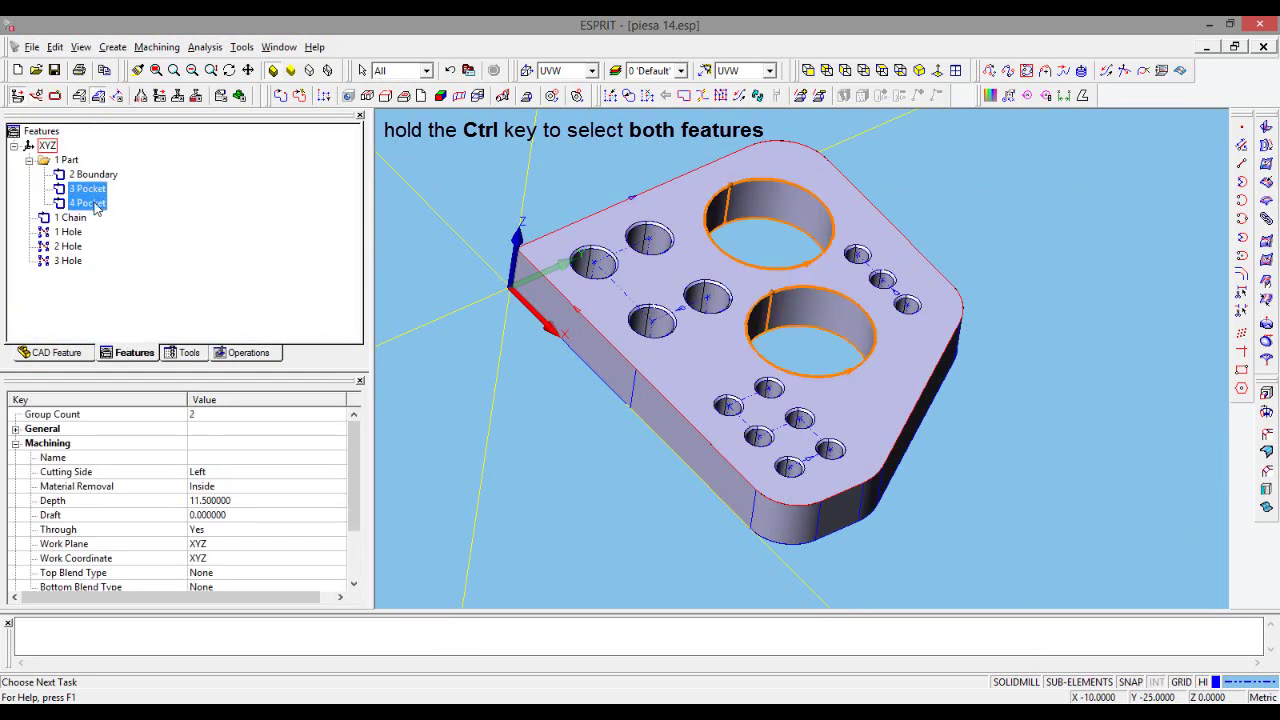
click(160, 100)
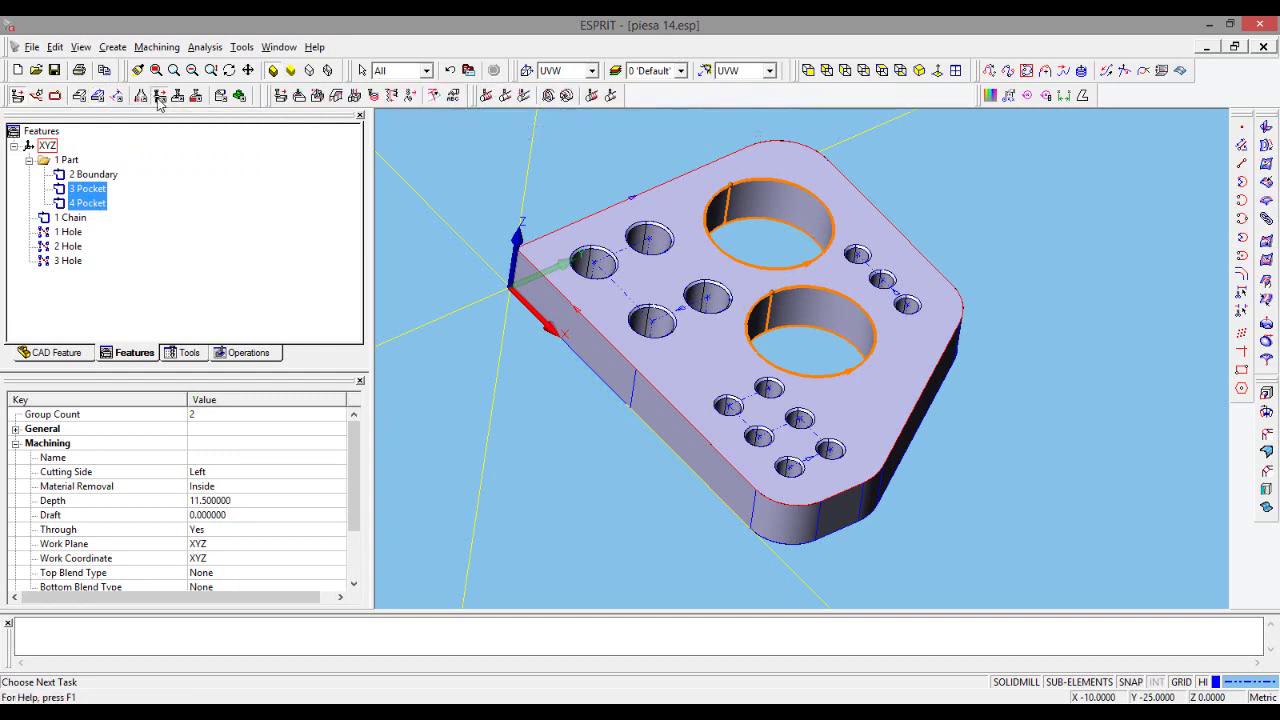
click(299, 101)
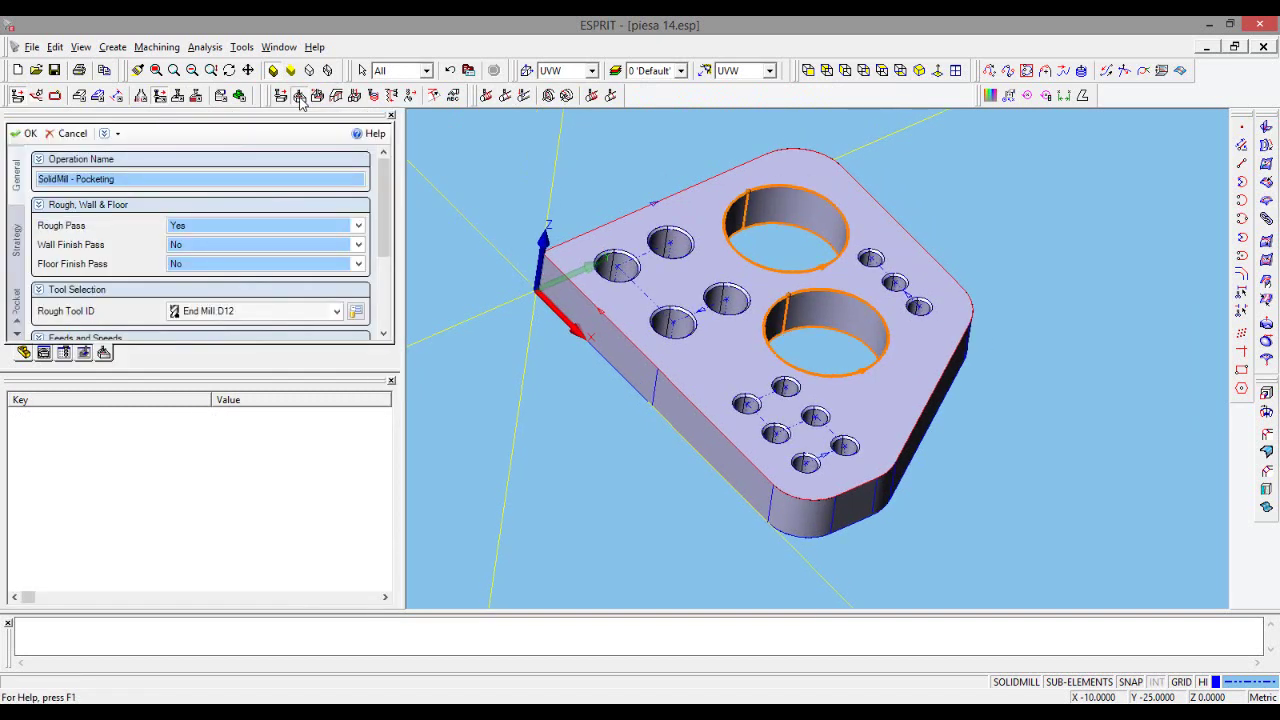
- Use End Mill D12 as the roughing tool
click(337, 312)
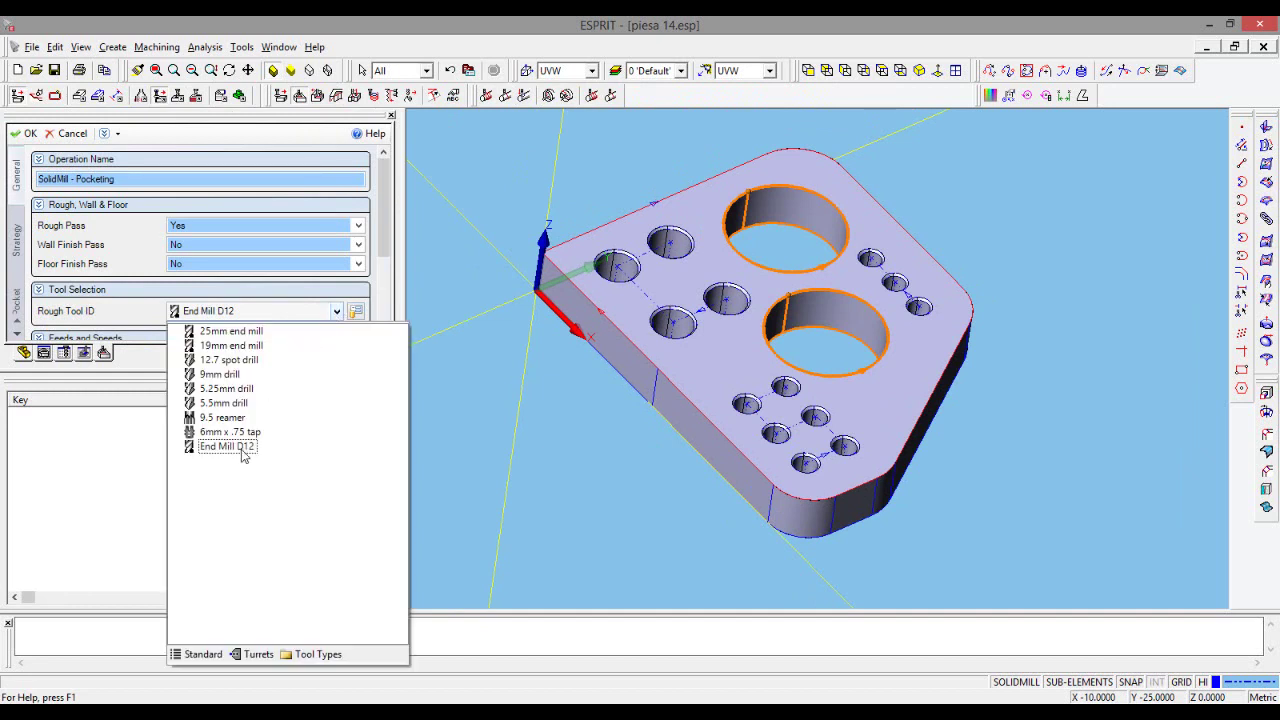
click(227, 447)
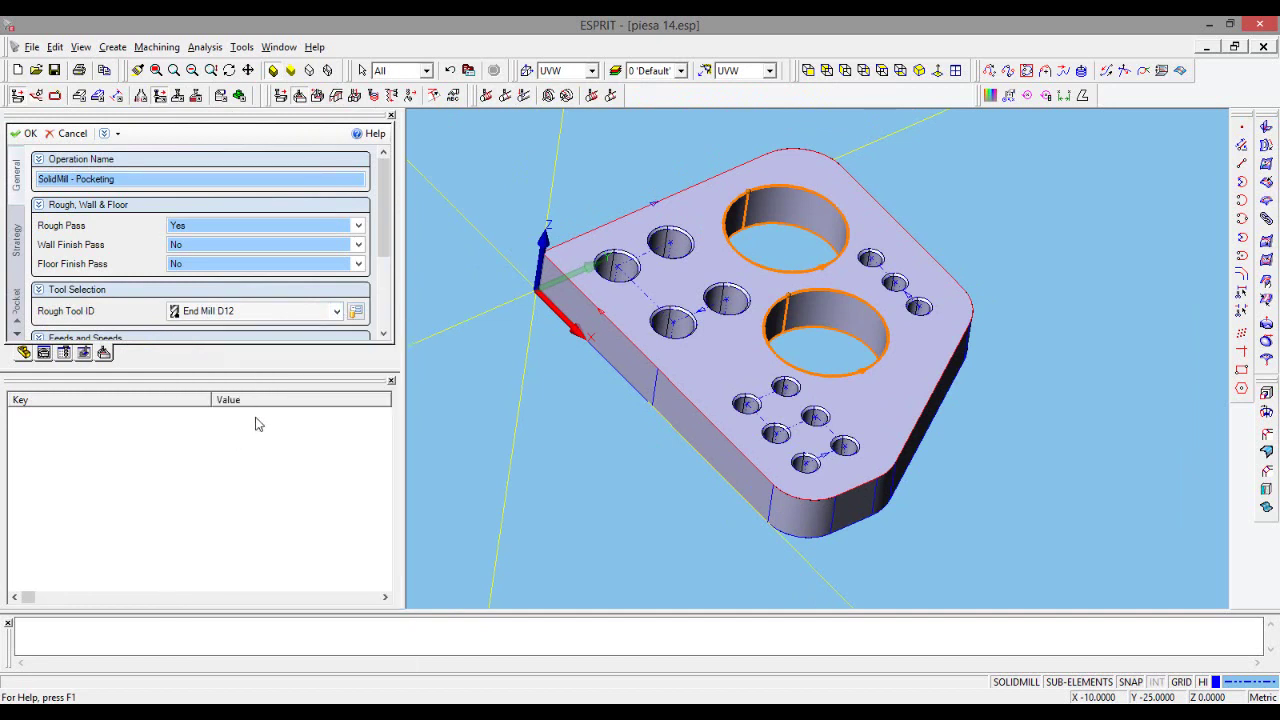
mouse_move(389, 228)
mouse_down()
mouse_move(388, 298)
mouse_move(388, 190)
mouse_up()
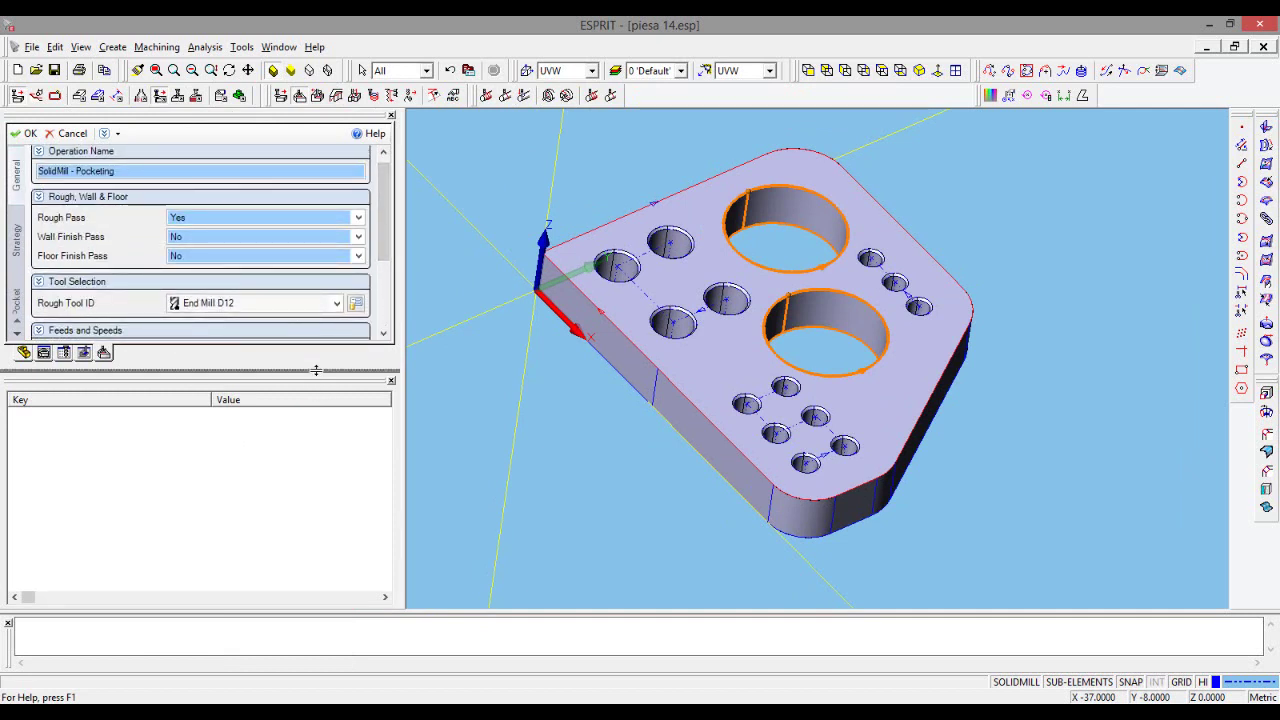
drag(316, 370, 310, 513)
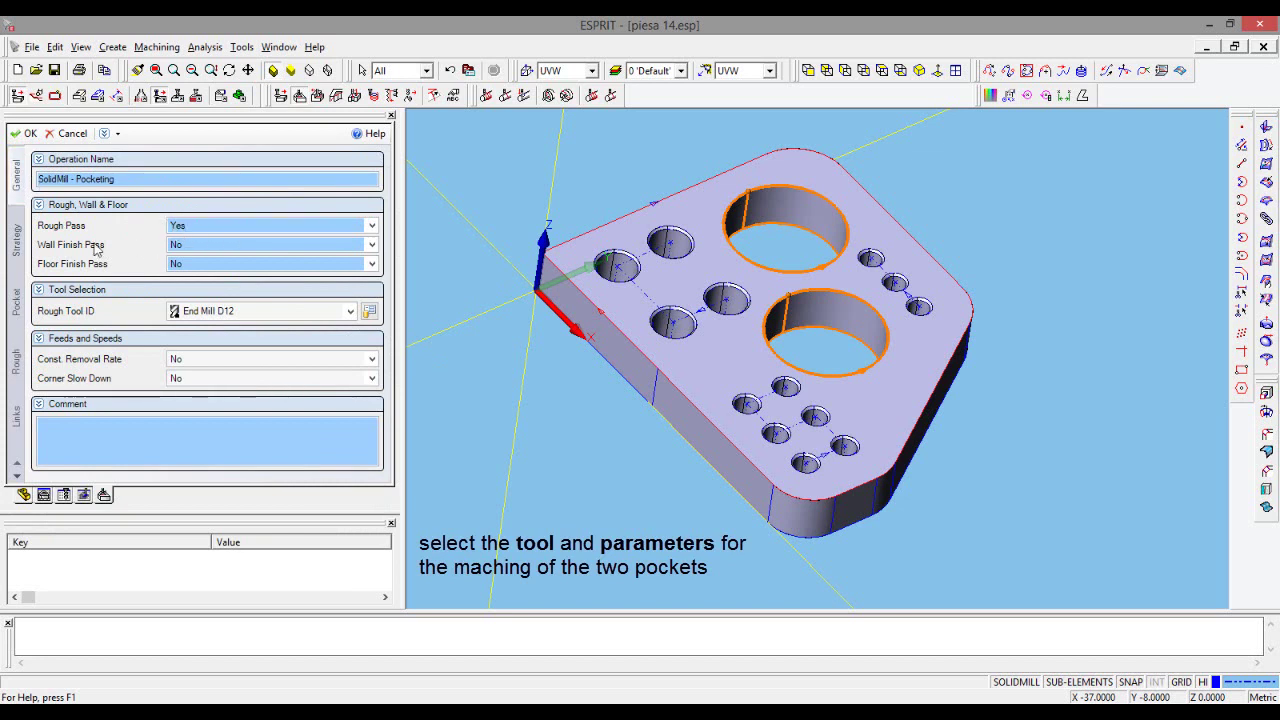
- Set the tool motion pattern to Concentric Out with a total depth of 12
click(16, 241)
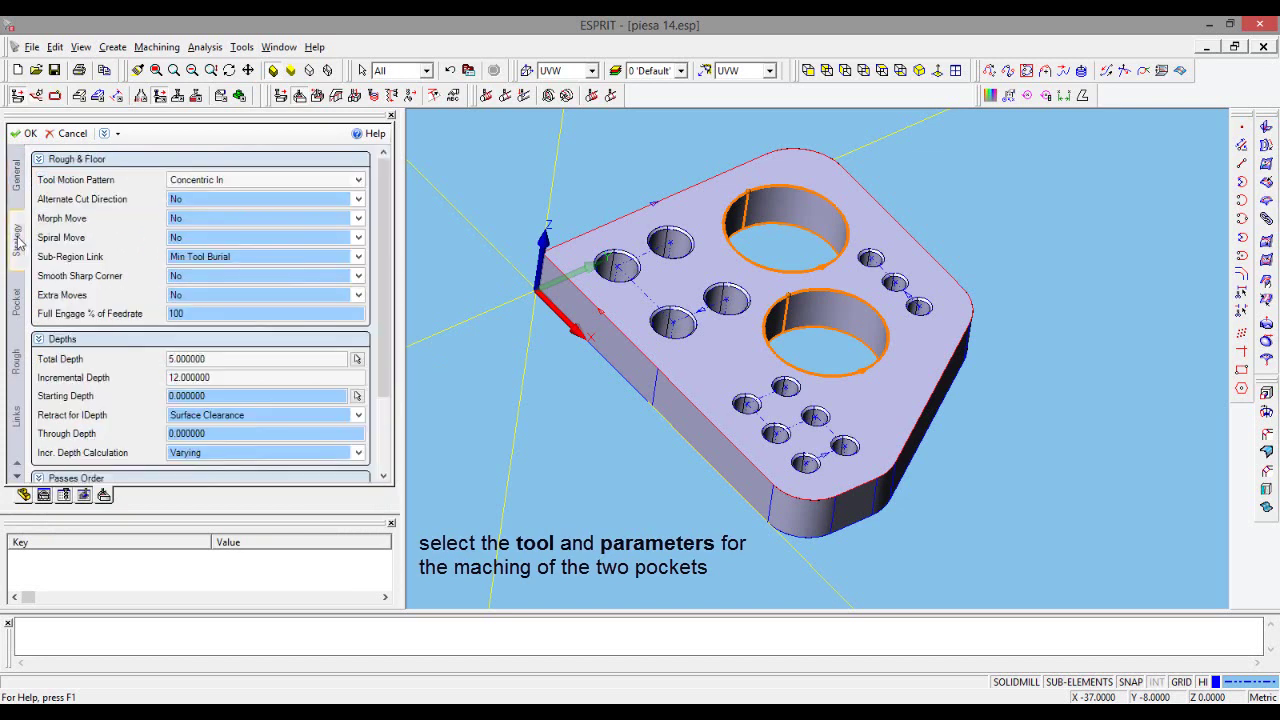
click(257, 183)
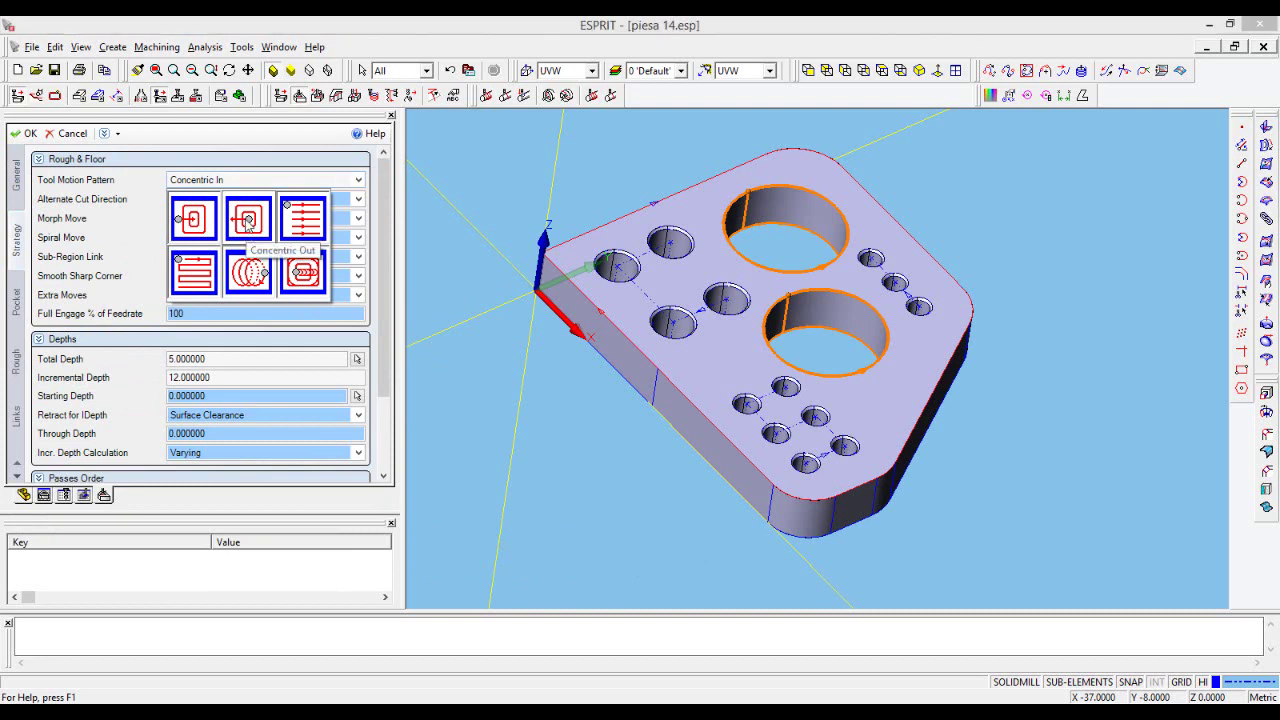
click(247, 220)
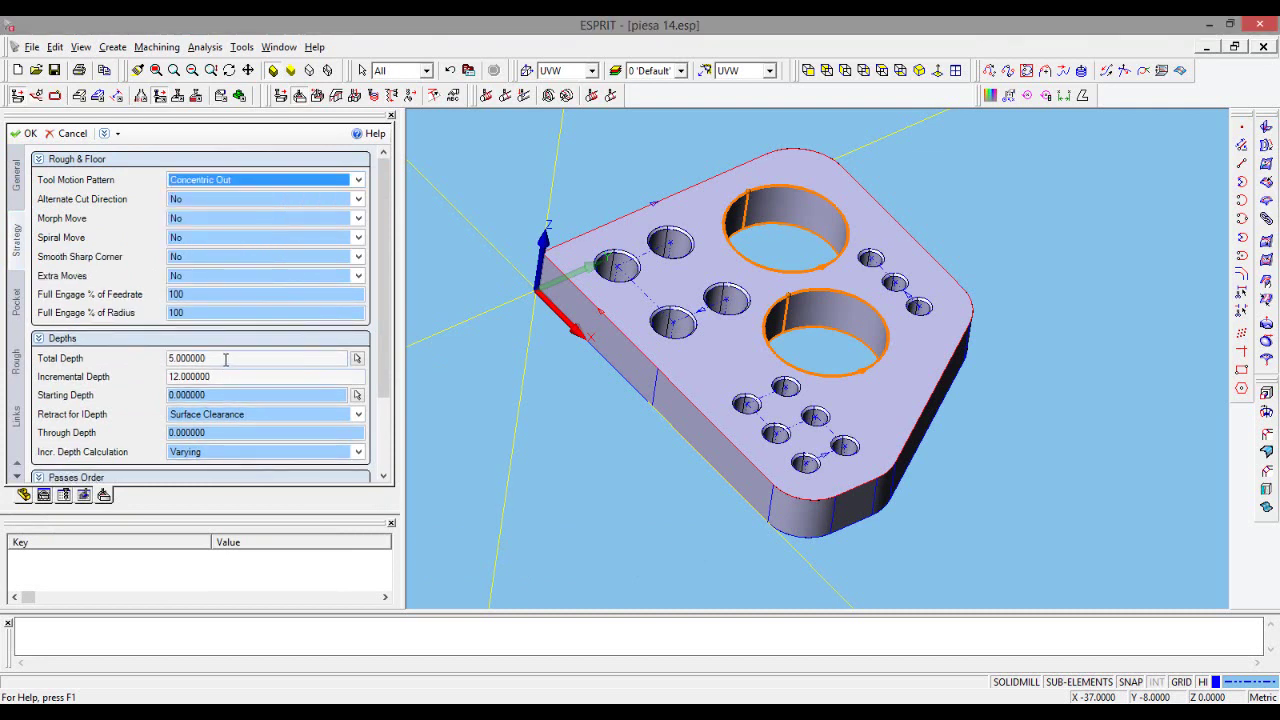
drag(225, 358, 158, 354)
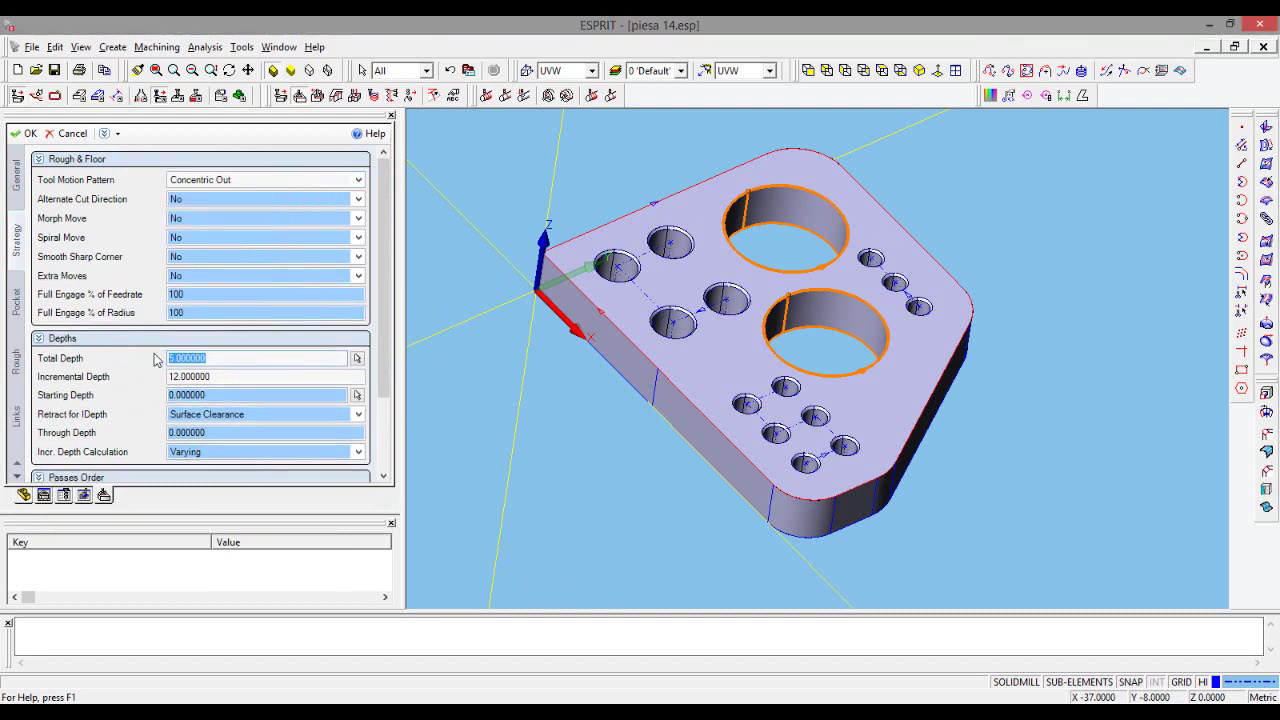
text(12)
click(212, 374)
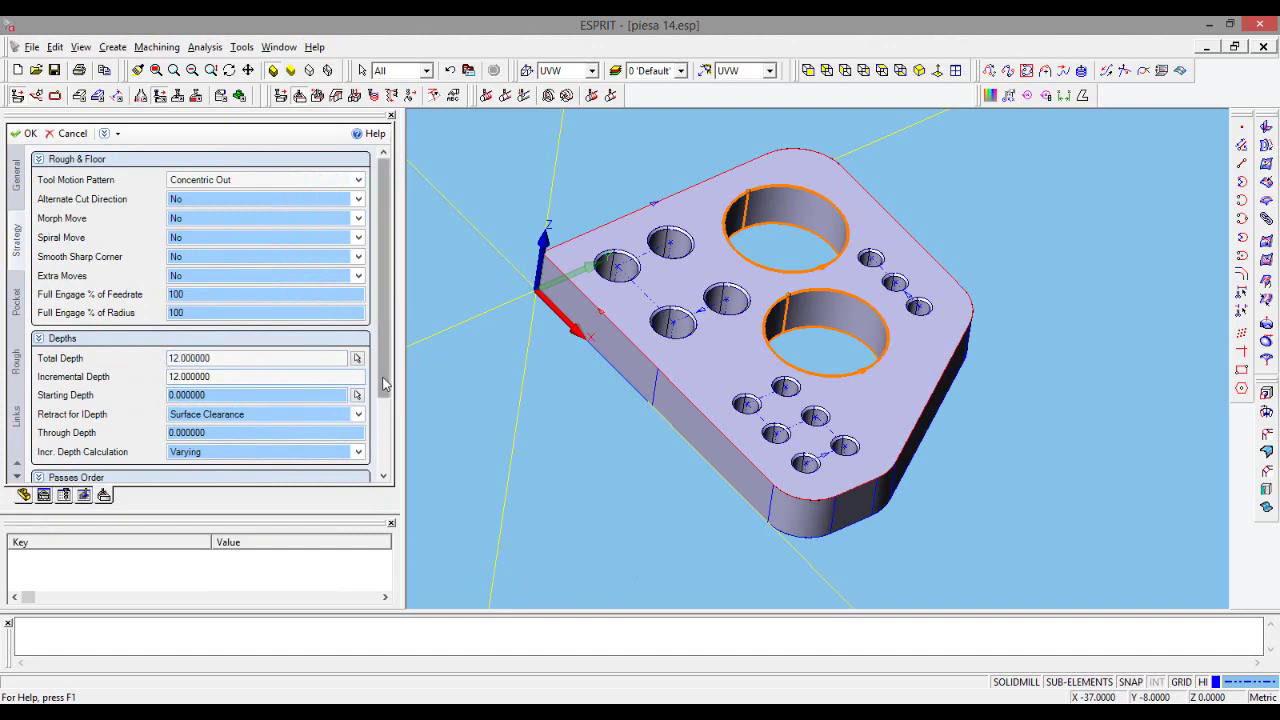
drag(384, 390, 384, 468)
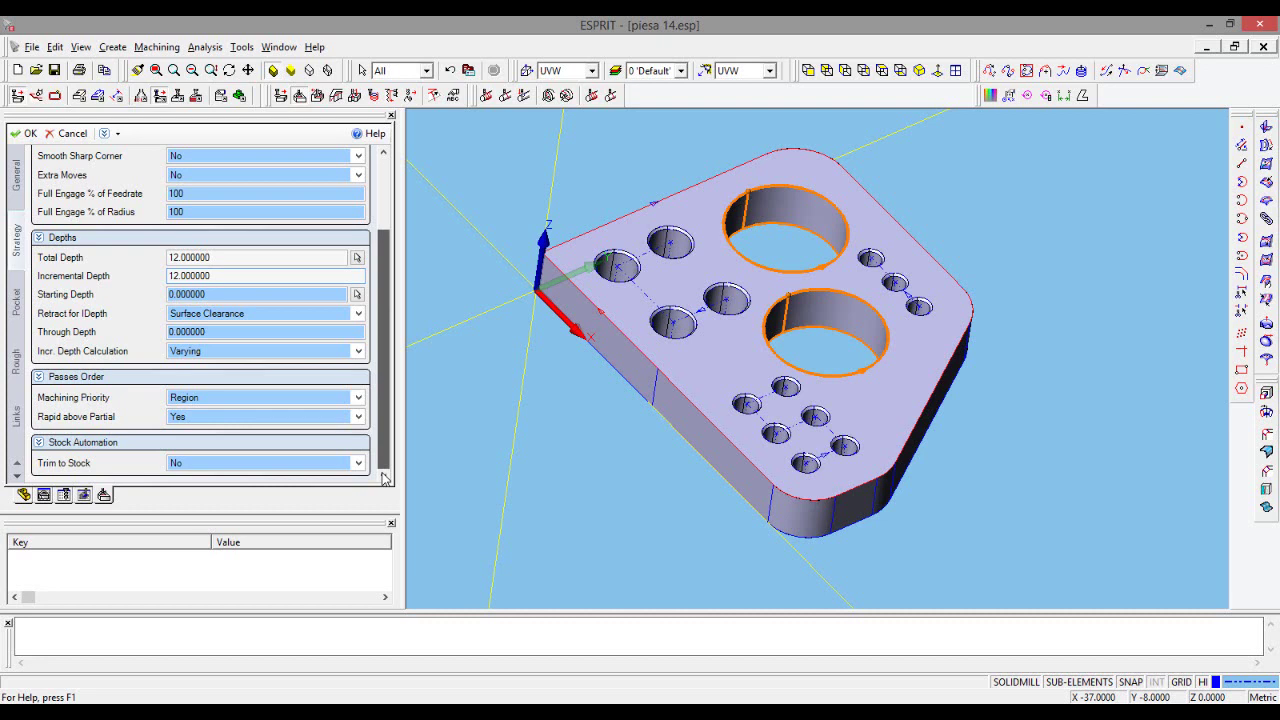
- Set the Open Edge Offset to 3 on the Pocket tab
click(16, 303)
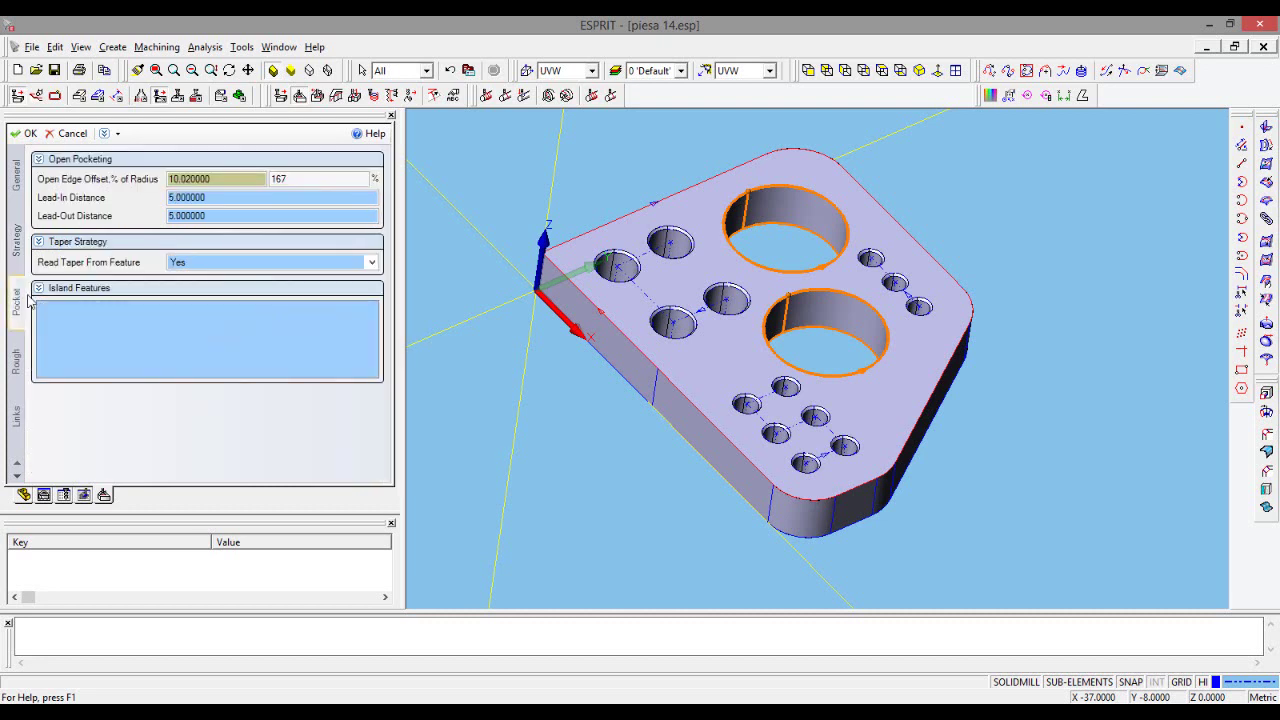
double_click(244, 180)
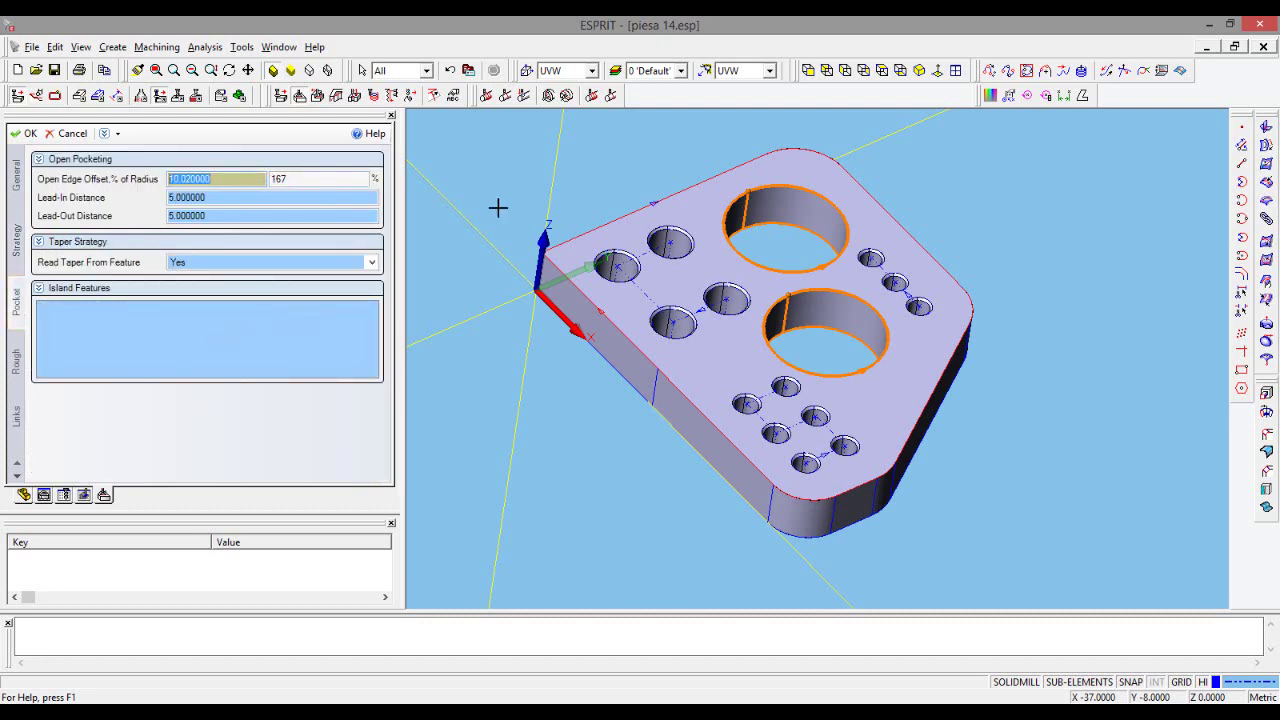
text(3)
key(Return)
double_click(222, 216)
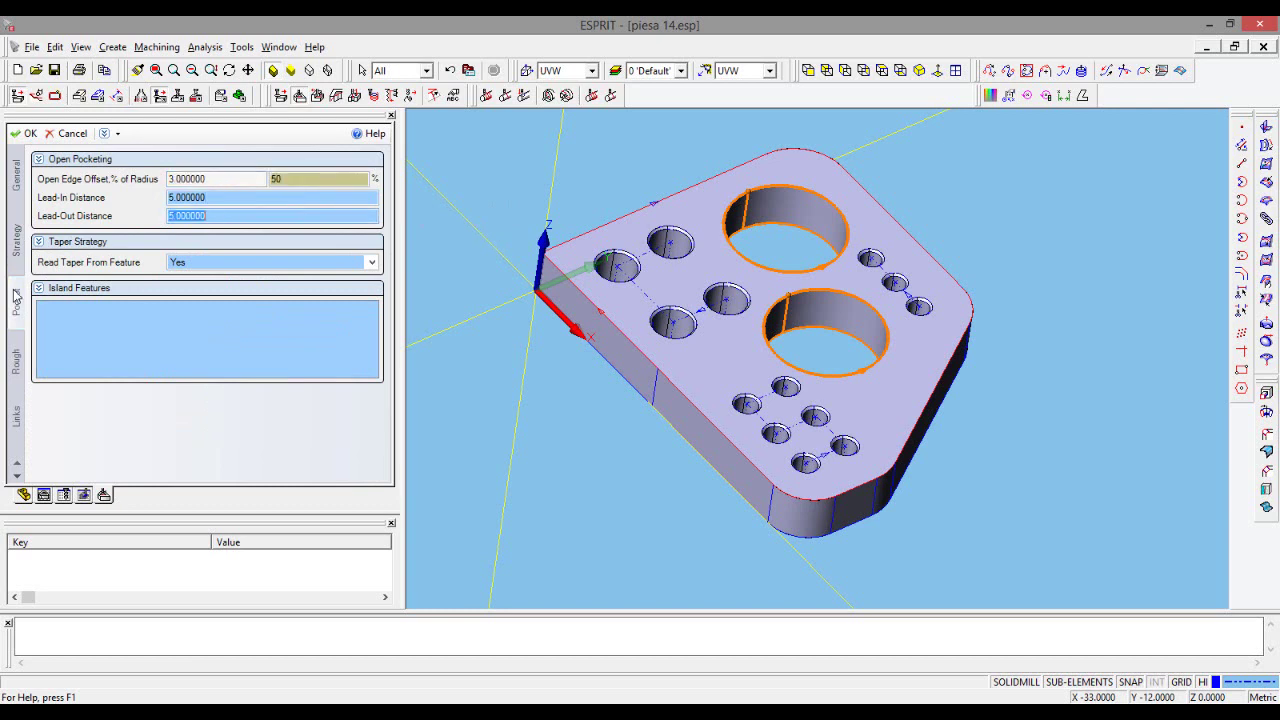
click(16, 362)
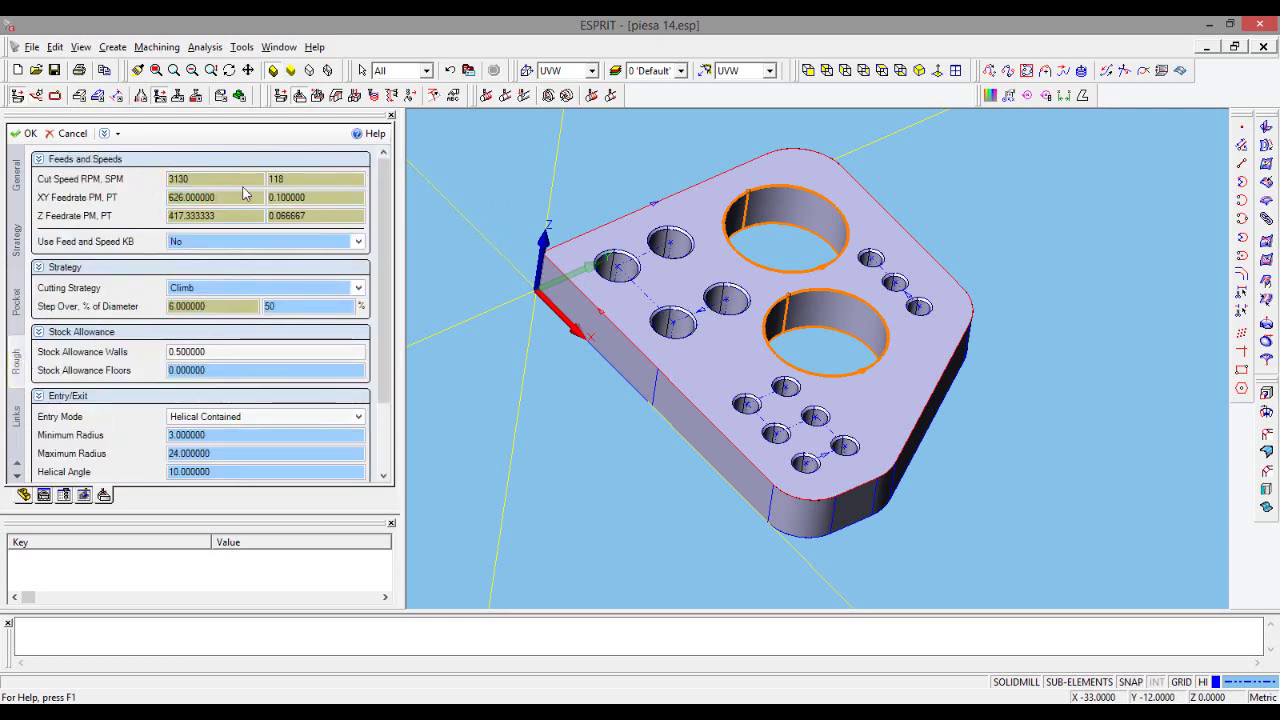
- Rough at 1500 RPM, keeping 0.5 wall stock, helical contained entry and feed over, rapid up exit
drag(229, 180, 132, 176)
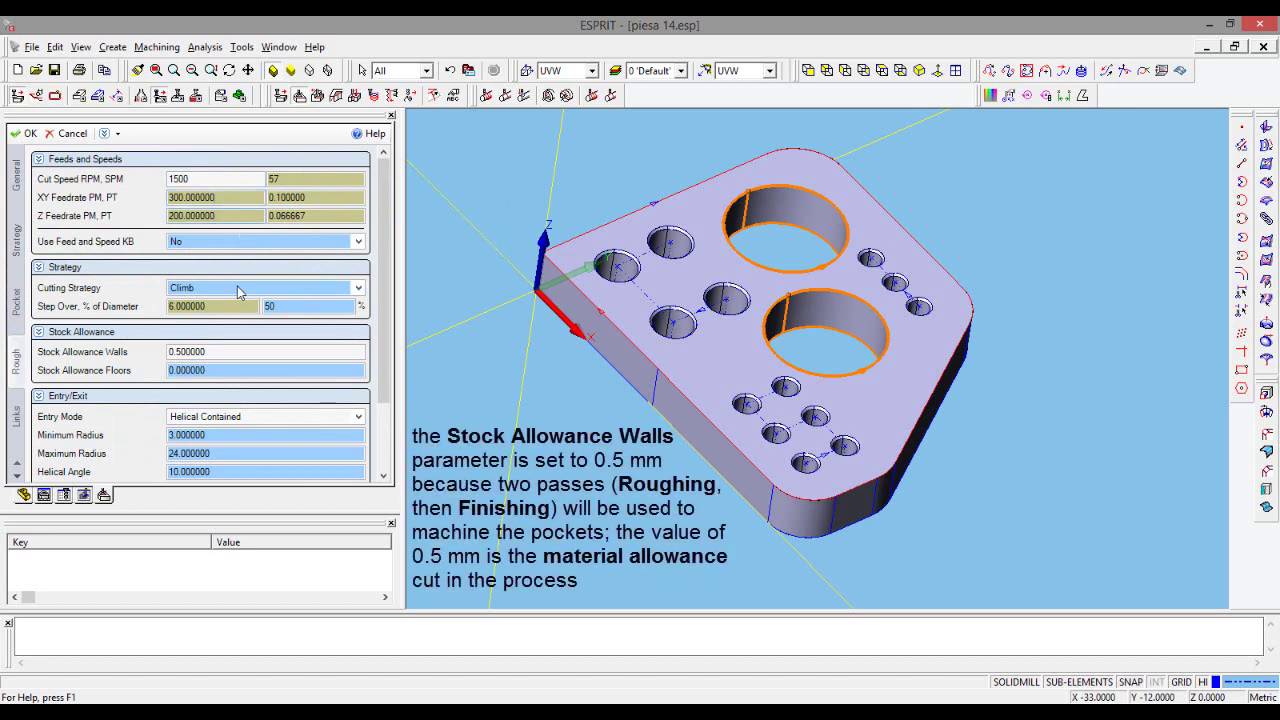
double_click(220, 352)
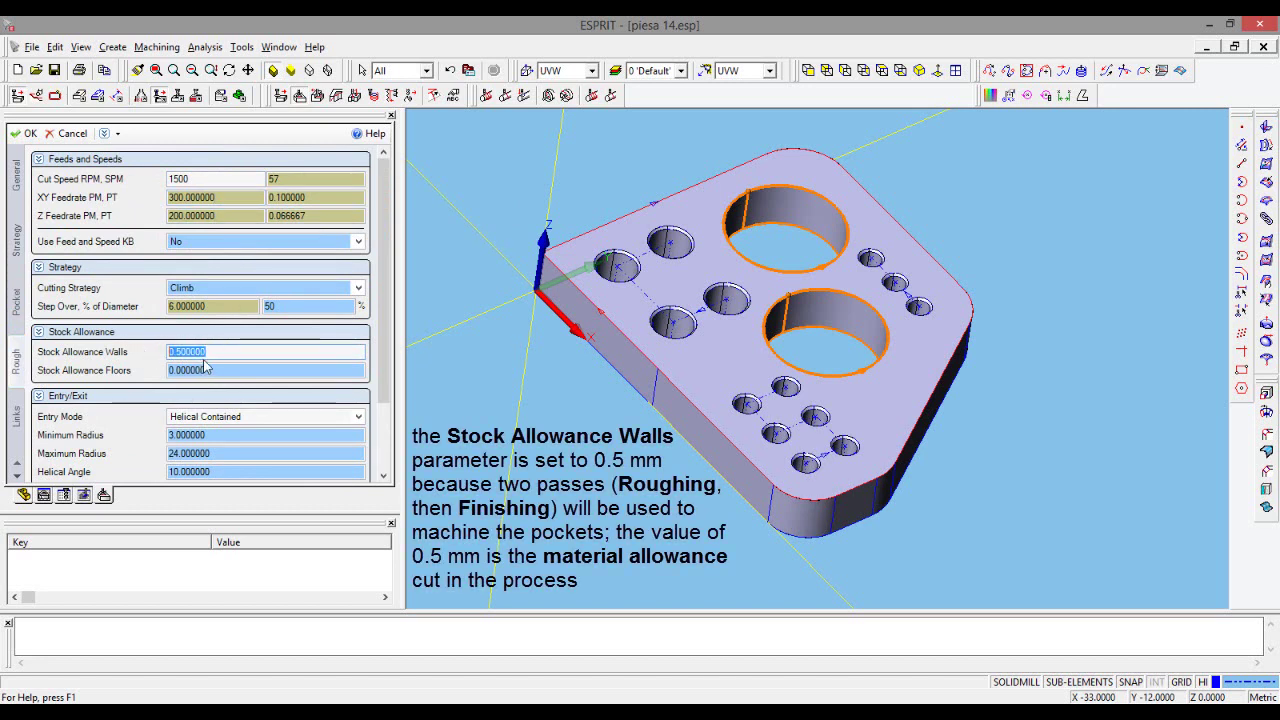
drag(385, 386, 385, 457)
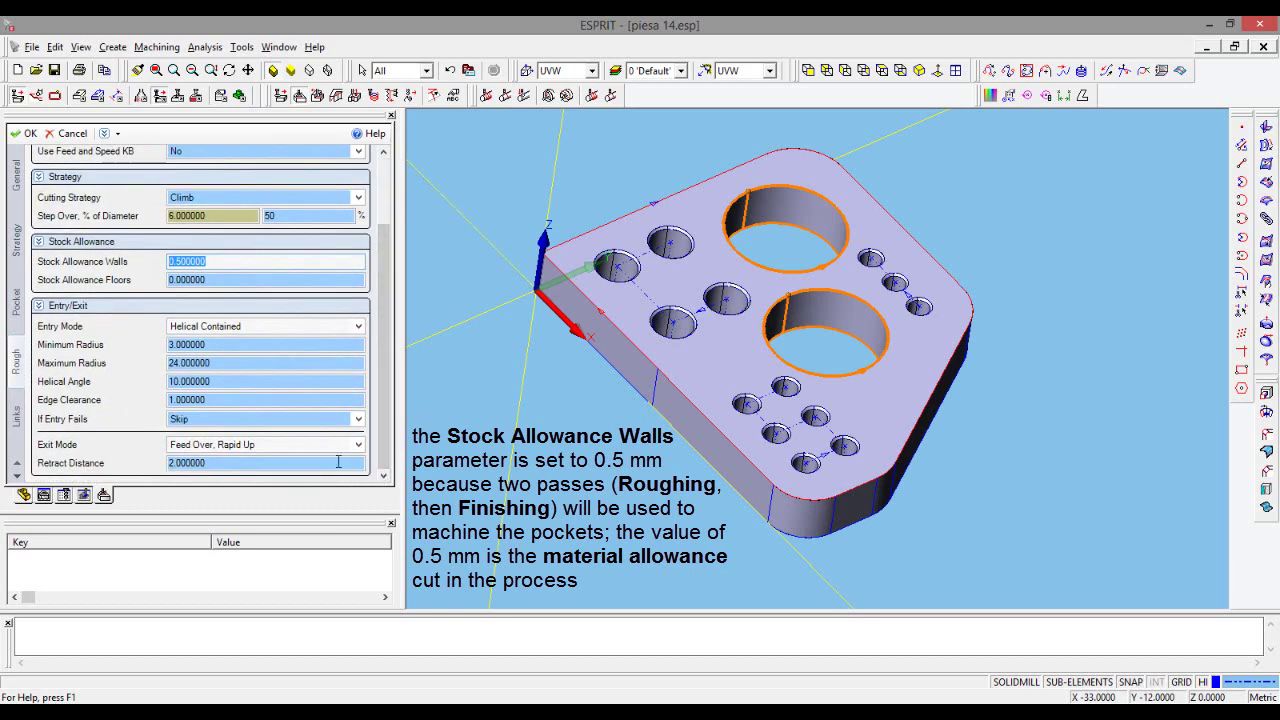
click(235, 330)
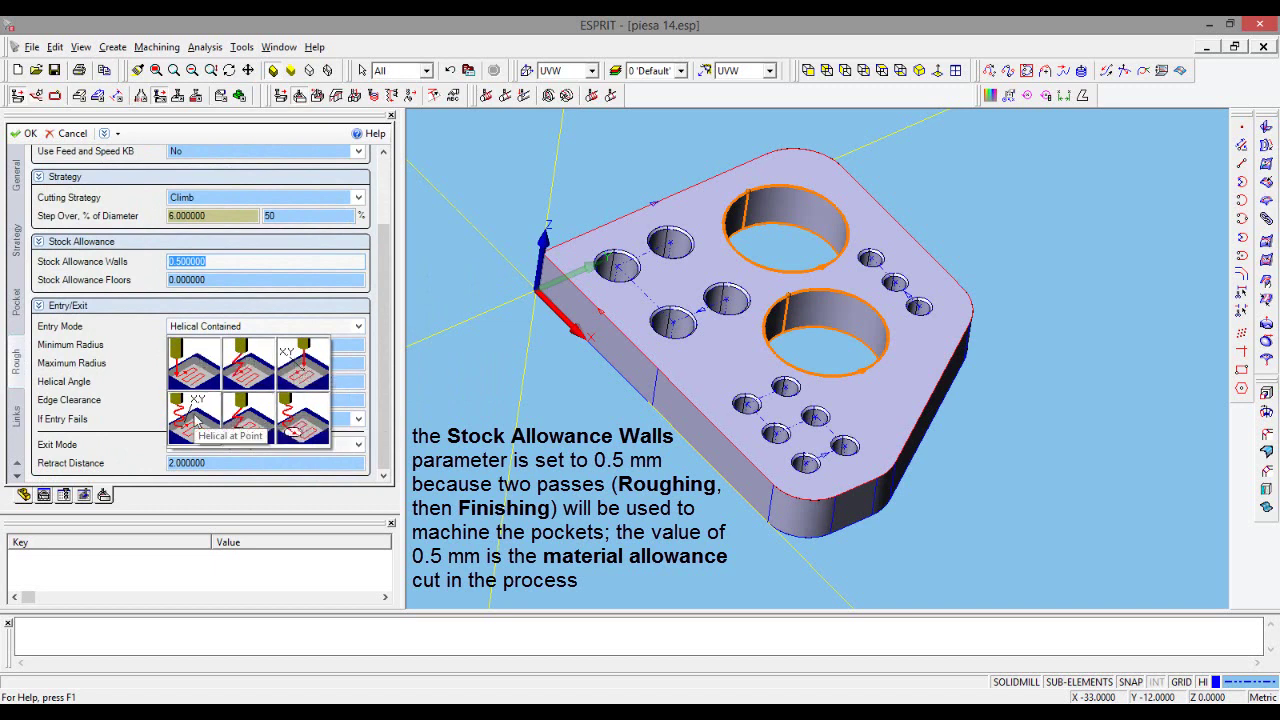
click(305, 413)
click(227, 343)
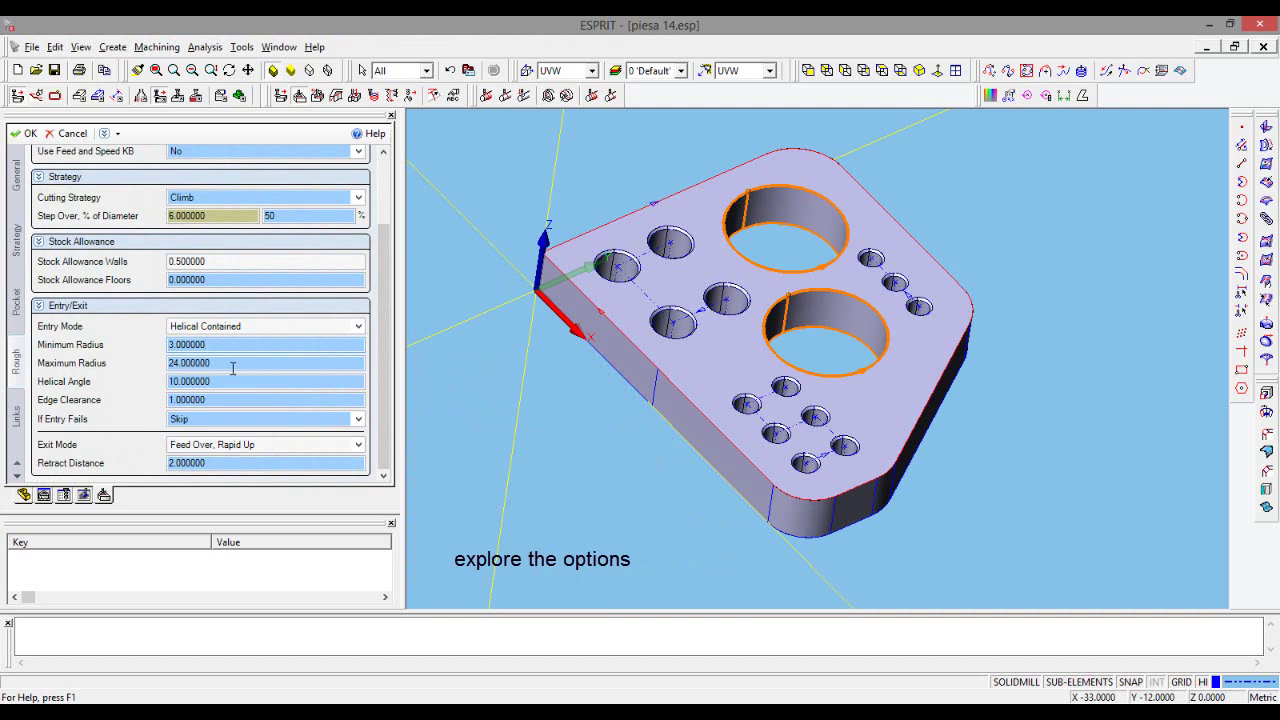
click(332, 446)
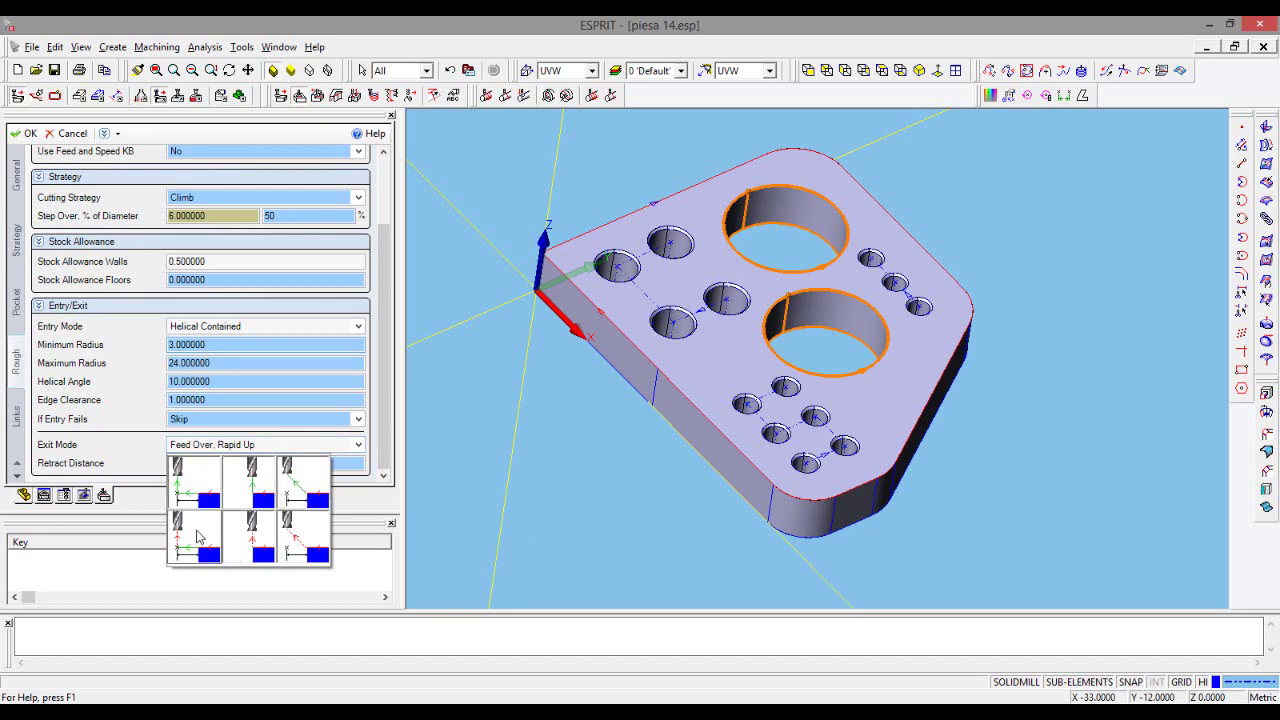
click(197, 537)
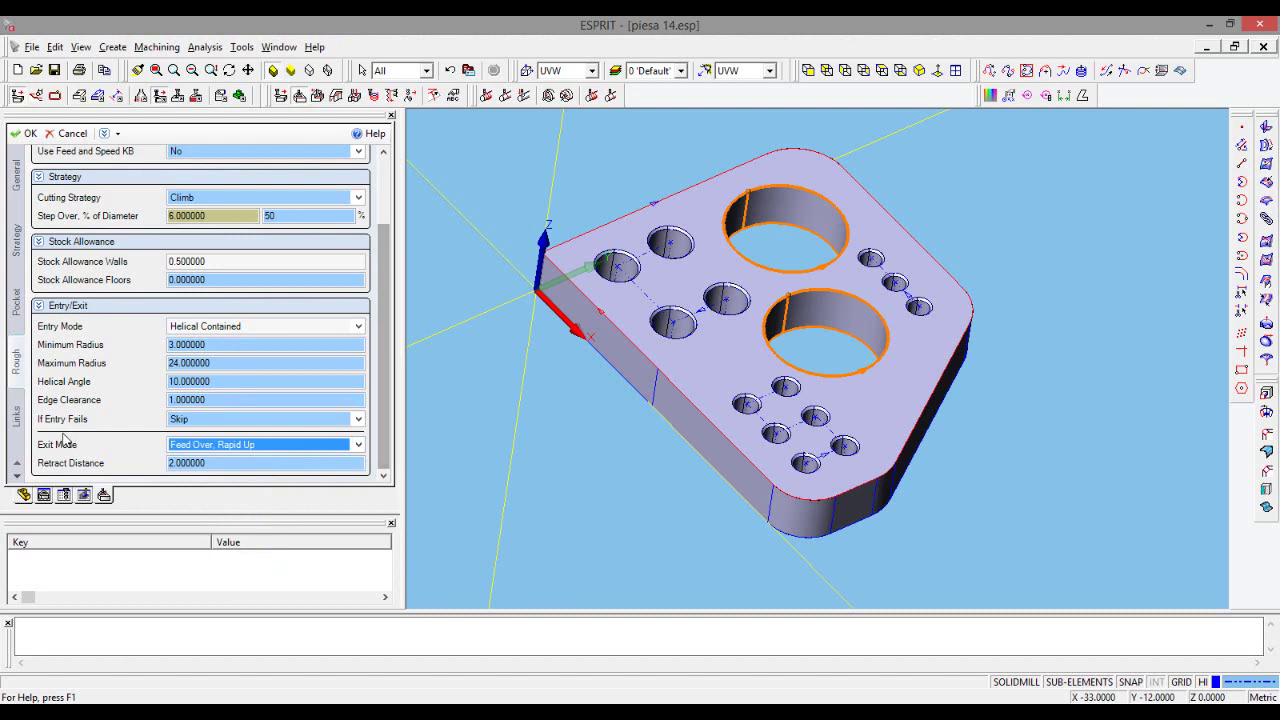
click(16, 417)
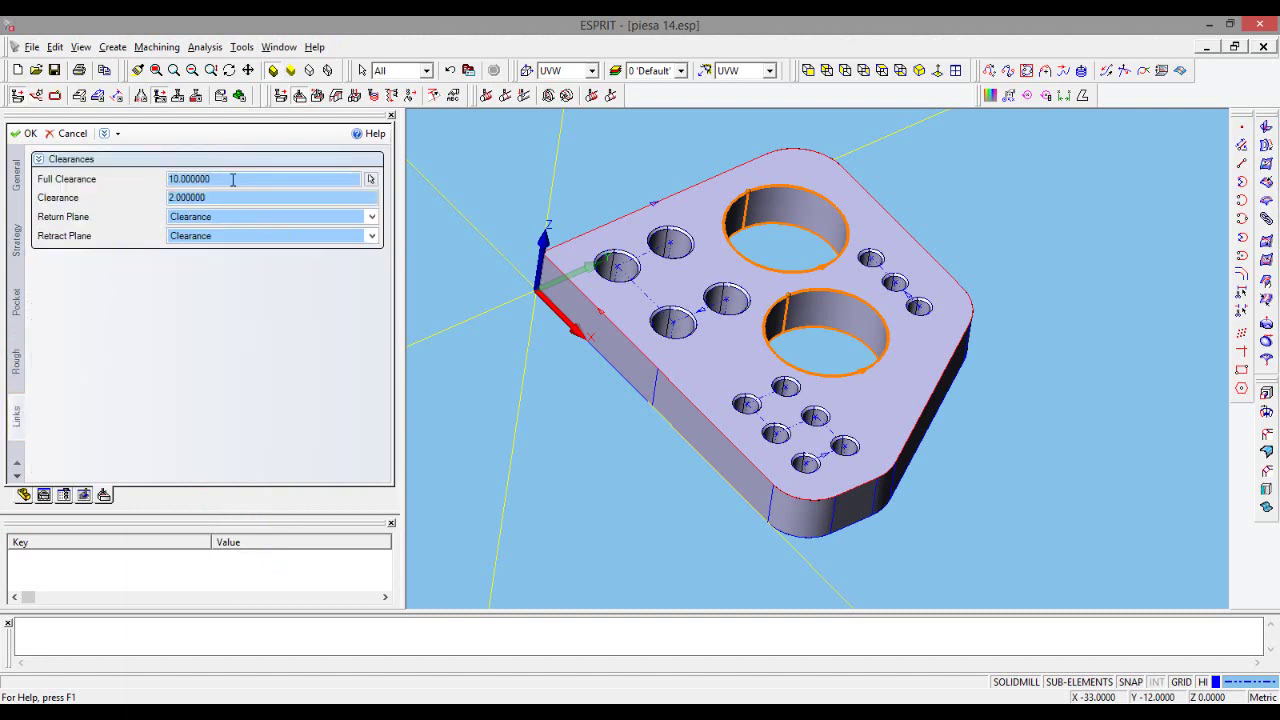
- Apply the pocketing operation and preview its toolpaths in simulation
click(17, 140)
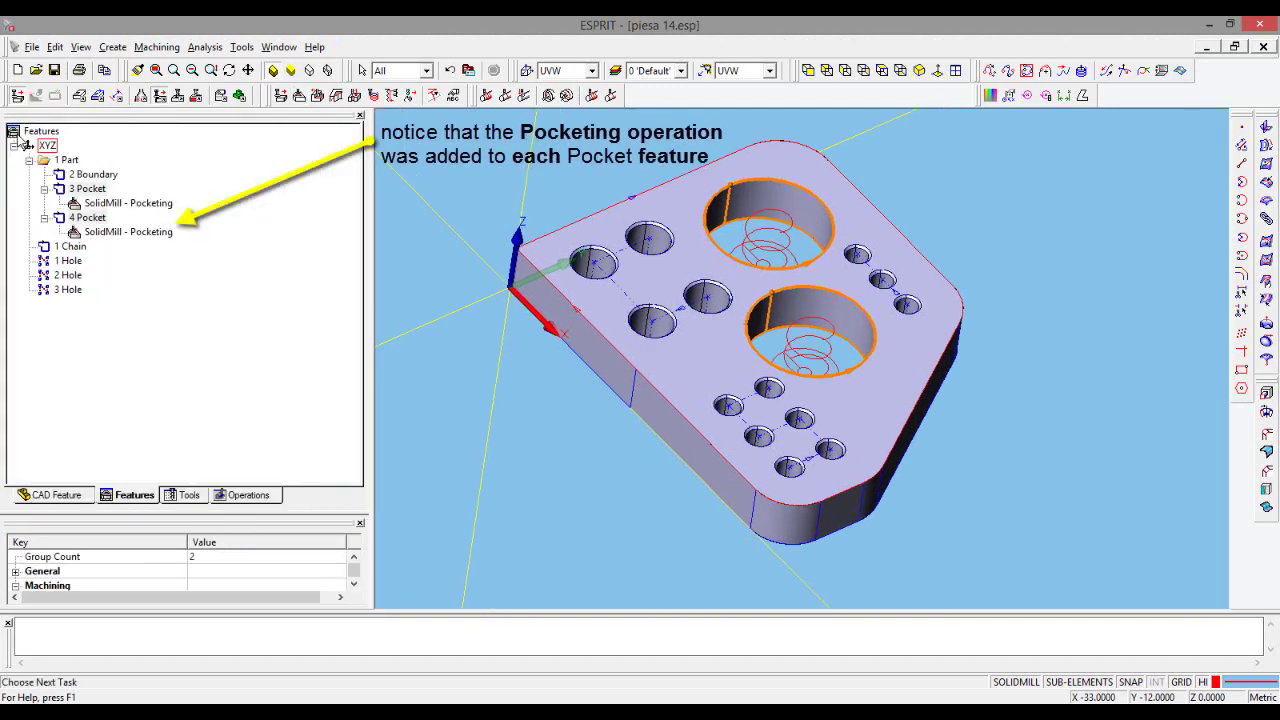
click(240, 95)
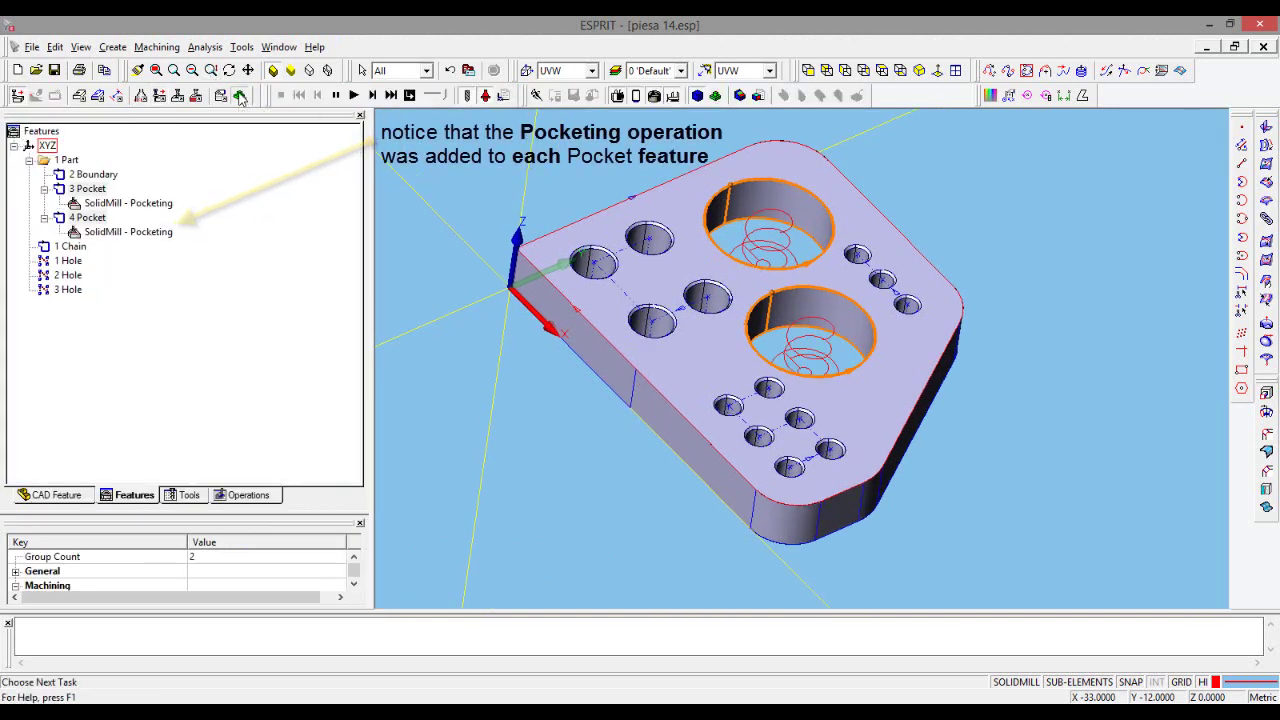
click(354, 95)
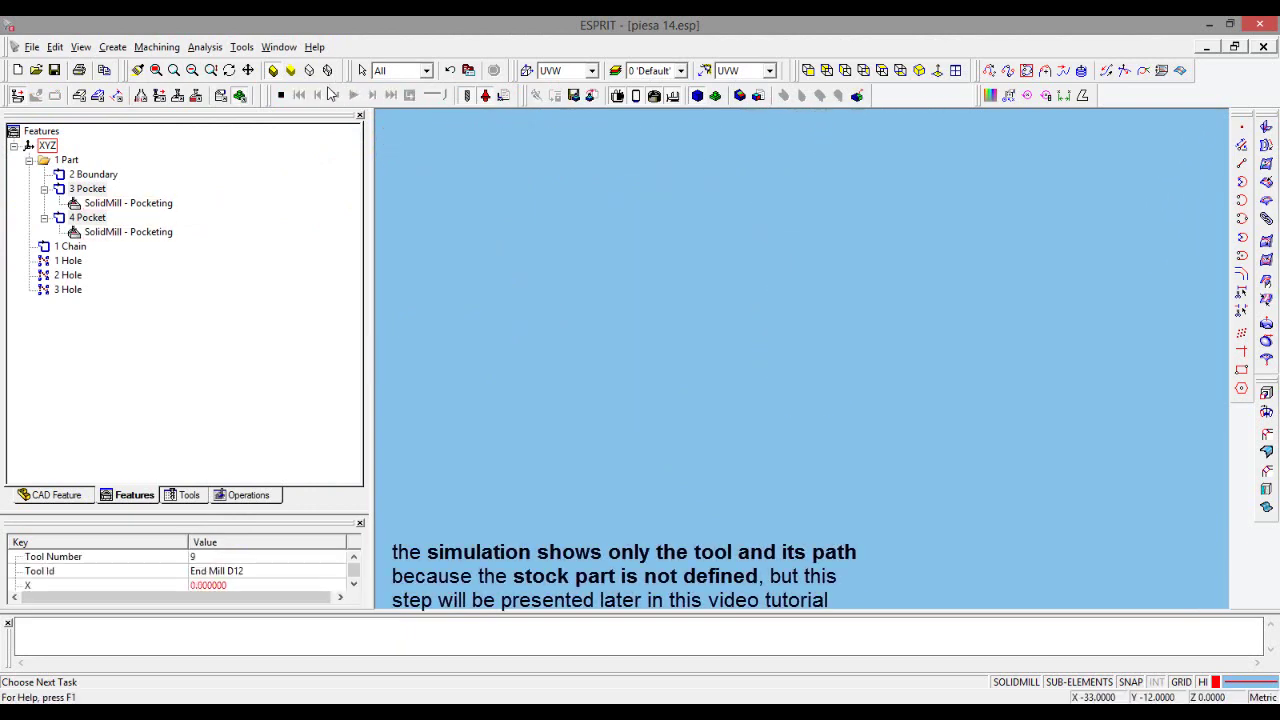
click(283, 96)
- Reselect 3 Pocket and 4 Pocket and start a Contouring operation on them
click(145, 280)
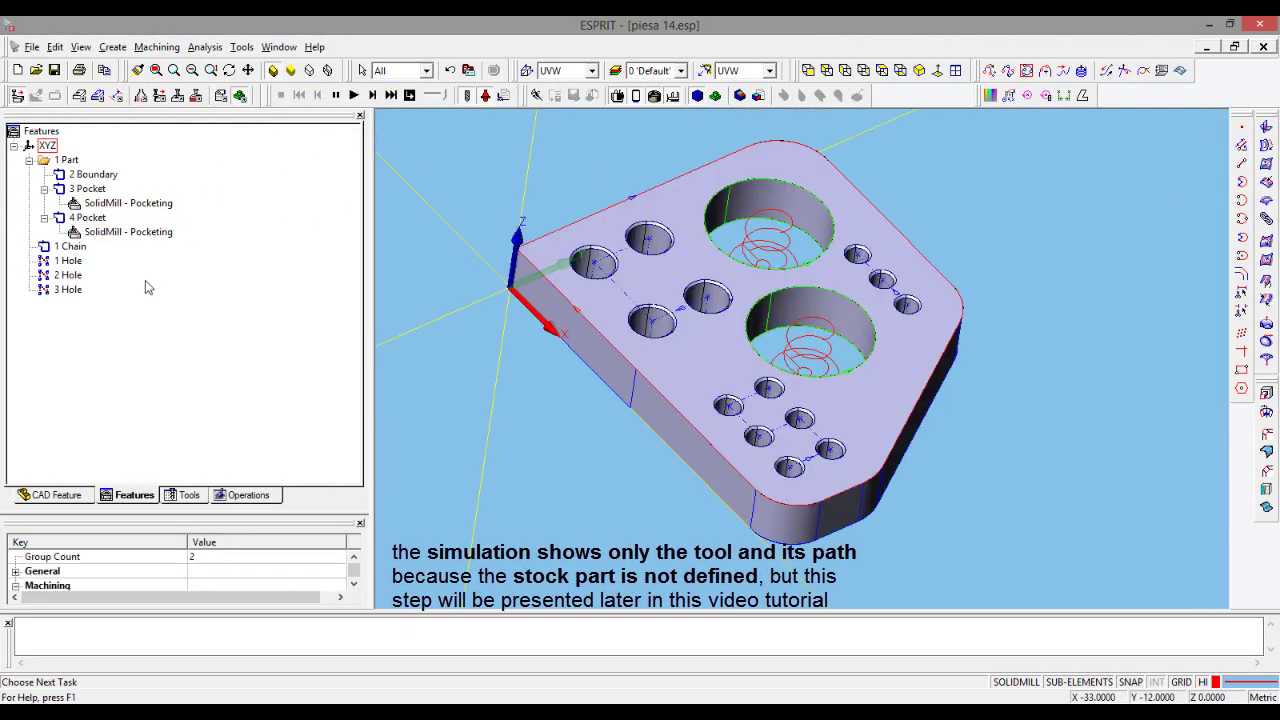
click(88, 189)
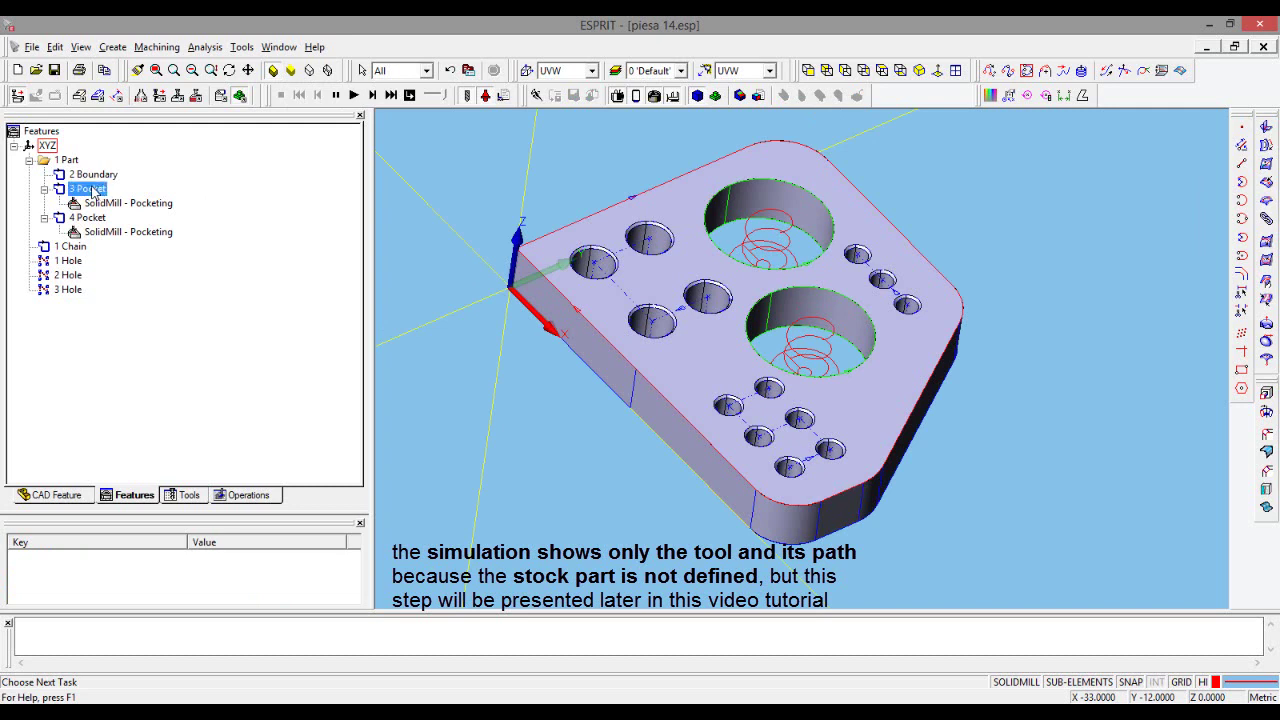
ctrl+click(88, 217)
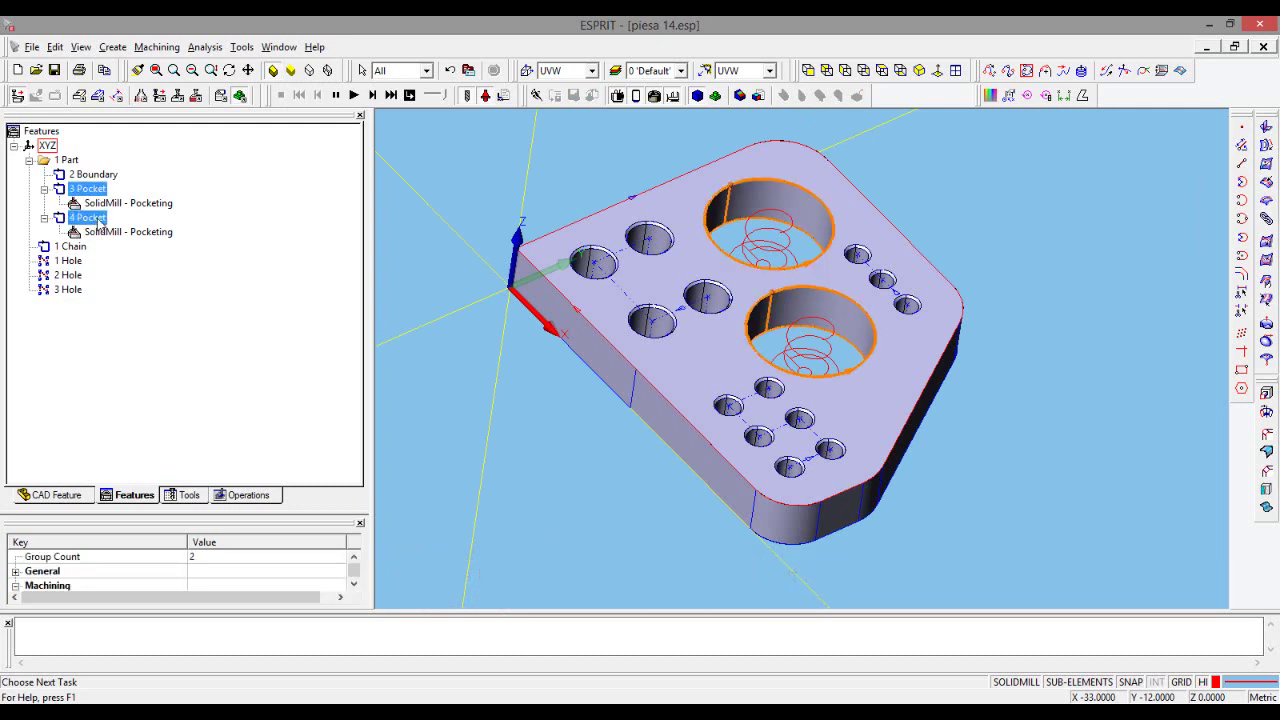
click(159, 97)
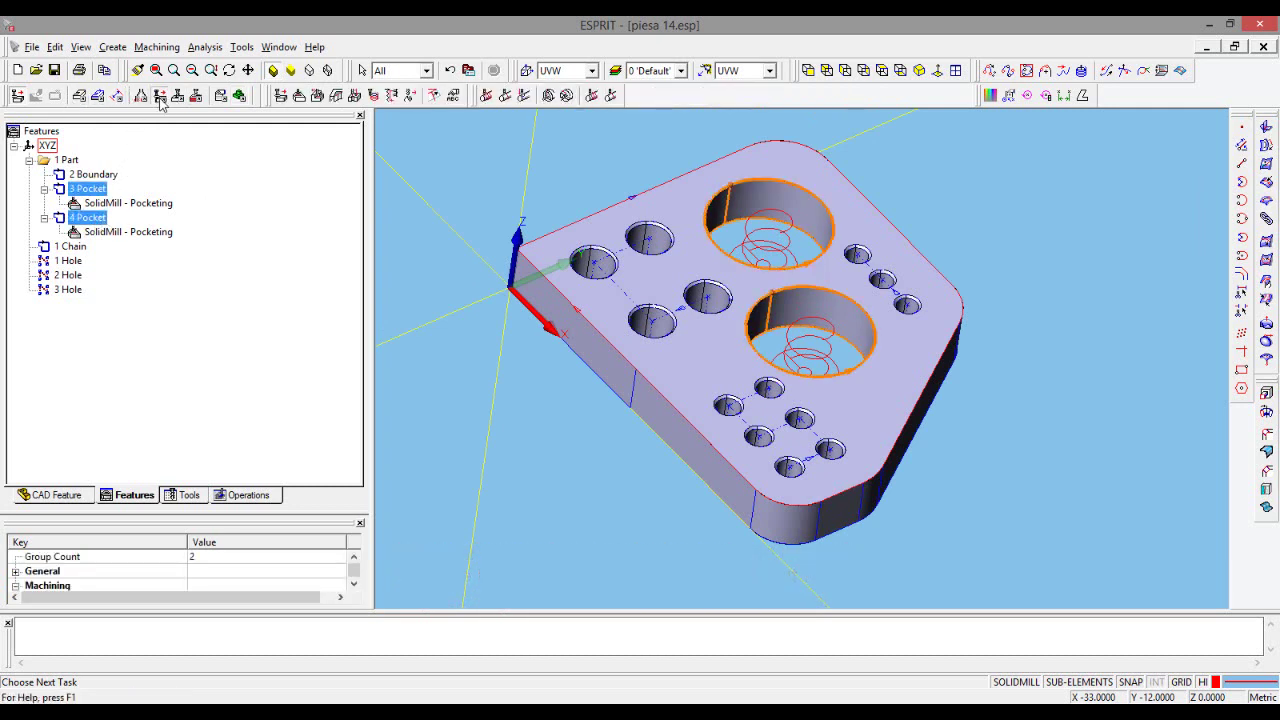
click(316, 97)
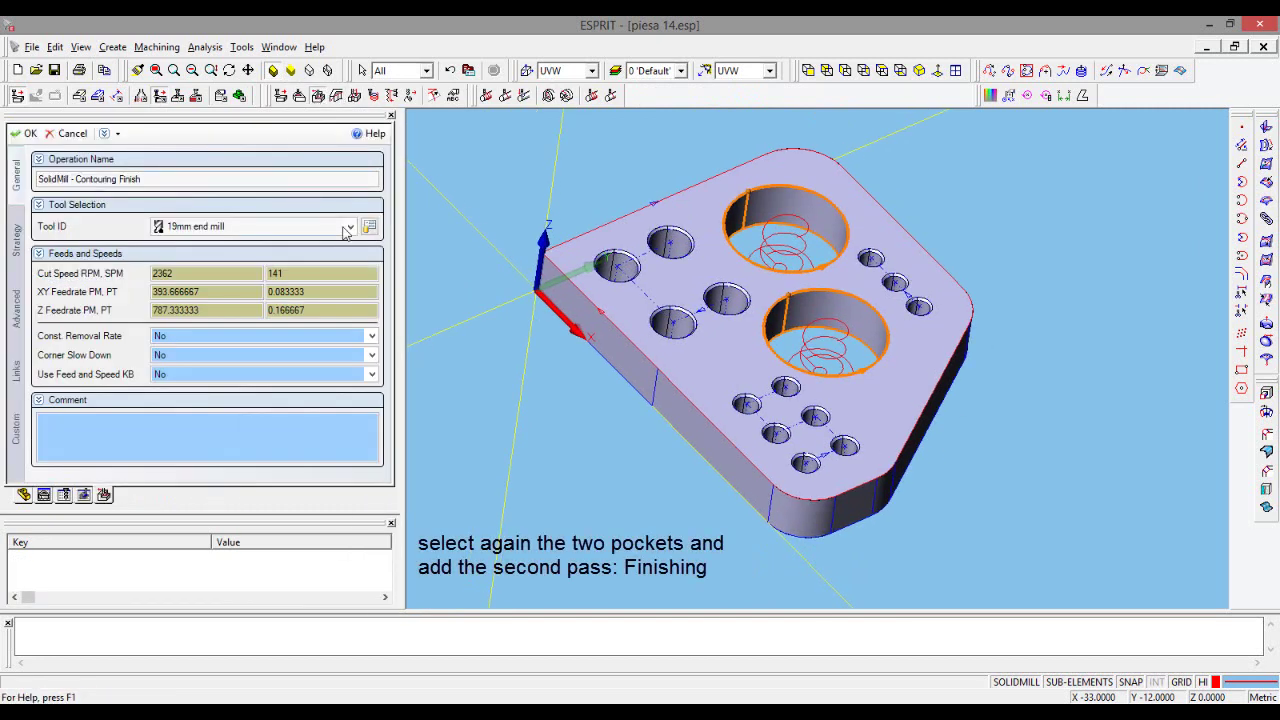
- Keep the 19mm end mill as the tool and set the XY feedrate to 300
click(348, 227)
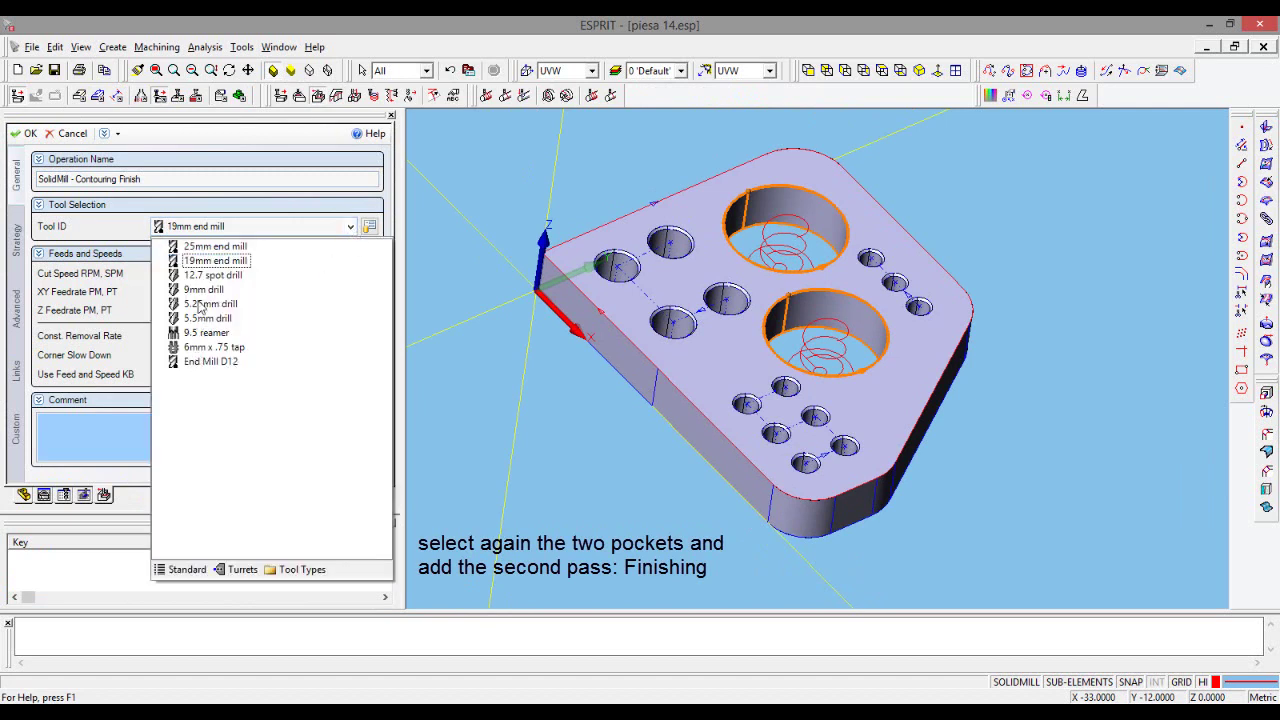
click(210, 261)
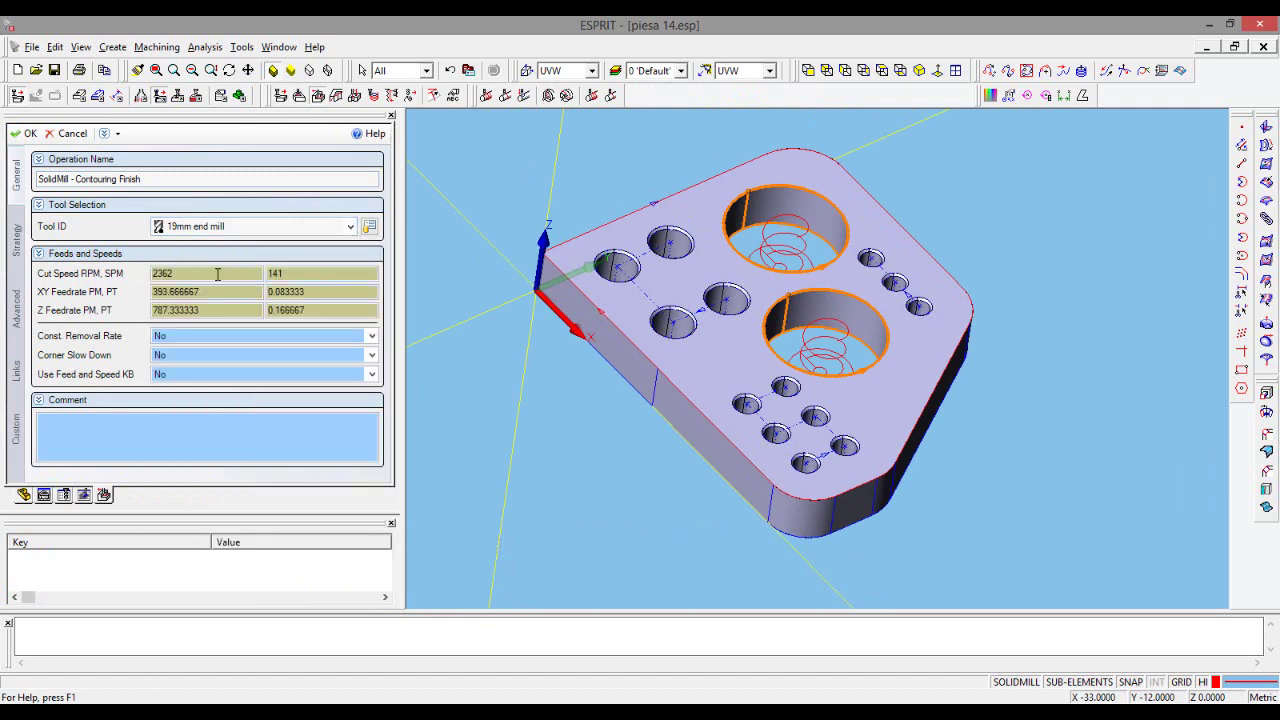
drag(207, 272, 121, 264)
text(300)
key(Return)
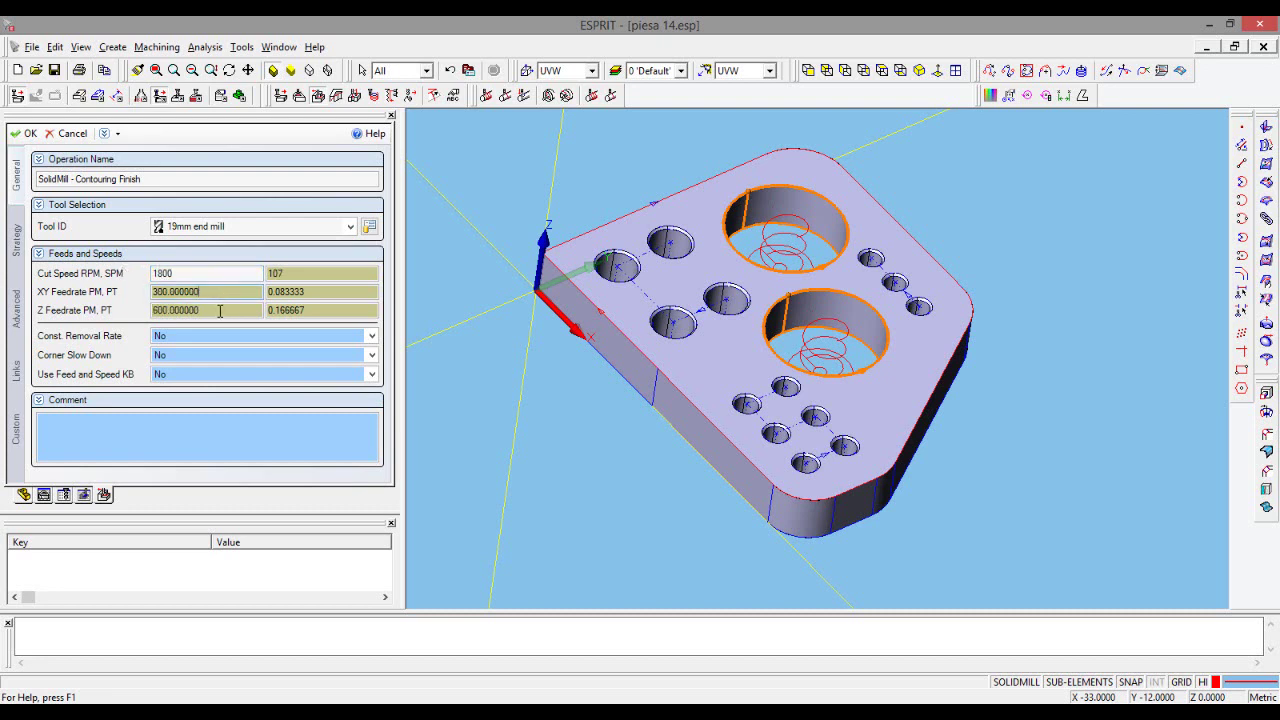
- In the contouring strategy, leave wall stock at 0 and set total and incremental depth to 12
click(17, 243)
click(64, 290)
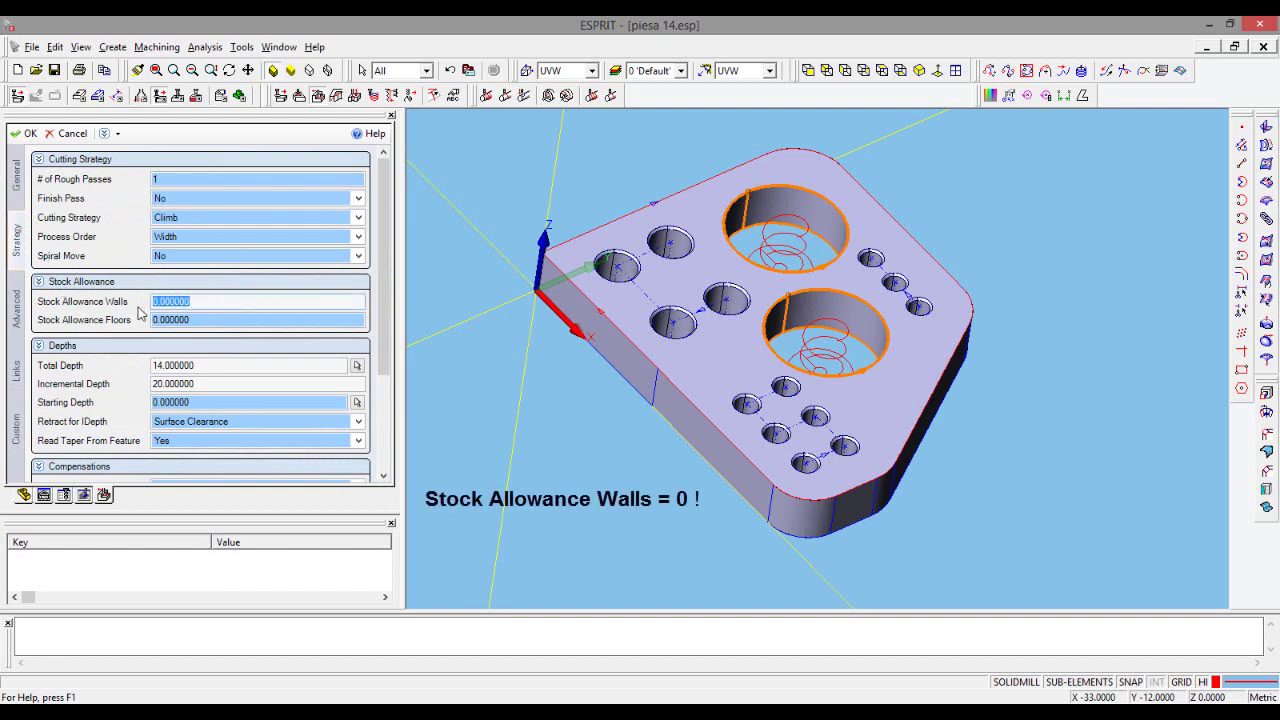
click(214, 365)
click(120, 365)
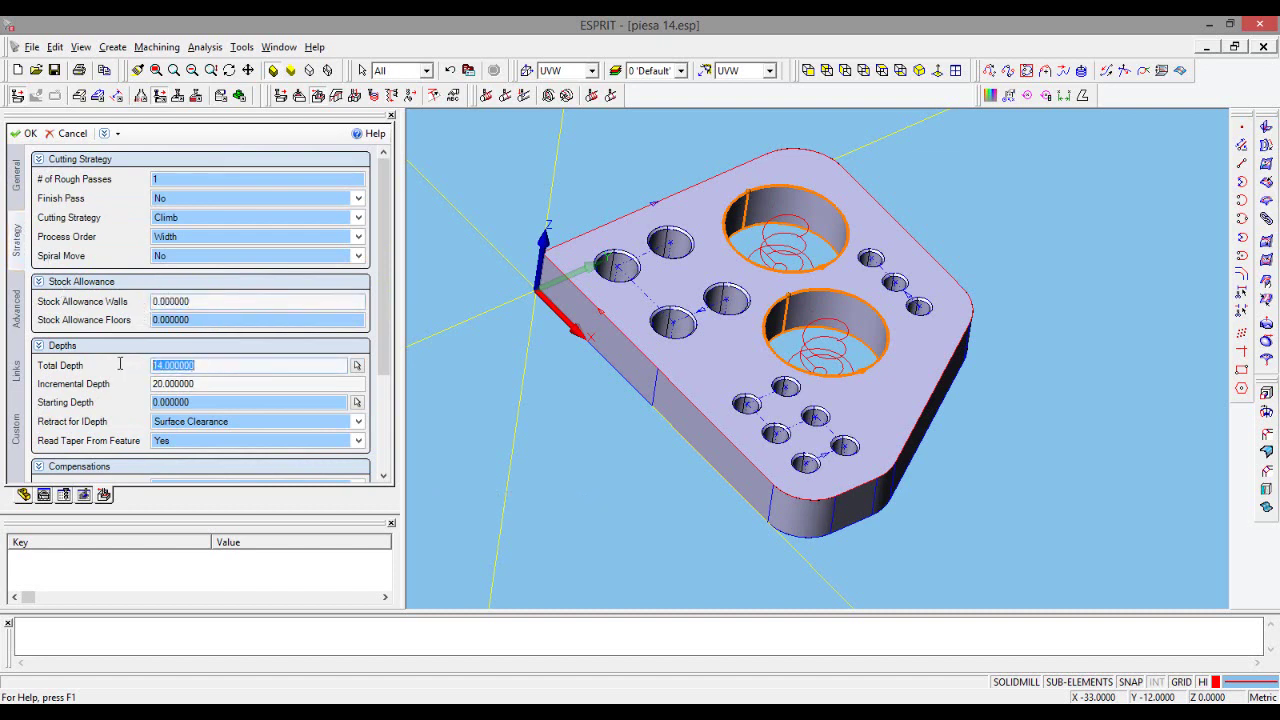
text(12)
click(231, 383)
double_click(230, 383)
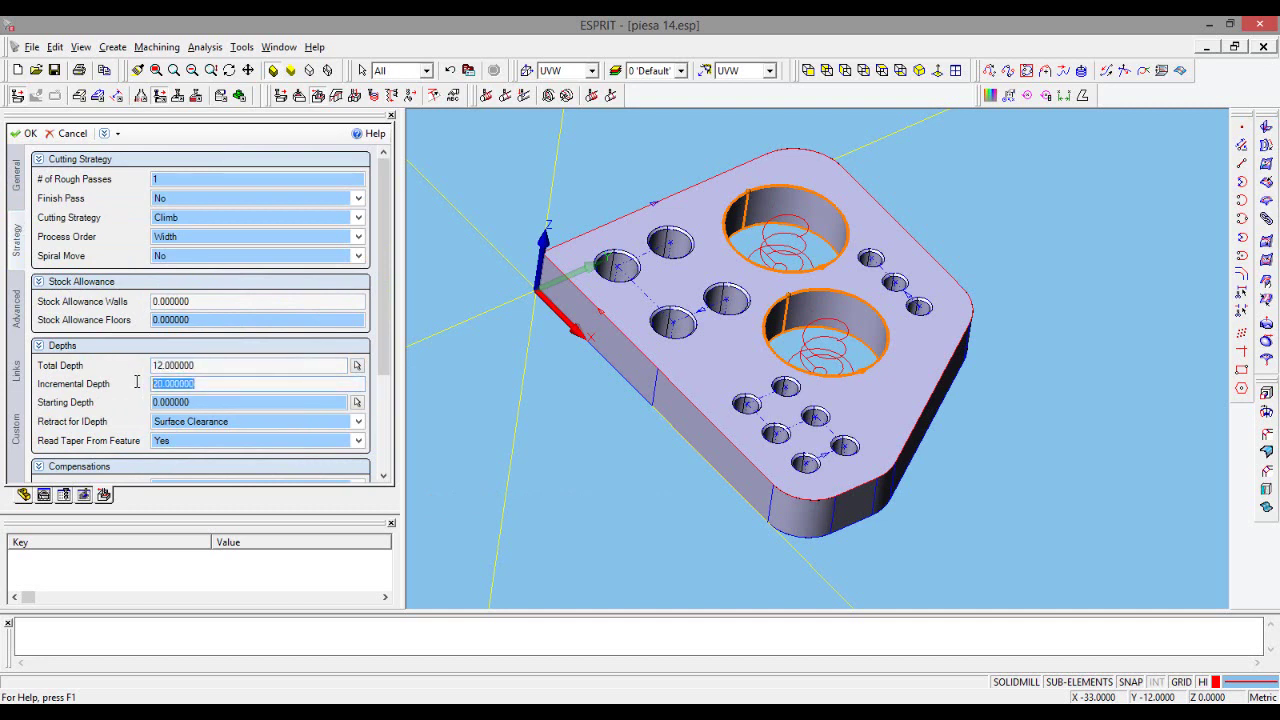
text(12)
drag(390, 357, 388, 451)
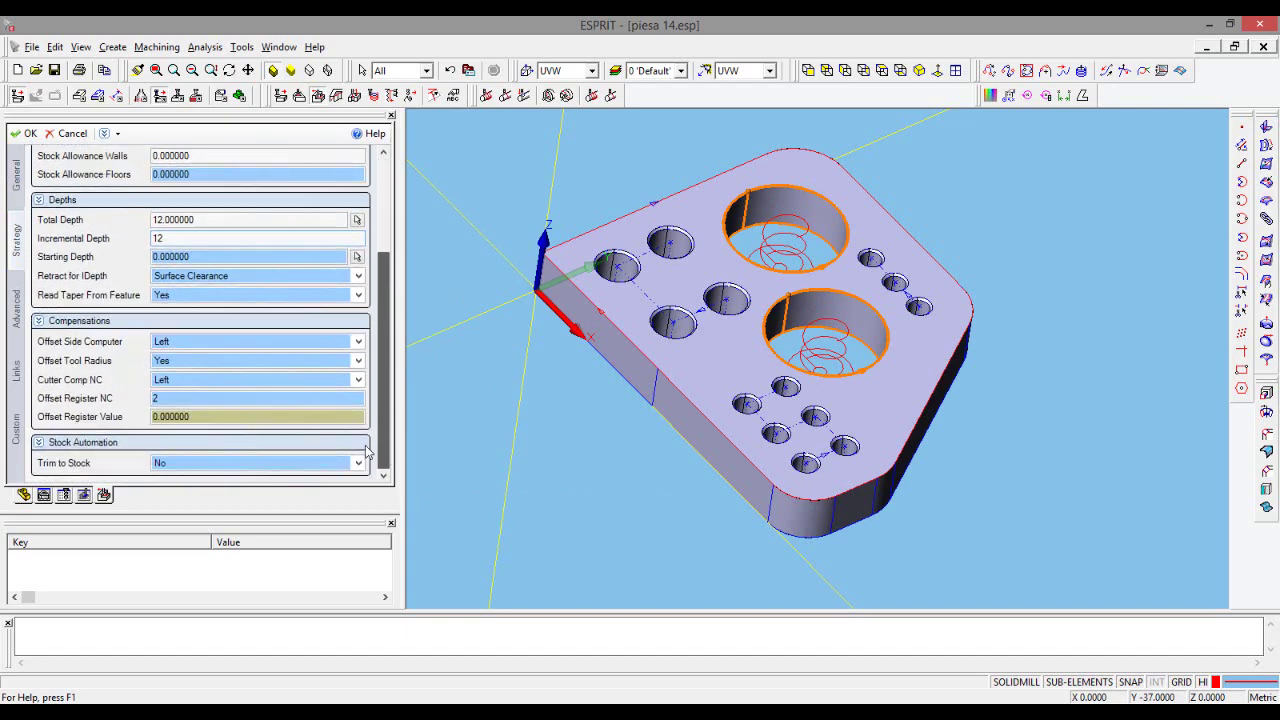
click(16, 318)
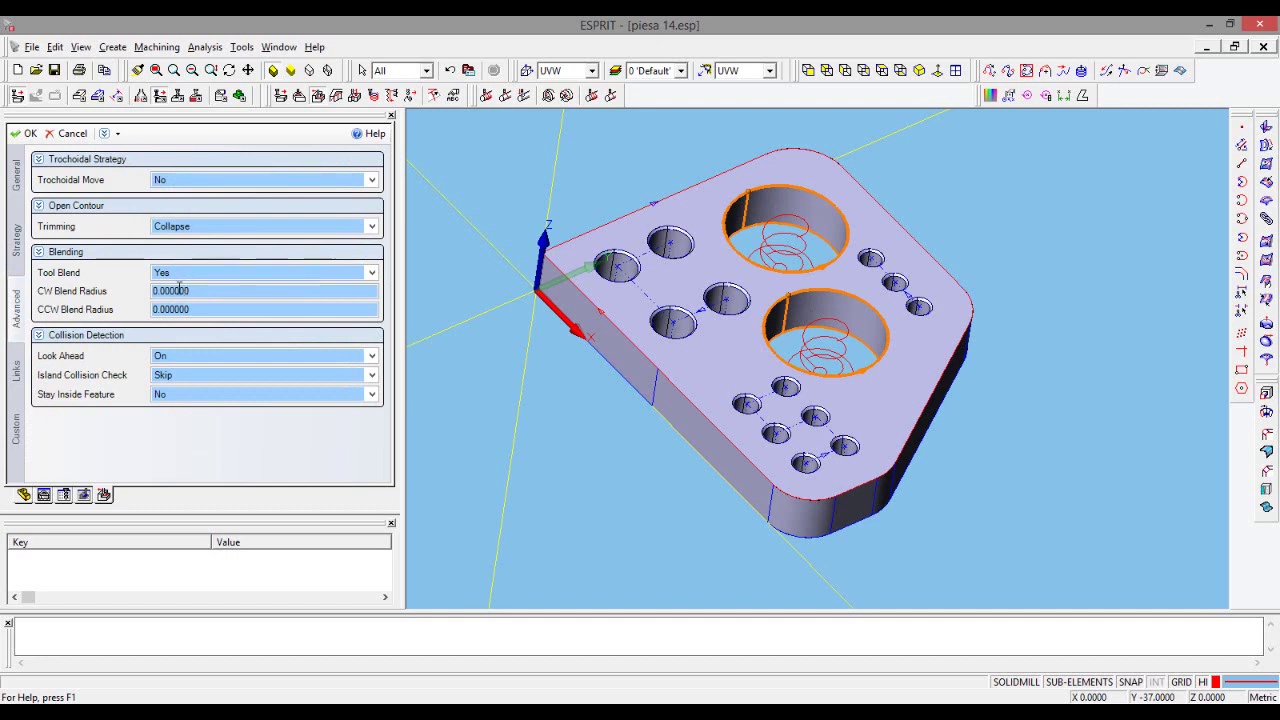
click(24, 367)
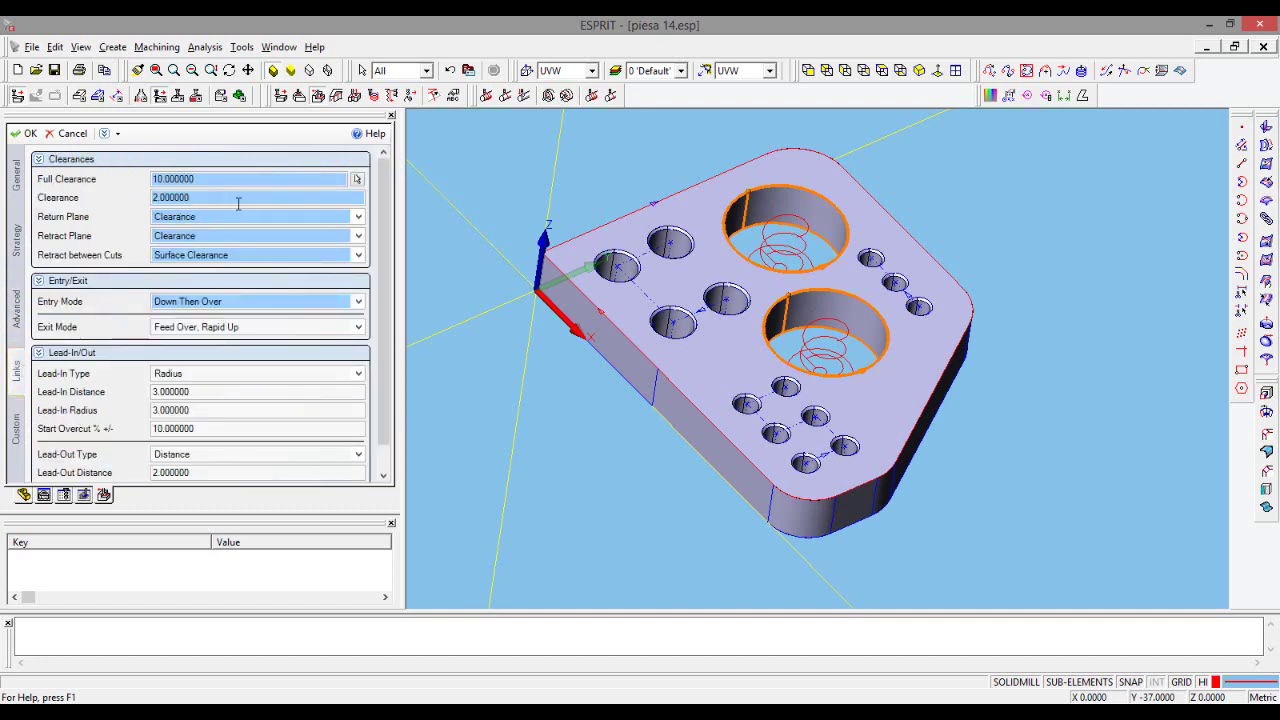
- Keep Down Then Over entry and Feed Over, Rapid Up exit, use a Radius lead-out, and create the operation
click(224, 305)
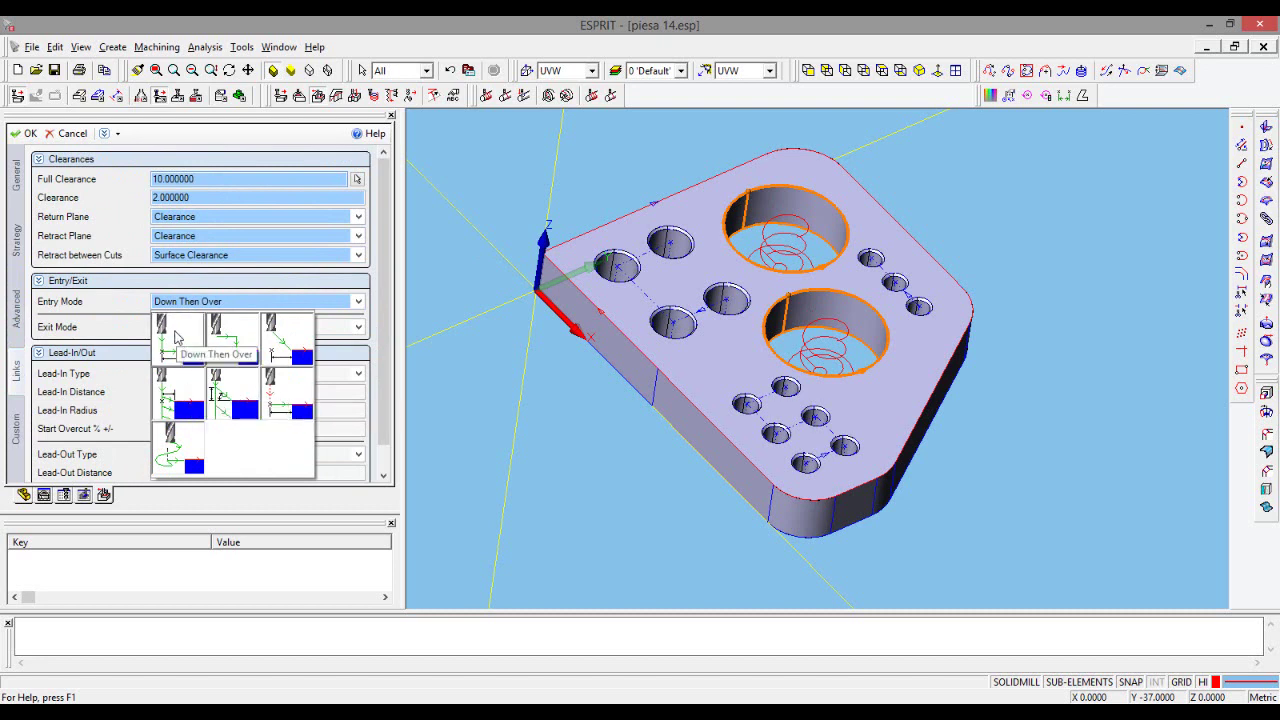
click(175, 337)
click(223, 330)
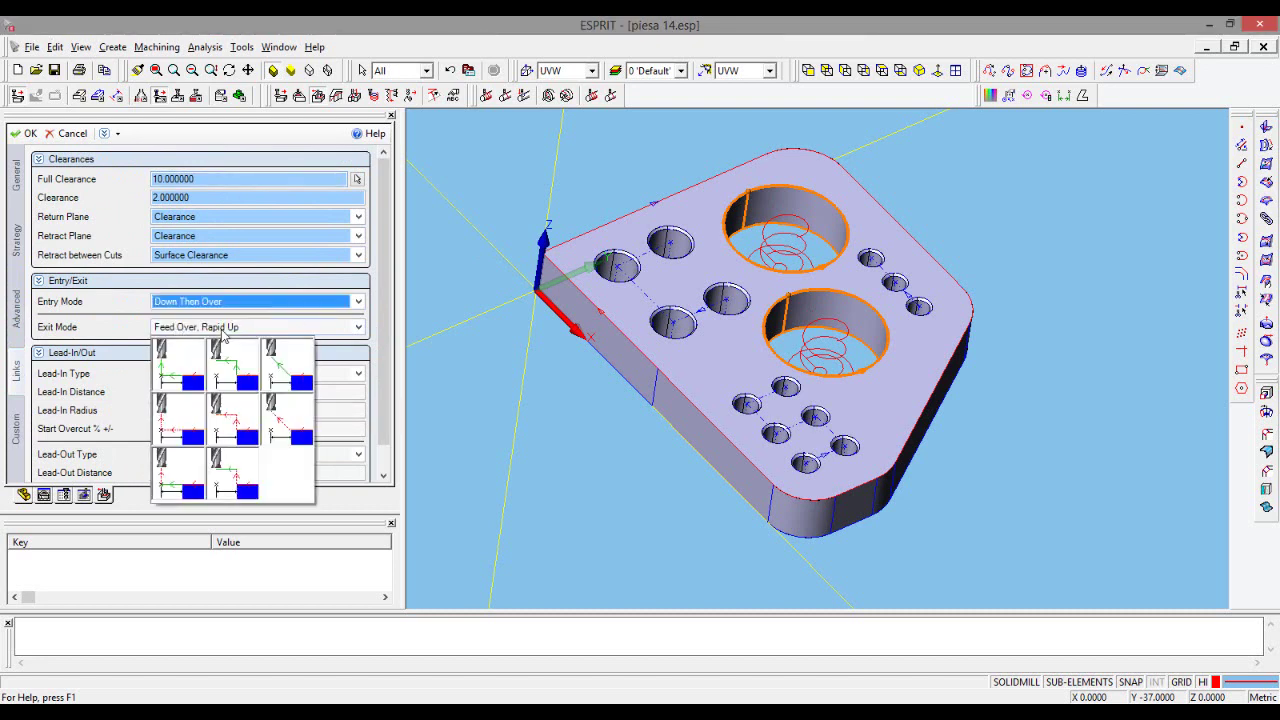
click(120, 331)
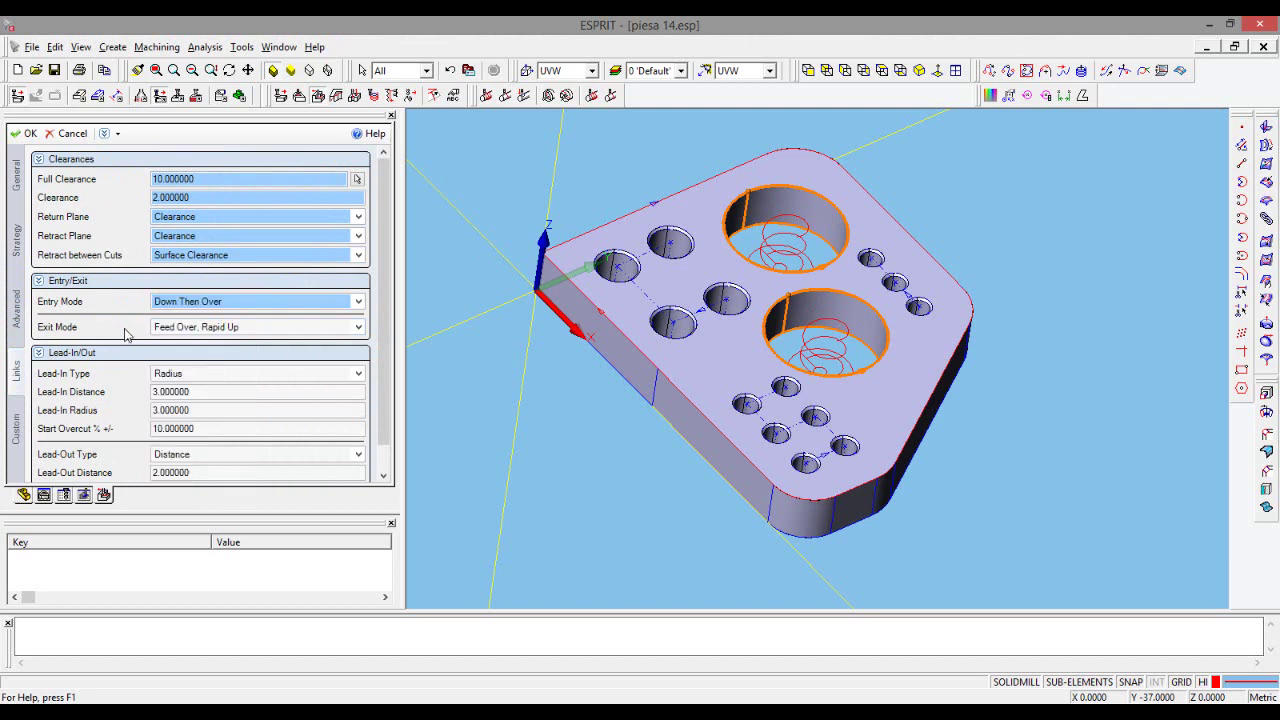
drag(388, 390, 386, 457)
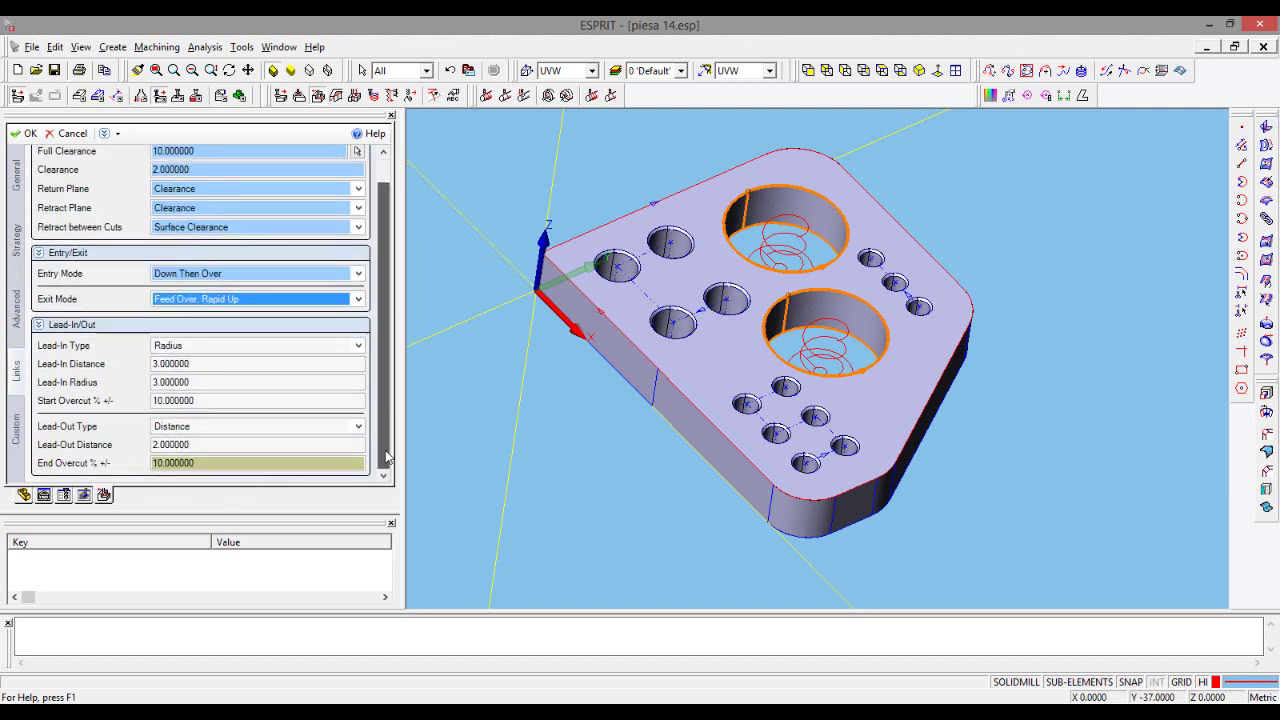
click(208, 461)
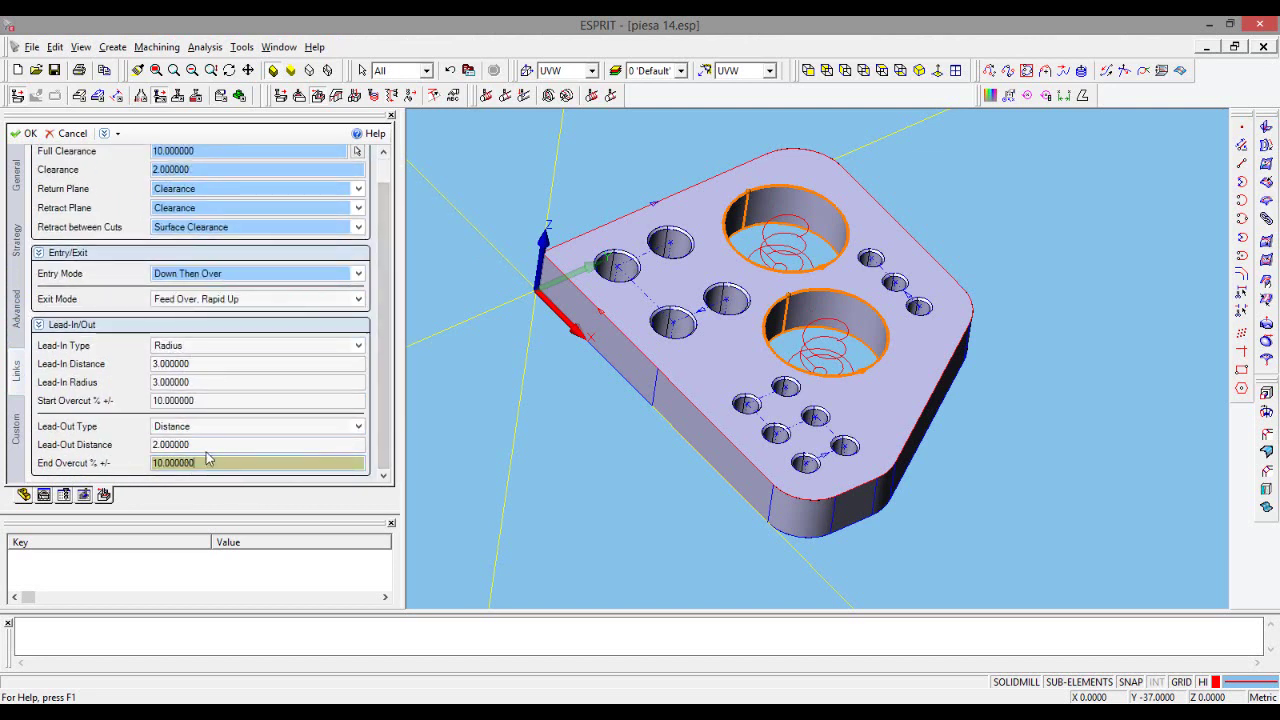
click(250, 428)
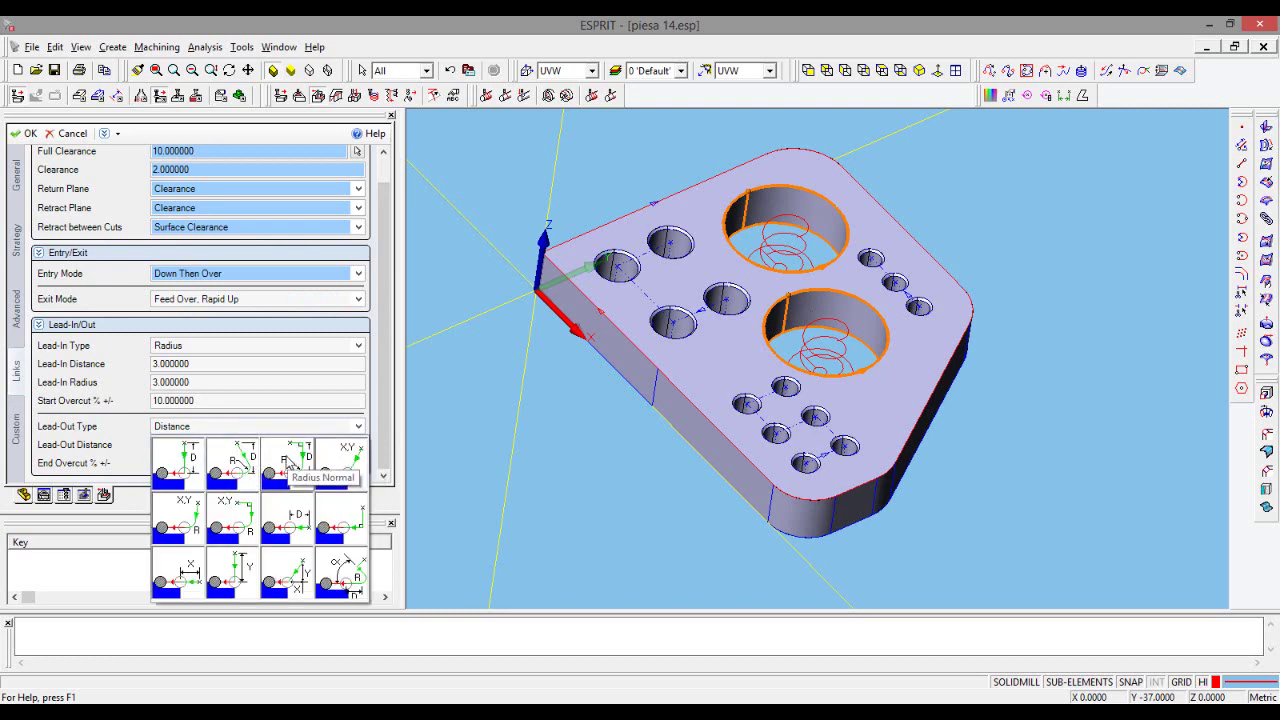
click(232, 462)
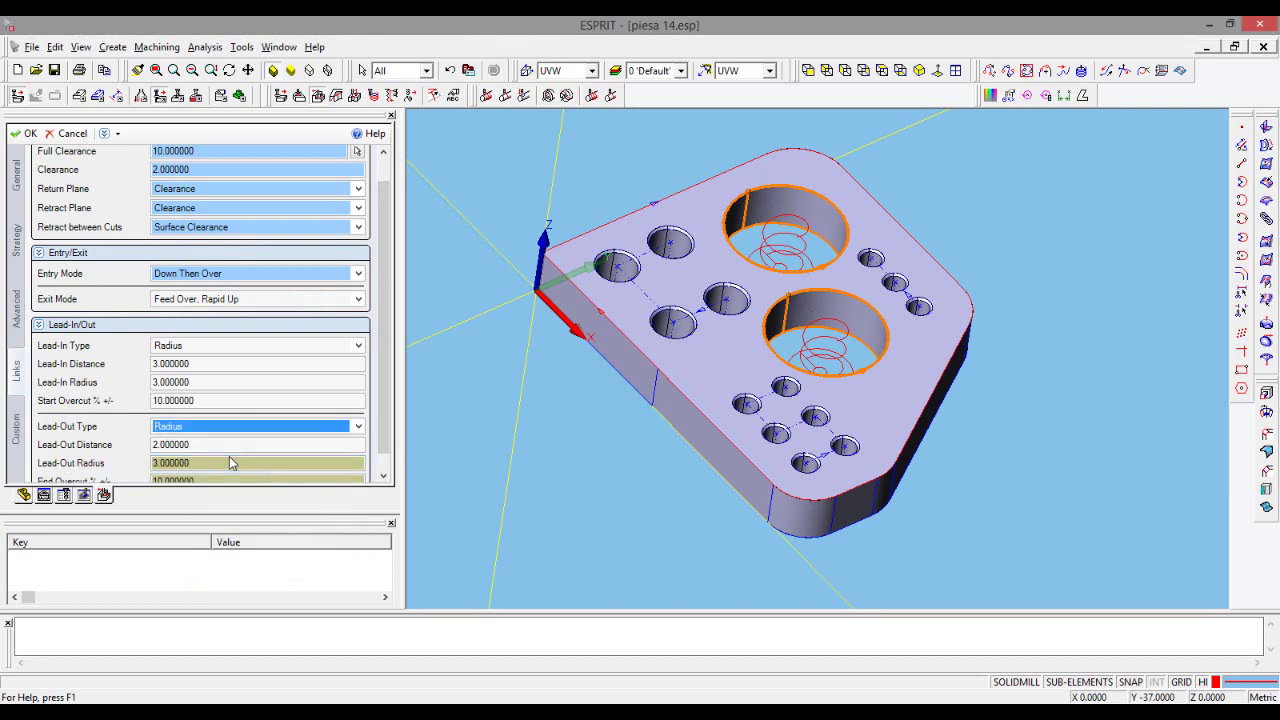
drag(386, 408, 386, 463)
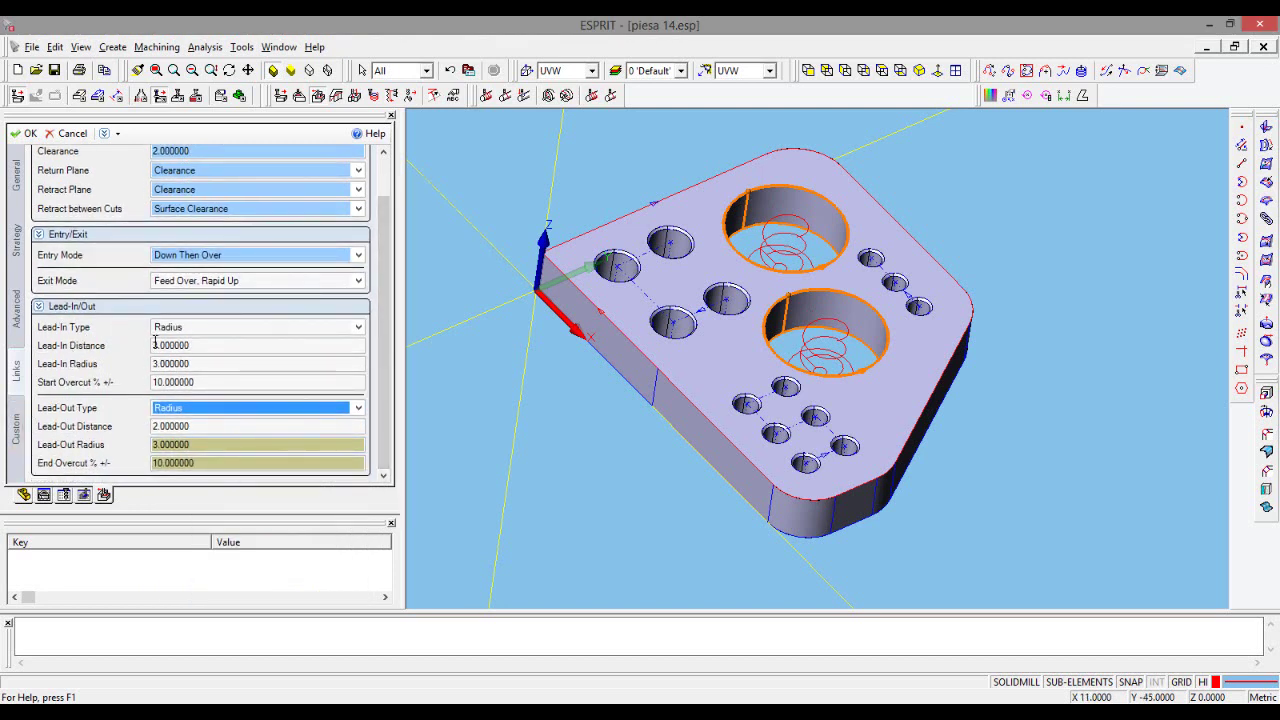
click(26, 133)
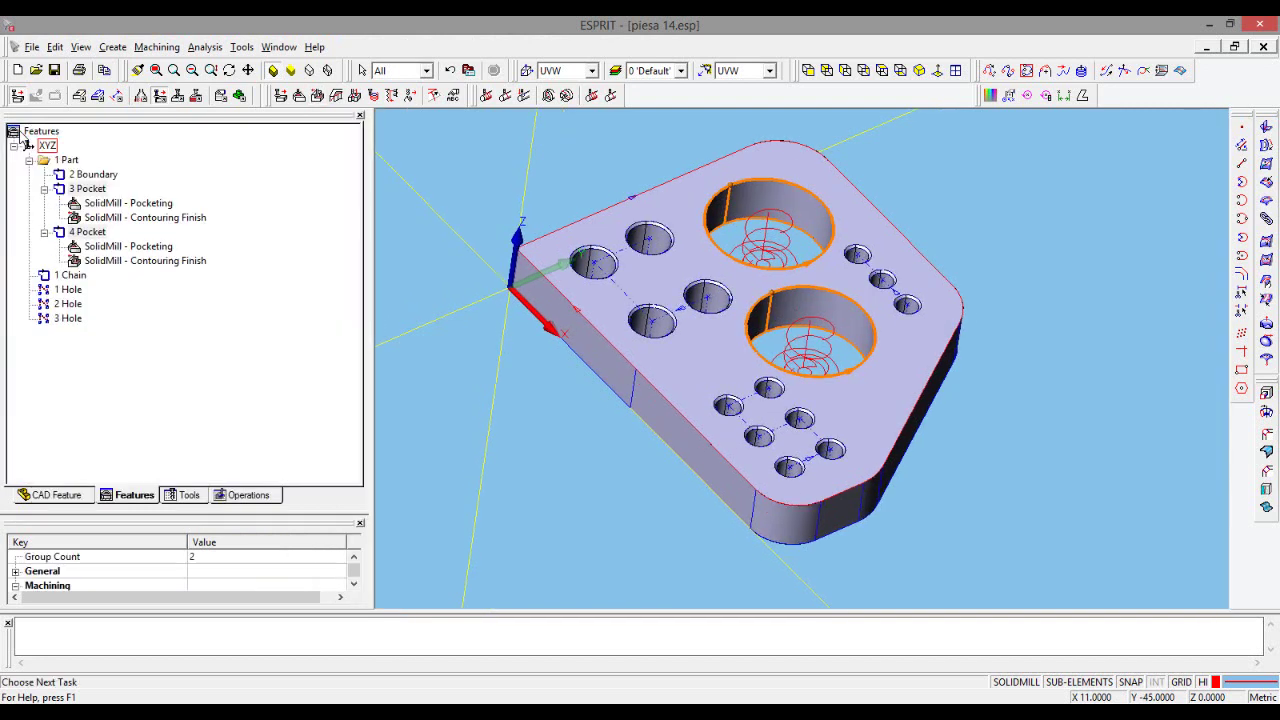
click(158, 218)
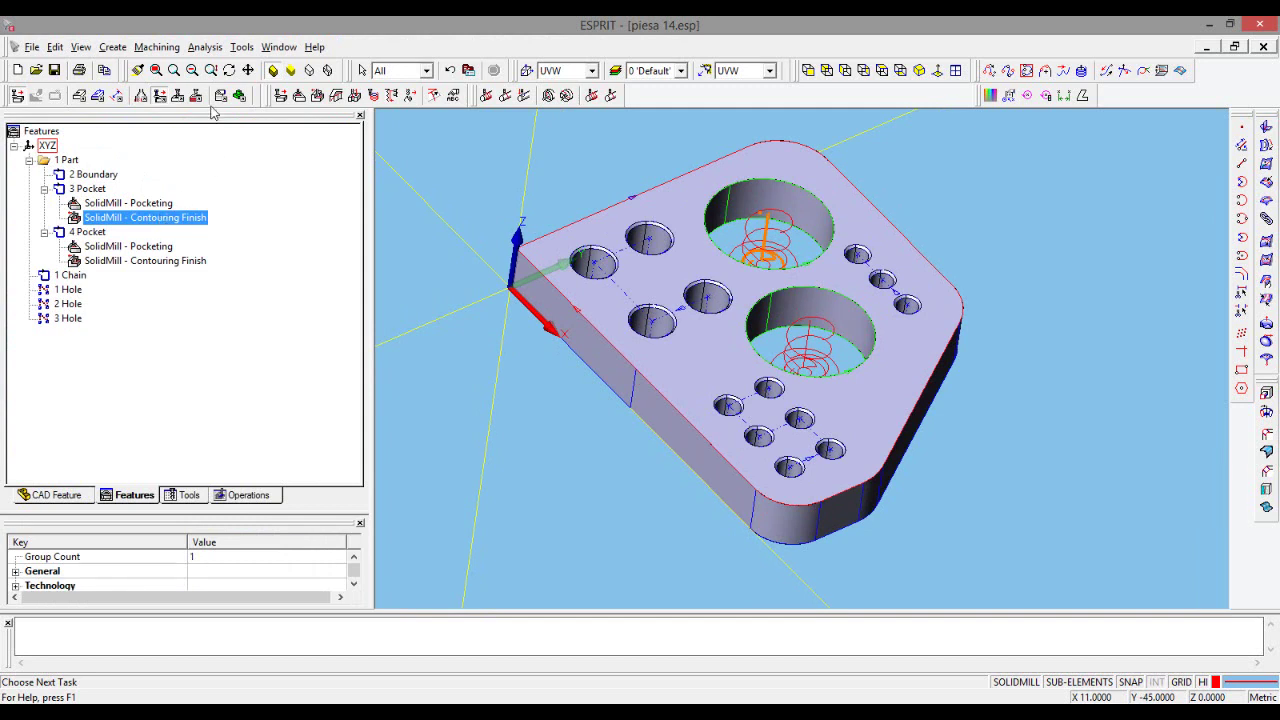
click(150, 204)
click(143, 247)
click(144, 262)
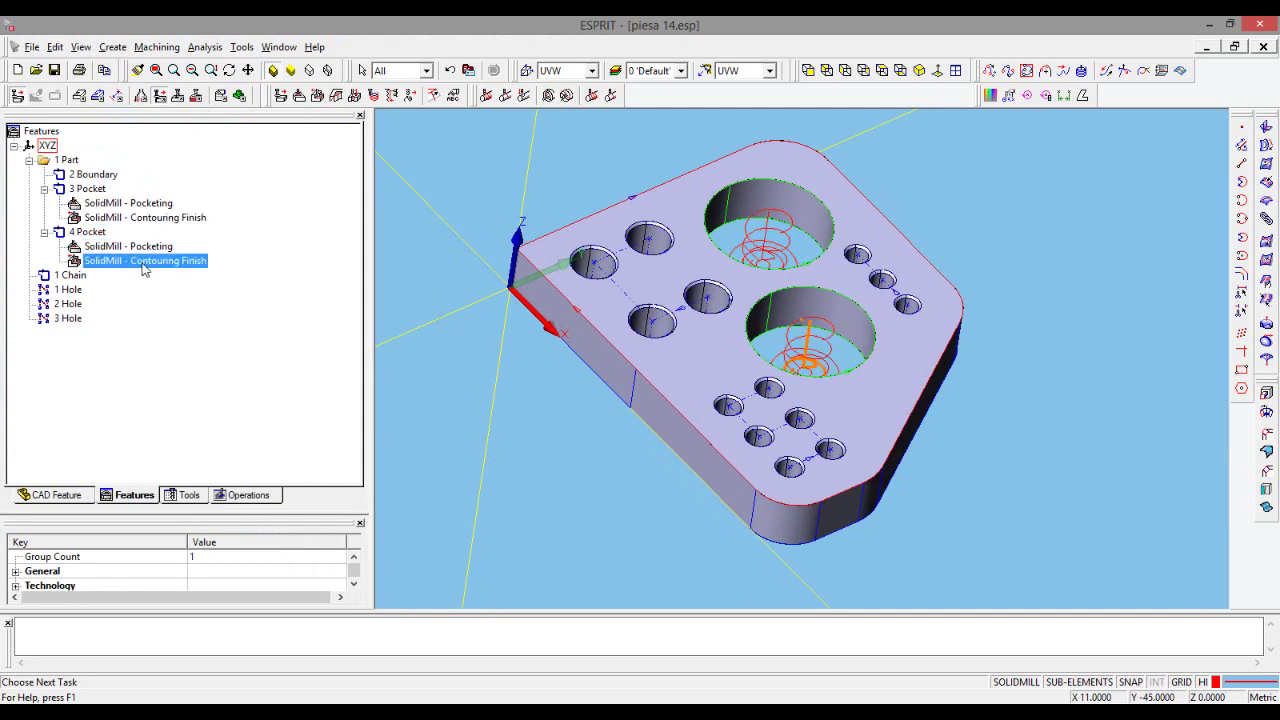
click(245, 496)
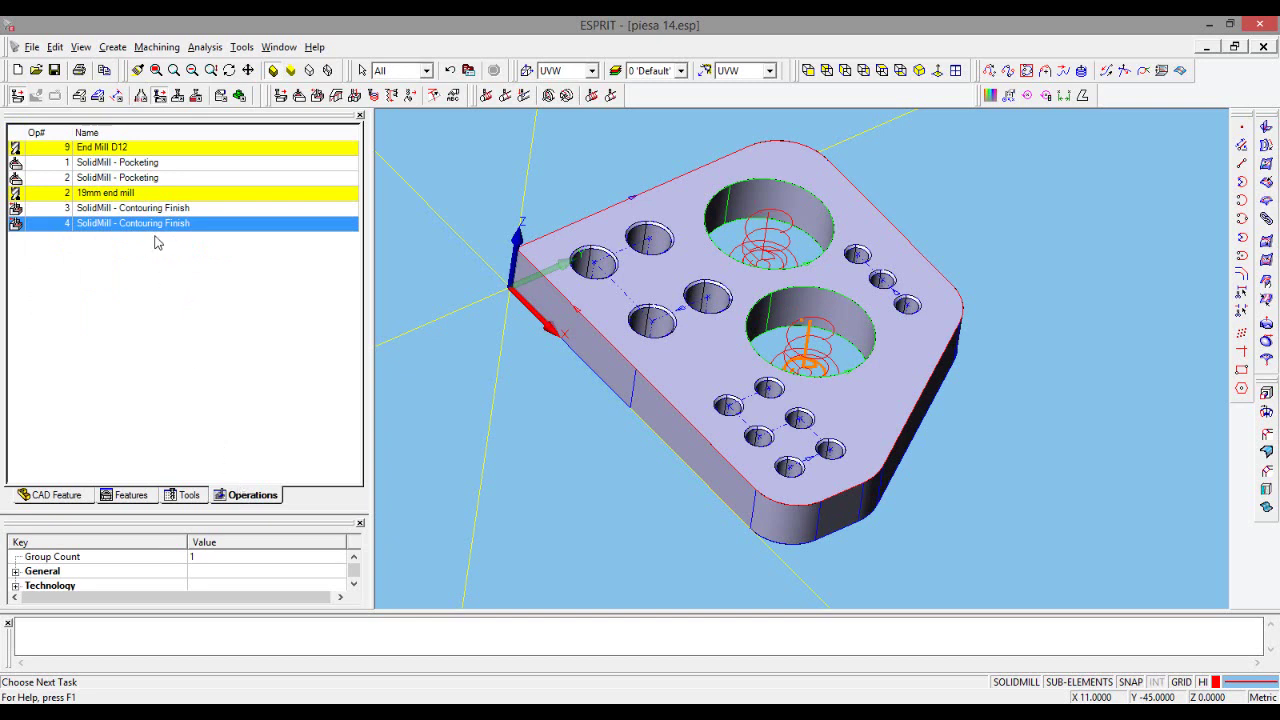
click(106, 194)
click(240, 95)
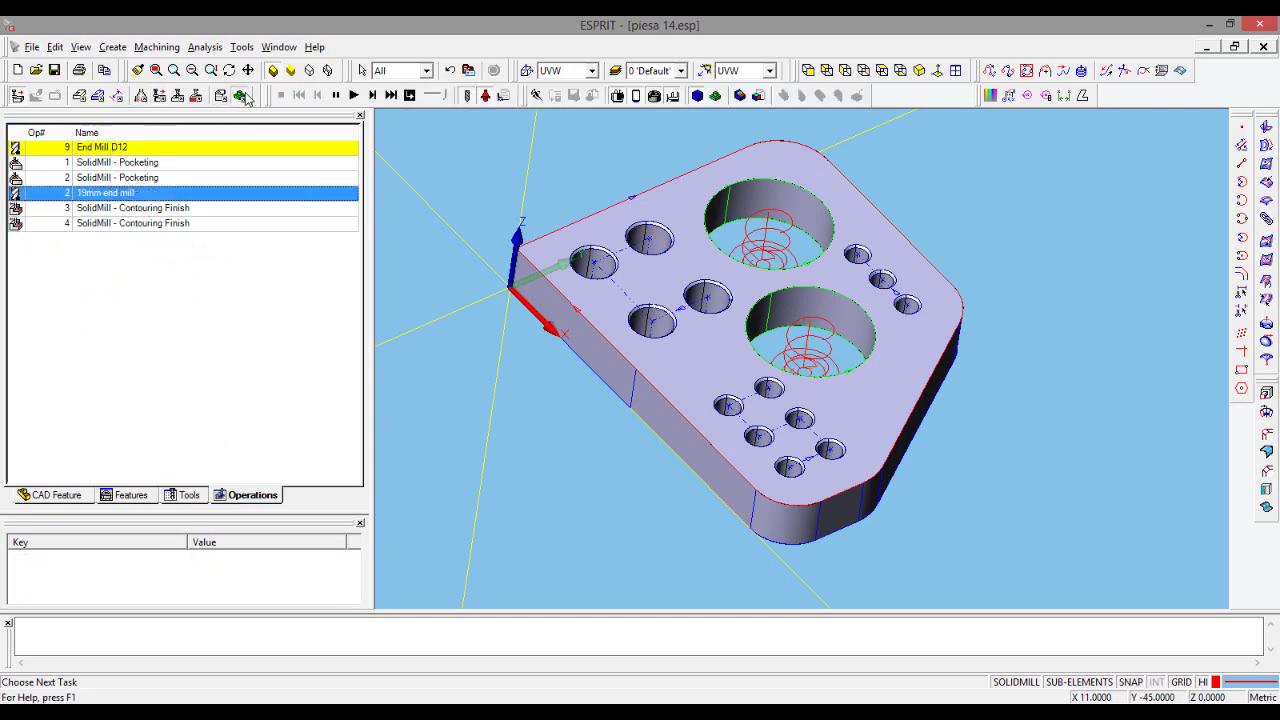
click(353, 95)
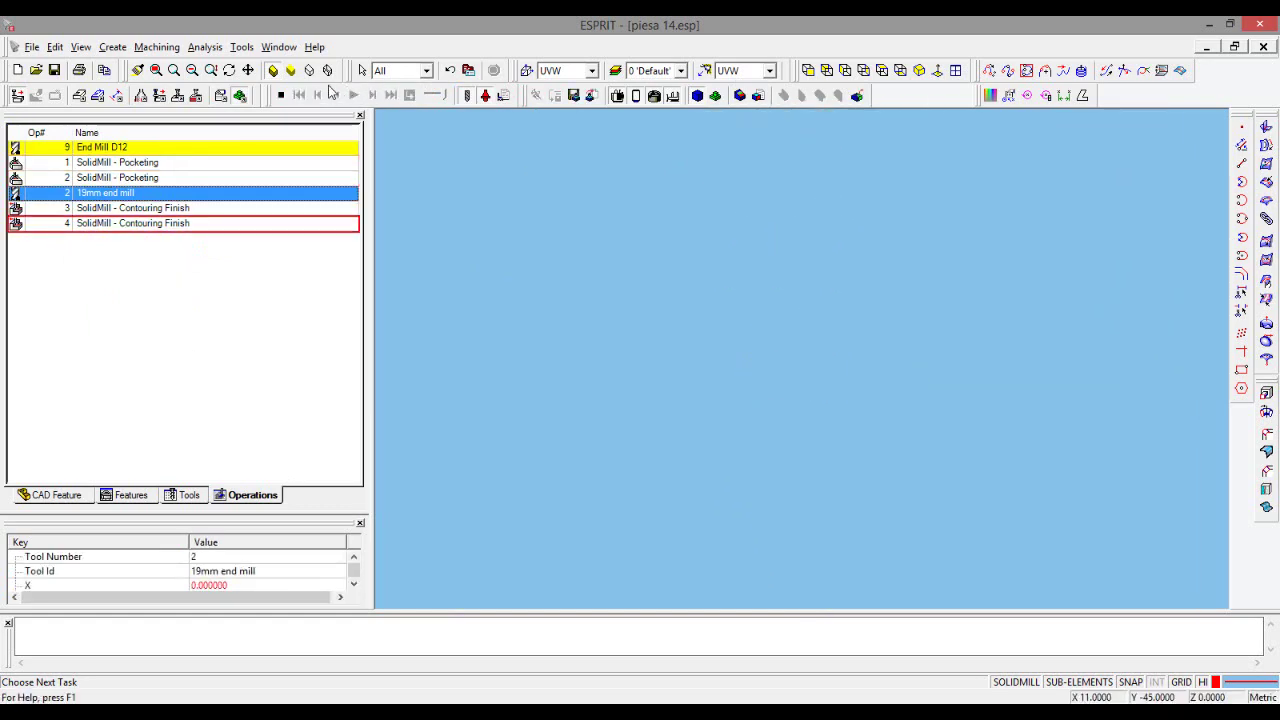
click(281, 95)
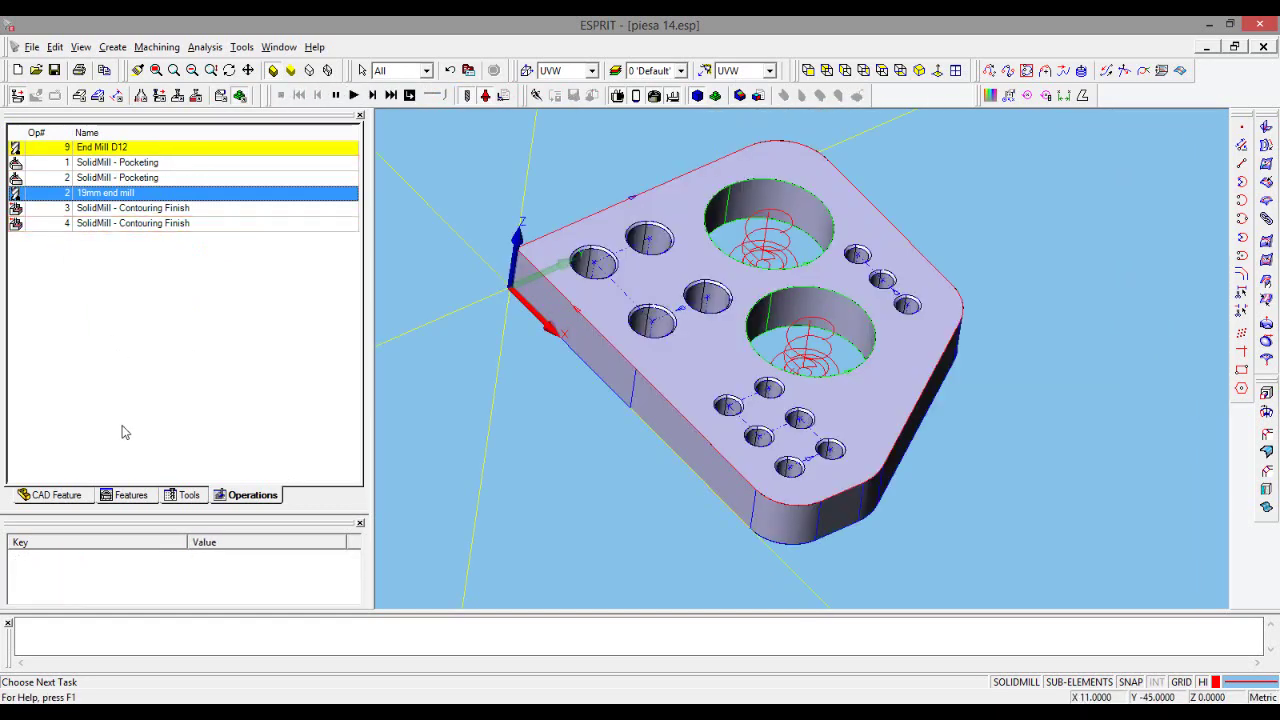
click(132, 495)
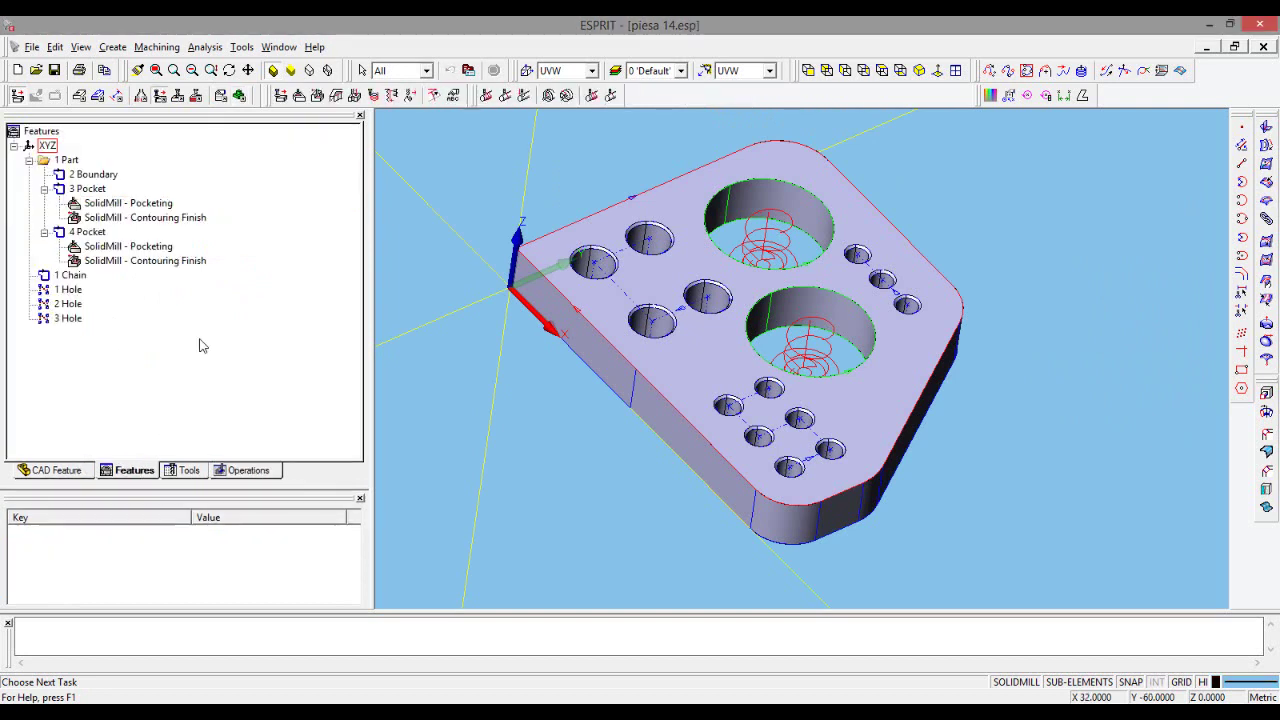
- Check the depth (11.5) and diameters (9.5, 5.5, 4.917) of 1 Hole, 2 Hole and 3 Hole
click(70, 290)
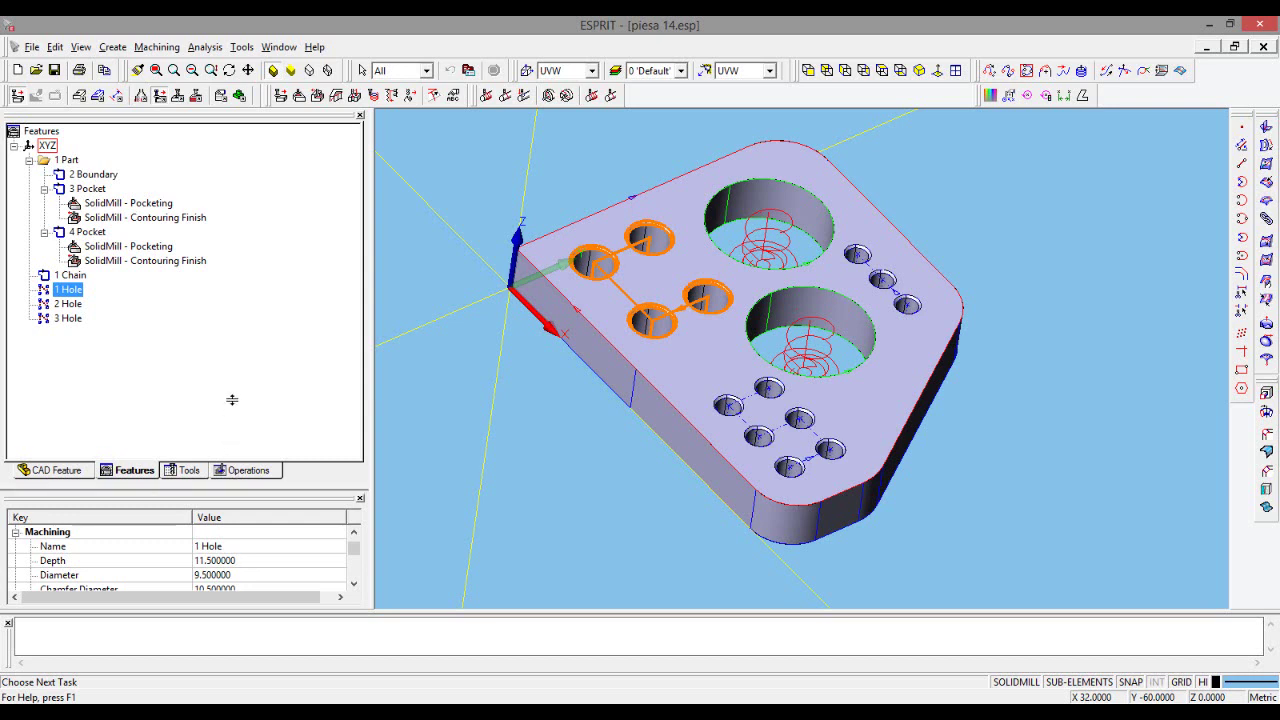
drag(232, 400, 244, 336)
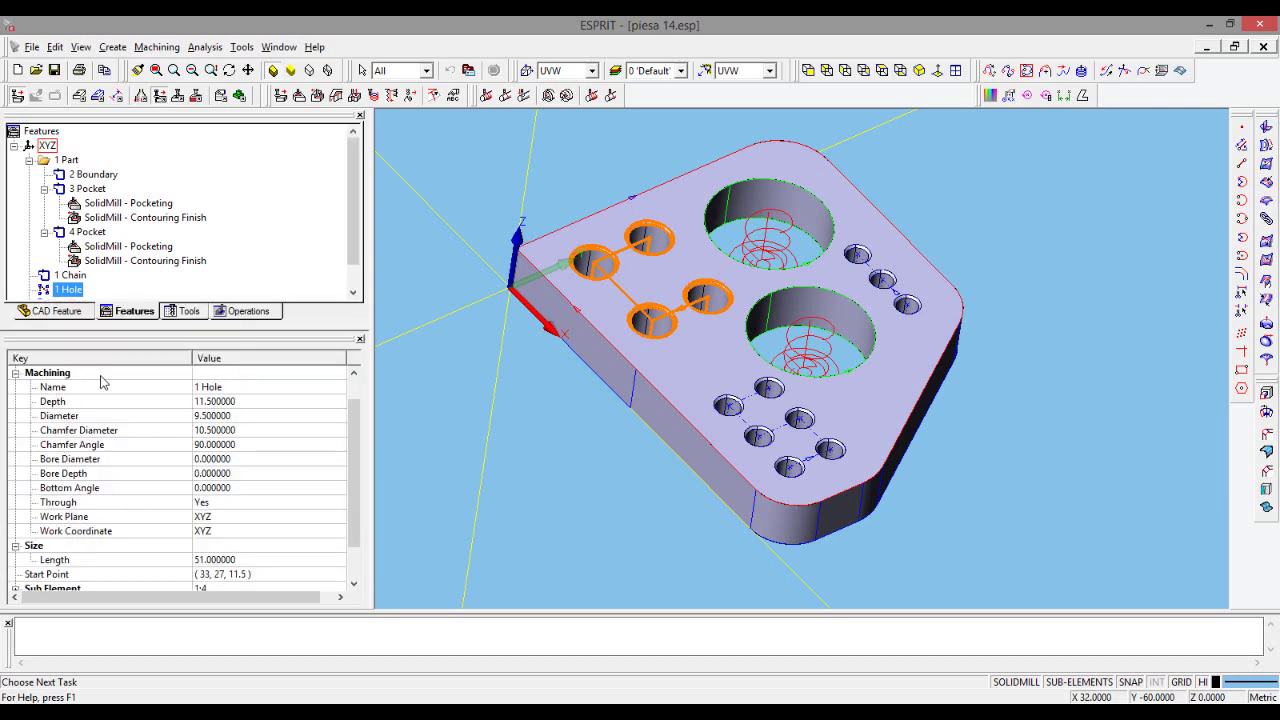
click(226, 401)
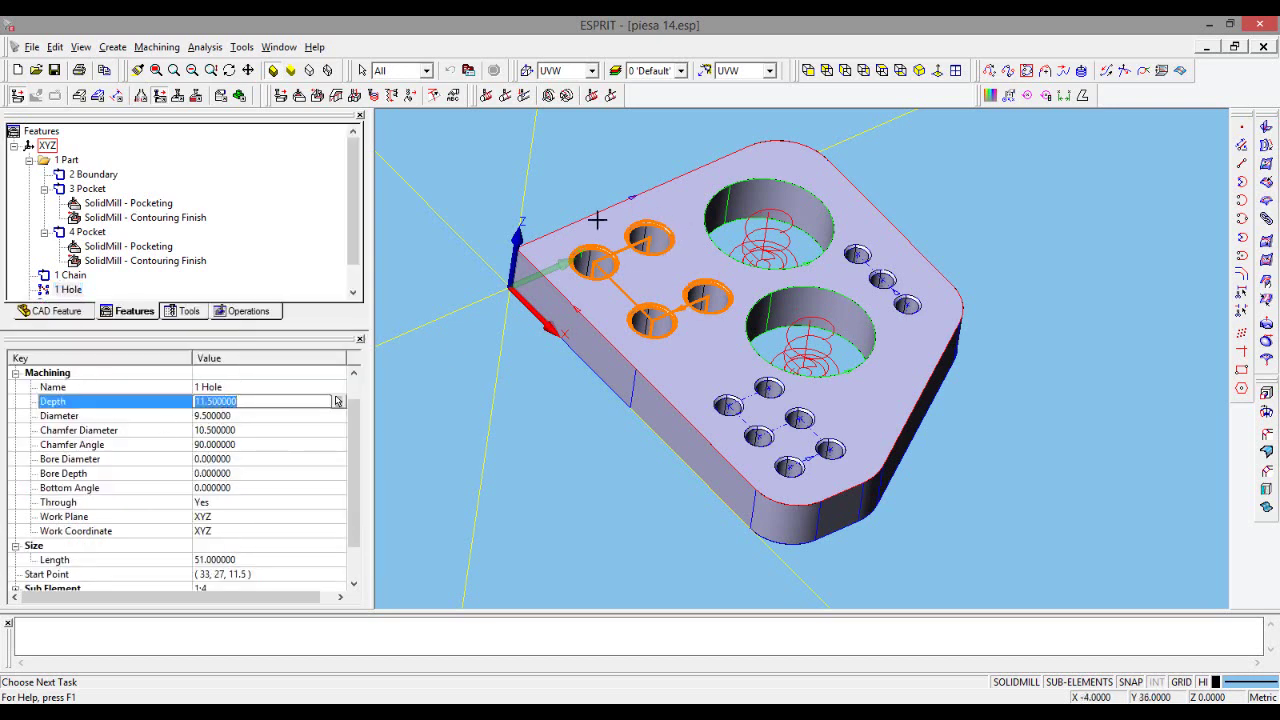
click(236, 416)
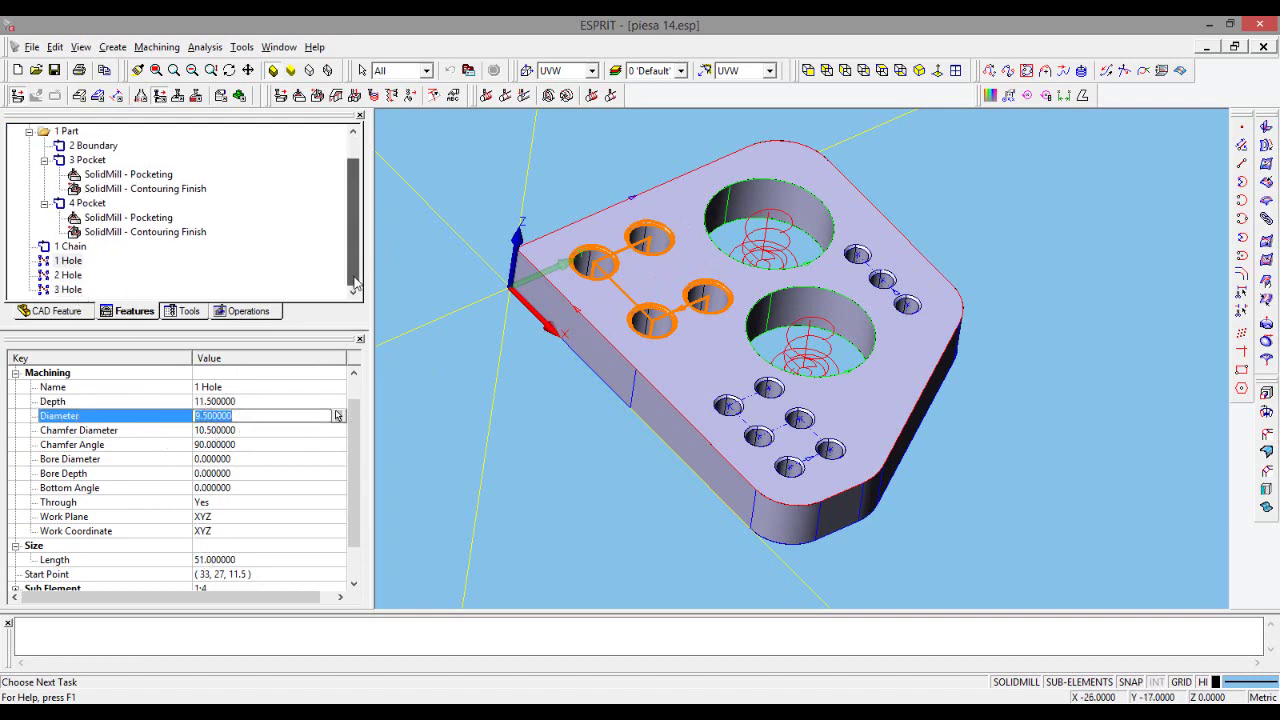
scroll(358, 240, down, 1)
click(68, 275)
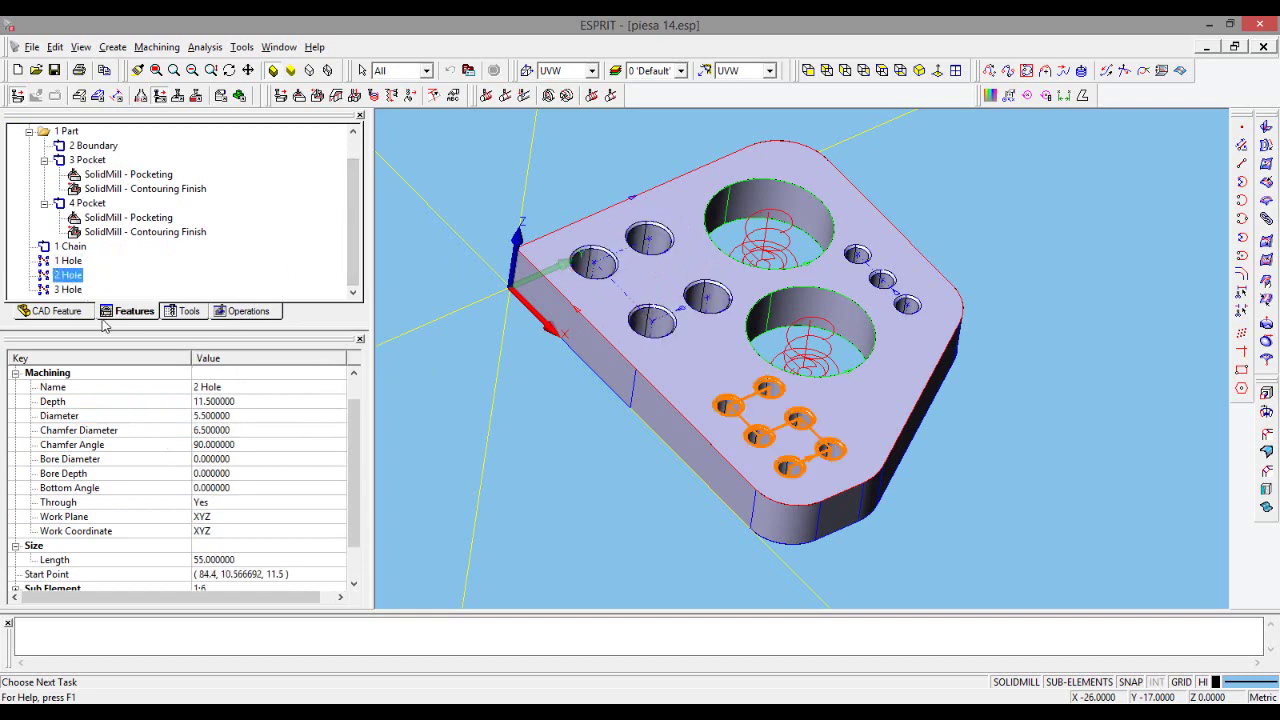
click(206, 416)
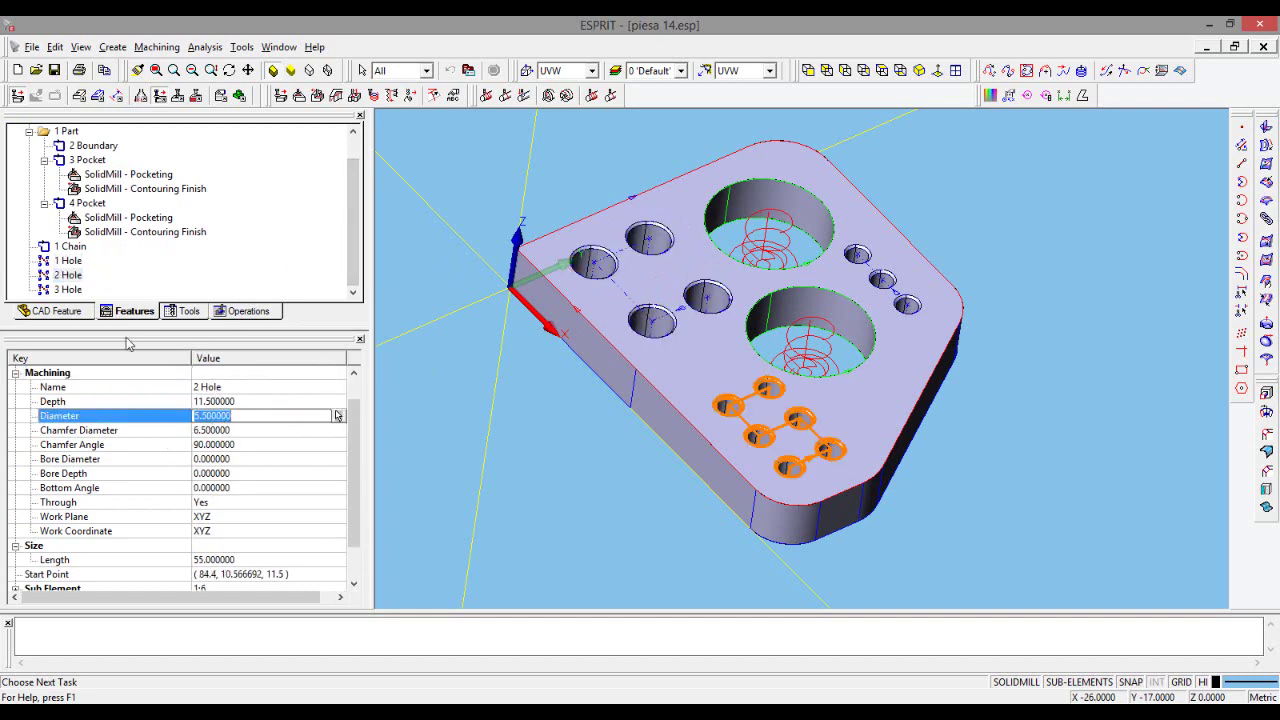
click(77, 289)
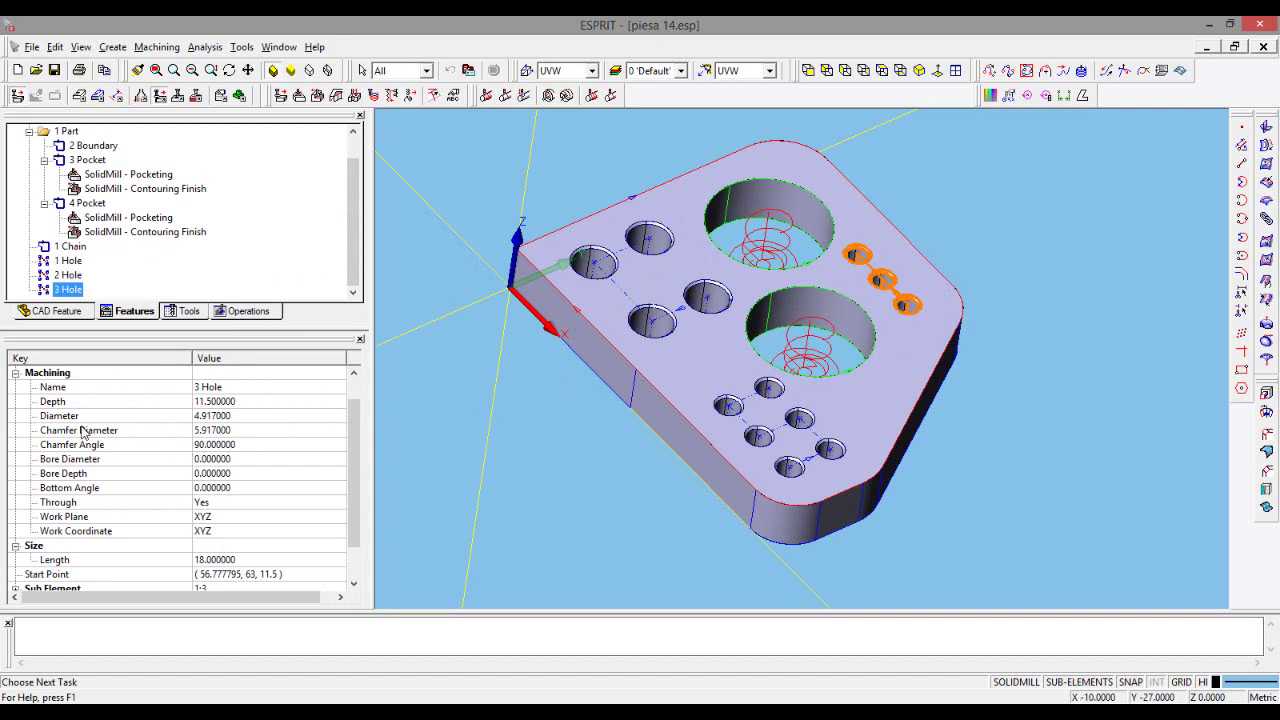
click(218, 418)
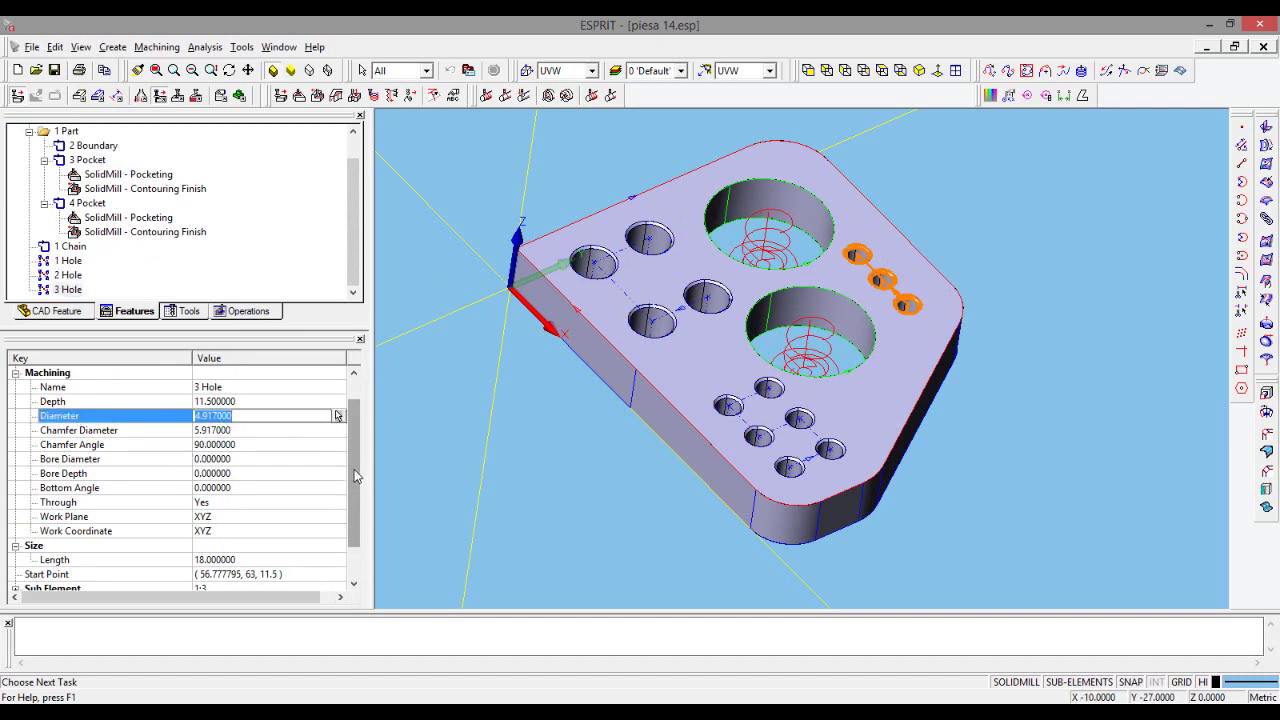
scroll(354, 476, up, 2)
scroll(354, 476, down, 2)
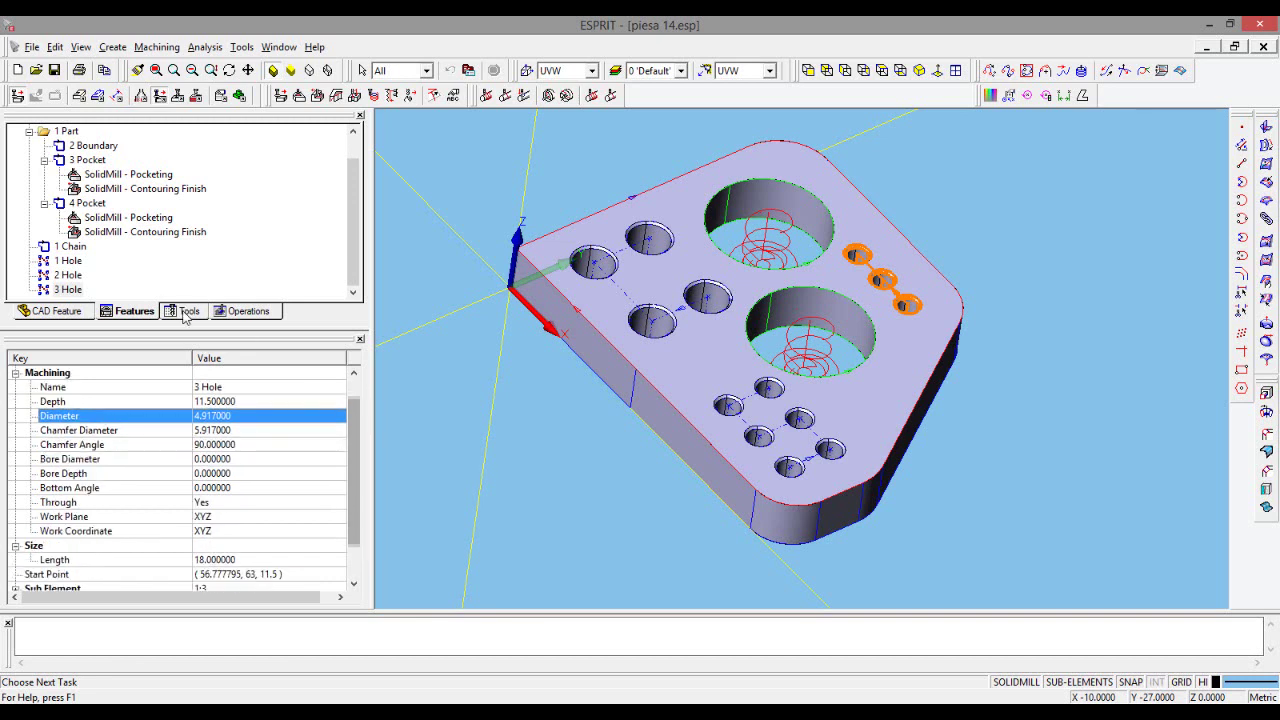
- Create a new milling drill tool named 4.5mm drill
click(191, 316)
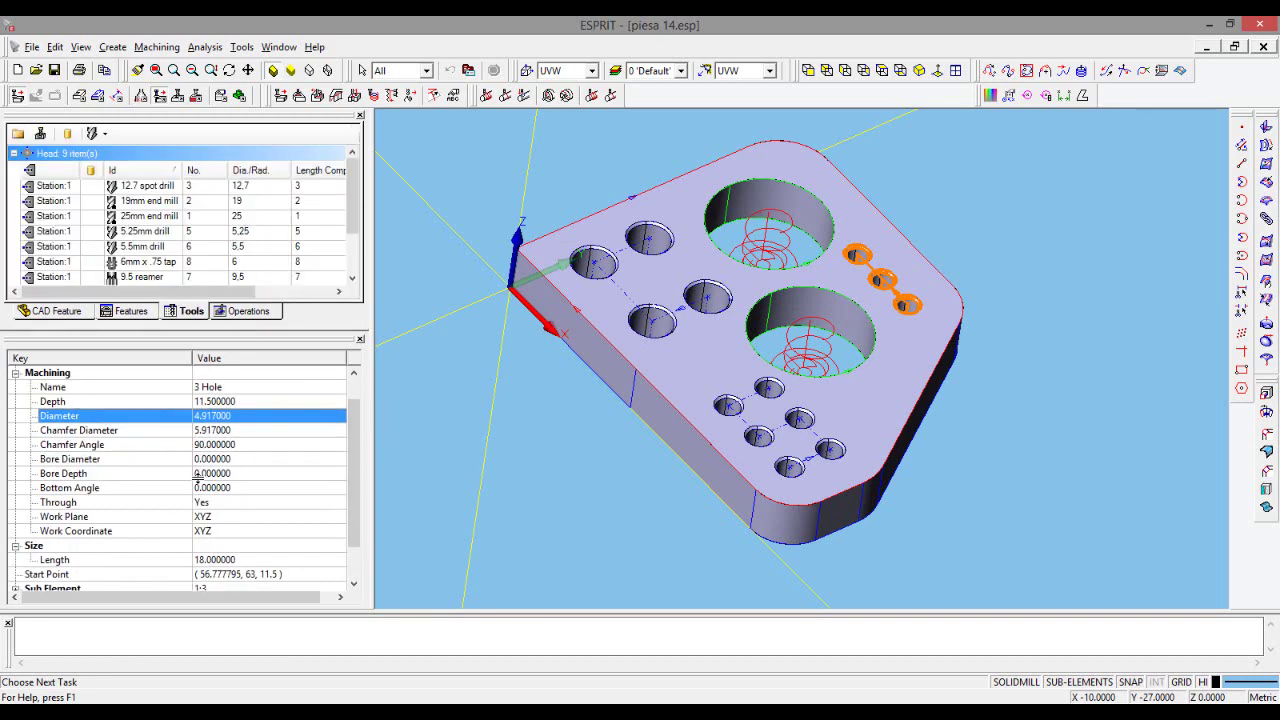
drag(197, 476, 197, 480)
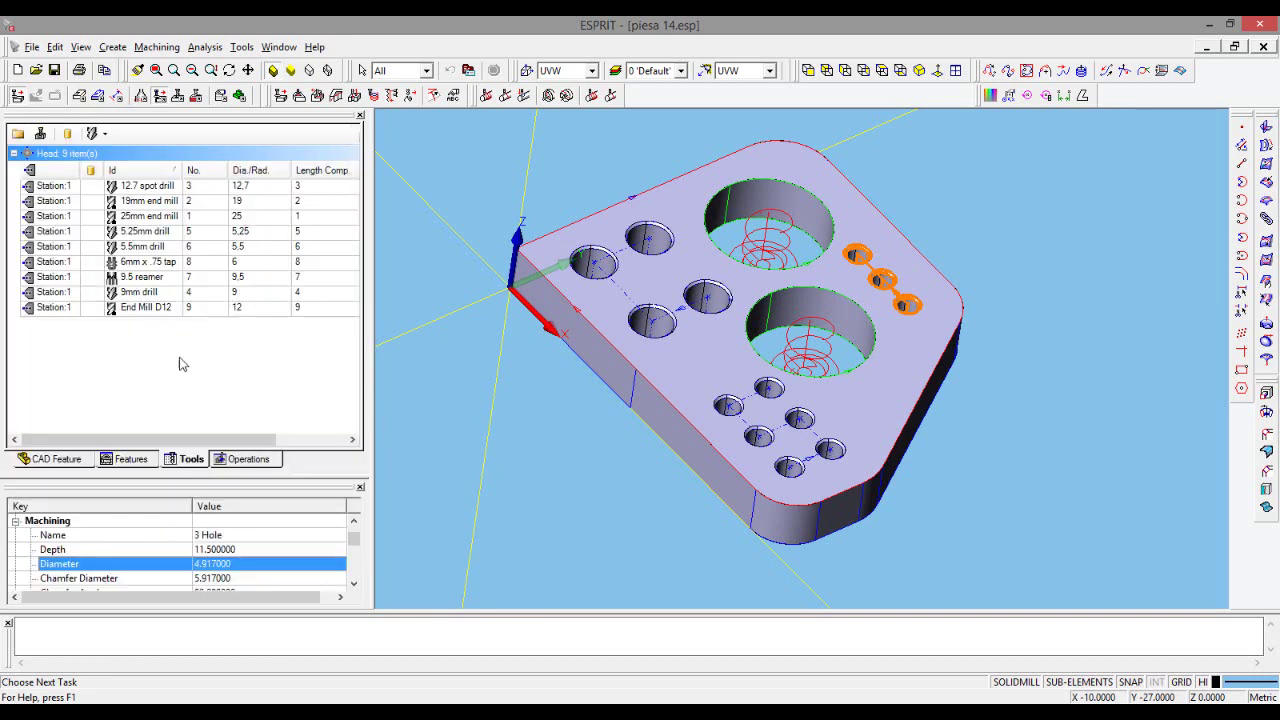
click(107, 136)
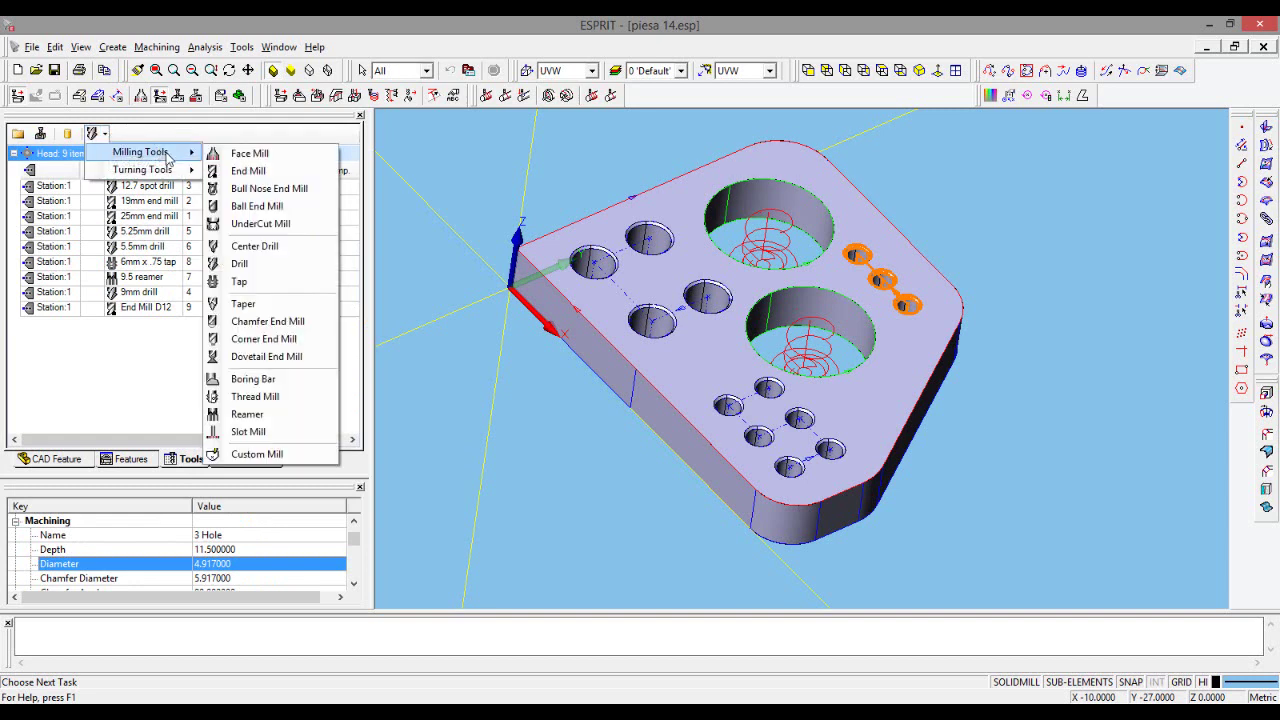
mouse_move(140, 152)
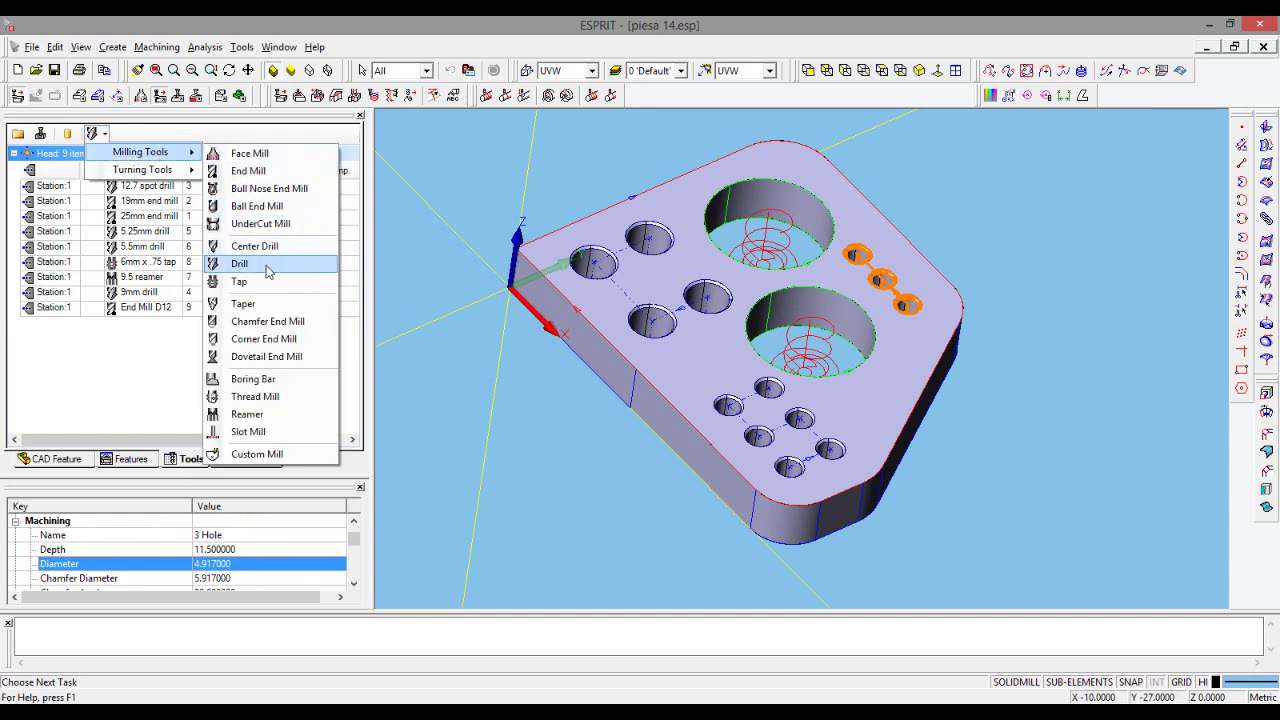
click(266, 266)
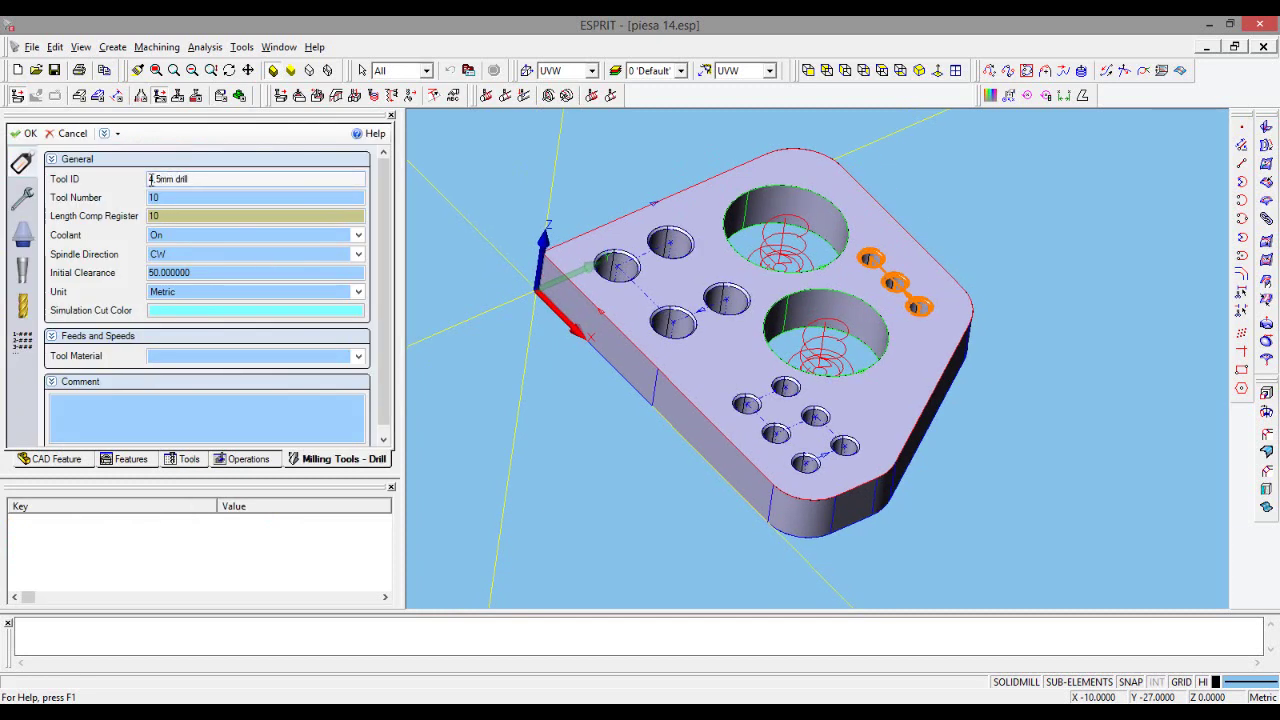
double_click(198, 183)
click(205, 183)
- Mount the drill on the Head turret with Z+ axis orientation
click(22, 197)
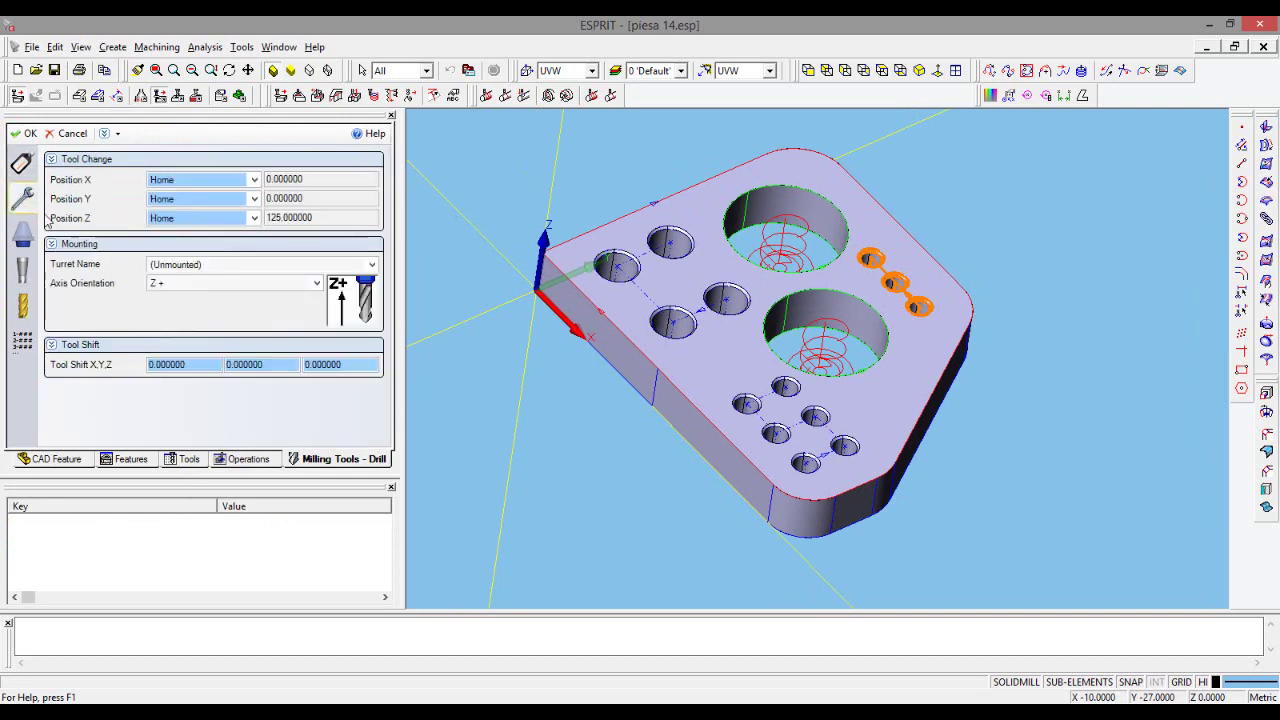
click(205, 266)
click(194, 292)
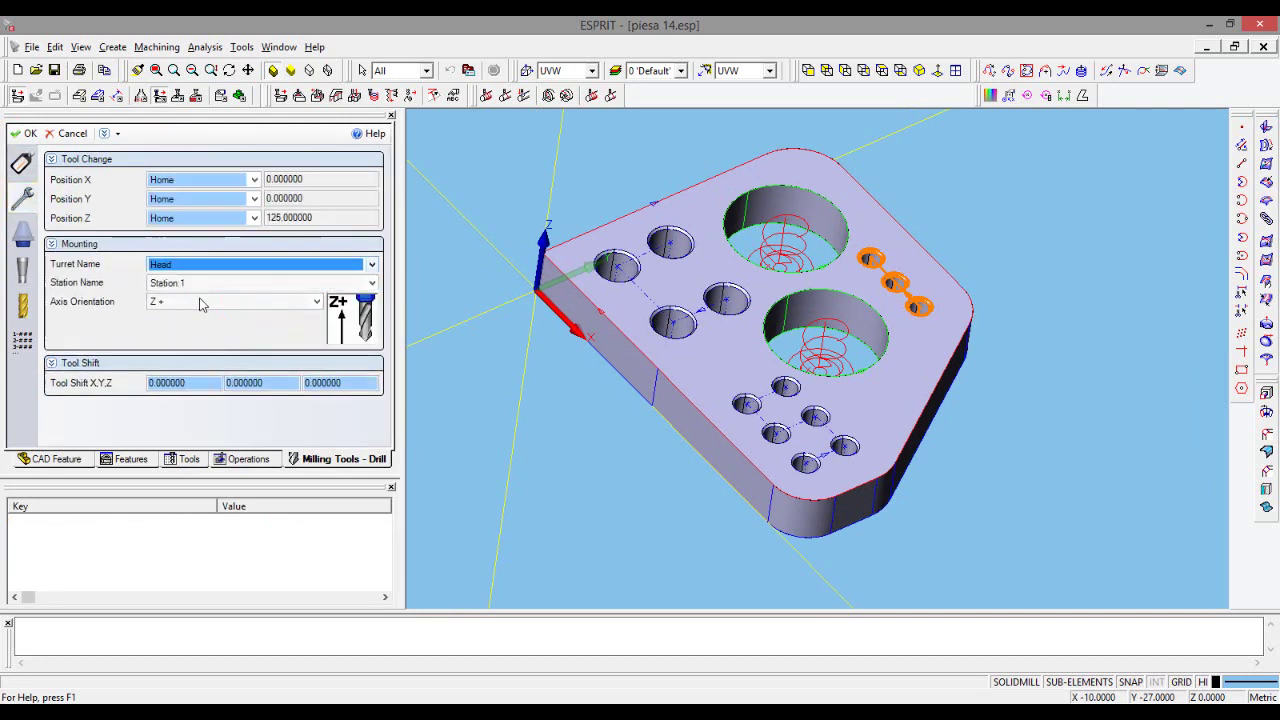
click(177, 303)
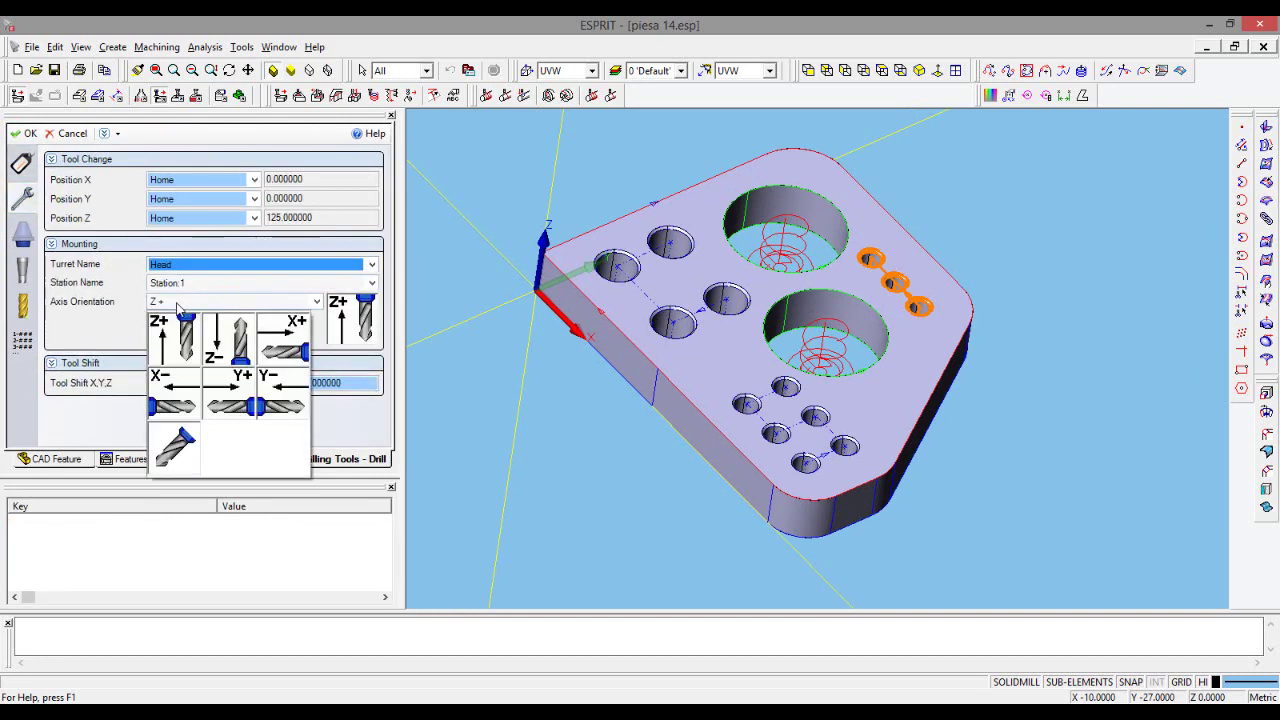
click(174, 360)
- Review the extension, shank and cutter dimensions, then save the drill as tool 10
click(22, 234)
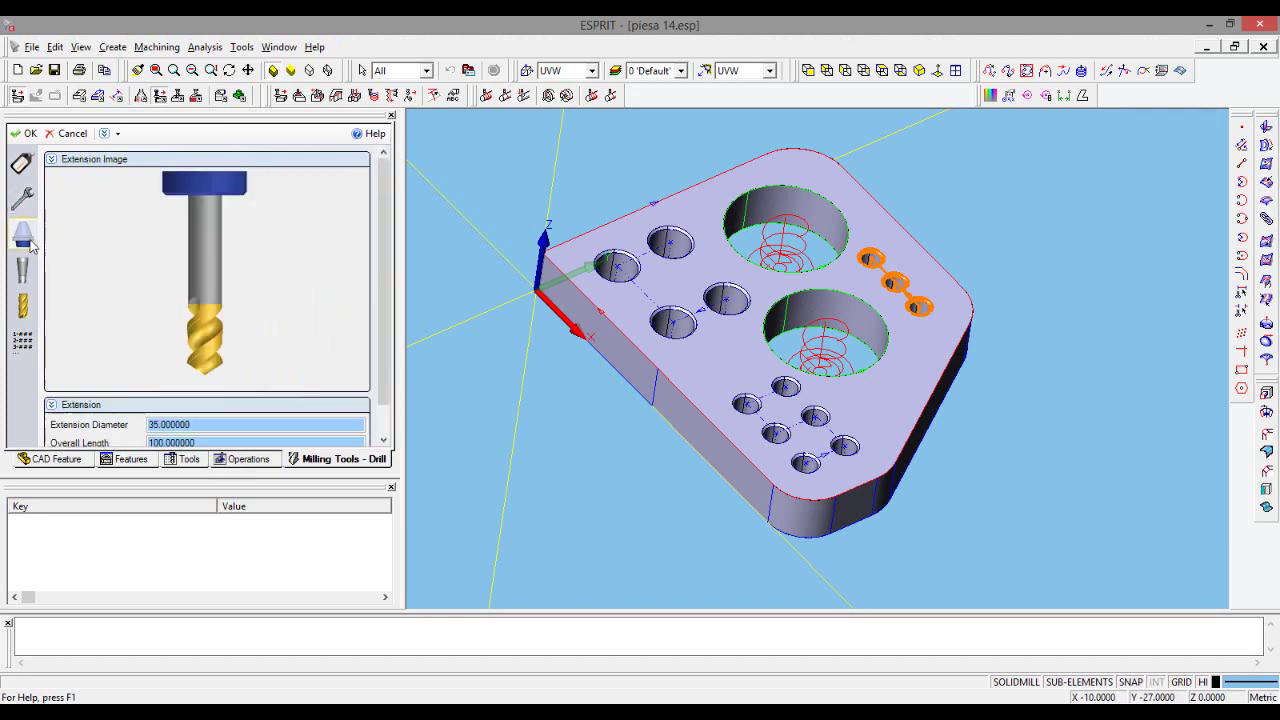
scroll(395, 340, down, 2)
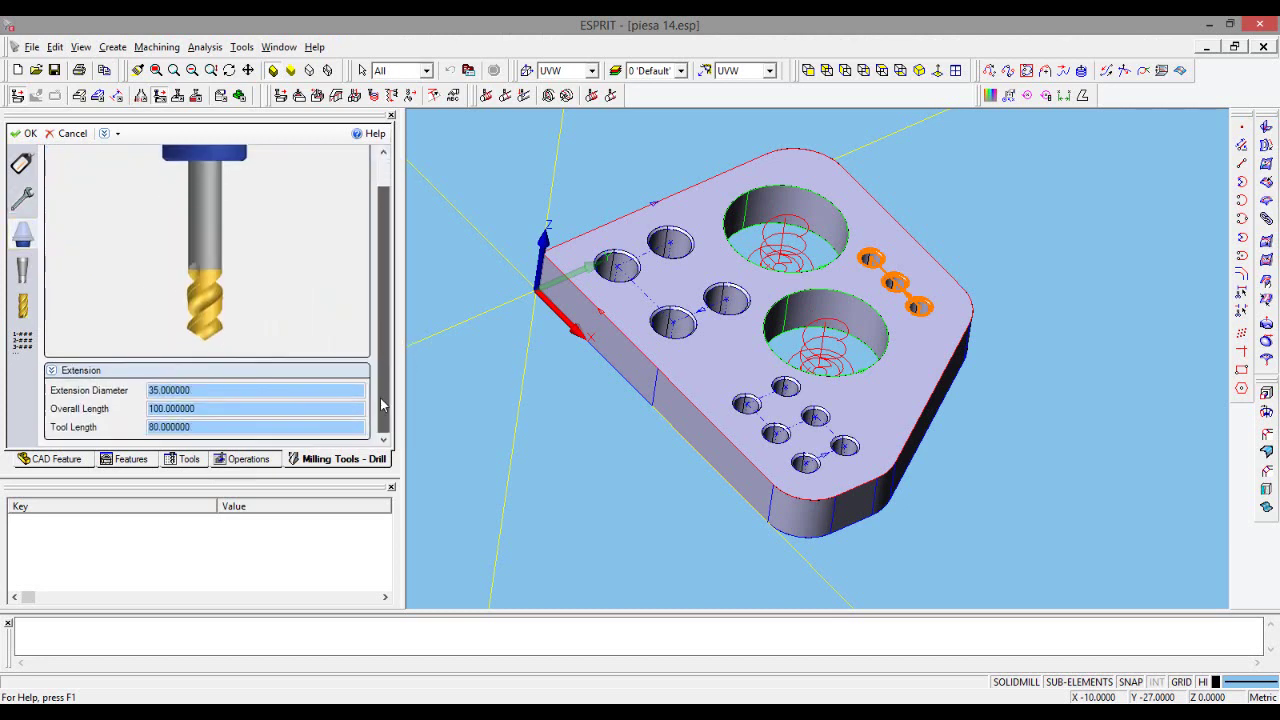
click(24, 280)
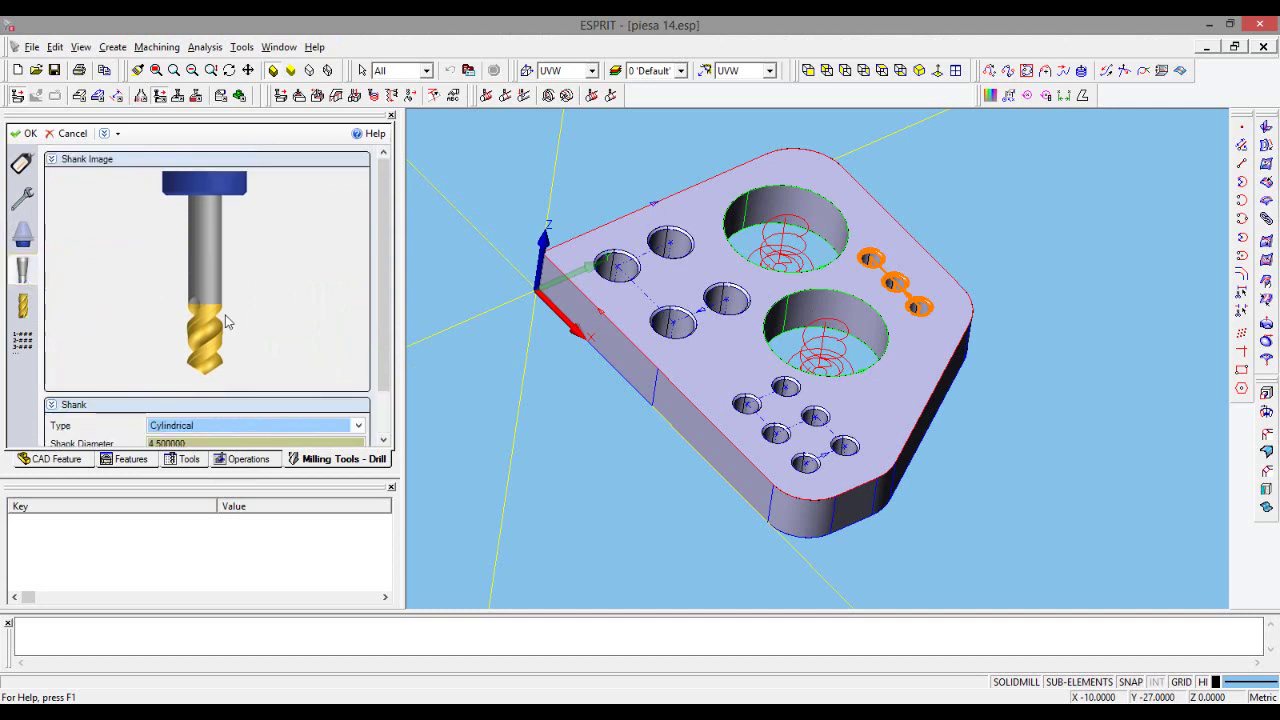
scroll(396, 380, down, 2)
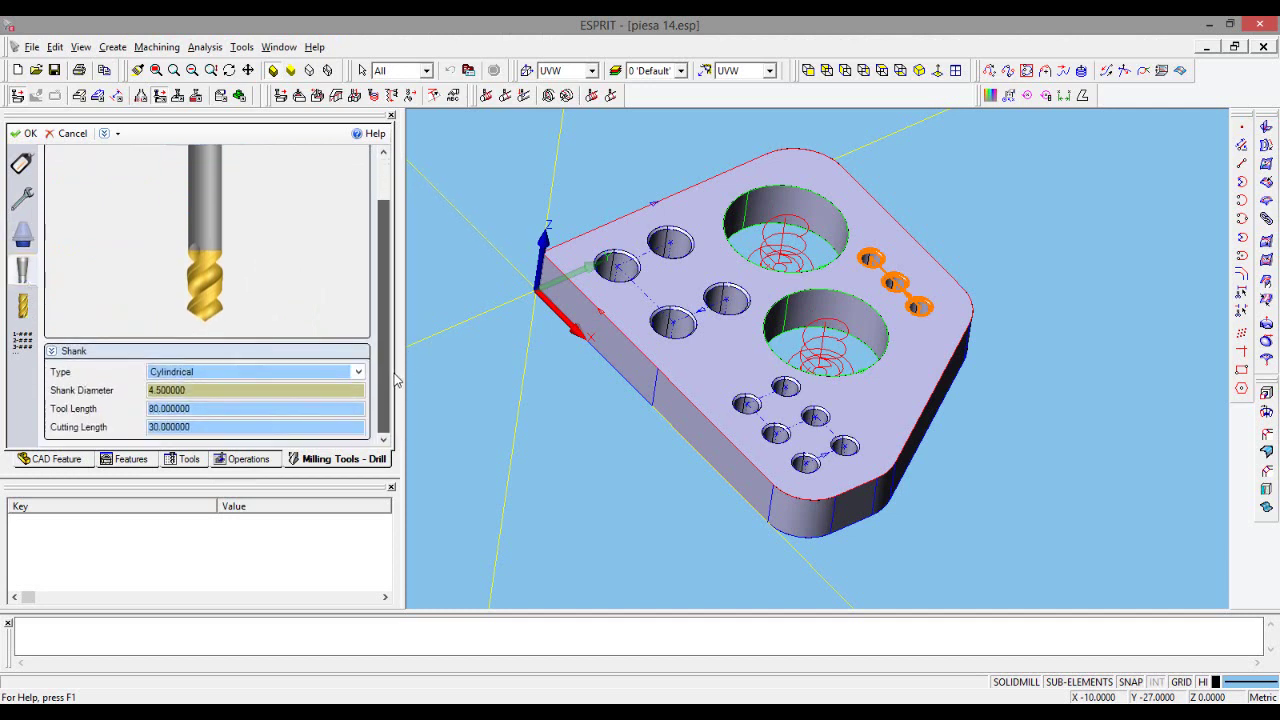
click(224, 390)
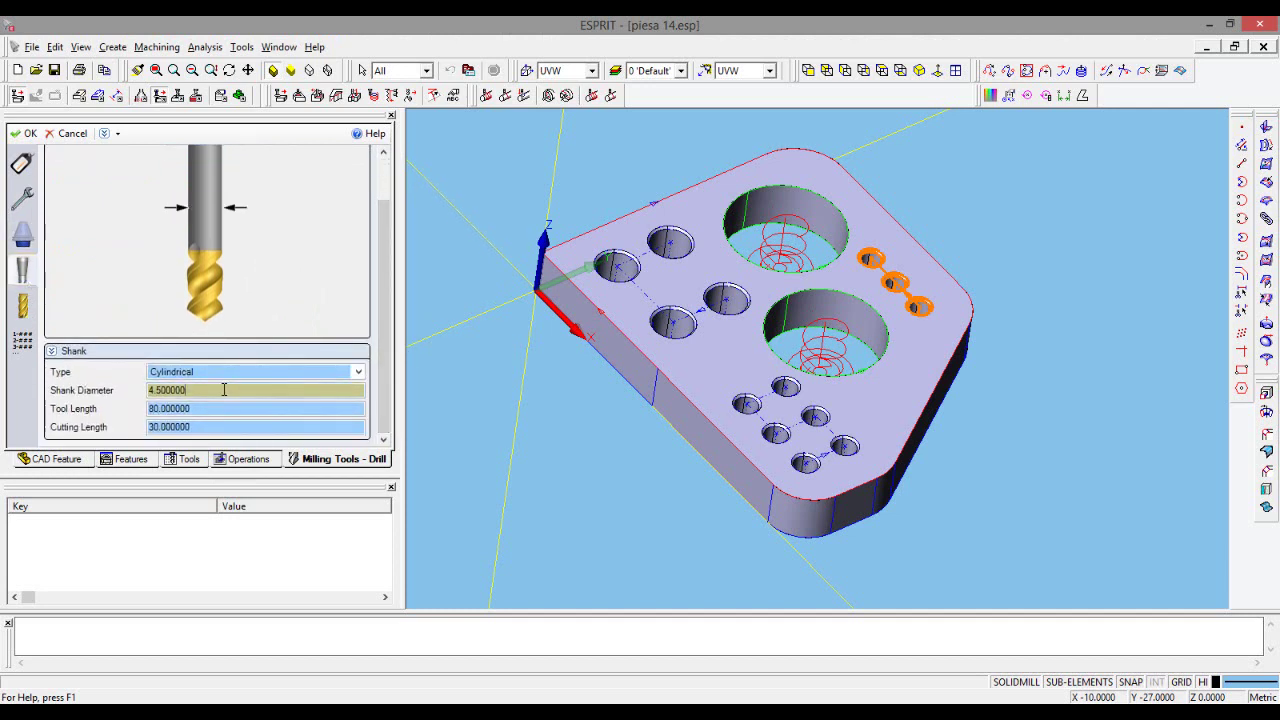
click(24, 310)
drag(385, 338, 381, 413)
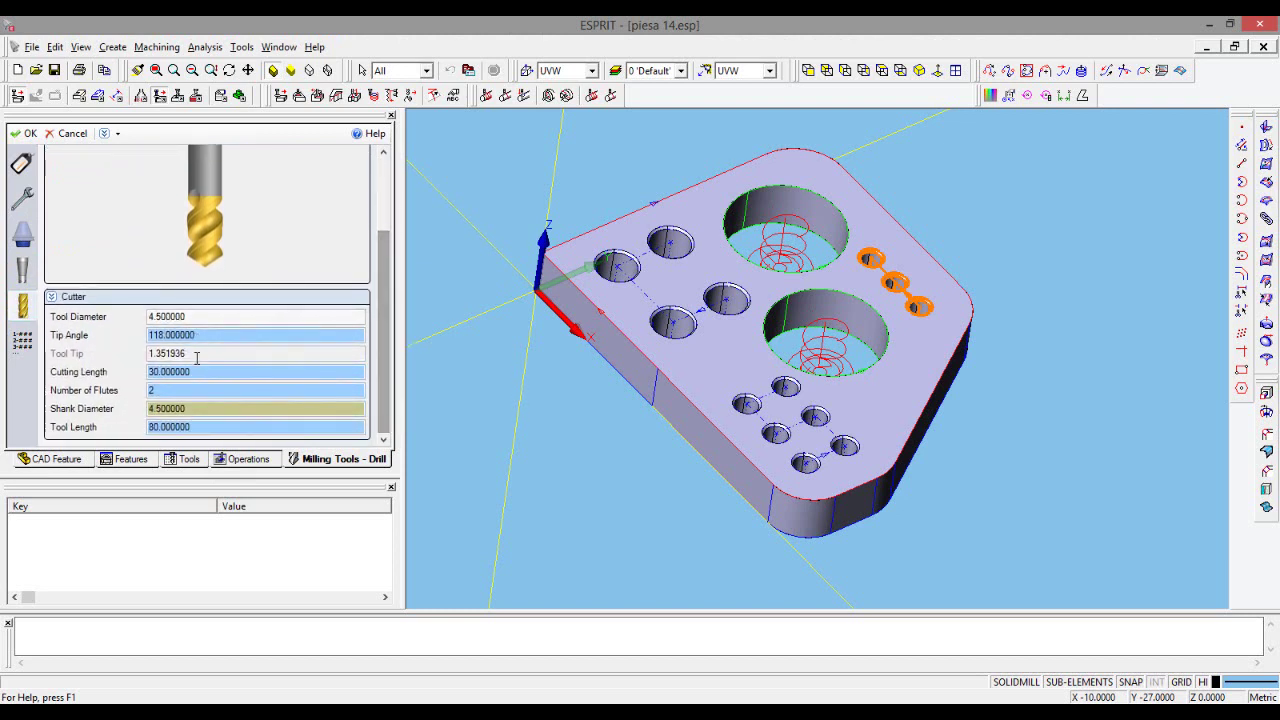
click(23, 133)
click(148, 234)
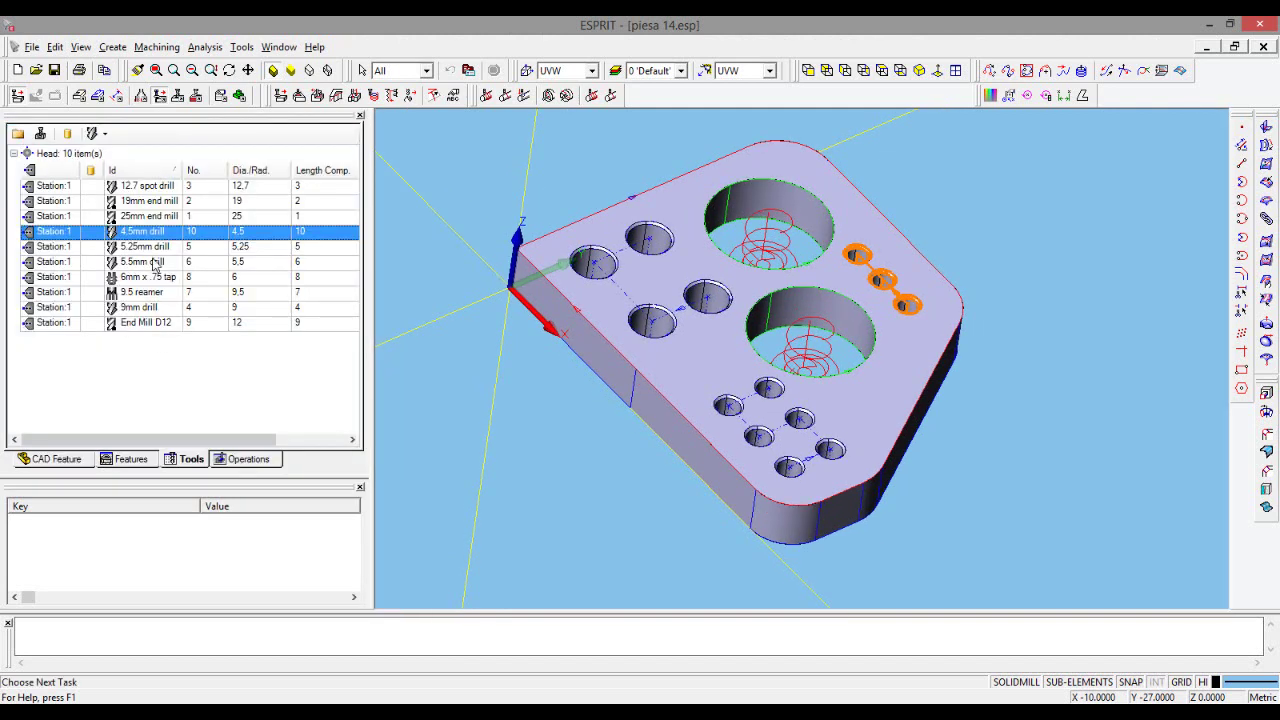
click(133, 459)
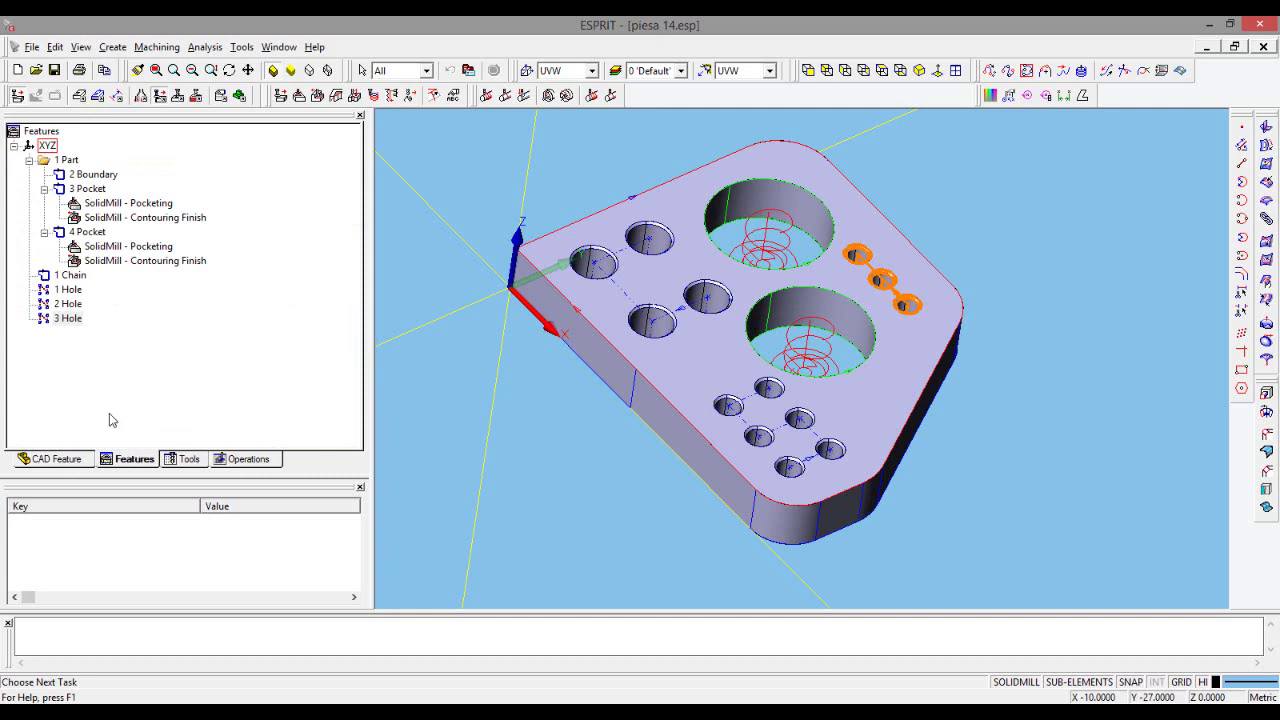
- Start a drilling operation on 3 Hole using the 12.7 spot drill
click(68, 319)
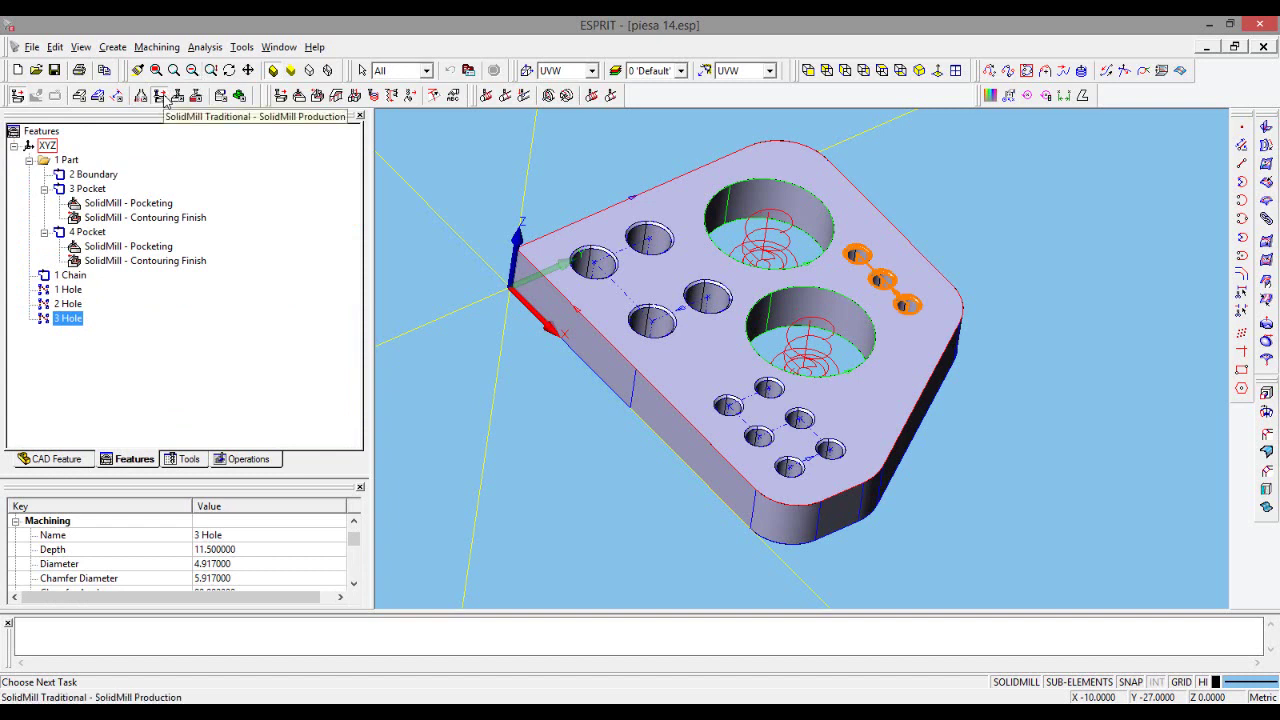
click(355, 95)
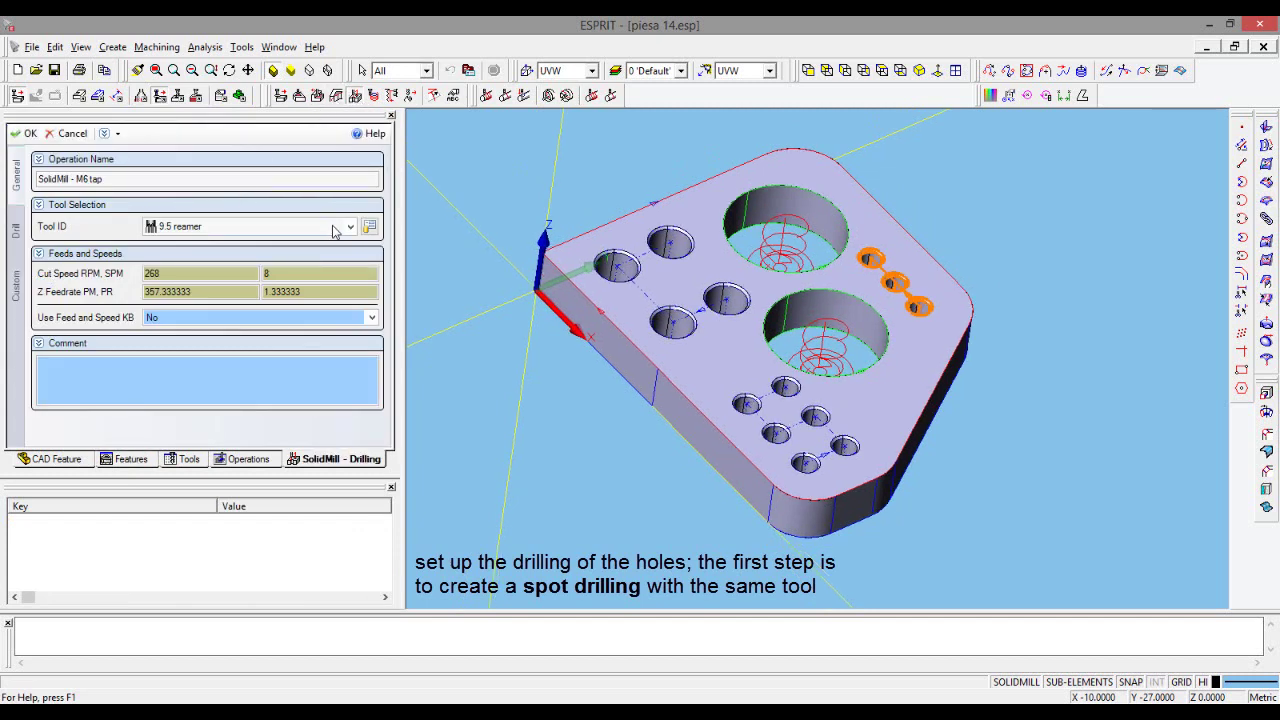
click(350, 227)
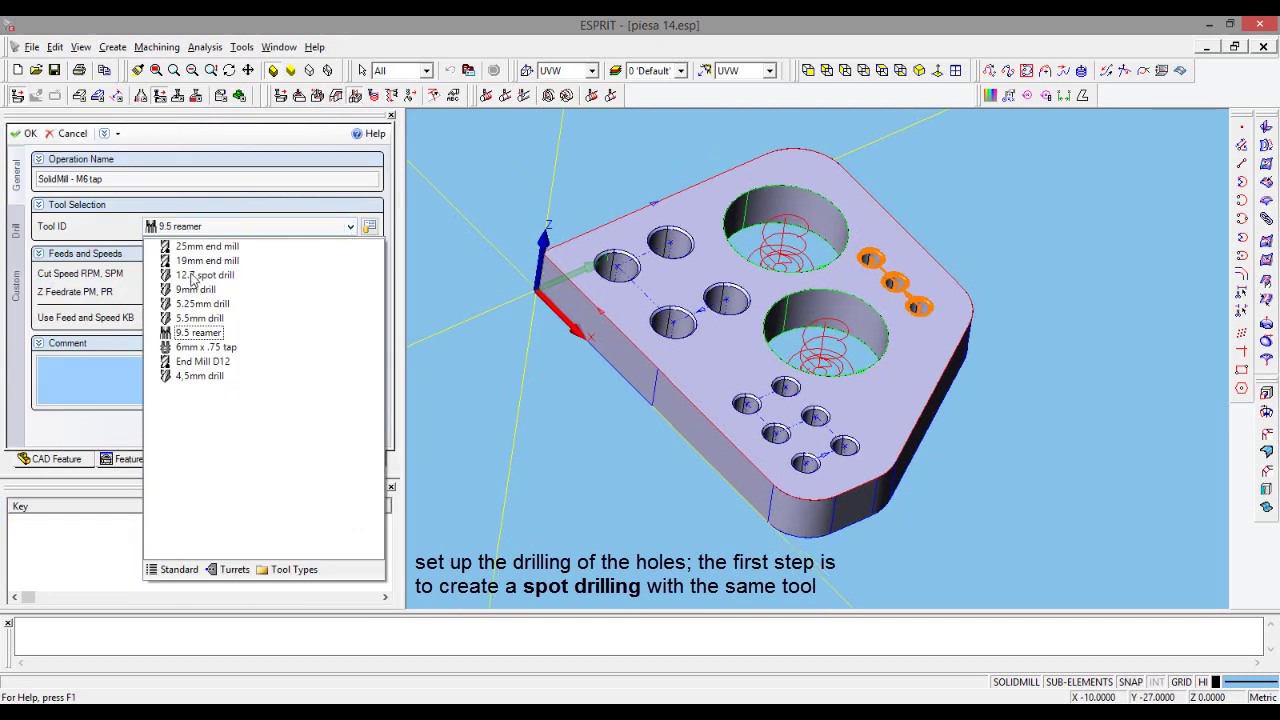
click(194, 276)
- Set the cut speed to 2500 RPM and the Z feedrate to 150
double_click(195, 275)
text(2500)
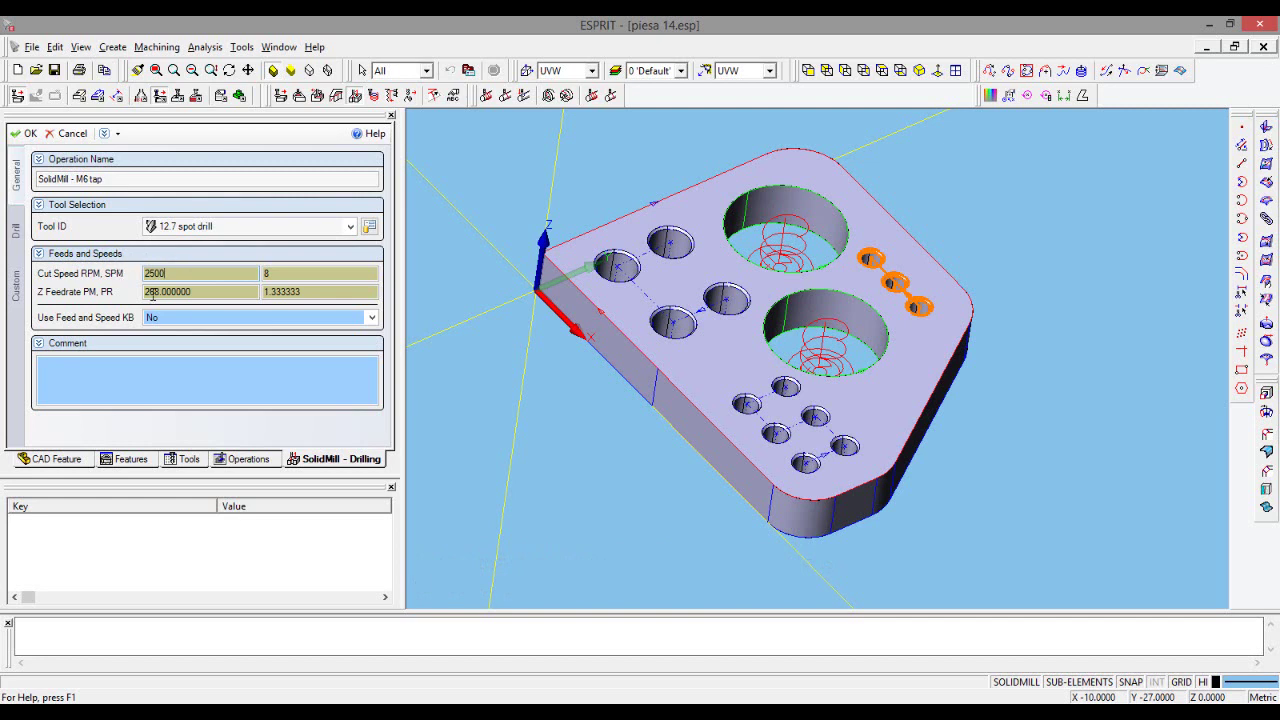
click(234, 295)
double_click(227, 295)
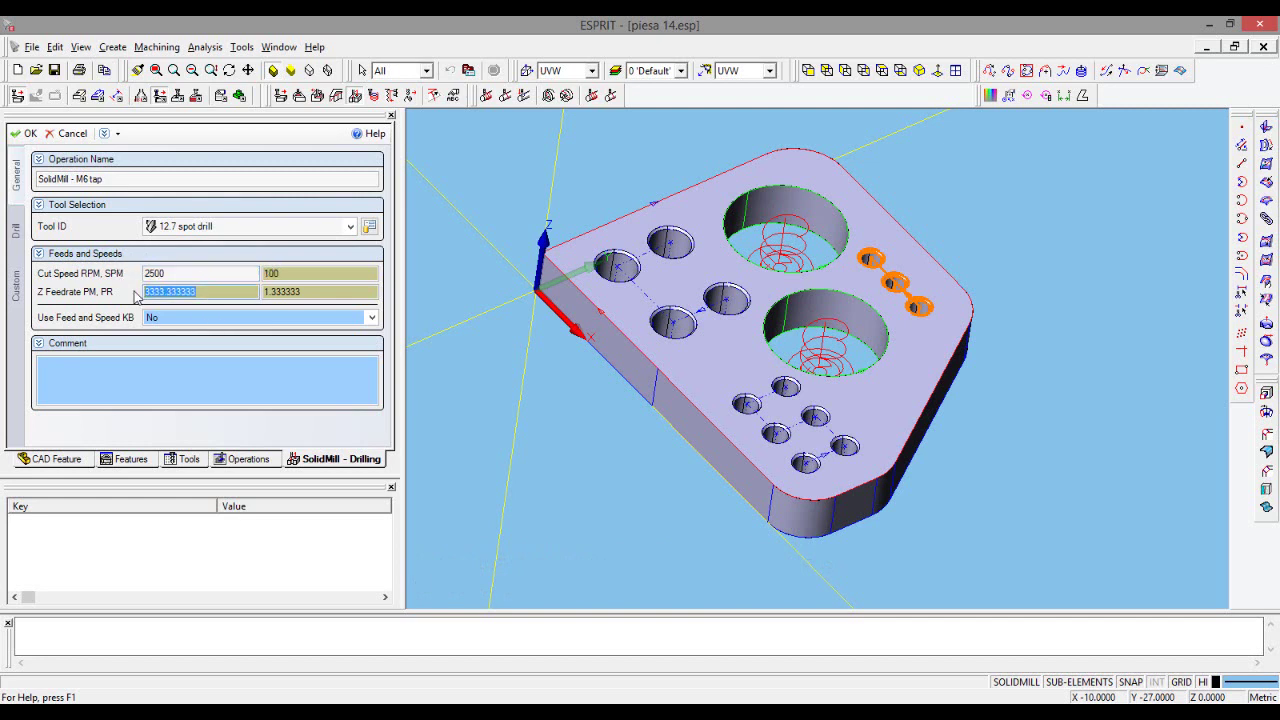
text(150)
click(319, 295)
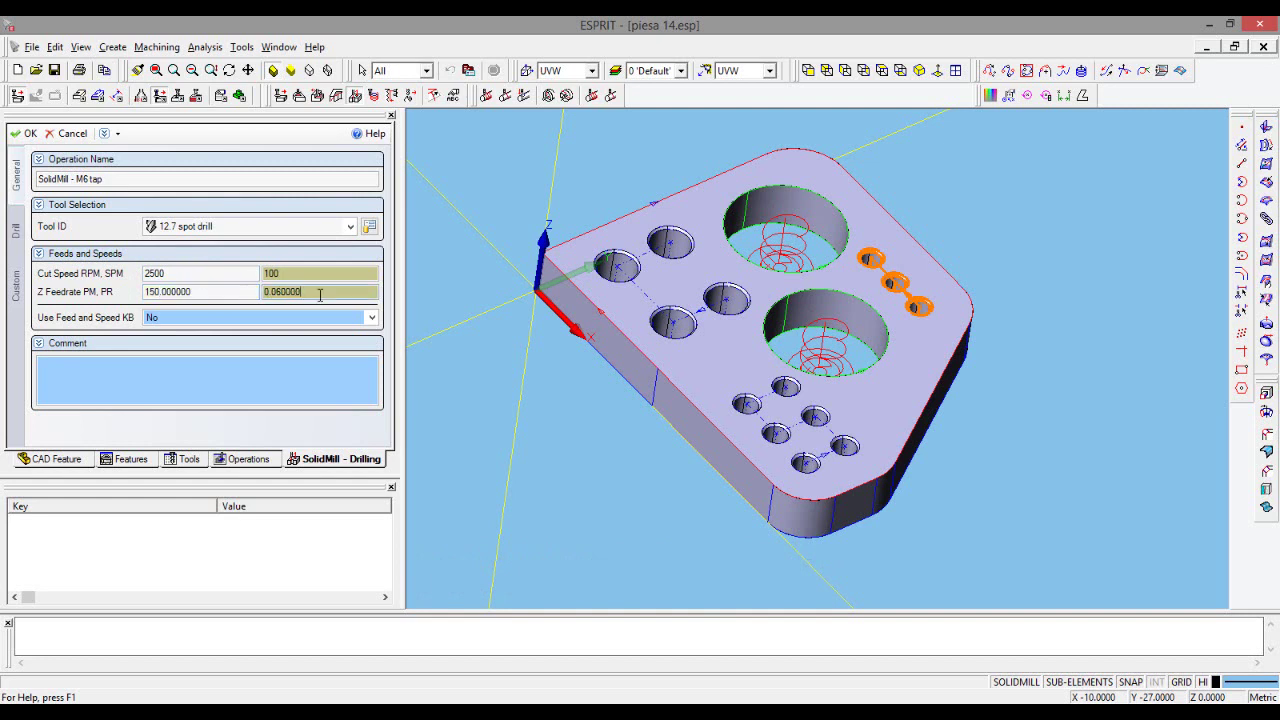
- Keep the Drill cycle, set Use Chamfer Diameter to Yes, reset Chamfer Diameter to system default, and create it
click(16, 230)
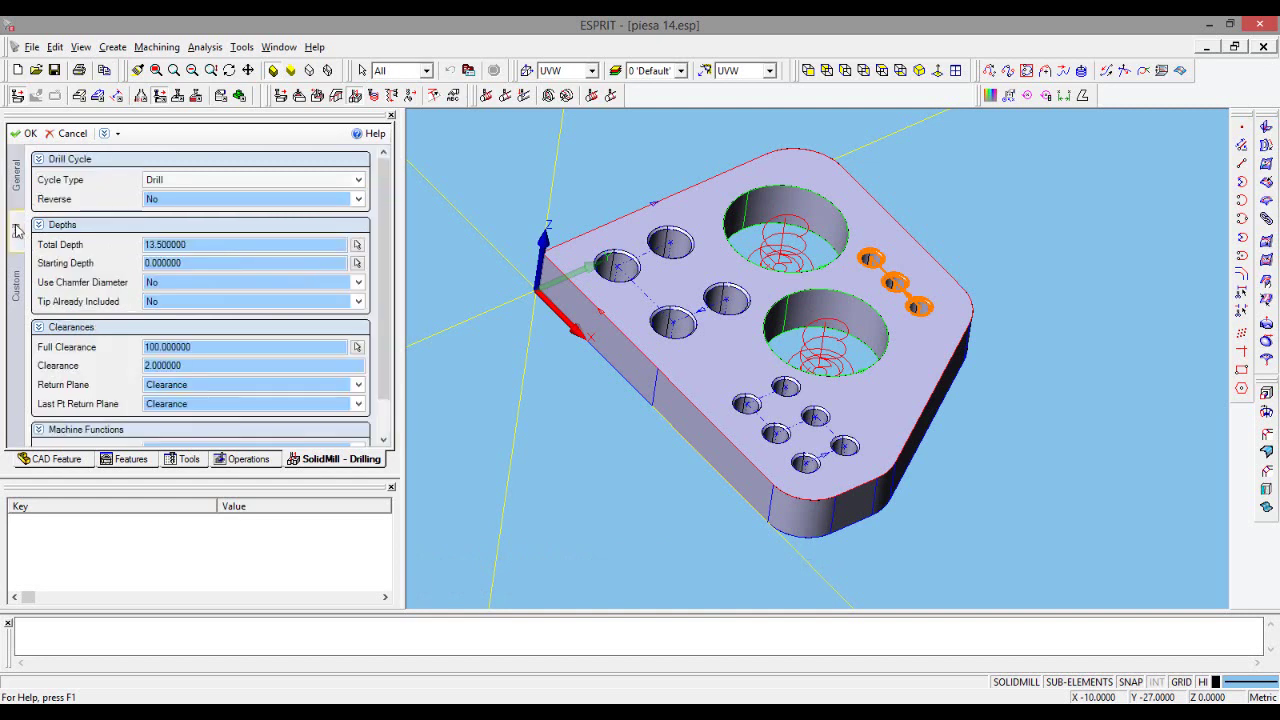
click(188, 183)
click(188, 200)
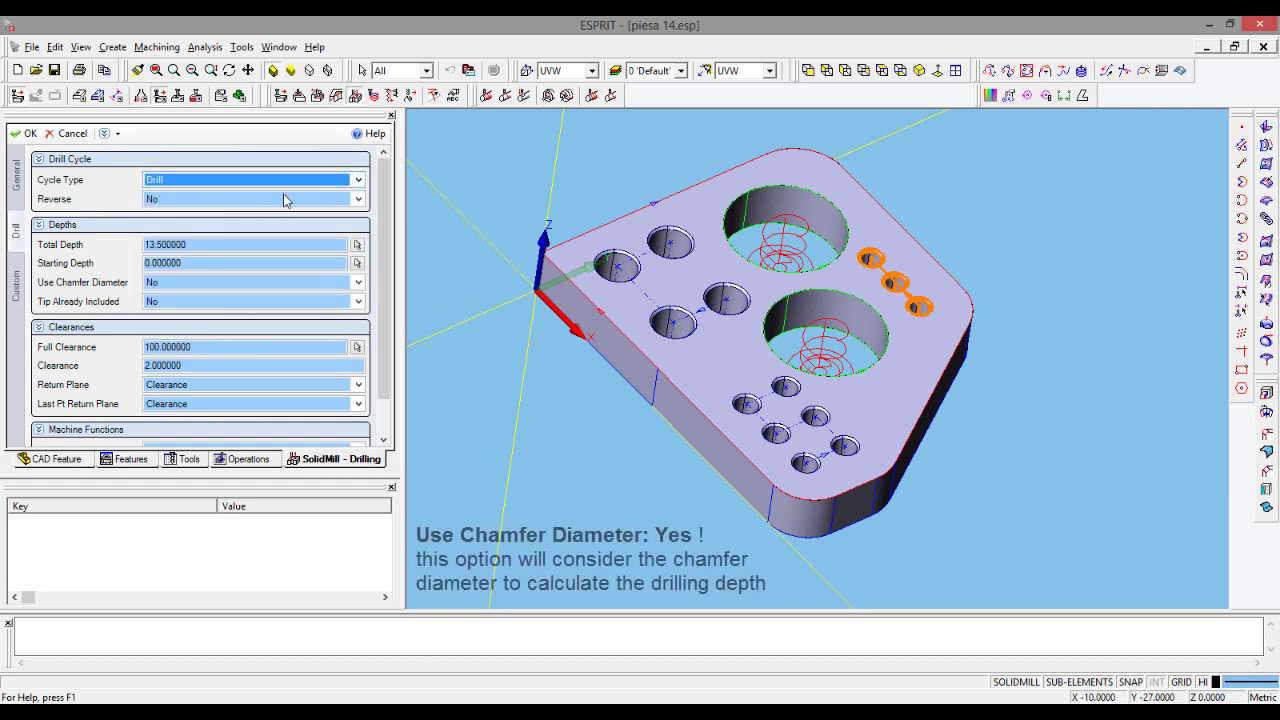
click(152, 284)
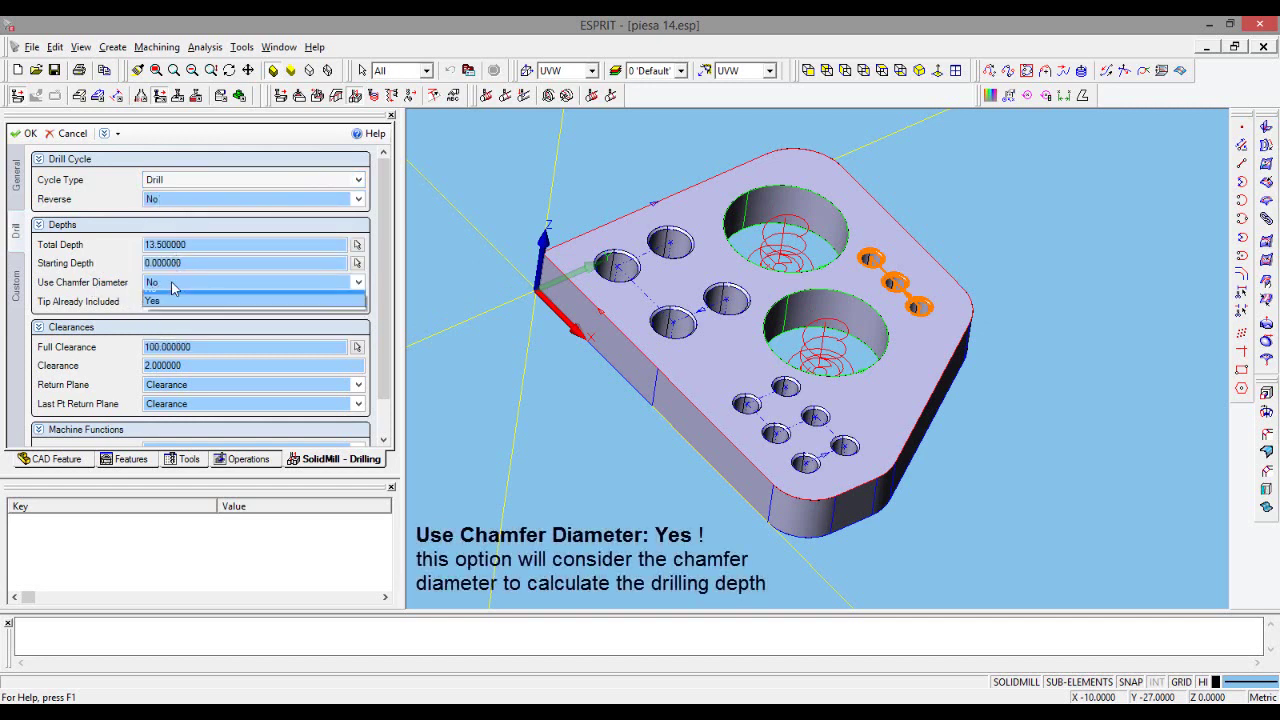
click(162, 311)
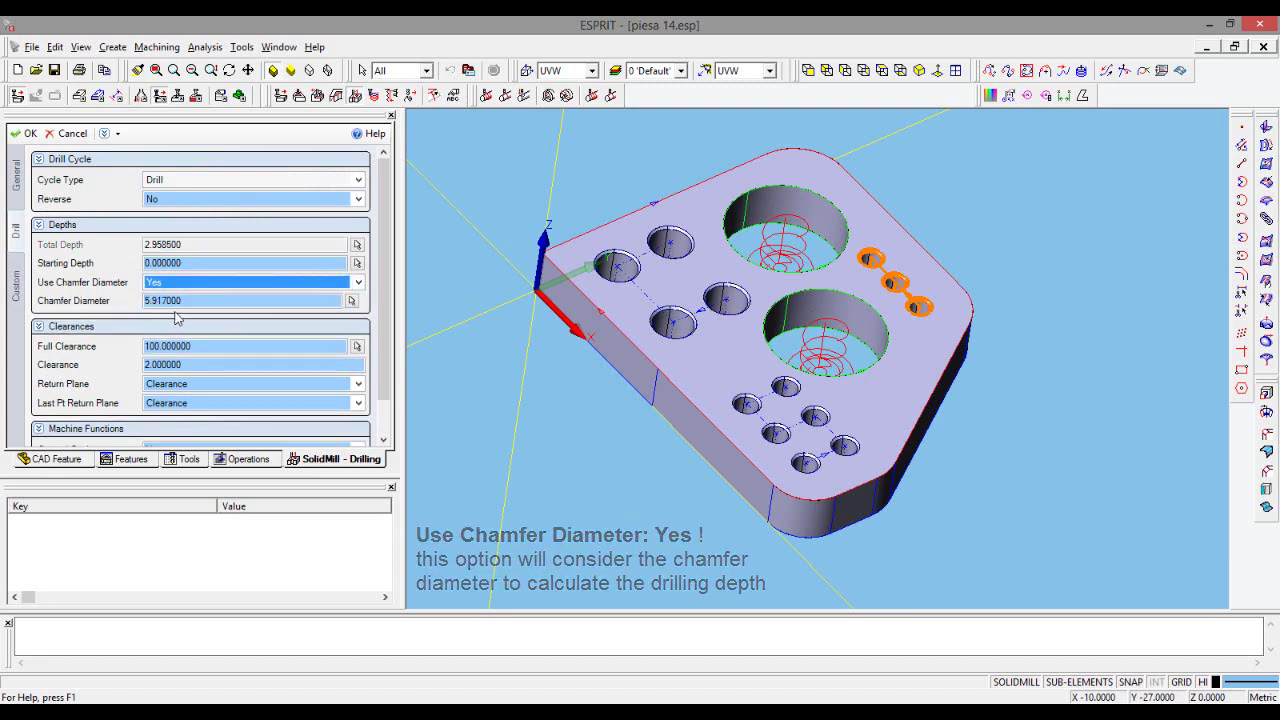
right_click(207, 300)
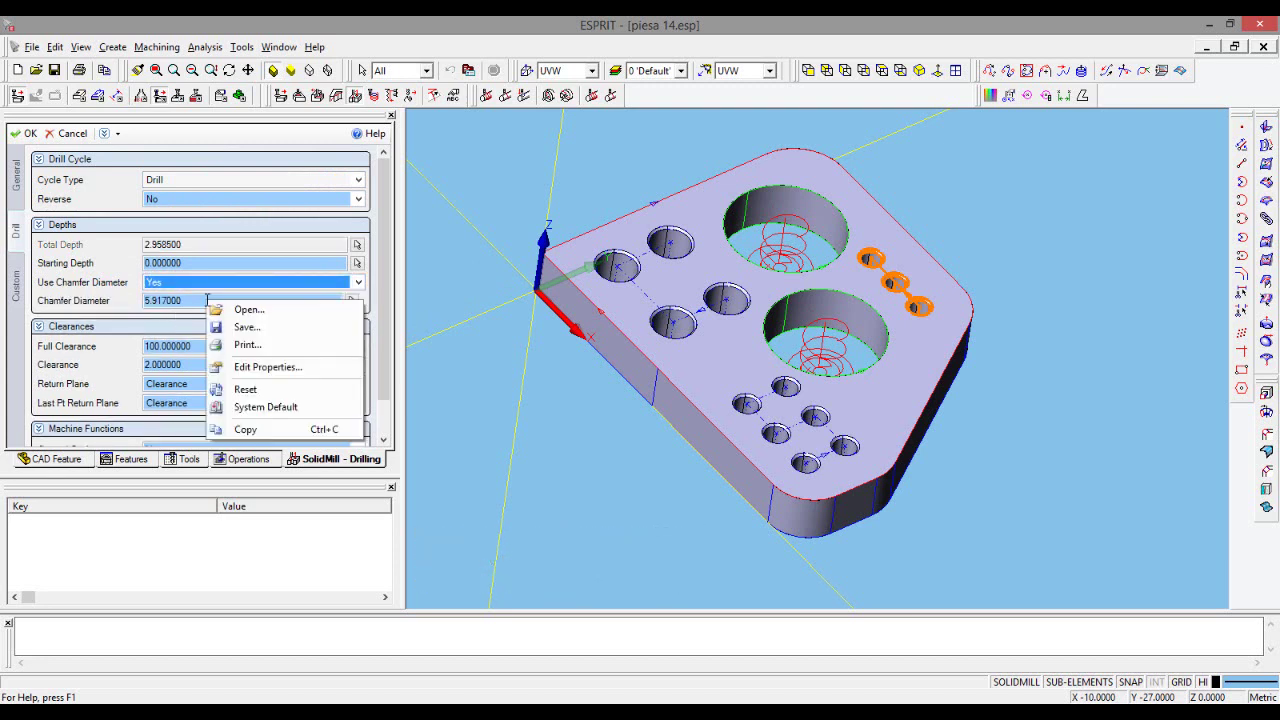
click(296, 409)
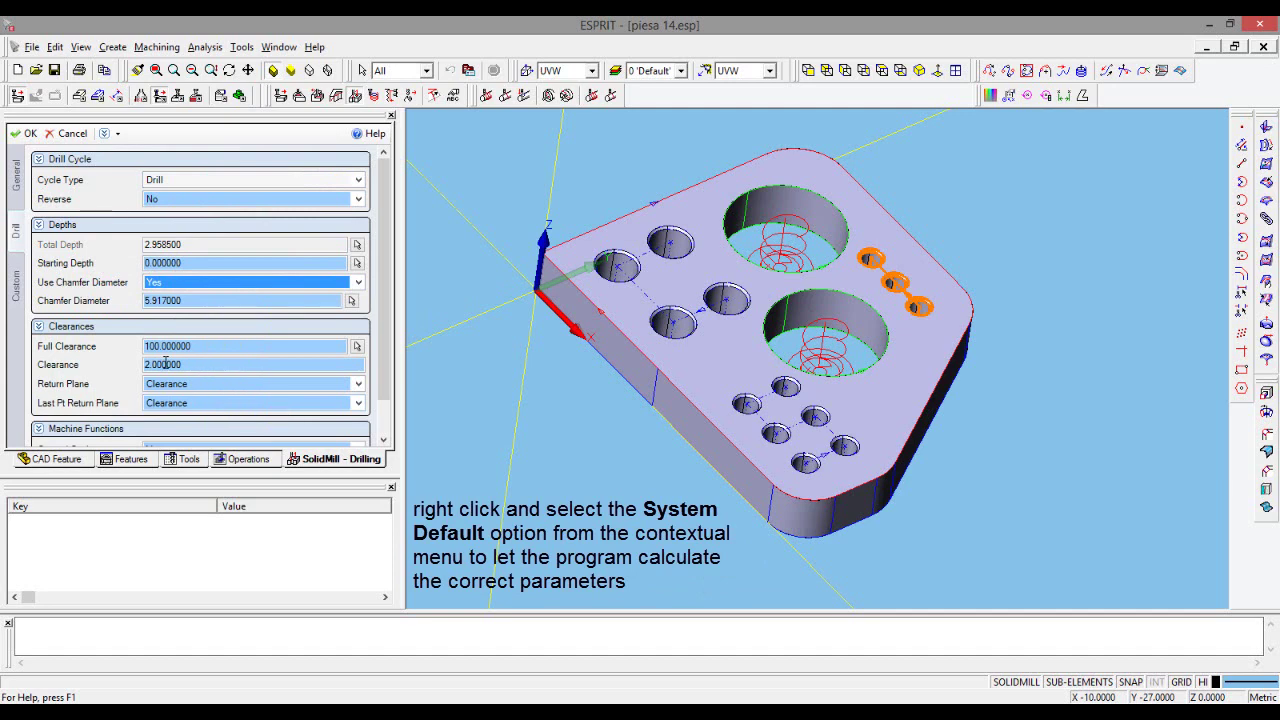
mouse_move(380, 380)
mouse_down()
mouse_move(383, 432)
mouse_move(383, 395)
mouse_up()
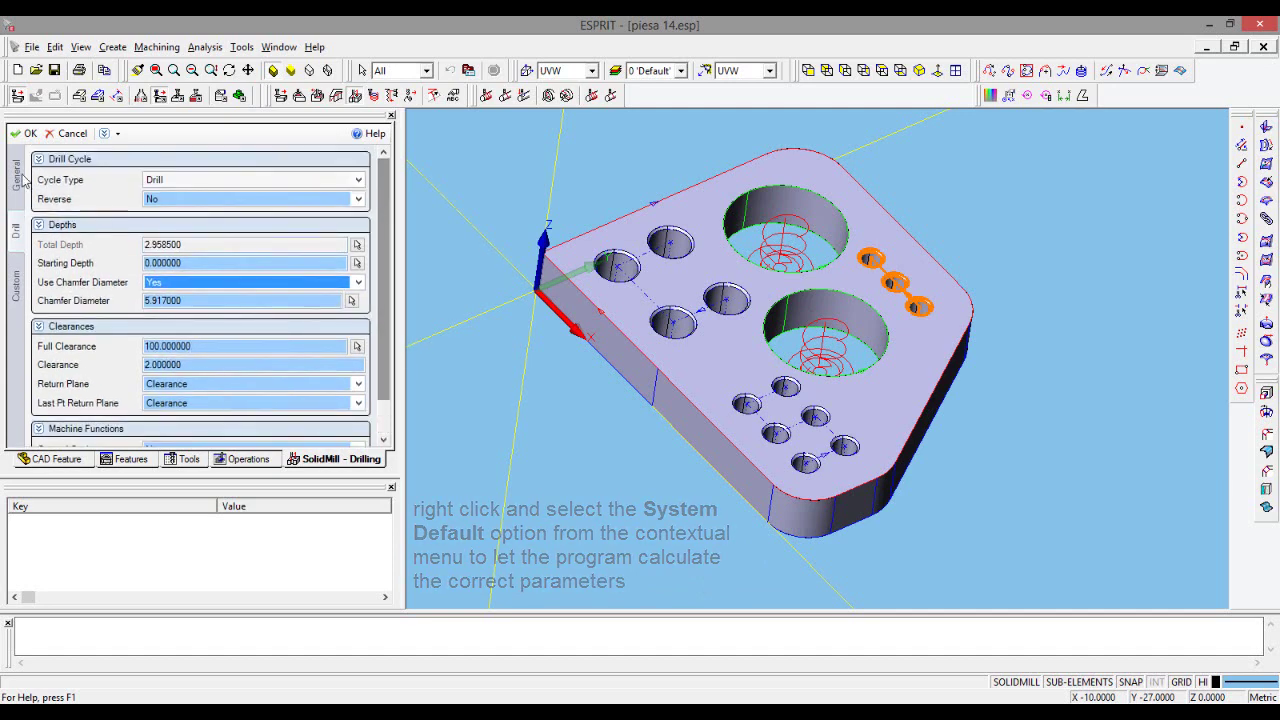
click(26, 136)
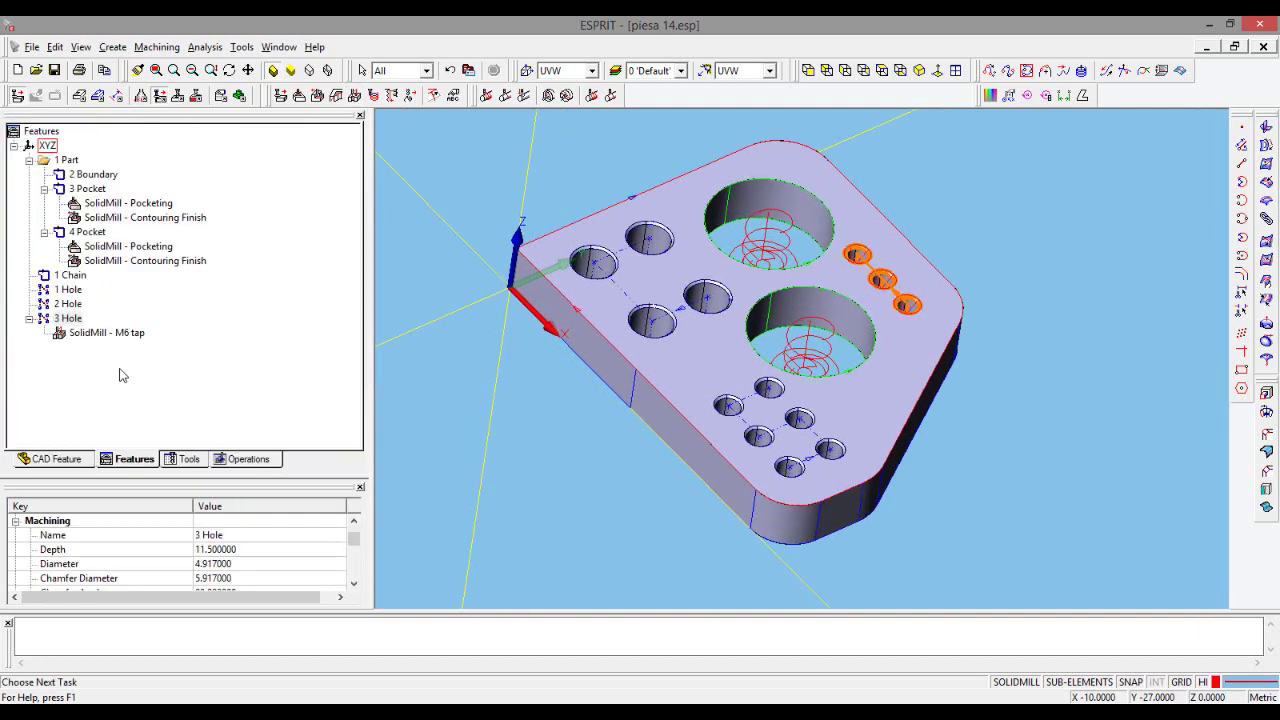
- Rename the new M6 tap operation under 3 Hole to Spot drill
click(120, 375)
click(126, 338)
right_click(142, 342)
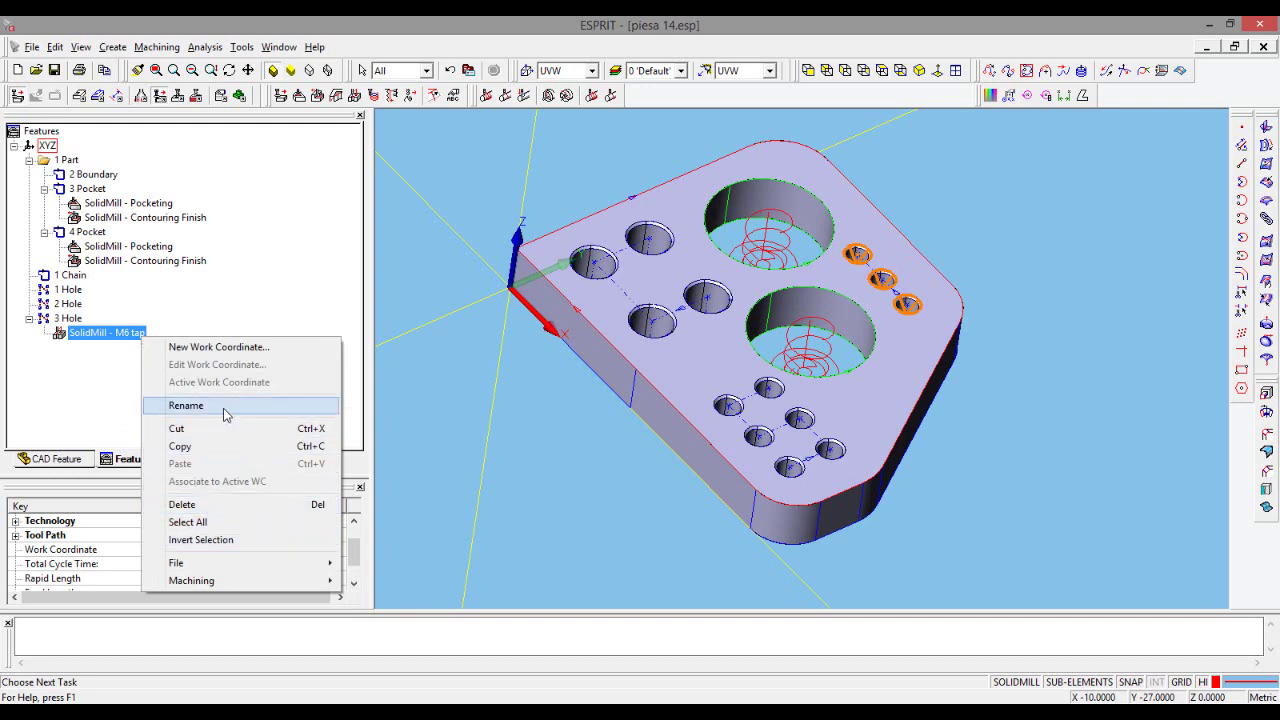
click(225, 414)
click(152, 335)
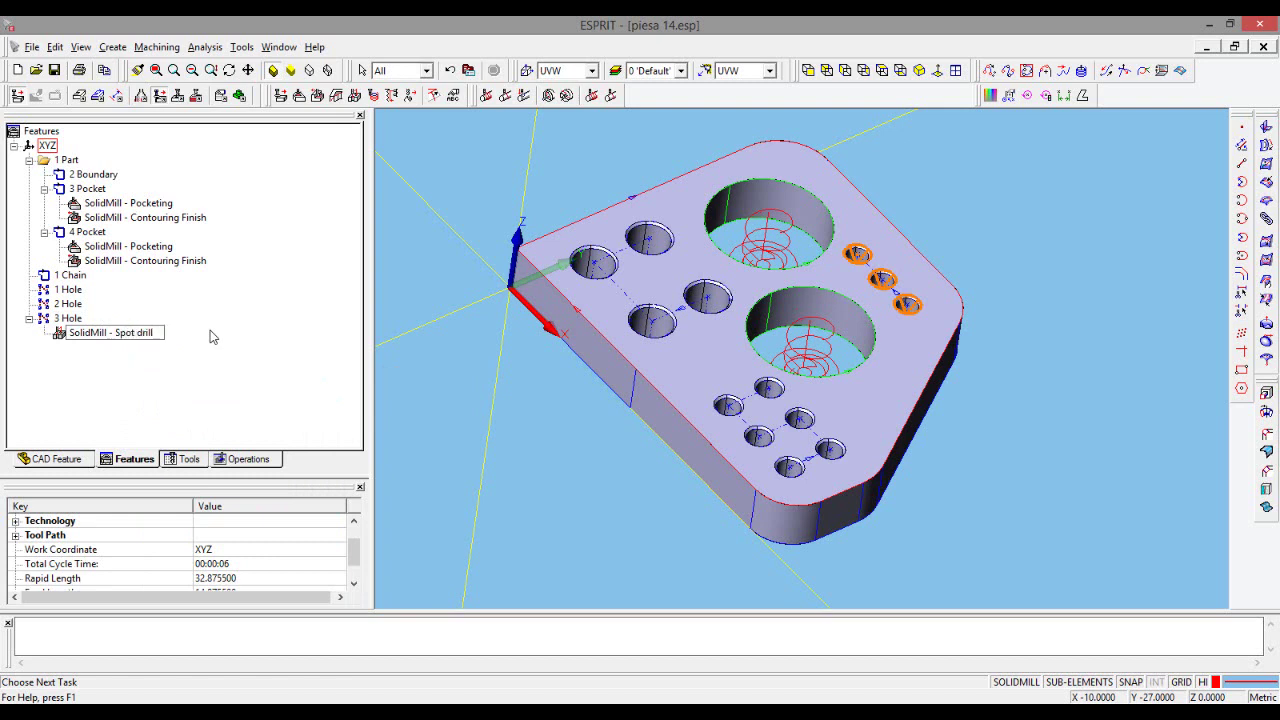
click(177, 353)
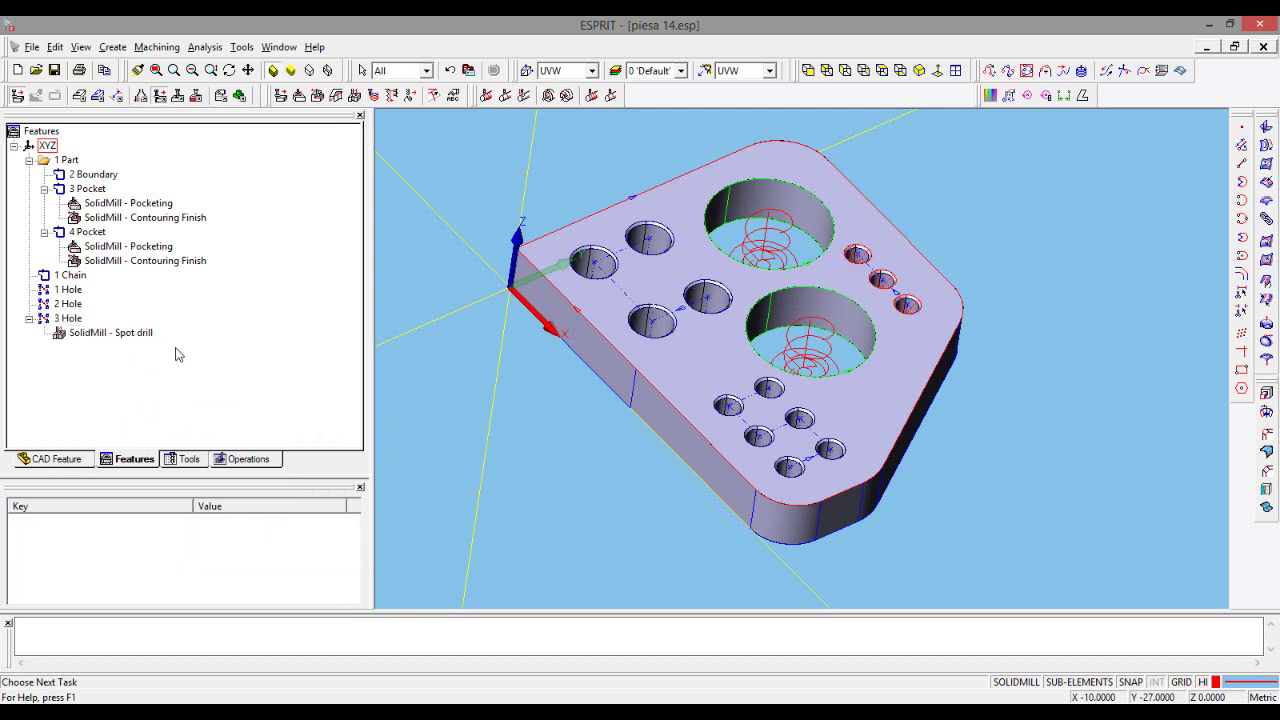
- Copy the Spot drill operation and paste it onto 1 Hole and 2 Hole
click(150, 334)
right_click(123, 338)
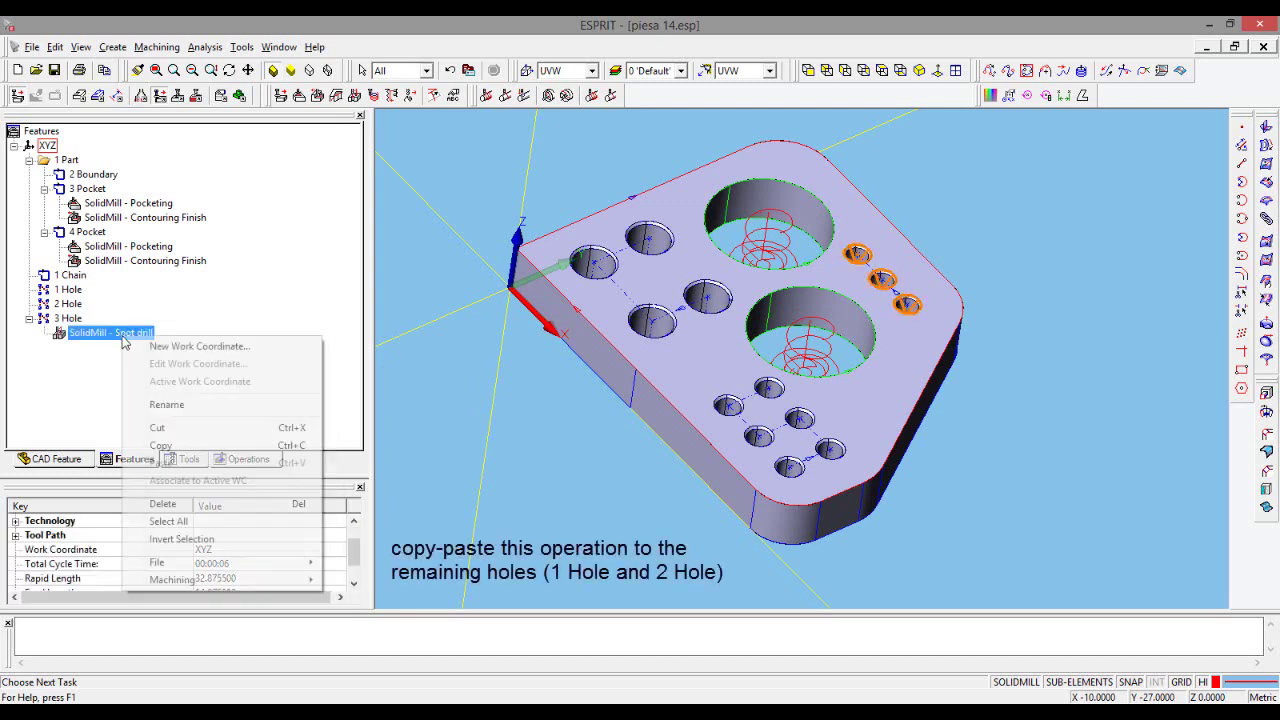
click(168, 446)
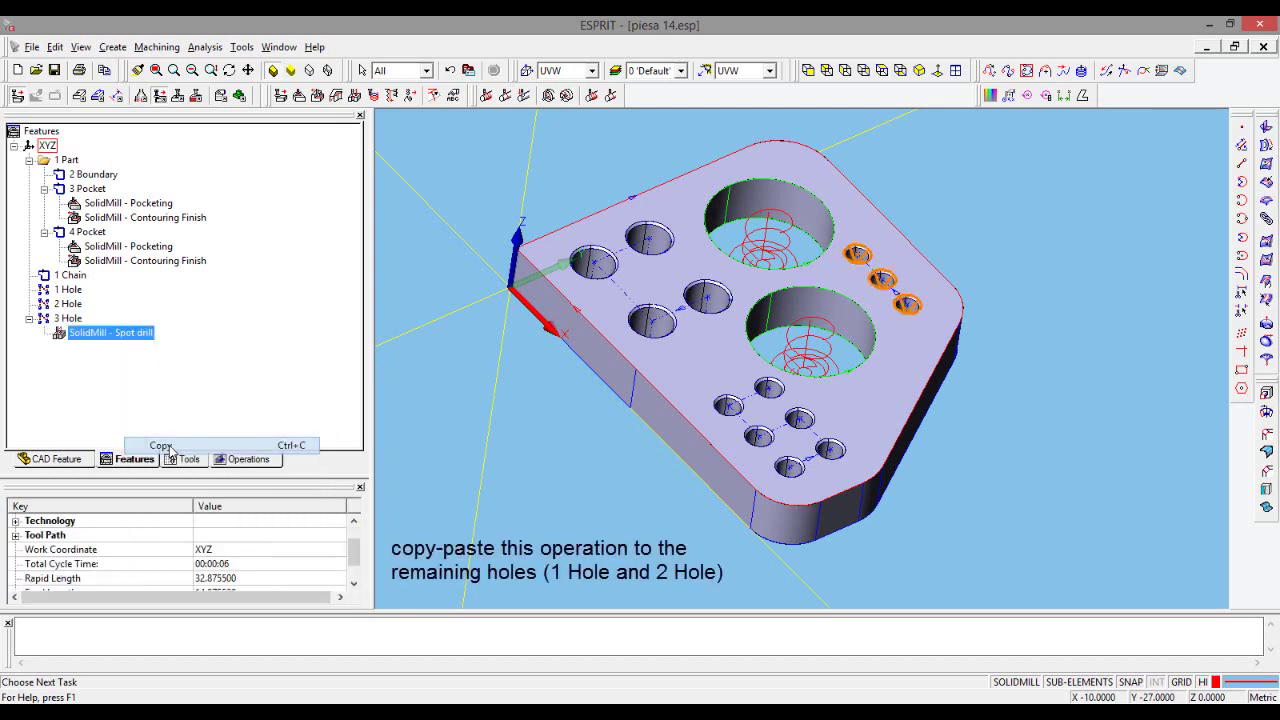
click(70, 290)
right_click(74, 291)
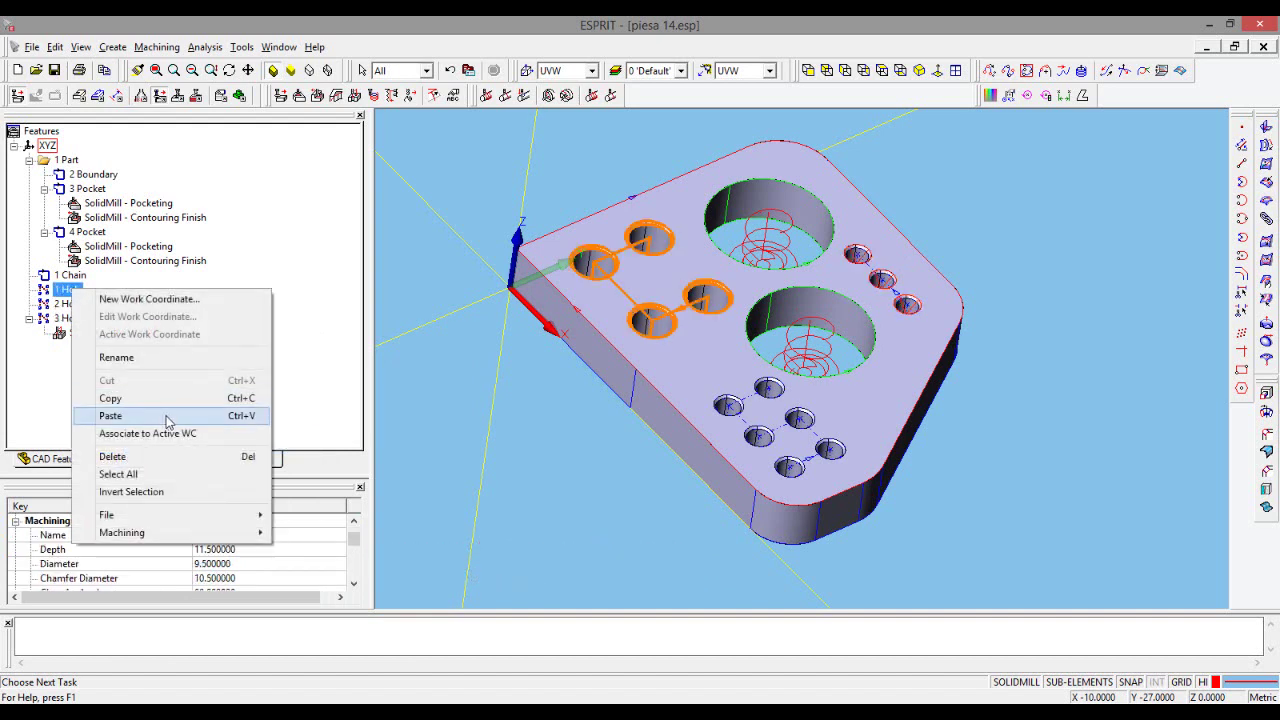
click(168, 420)
click(72, 320)
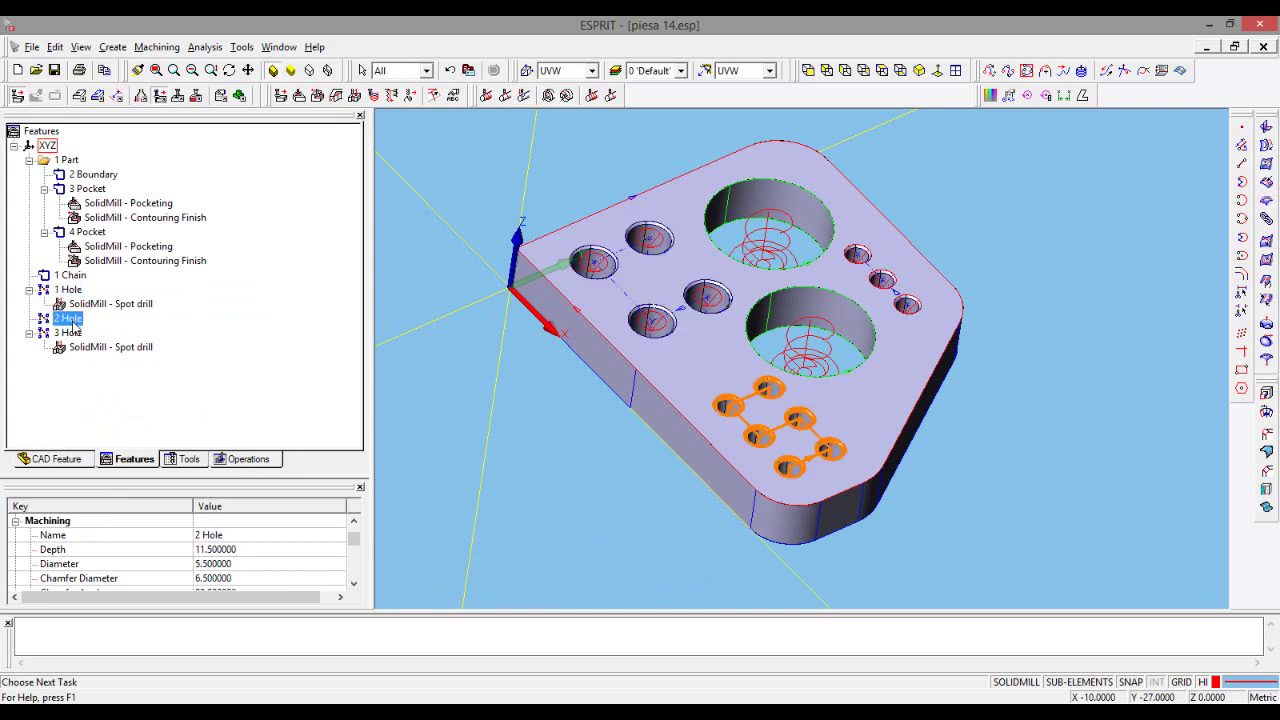
right_click(74, 323)
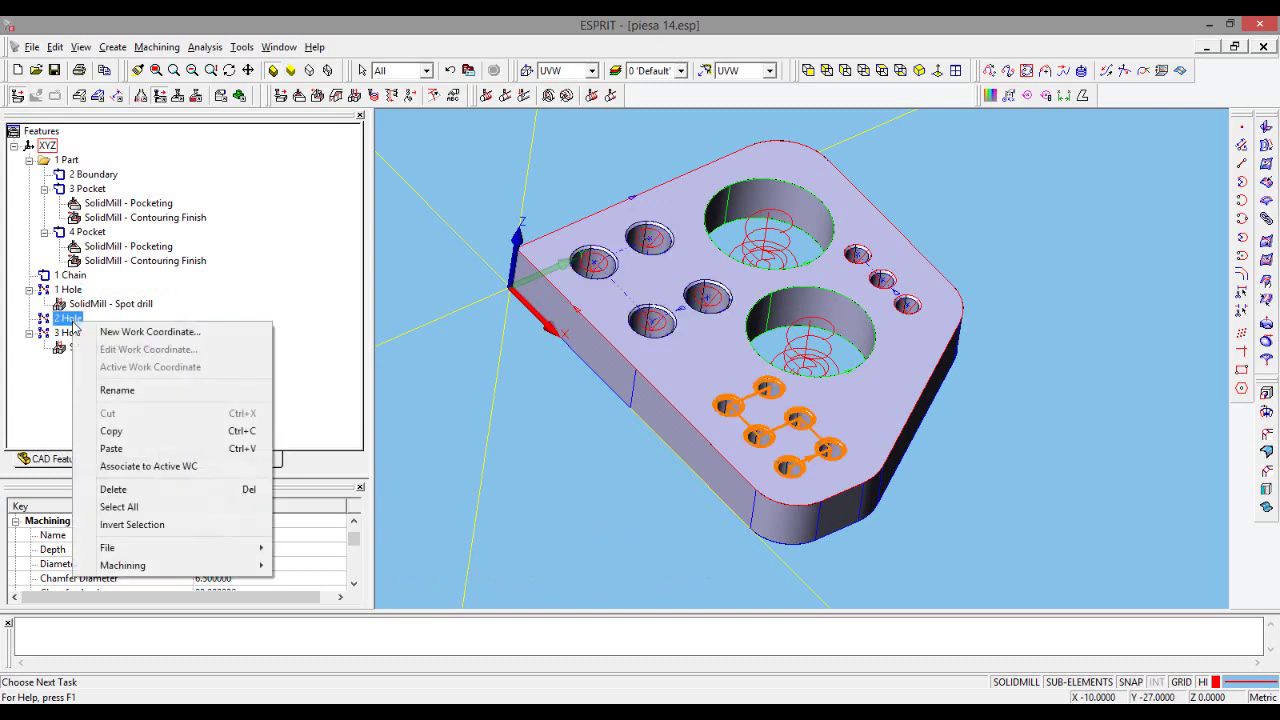
click(160, 448)
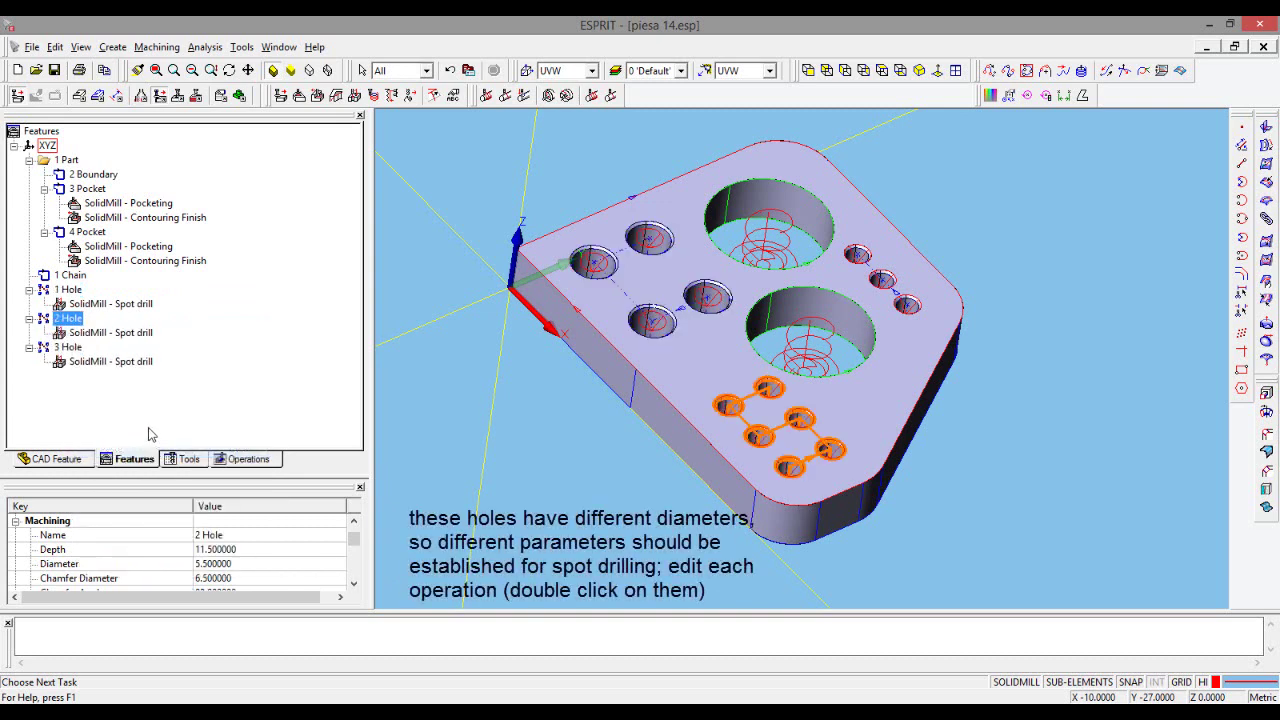
click(139, 417)
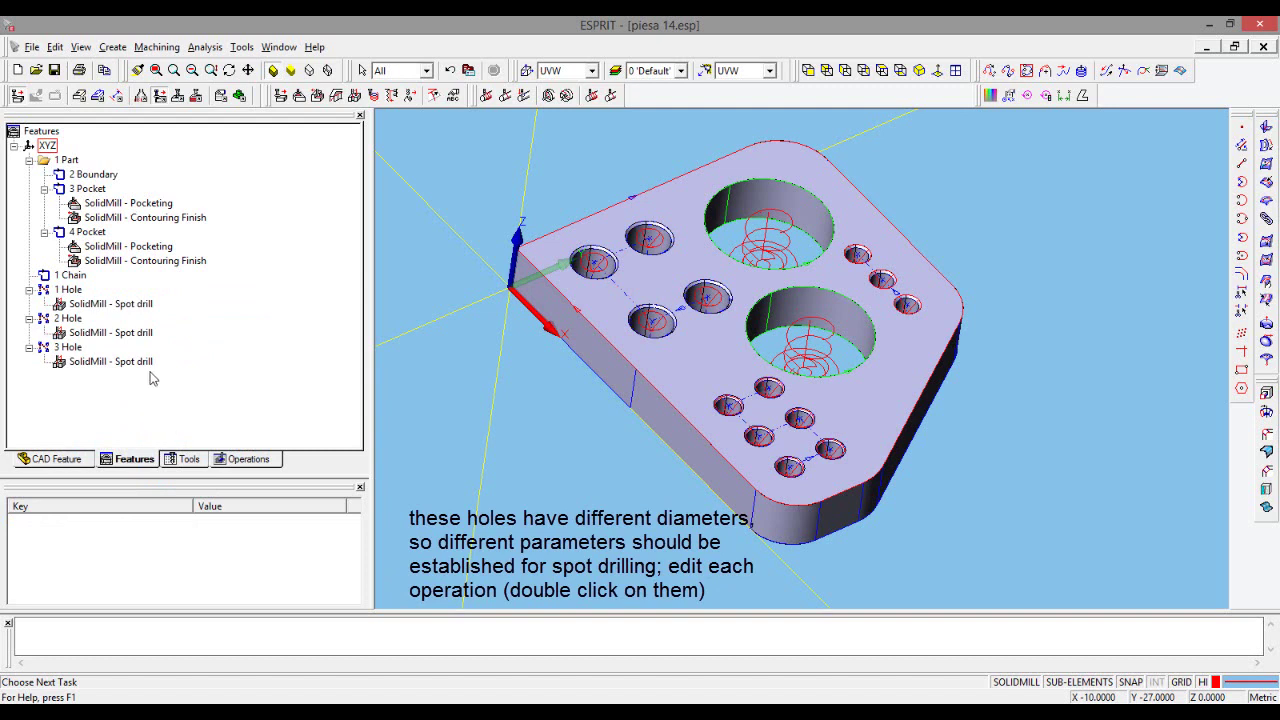
click(143, 305)
- Restore the system default drill depths on the 1 Hole spot drill copy and apply
double_click(141, 306)
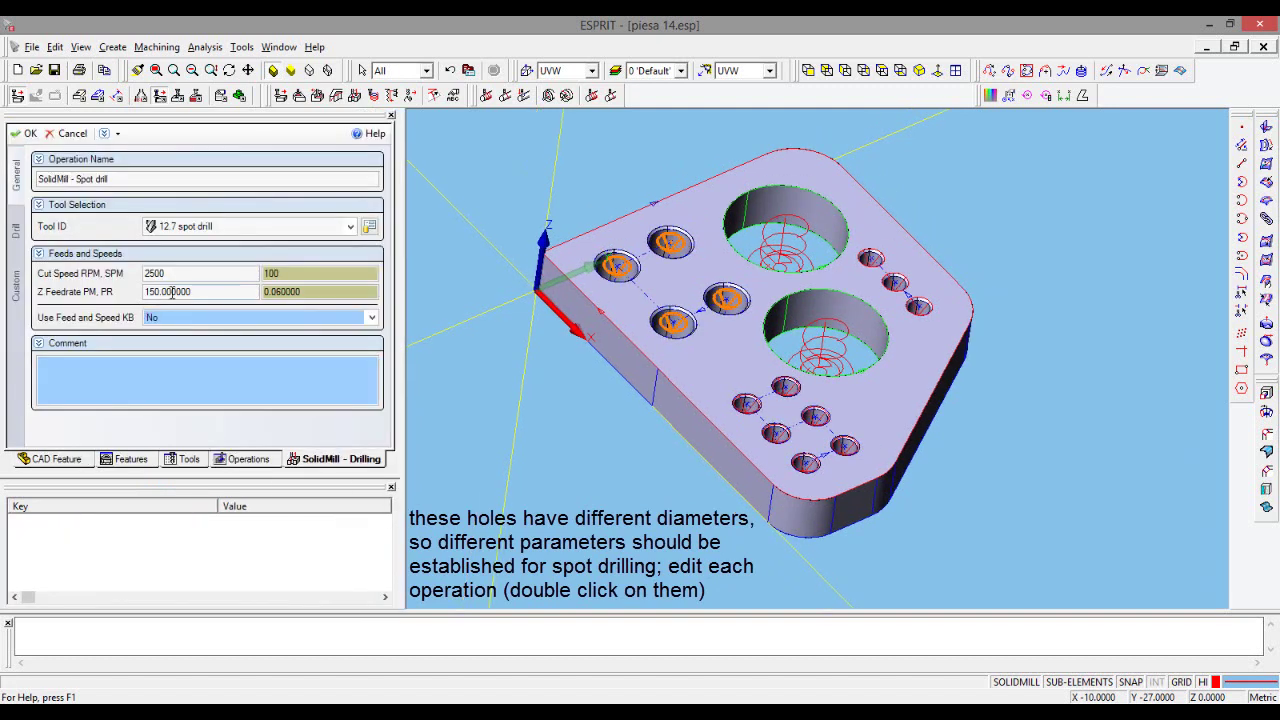
click(16, 228)
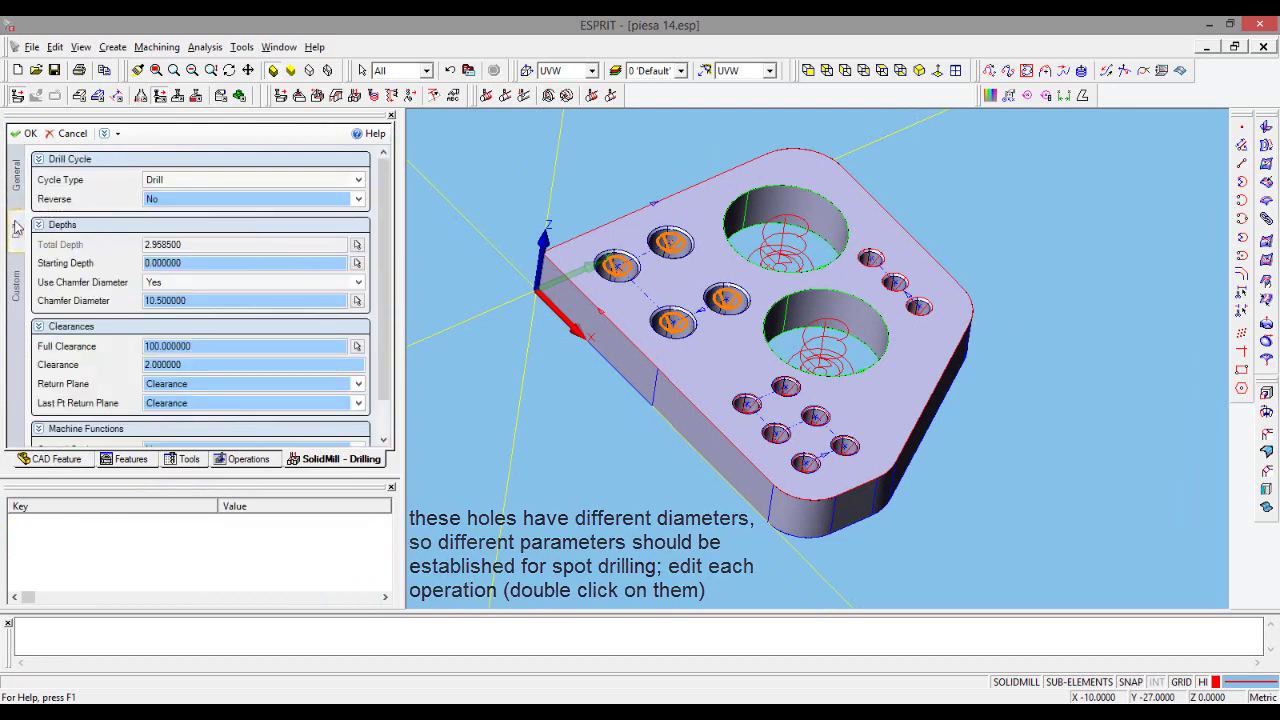
right_click(230, 301)
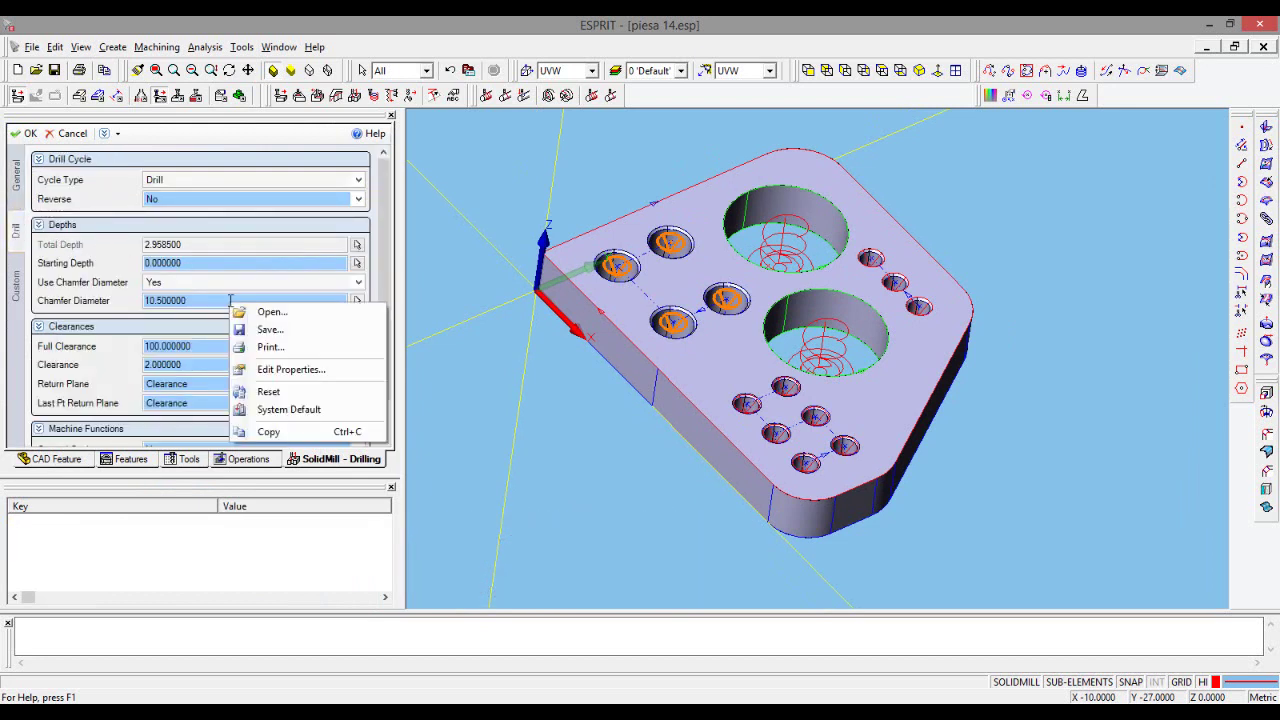
click(337, 411)
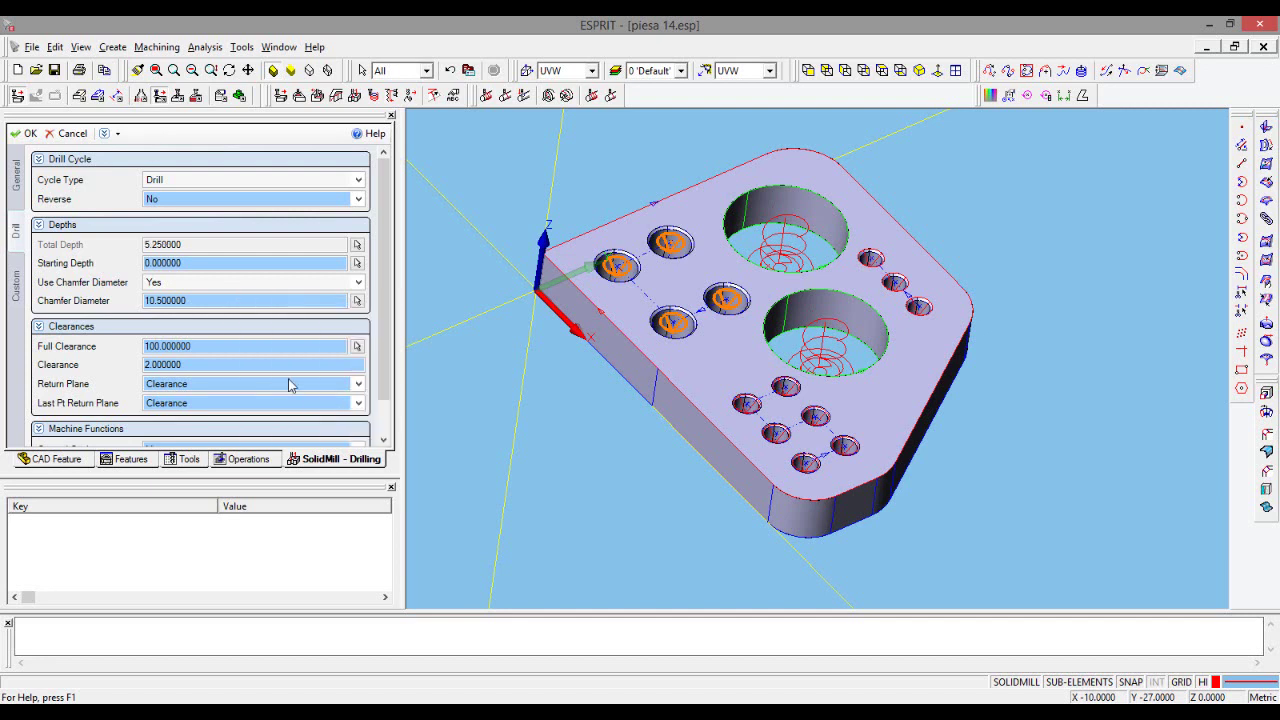
drag(192, 246, 133, 247)
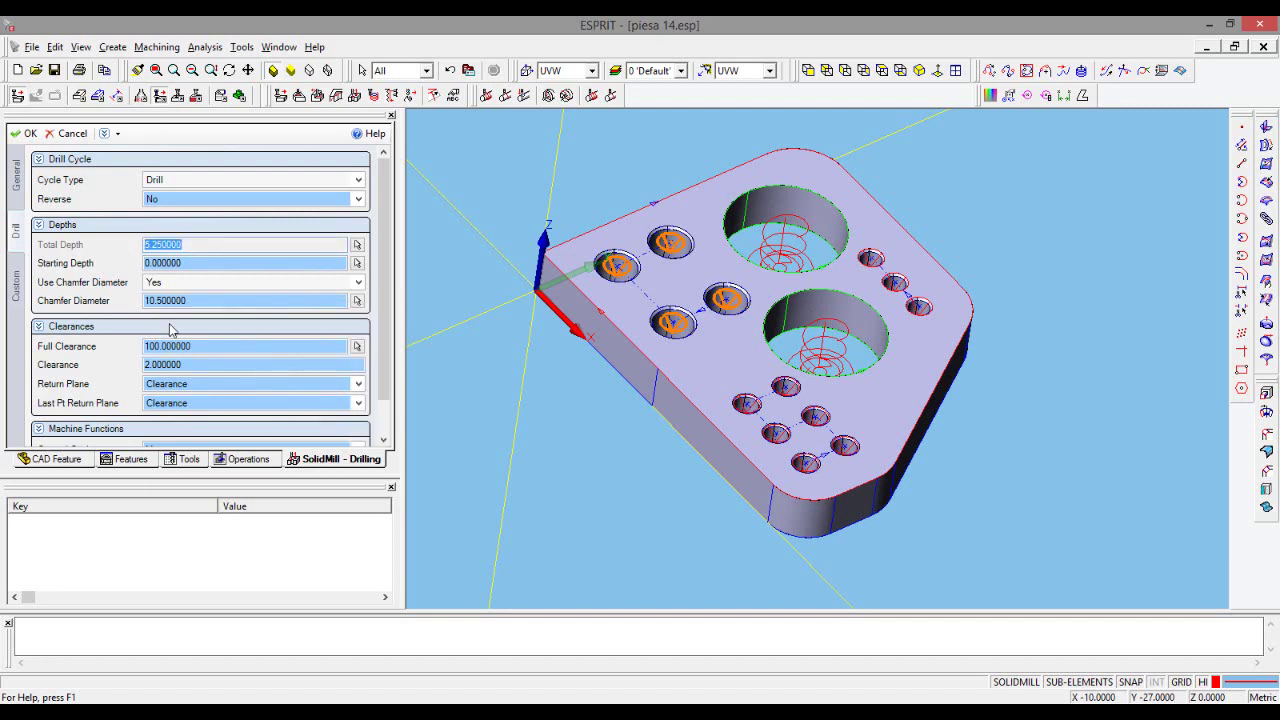
click(26, 134)
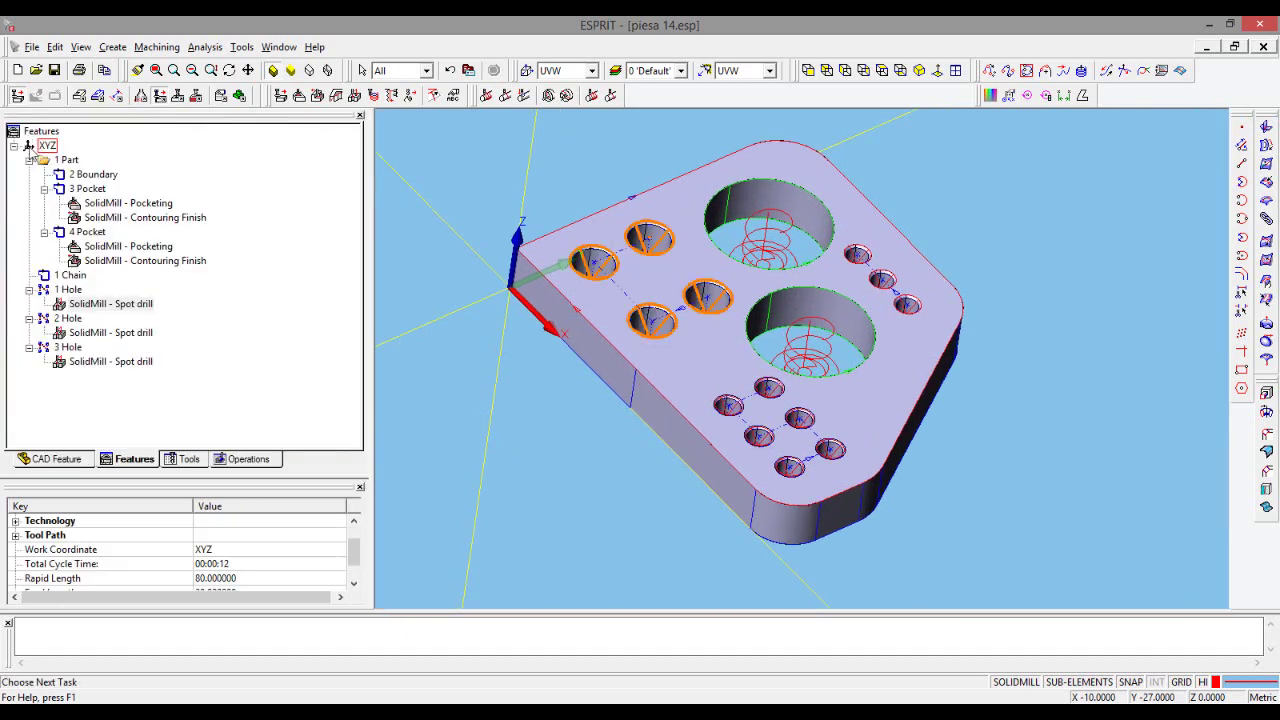
- Restore the system default drill depths on the 2 Hole spot drill copy as well
click(134, 338)
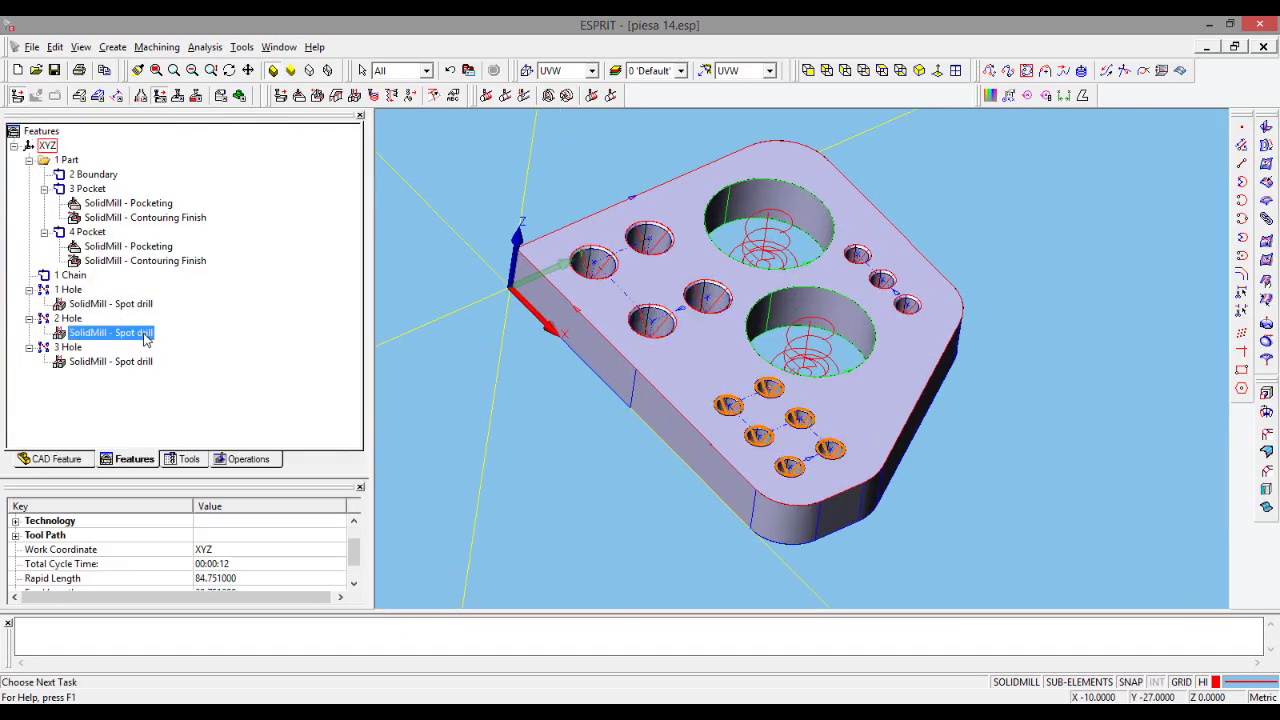
double_click(145, 339)
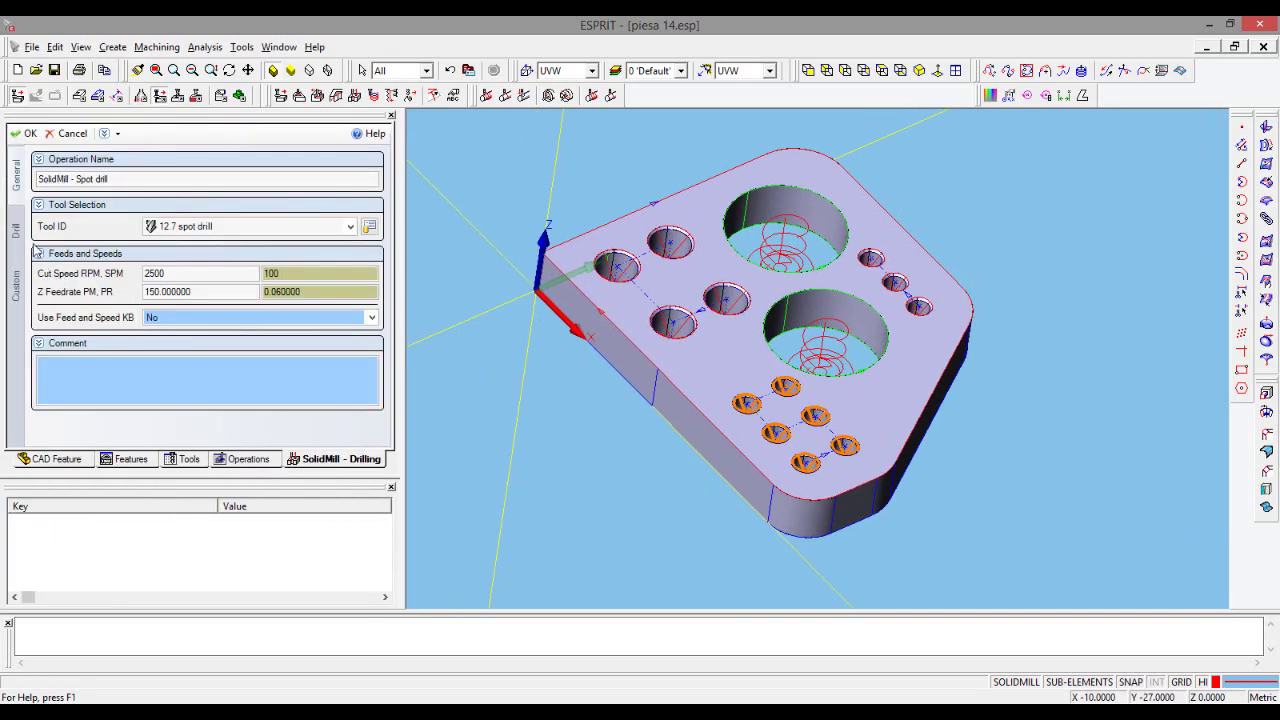
click(16, 232)
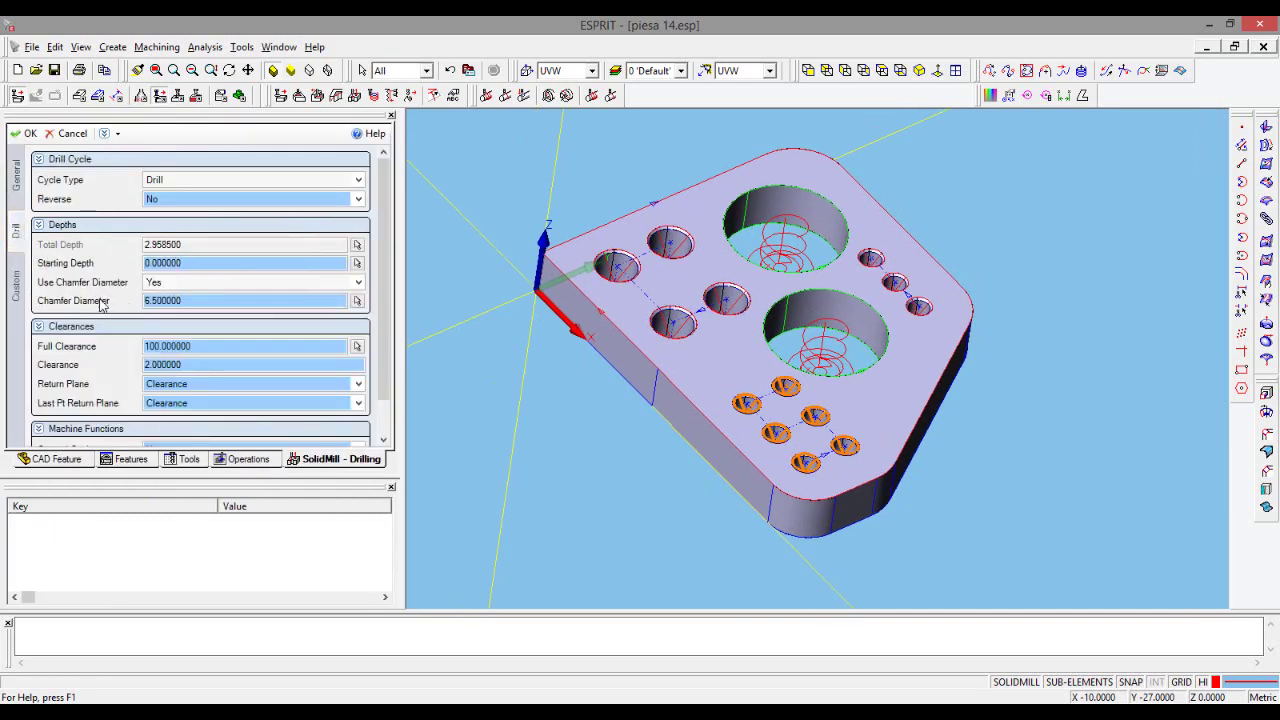
right_click(216, 300)
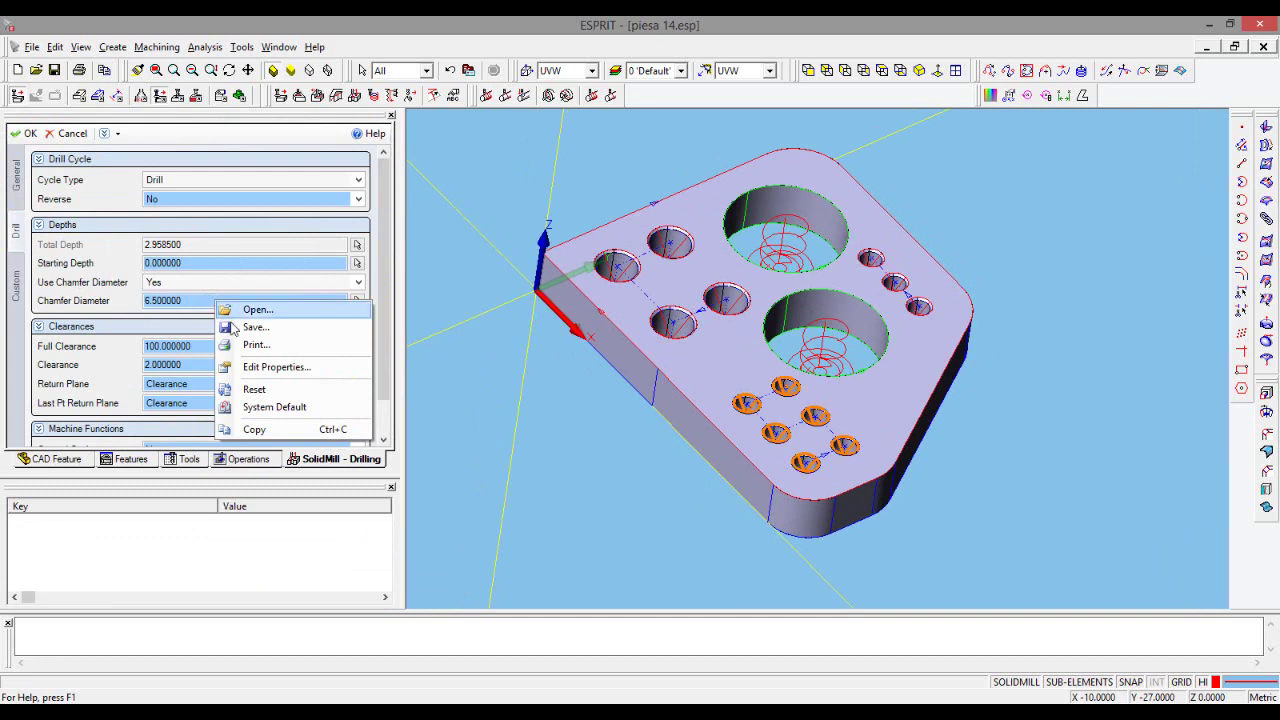
click(274, 407)
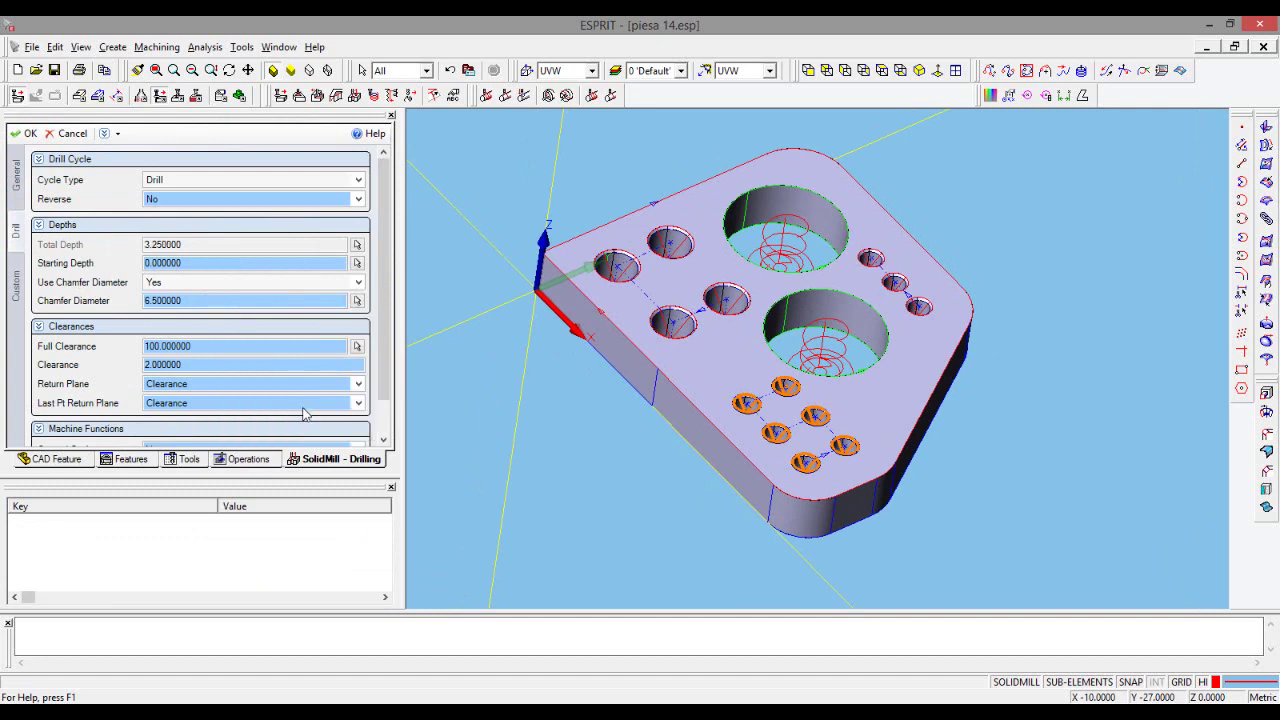
click(113, 245)
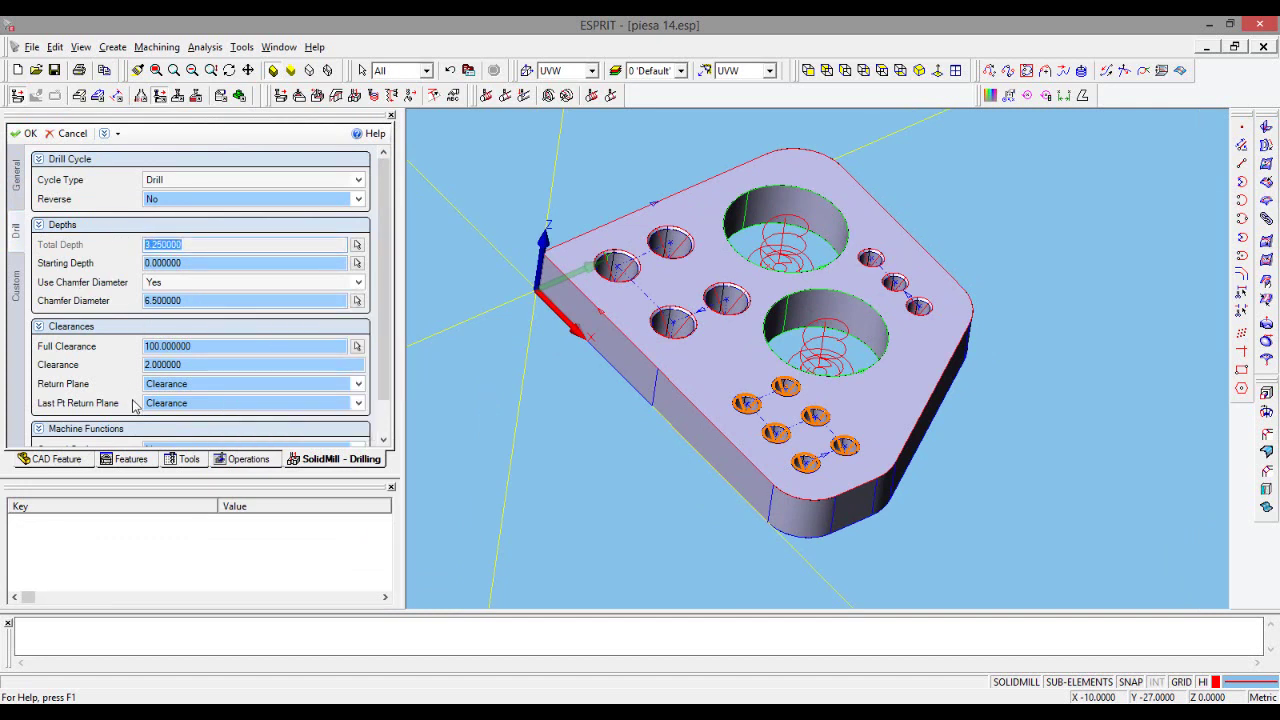
click(27, 134)
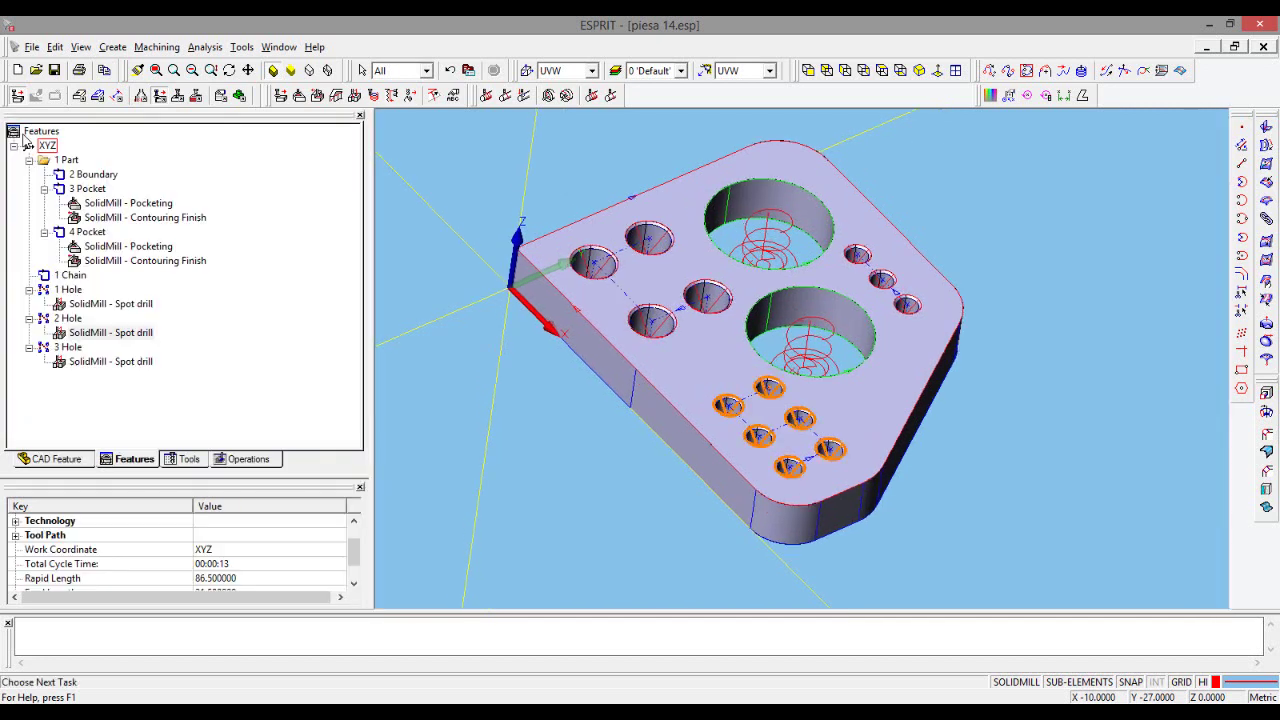
click(305, 362)
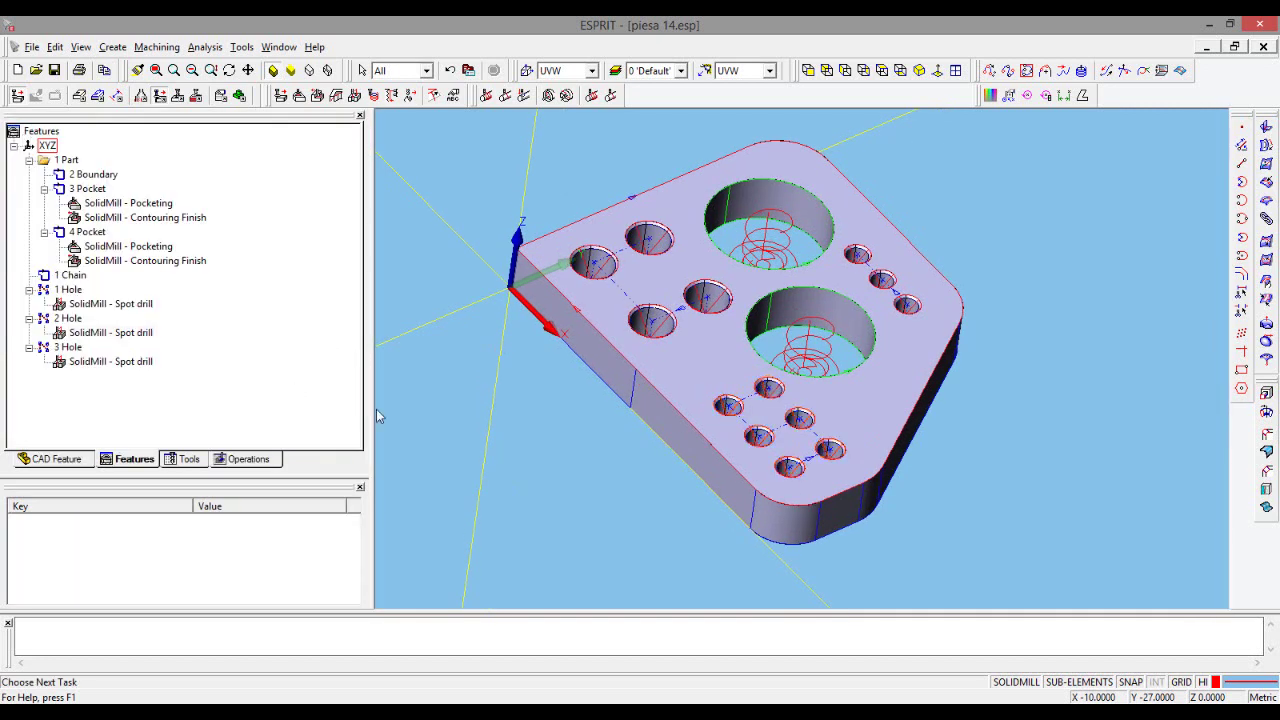
- Select 3 Hole, start a SolidMill Drilling operation, and choose the 4.5mm drill as Tool ID
click(74, 349)
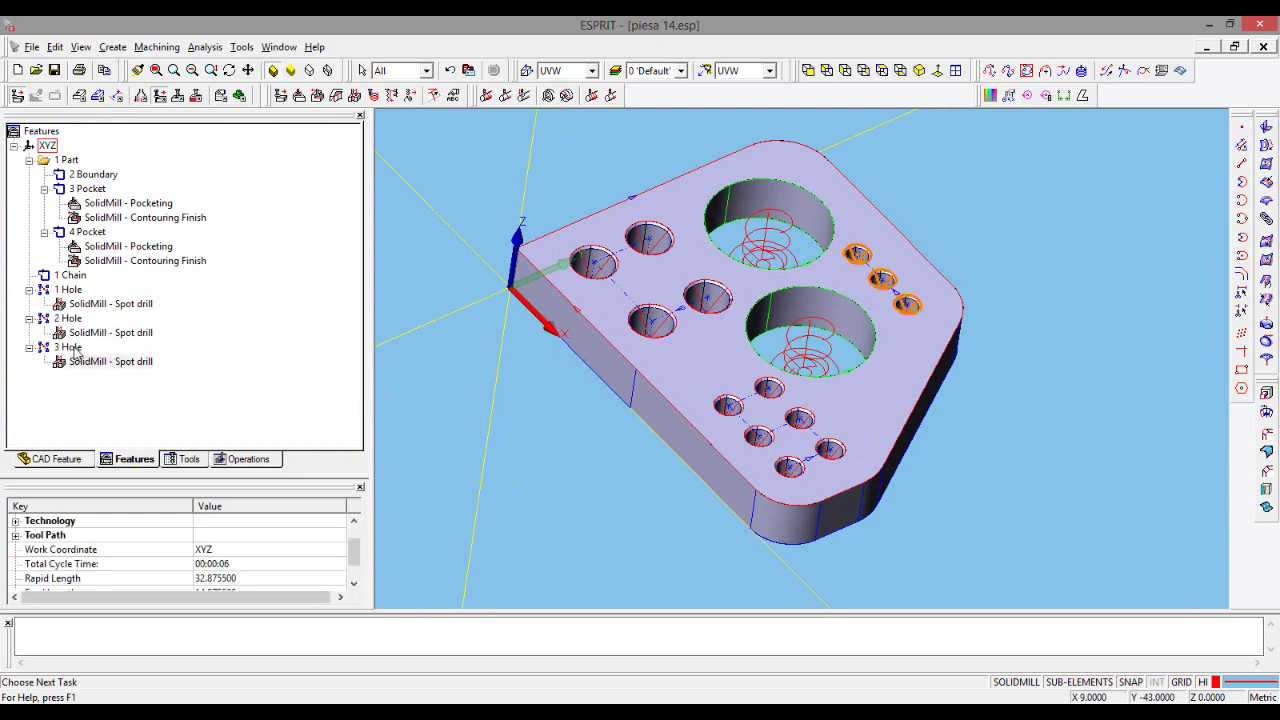
click(74, 349)
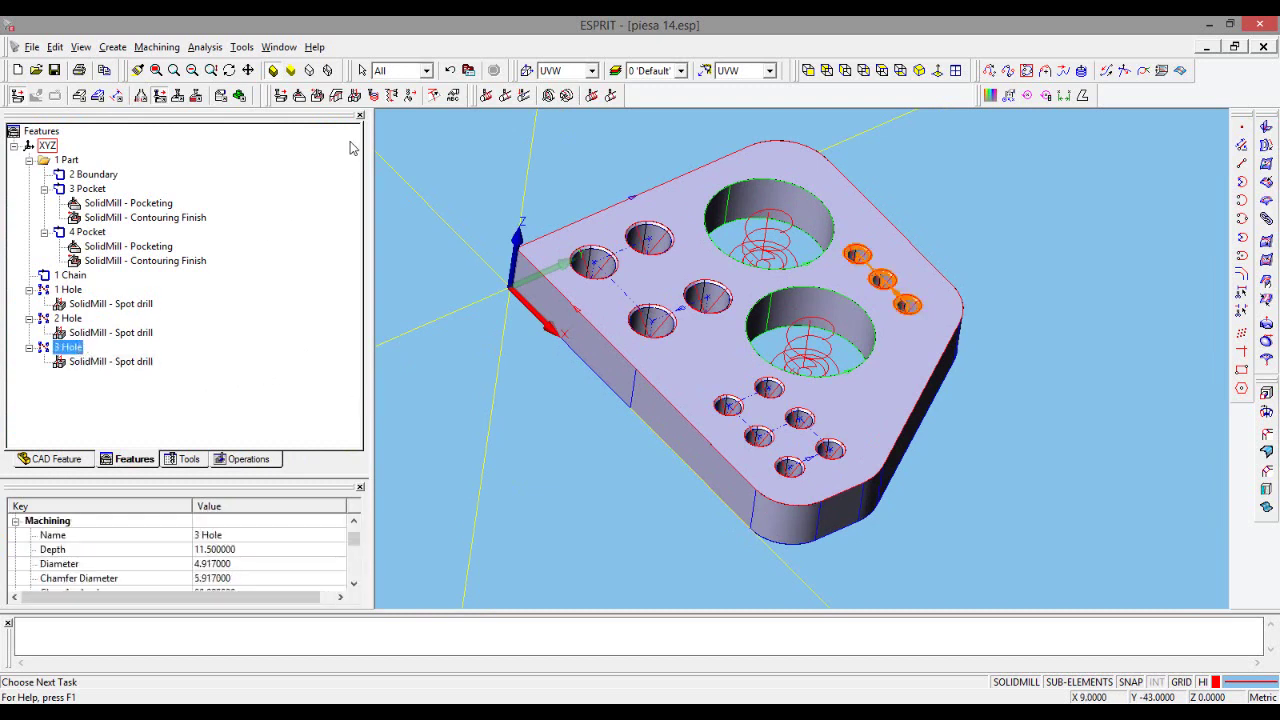
click(355, 95)
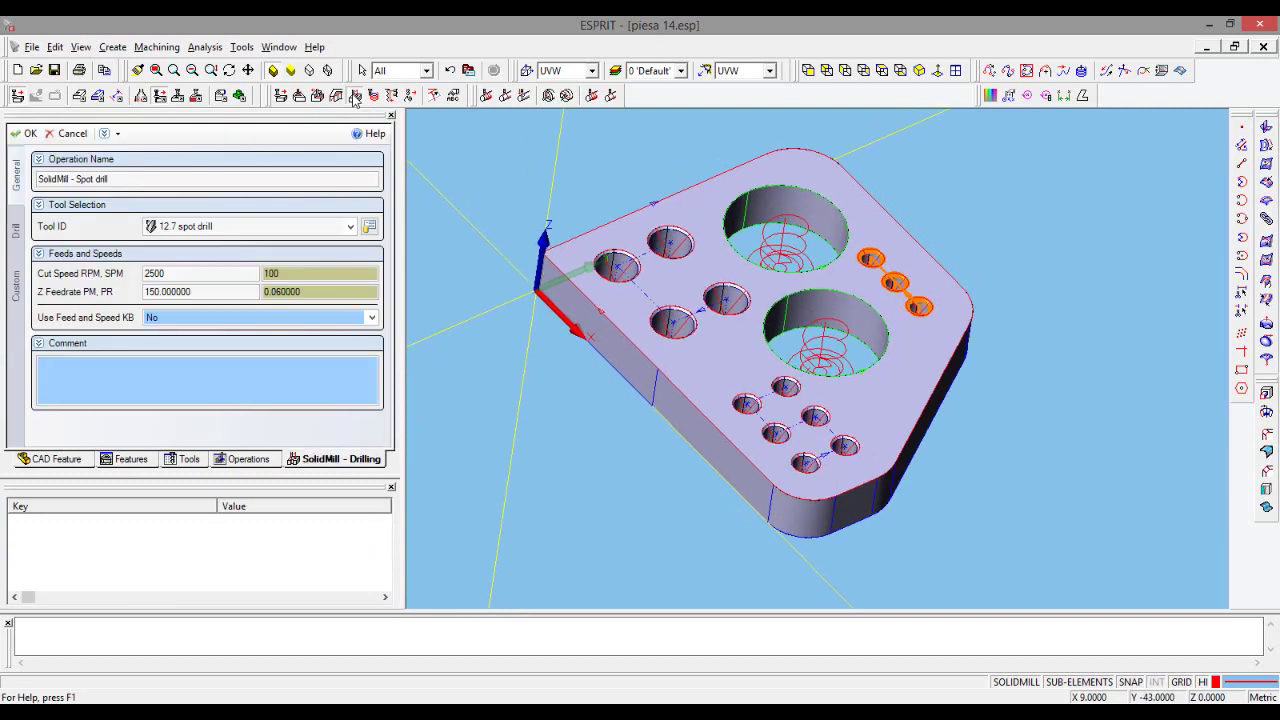
click(352, 227)
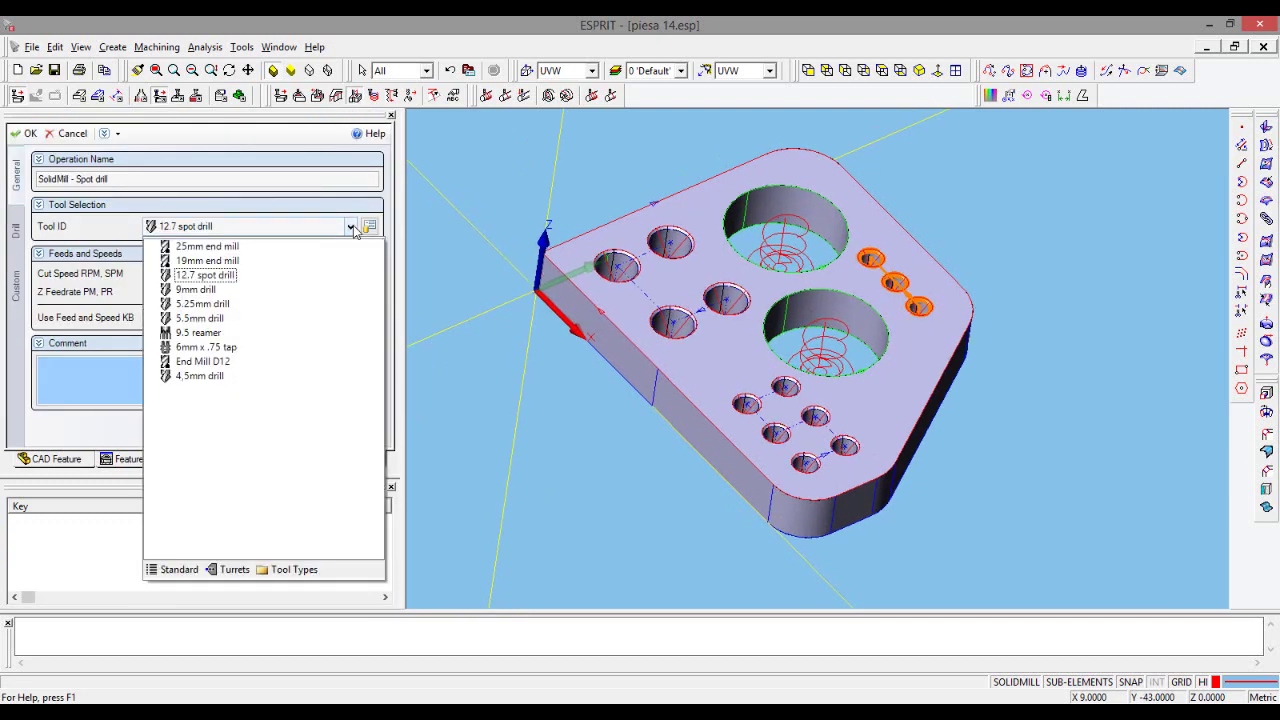
click(204, 377)
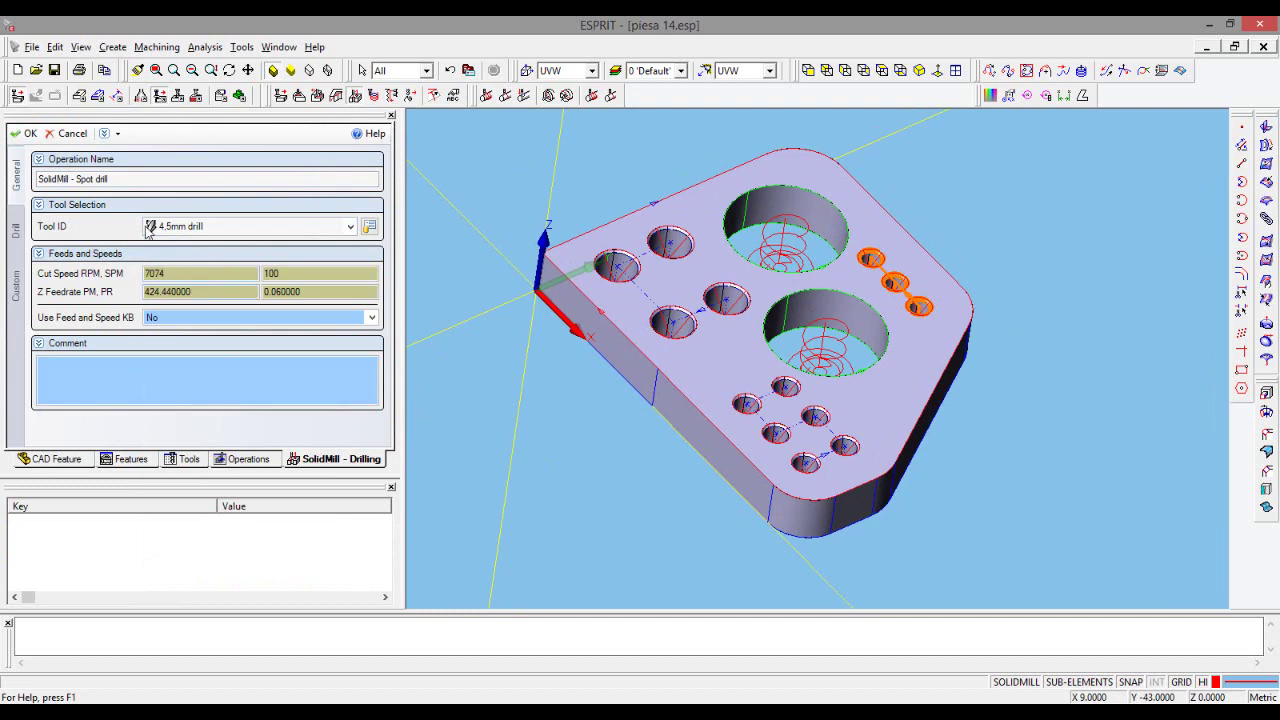
click(95, 179)
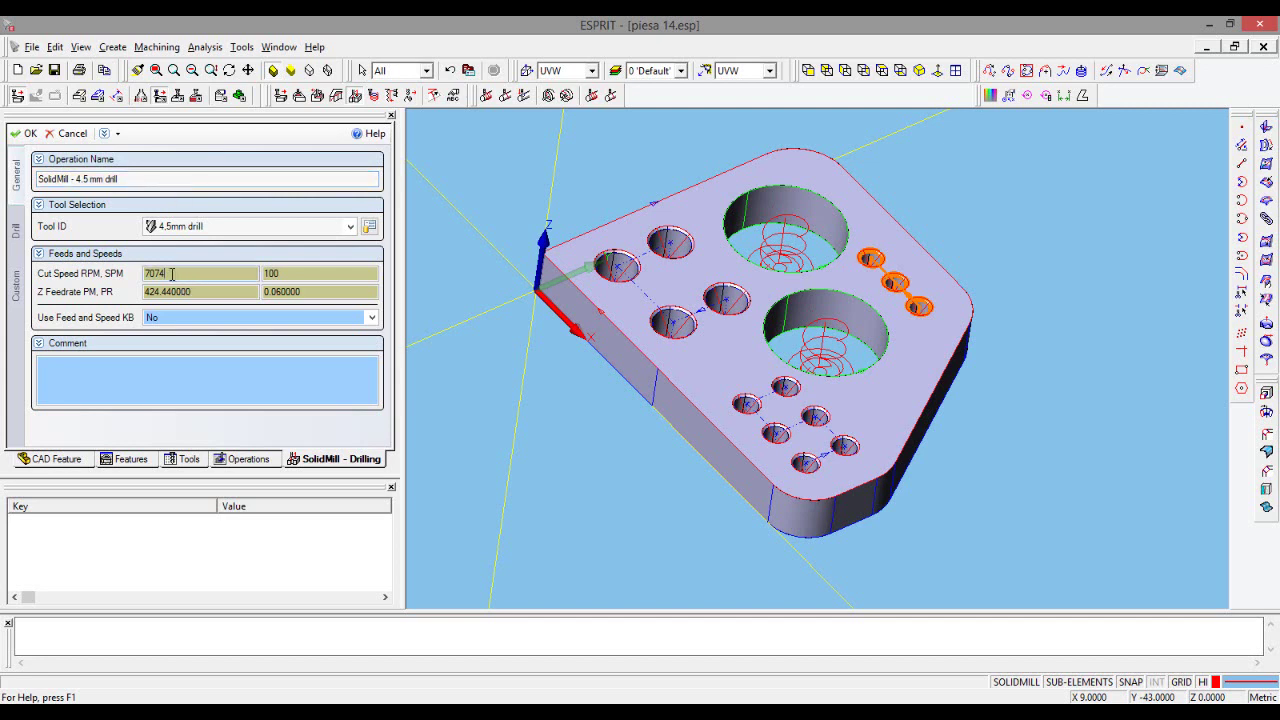
- Set the 4.5mm drill's cut speed to 2000 RPM and its Z feedrate to 100
drag(172, 275, 128, 272)
text(2000)
click(218, 292)
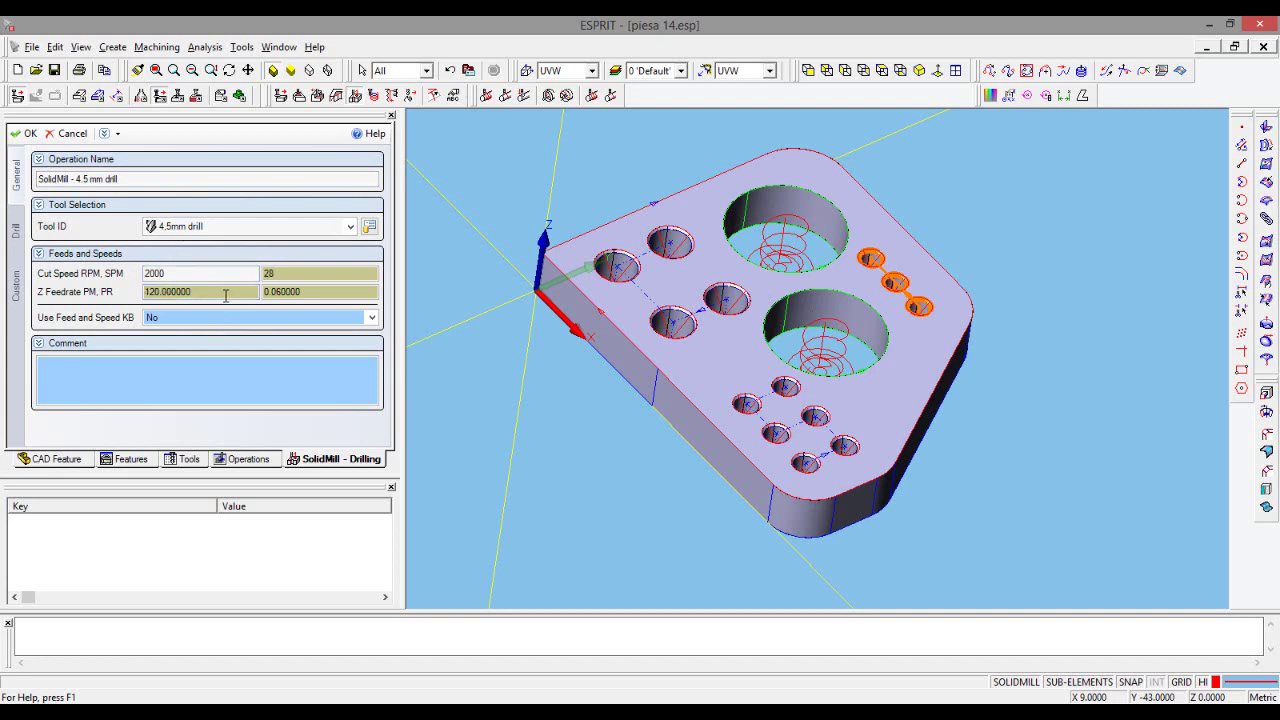
drag(226, 295, 148, 293)
key(BackSpace)
click(194, 273)
click(202, 294)
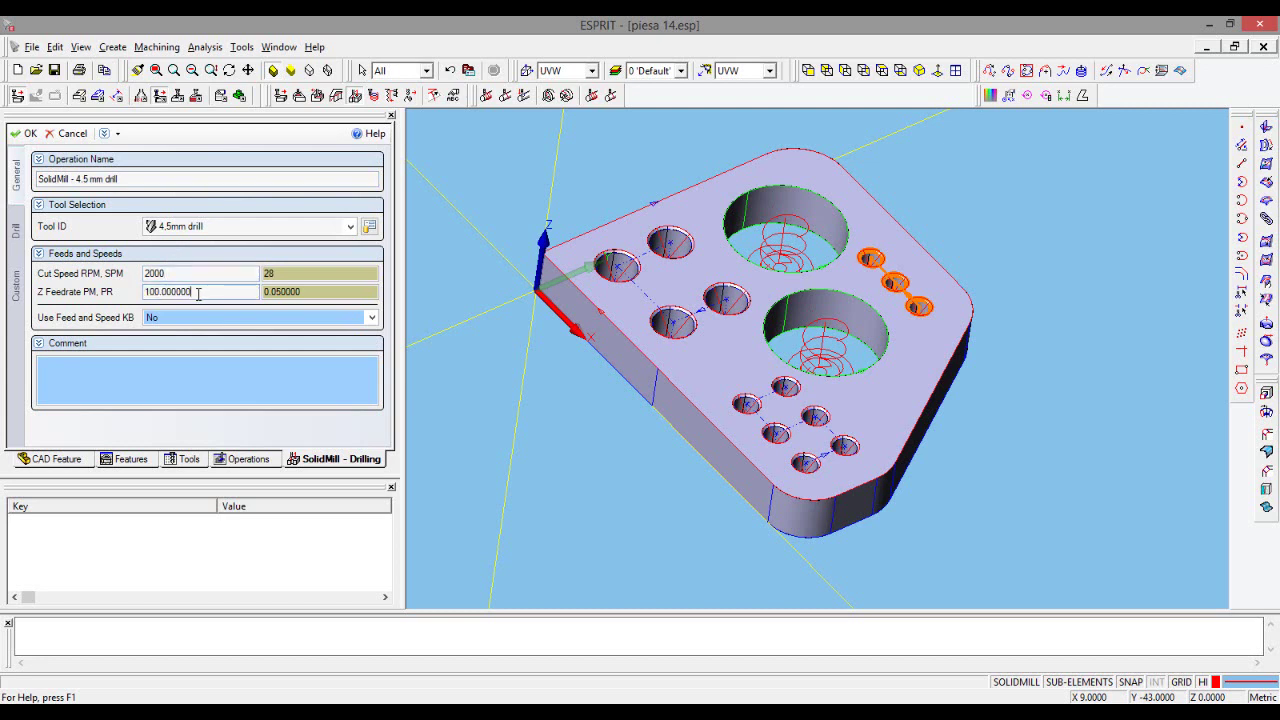
click(22, 229)
- Keep Drill as the cycle type and set Use Chamfer Diameter to No
click(178, 181)
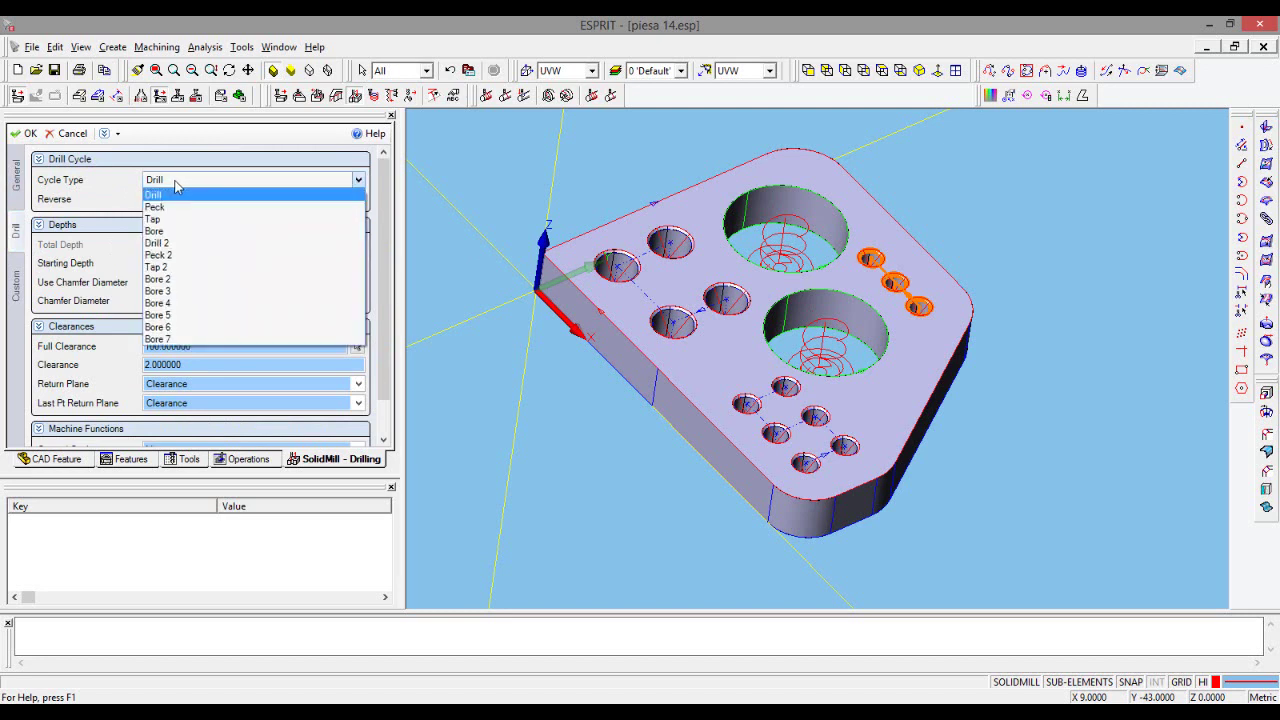
click(163, 196)
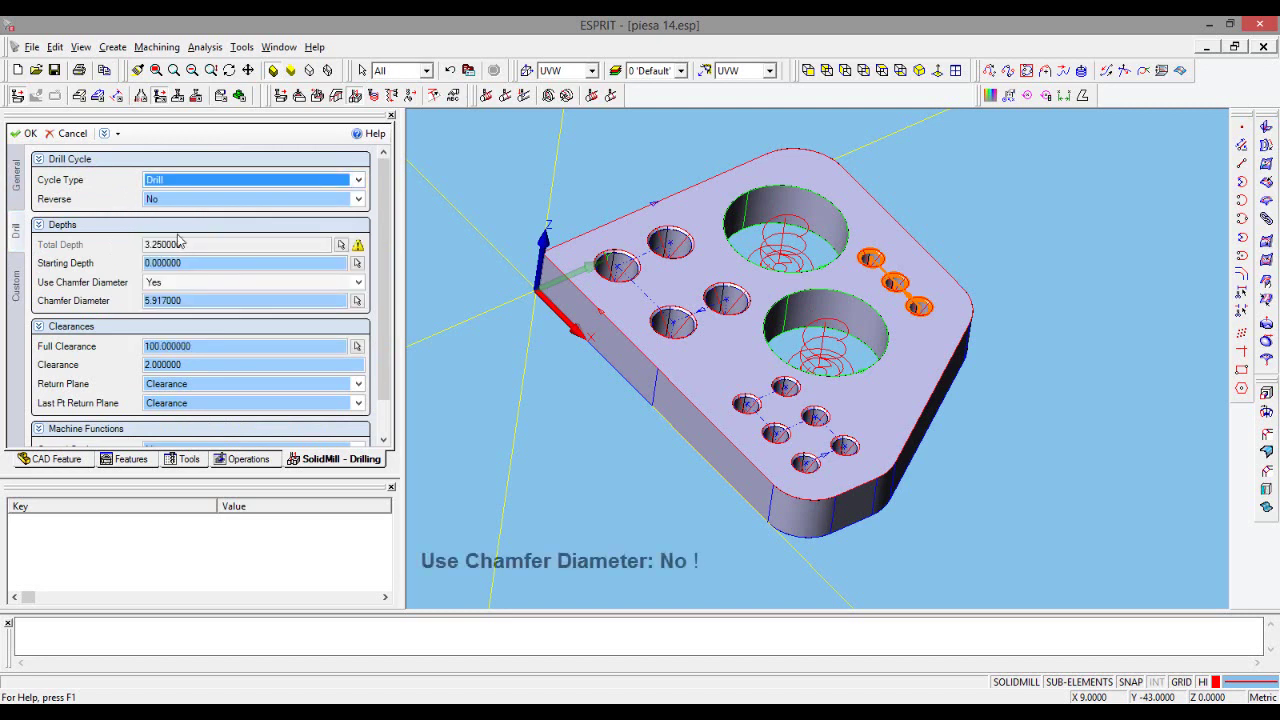
click(185, 284)
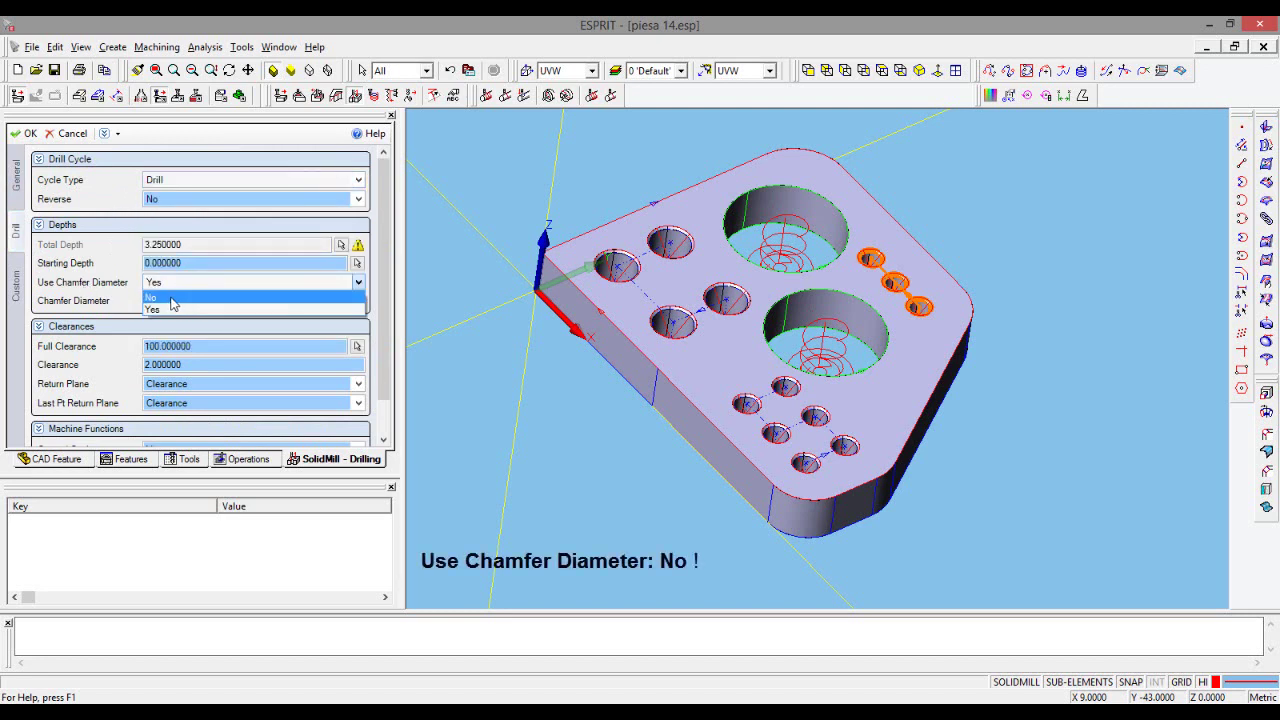
click(172, 298)
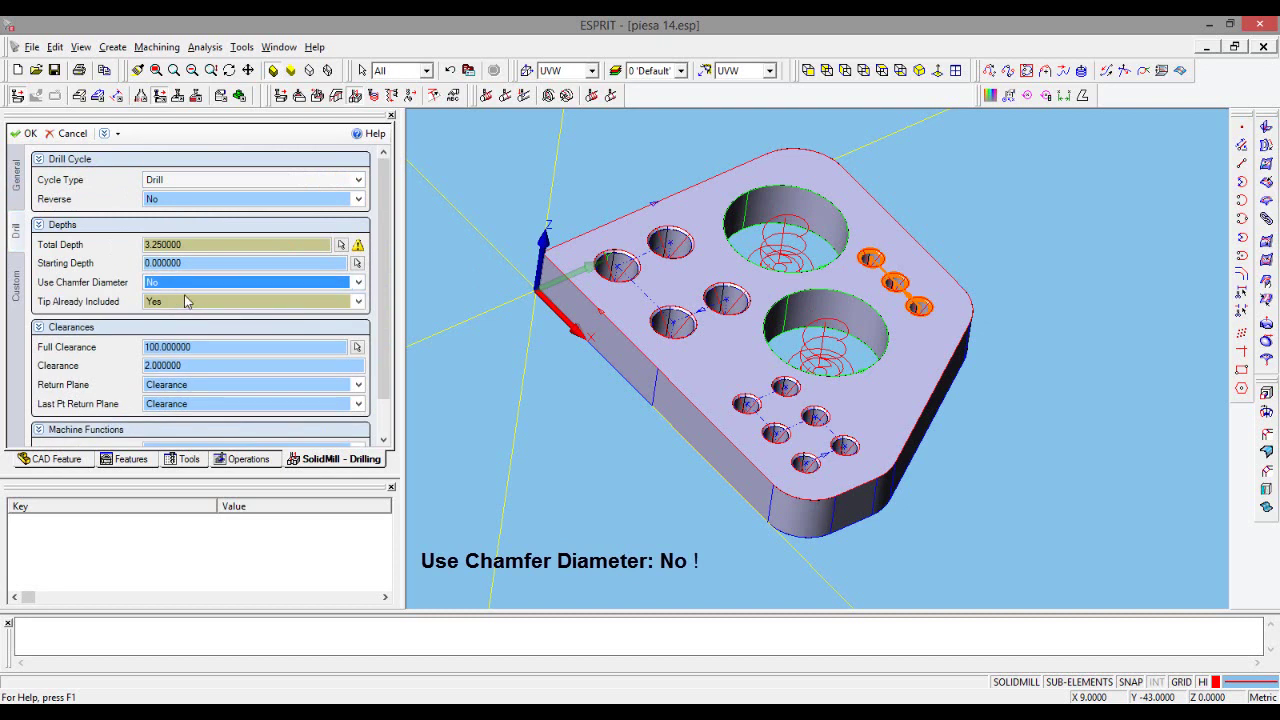
- Reset Tip Already Included to its System Default of No
click(183, 303)
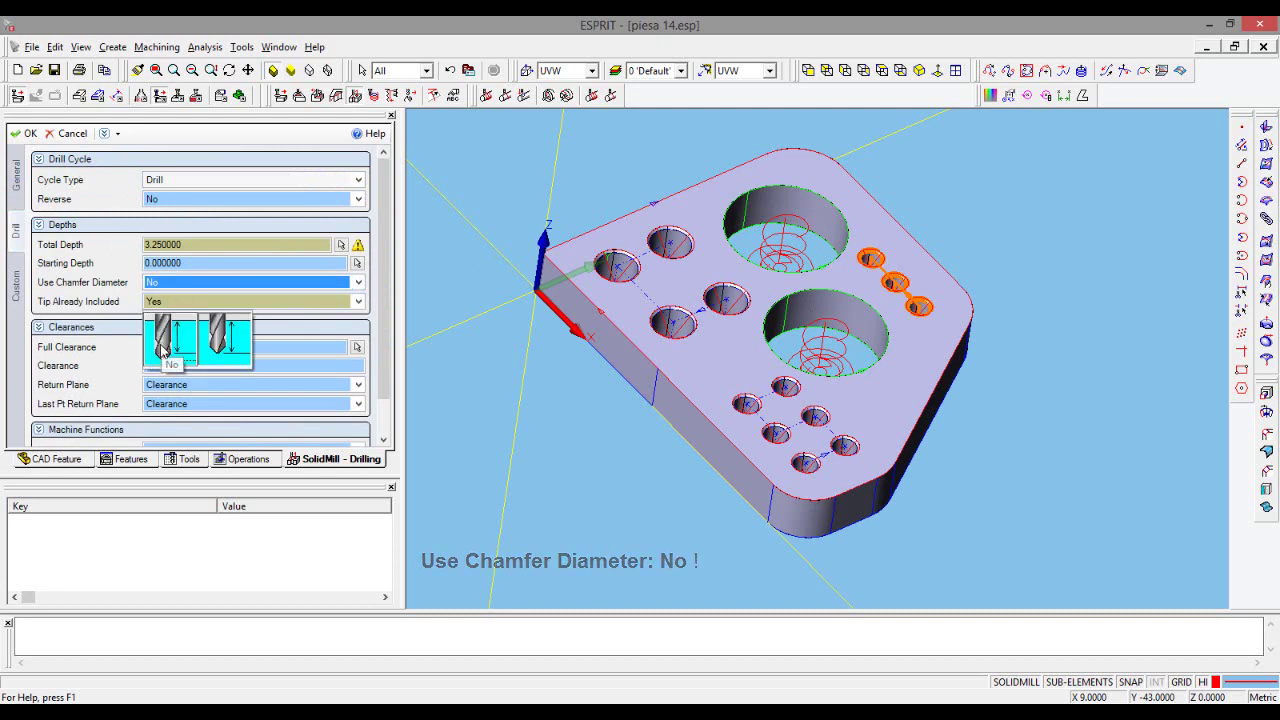
click(221, 345)
right_click(210, 302)
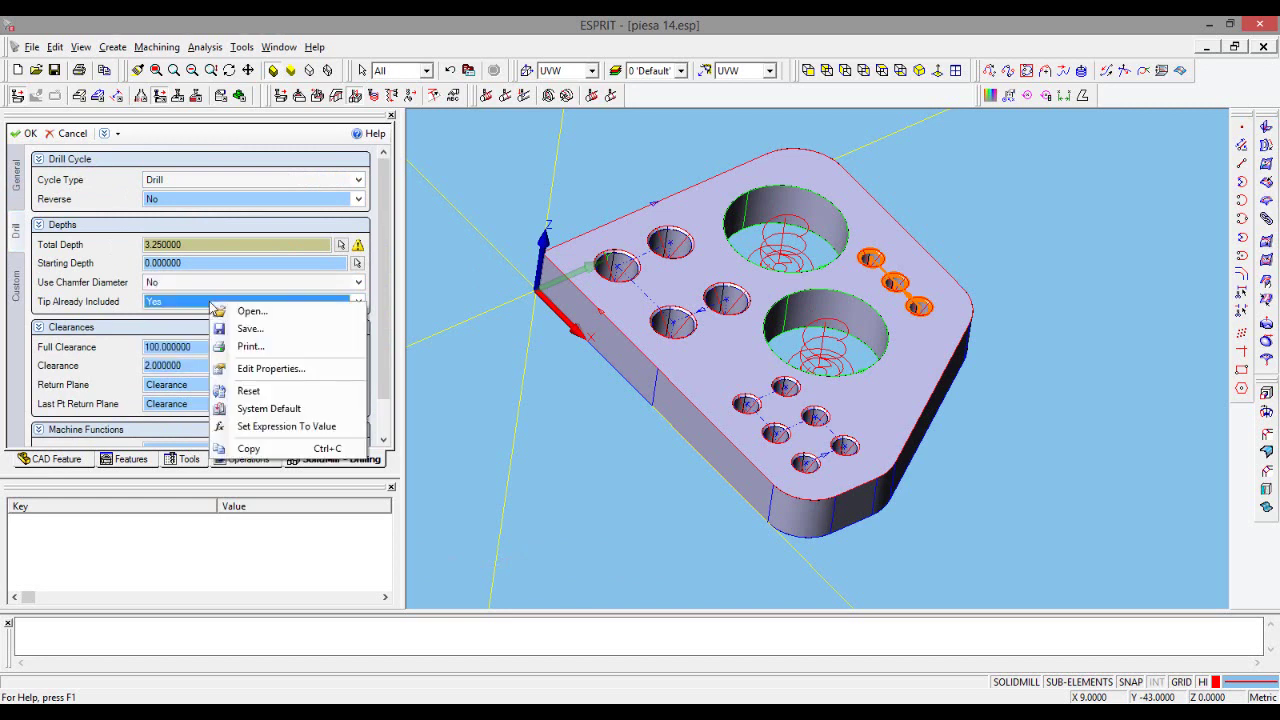
click(282, 410)
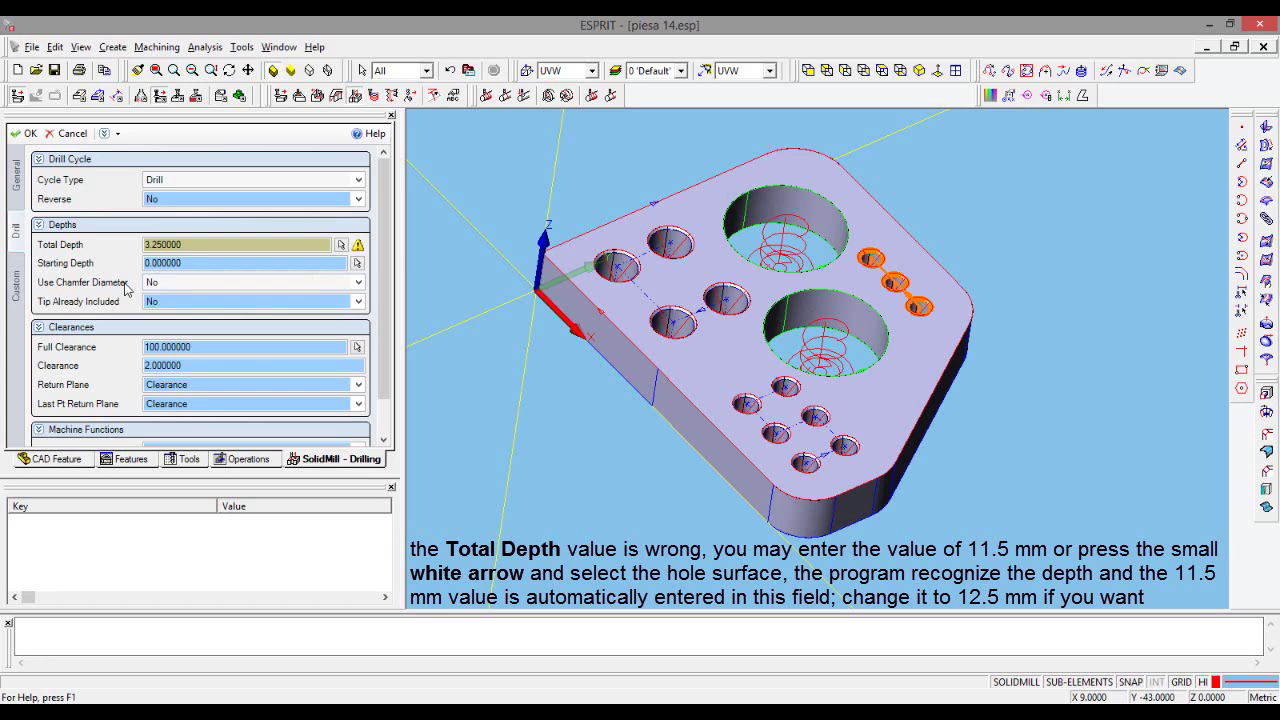
click(220, 244)
mouse_move(358, 245)
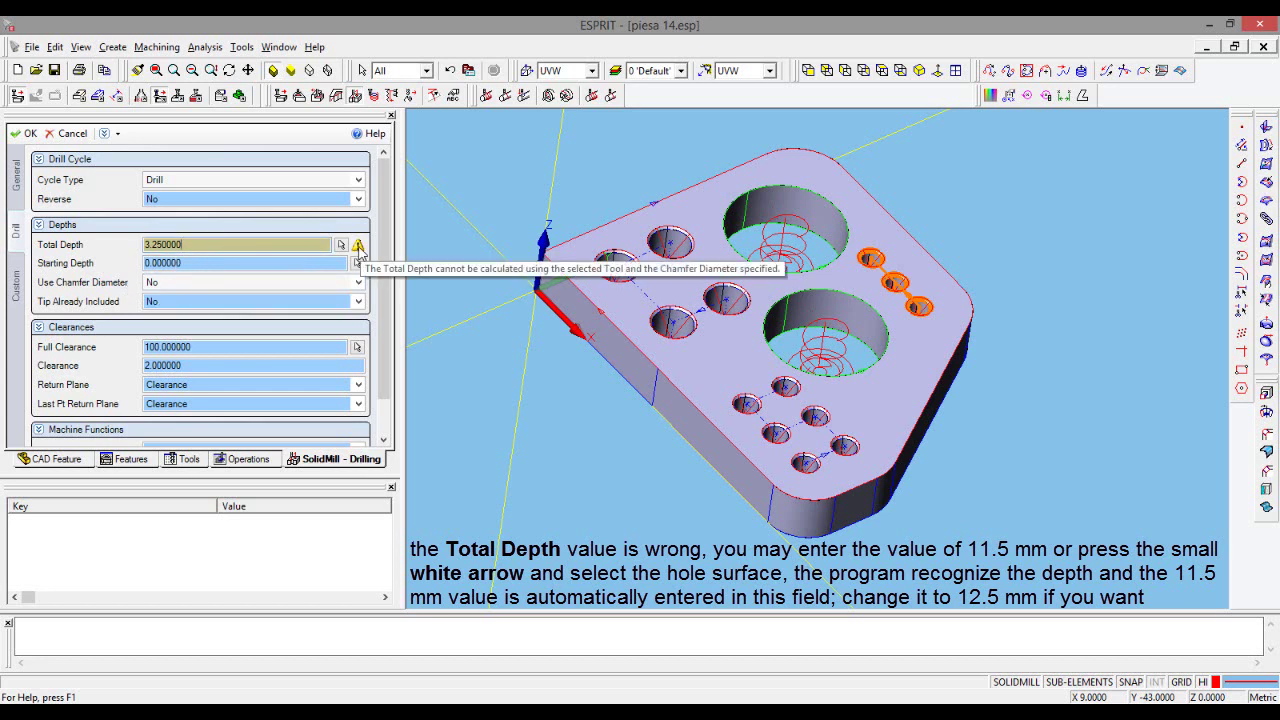
- Pick the total depth from the hole surface, then change it from 11.5 to 12.5
click(341, 246)
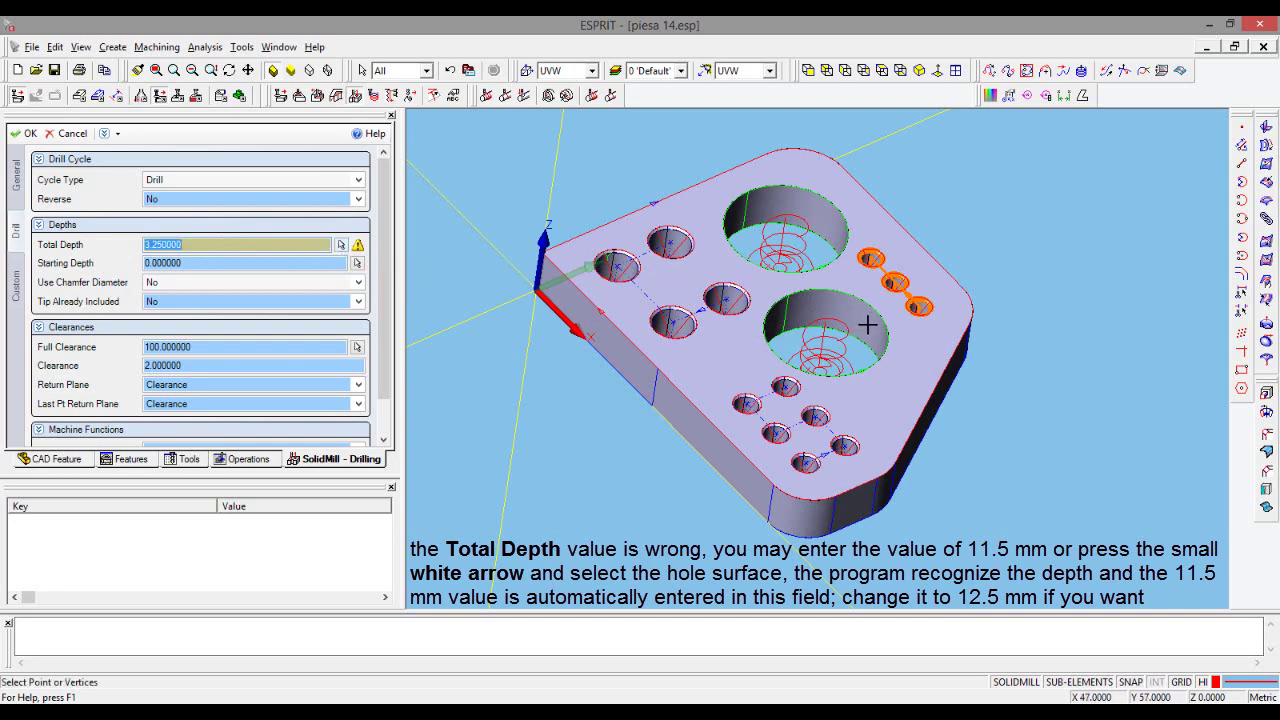
scroll(894, 274, up, 2)
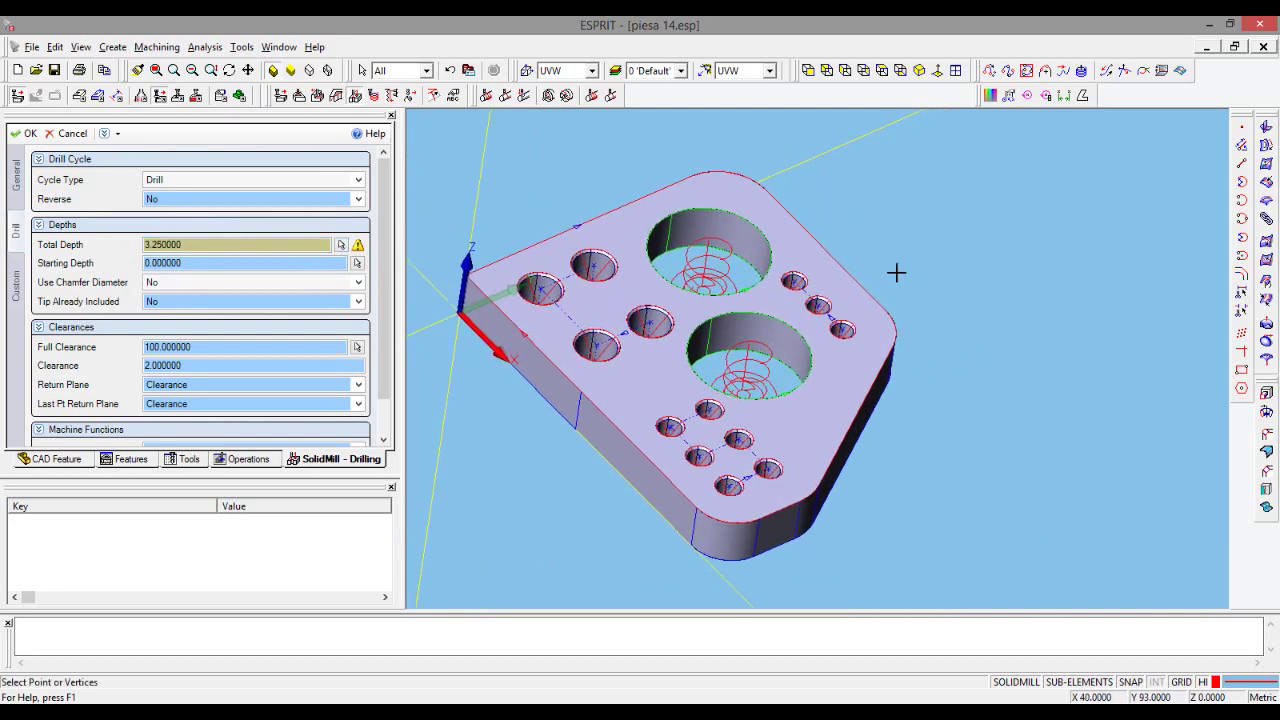
scroll(860, 291, up, 4)
scroll(708, 348, up, 2)
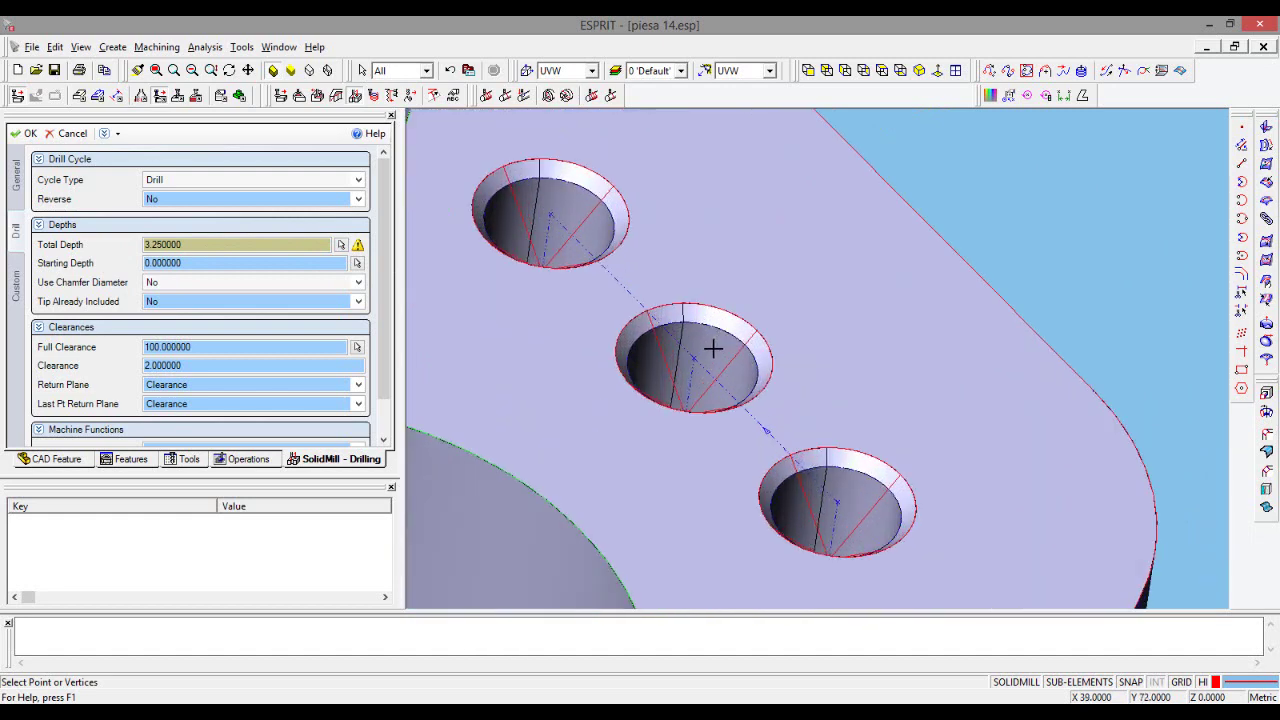
scroll(716, 347, up, 2)
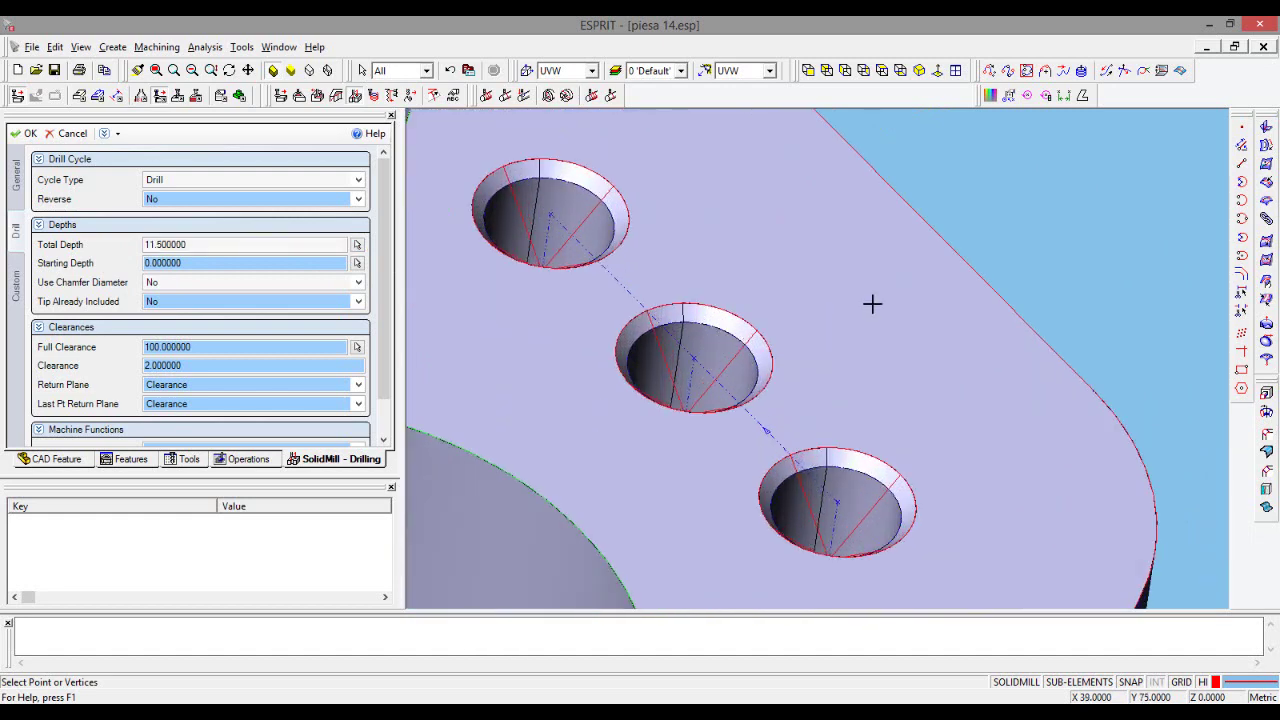
scroll(1040, 254, down, 2)
scroll(1040, 254, down, 3)
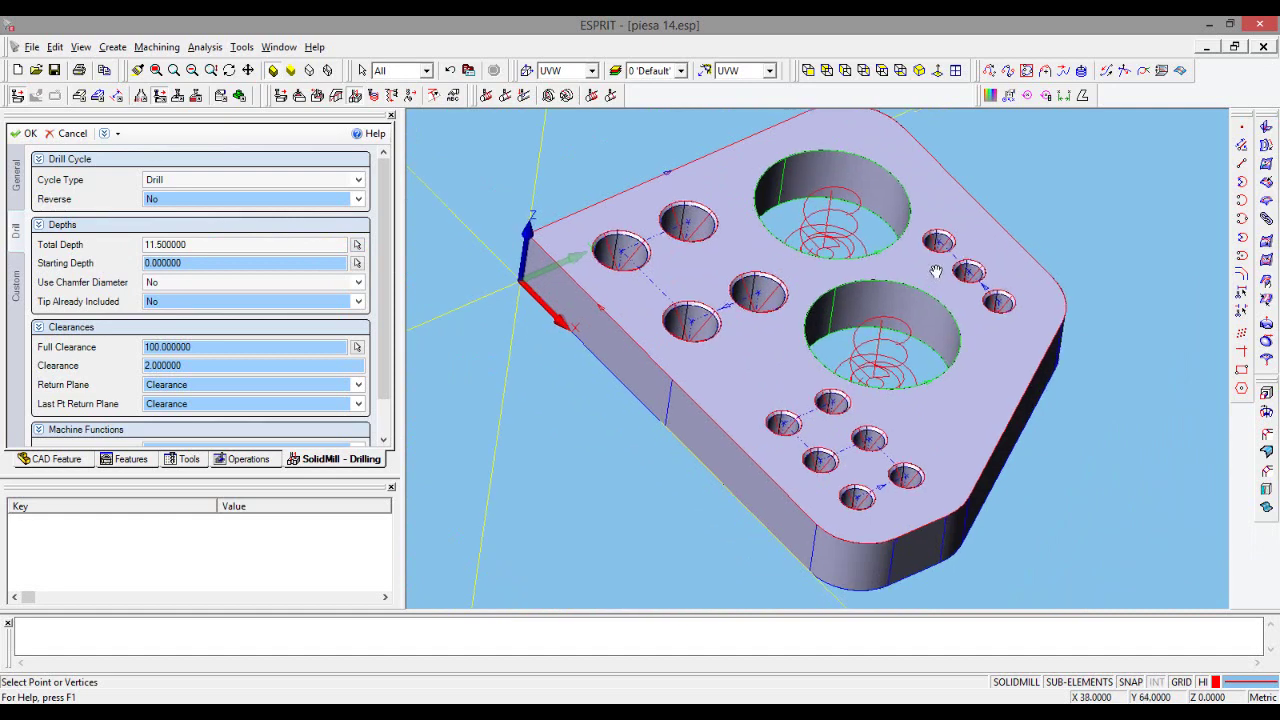
scroll(1025, 254, down, 1)
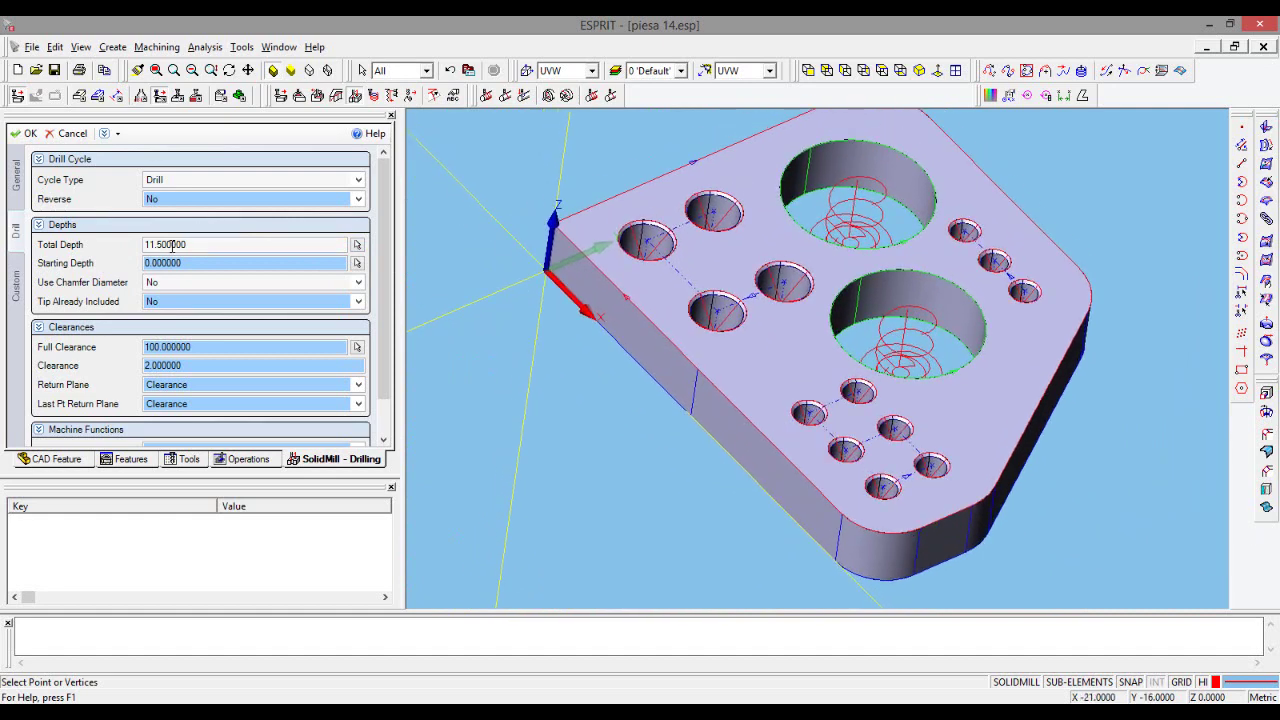
drag(200, 245, 104, 245)
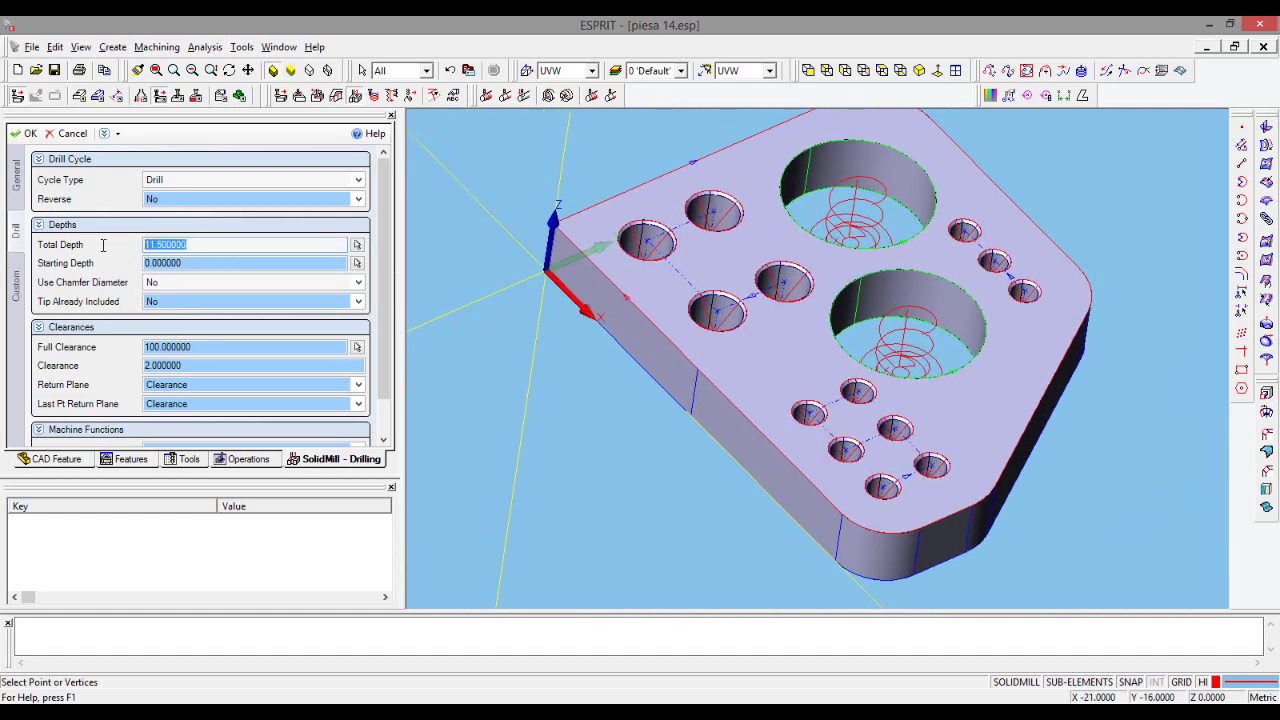
text(12.5)
click(216, 263)
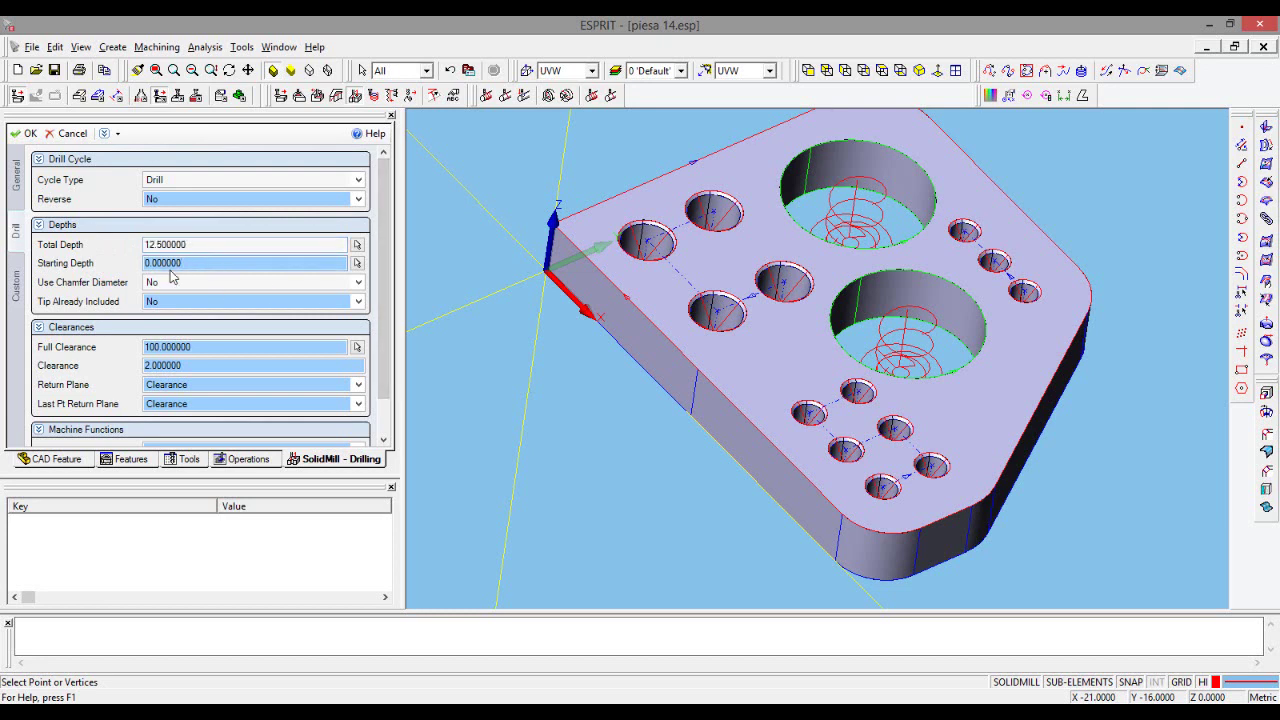
- Finish the 4.5mm drill, then start a drilling operation on 3 Hole named SolidMill - M6 tap
click(24, 133)
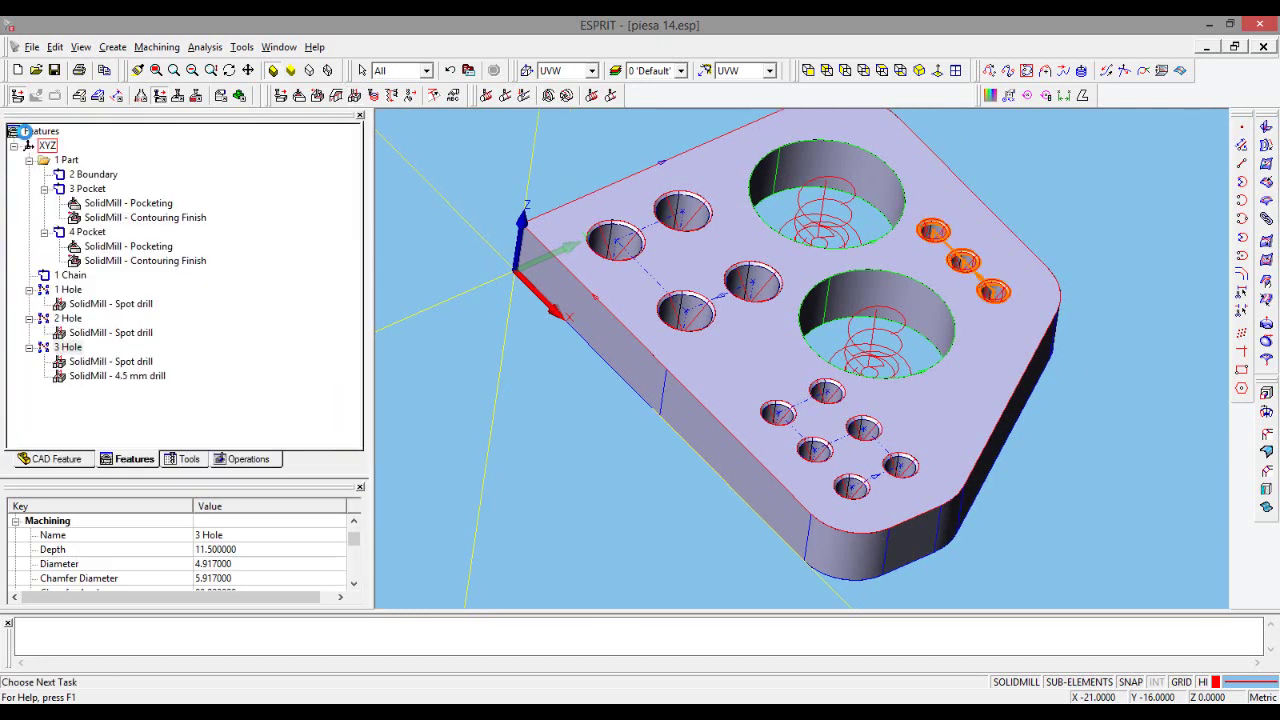
click(153, 410)
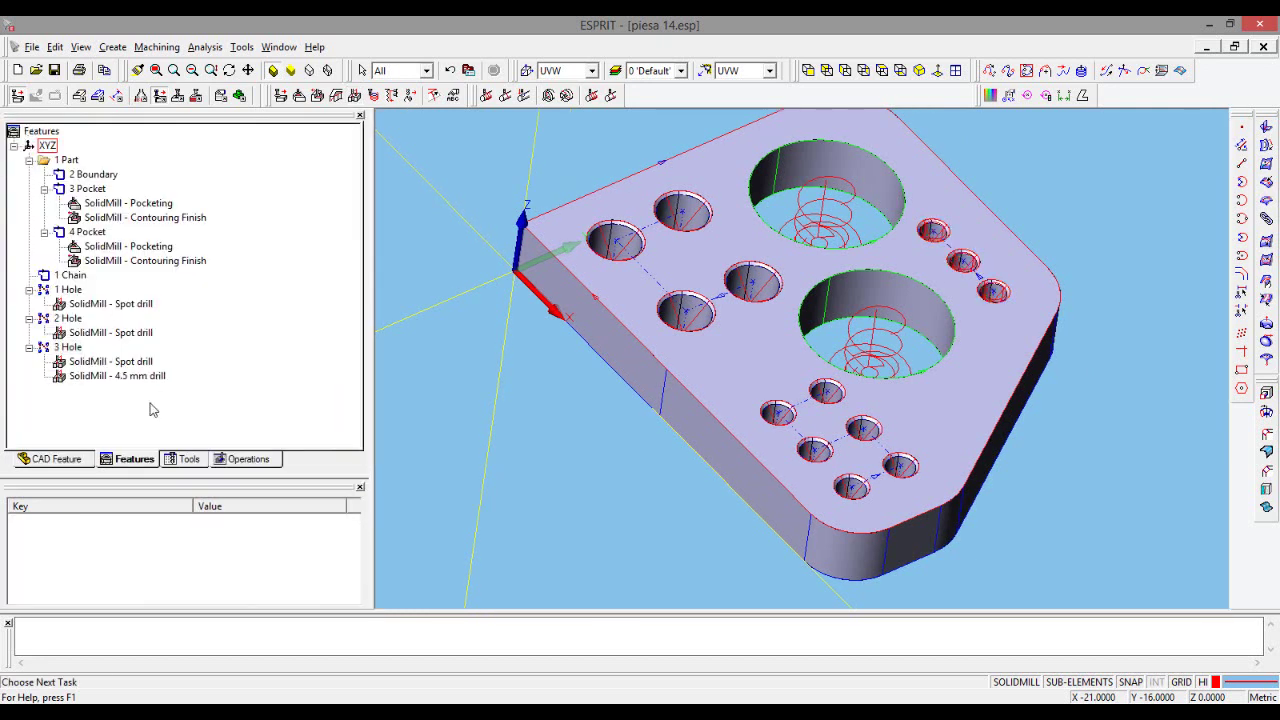
click(63, 347)
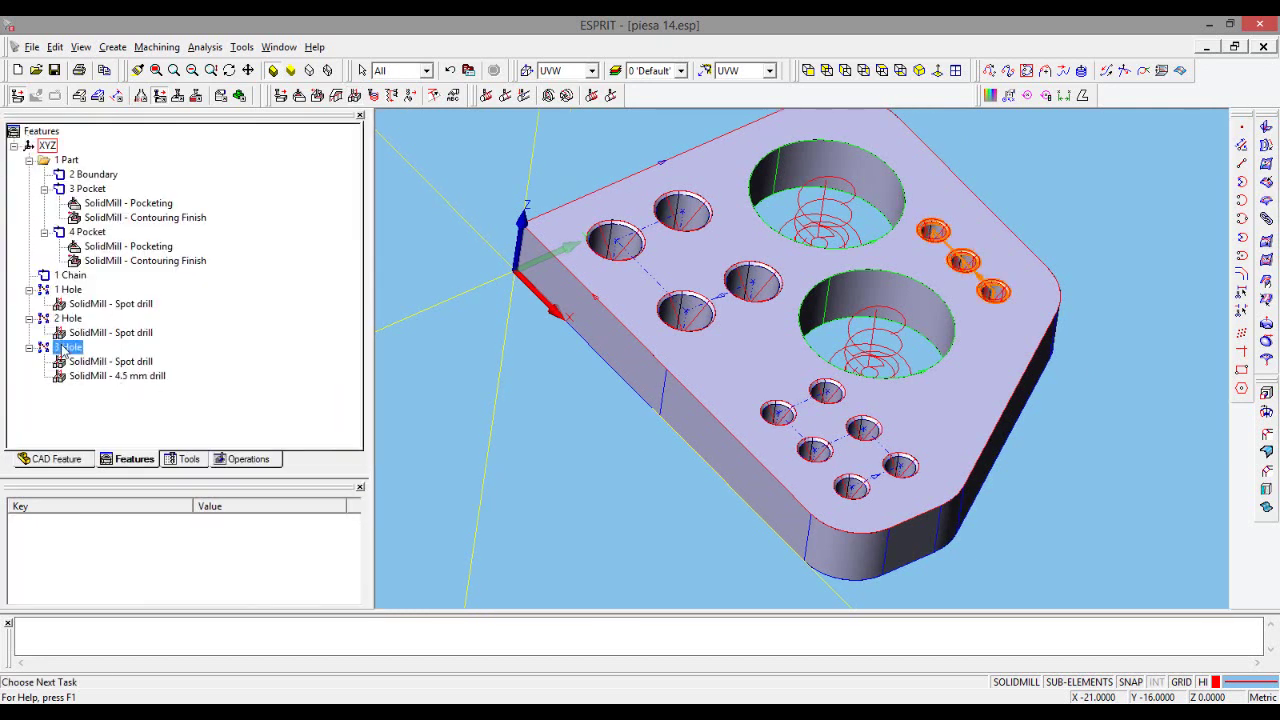
click(355, 95)
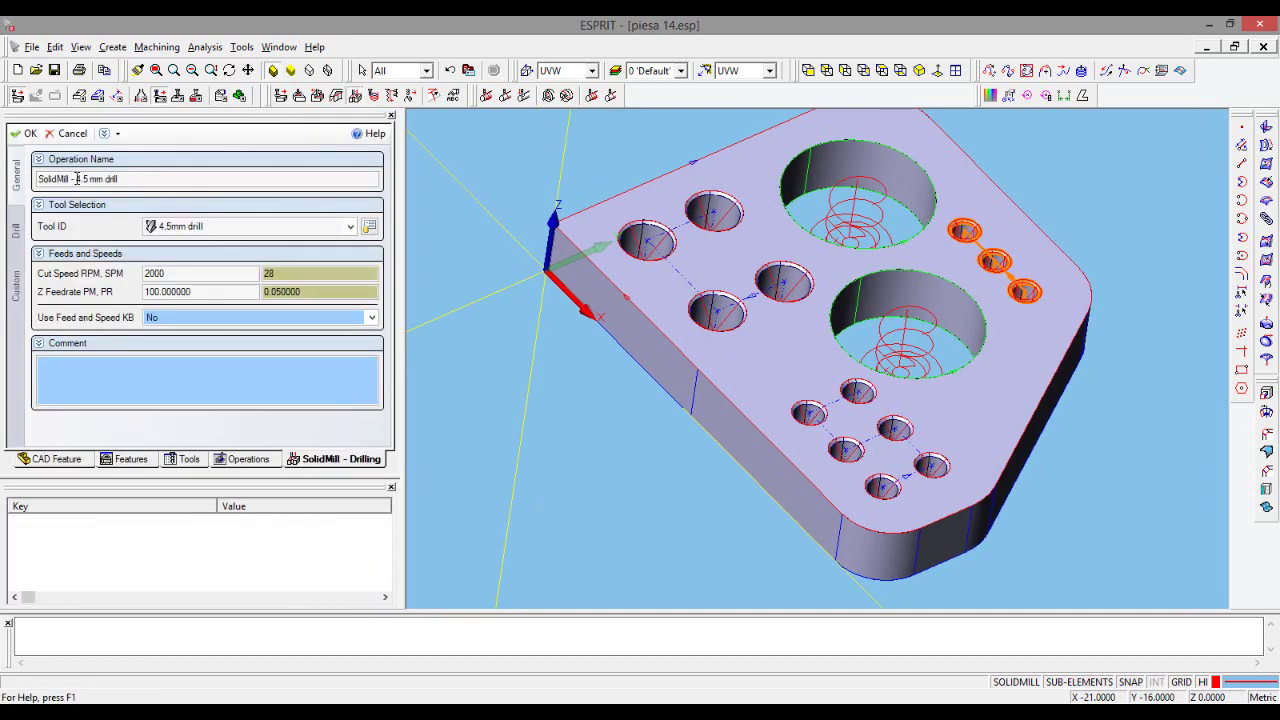
drag(77, 179, 146, 181)
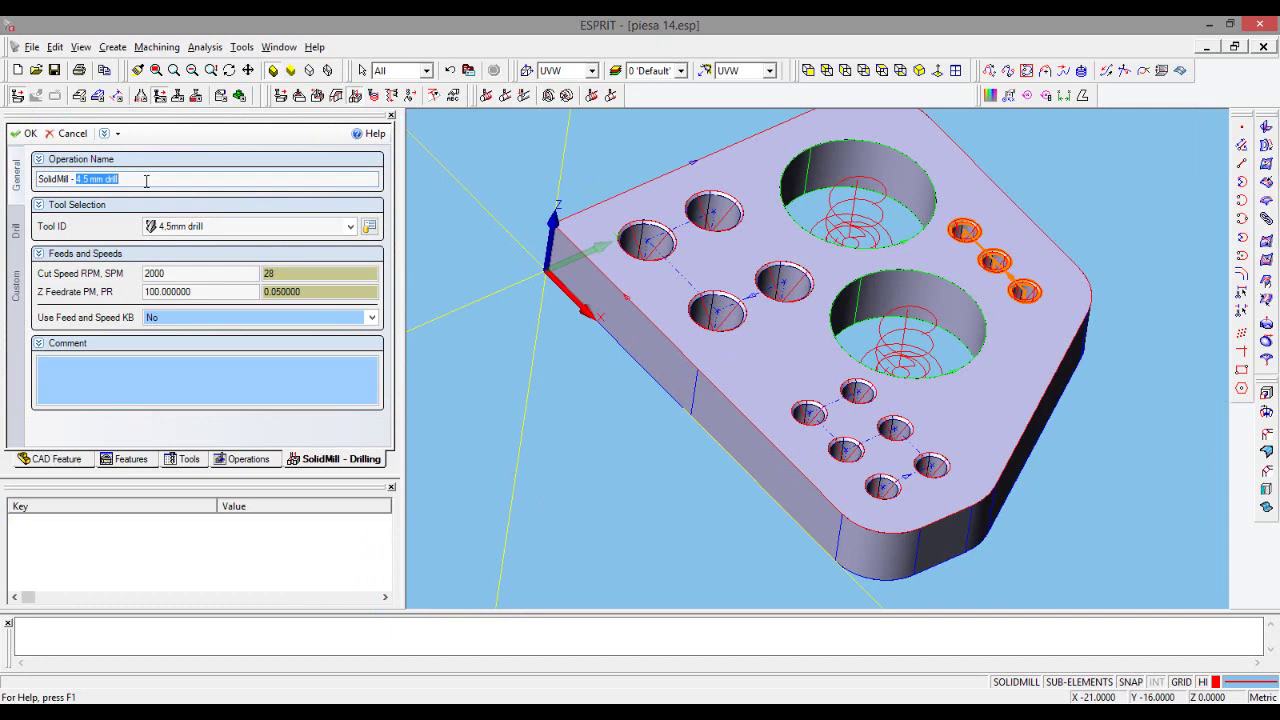
text(M6)
- Choose the 6mm x .75 tap and set the cut speed to 500 RPM
click(193, 228)
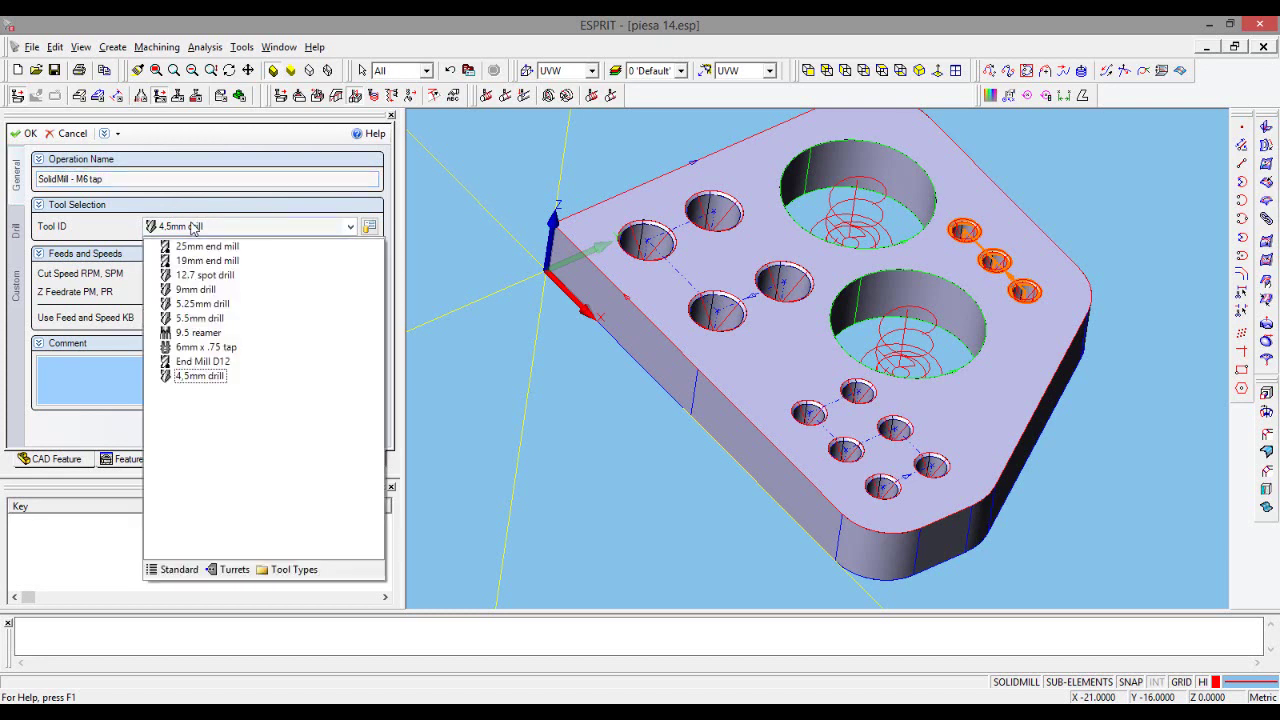
click(207, 347)
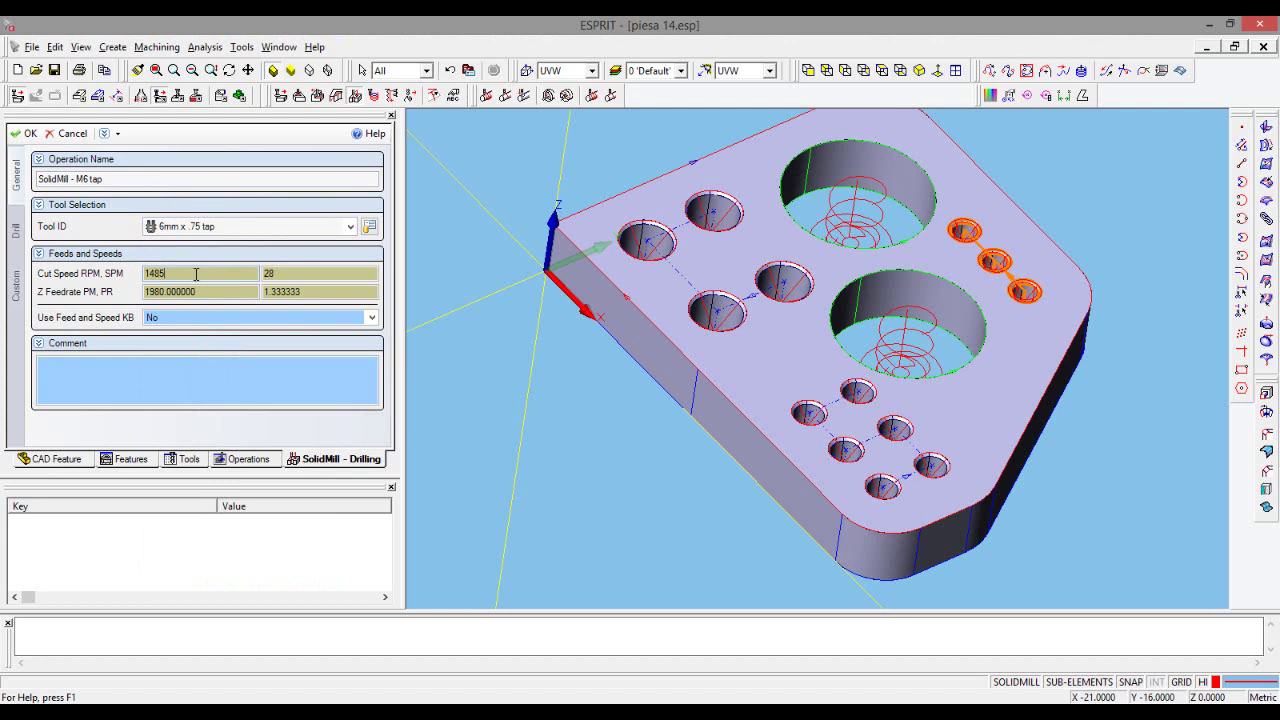
drag(196, 273, 104, 259)
text(500)
click(221, 292)
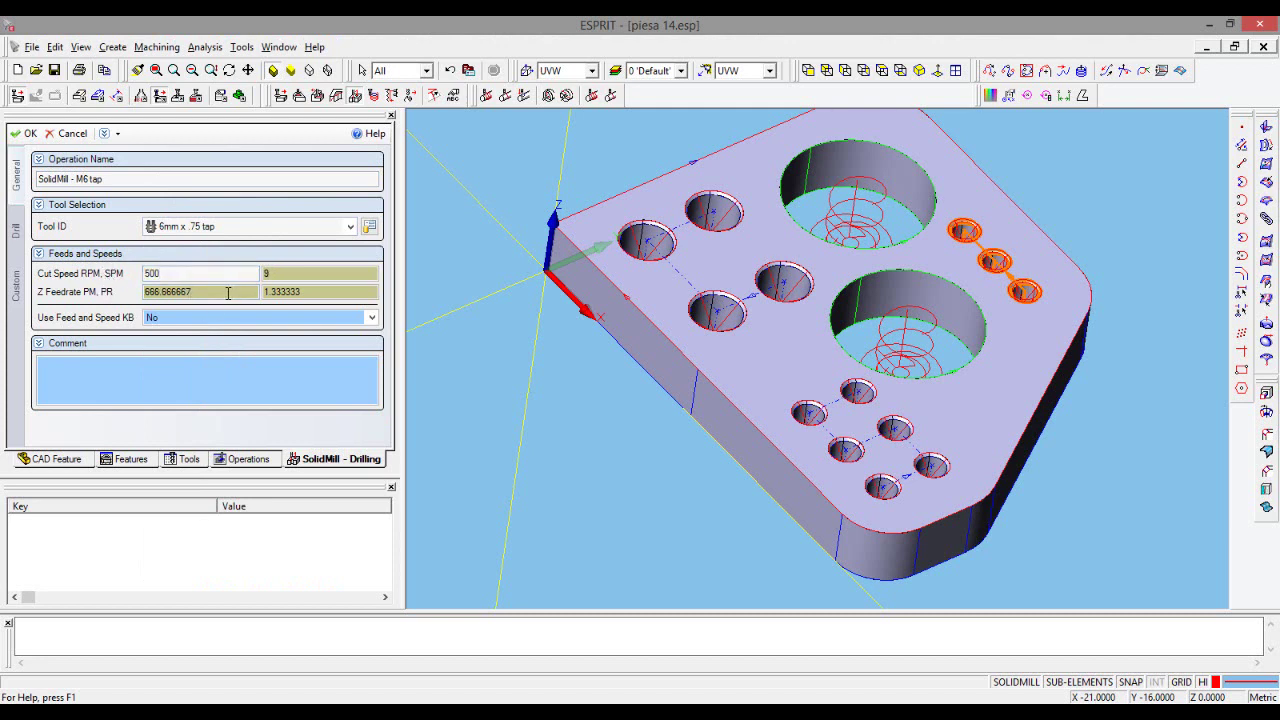
drag(228, 292, 137, 291)
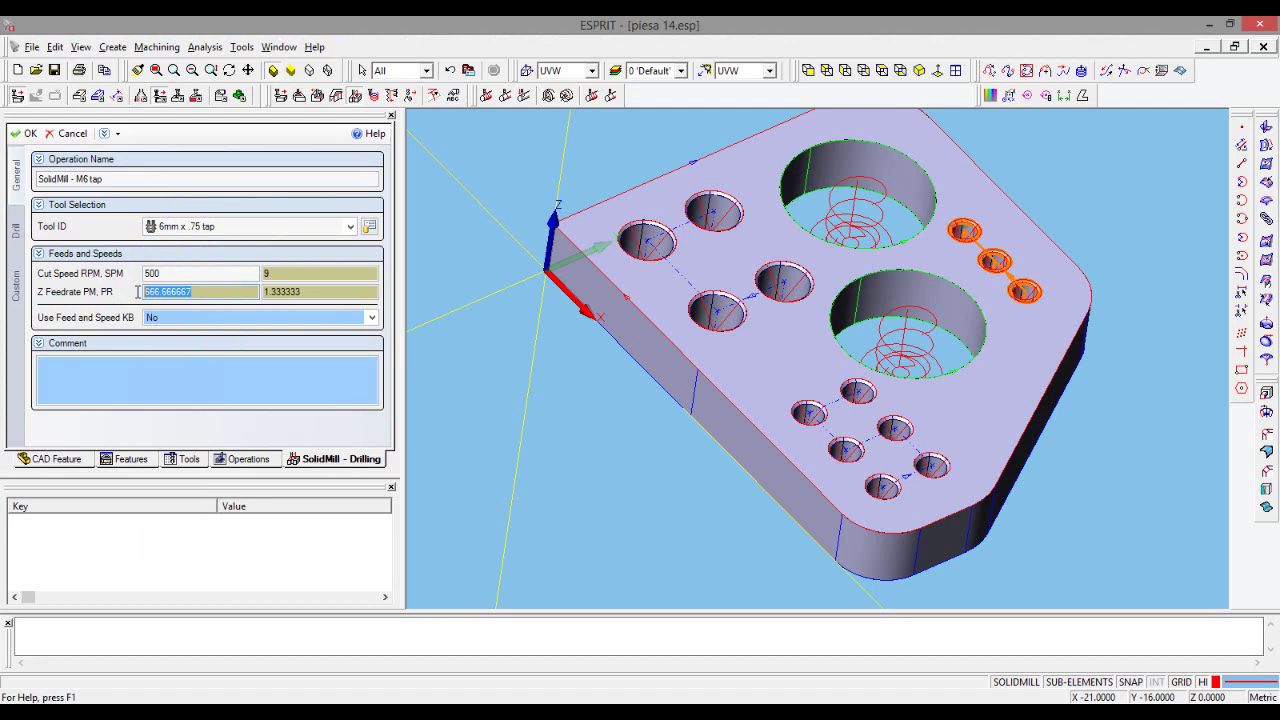
- Set the M6 tap's Z feedrate to 300
text(300)
click(188, 273)
click(205, 292)
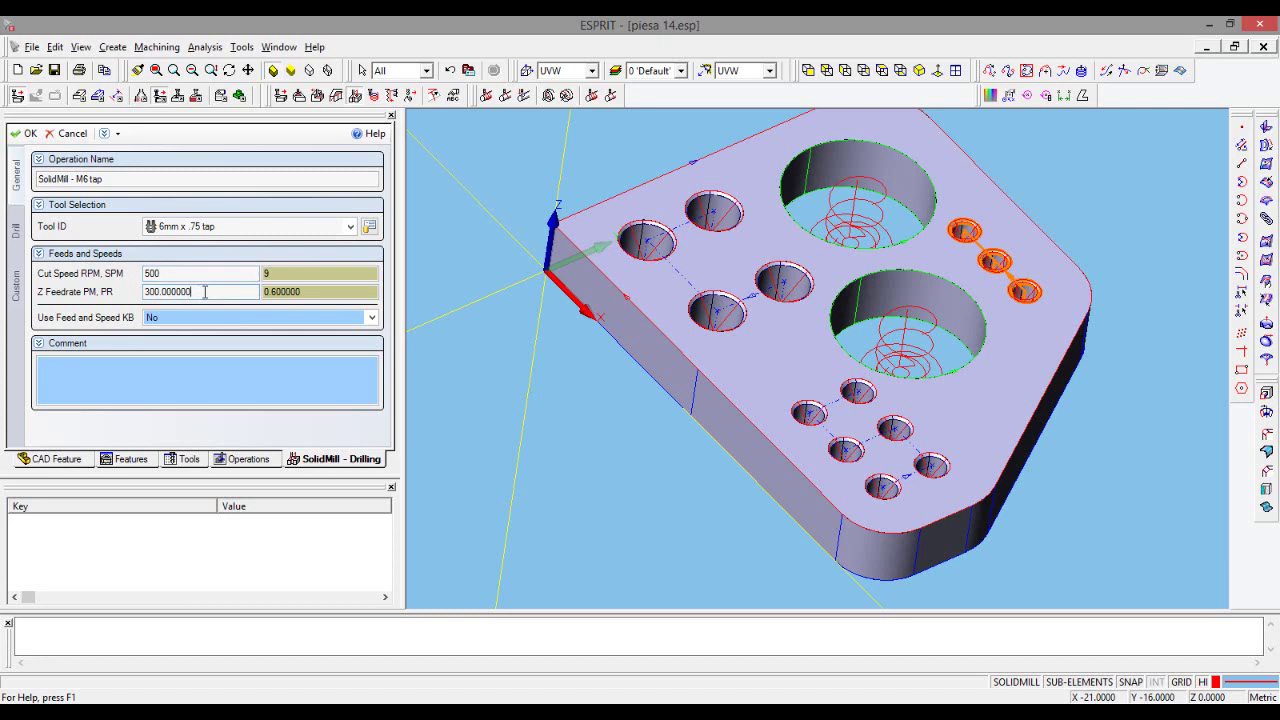
- Change the cycle type to Tap and create the M6 tap operation under 3 Hole
click(16, 231)
click(206, 181)
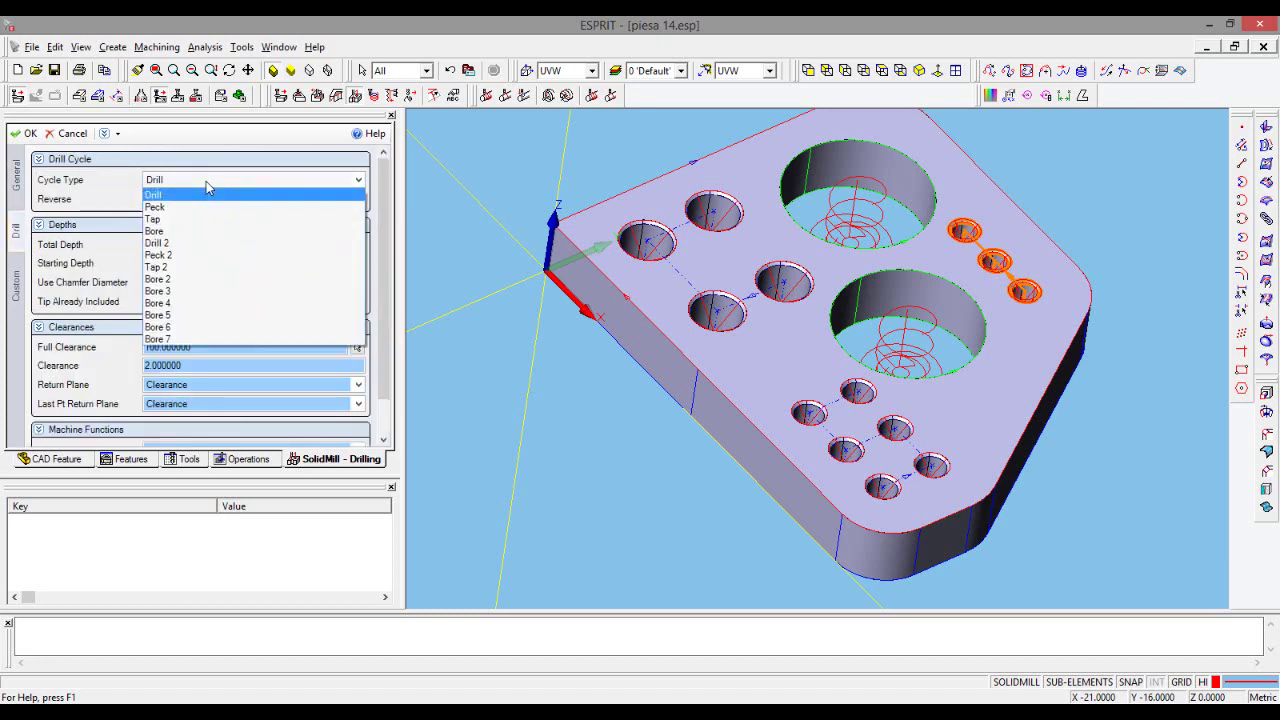
click(173, 220)
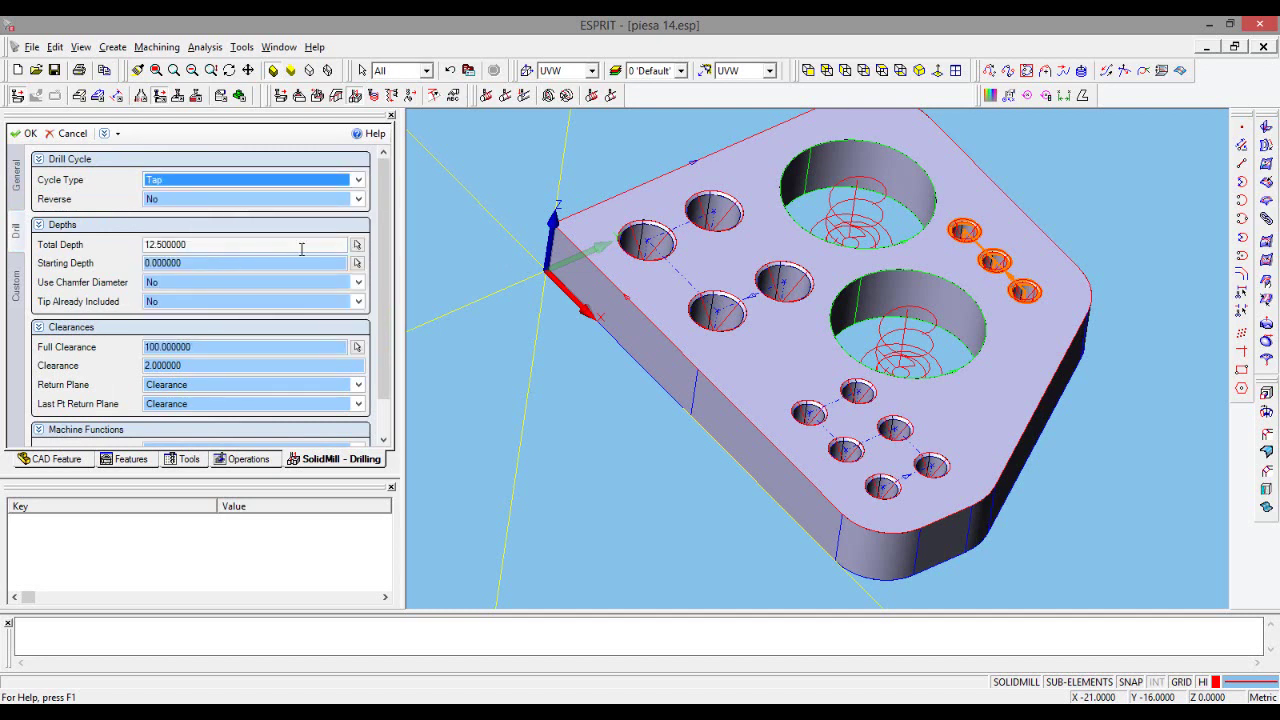
click(218, 247)
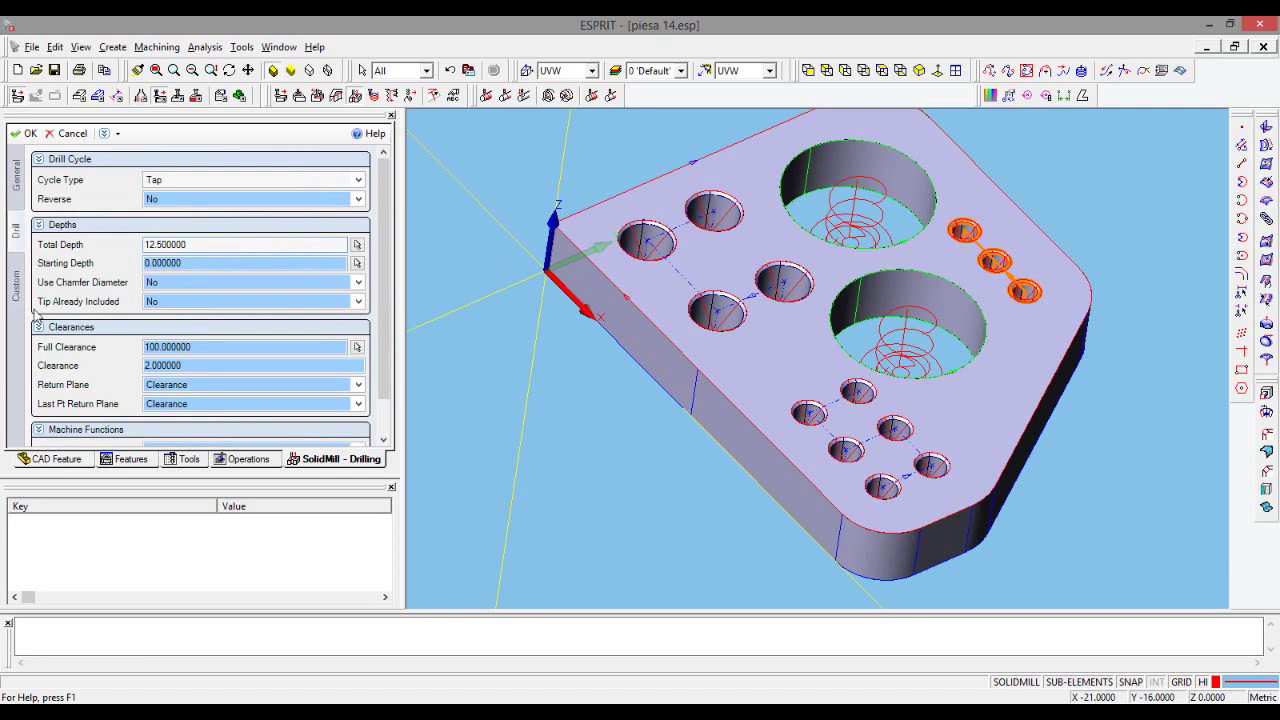
click(20, 134)
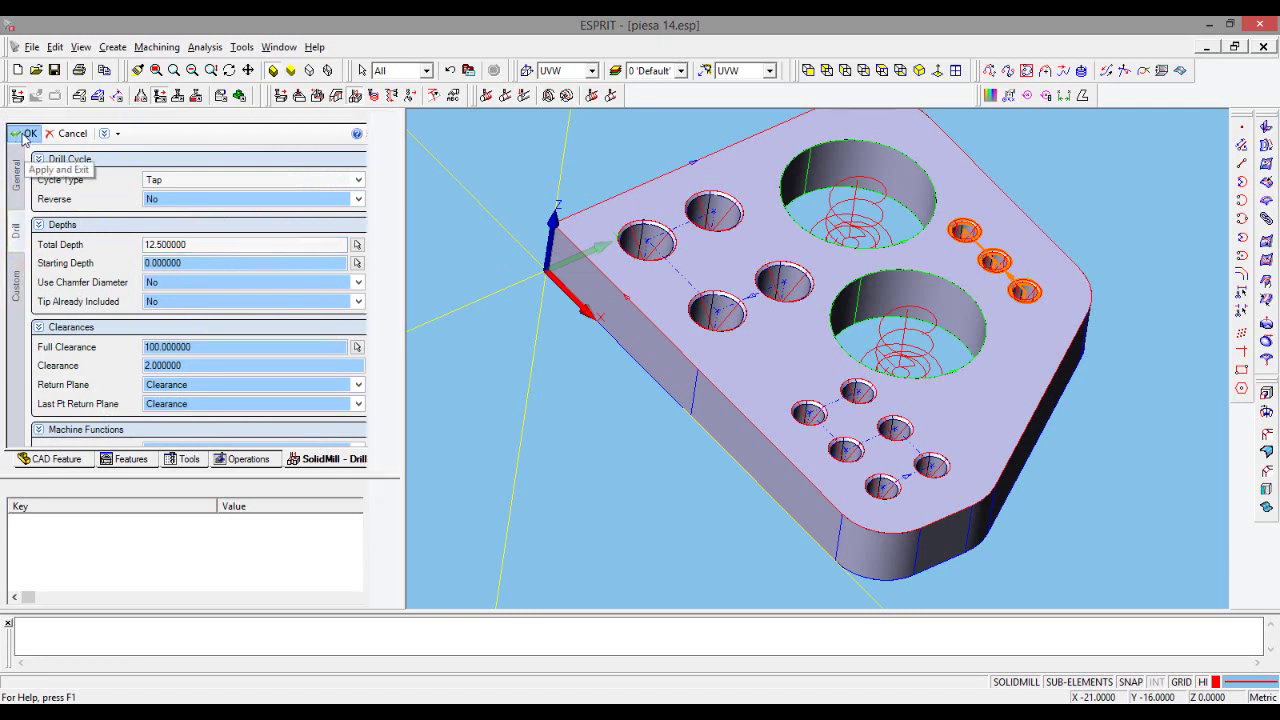
click(128, 414)
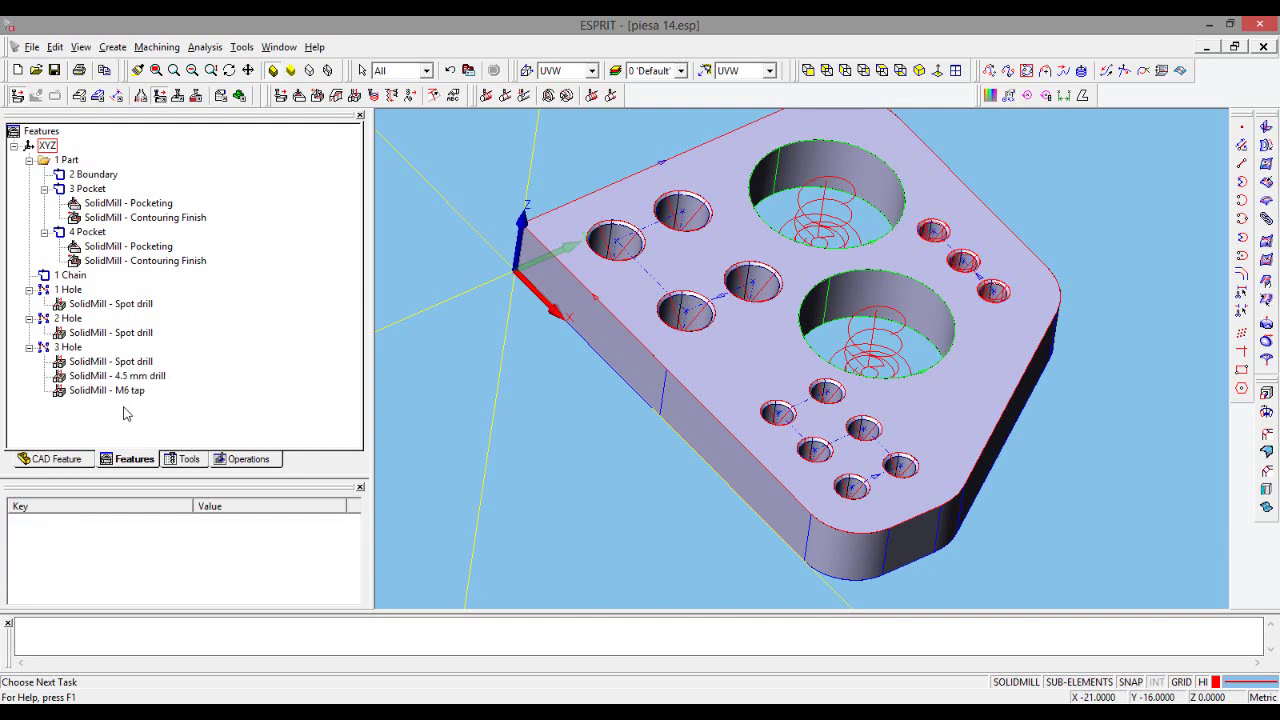
- Simulate the machining from the 3 Hole feature, showing the part with its toolpaths
click(75, 349)
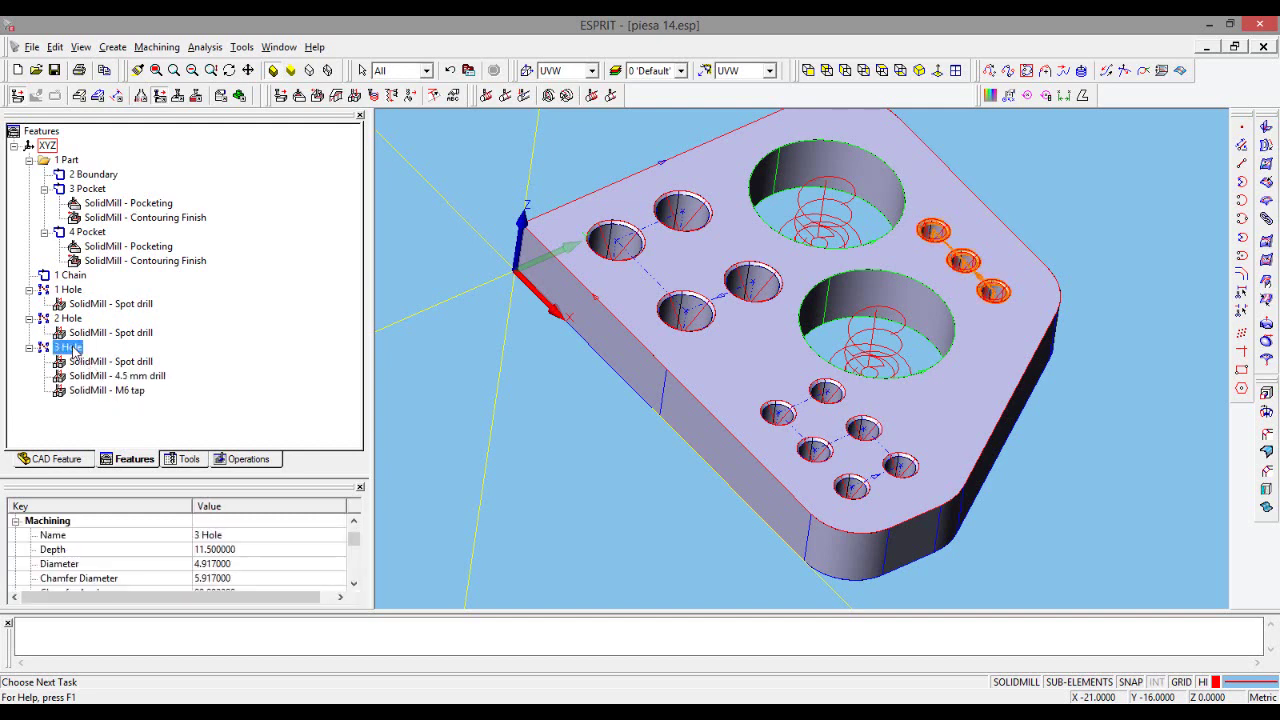
right_click(75, 349)
mouse_move(180, 590)
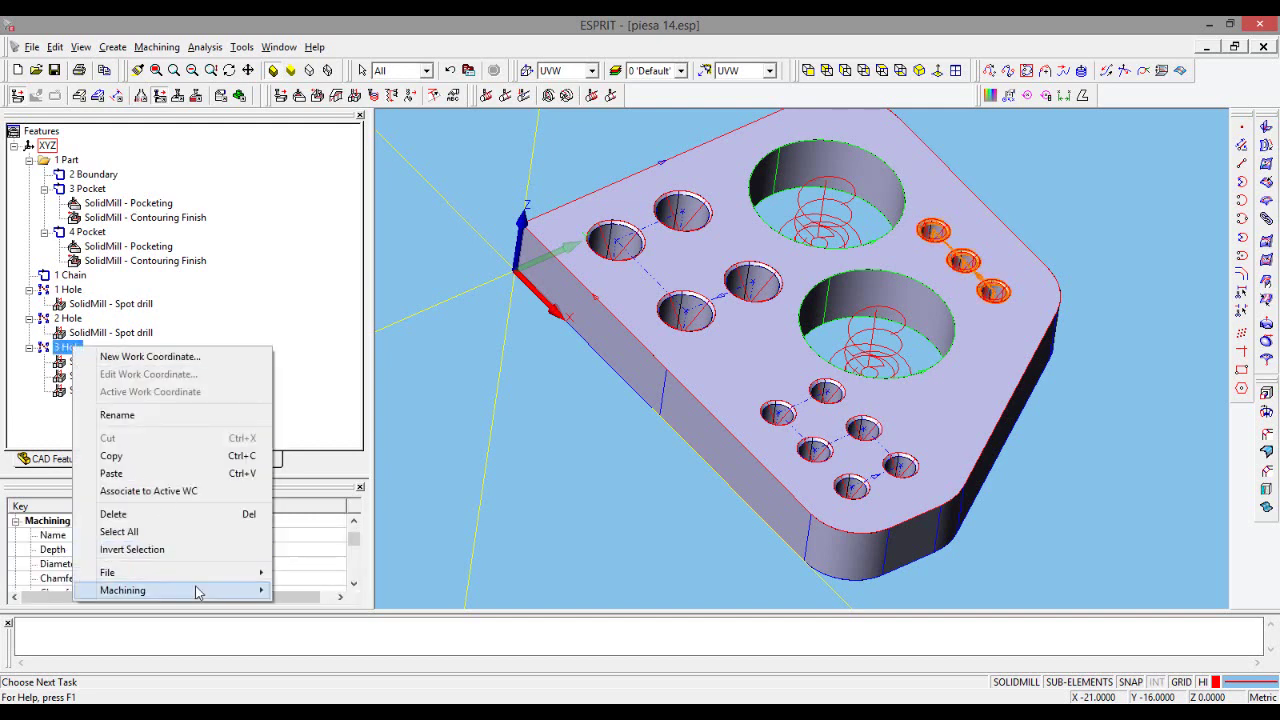
click(376, 590)
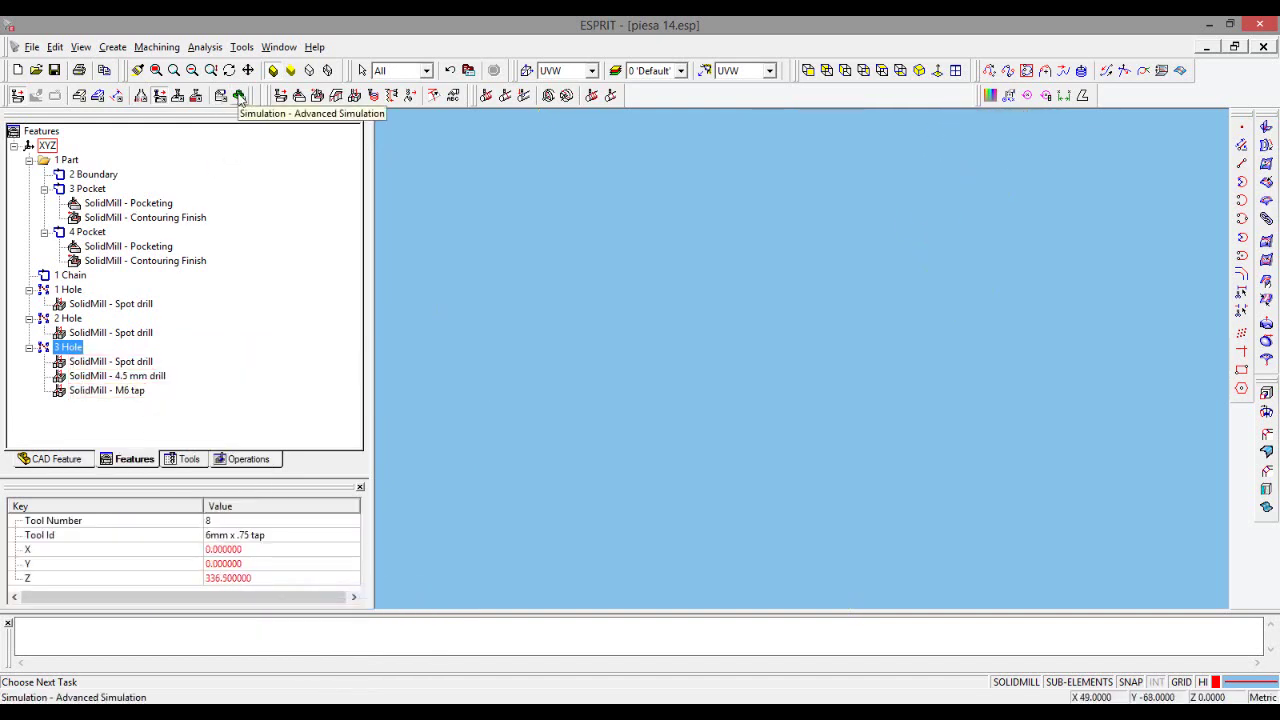
click(282, 96)
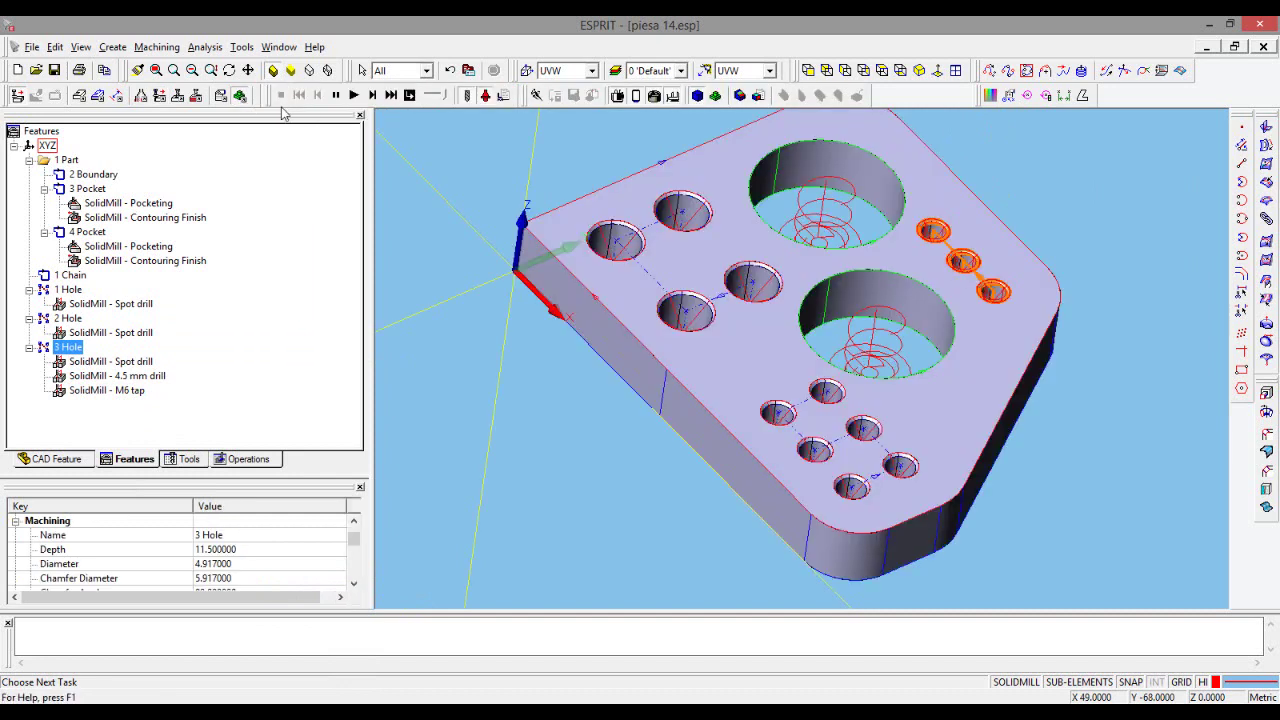
- Select the 1 Hole feature and confirm its diameter is 9.5
click(128, 424)
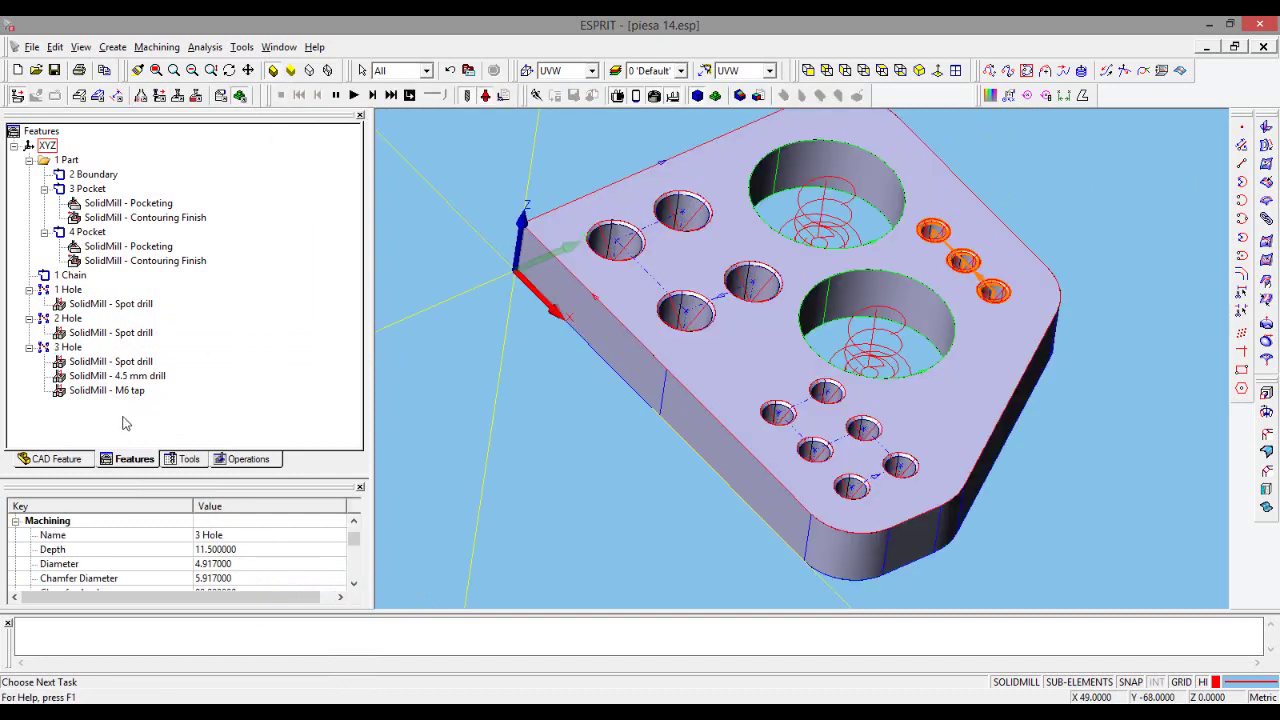
click(125, 312)
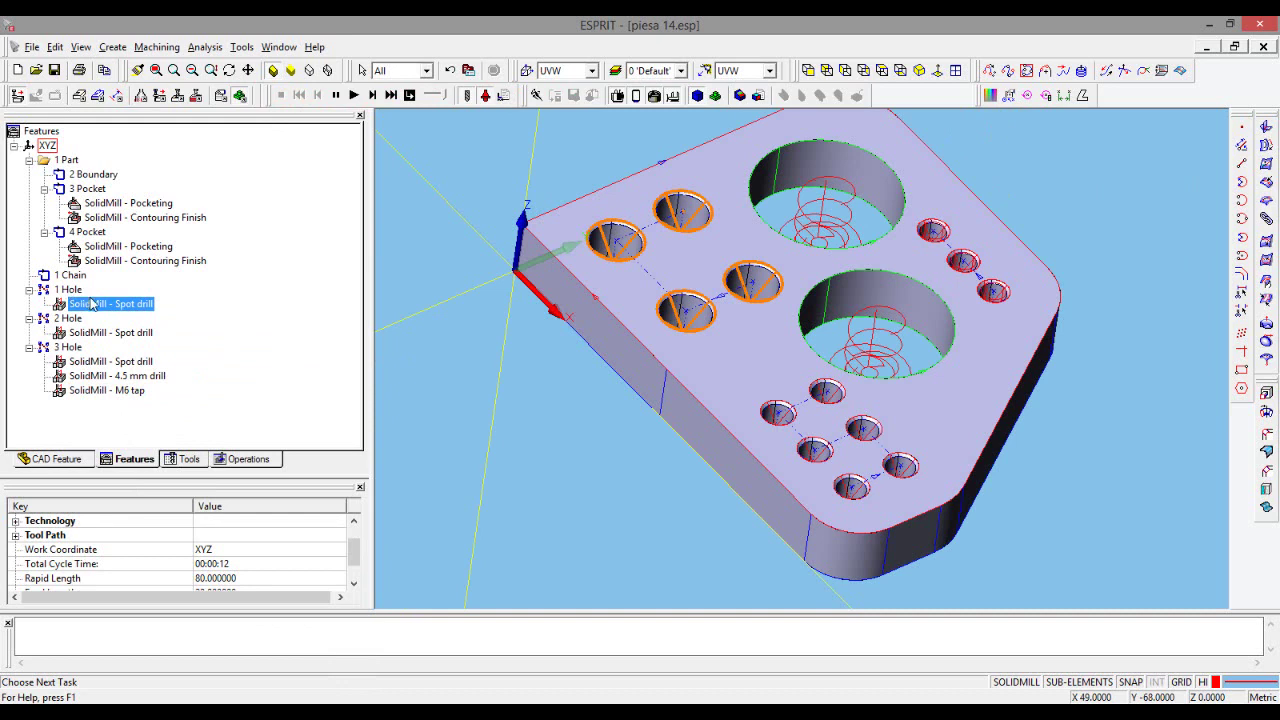
click(68, 290)
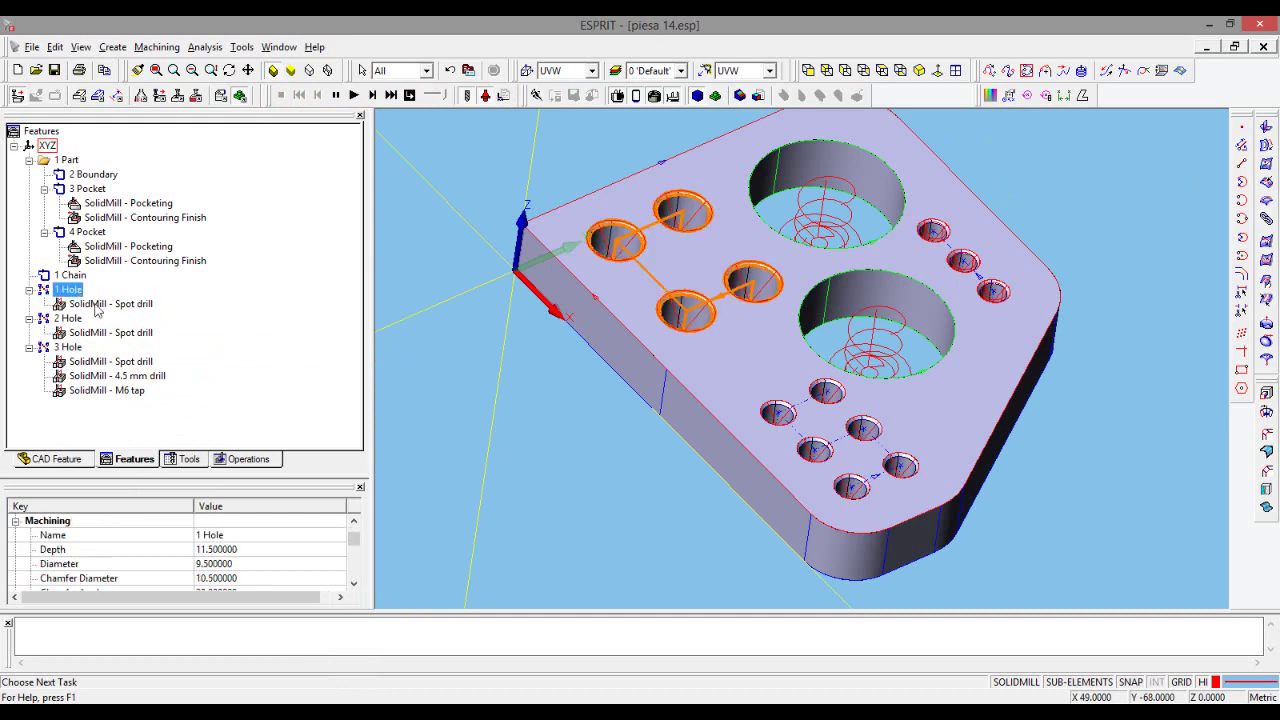
click(210, 564)
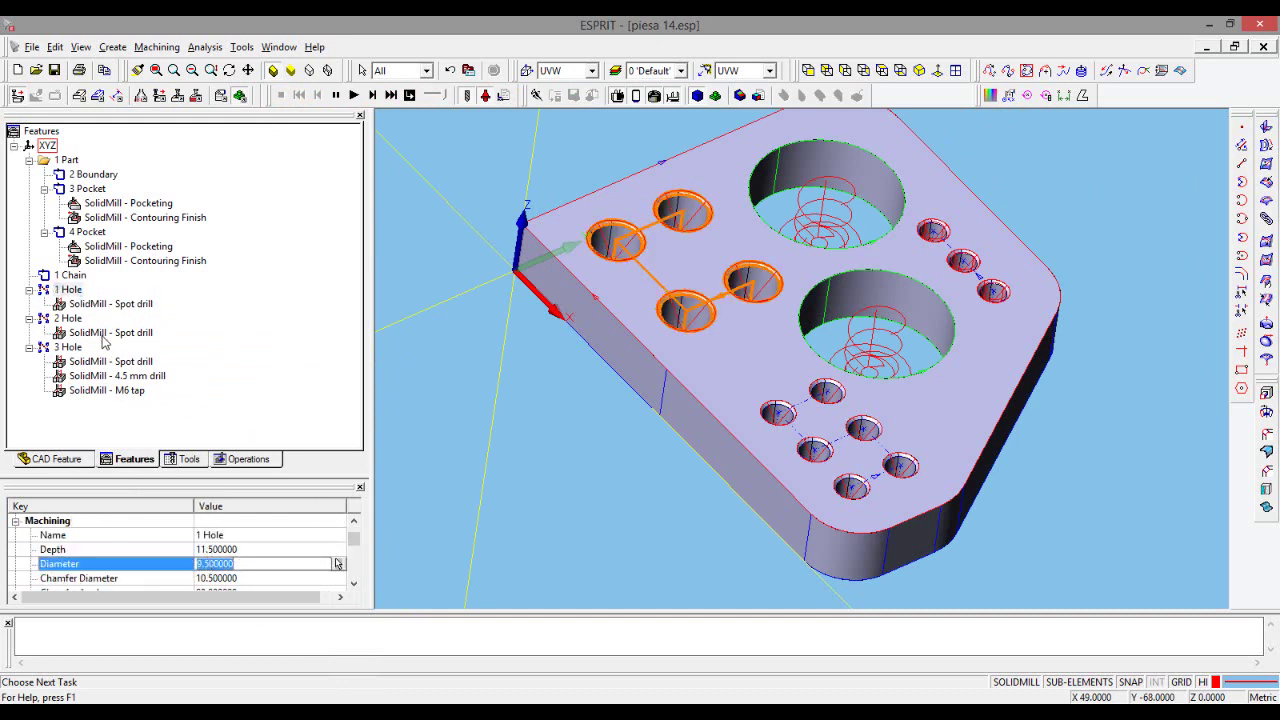
click(68, 290)
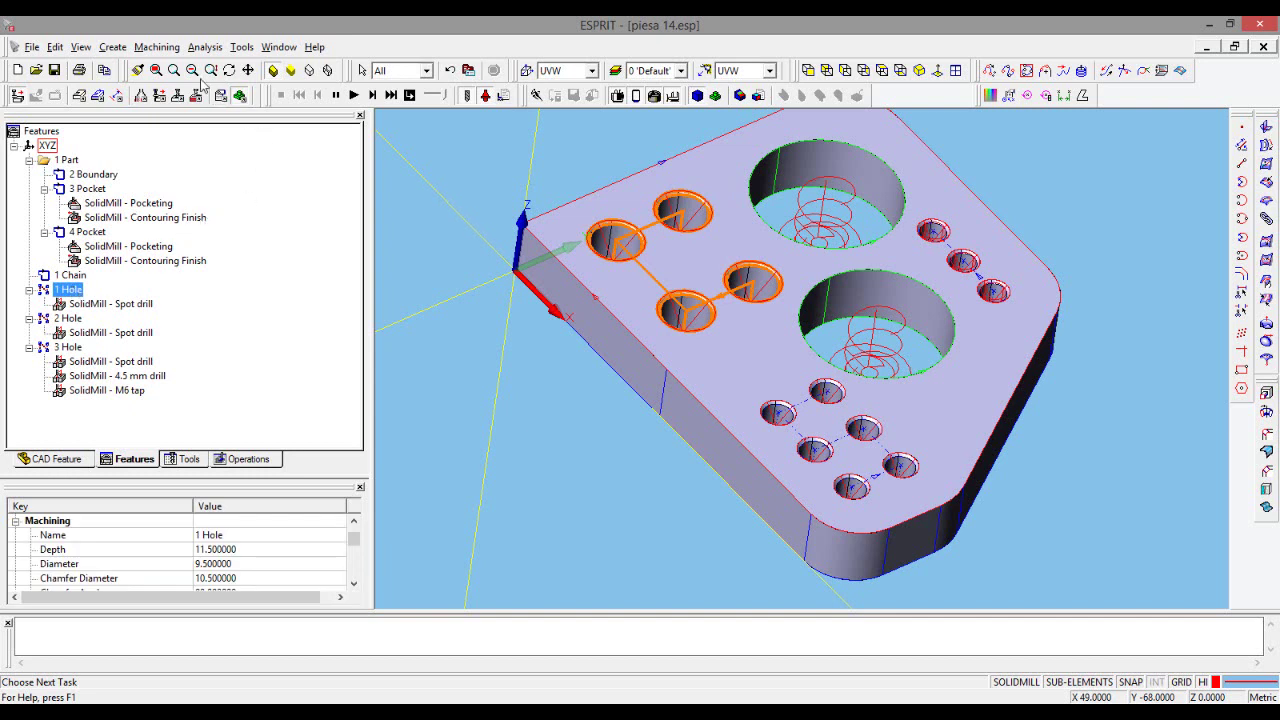
- Leave simulation and start a drilling operation on 1 Hole using the 9mm drill
click(158, 98)
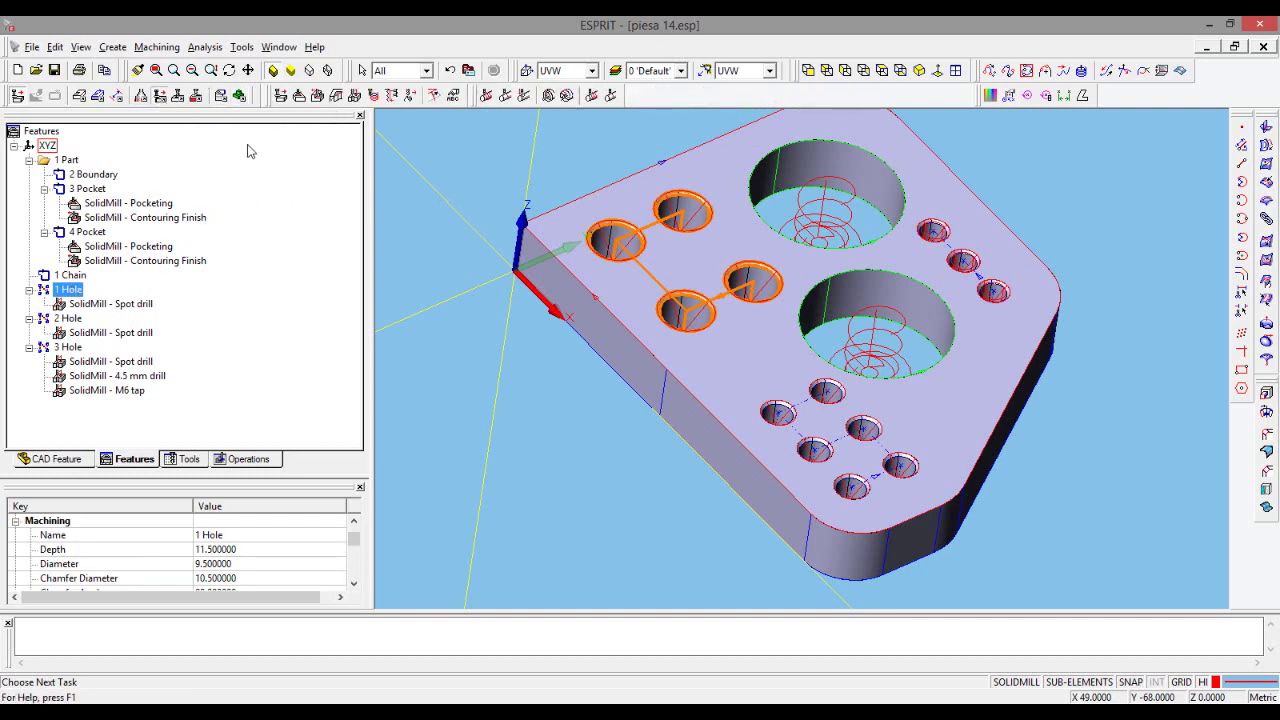
click(355, 95)
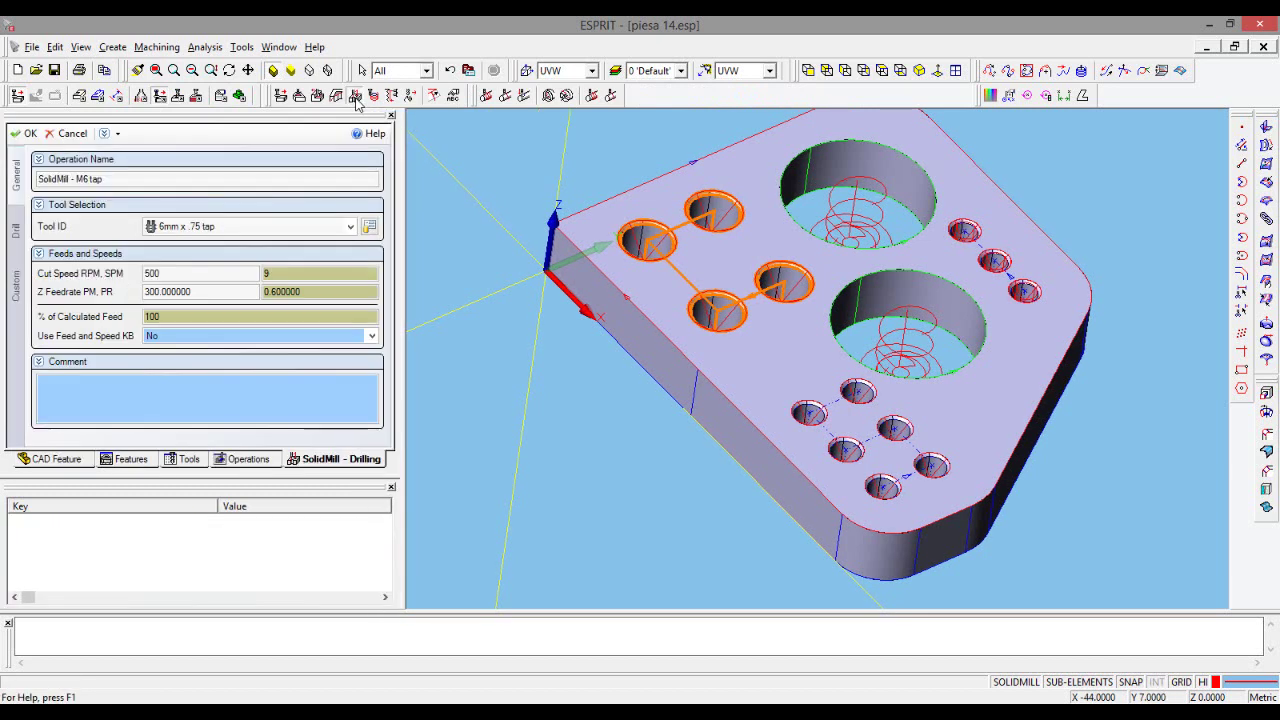
click(314, 228)
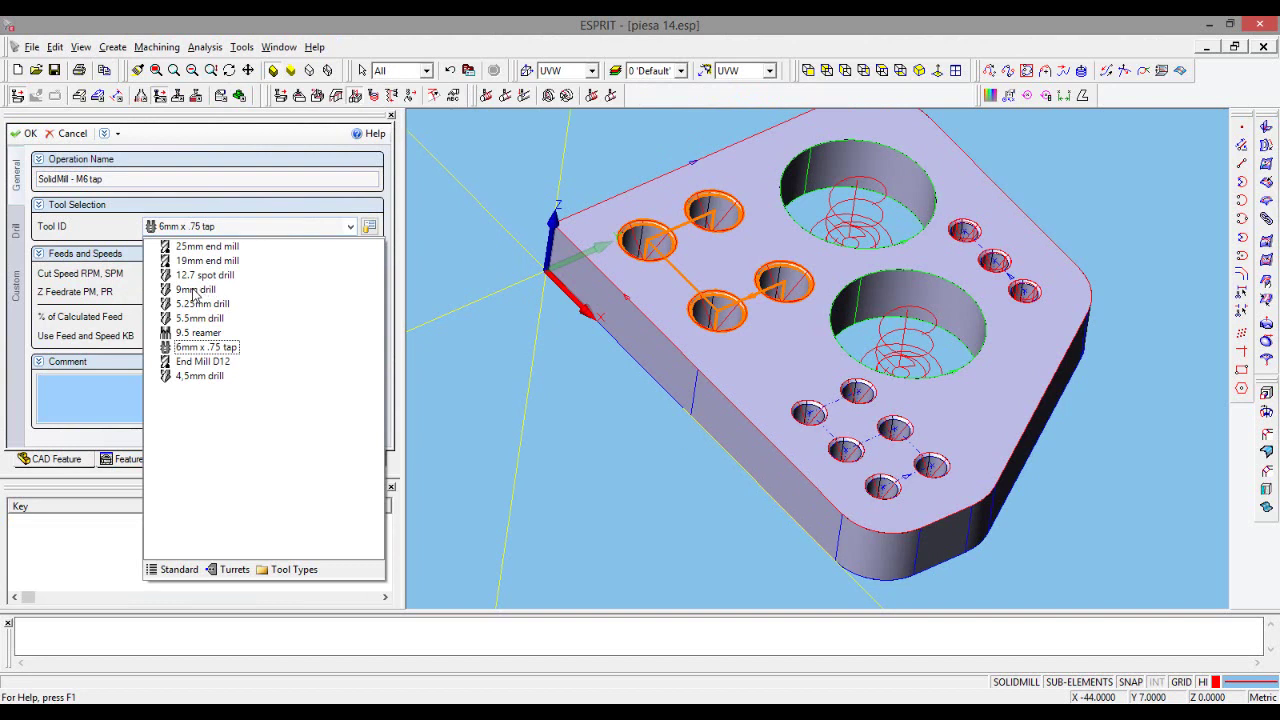
key(Escape)
key(Down)
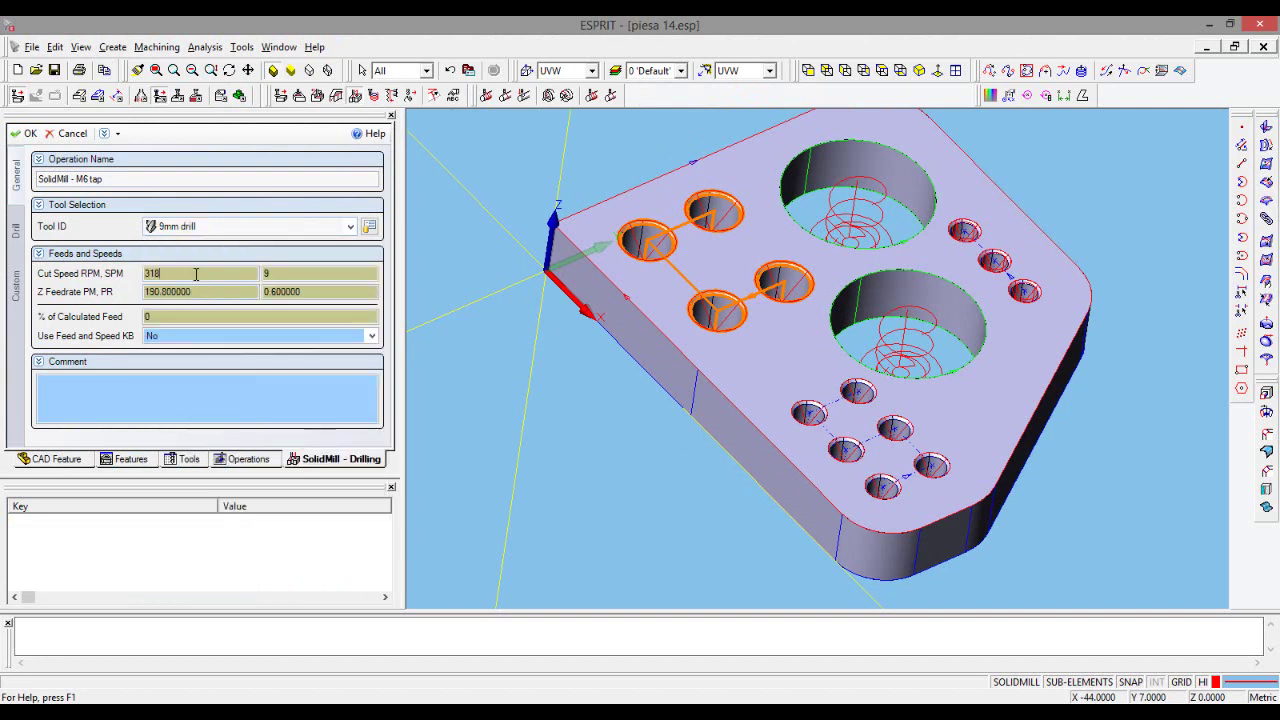
- Set the cut speed to 3000 RPM and the Z feedrate to 1500
click(115, 277)
text(3000)
click(229, 294)
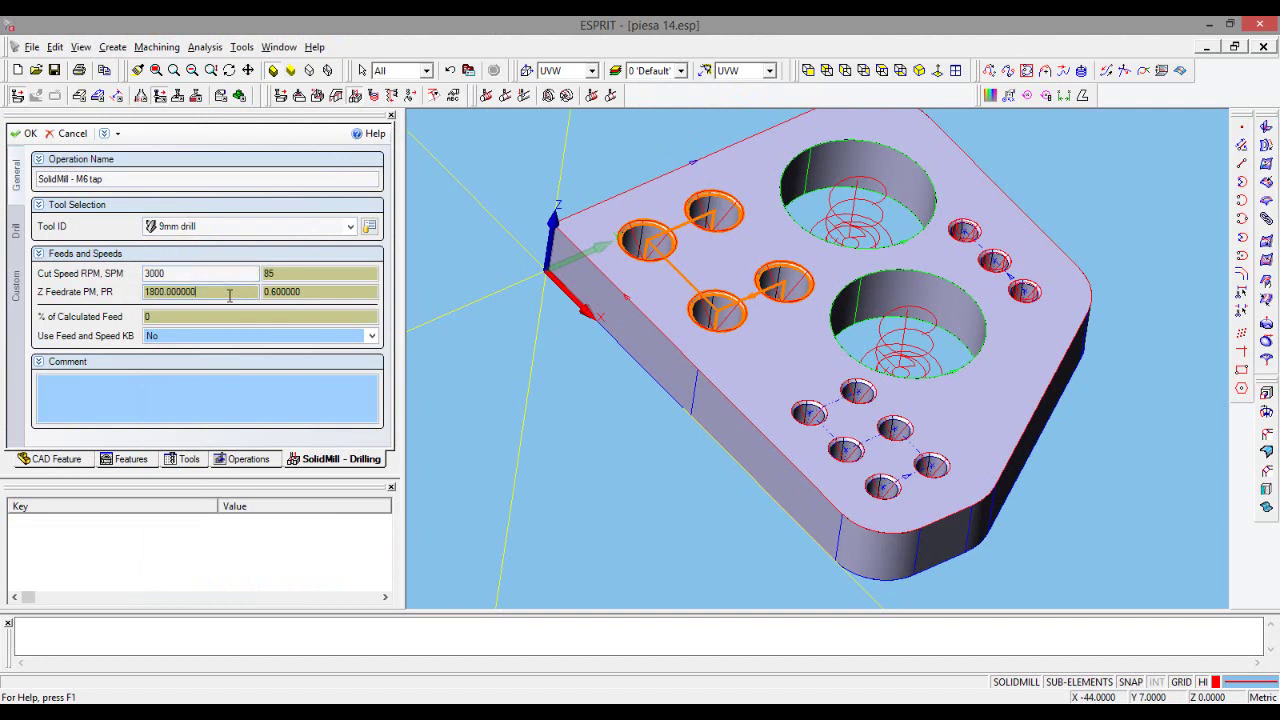
drag(232, 296, 128, 296)
text(15)
click(17, 242)
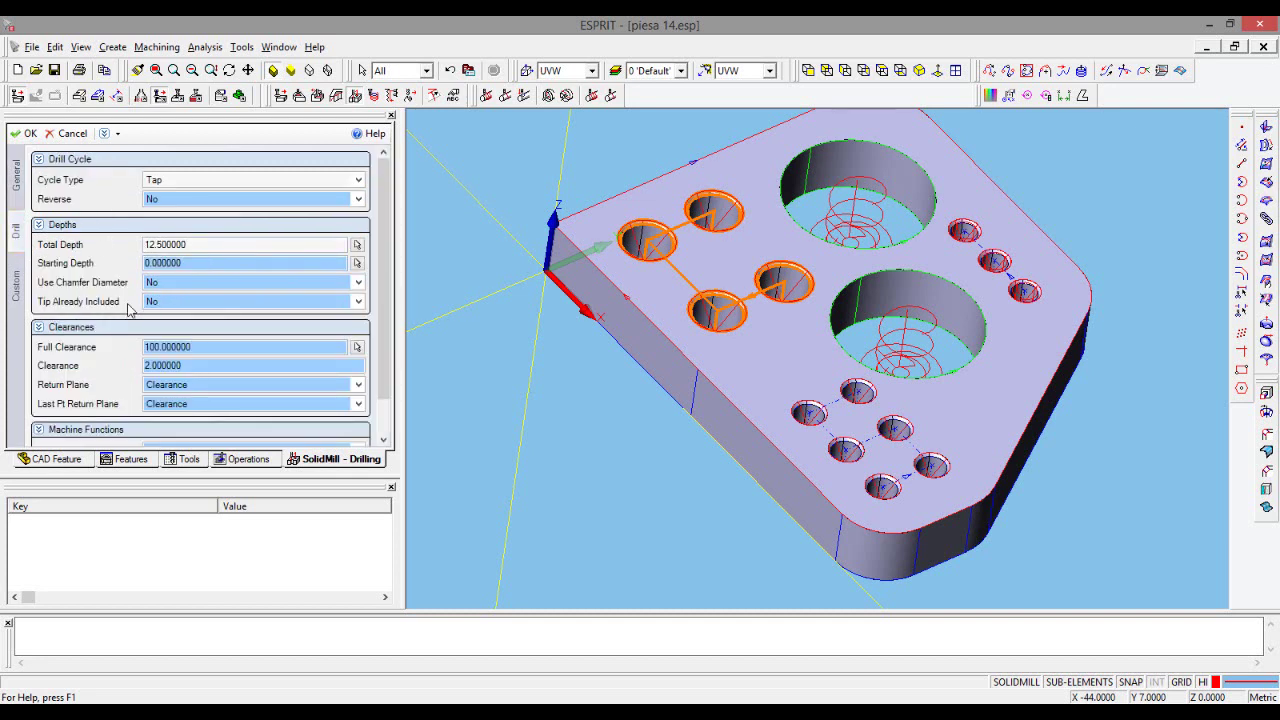
mouse_move(228, 345)
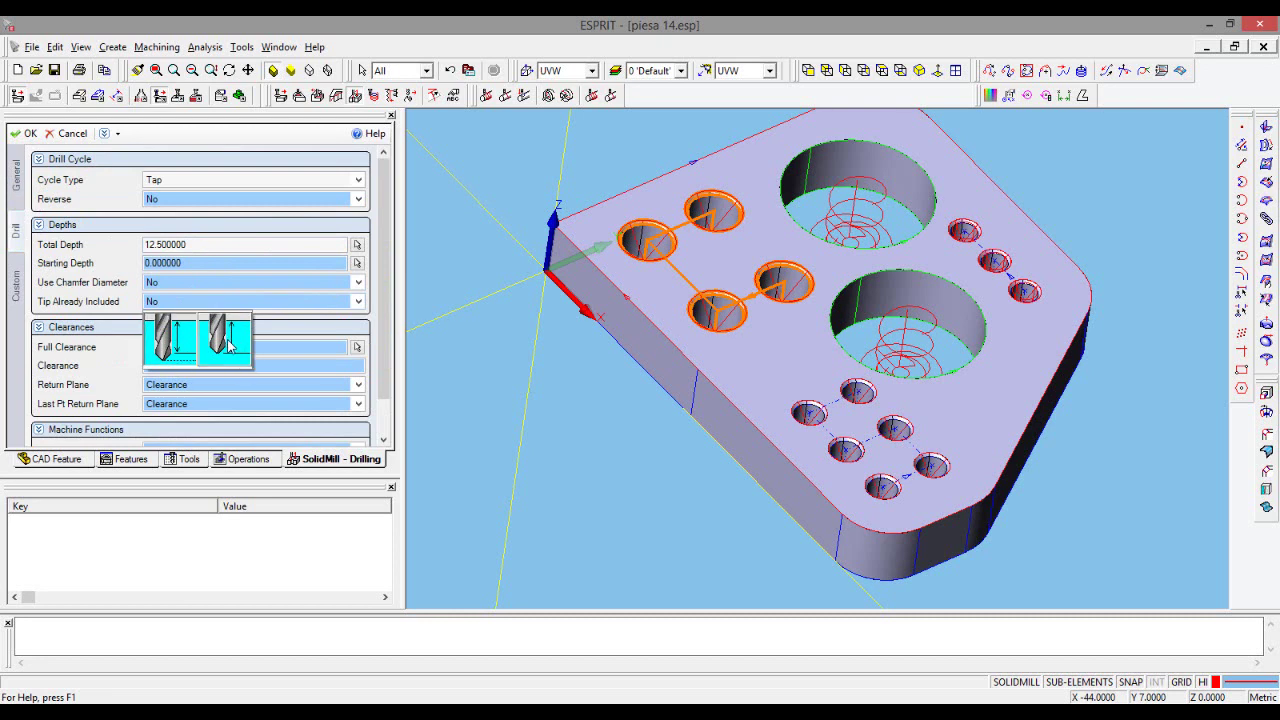
- Set Tip Already Included to Yes, reset Total Depth to 13.5, and switch the cycle from Tap to Drill
click(226, 346)
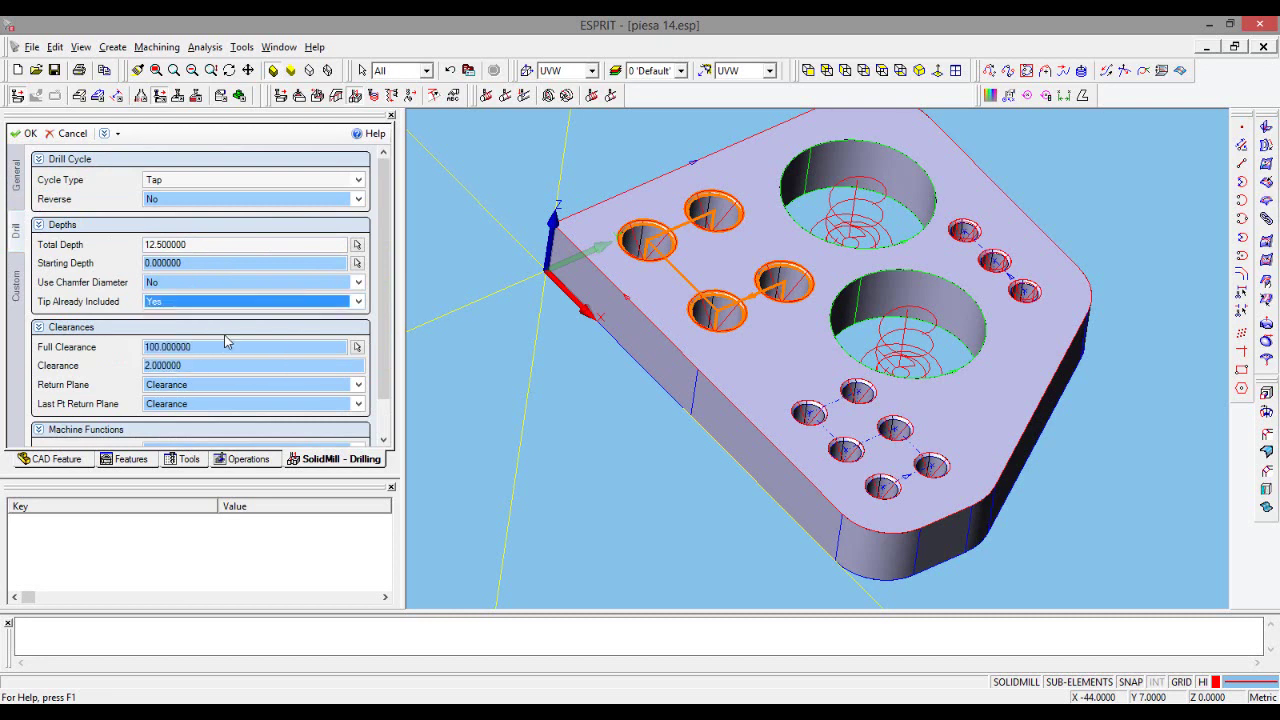
right_click(225, 243)
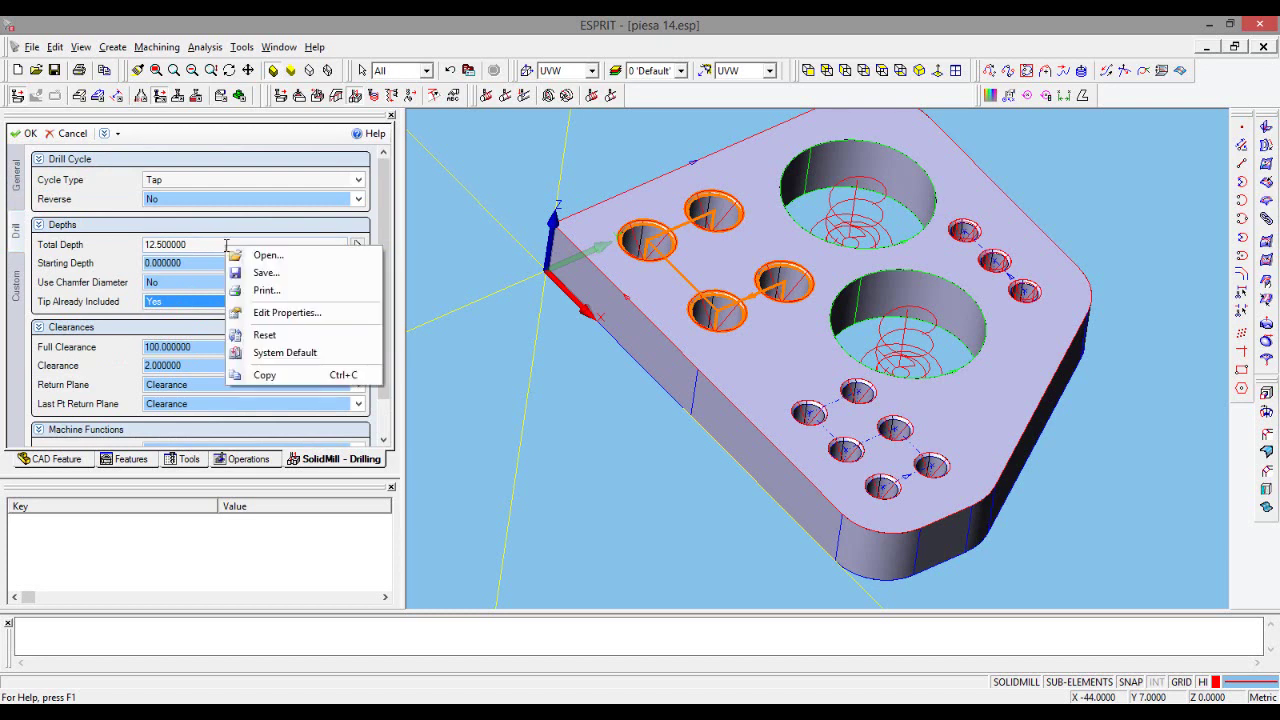
click(281, 355)
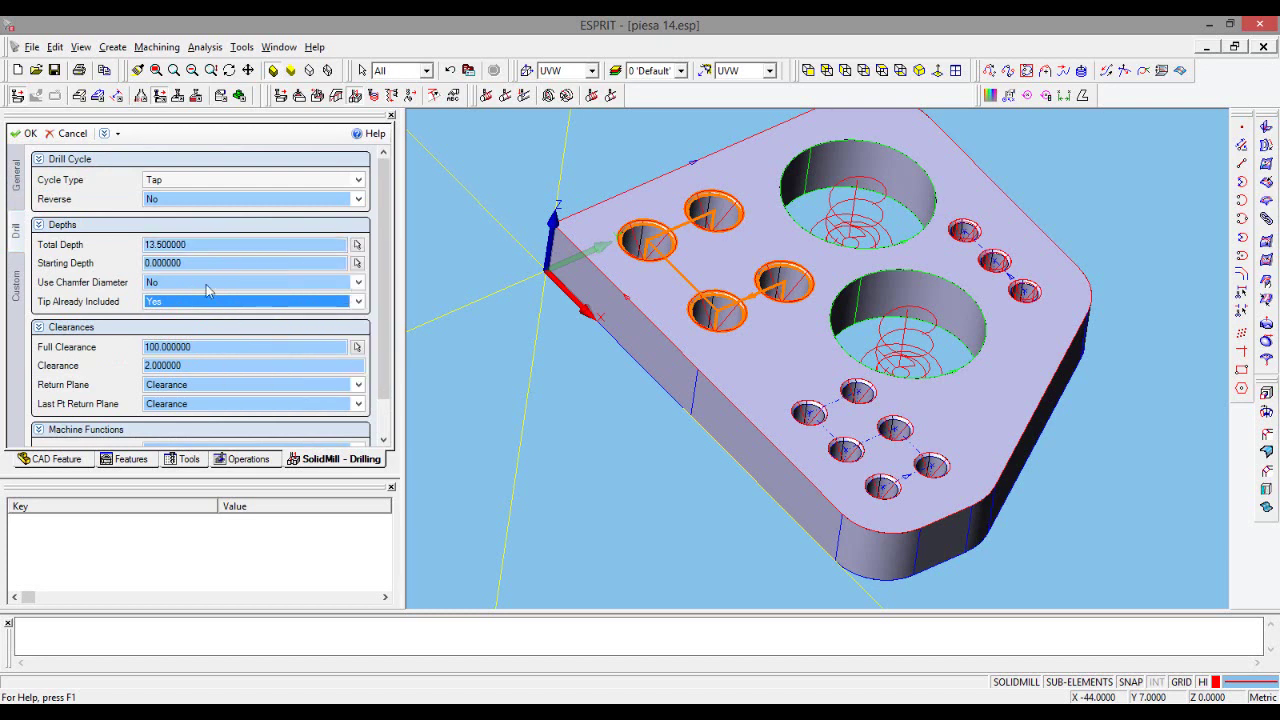
click(175, 180)
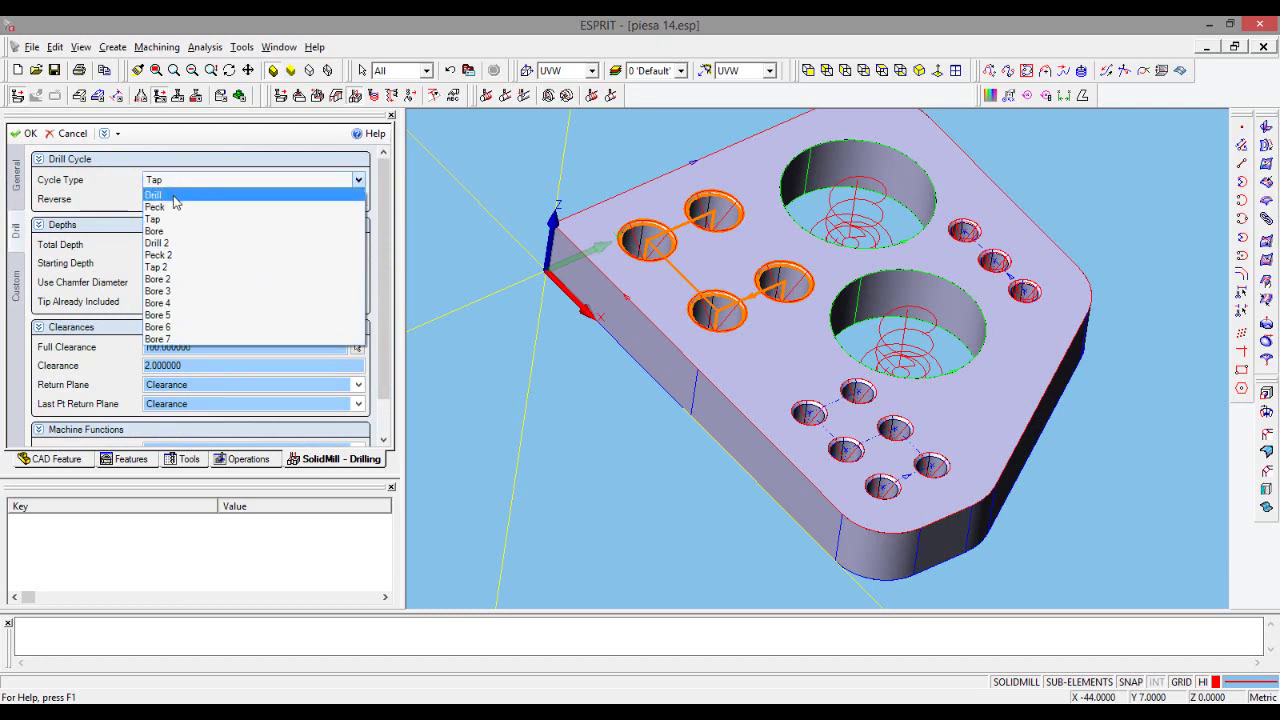
click(160, 195)
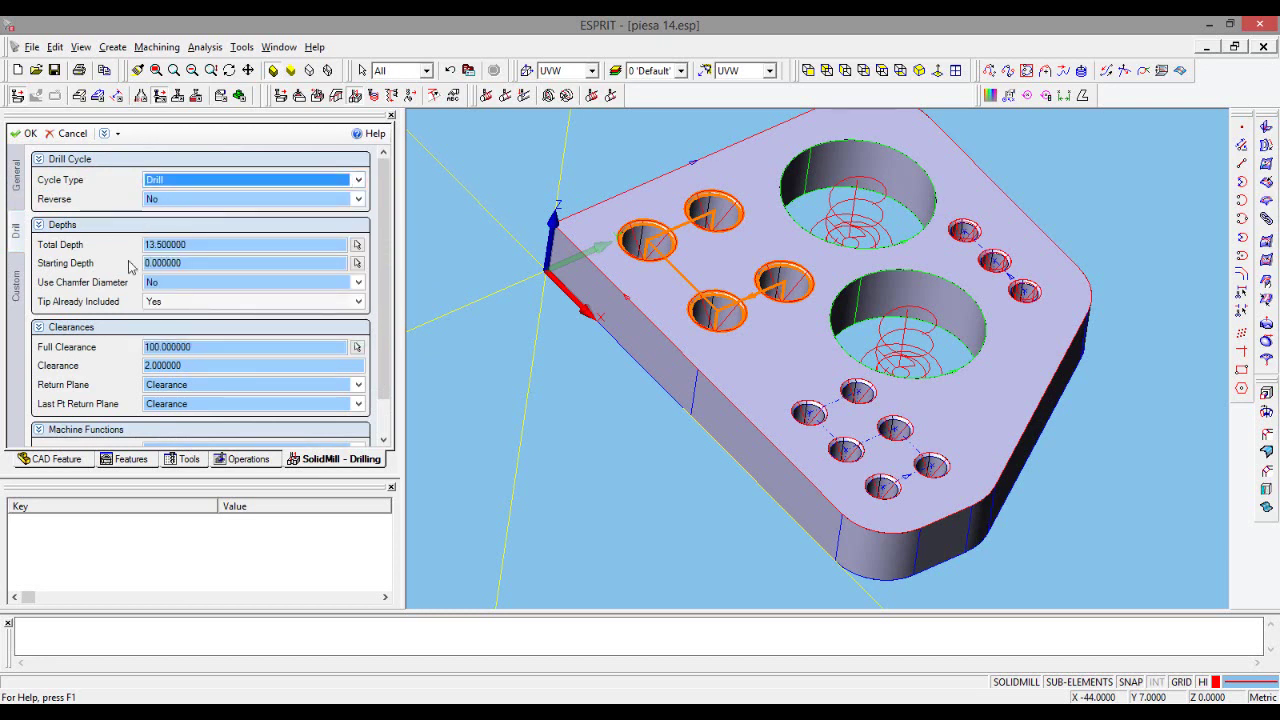
mouse_move(381, 390)
mouse_down()
mouse_move(389, 436)
mouse_move(387, 348)
mouse_up()
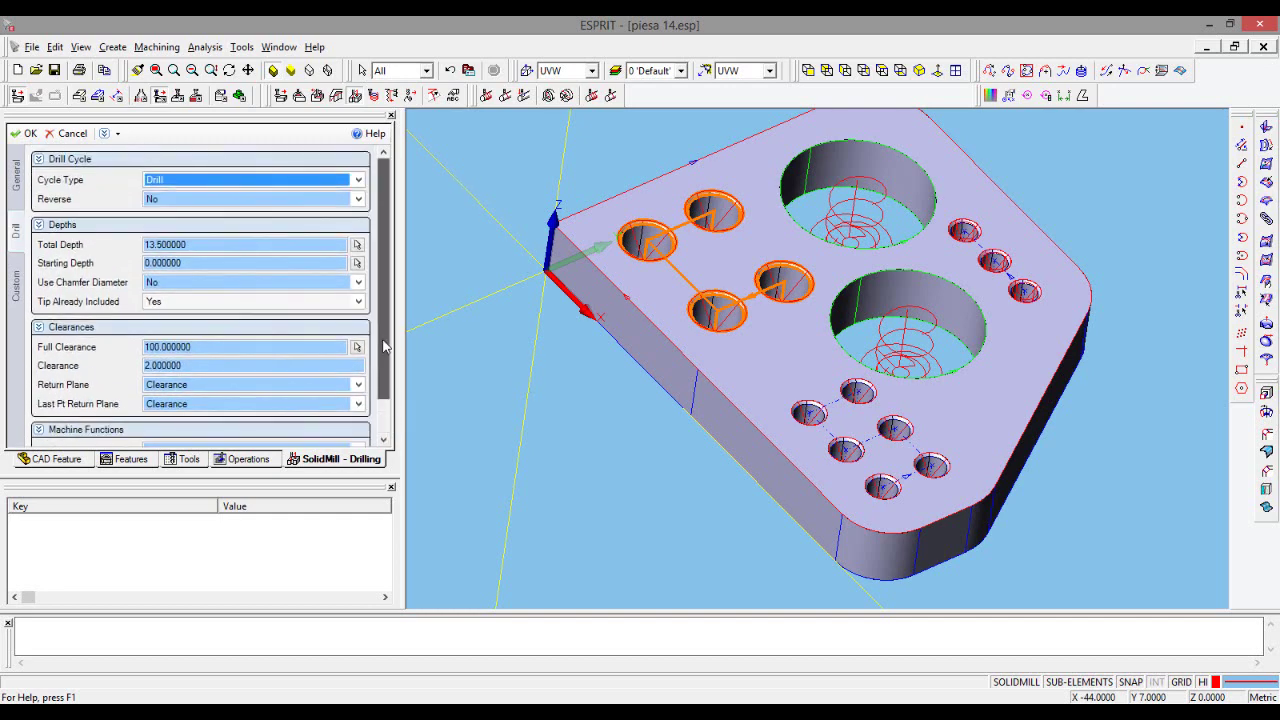
- Rename the operation from M6tap to SolidMill - 9mm drill and create it under 1 Hole
click(16, 172)
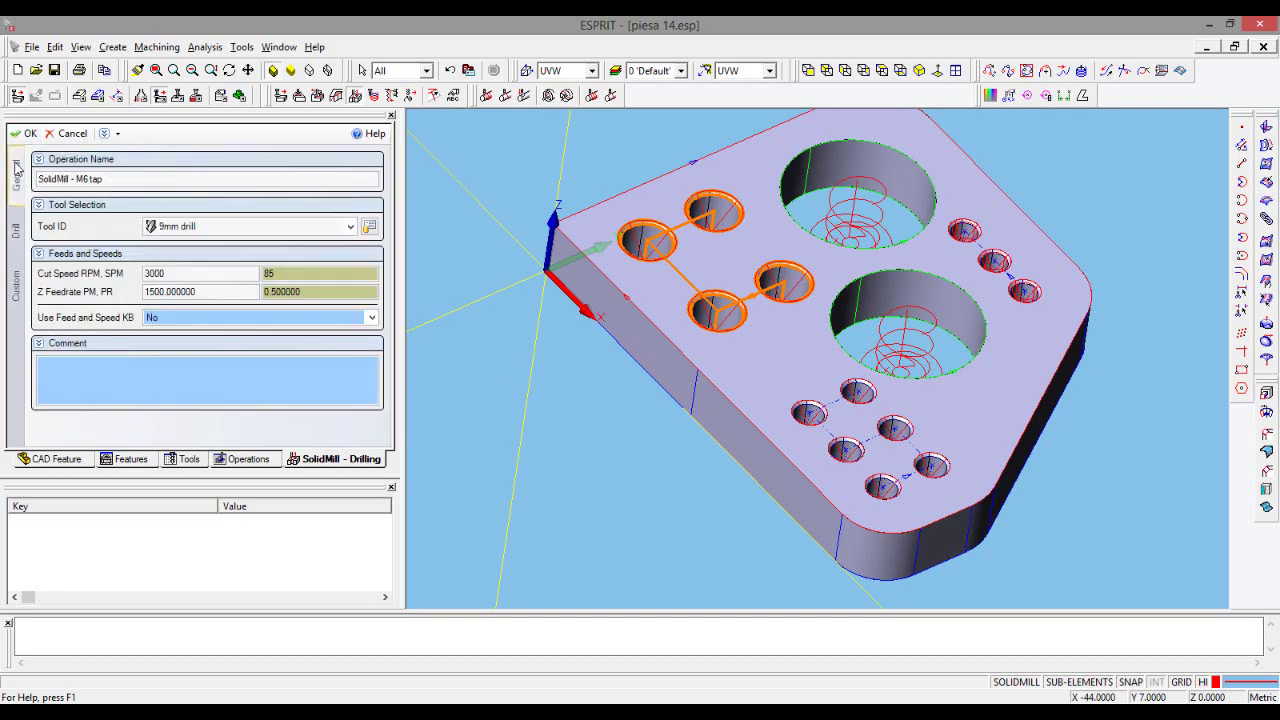
click(113, 178)
drag(113, 178, 77, 178)
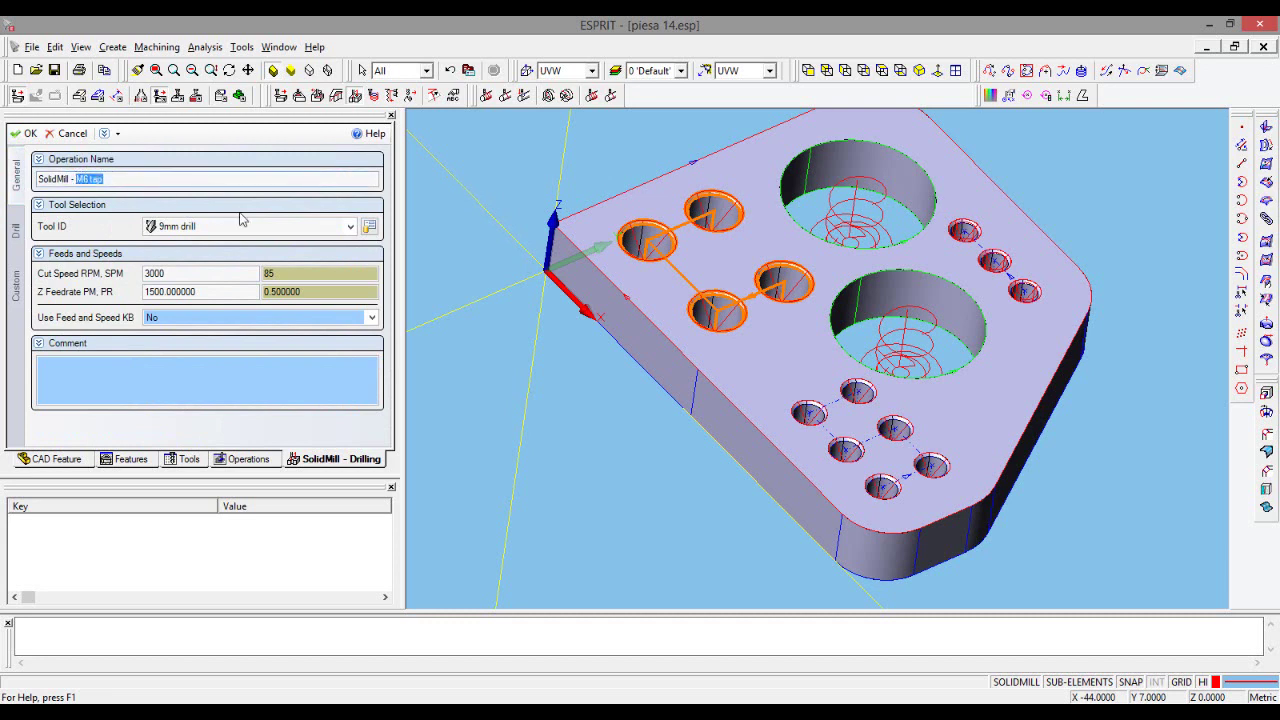
text(9mm drill)
click(27, 136)
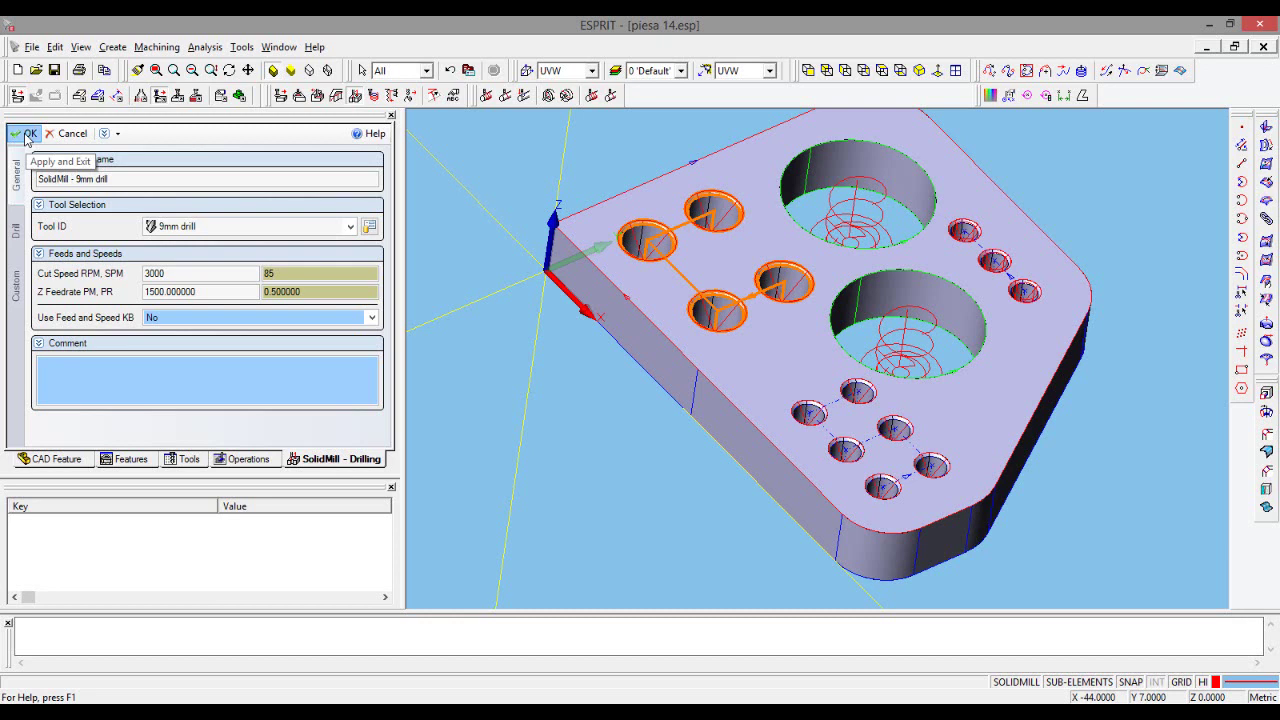
- Review the Spot drill and 9mm drill operations, then begin another drilling operation on 1 Hole
click(131, 304)
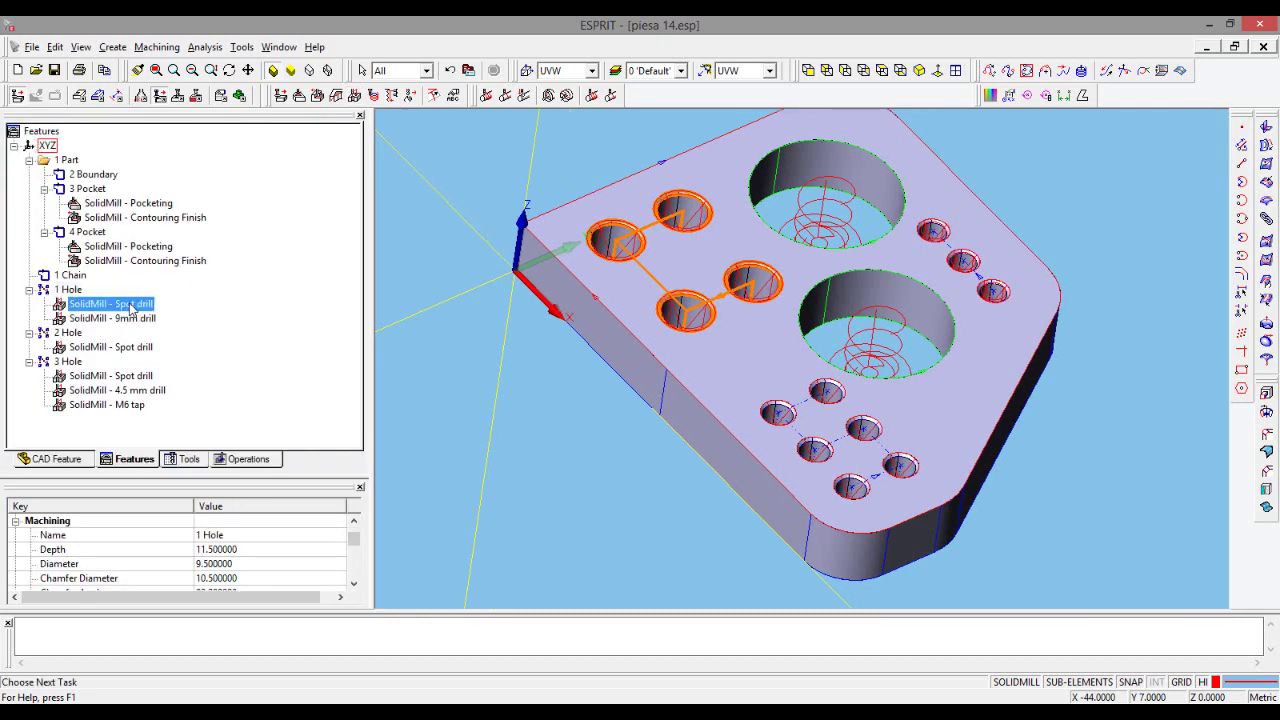
click(134, 320)
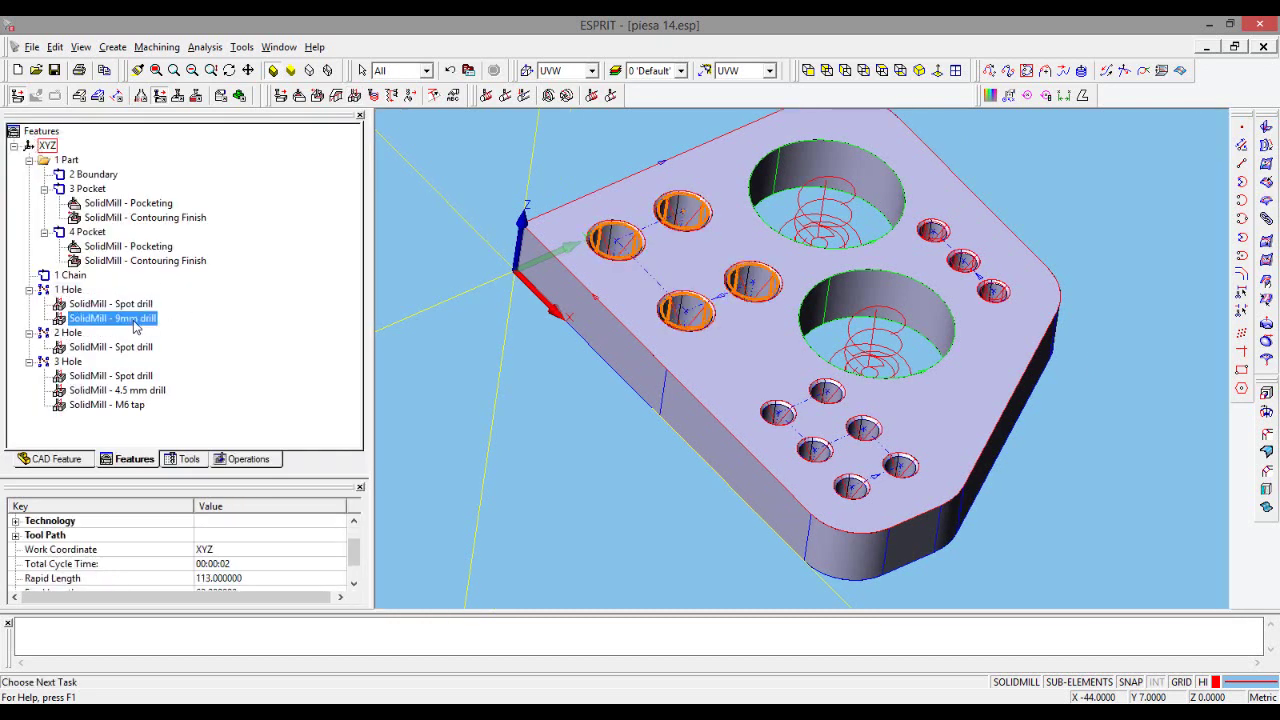
click(75, 290)
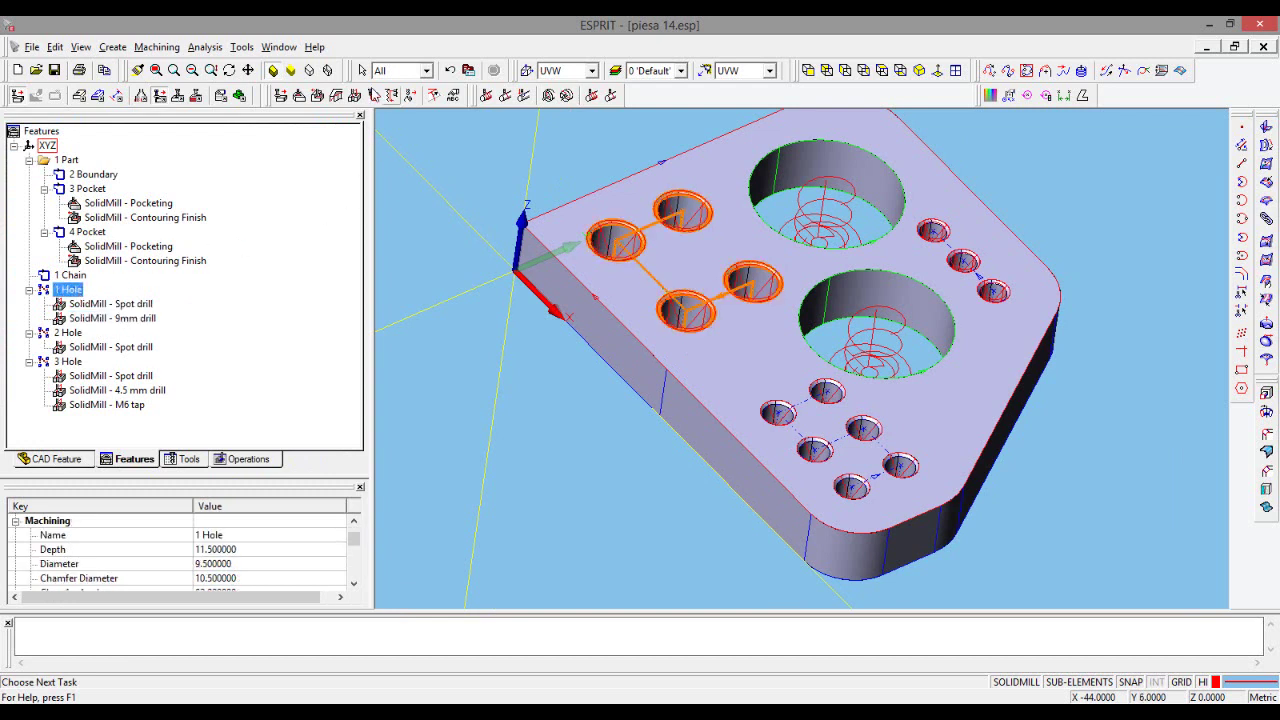
click(353, 96)
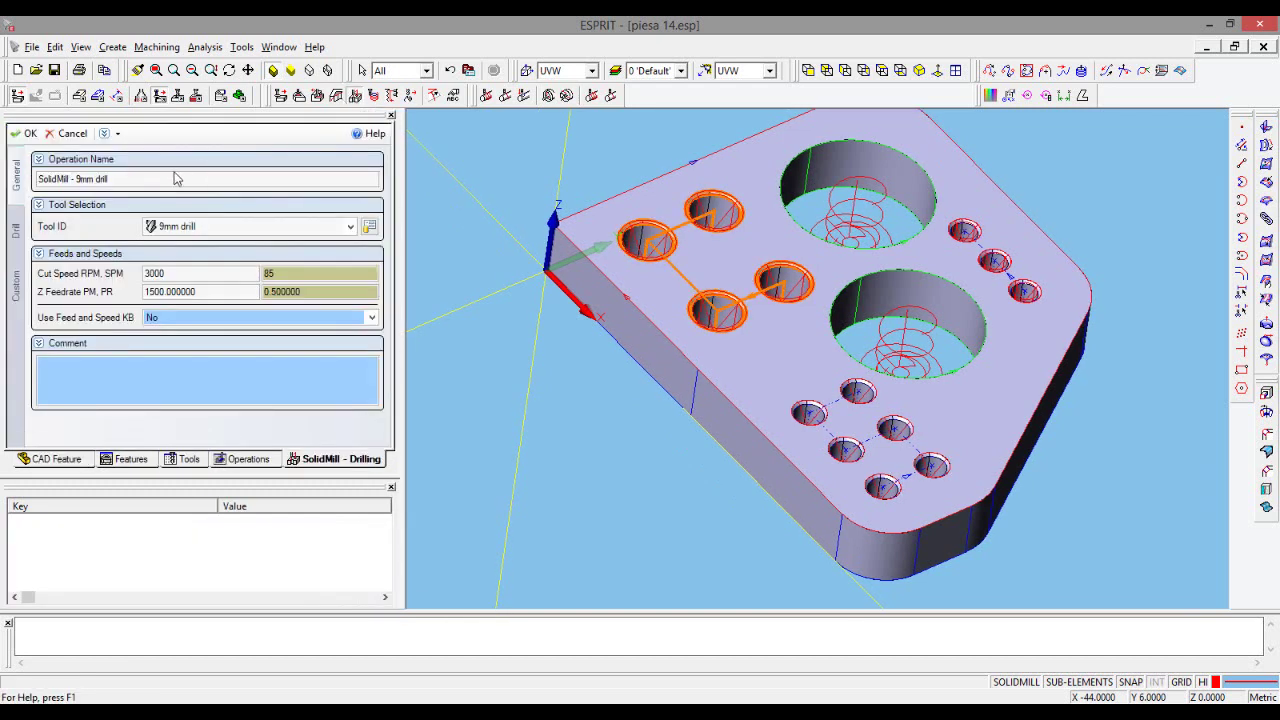
- Rename the operation to 'SolidMill - 9.5mm ream' and choose the 9.5 reamer tool
click(79, 178)
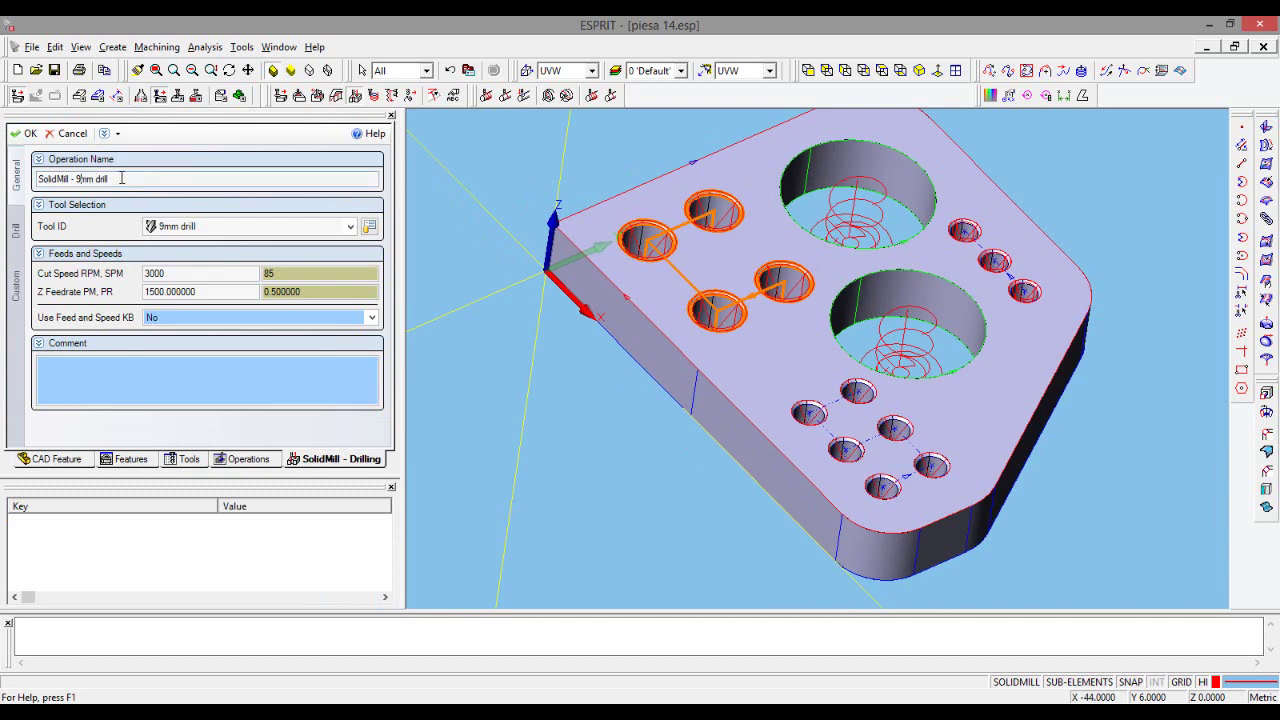
text(.5)
click(205, 228)
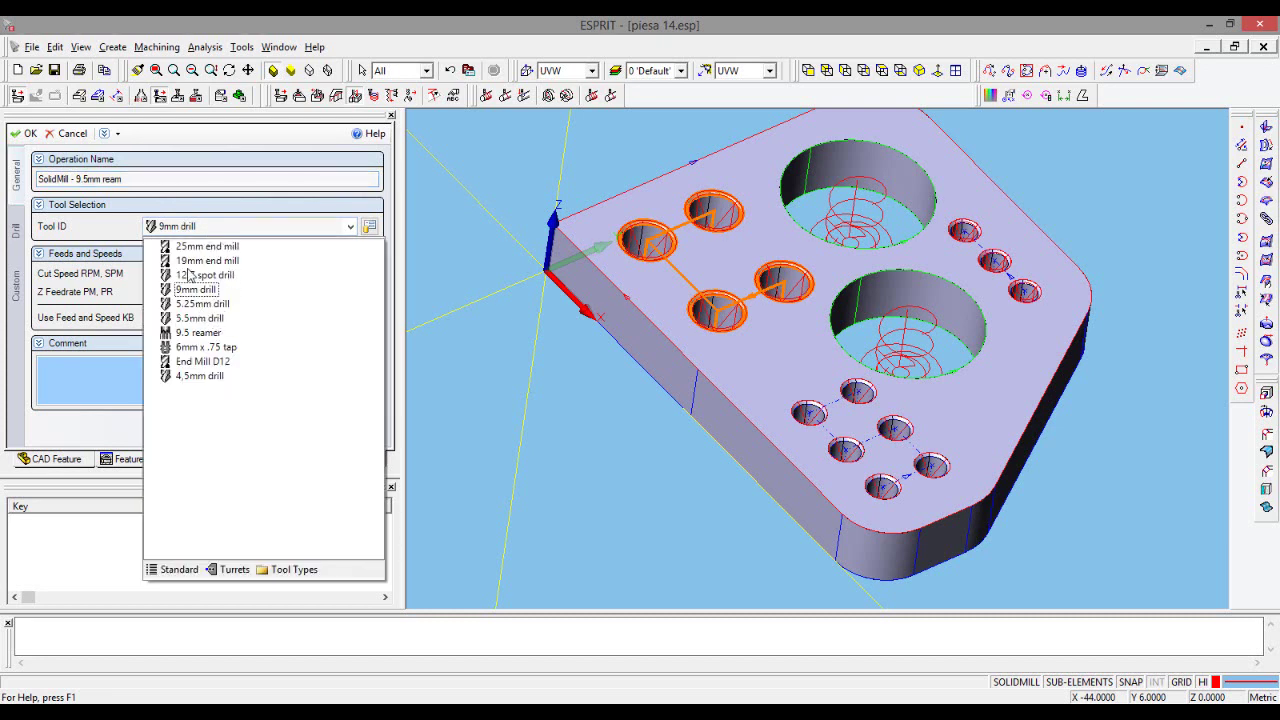
click(193, 333)
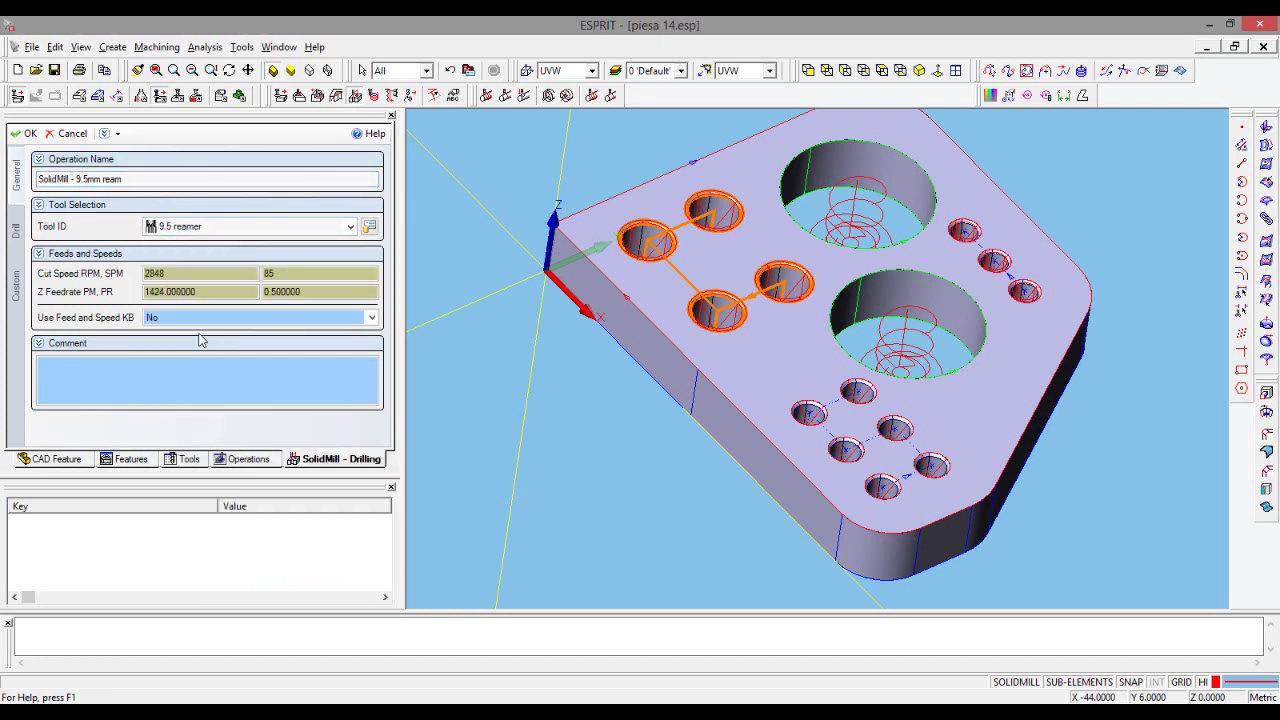
- Set the cut speed to 2000 RPM and the Z feedrate to 800
drag(165, 274, 148, 271)
text(2000)
click(223, 290)
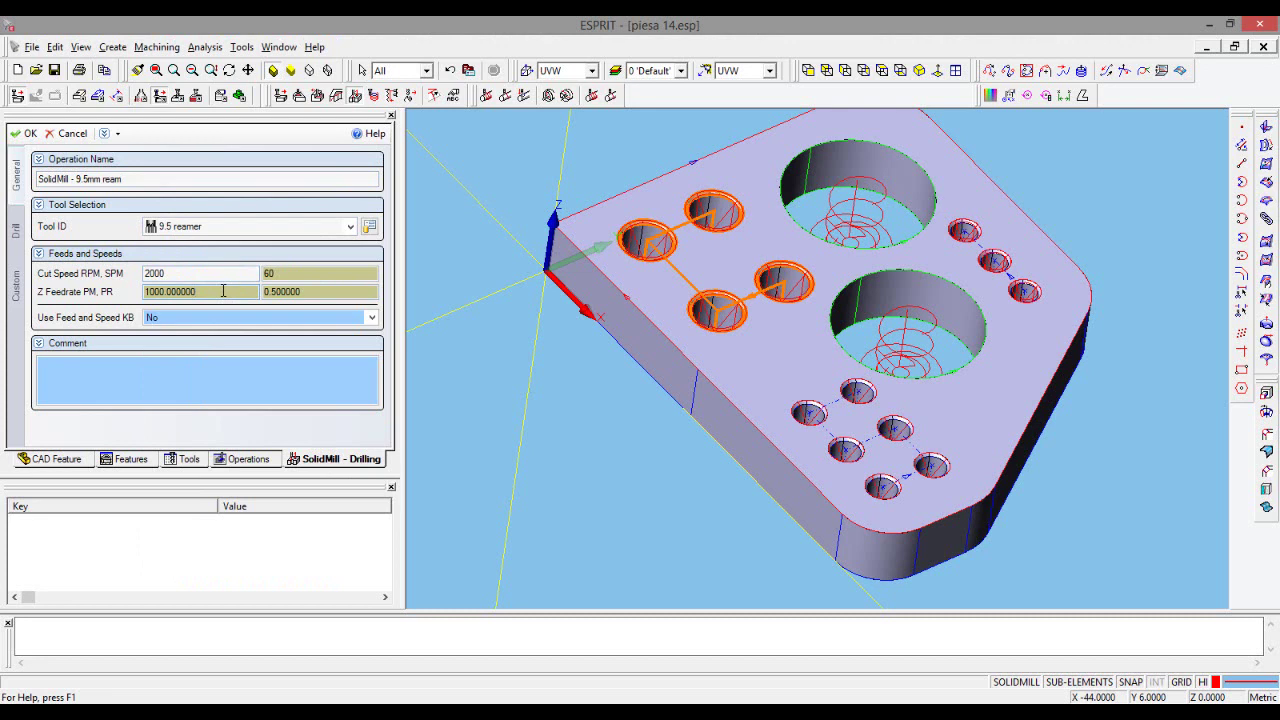
drag(223, 290, 115, 292)
text(800)
key(Tab)
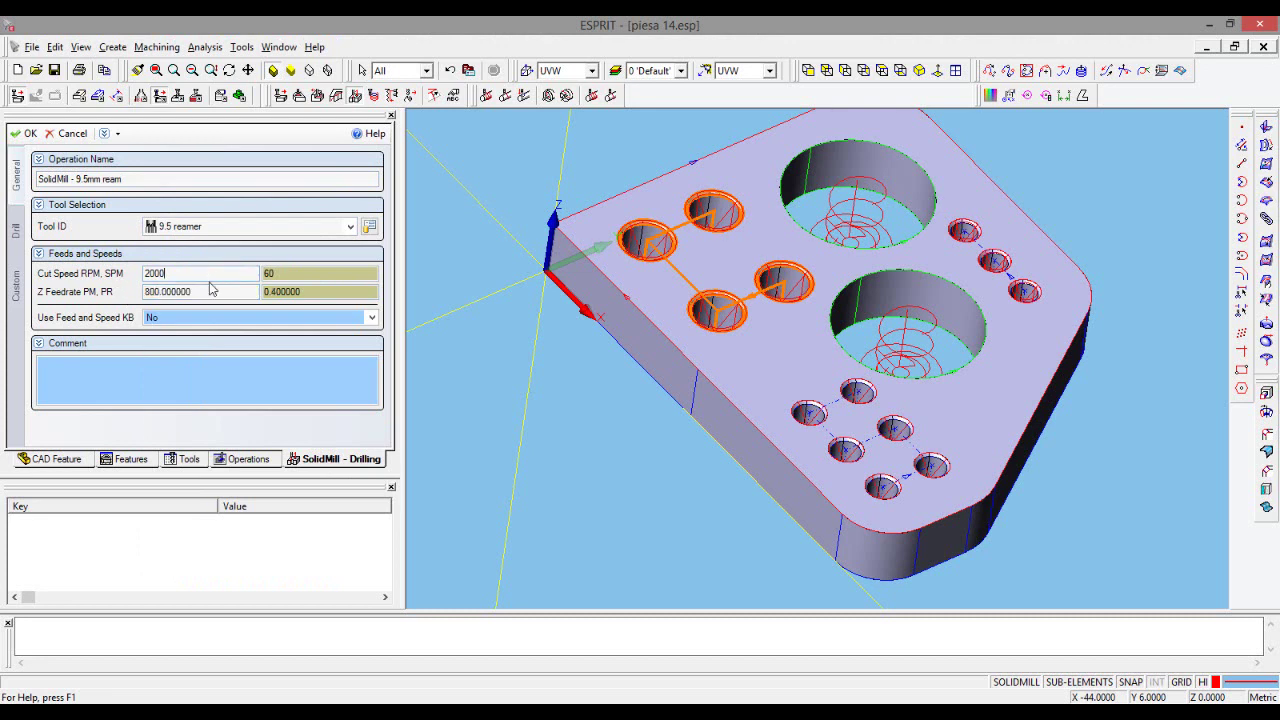
click(15, 240)
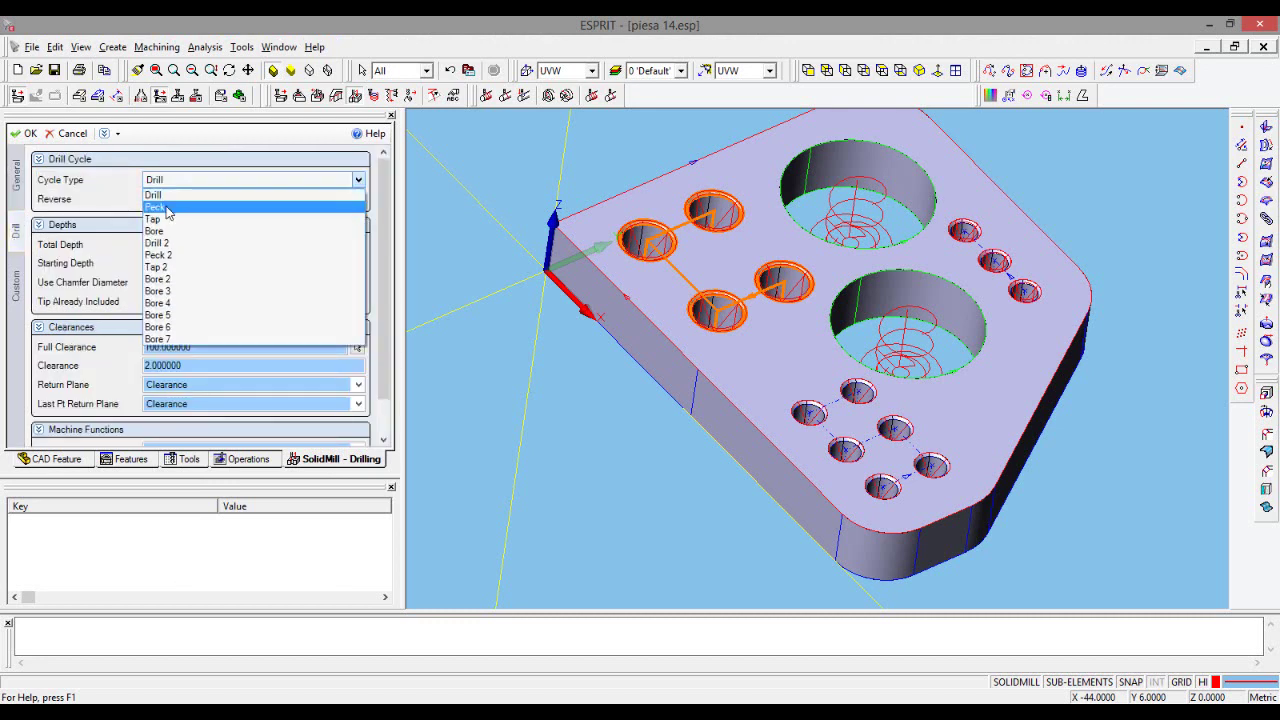
- Keep the Drill cycle, set Tip Already Included to No and Total Depth to 12
click(165, 194)
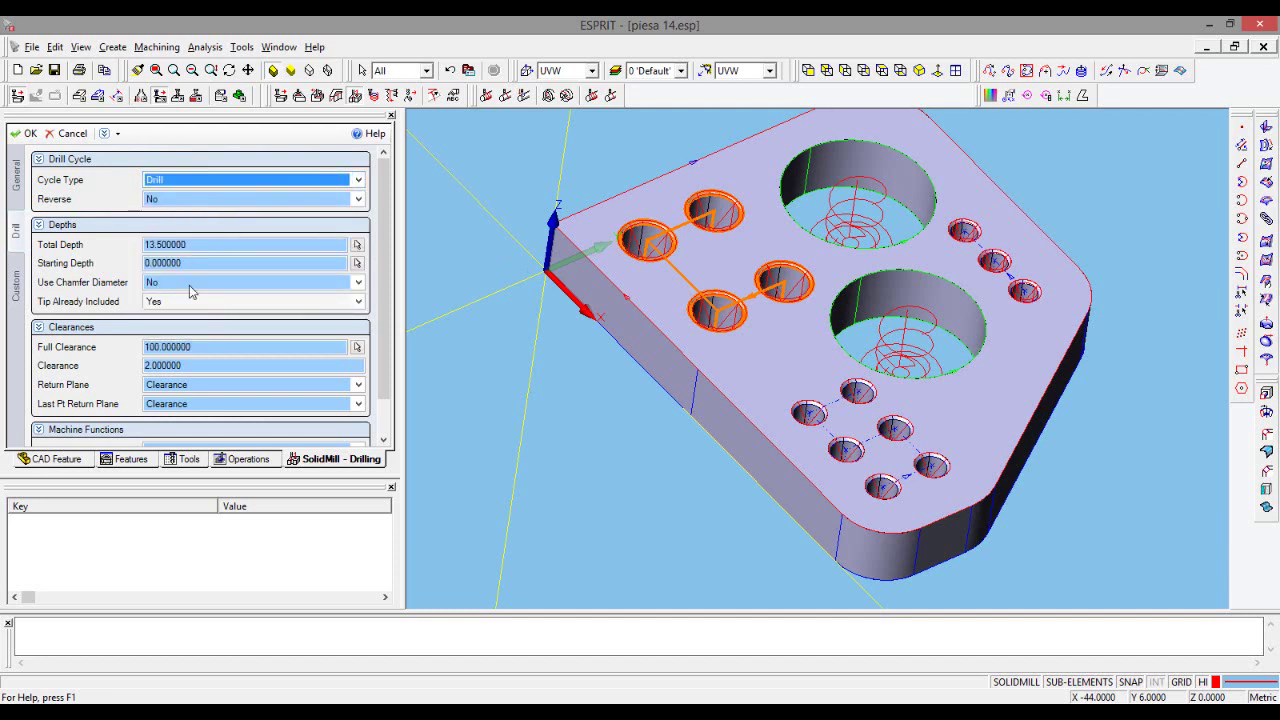
click(181, 303)
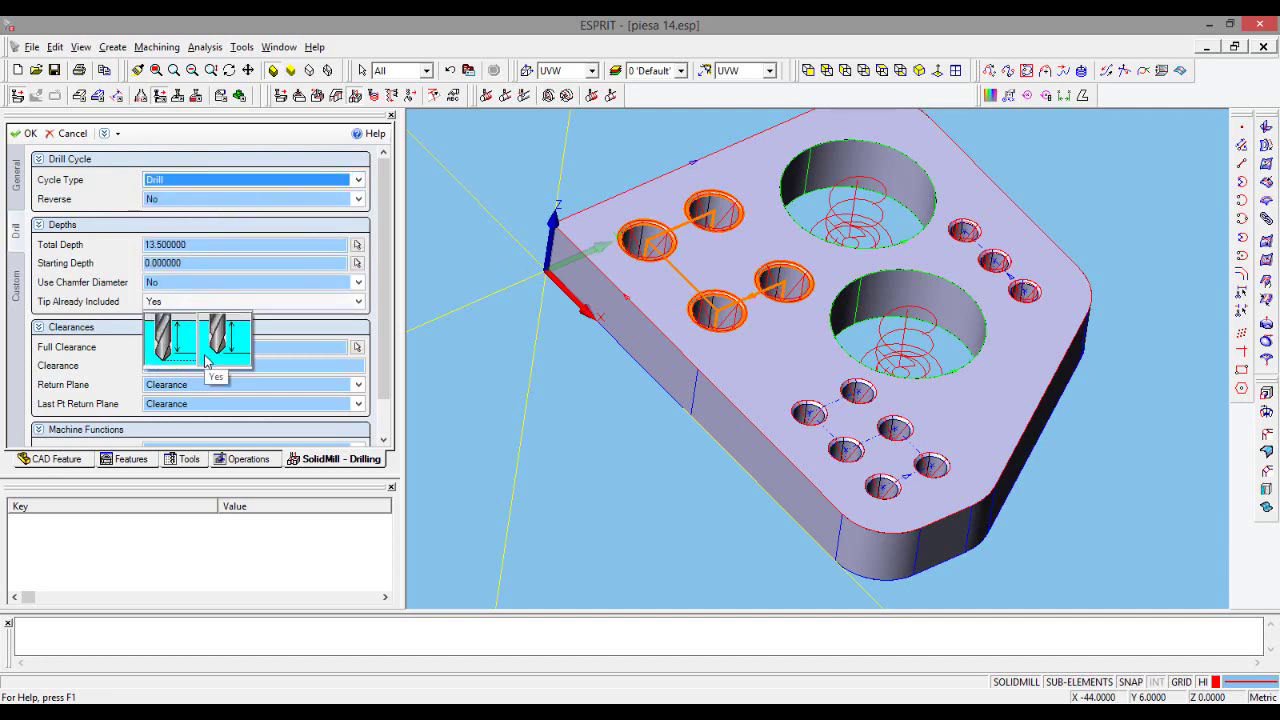
click(170, 340)
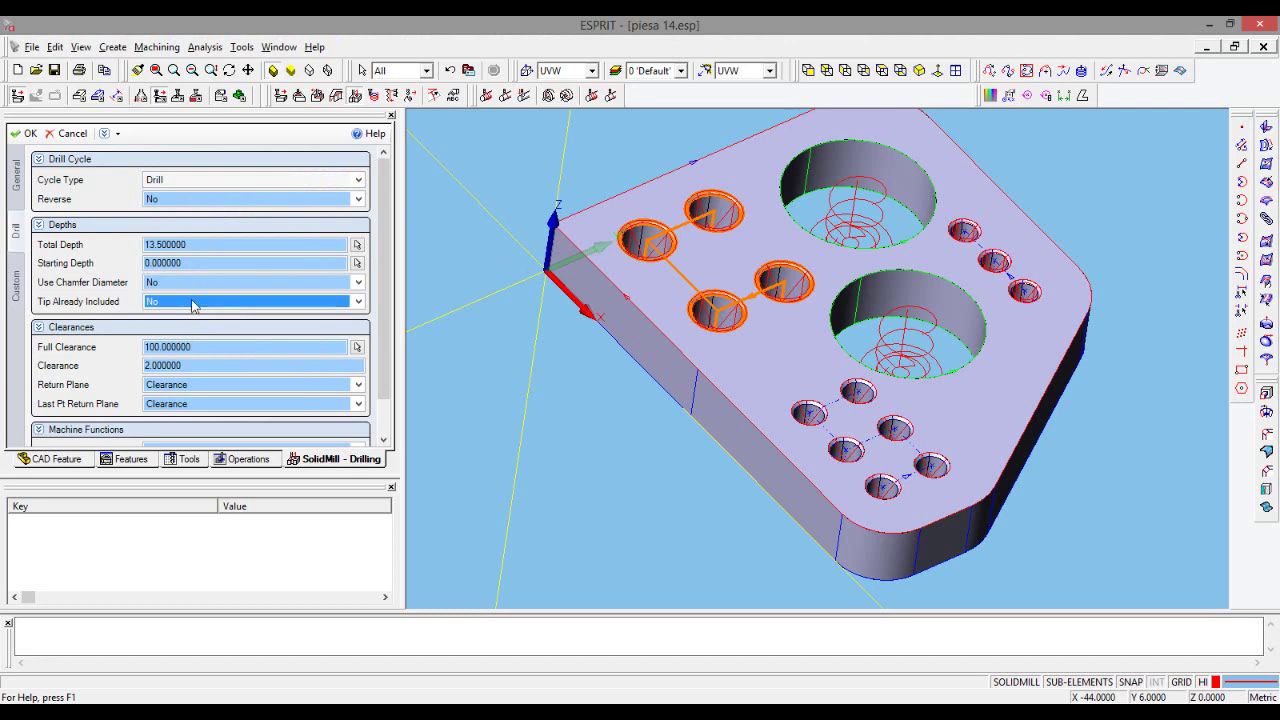
right_click(193, 306)
click(271, 412)
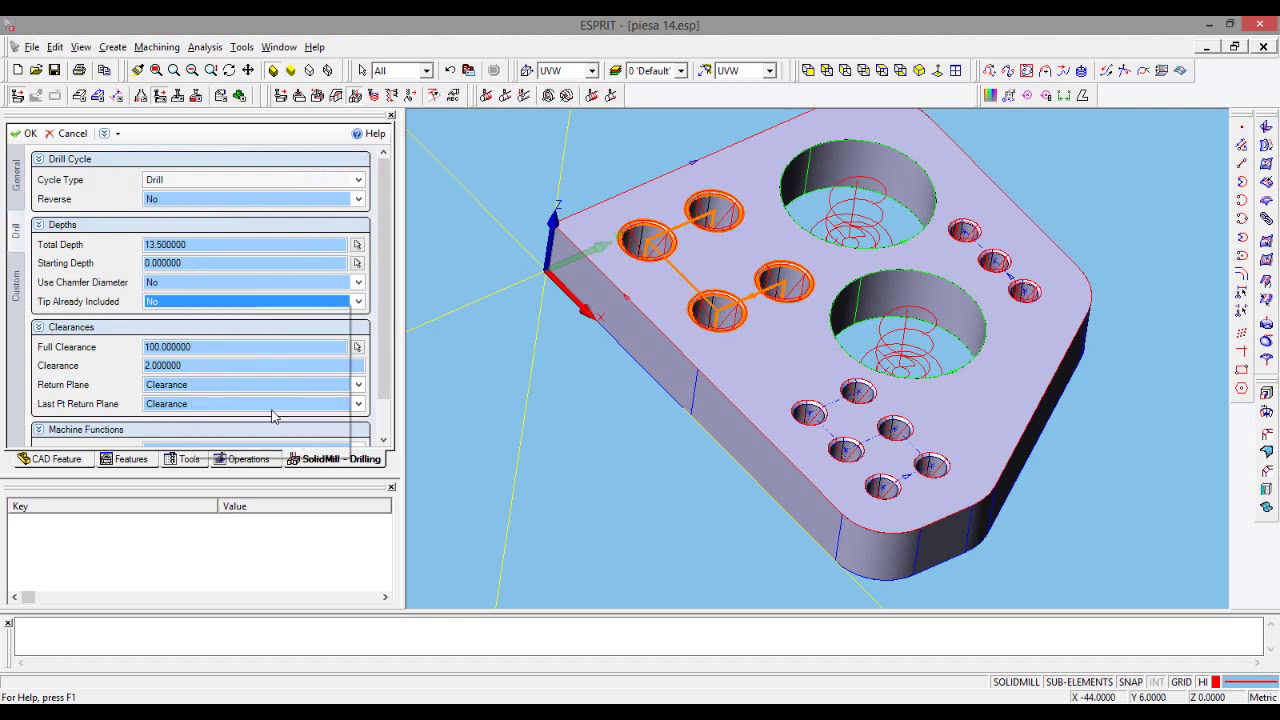
drag(200, 244, 111, 245)
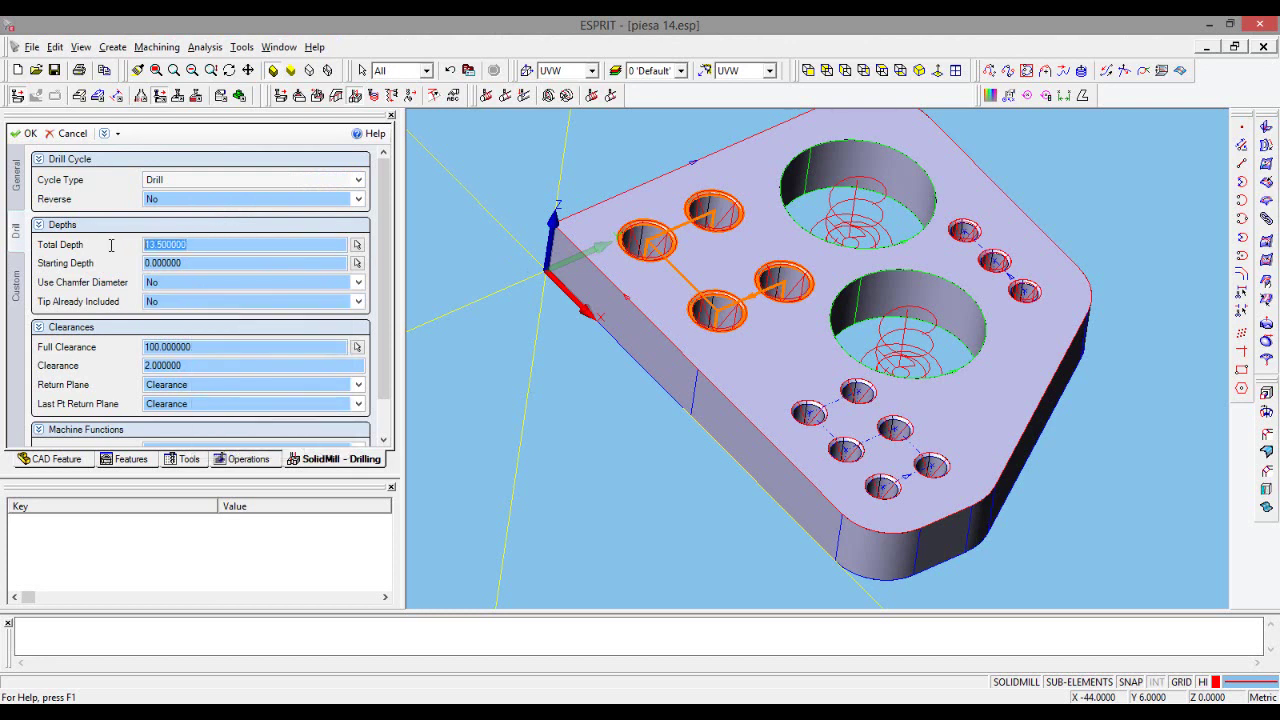
text(12)
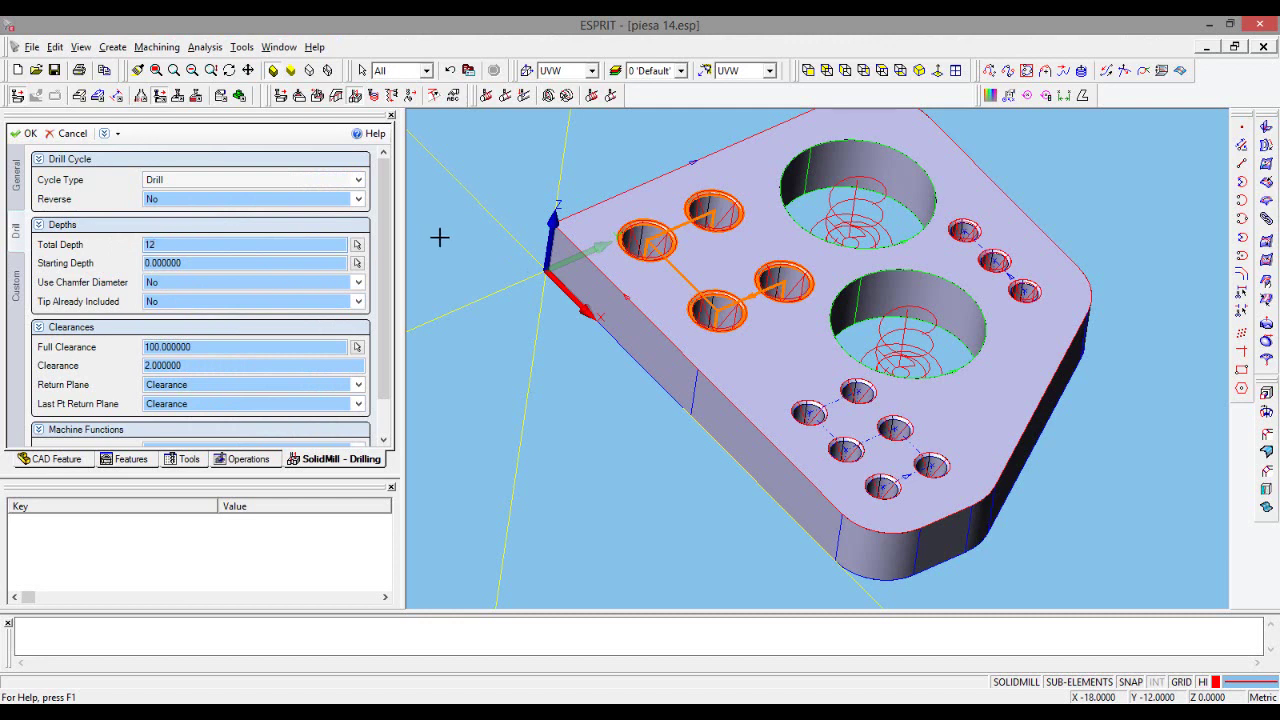
key(Return)
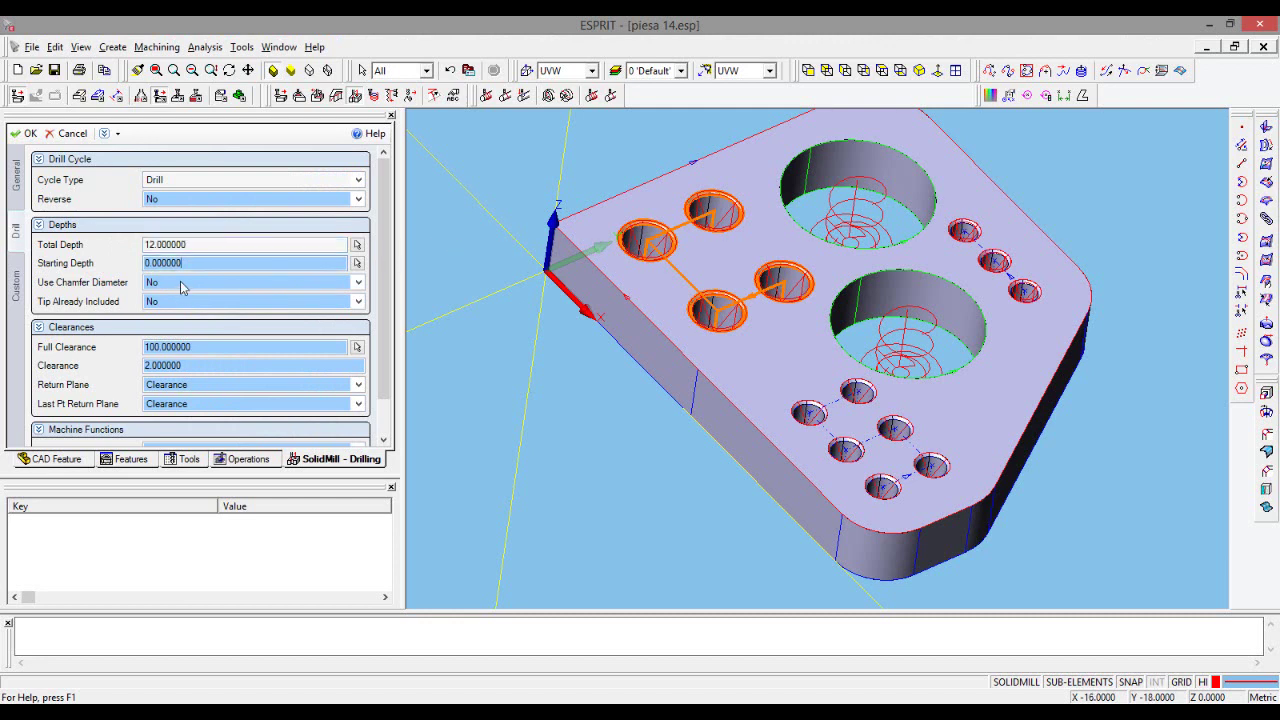
- Leave the chamfer diameter option at No and confirm the ream operation
click(183, 287)
click(183, 287)
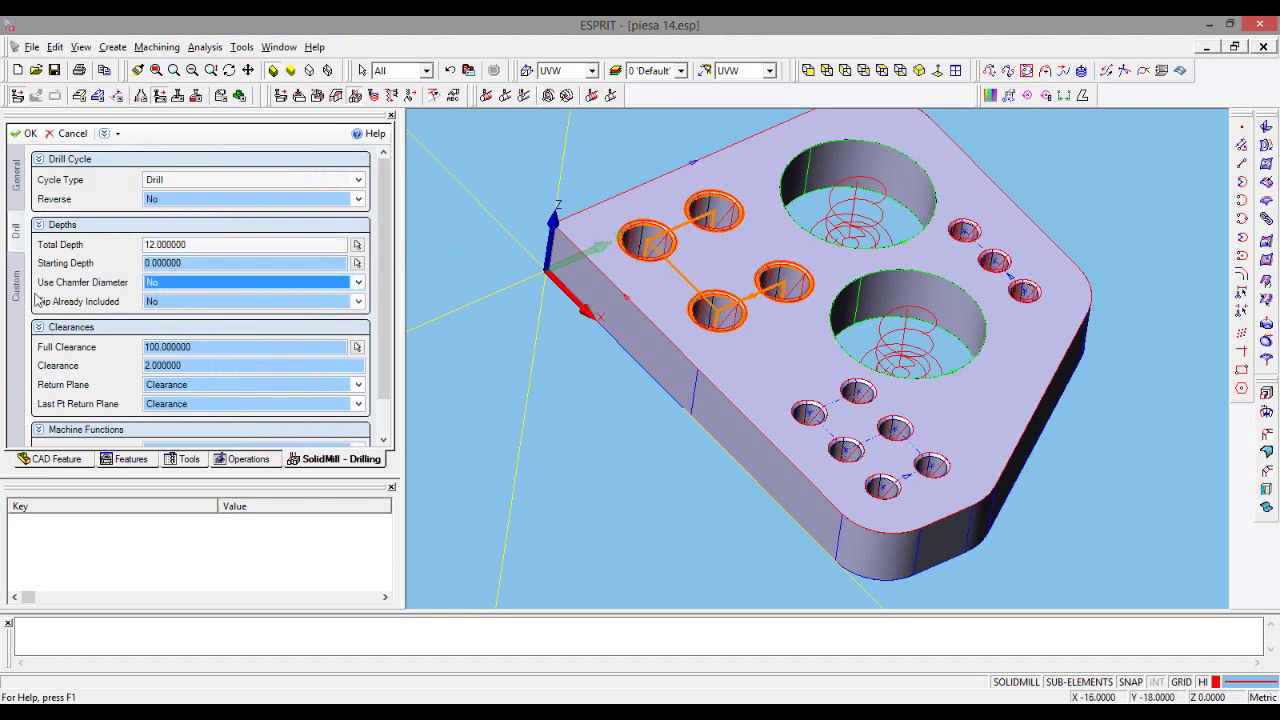
click(16, 140)
click(16, 137)
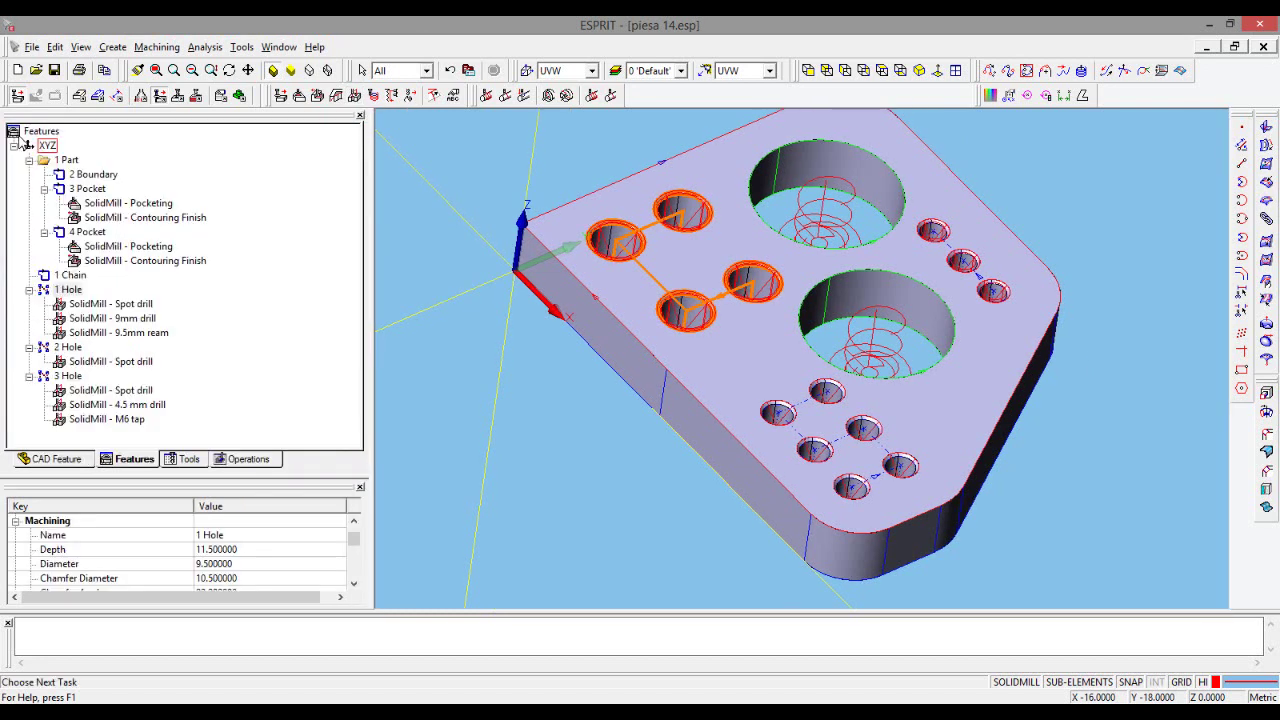
- Review the 1 Hole spot drill, 9mm drill and 9.5mm ream, then check 2 Hole's 5.5 diameter
click(133, 304)
click(138, 319)
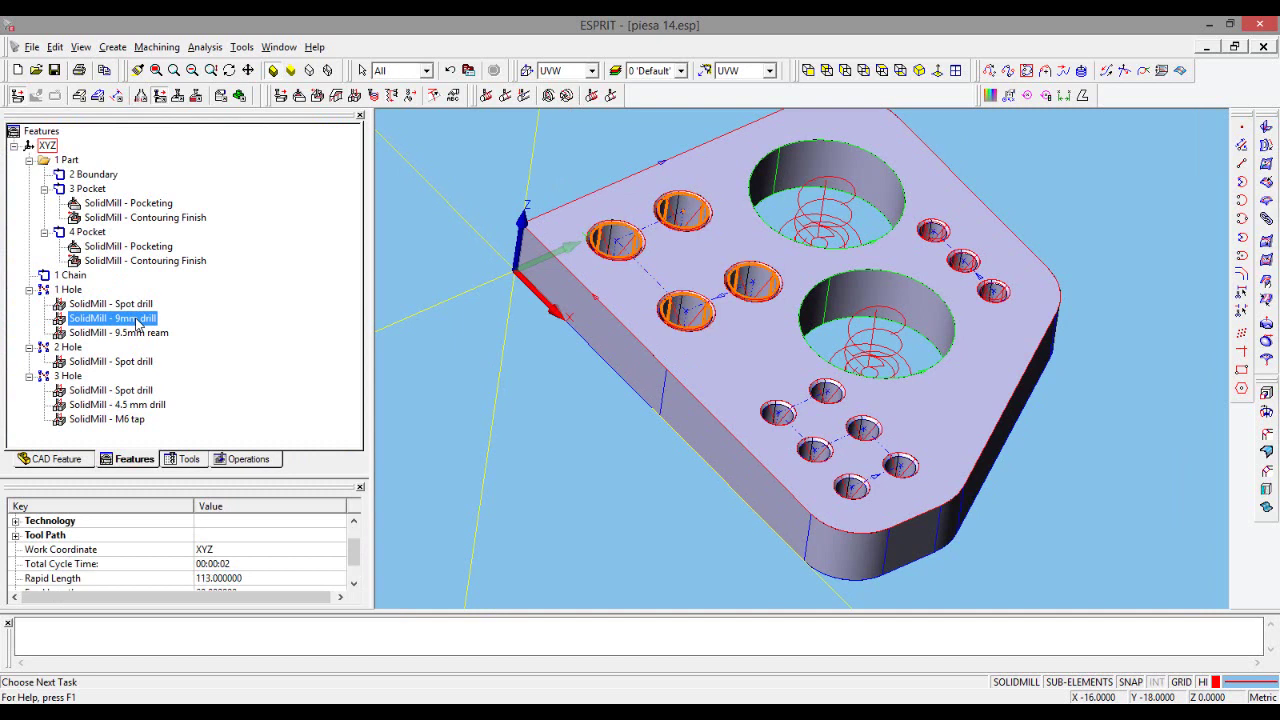
click(146, 334)
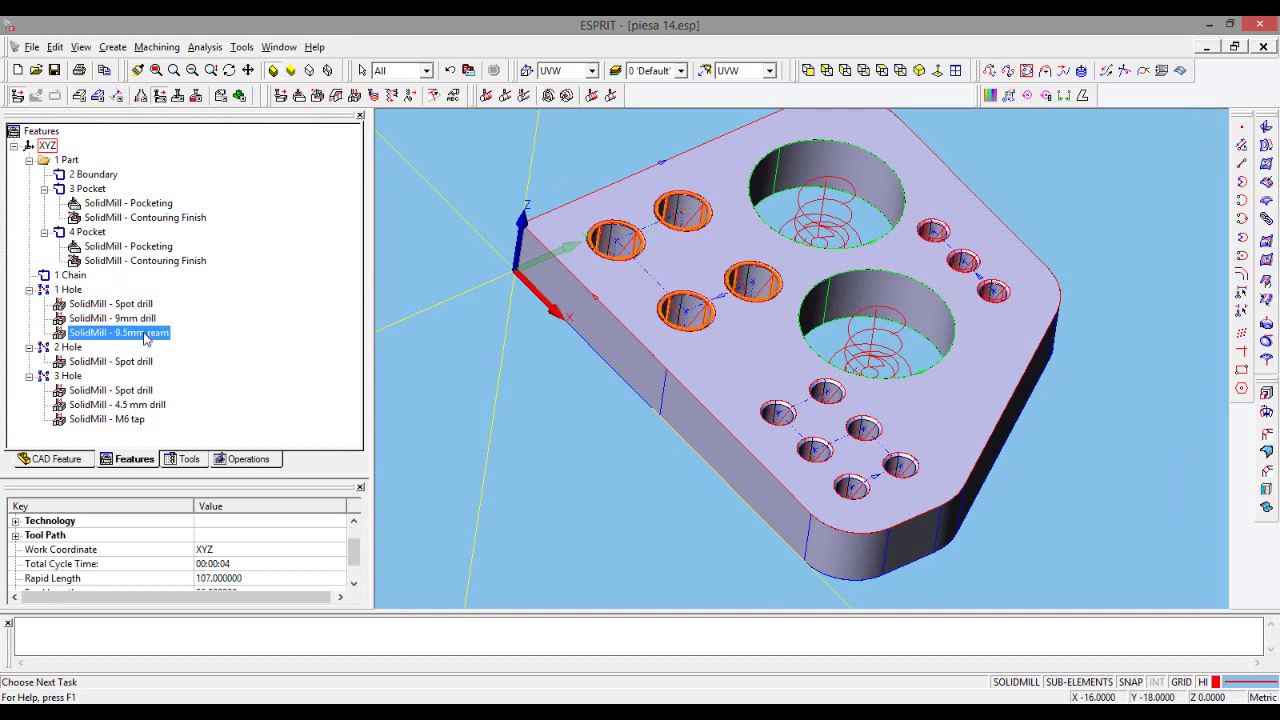
click(71, 347)
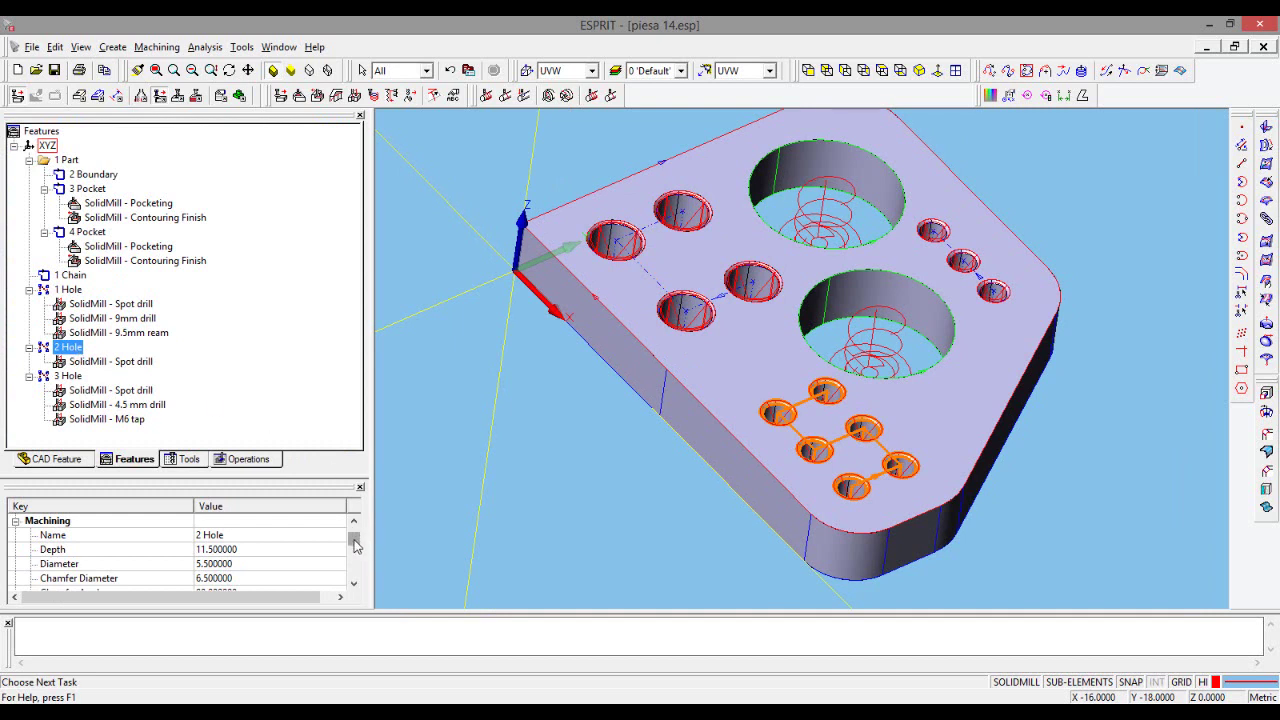
drag(355, 544, 355, 550)
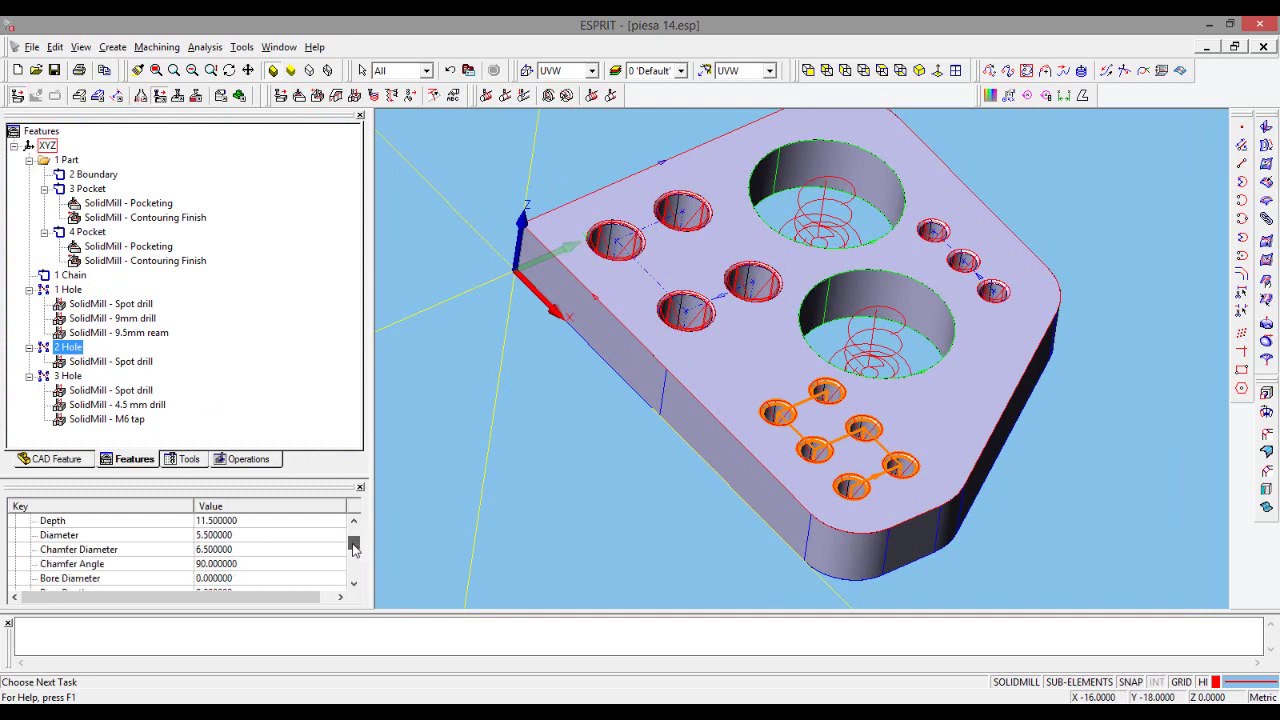
click(219, 535)
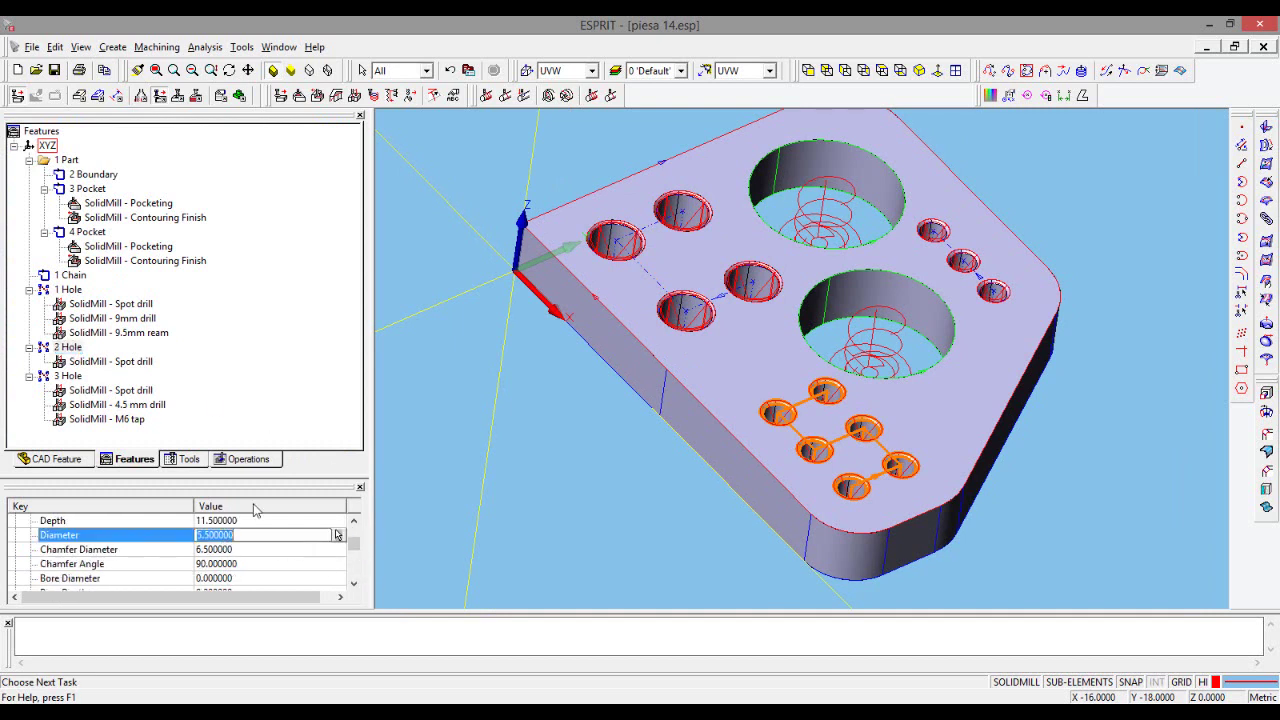
click(100, 362)
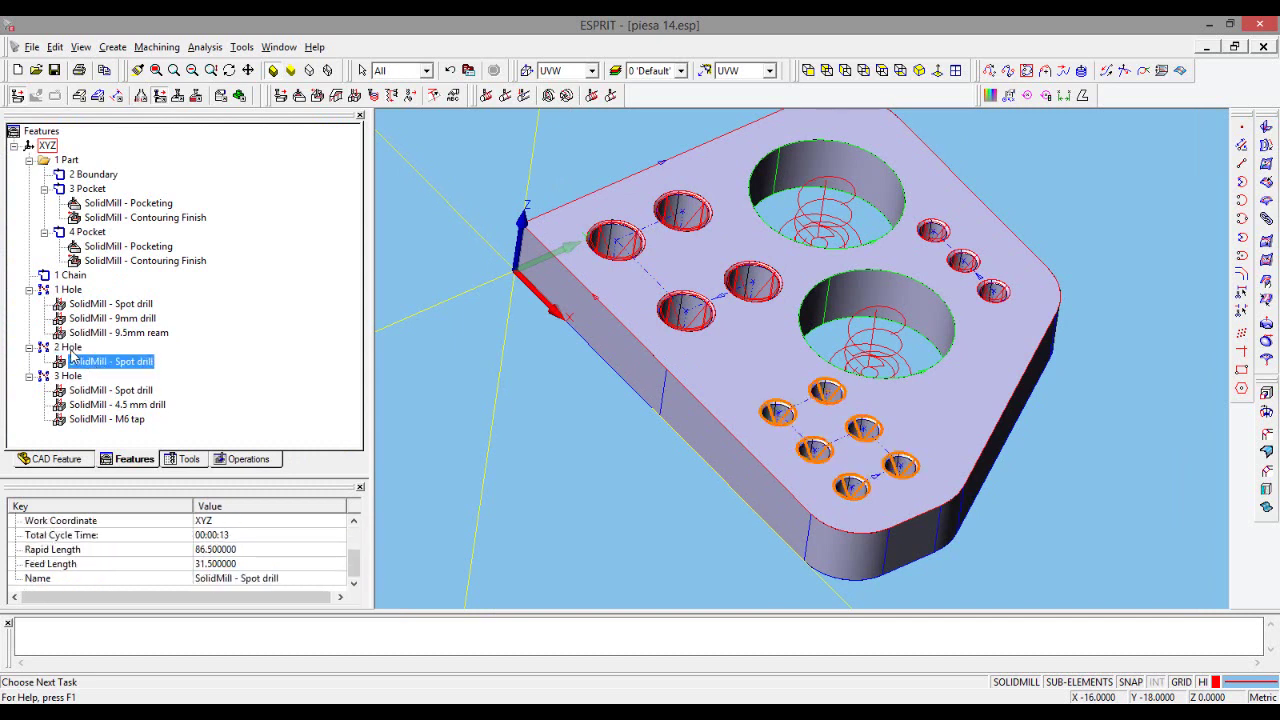
click(70, 349)
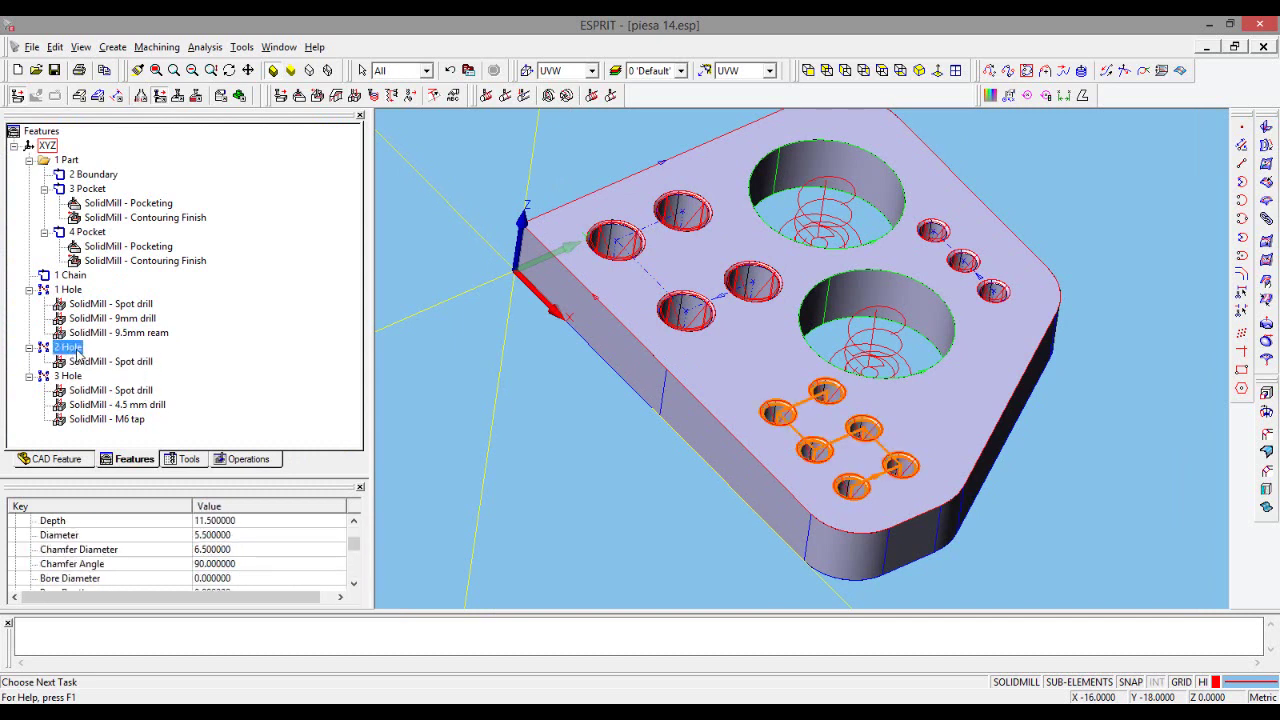
- Create a drilling operation on 2 Hole named 'SolidMill - 5.5mm drill' using the 5.5mm drill
click(355, 97)
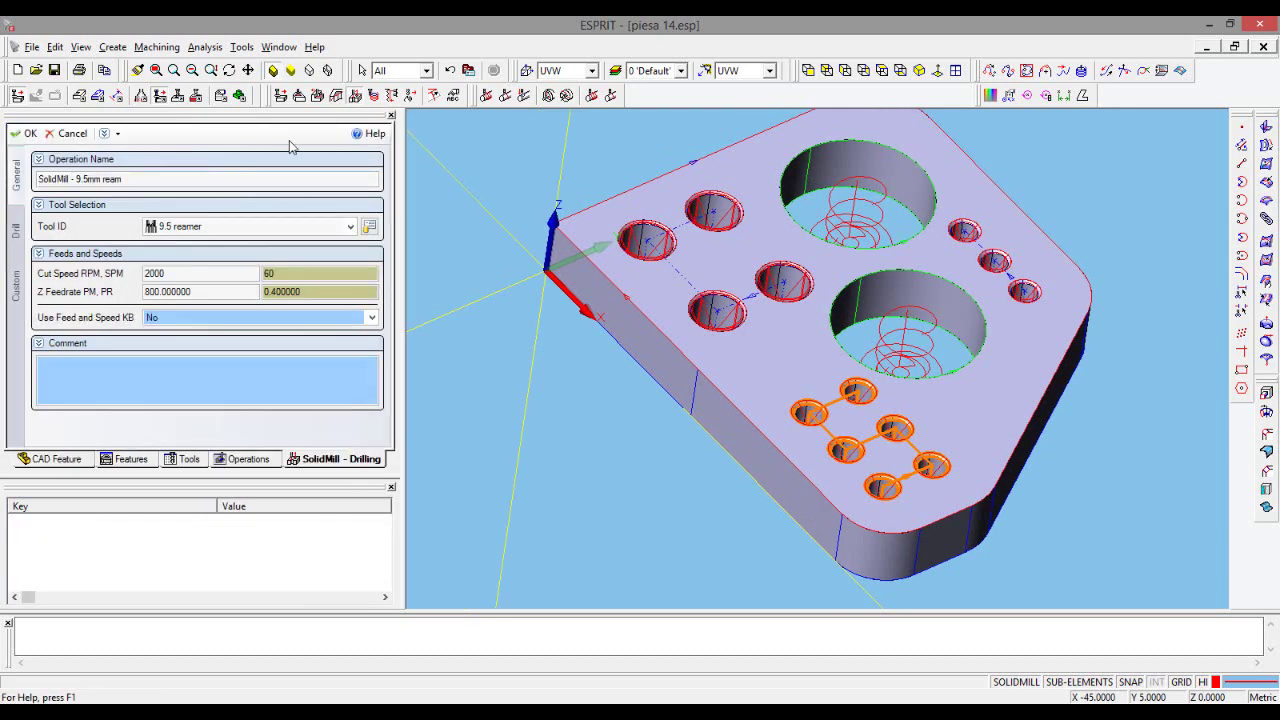
click(84, 179)
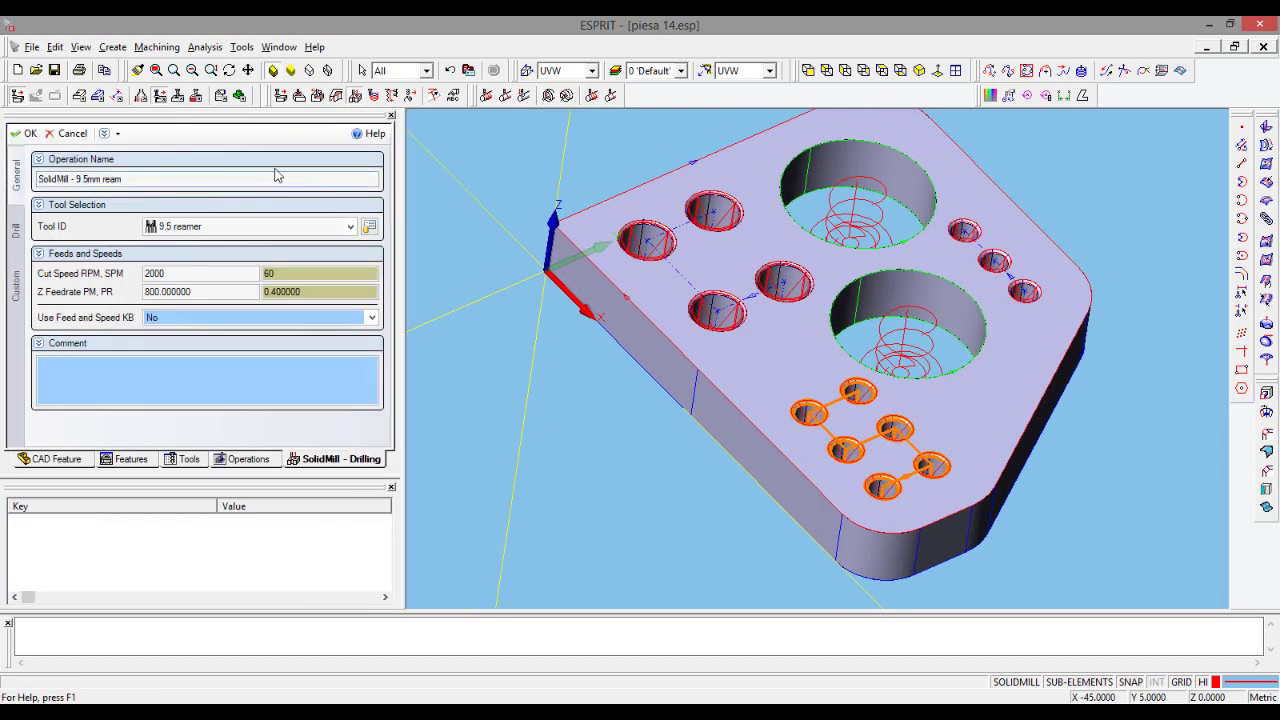
key(BackSpace)
key(BackSpace)
text(drill)
click(289, 230)
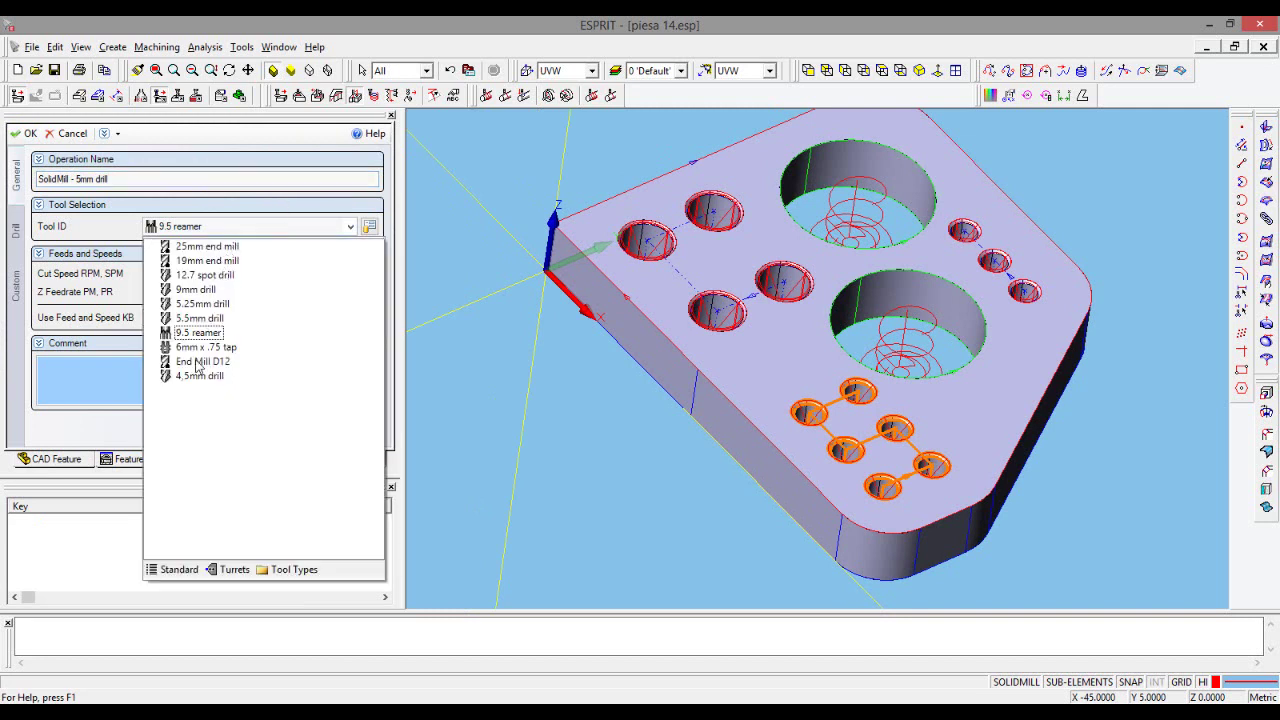
click(193, 320)
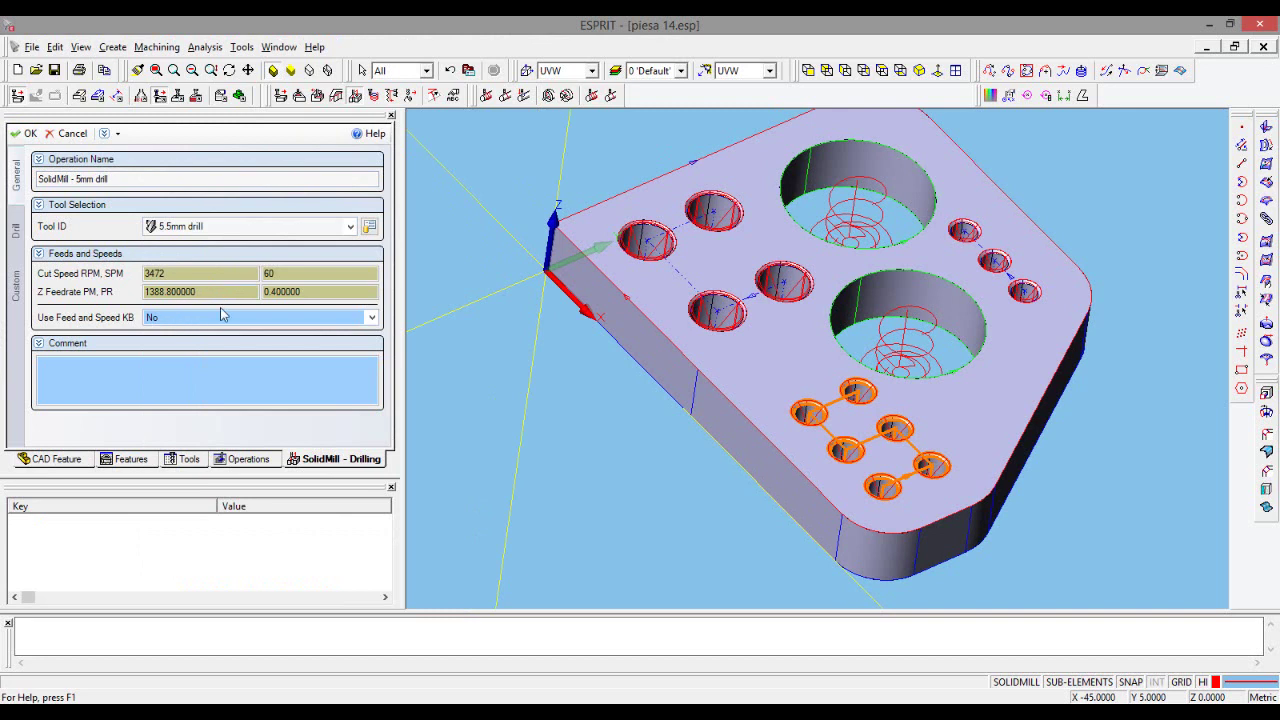
click(80, 179)
text(.5)
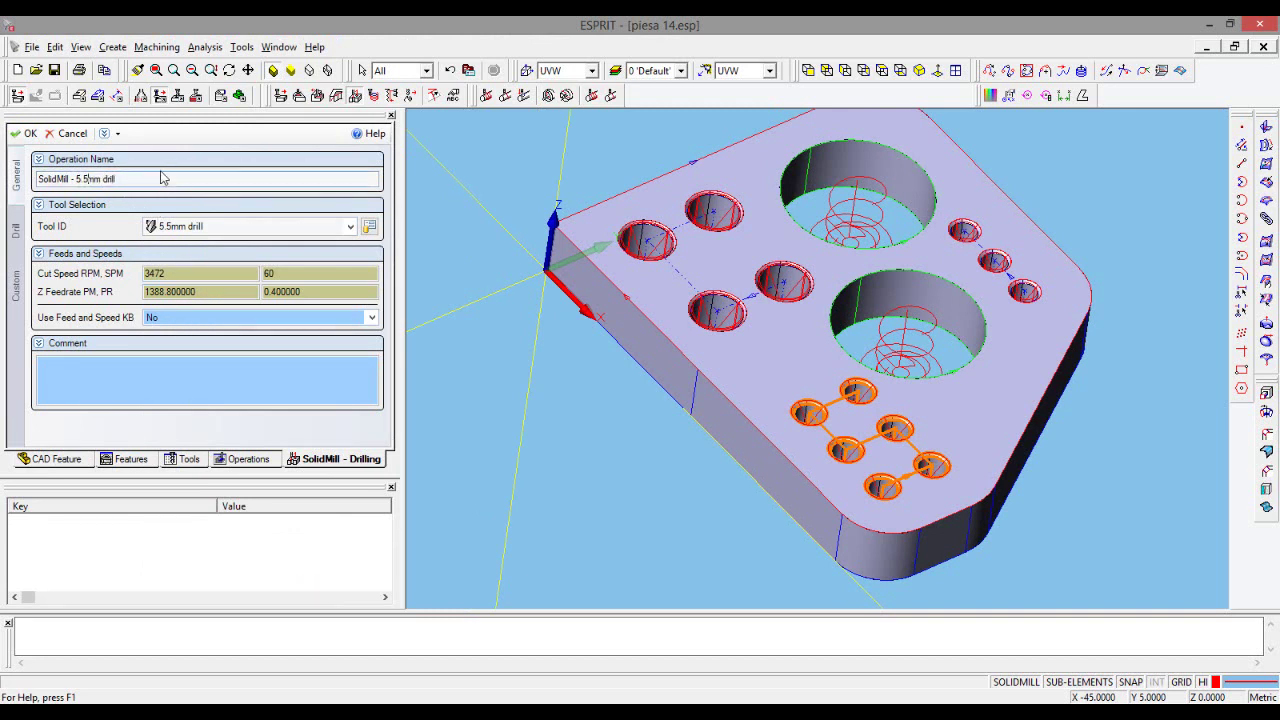
- Set the cut speed to 3000 RPM and the Z feedrate to 800
click(191, 272)
double_click(152, 273)
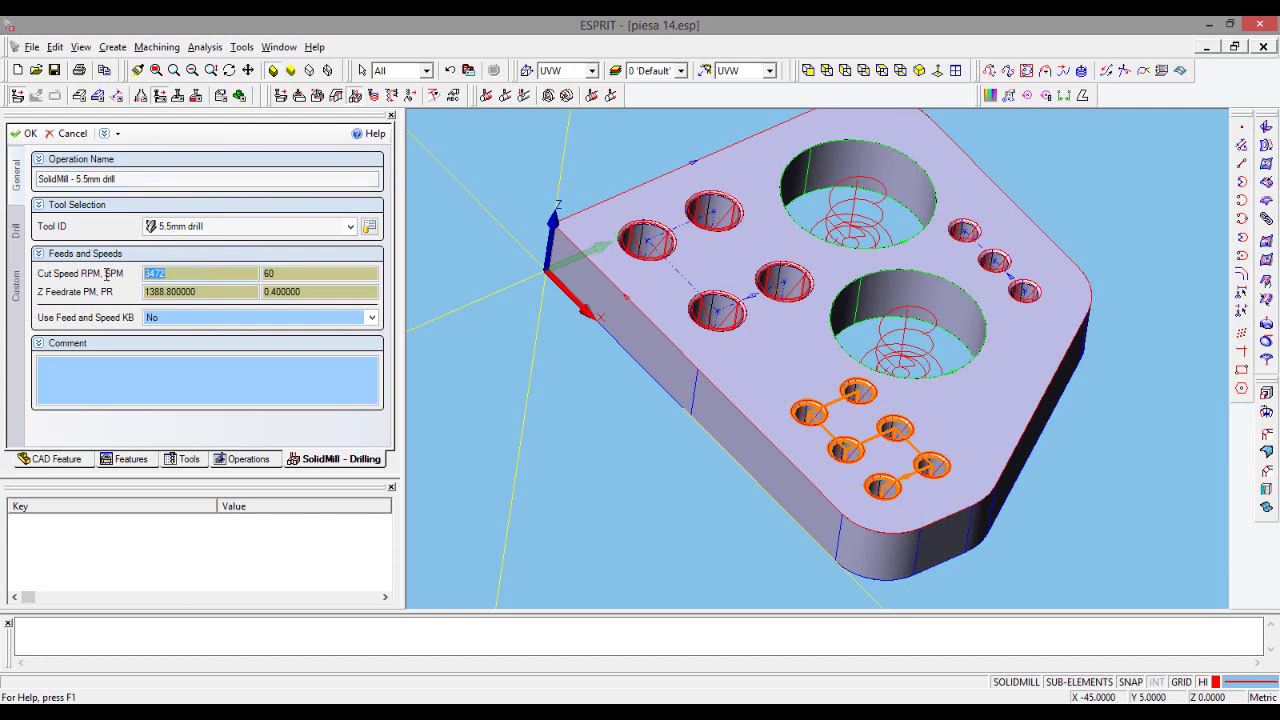
text(3000)
key(Tab)
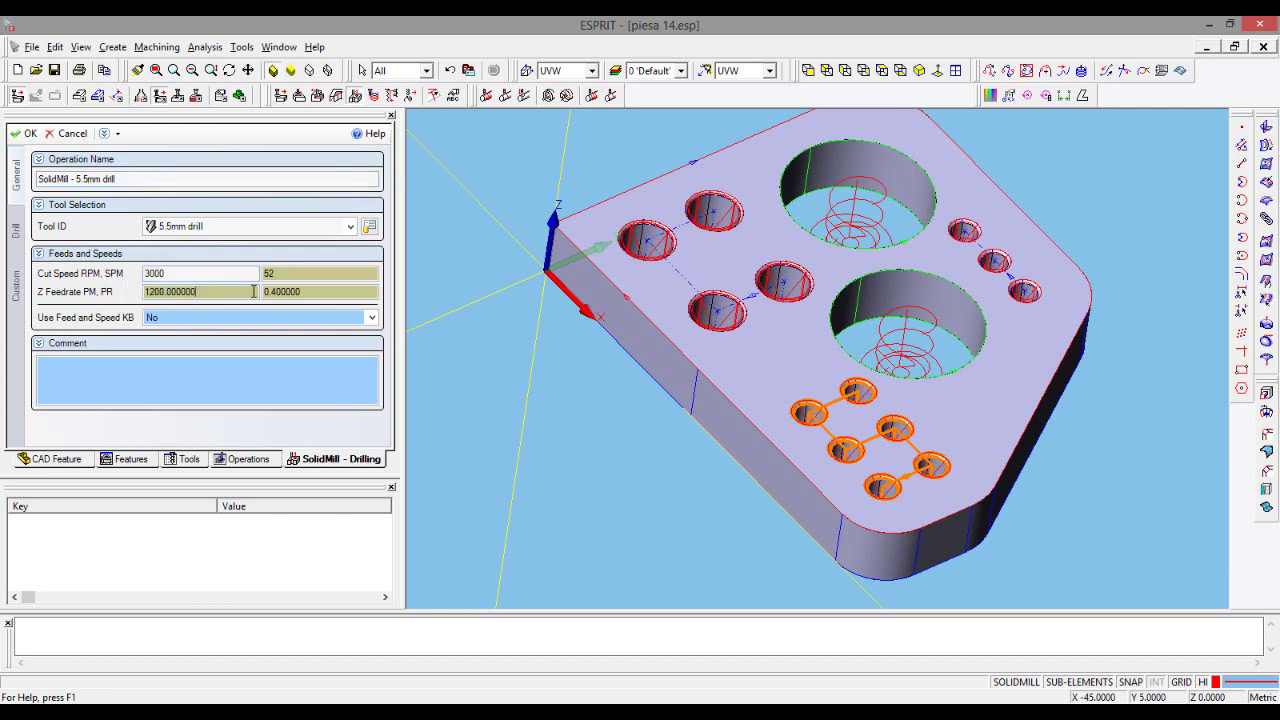
text(8)
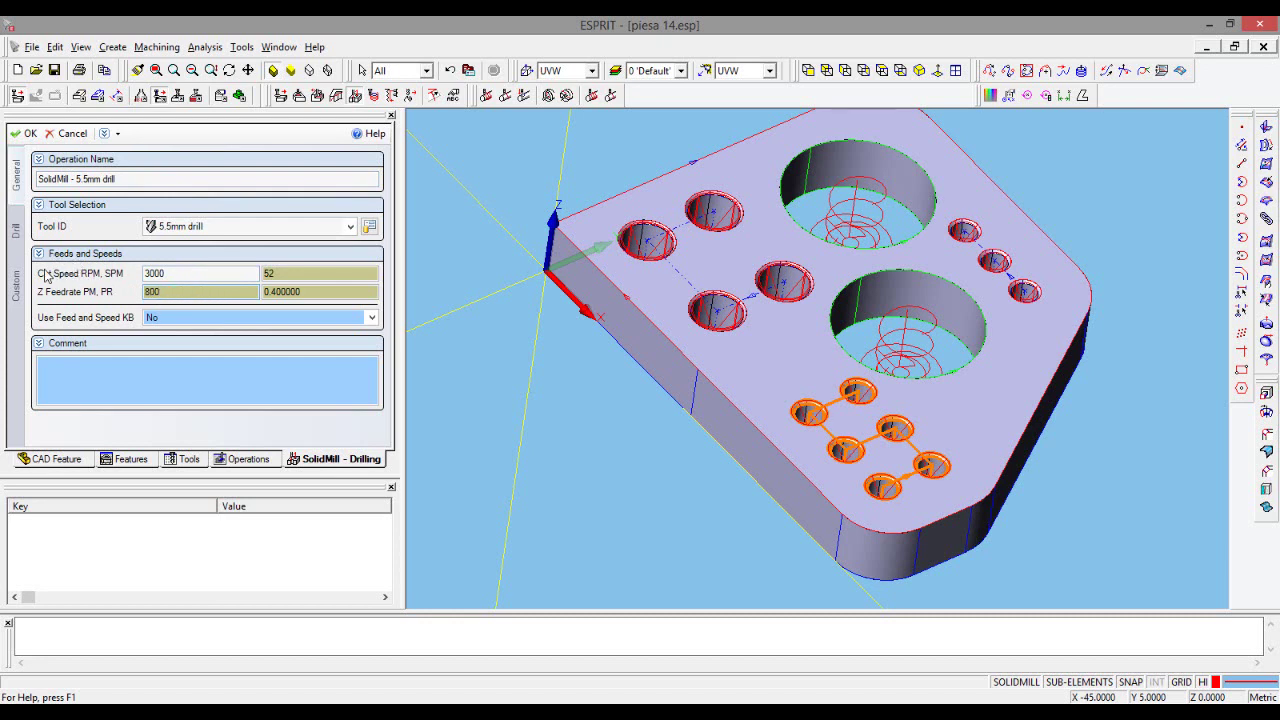
click(17, 240)
- Switch the drill cycle to Peck with a first peck increment of 3 and apply it
click(200, 181)
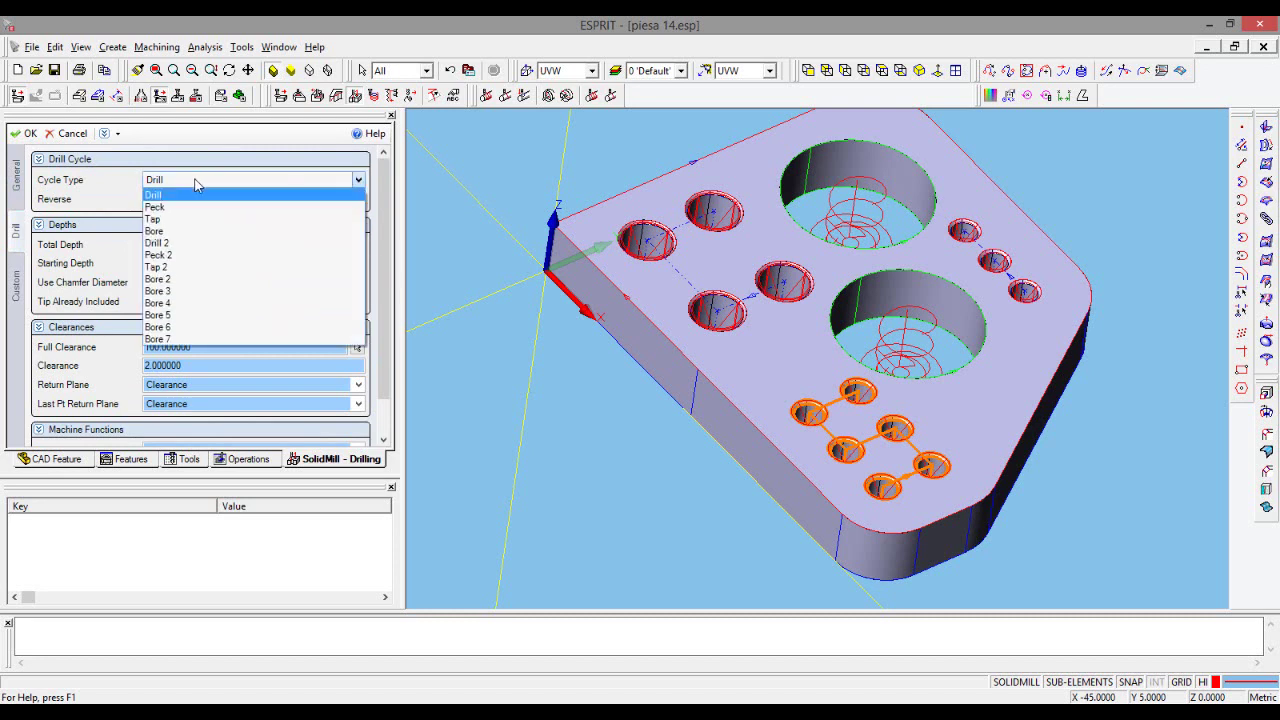
click(172, 208)
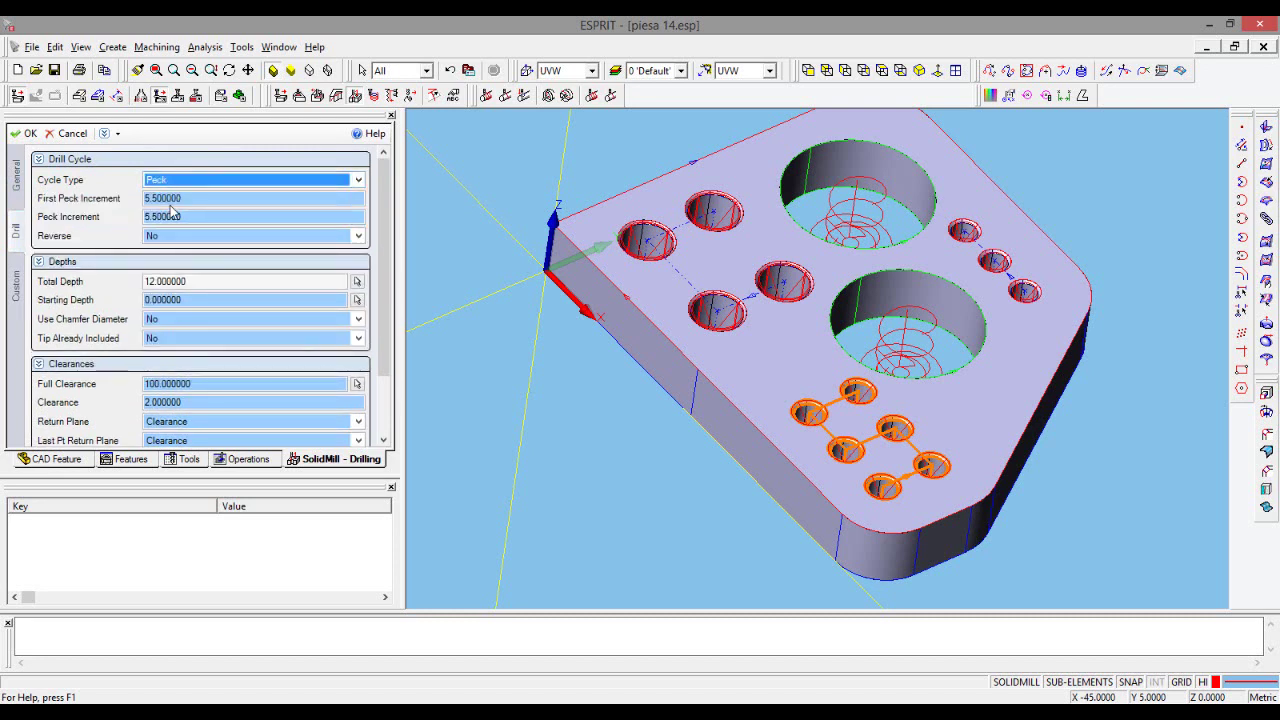
click(213, 198)
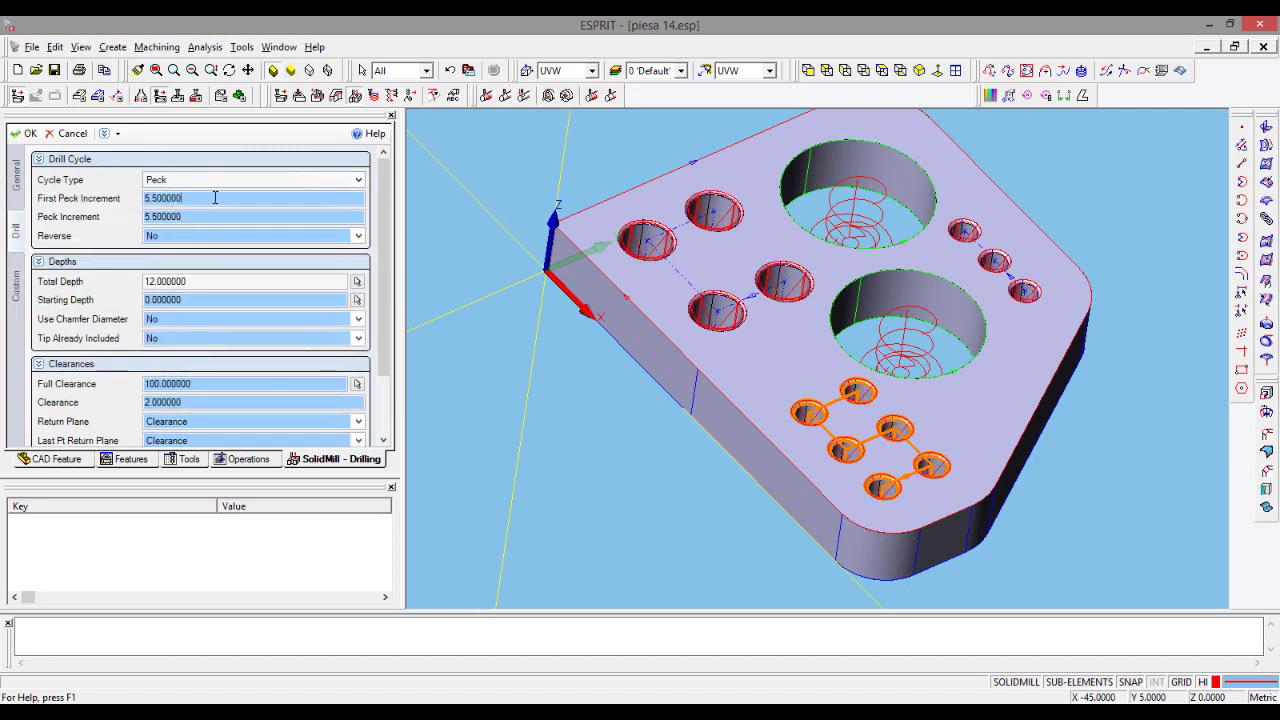
drag(221, 198, 127, 198)
text(3)
click(199, 217)
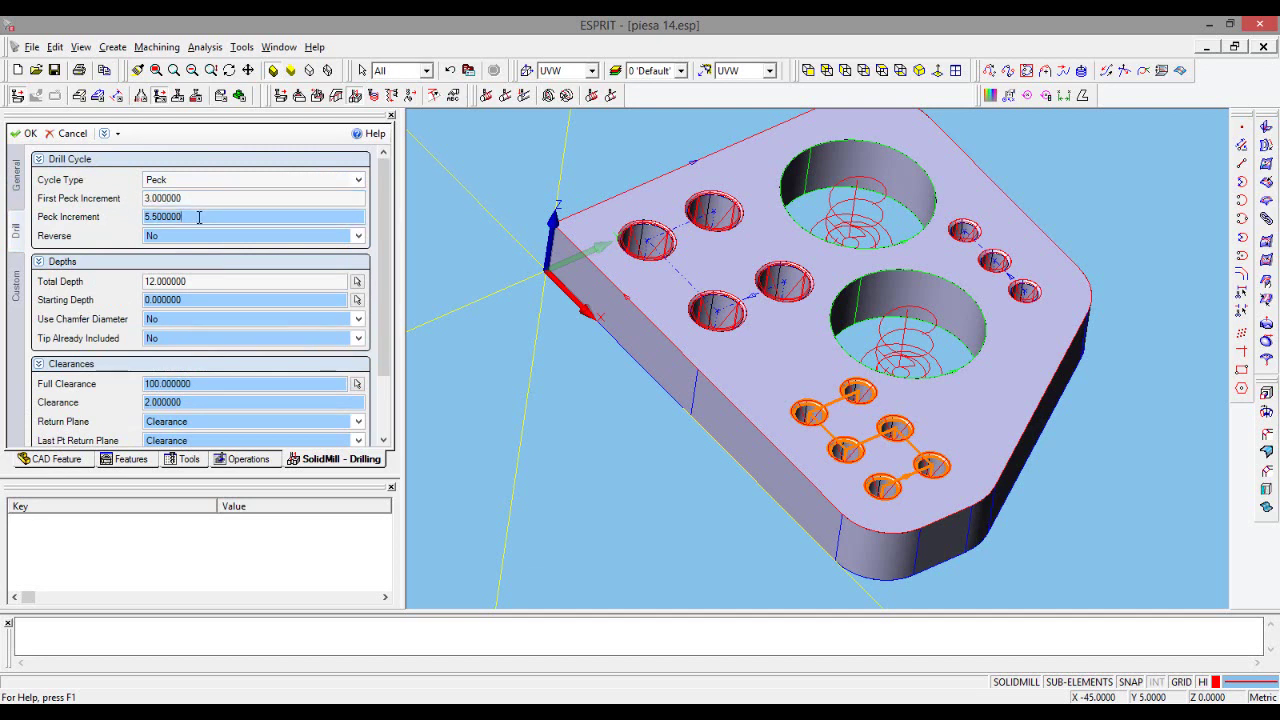
right_click(199, 217)
click(270, 330)
click(28, 134)
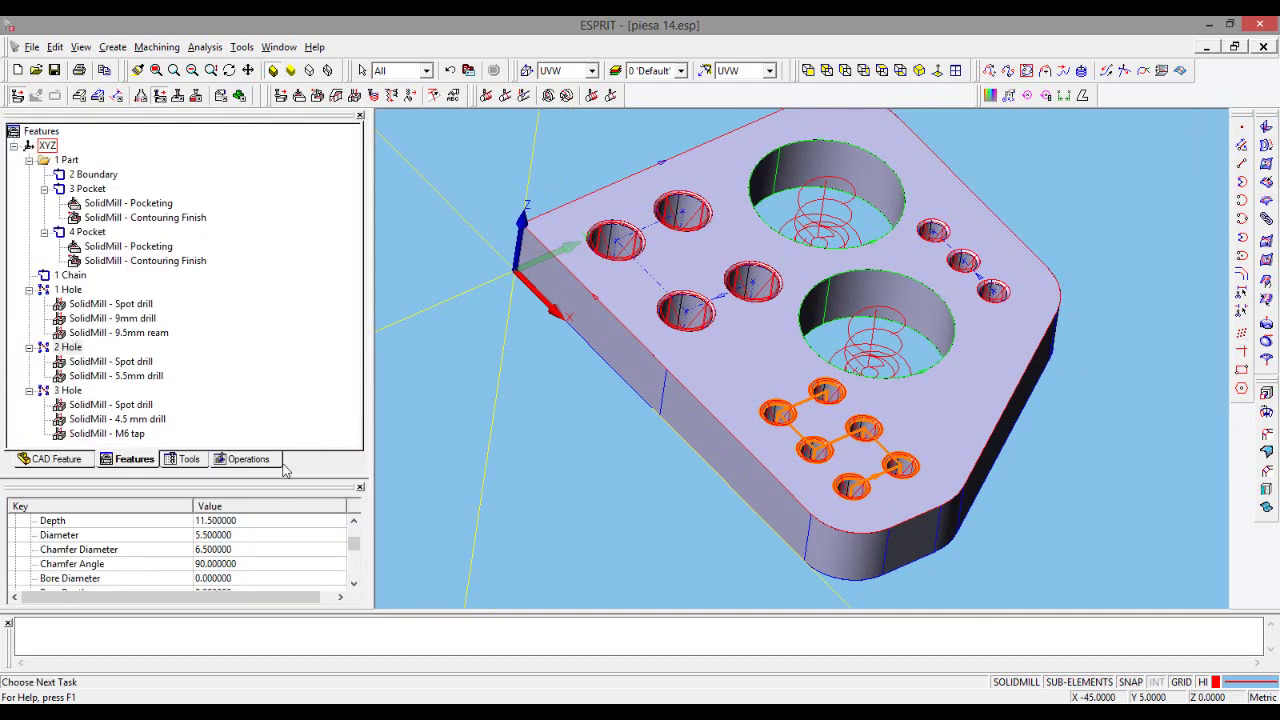
- Check 2 Hole's diameter and open the SolidMill - 5.5mm drill operation for editing
drag(280, 486, 281, 507)
click(68, 350)
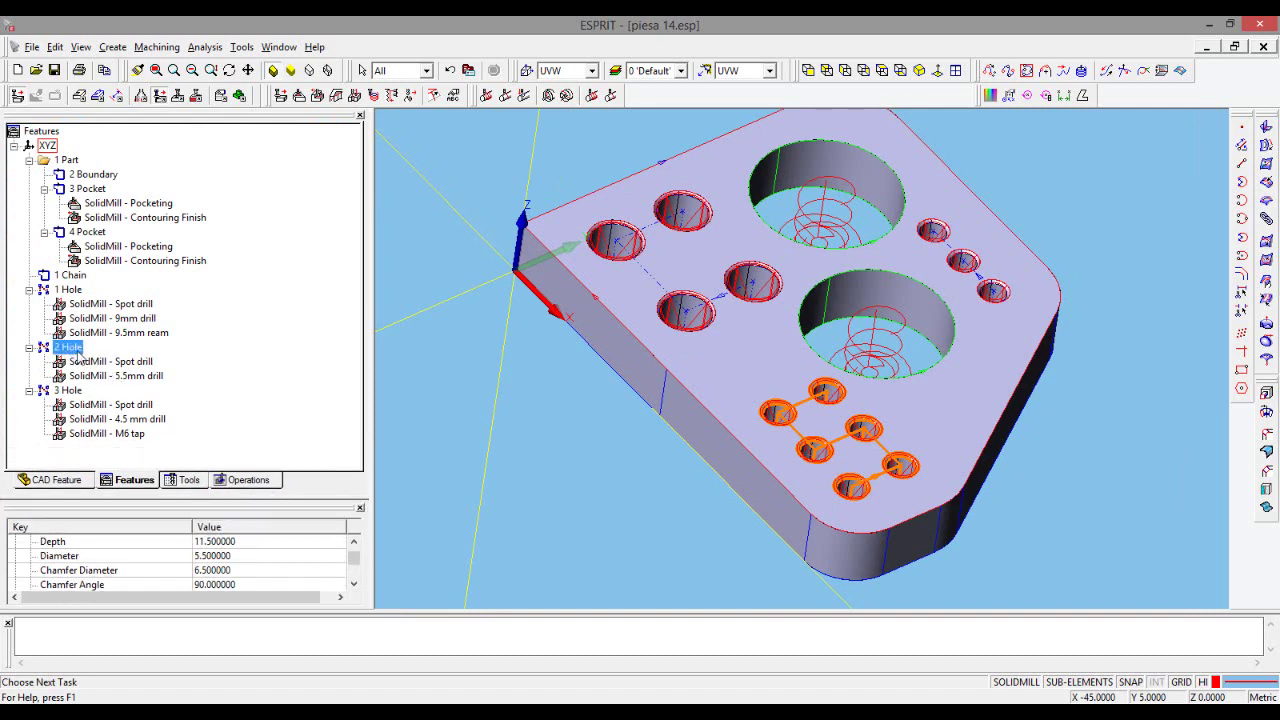
click(208, 556)
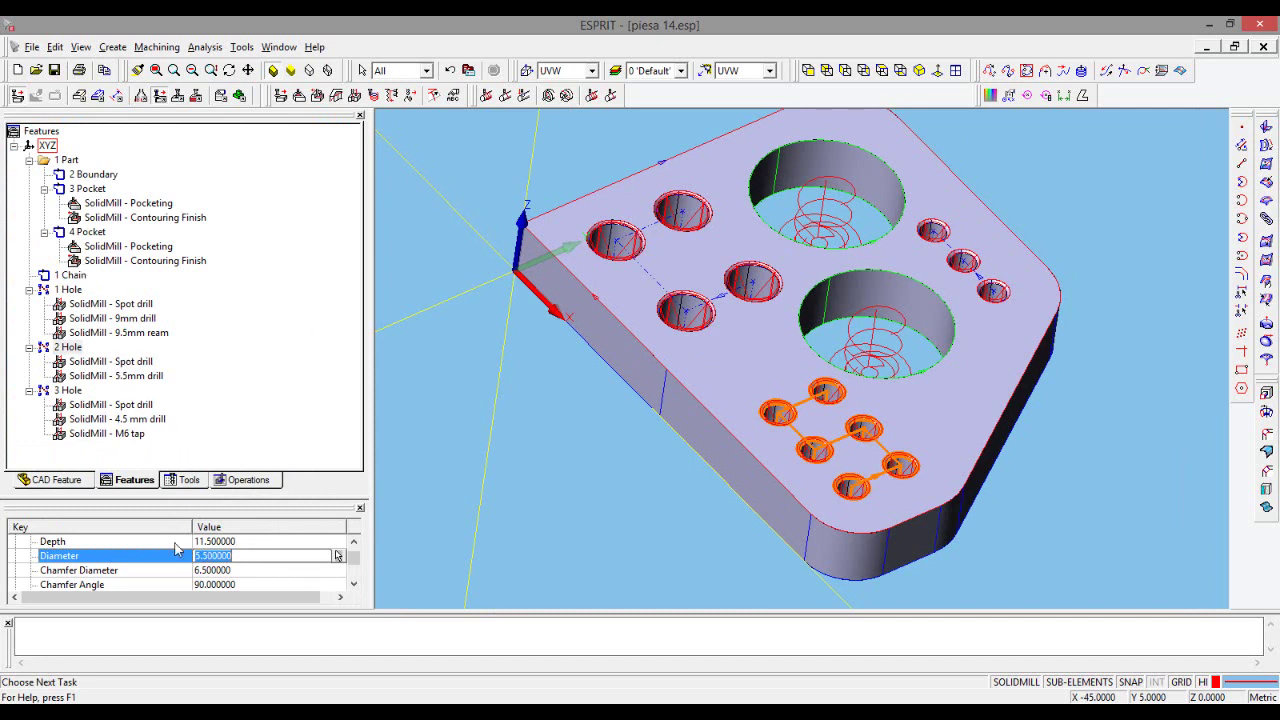
click(141, 377)
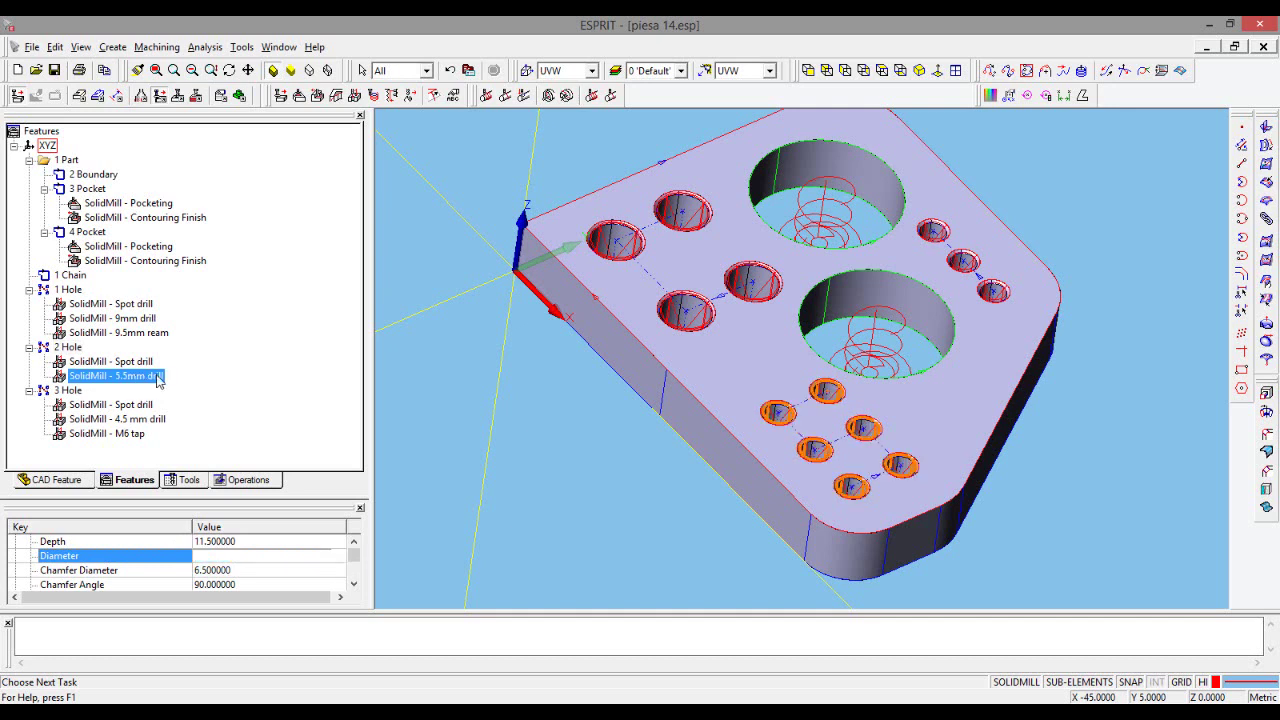
double_click(141, 377)
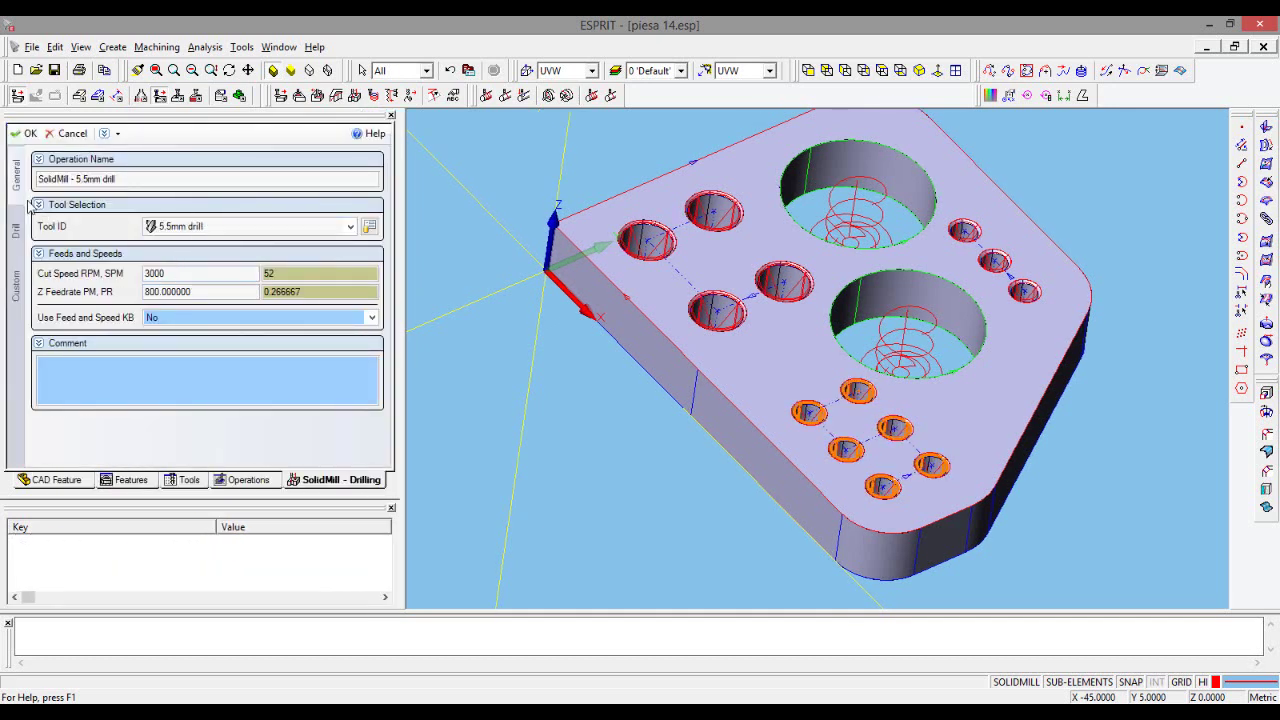
- Set the peck increment to 3 on the Drill tab and confirm
click(15, 234)
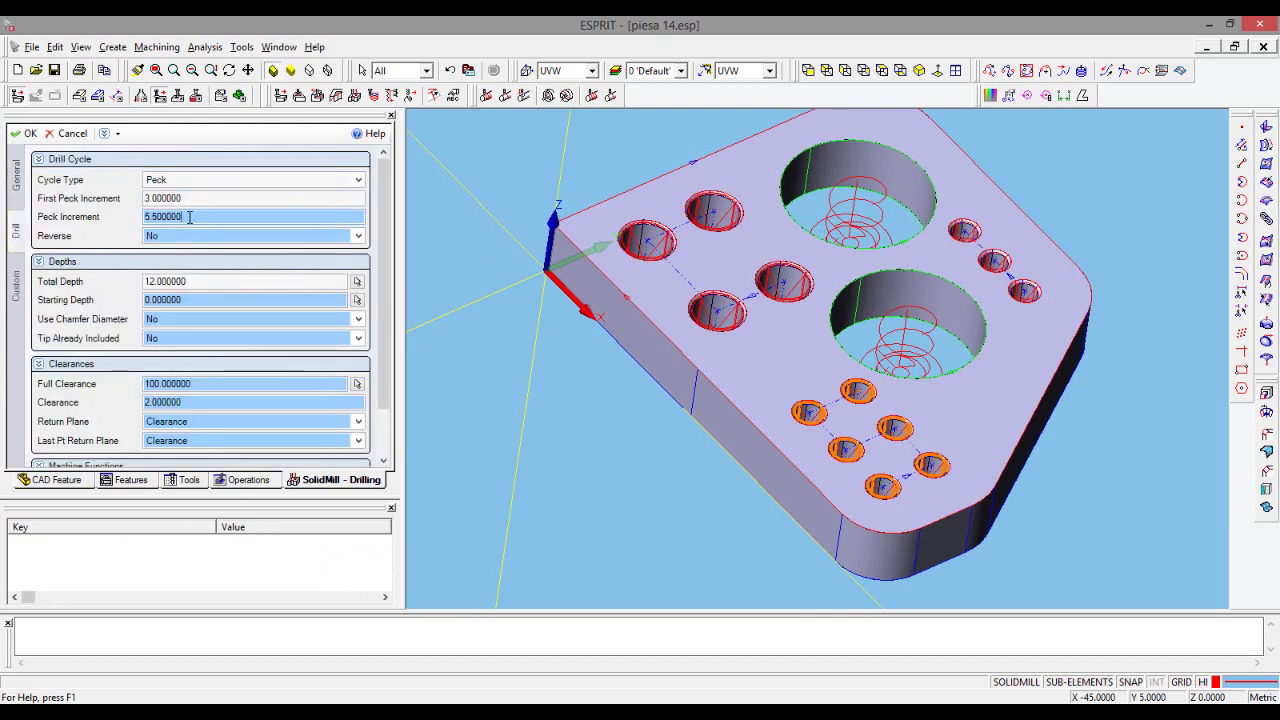
drag(189, 217, 141, 226)
text(3)
click(242, 202)
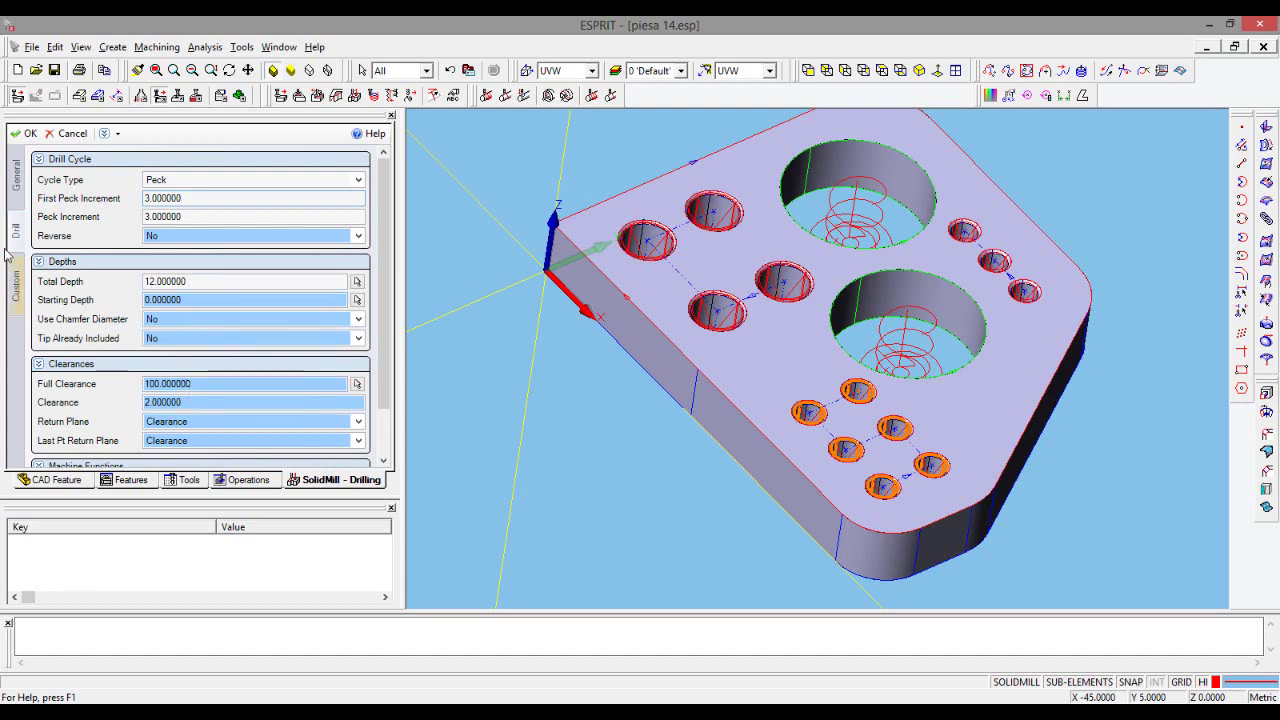
click(26, 137)
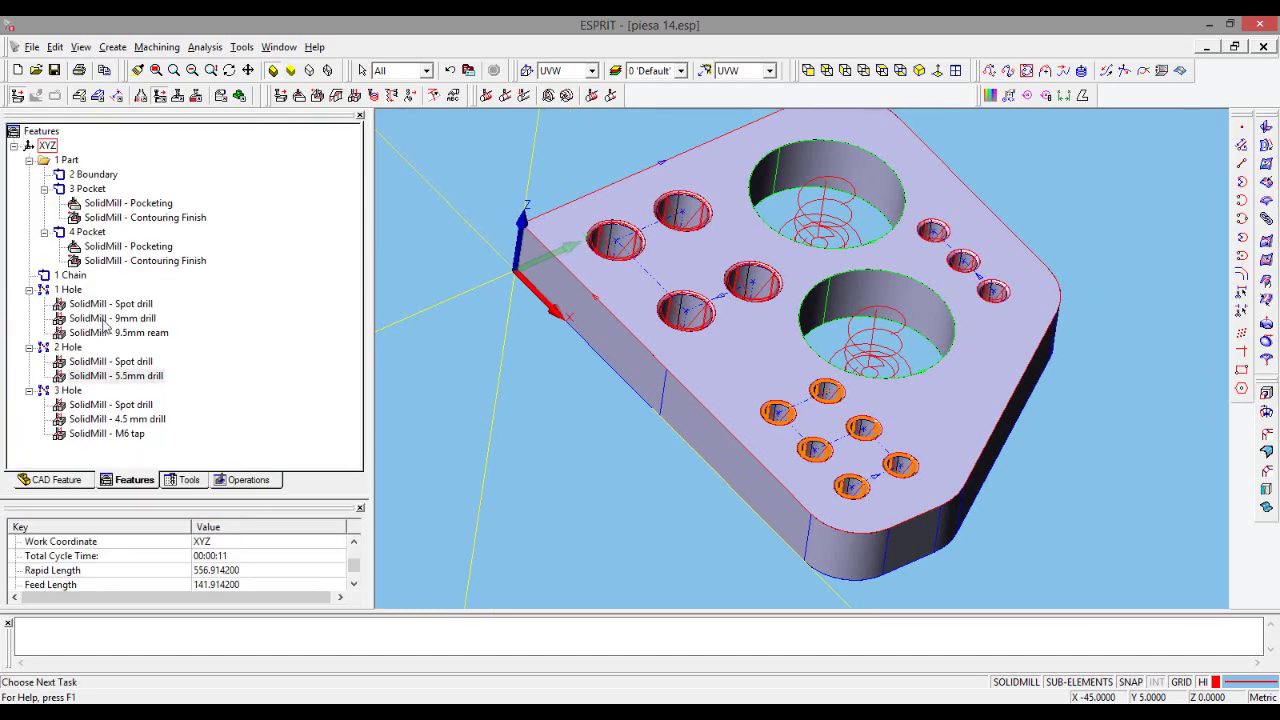
- Select all ten tools in the Tools list, from End Mill D12 through the top entry
click(190, 481)
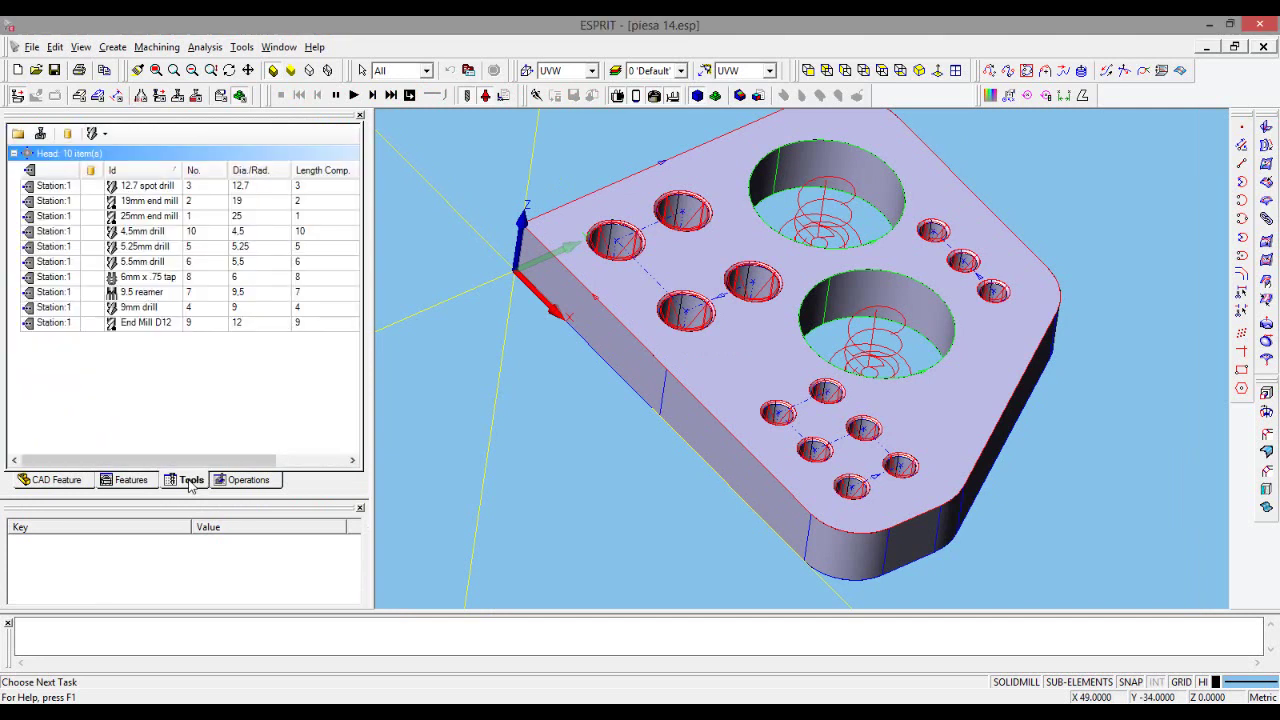
click(18, 133)
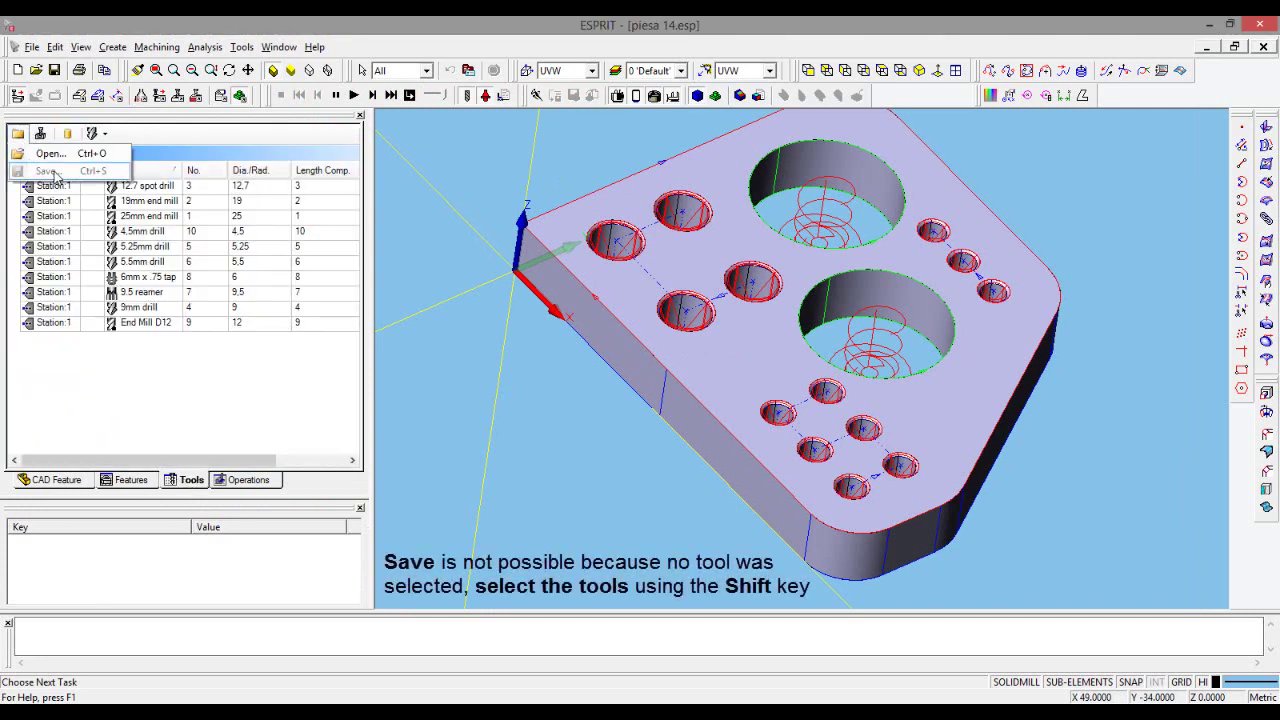
click(140, 323)
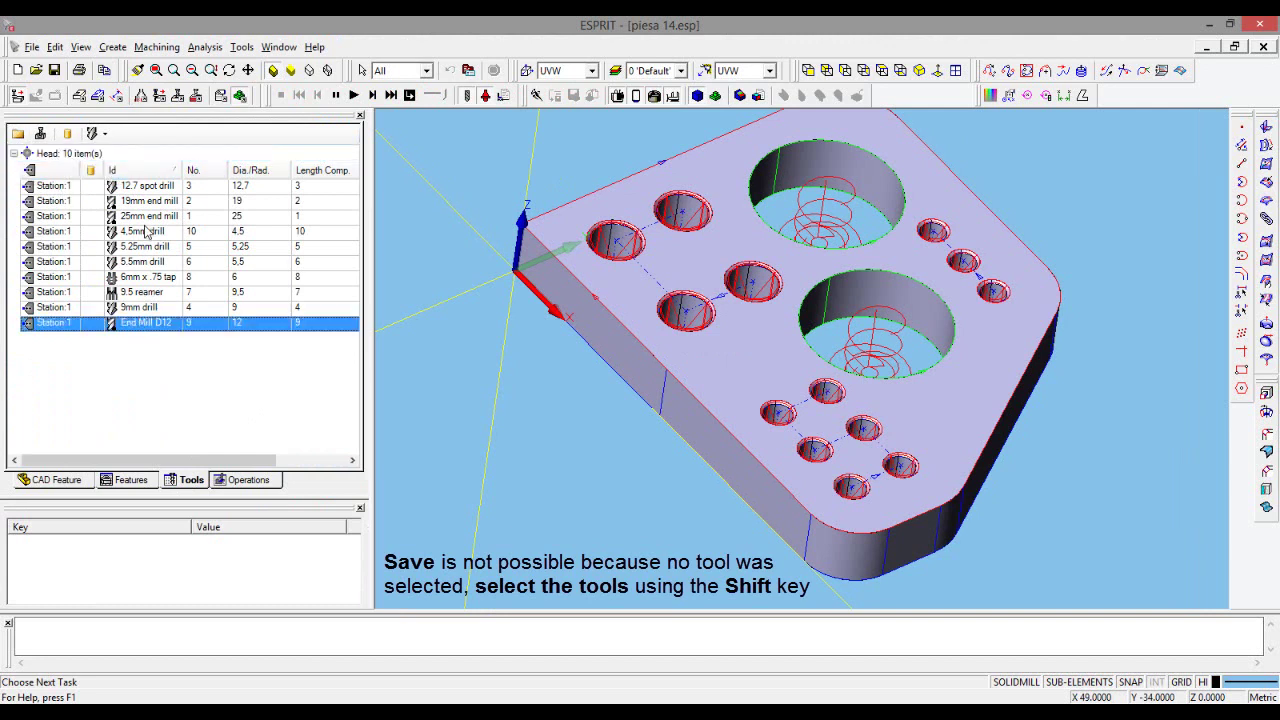
shift+click(141, 186)
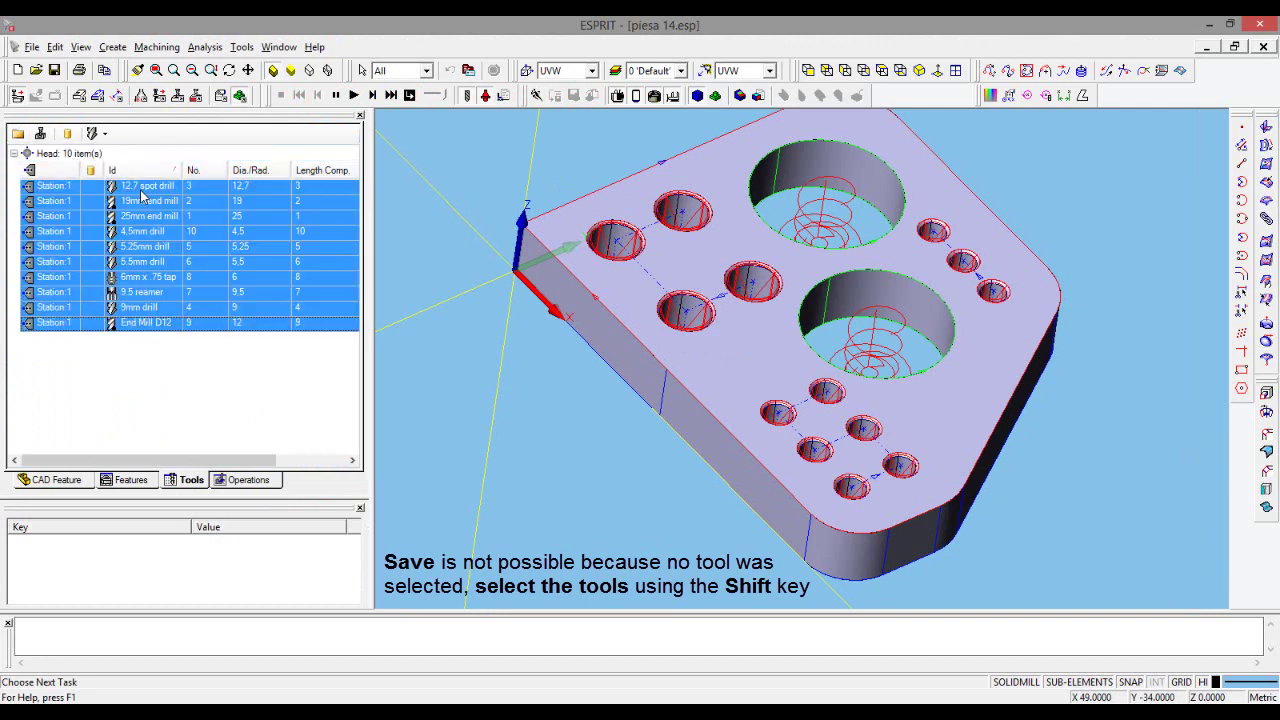
- Save the selected tools to tools.etl, replacing the existing file
click(18, 135)
click(50, 174)
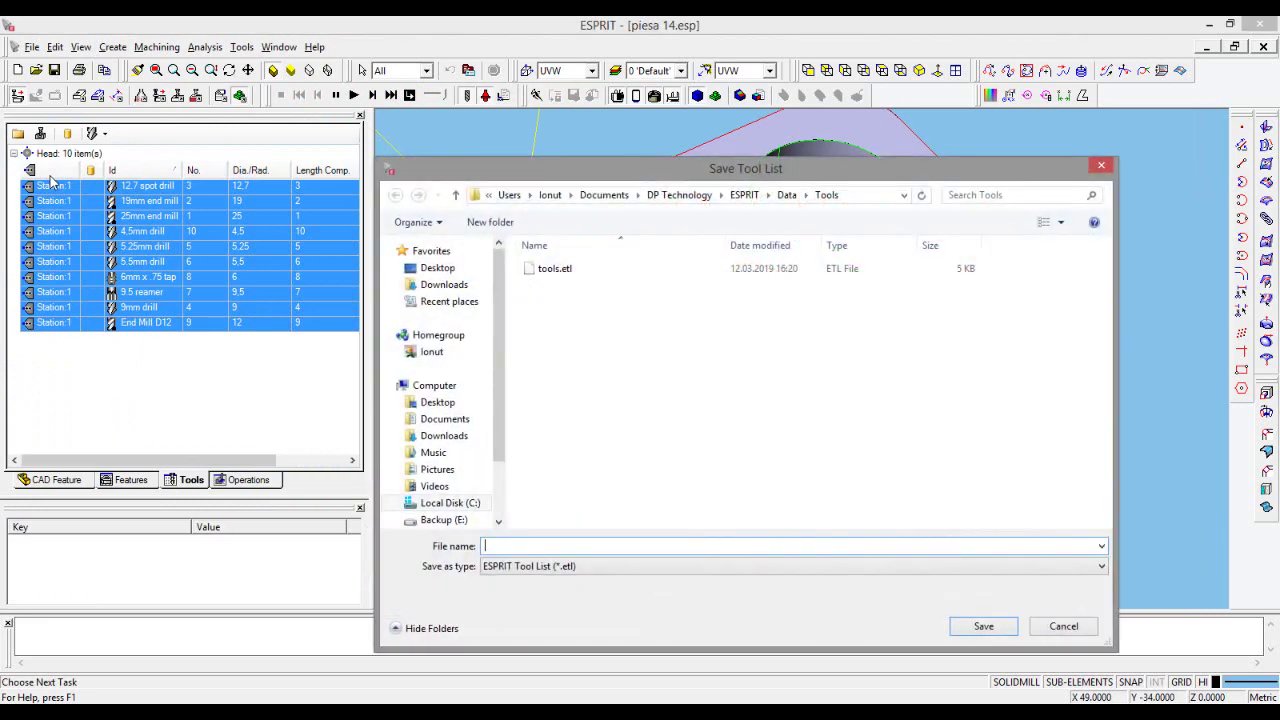
click(548, 270)
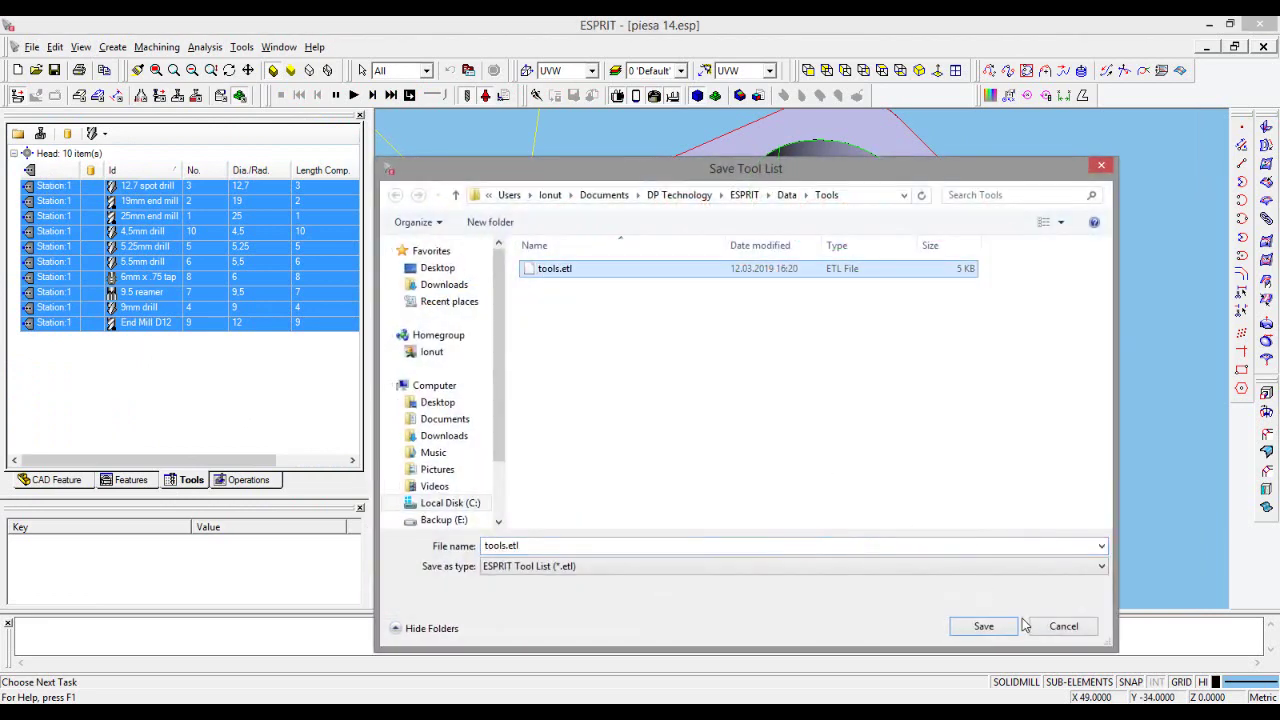
click(980, 625)
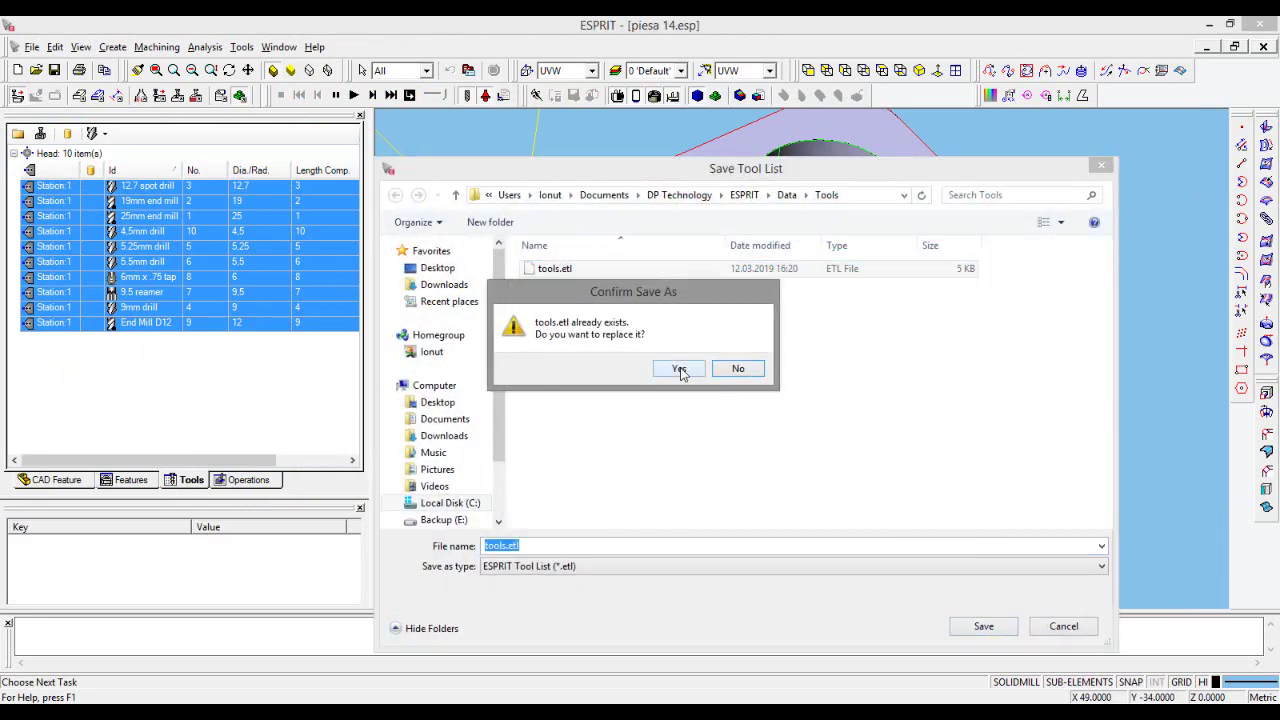
click(680, 370)
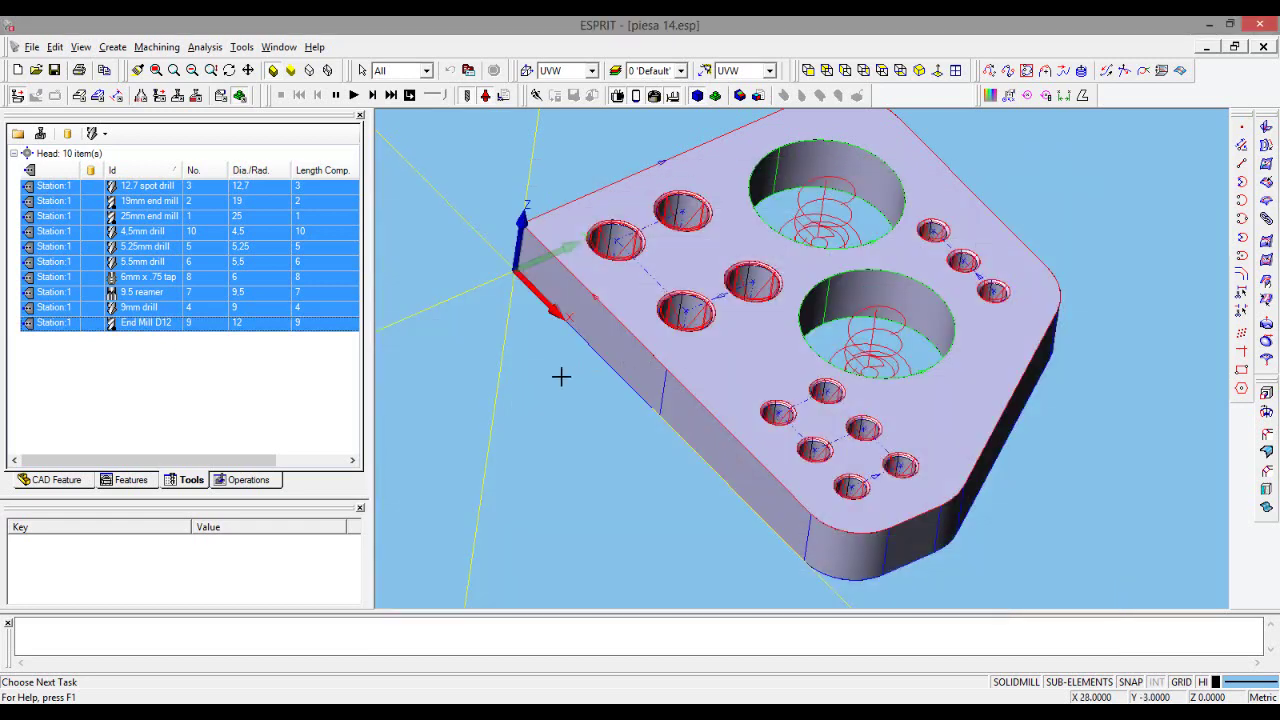
- Review the 19mm end mill, 12.7 spot drill, 4.5mm drill and 6mm x .75 tap groups
click(255, 481)
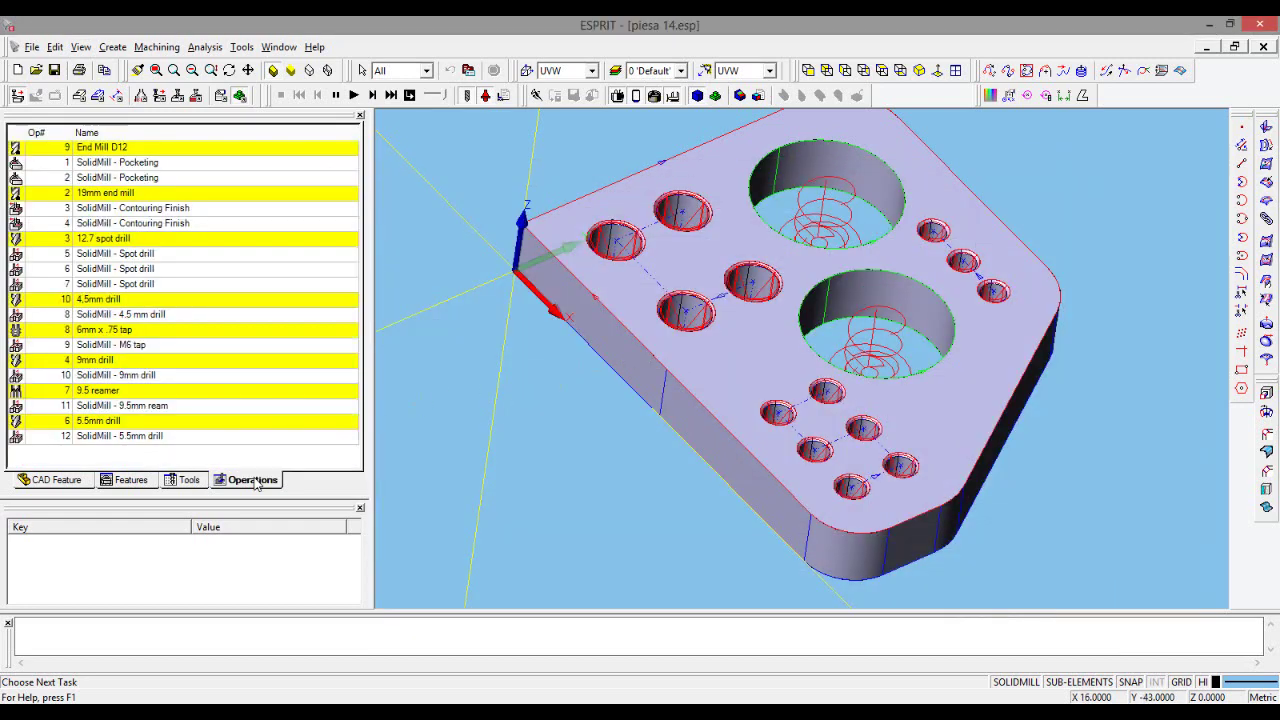
click(108, 193)
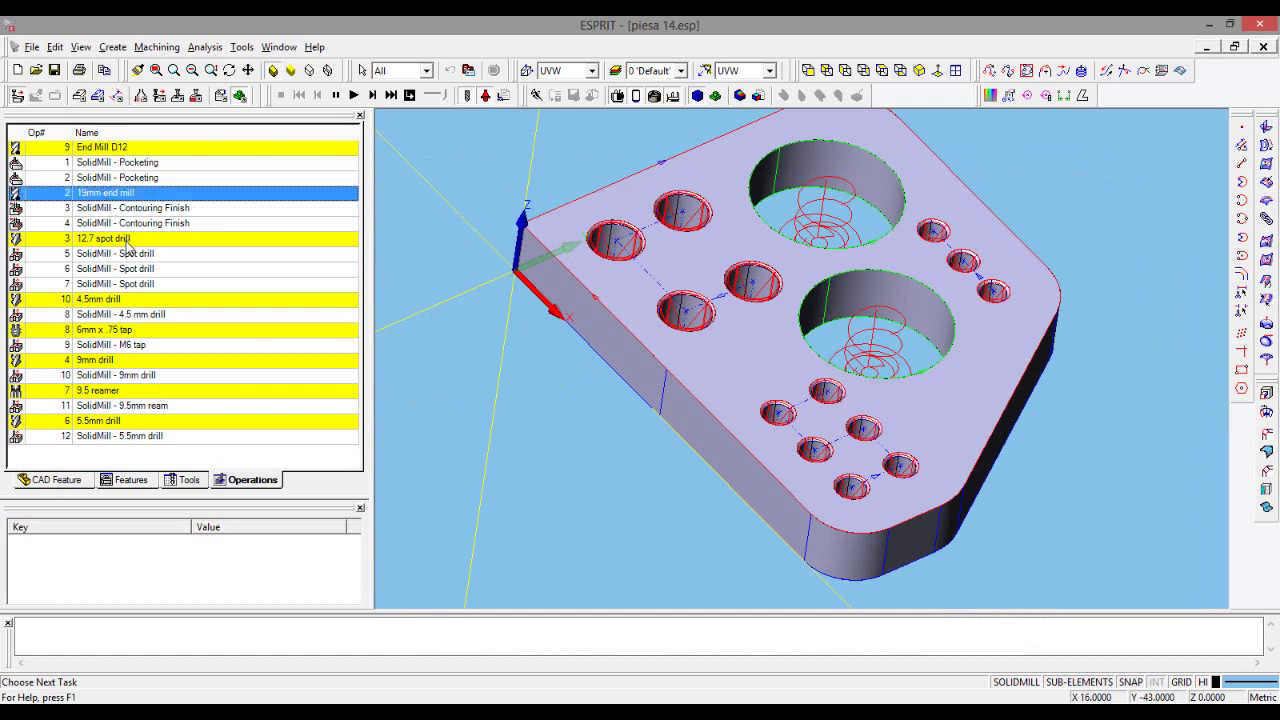
click(128, 240)
click(124, 300)
click(116, 331)
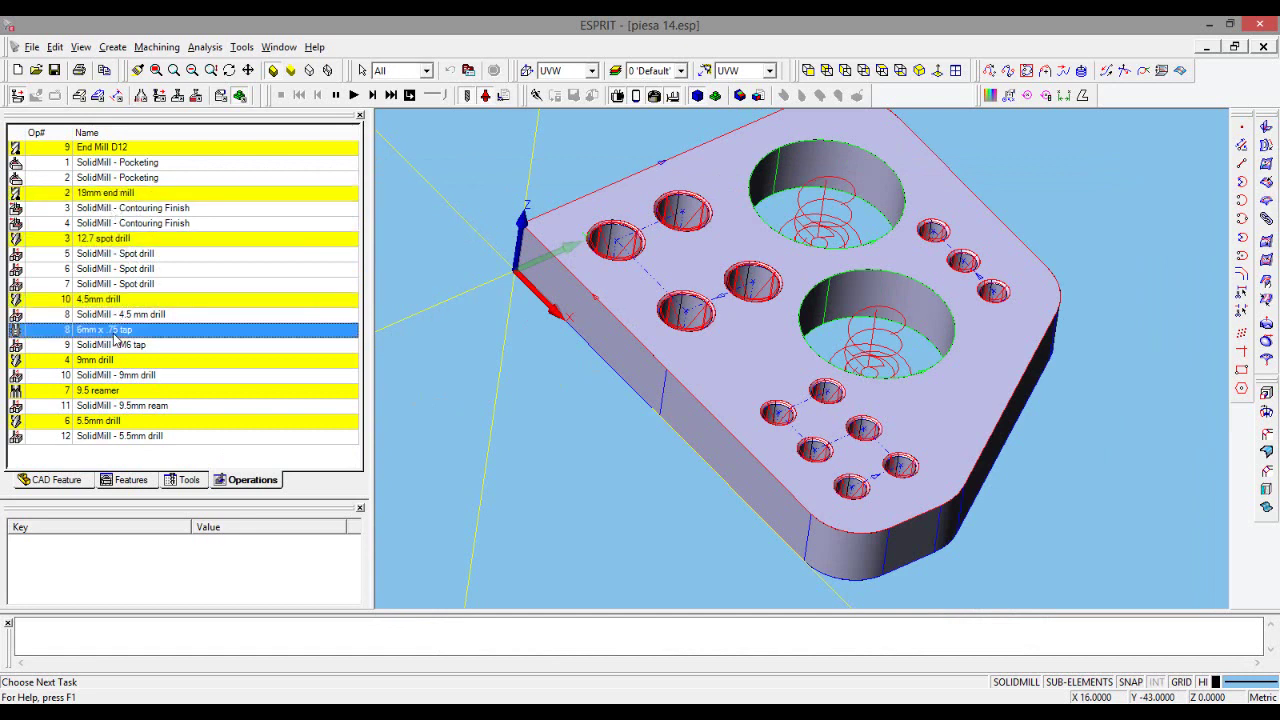
click(131, 481)
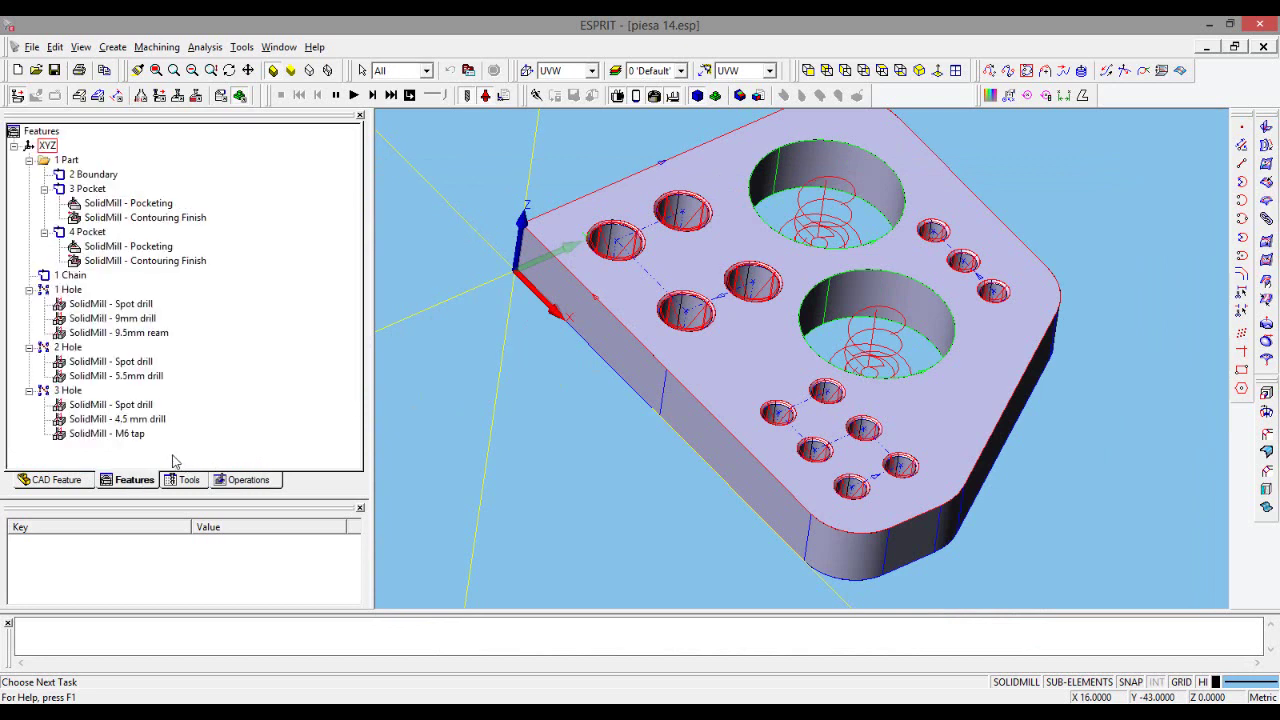
- Open Simulation Parameters from the Advanced Simulation toolbar
click(159, 95)
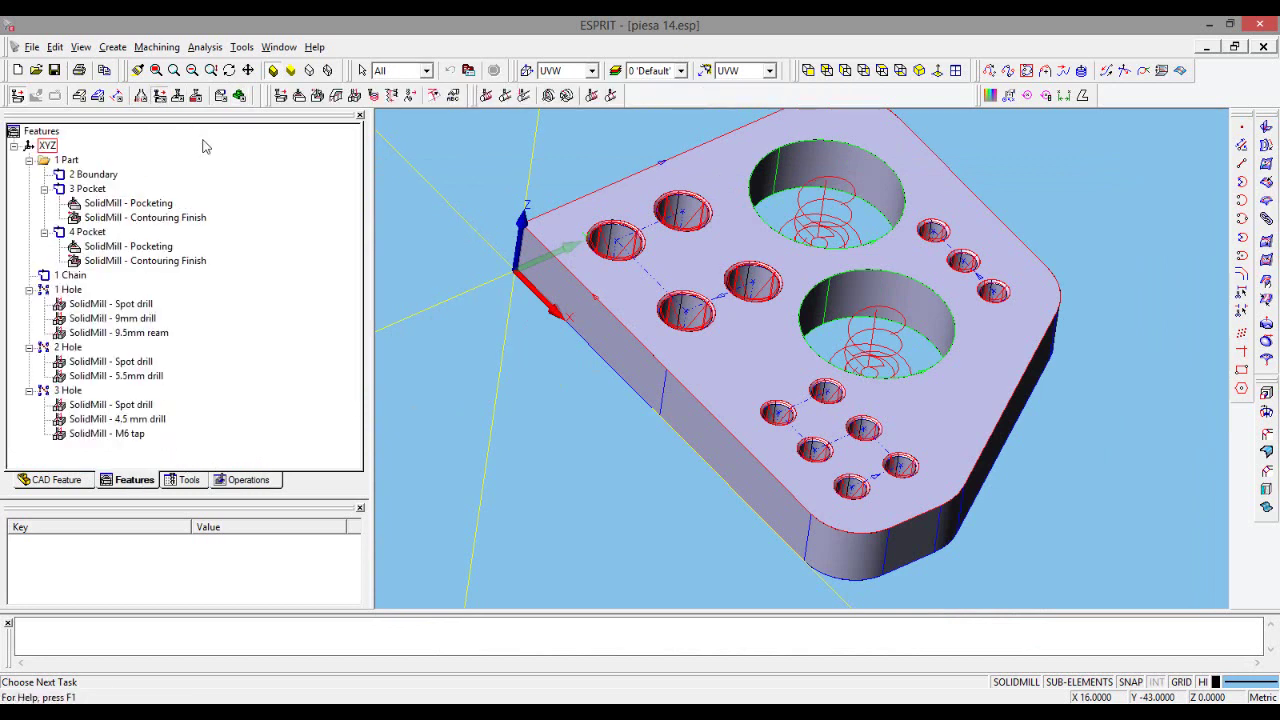
click(240, 96)
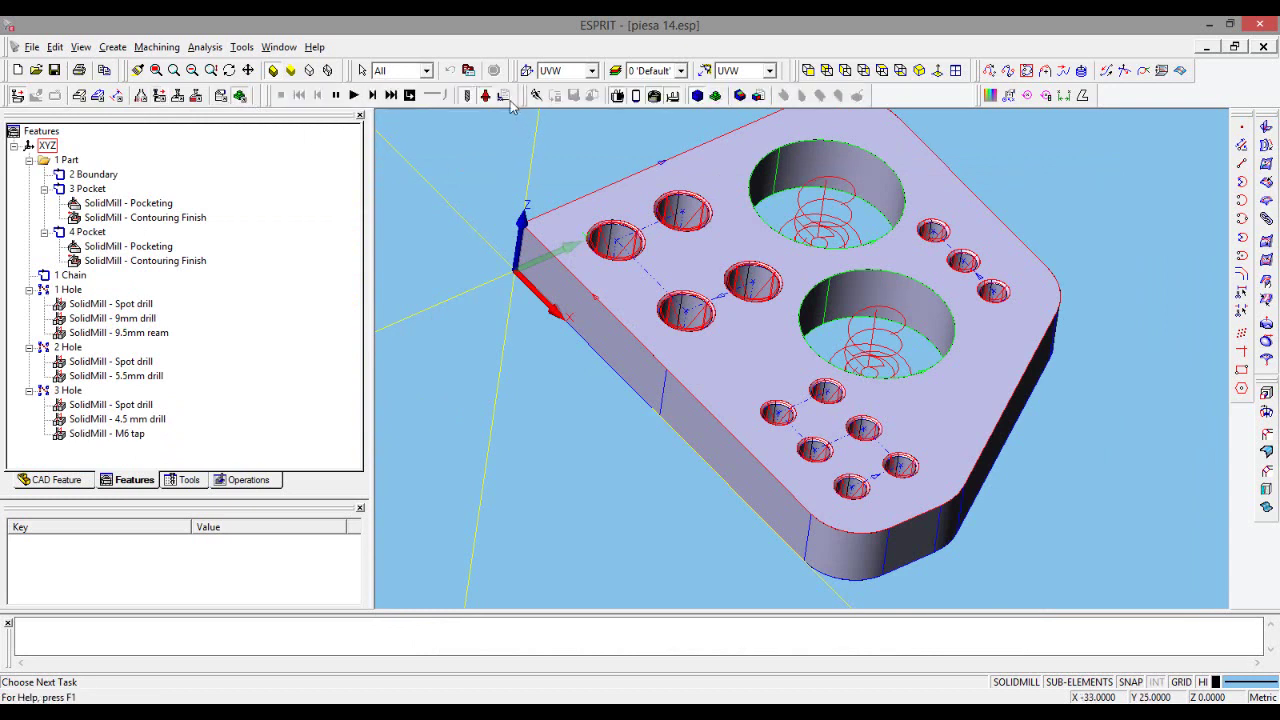
click(509, 102)
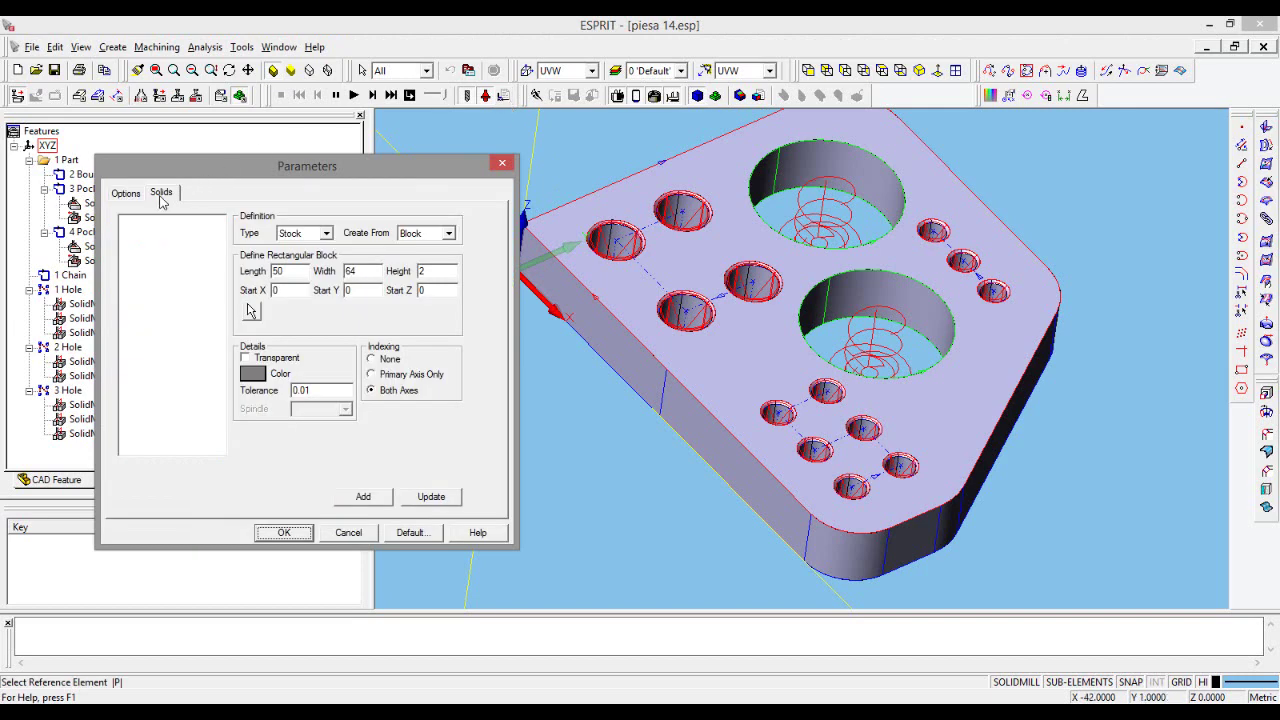
- Keep a block-type Stock solid and take its 96.4 x 75 x 11.5 size from the part
click(127, 195)
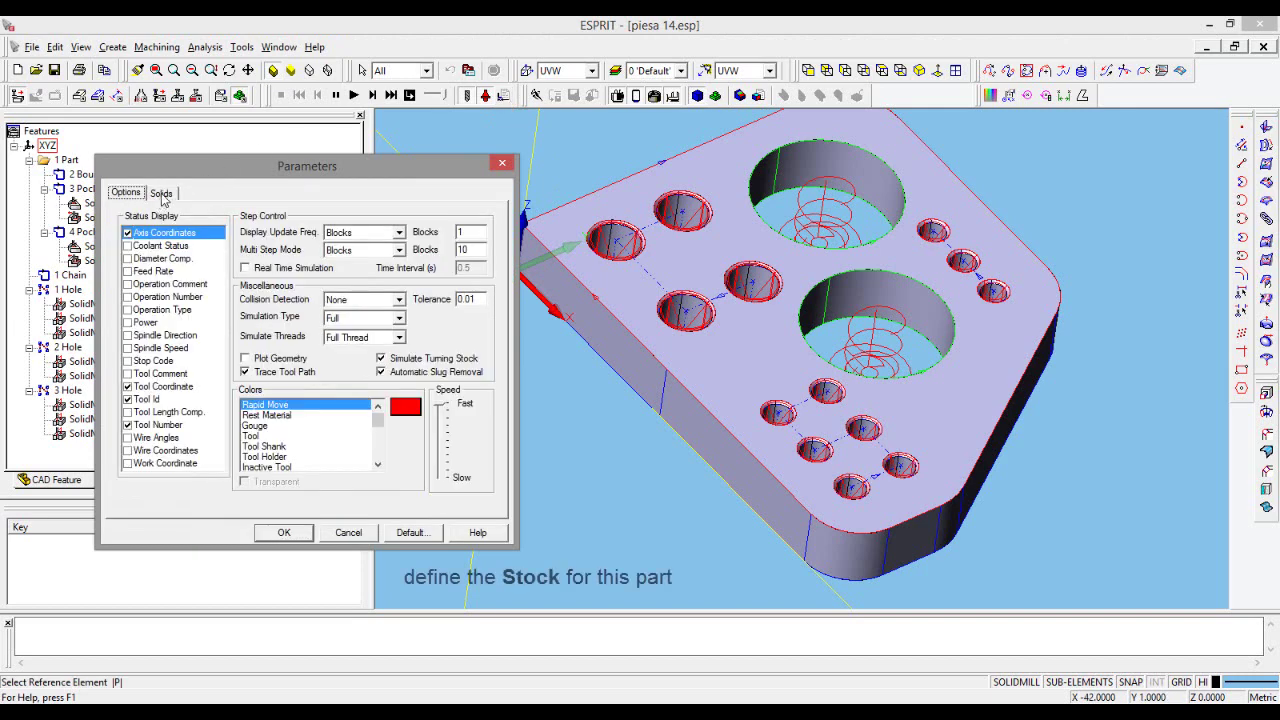
click(162, 194)
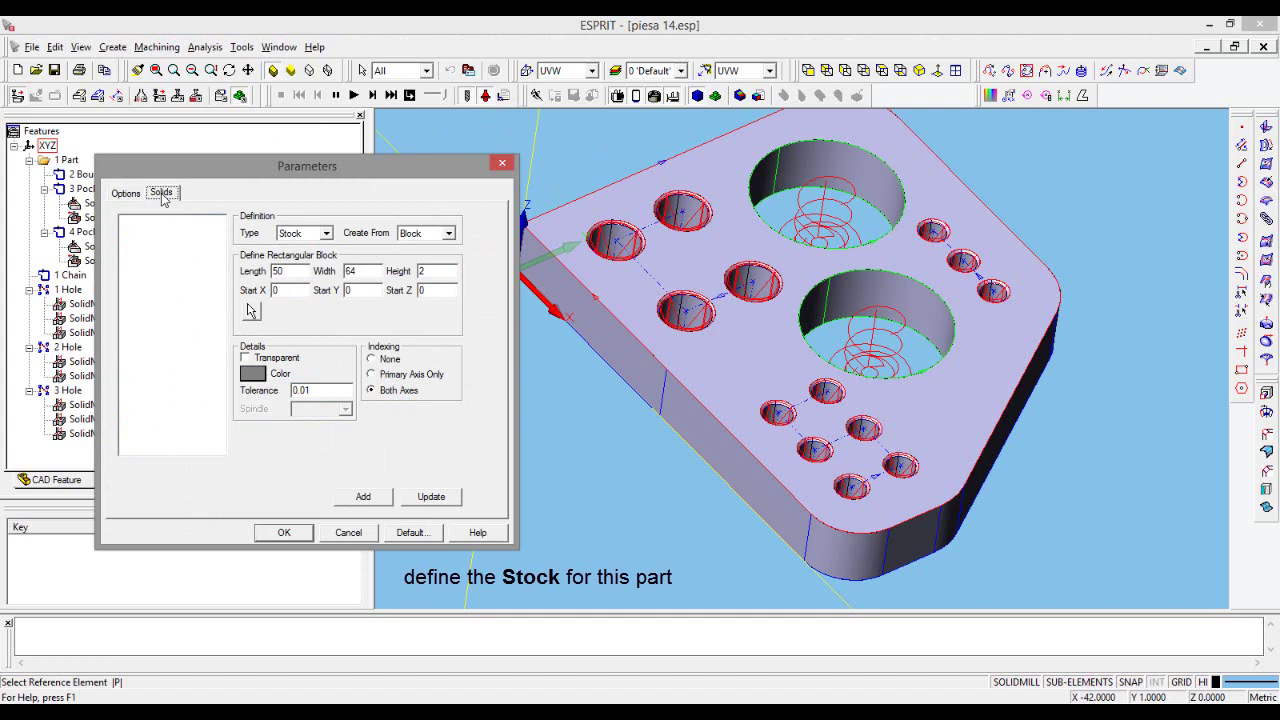
click(327, 234)
click(305, 246)
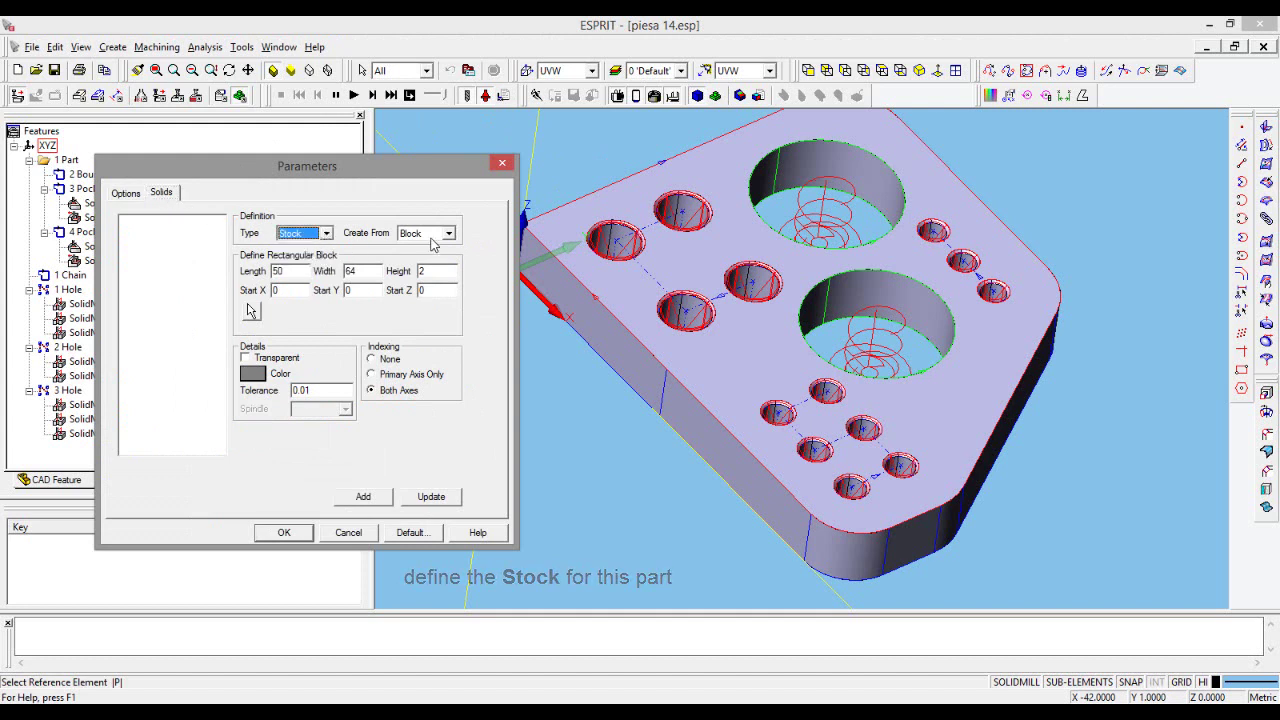
click(433, 238)
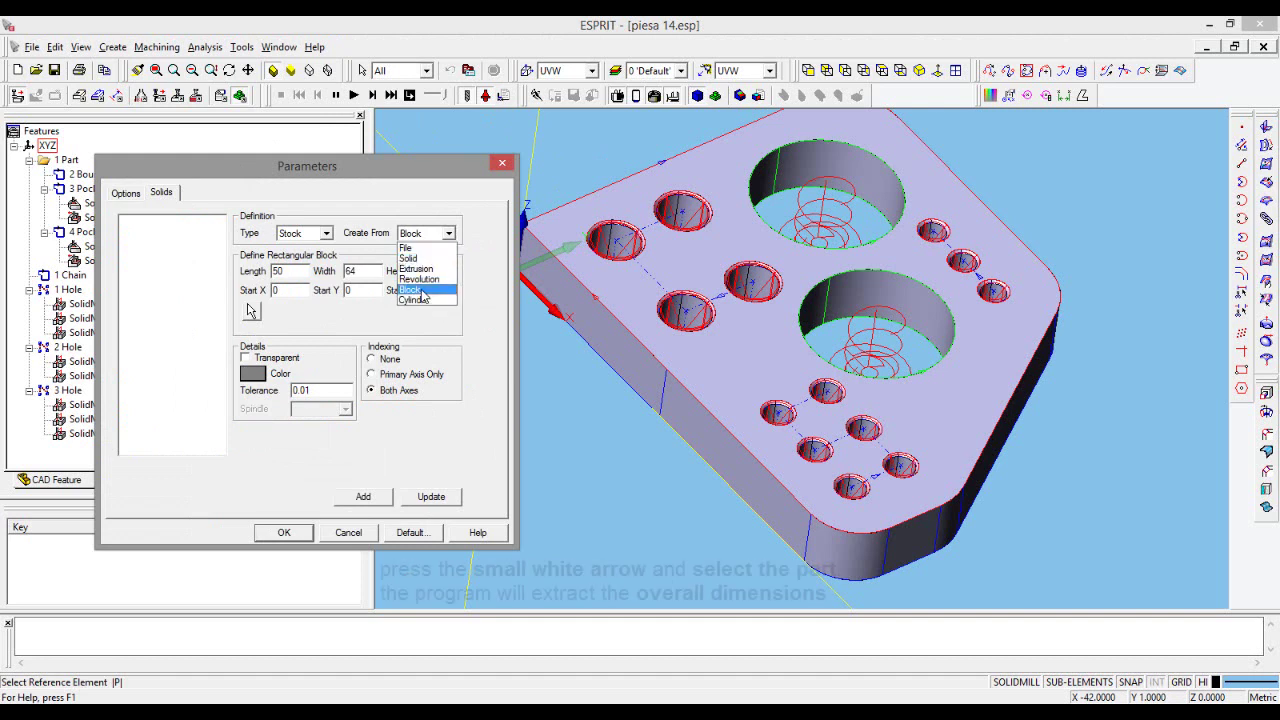
click(405, 292)
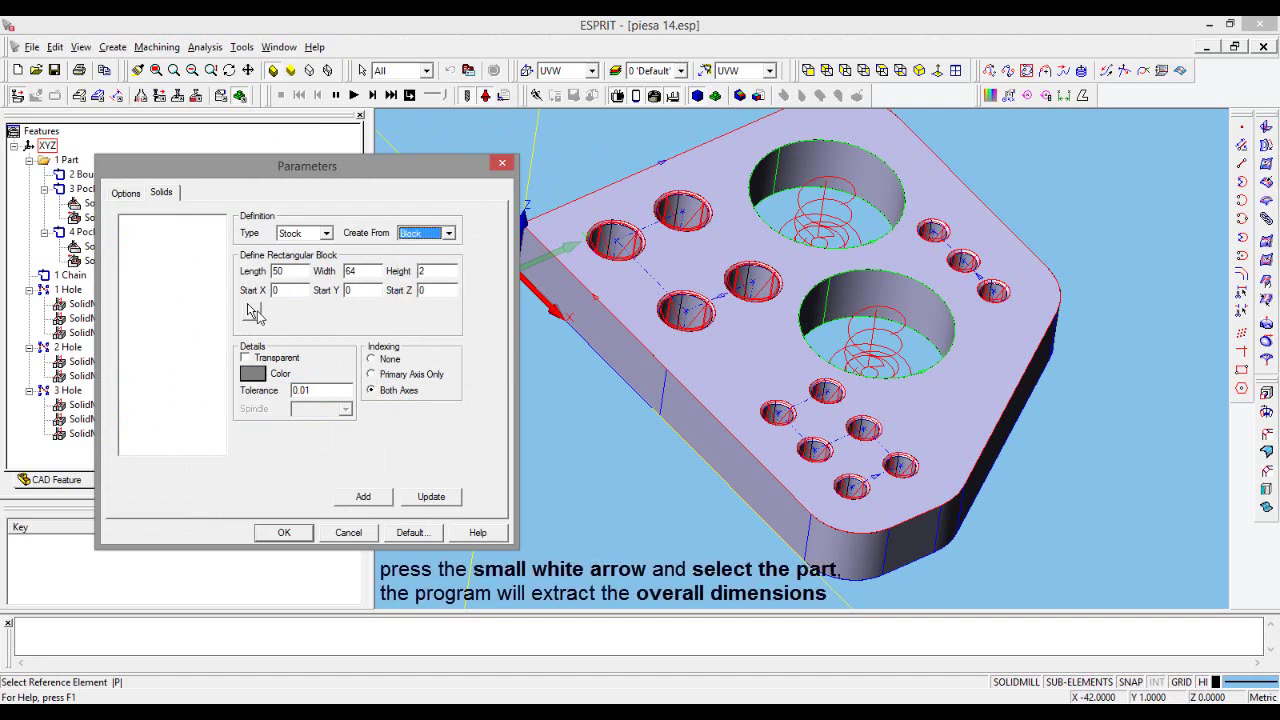
click(253, 313)
click(949, 402)
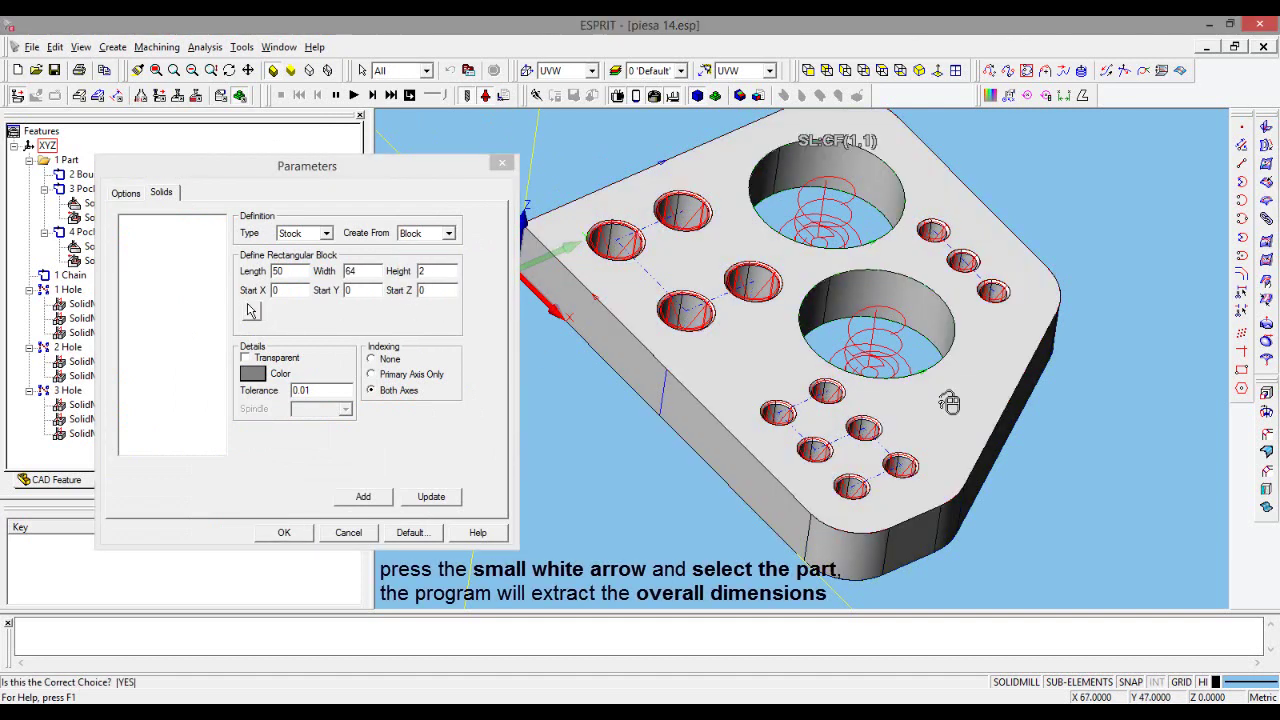
click(949, 402)
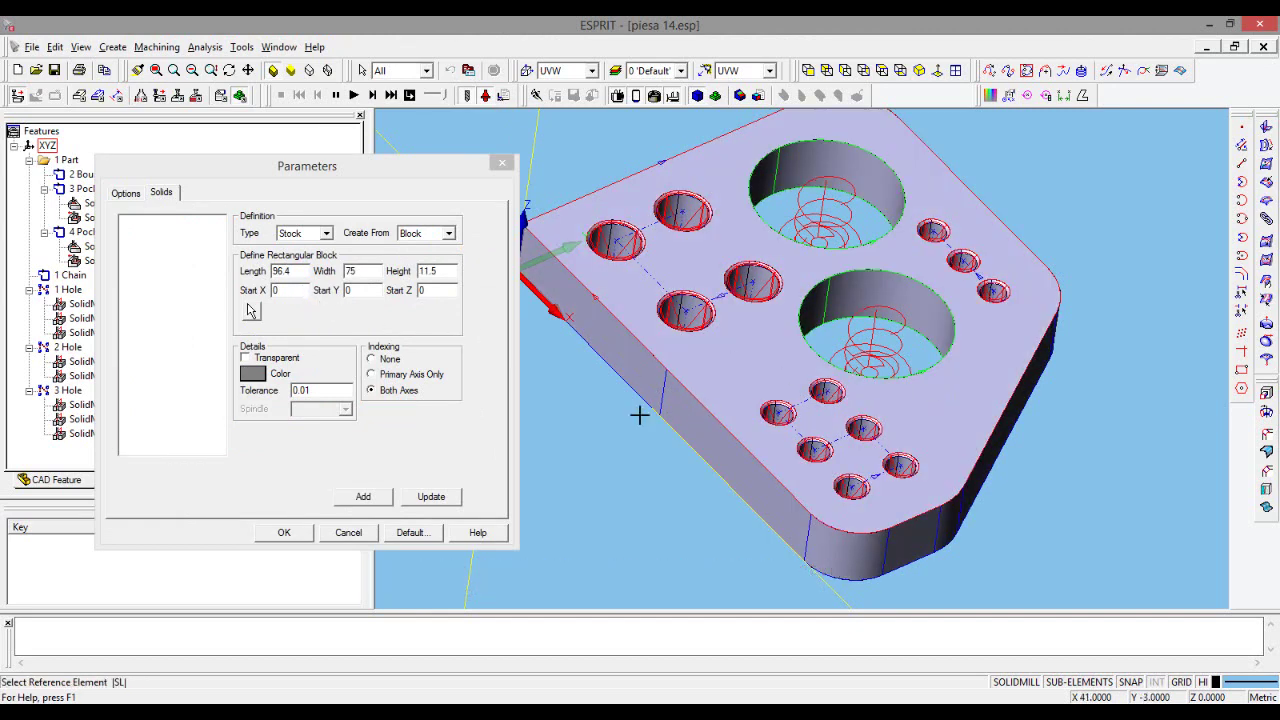
mouse_move(640, 414)
middle_down()
mouse_move(733, 478)
mouse_move(705, 445)
middle_up()
- Add a transparent 100.4 x 79 x 11.5 stock block offset 2 in X and Y
double_click(274, 290)
text(-2)
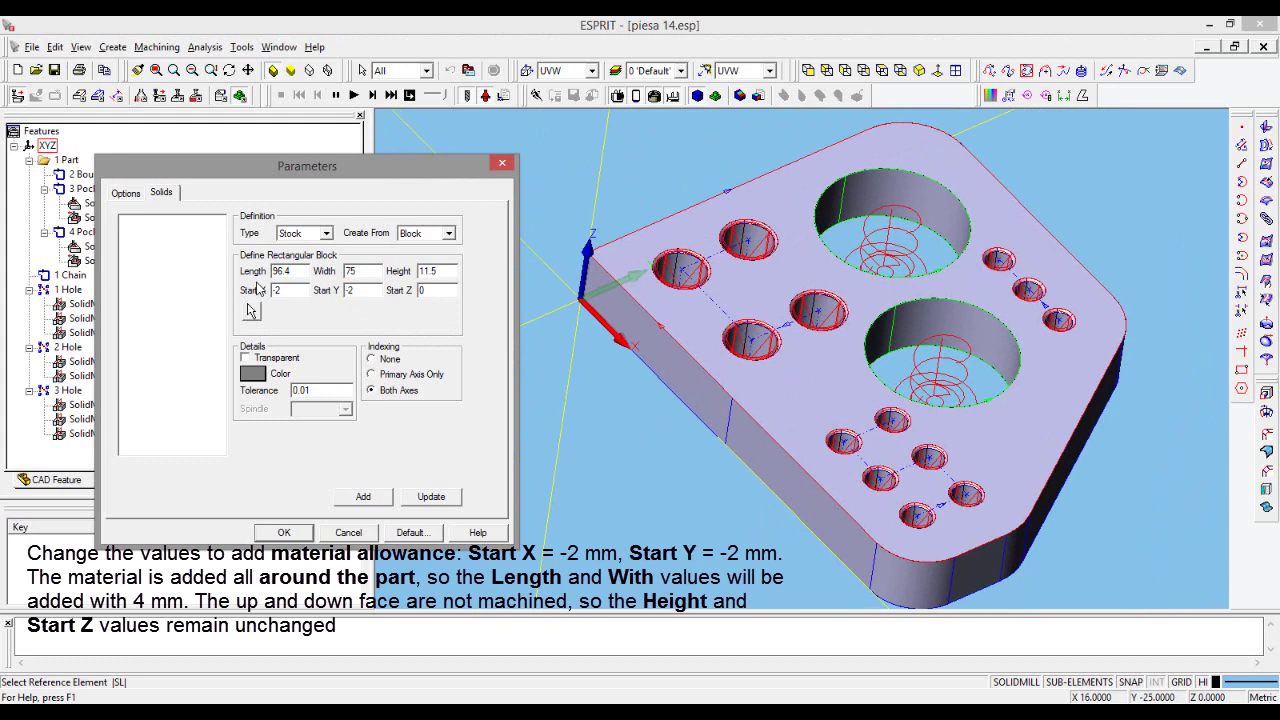
key(Tab)
click(263, 358)
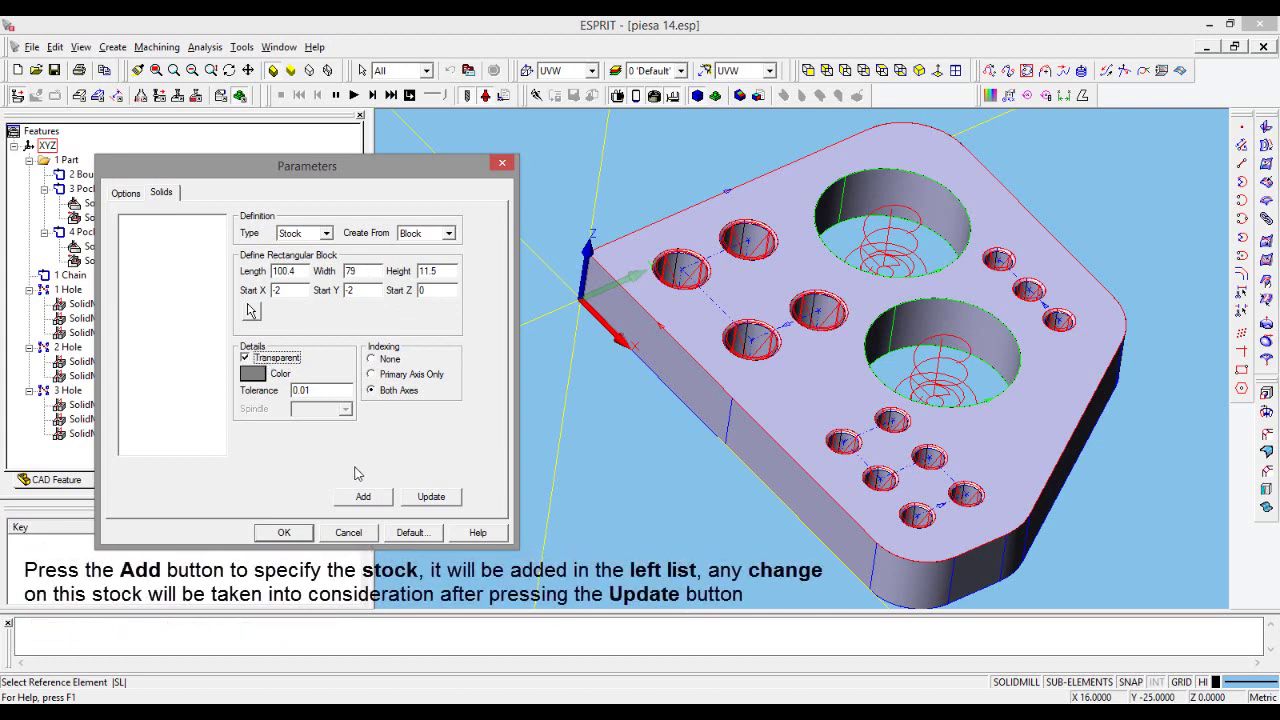
click(377, 500)
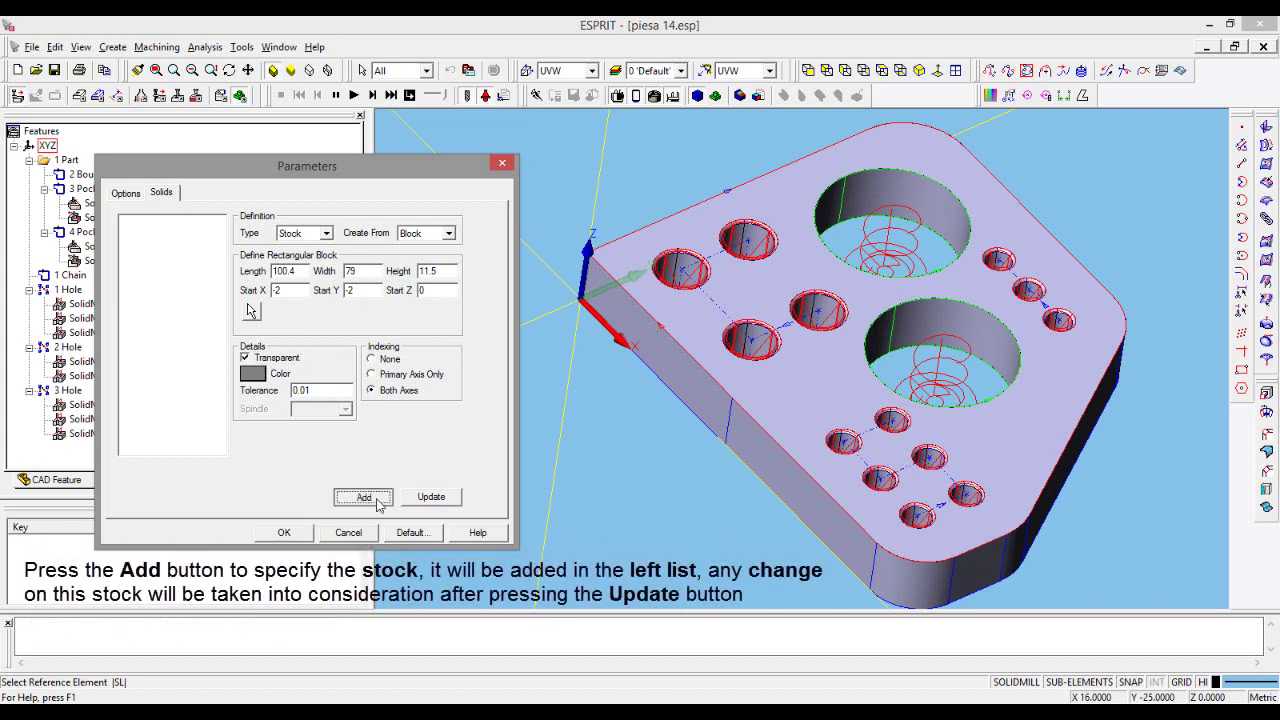
click(284, 533)
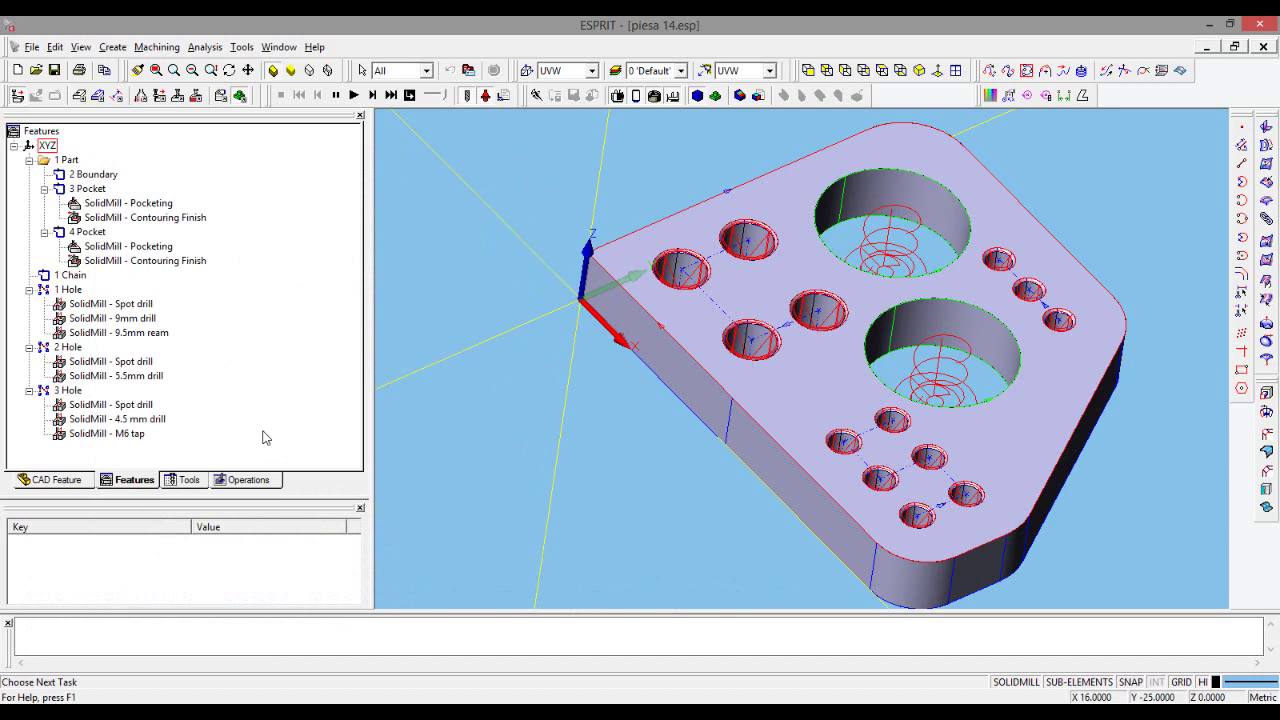
click(243, 482)
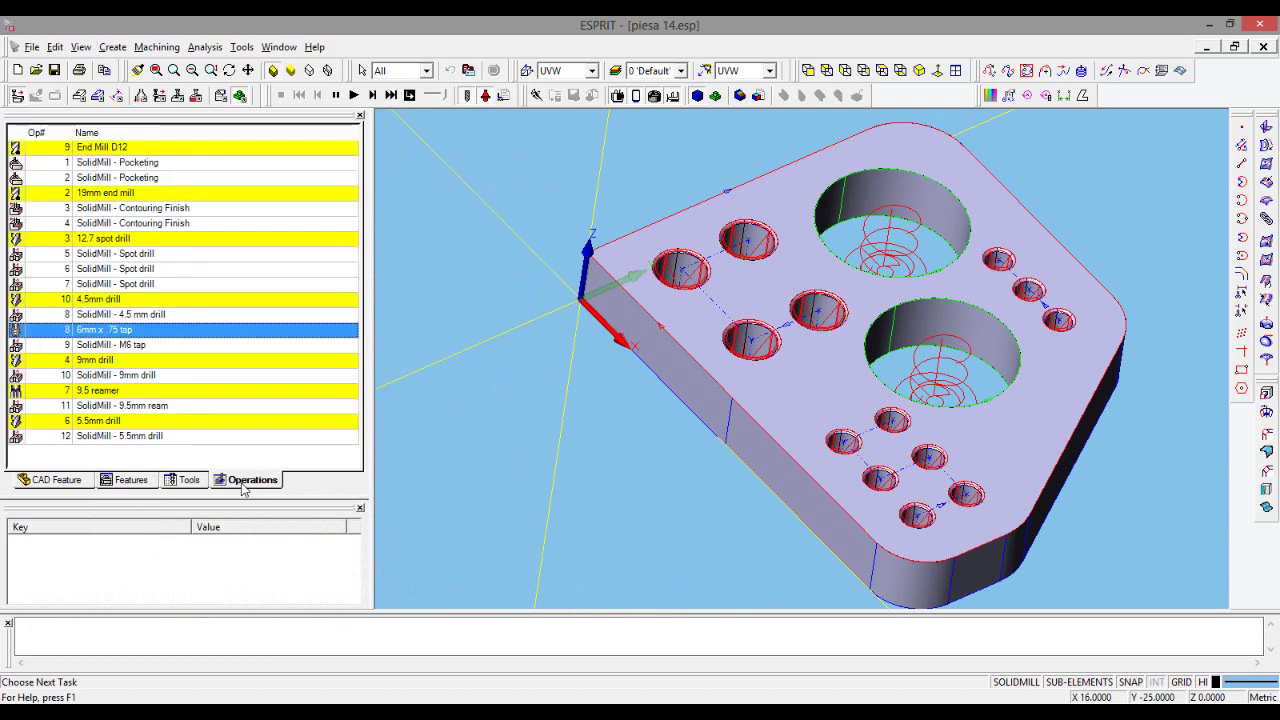
- Select the 5.5mm drill operation and bring up the operation editing tools
click(101, 421)
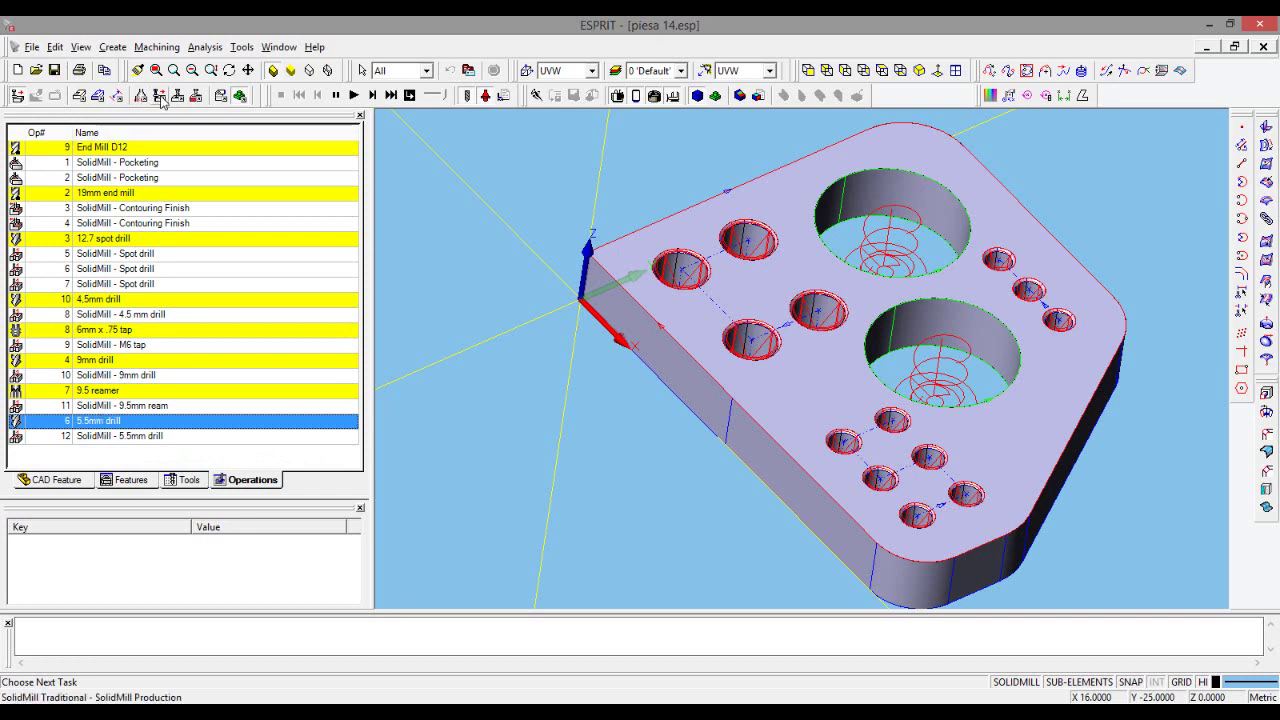
click(221, 97)
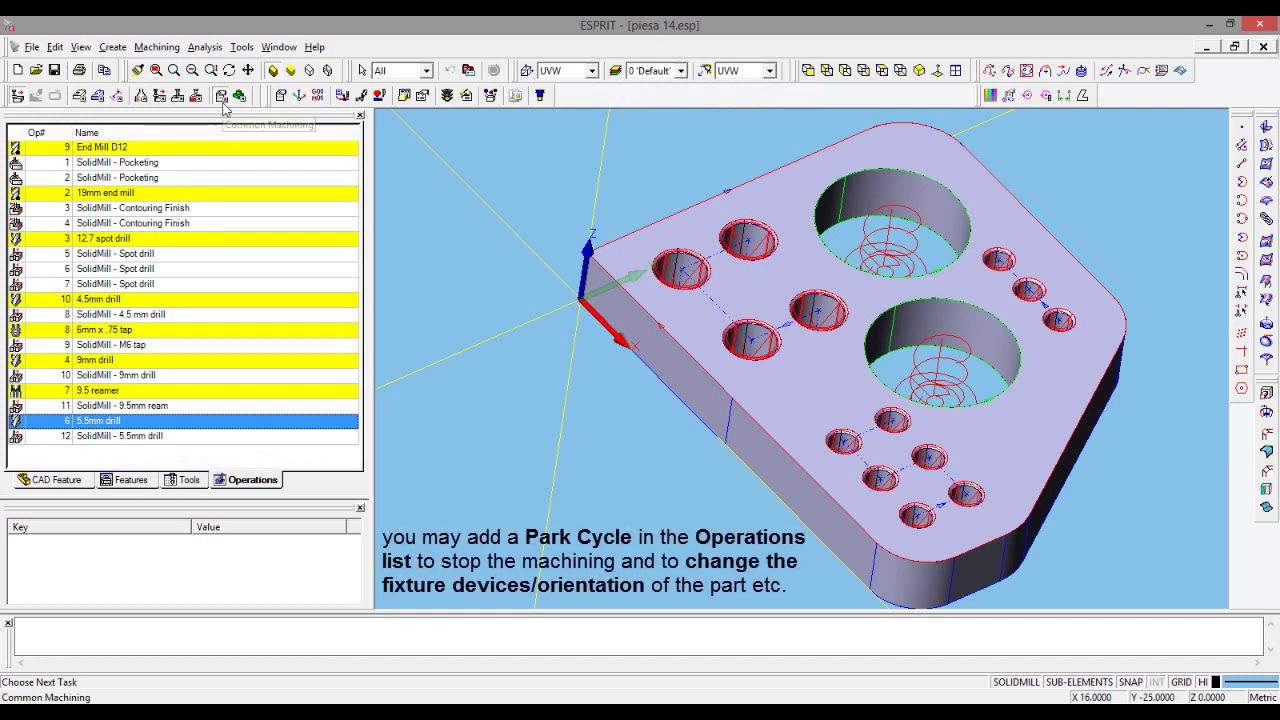
- Insert a park cycle with the 5.5mm drill, parking X at Home and Y, Z at 150
click(381, 97)
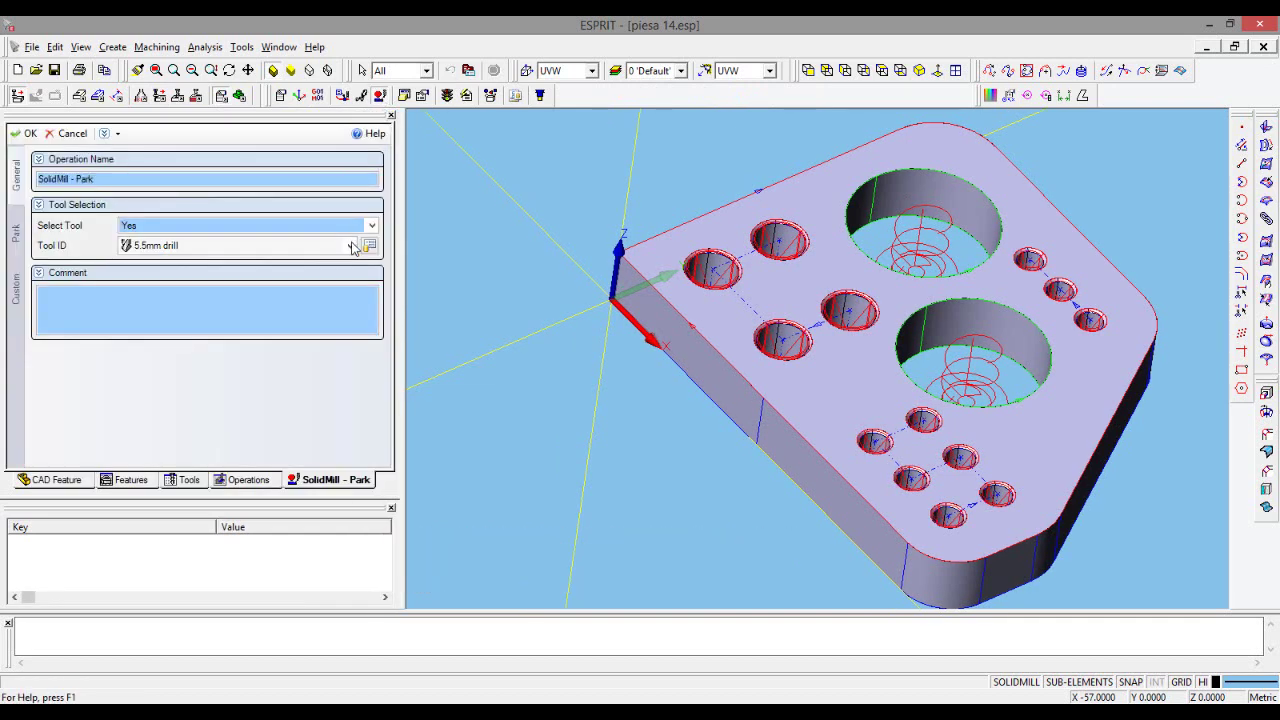
click(350, 245)
click(168, 343)
click(15, 236)
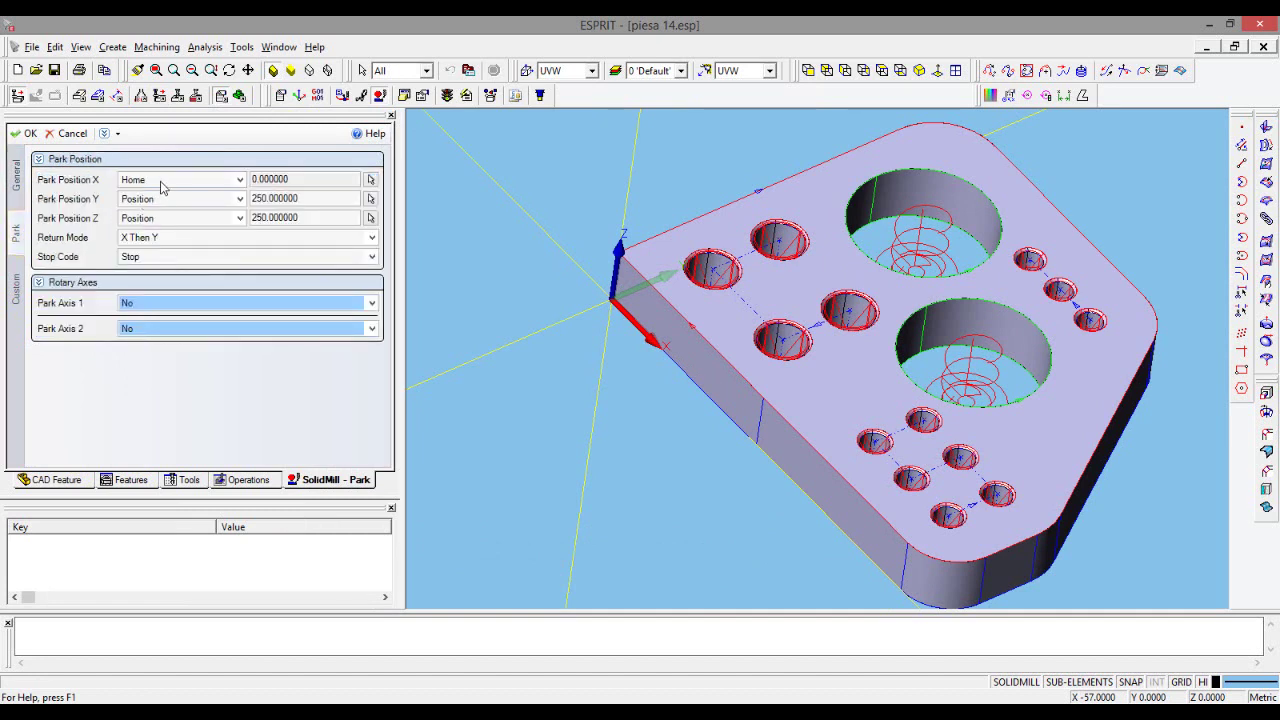
click(163, 184)
click(163, 184)
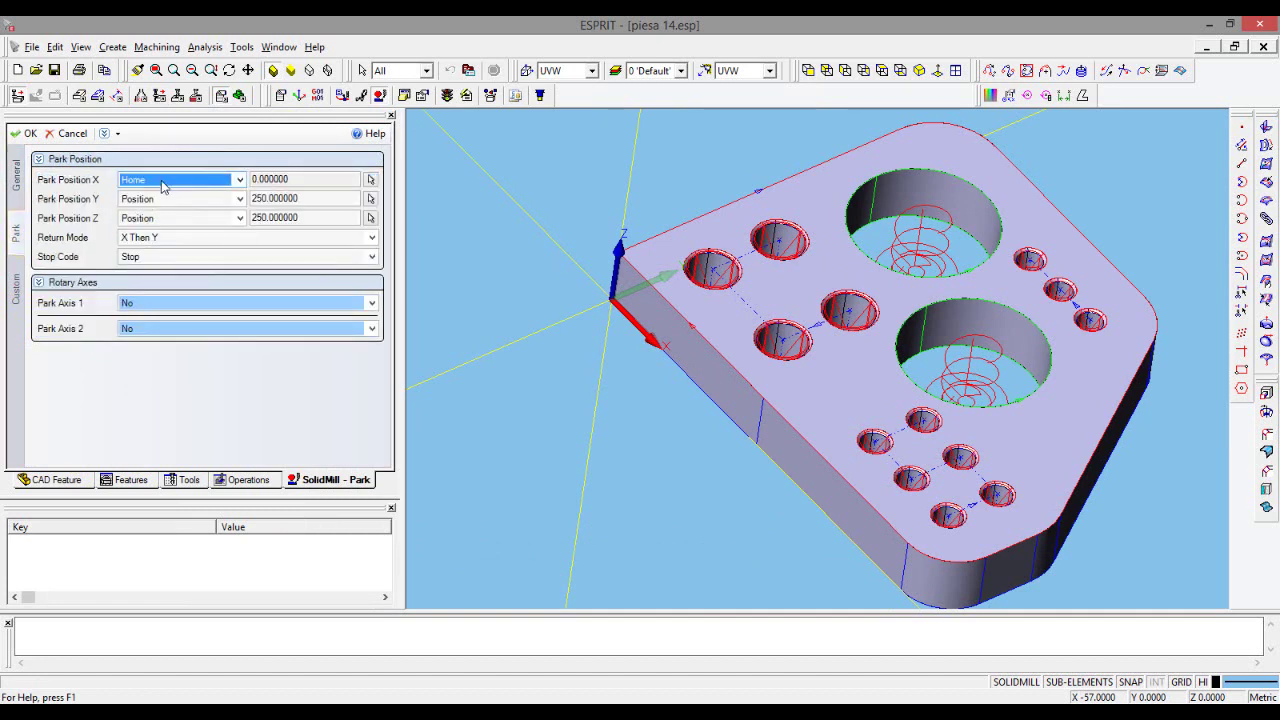
double_click(305, 199)
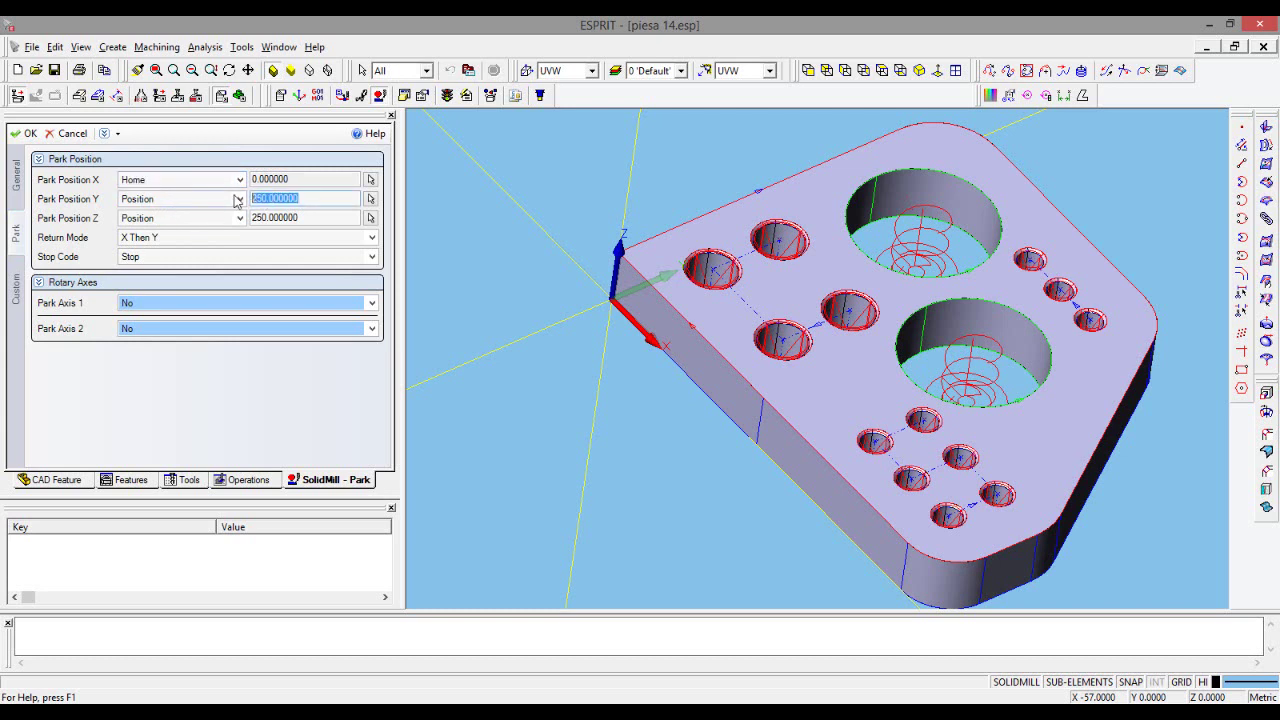
text(150)
double_click(311, 217)
key(BackSpace)
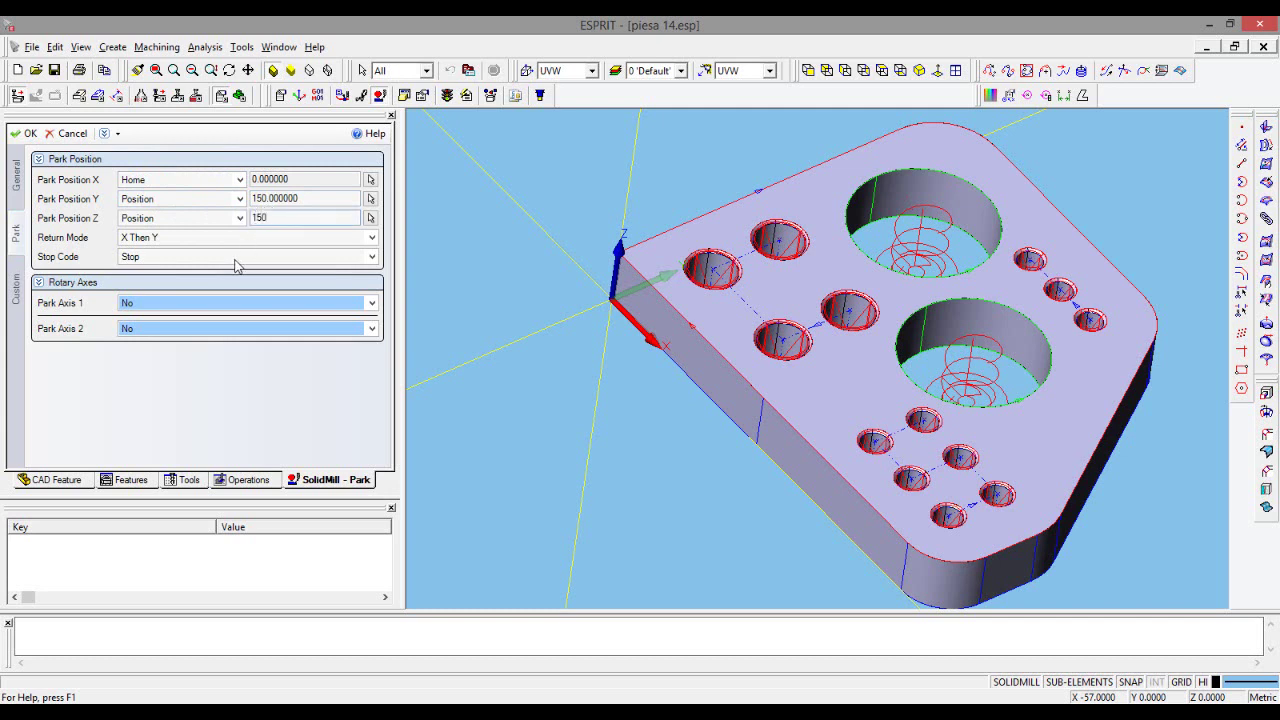
- Set the park return mode to Z Then X with a Stop code, and create it
click(220, 243)
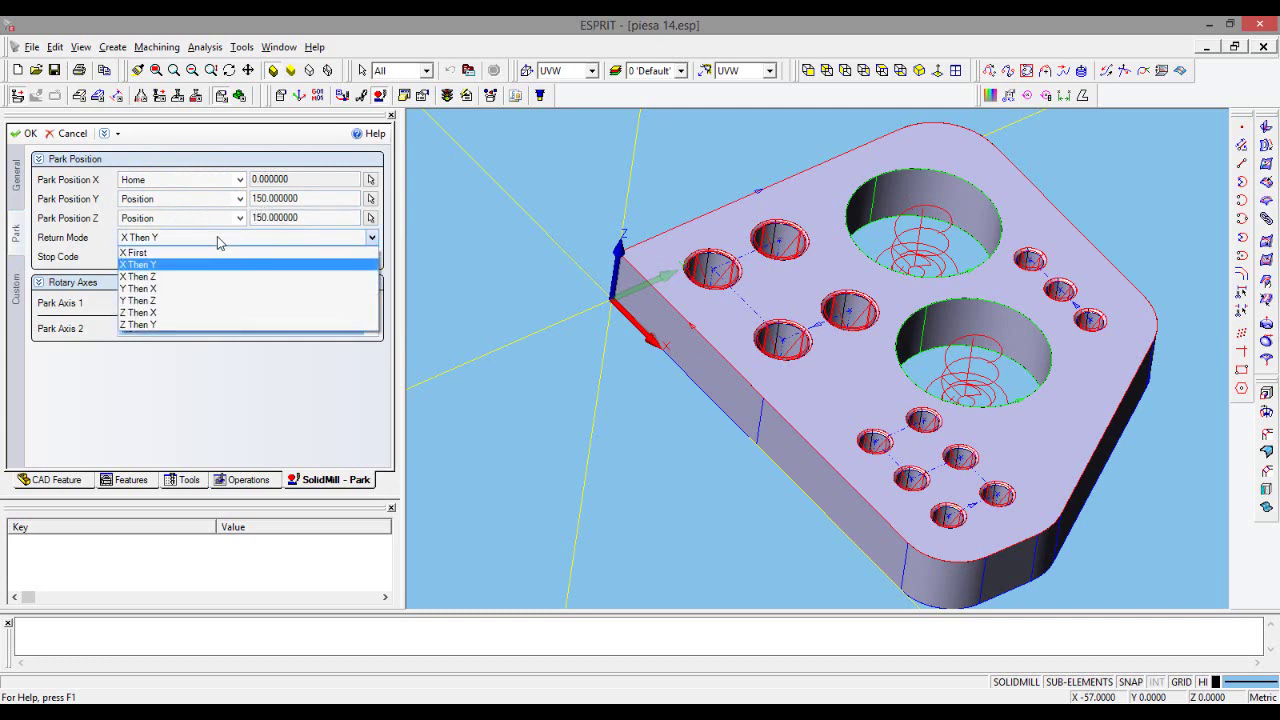
click(166, 316)
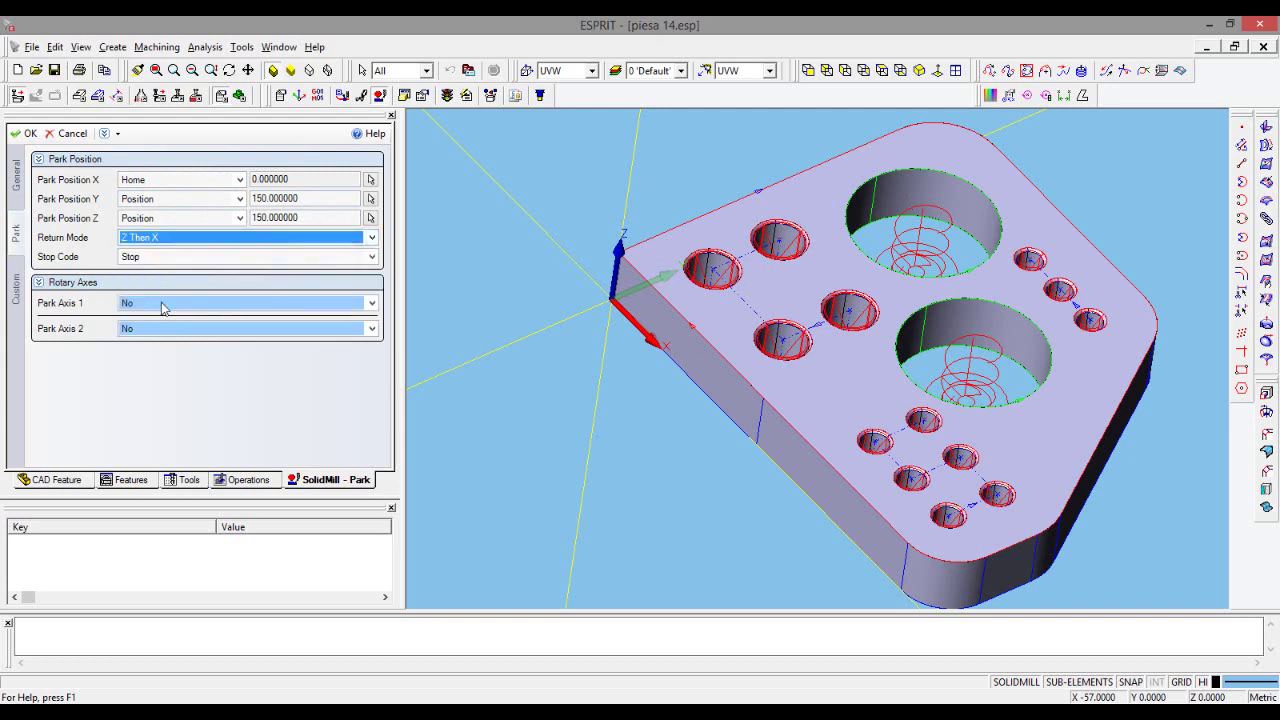
click(155, 260)
click(150, 295)
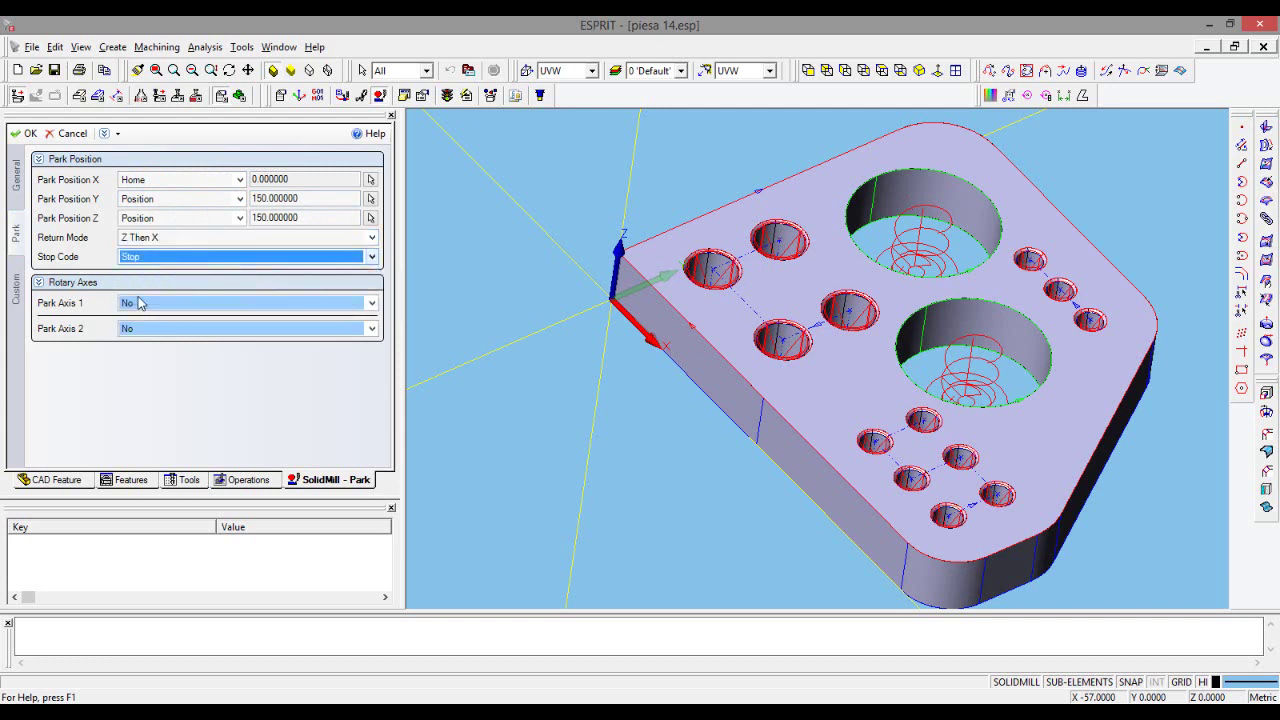
click(22, 136)
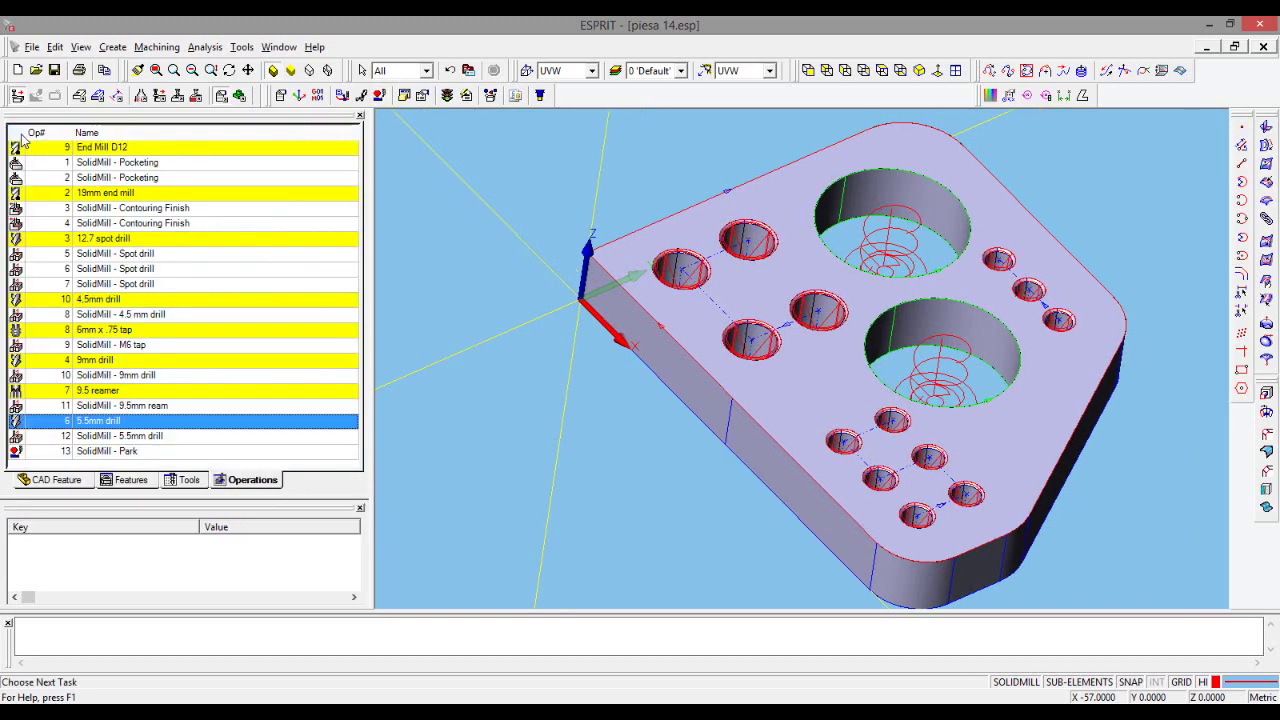
- Check the new park operation, then run a first simulation viewing the part edge-on
click(127, 455)
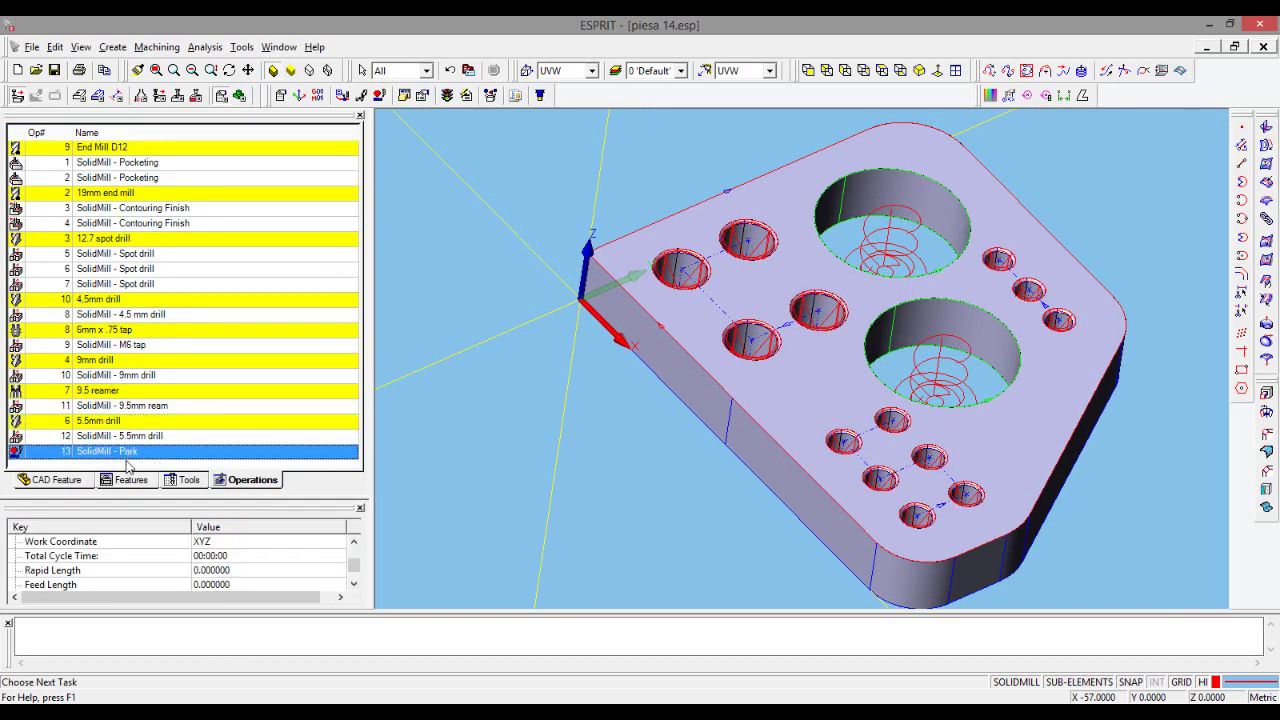
click(128, 479)
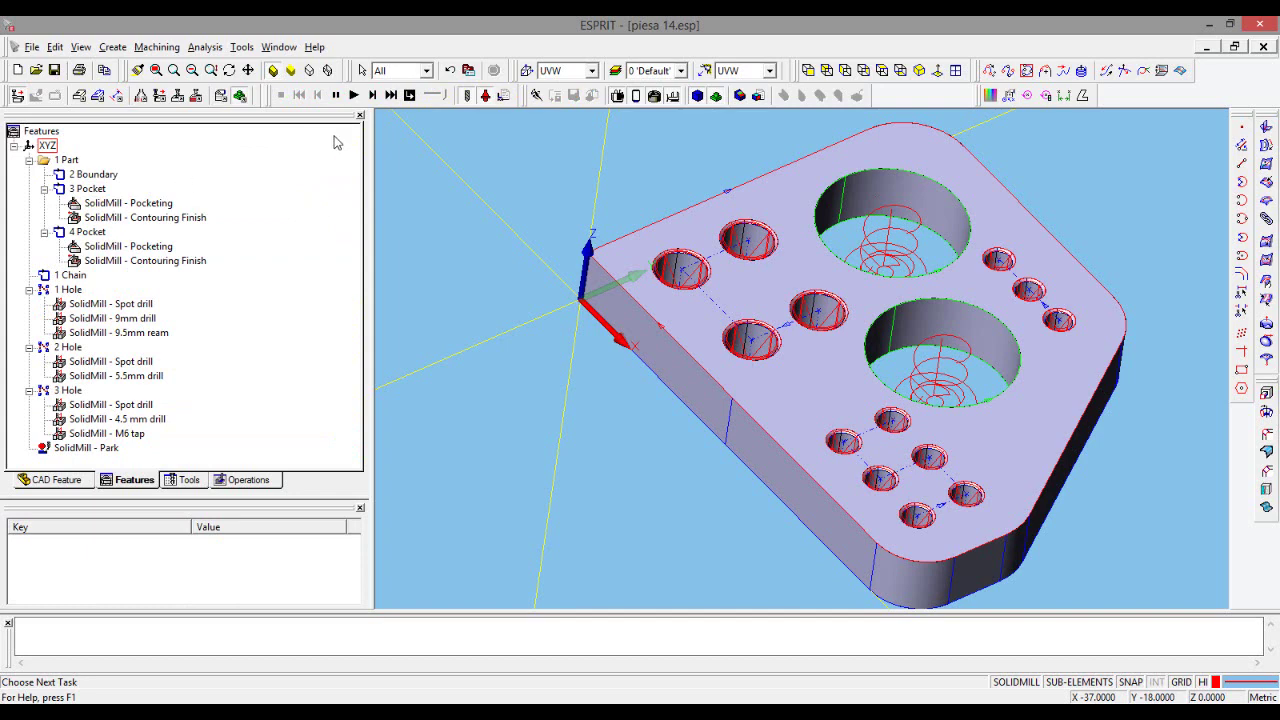
click(353, 95)
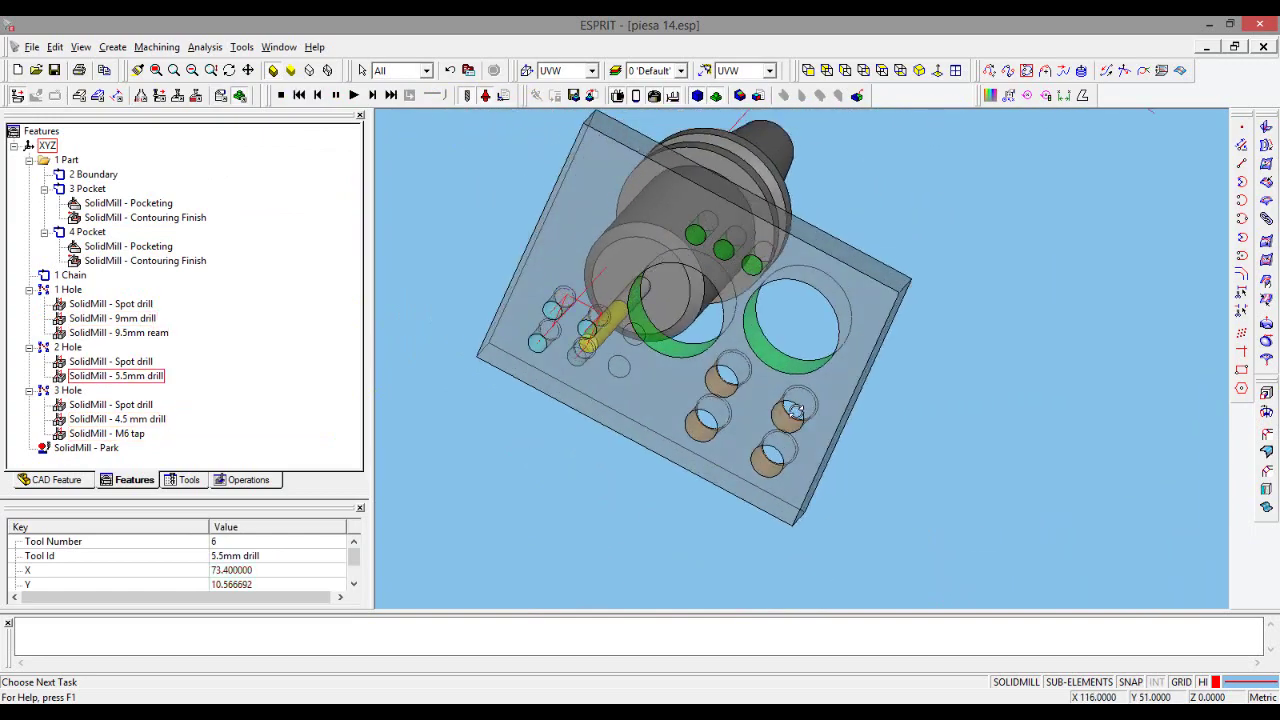
mouse_move(795, 410)
middle_down()
mouse_move(737, 506)
mouse_move(769, 460)
mouse_move(732, 467)
mouse_move(651, 449)
mouse_move(700, 463)
mouse_move(766, 509)
mouse_move(418, 230)
middle_up()
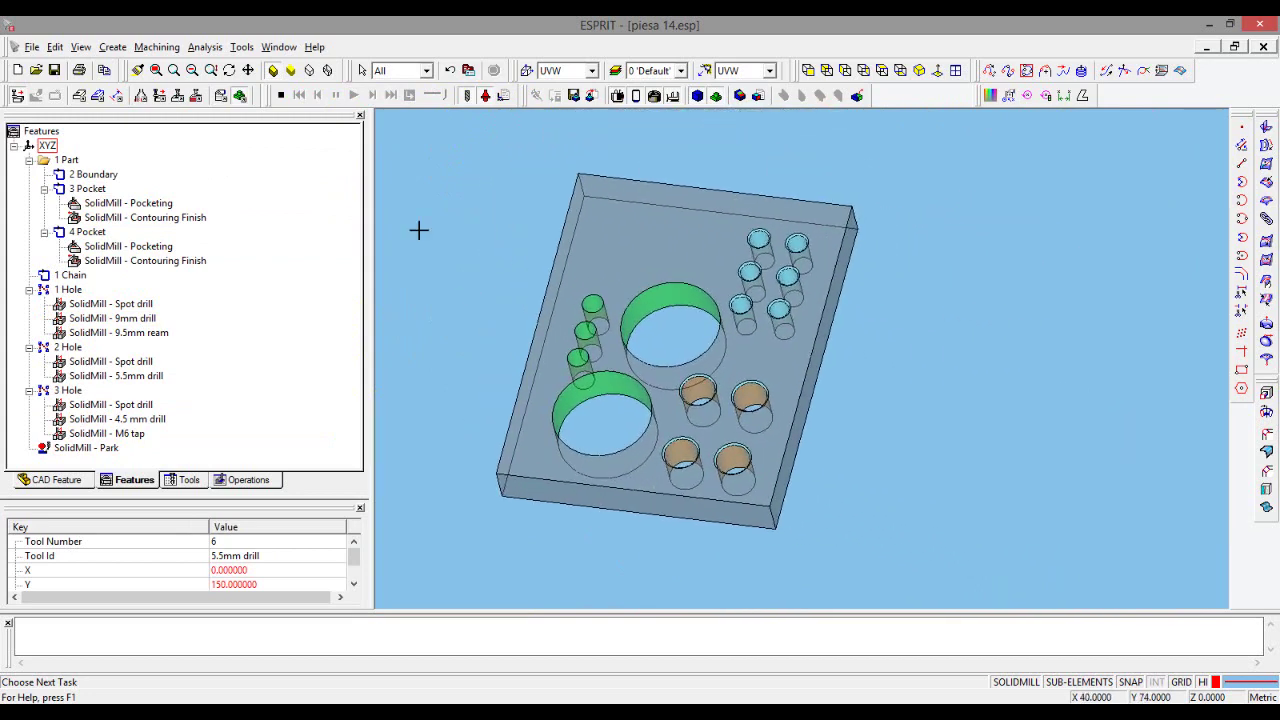
click(281, 95)
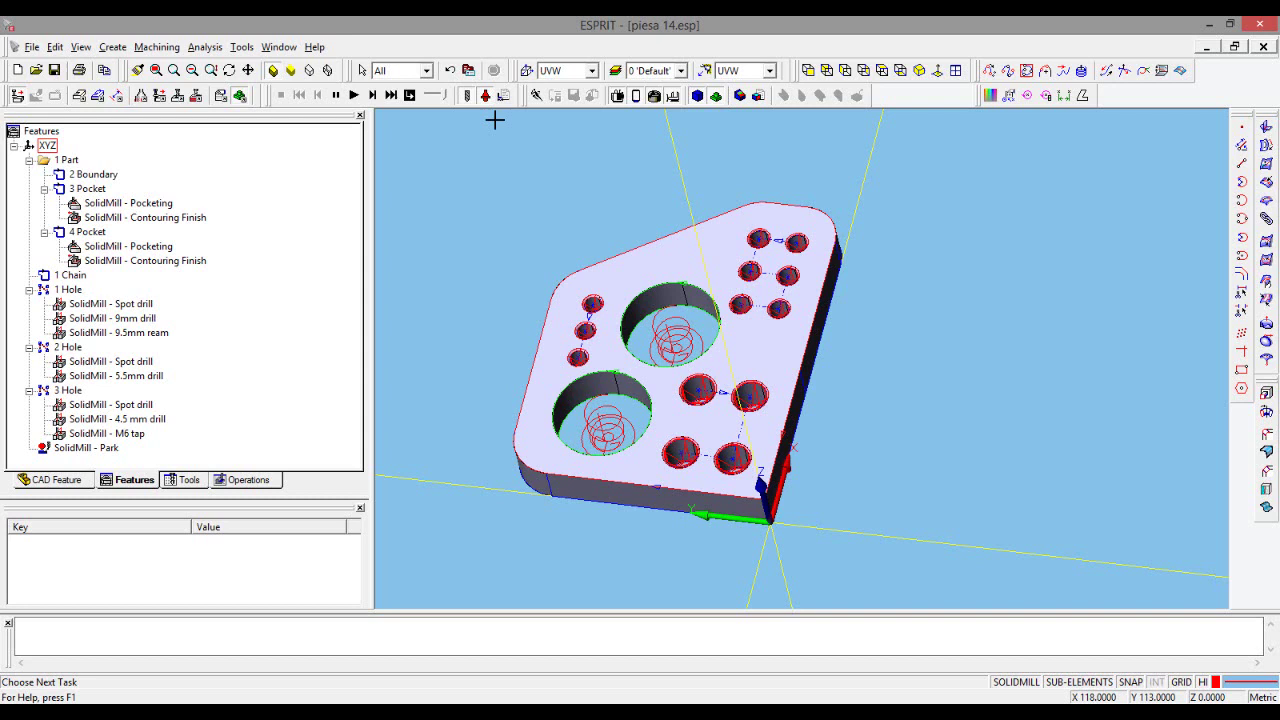
- Adjust the simulation speed and rerun it, ending on a centred isometric view
click(442, 97)
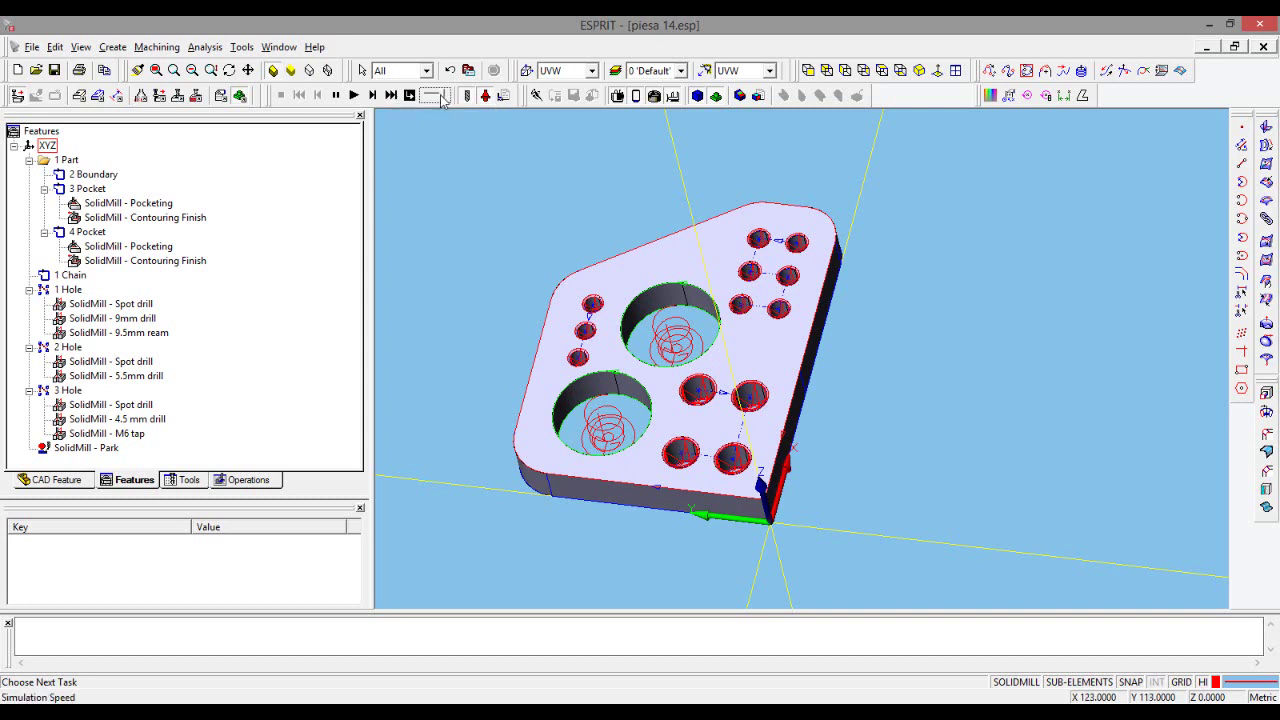
click(353, 95)
mouse_move(840, 463)
middle_down()
mouse_move(751, 443)
mouse_move(665, 374)
mouse_move(691, 371)
mouse_move(706, 409)
middle_up()
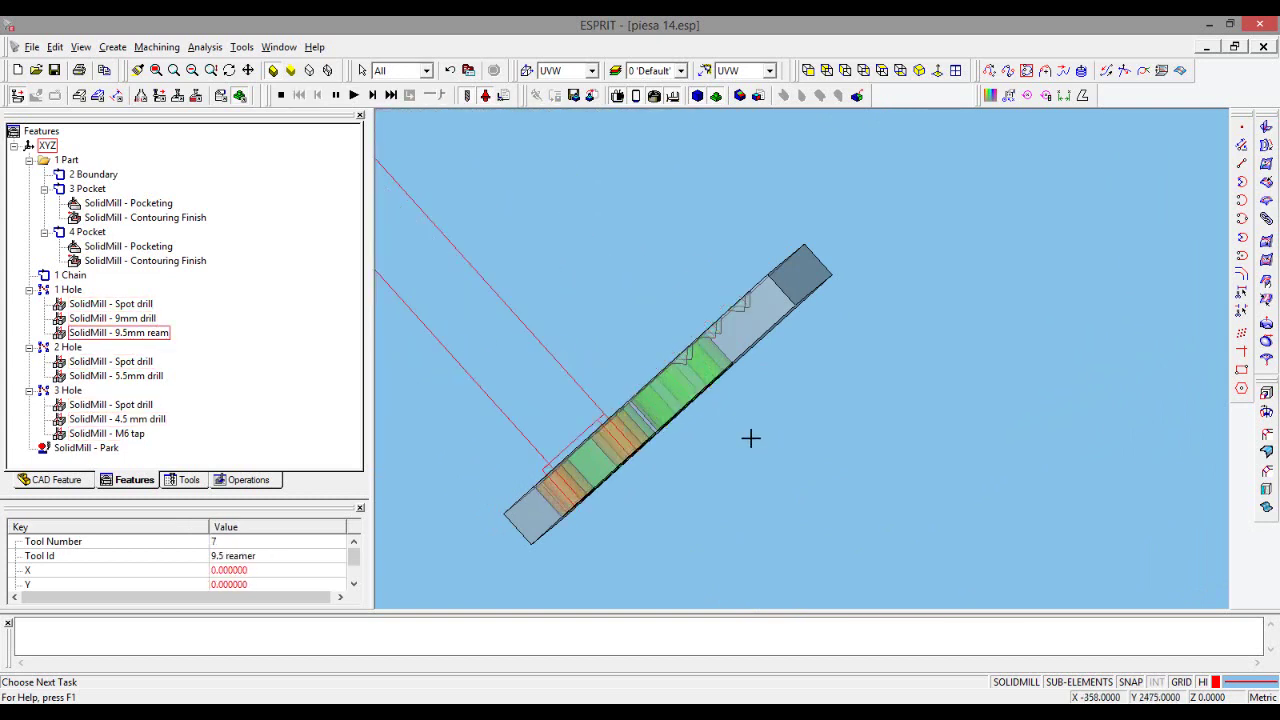
mouse_move(693, 332)
middle_down()
mouse_move(793, 337)
mouse_move(803, 423)
middle_up()
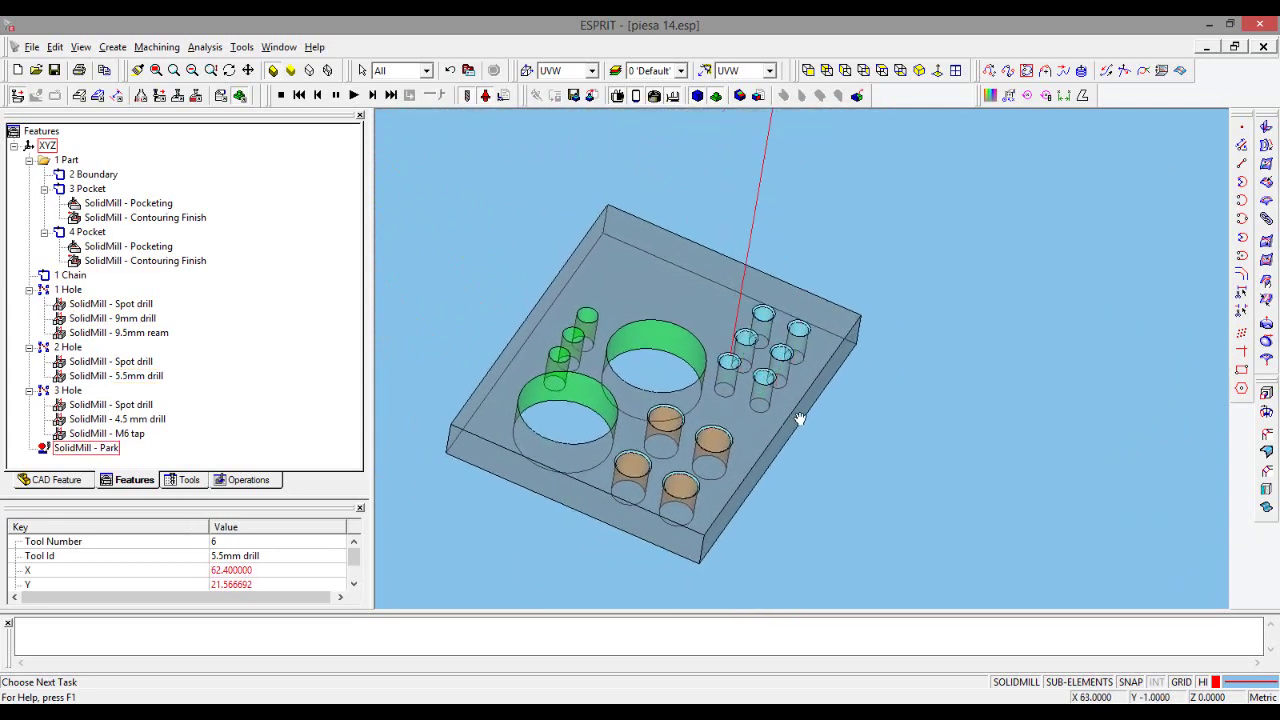
click(925, 70)
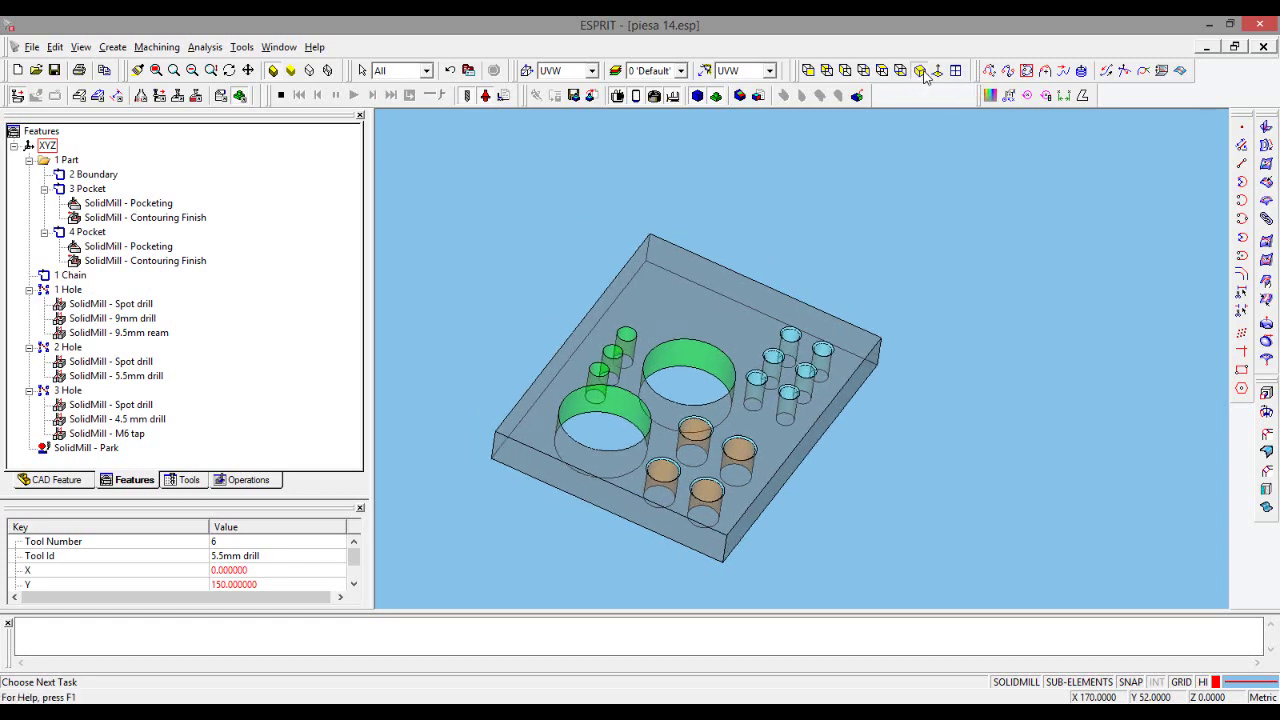
scroll(908, 337, down, 3)
middle_drag(808, 423, 733, 313)
scroll(733, 313, up, 3)
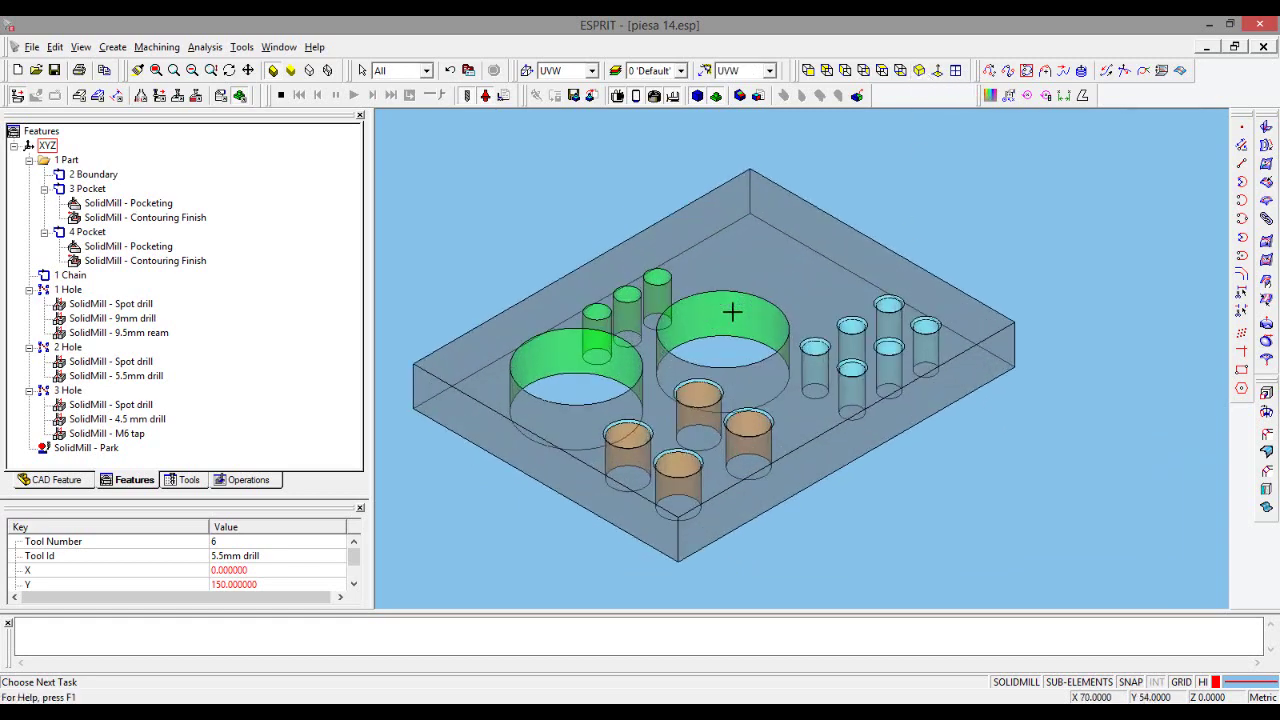
mouse_move(849, 374)
middle_down()
mouse_move(863, 383)
mouse_move(869, 372)
middle_up()
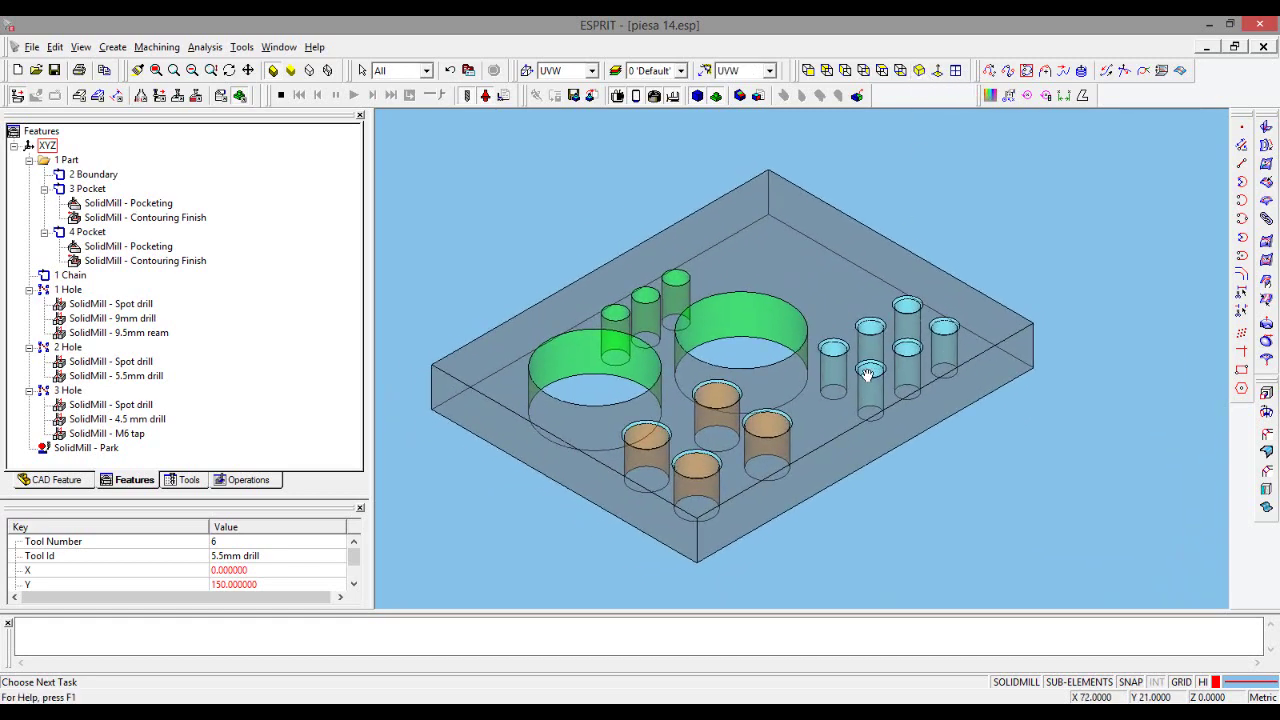
- Stop the simulation, select the 1 Chain feature, and show the SolidMill milling operations
click(284, 95)
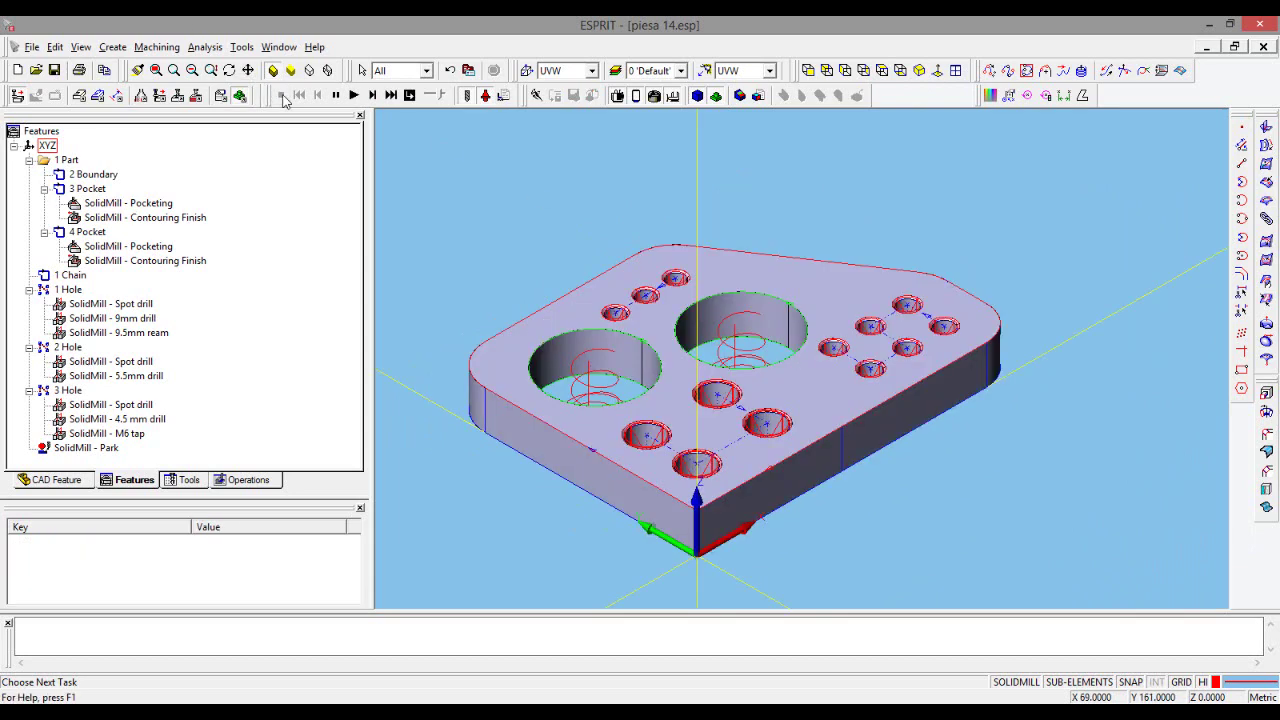
scroll(640, 342, down, 1)
scroll(651, 347, down, 1)
mouse_move(651, 347)
middle_down()
mouse_move(694, 334)
mouse_move(697, 320)
middle_up()
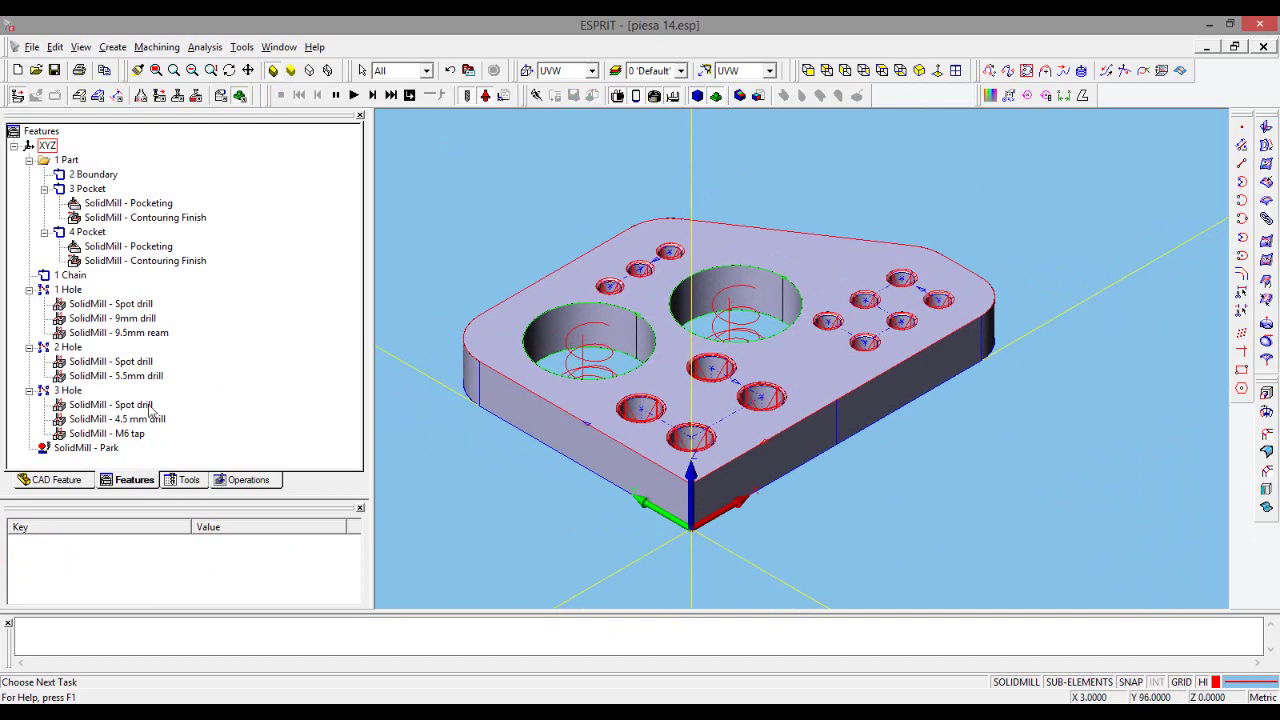
click(70, 277)
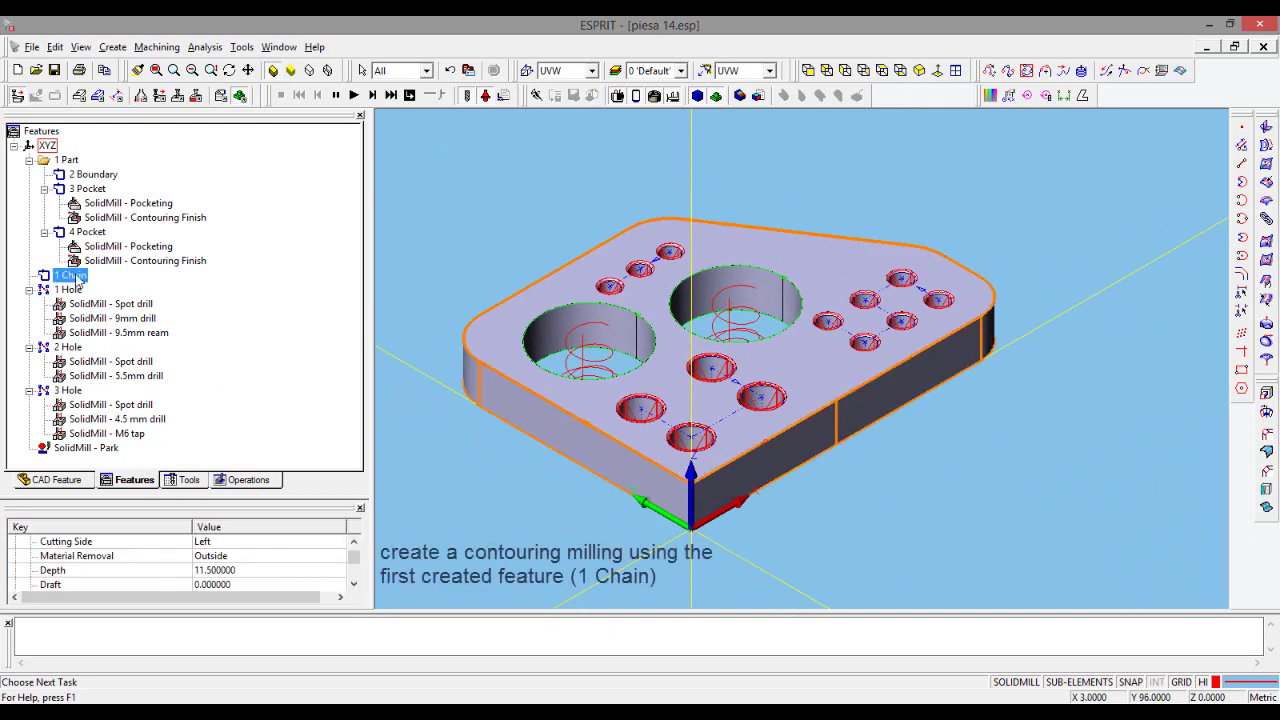
click(157, 100)
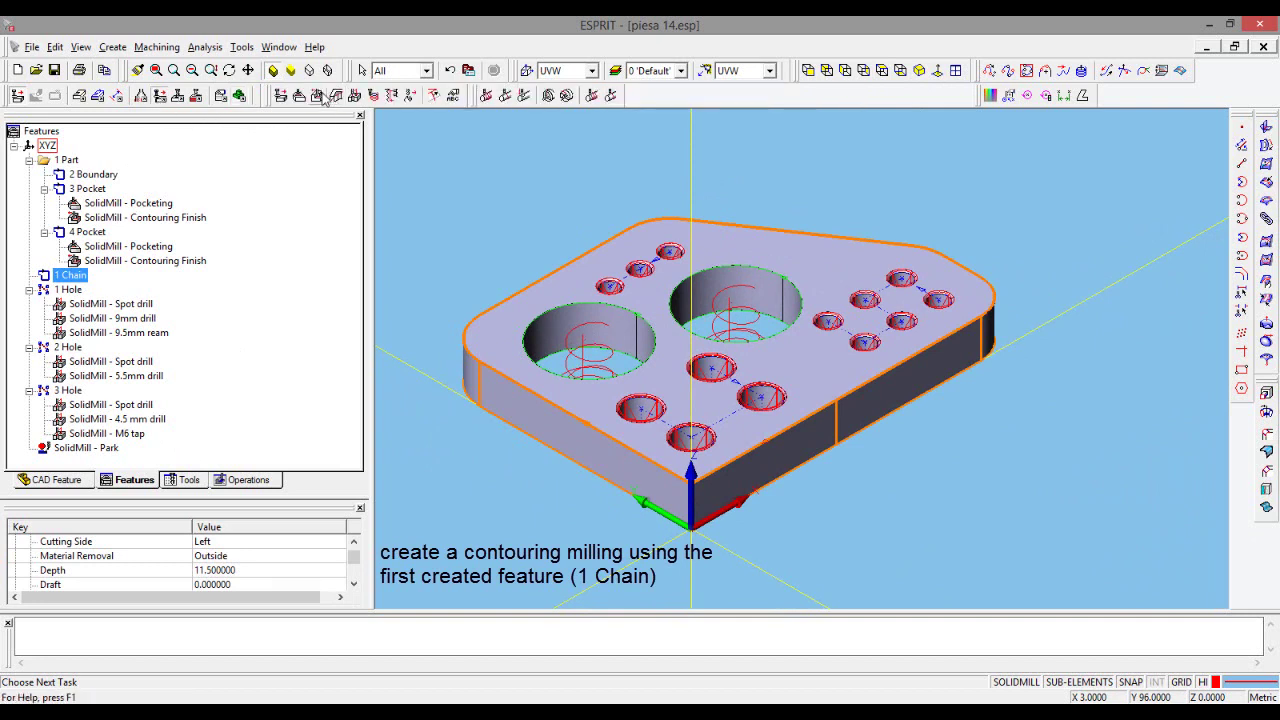
- Start a Contouring operation on 1 Chain with the 19mm end mill at 3000 RPM
click(318, 97)
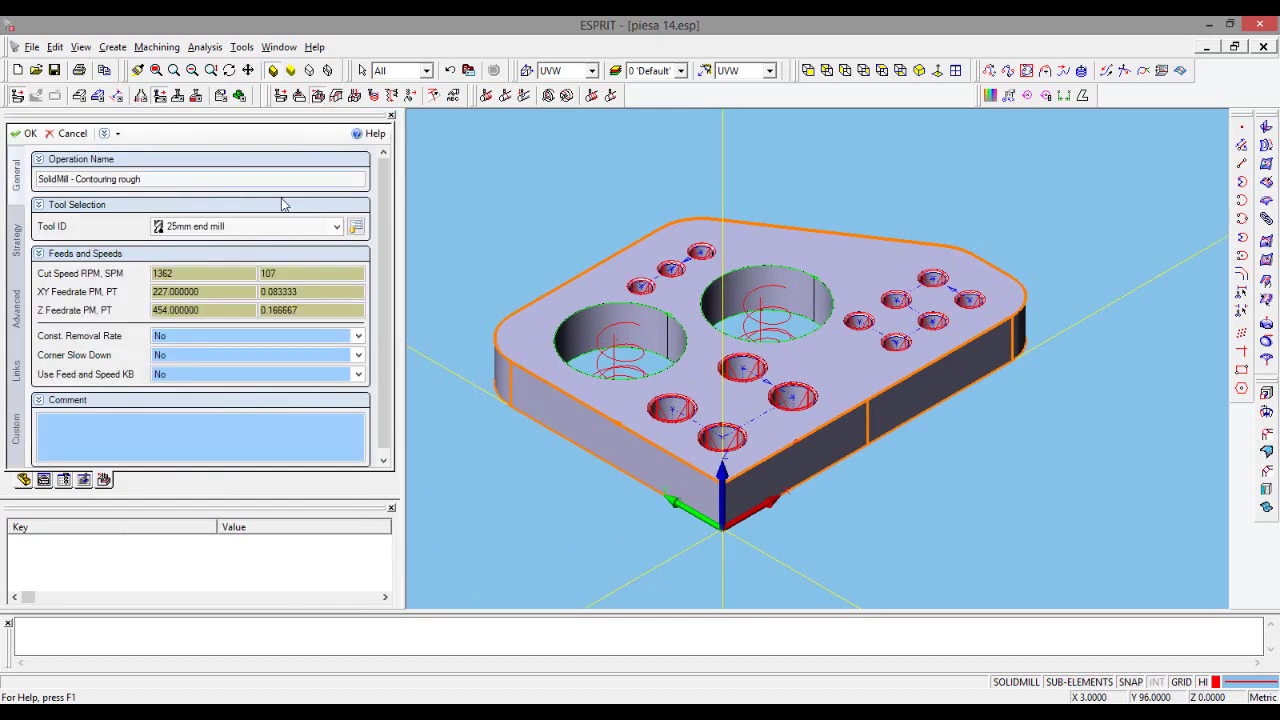
click(336, 228)
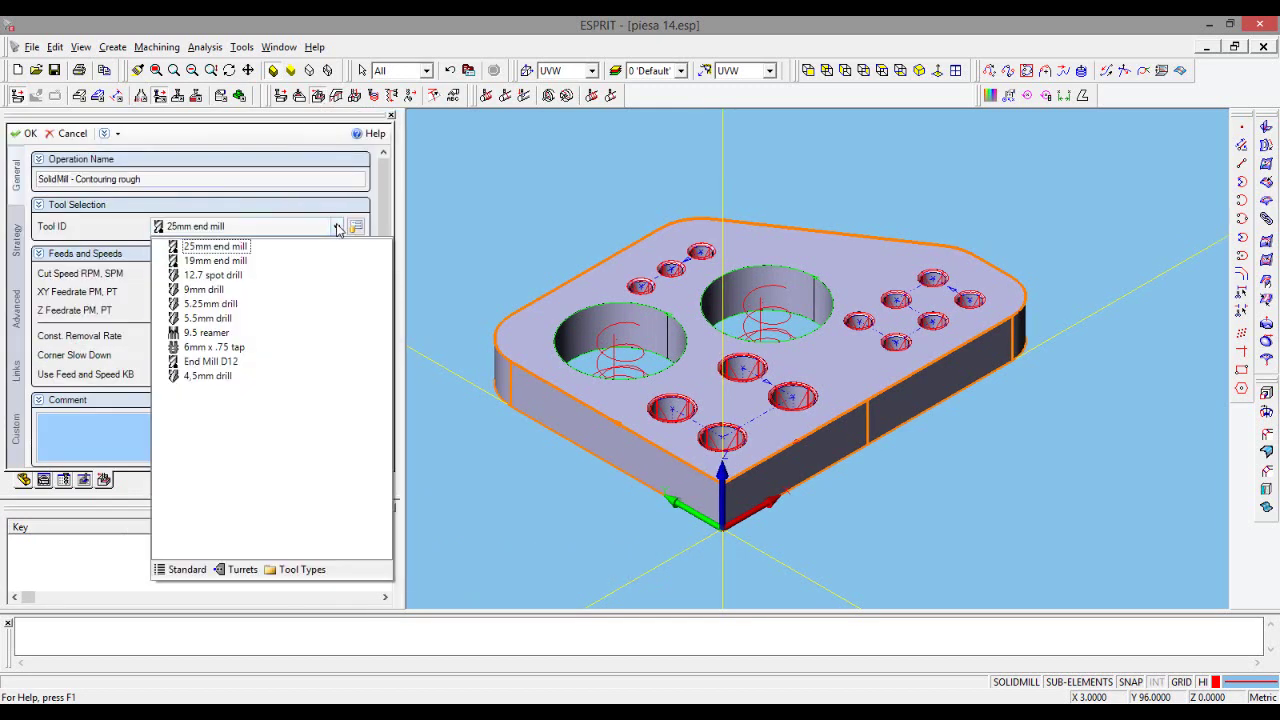
click(212, 262)
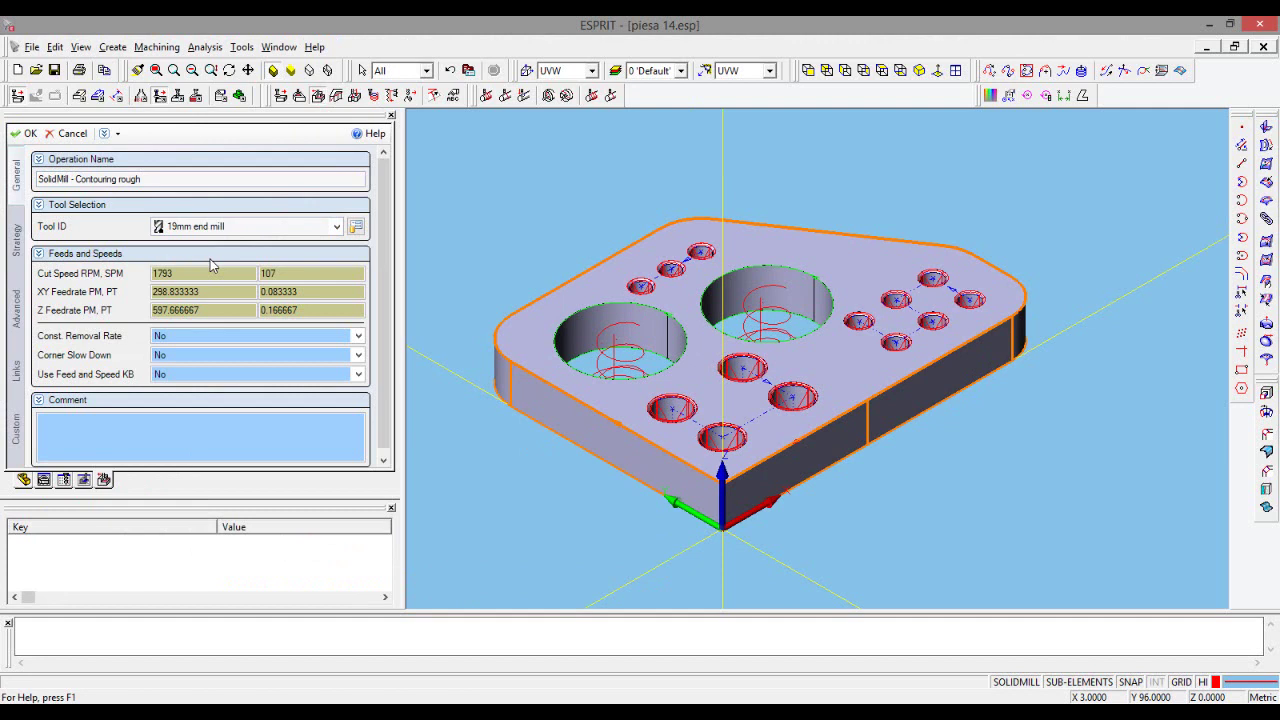
drag(212, 274, 121, 273)
text(3000)
click(222, 291)
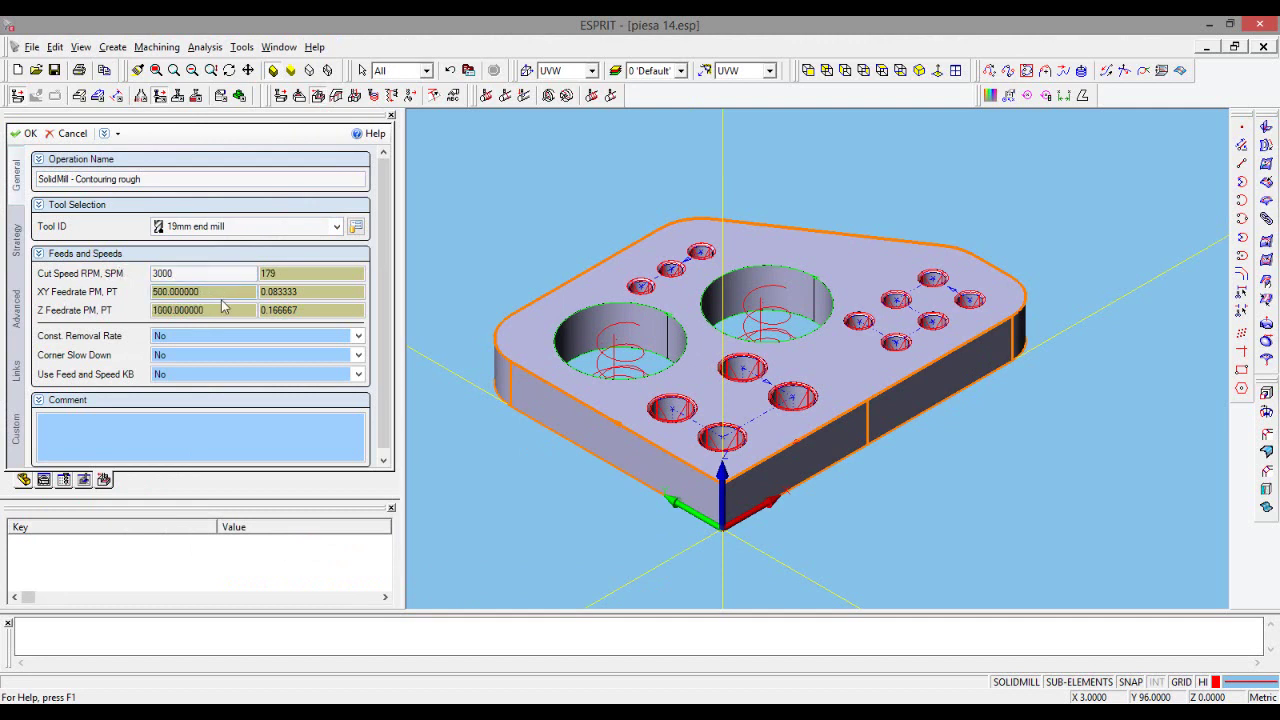
- Confirm the 0.5 wall stock allowance and 12 total depth, then show the Advanced settings
click(18, 255)
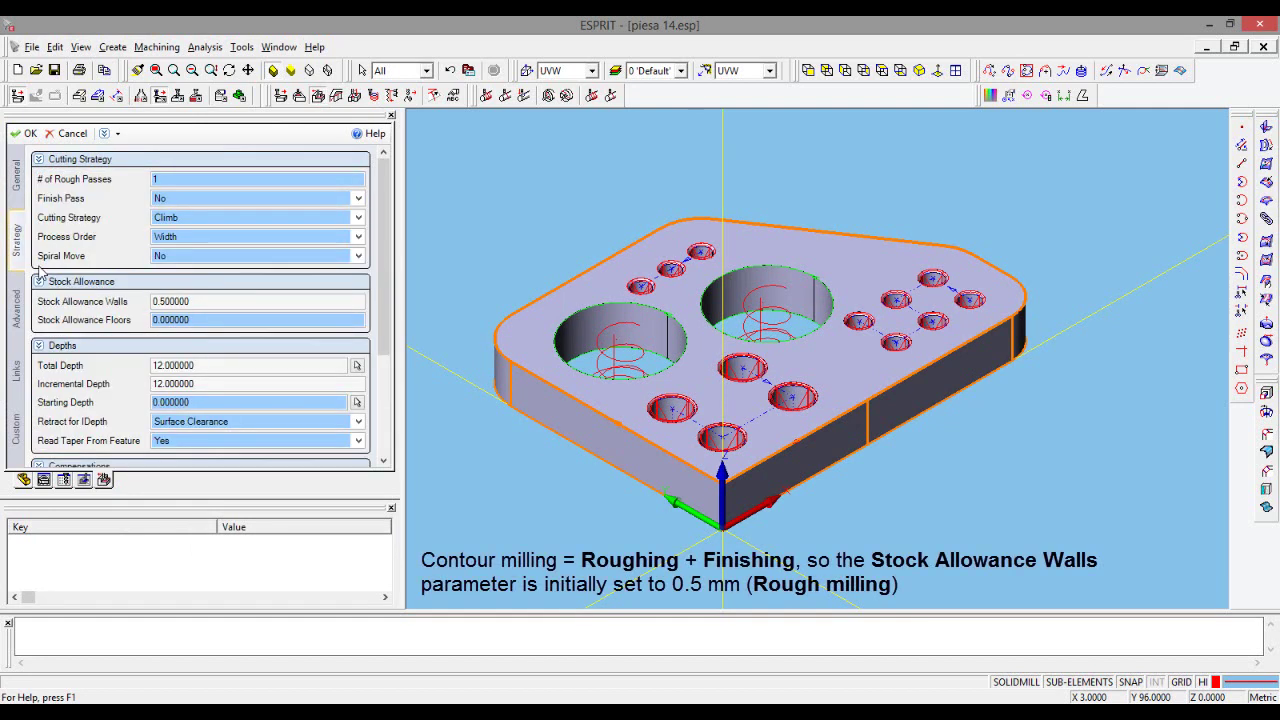
click(201, 302)
drag(200, 301, 147, 301)
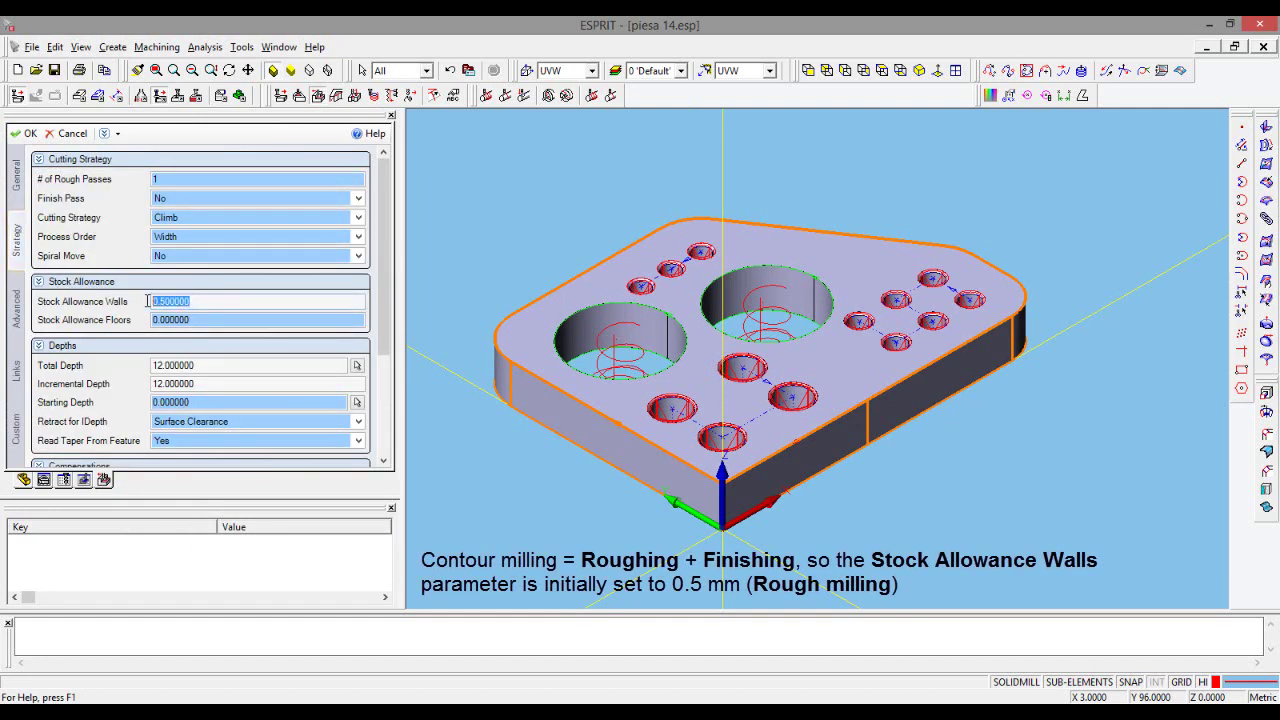
click(205, 365)
drag(384, 330, 388, 463)
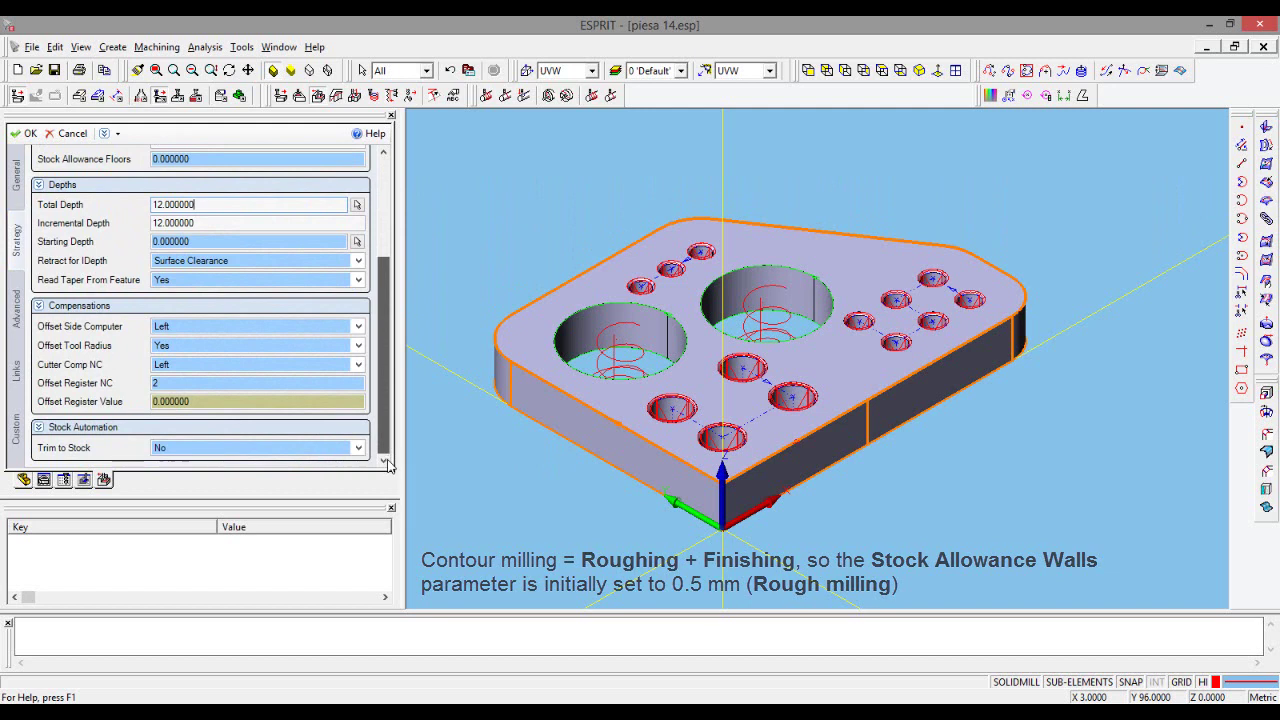
click(16, 318)
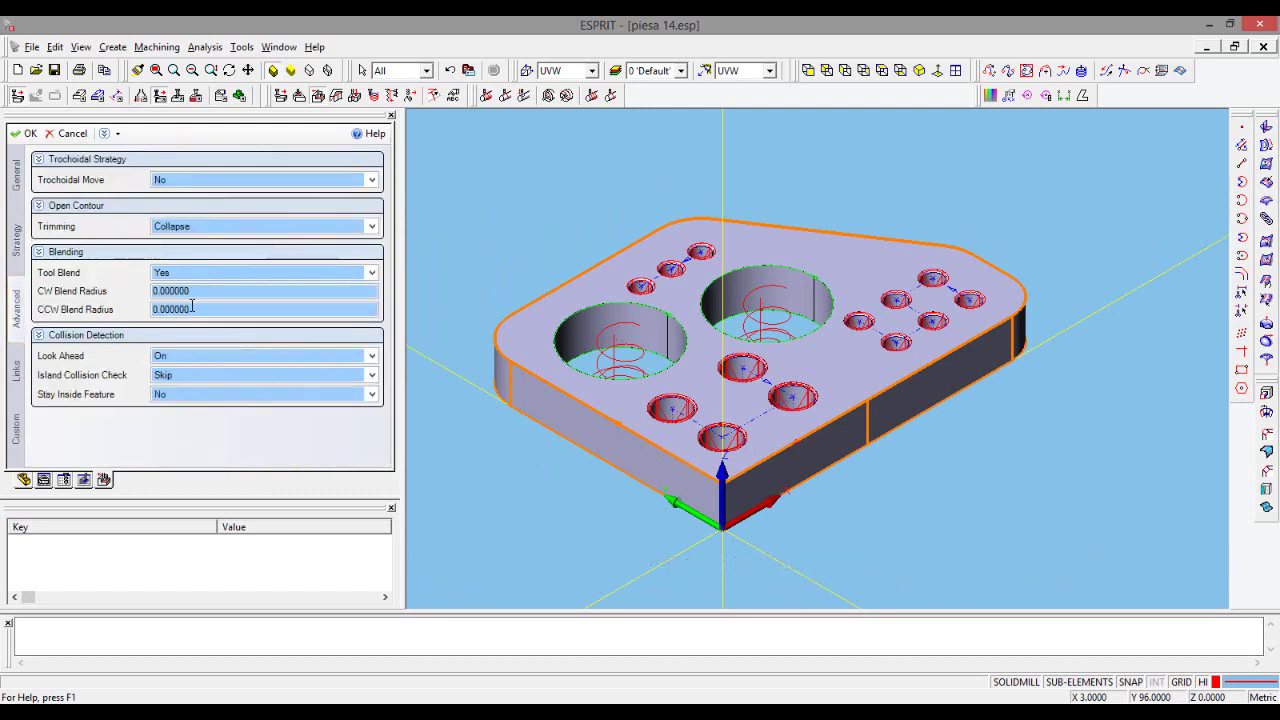
- Set Full Clearance to 50 and Clearance to 10 on the Links page
click(16, 372)
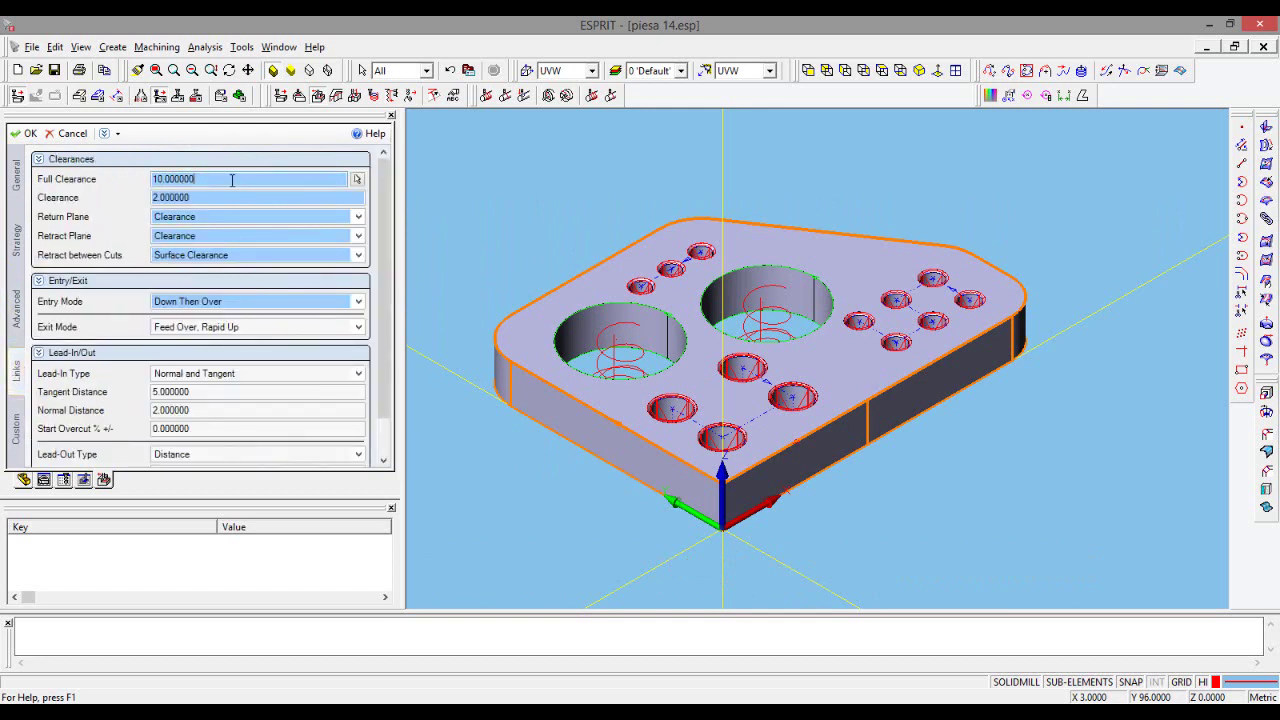
drag(227, 178, 129, 177)
text(50)
drag(206, 196, 143, 196)
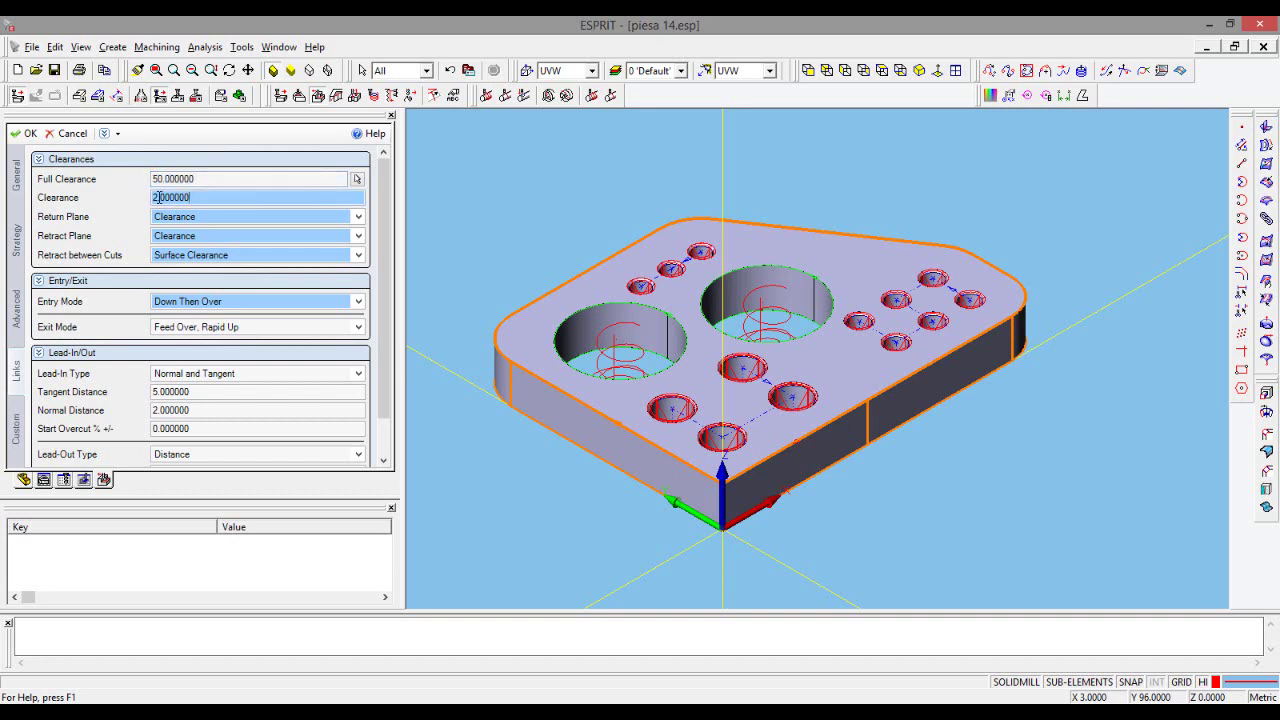
text(10)
- Keep the Down Then Over entry mode and the Normal and Tangent lead-in
click(214, 309)
click(214, 309)
click(214, 309)
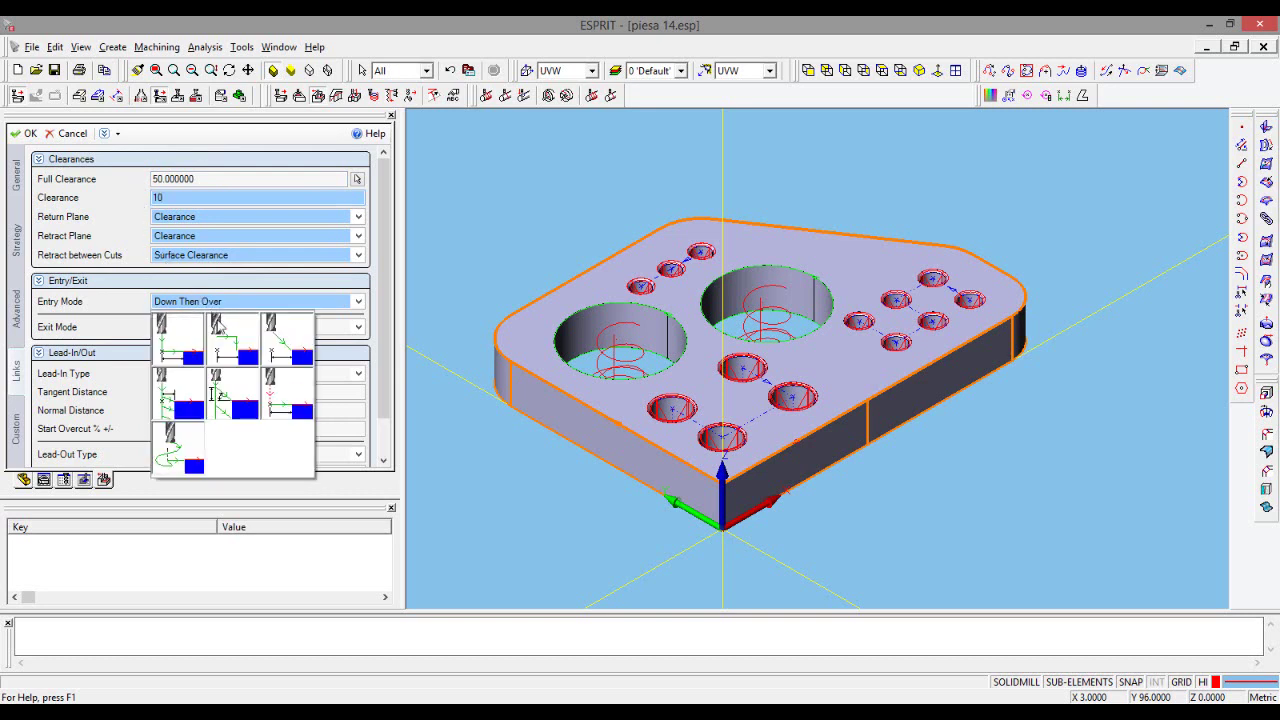
click(378, 306)
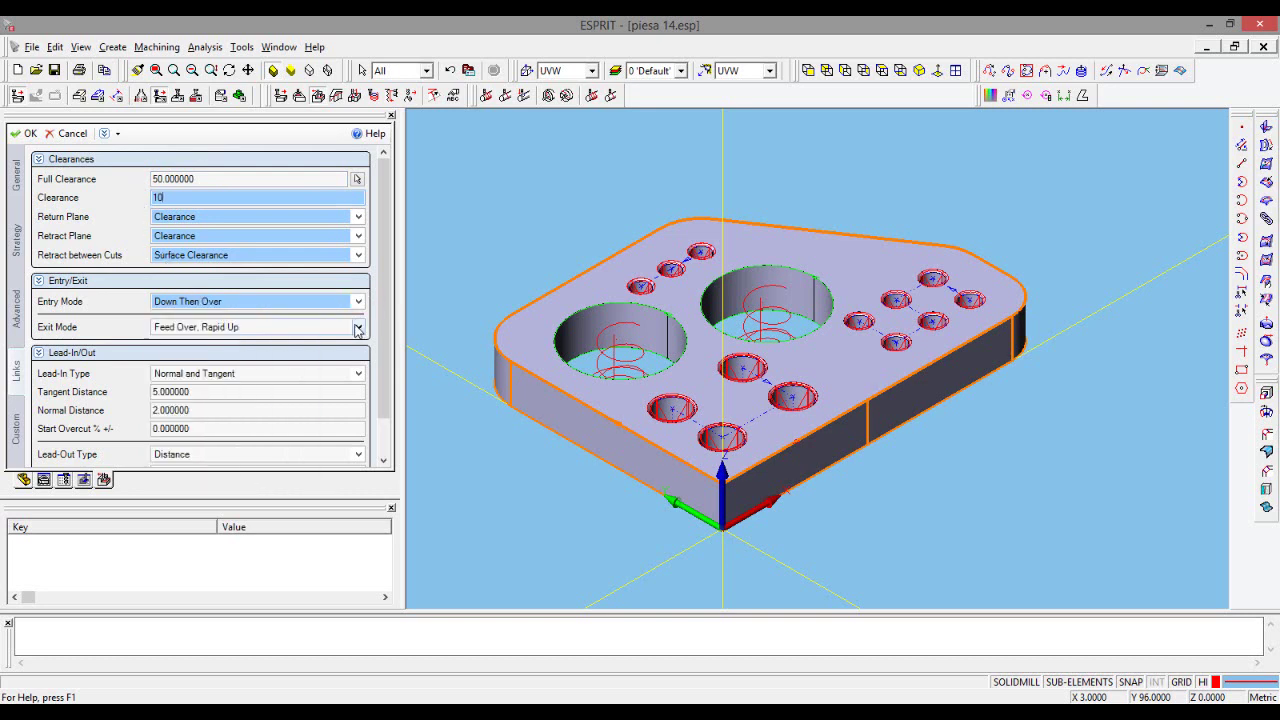
scroll(384, 368, down, 2)
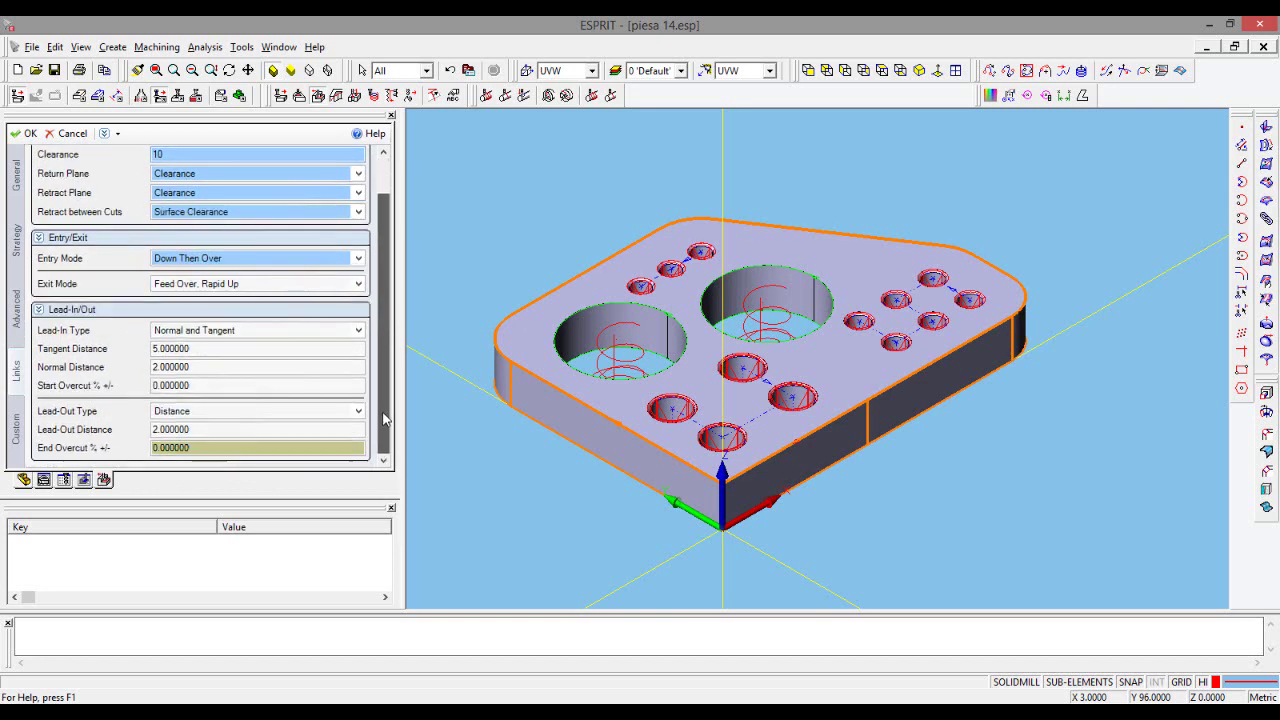
click(357, 331)
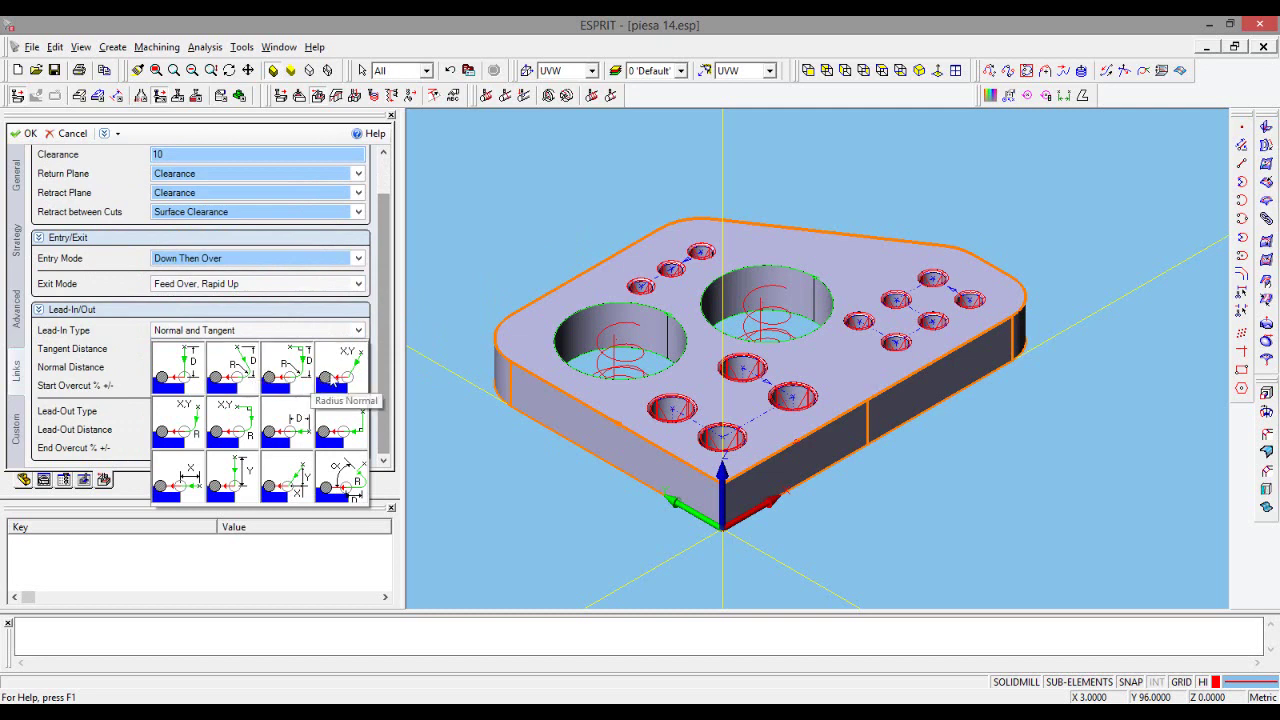
click(343, 428)
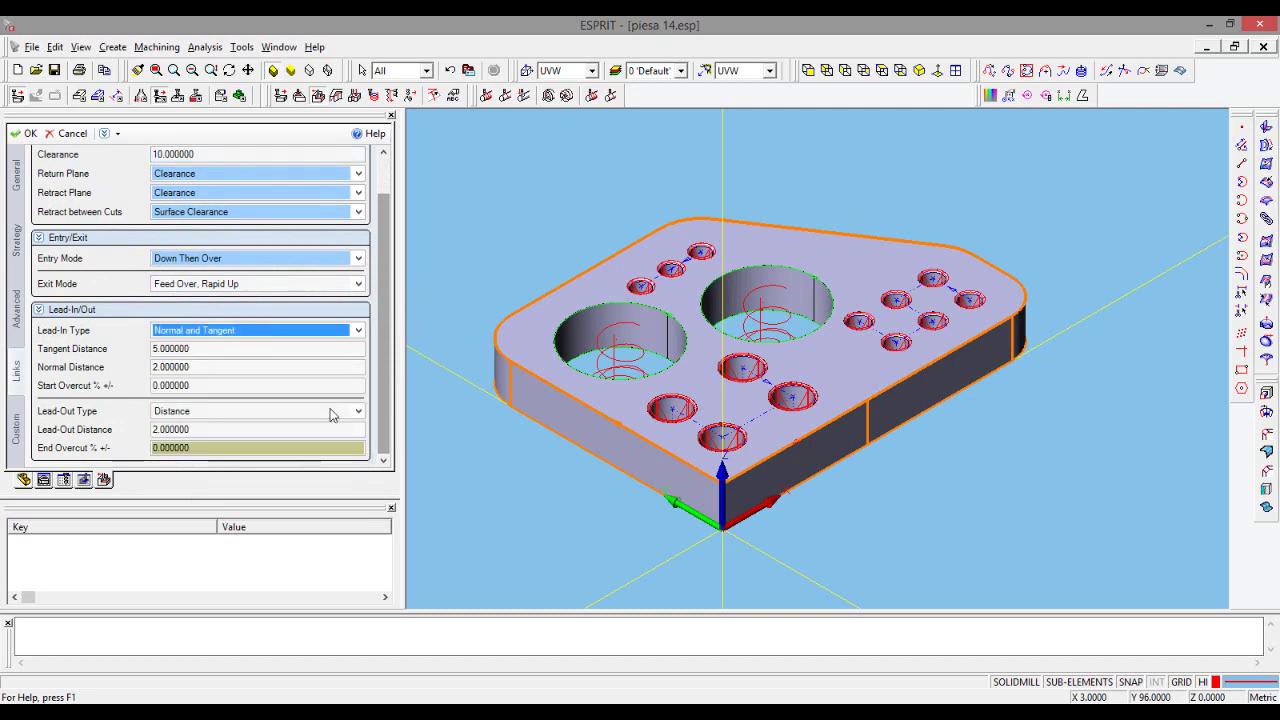
- Set the lead-in tangent distance to 10 and normal distance to 5
click(218, 349)
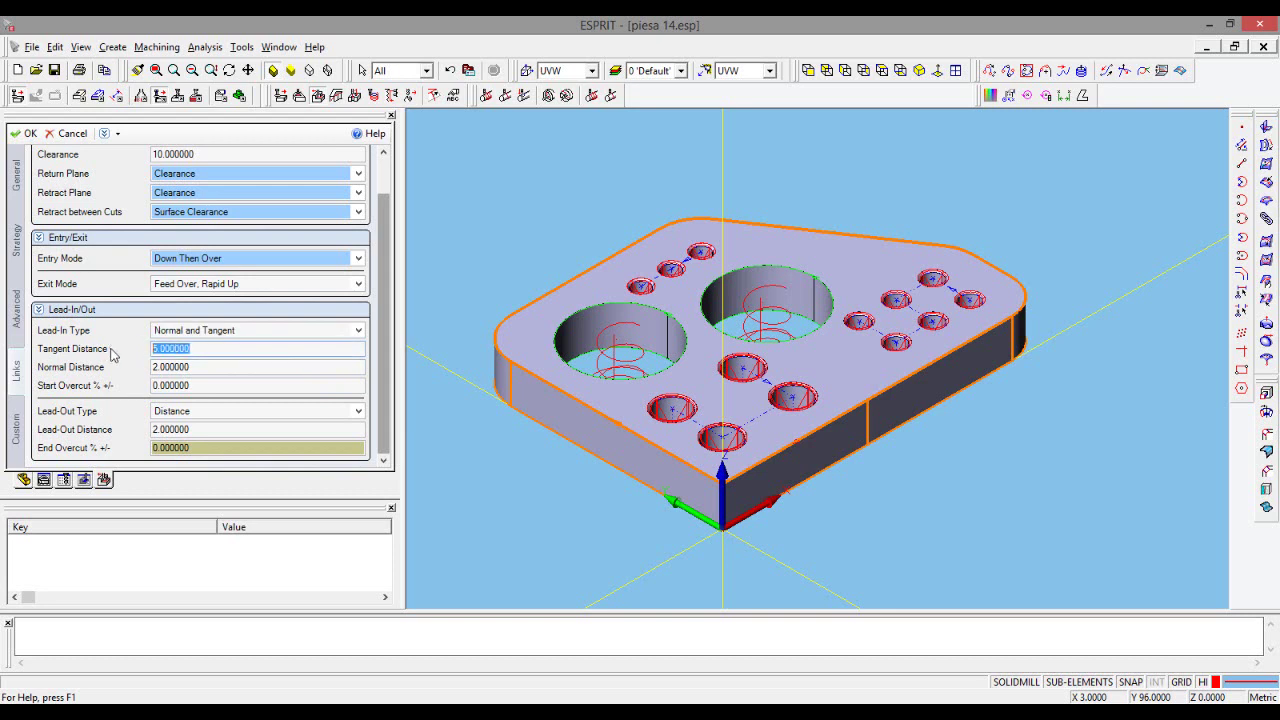
text(10)
click(211, 367)
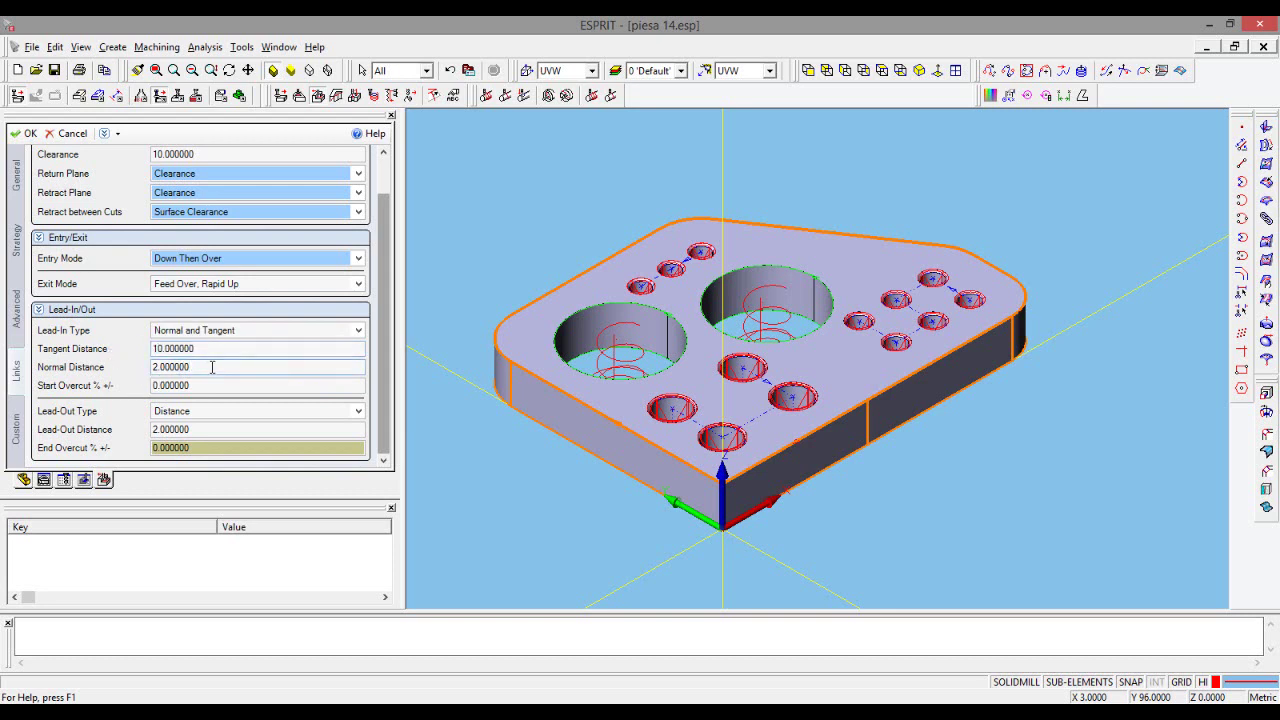
drag(213, 367, 139, 370)
text(5)
click(221, 386)
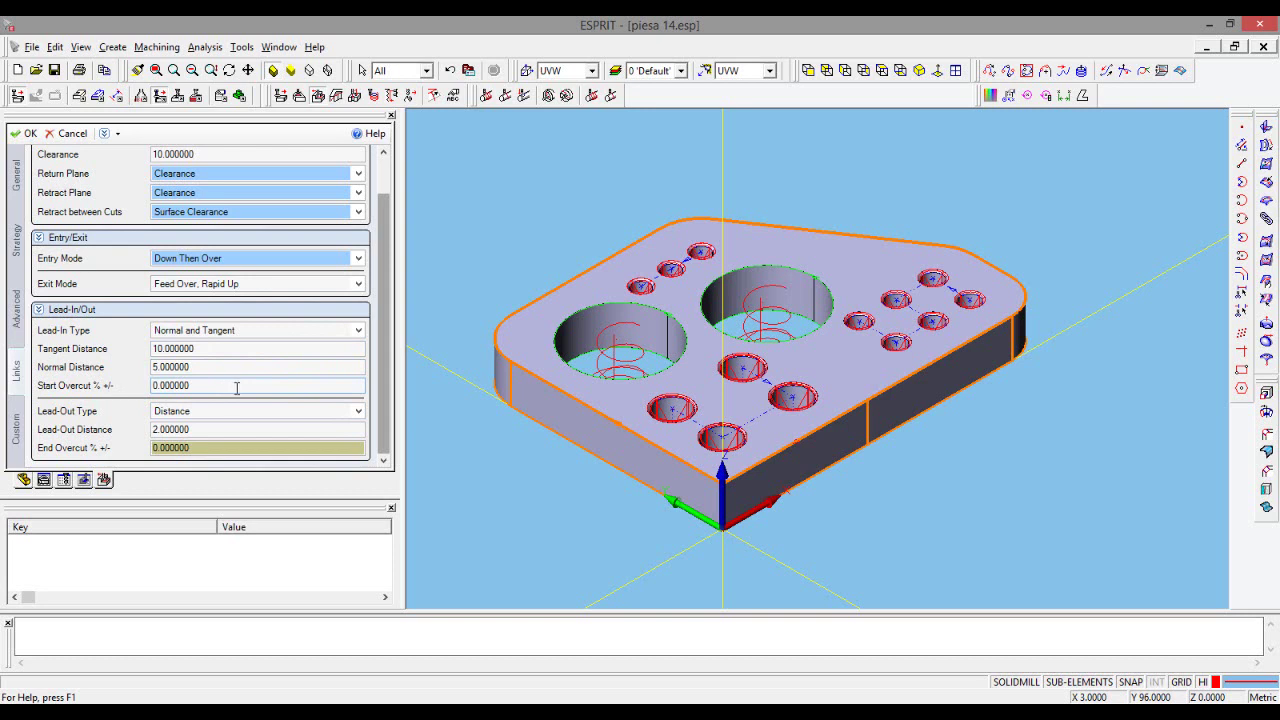
- Set a 10% start overcut and a lead-out distance of 5
drag(177, 389, 141, 389)
text(10)
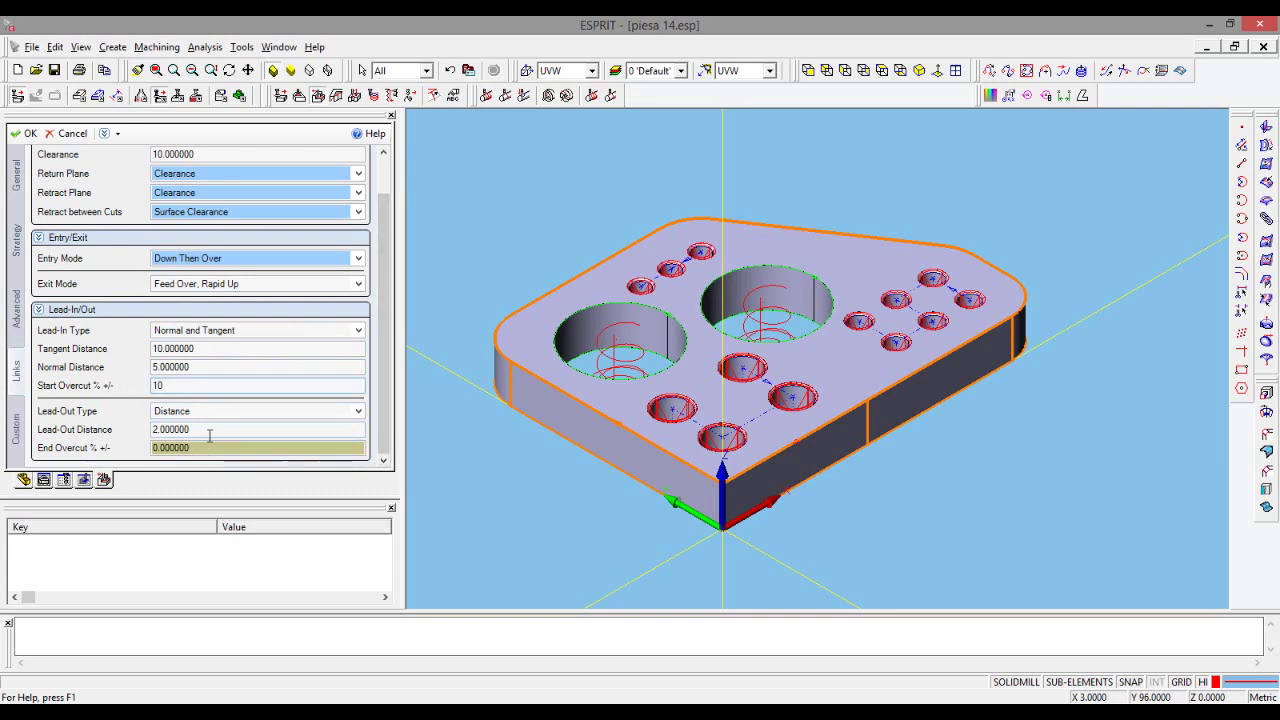
key(Return)
click(153, 429)
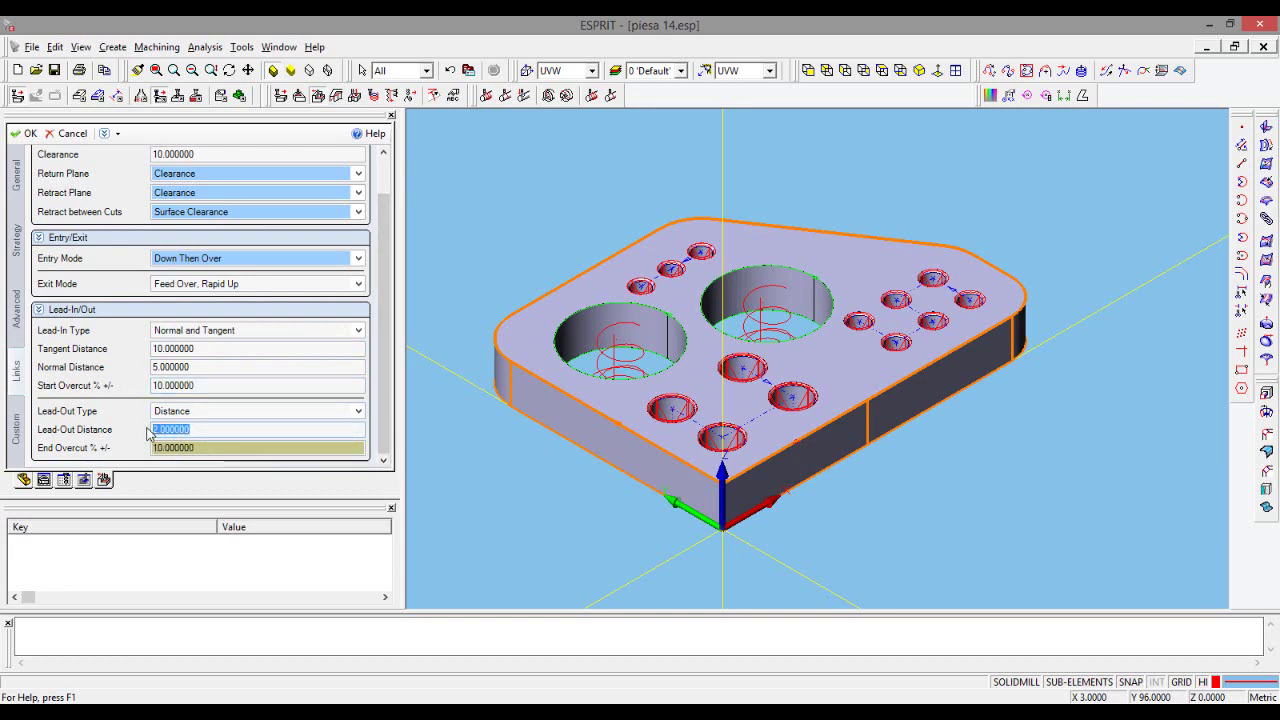
text(5)
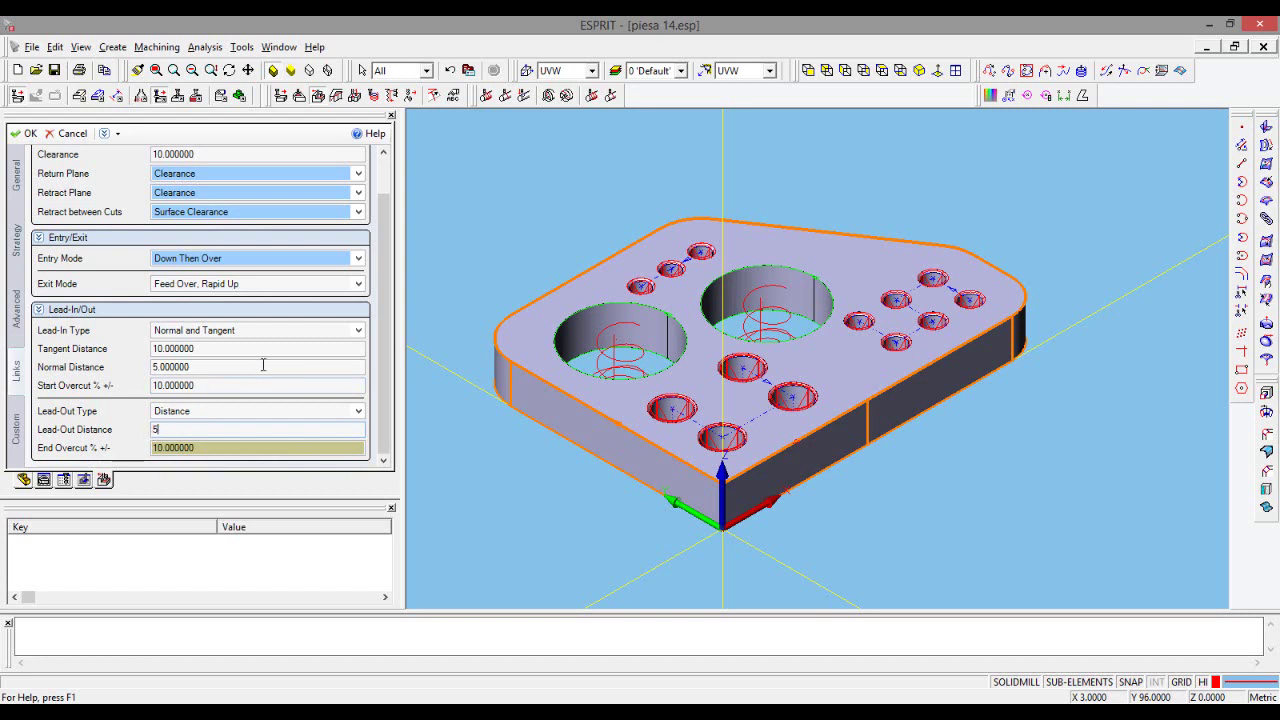
drag(389, 380, 390, 288)
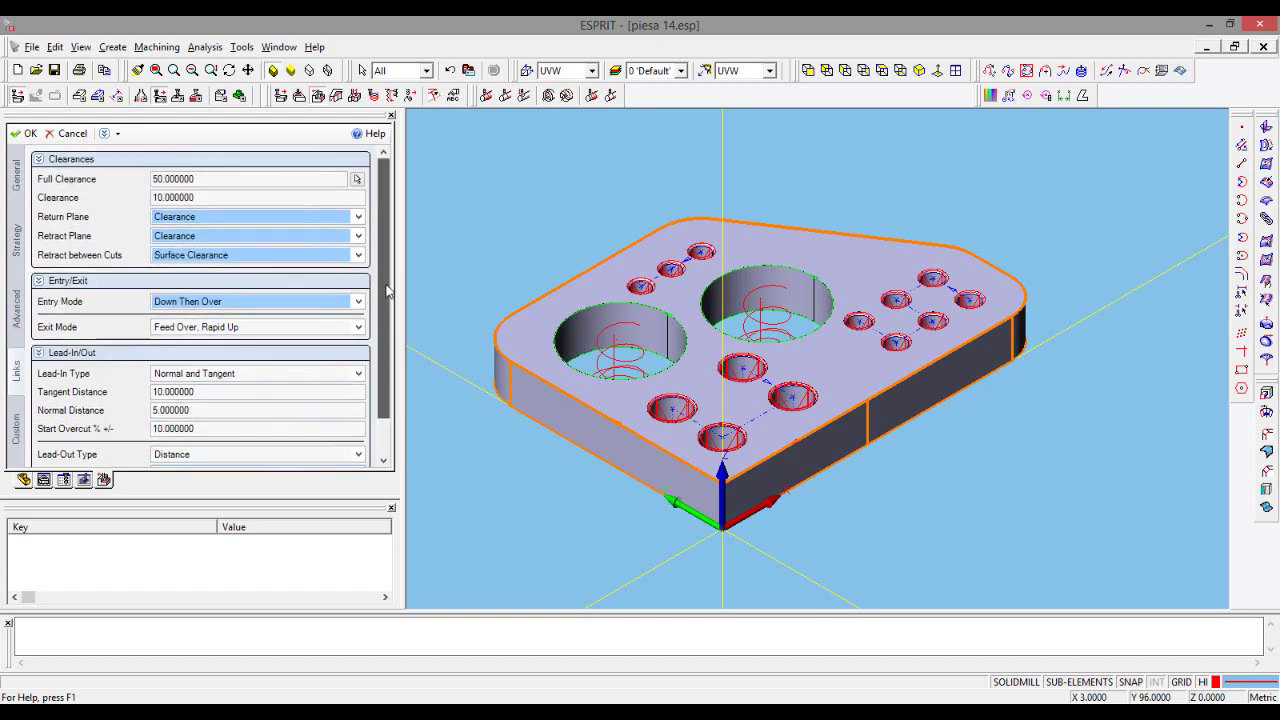
- Set the rough contour to 1300 RPM, XY feed 200 and Z feed 380, and accept it
click(15, 178)
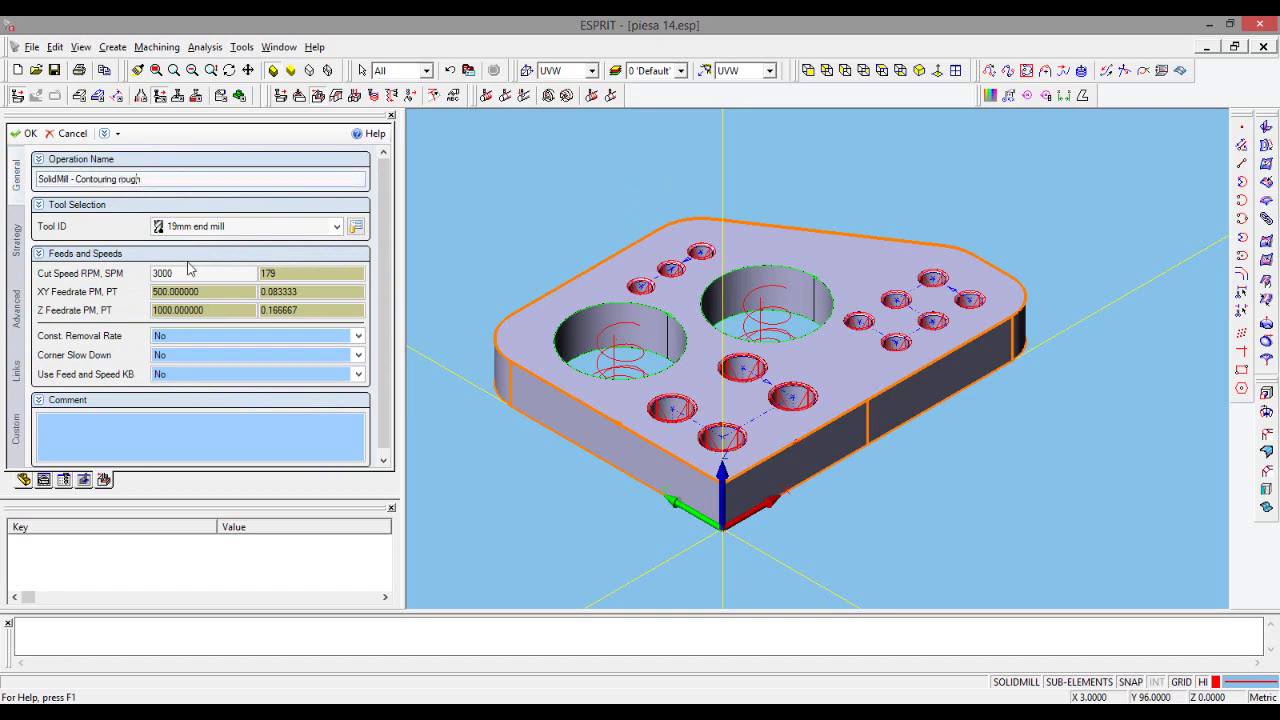
drag(197, 271, 132, 261)
text(1300)
click(212, 296)
drag(220, 291, 132, 291)
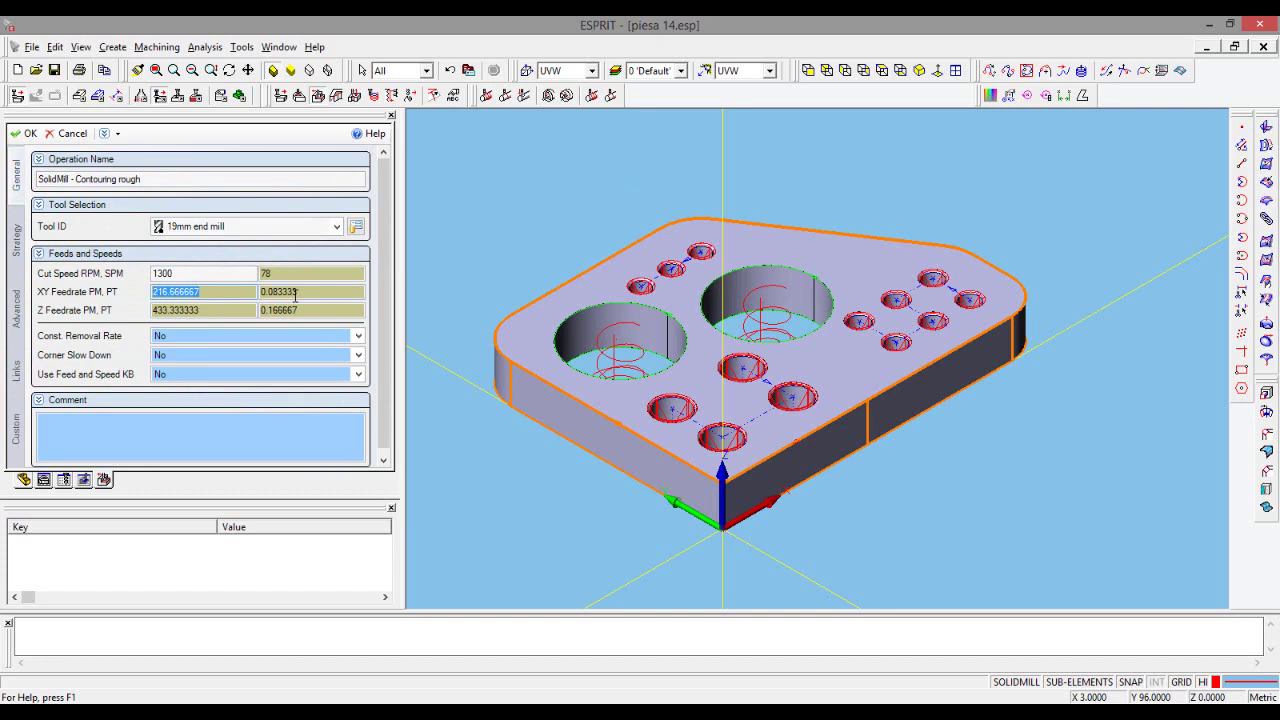
text(200)
click(222, 310)
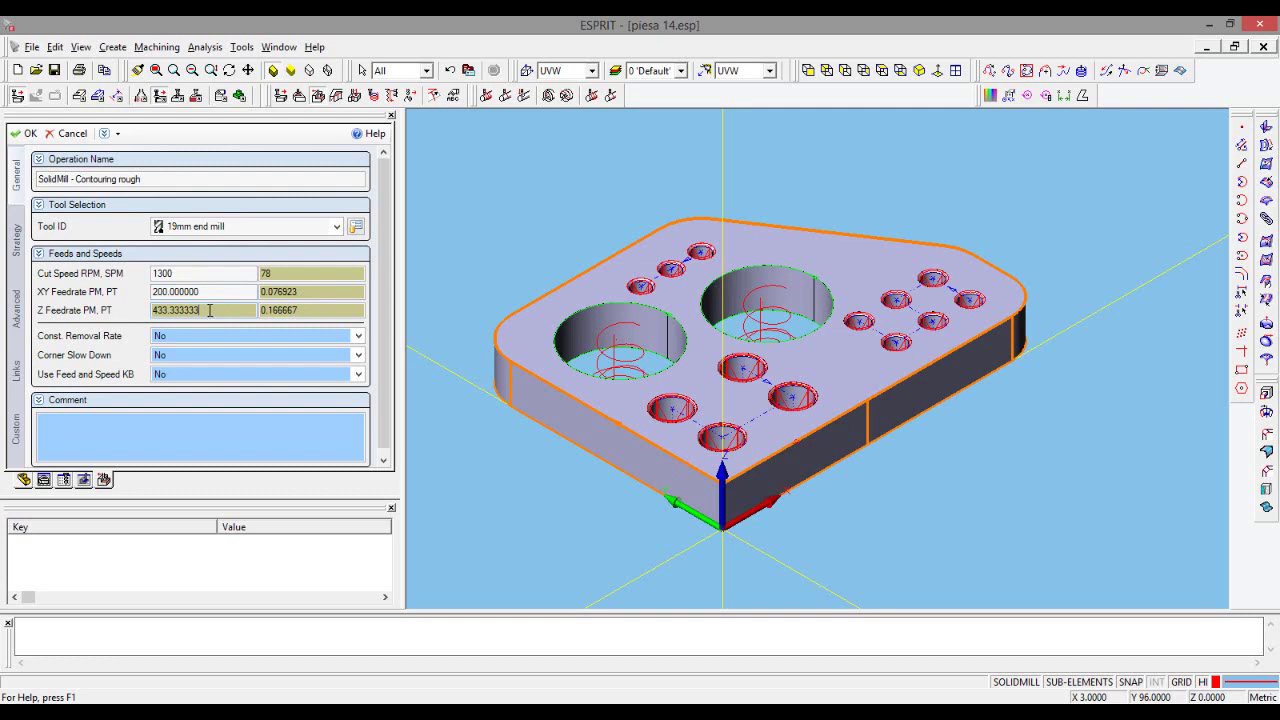
drag(210, 311, 84, 303)
text(380)
click(206, 291)
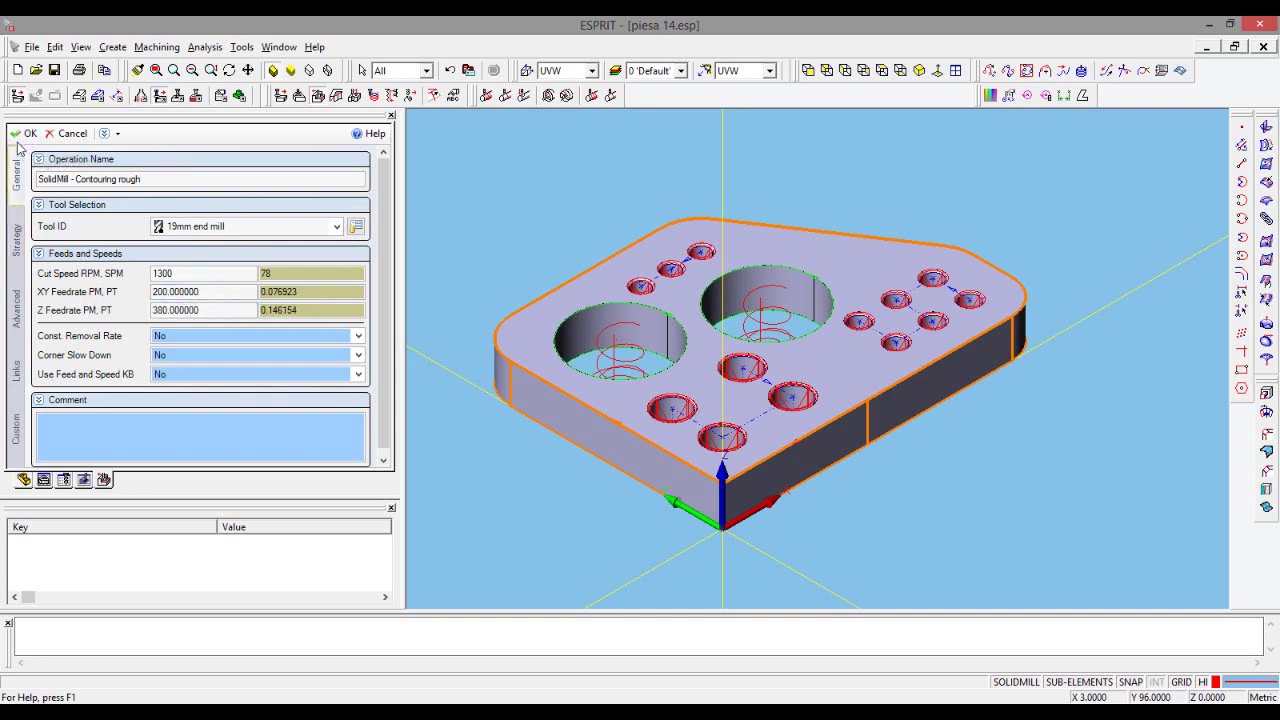
click(24, 134)
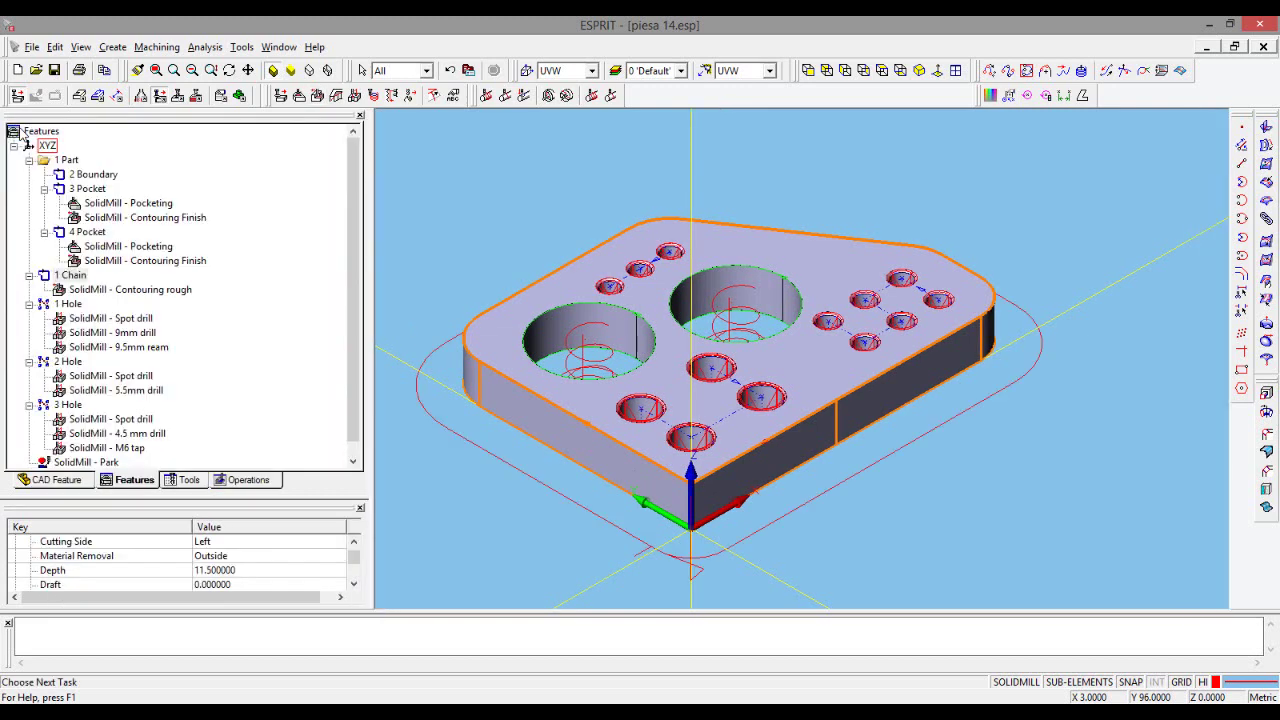
- Copy the Contouring rough operation and paste it under 1 Chain
click(165, 292)
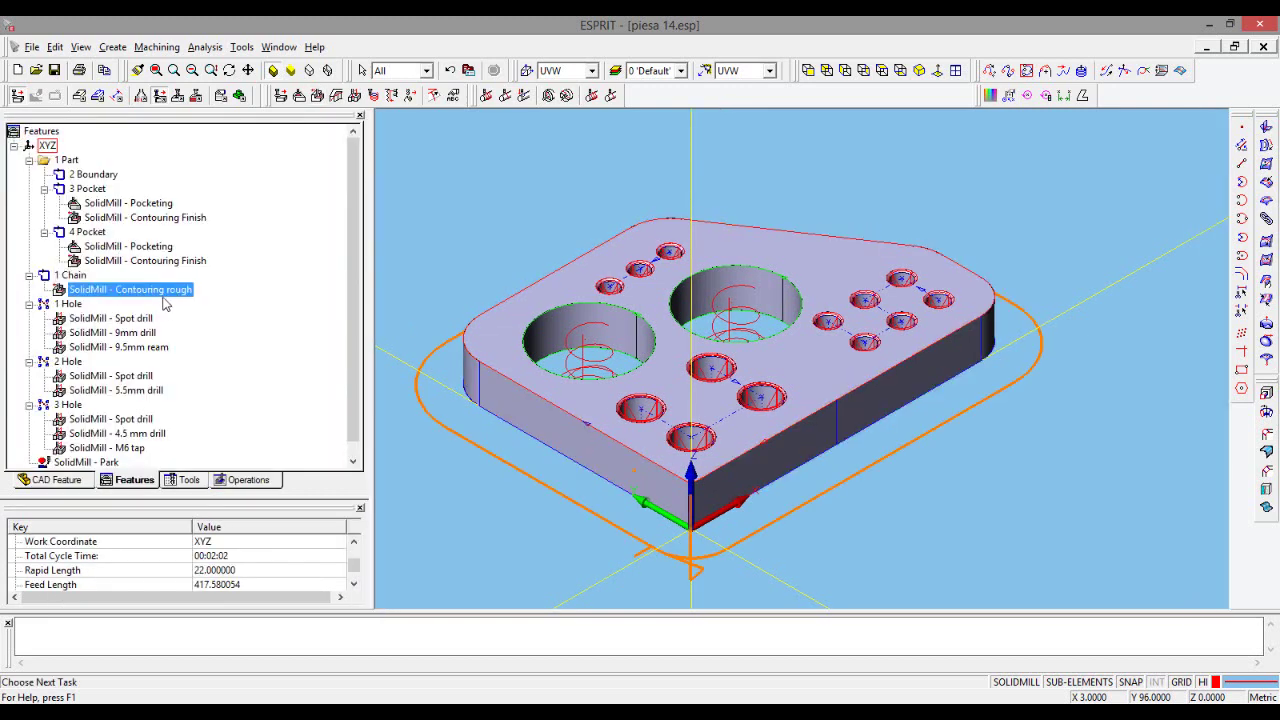
right_click(160, 293)
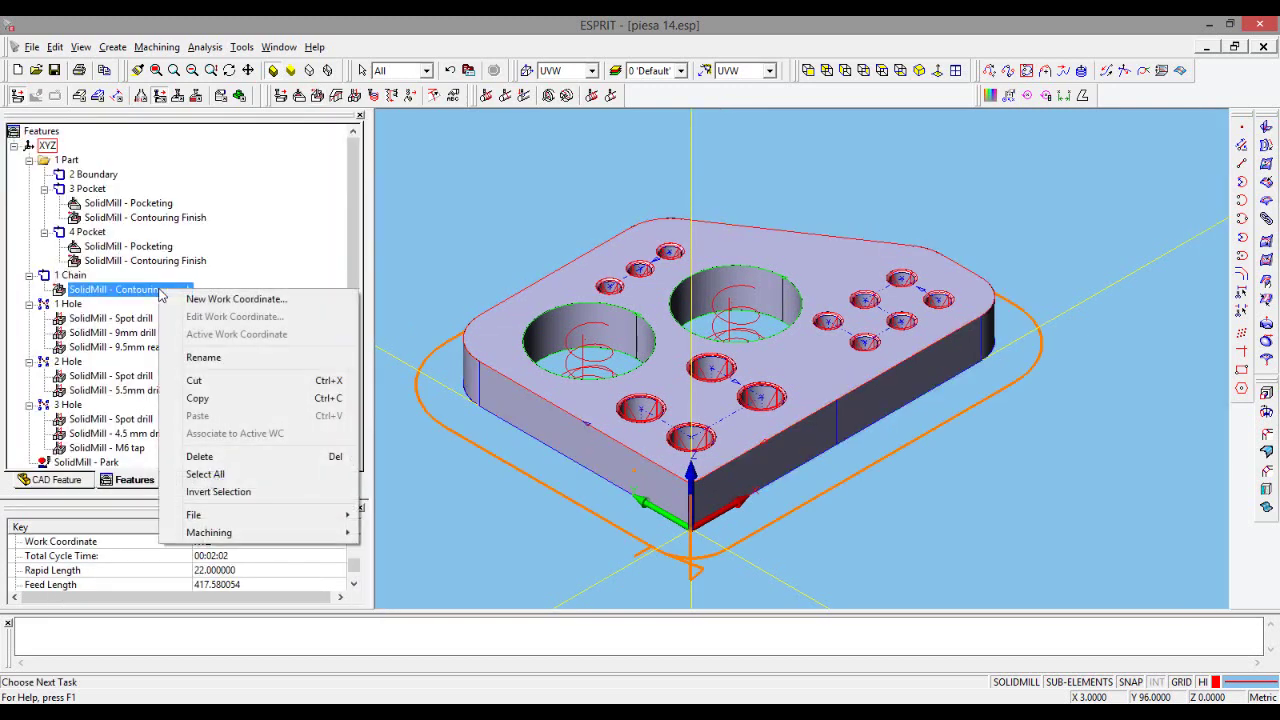
click(204, 398)
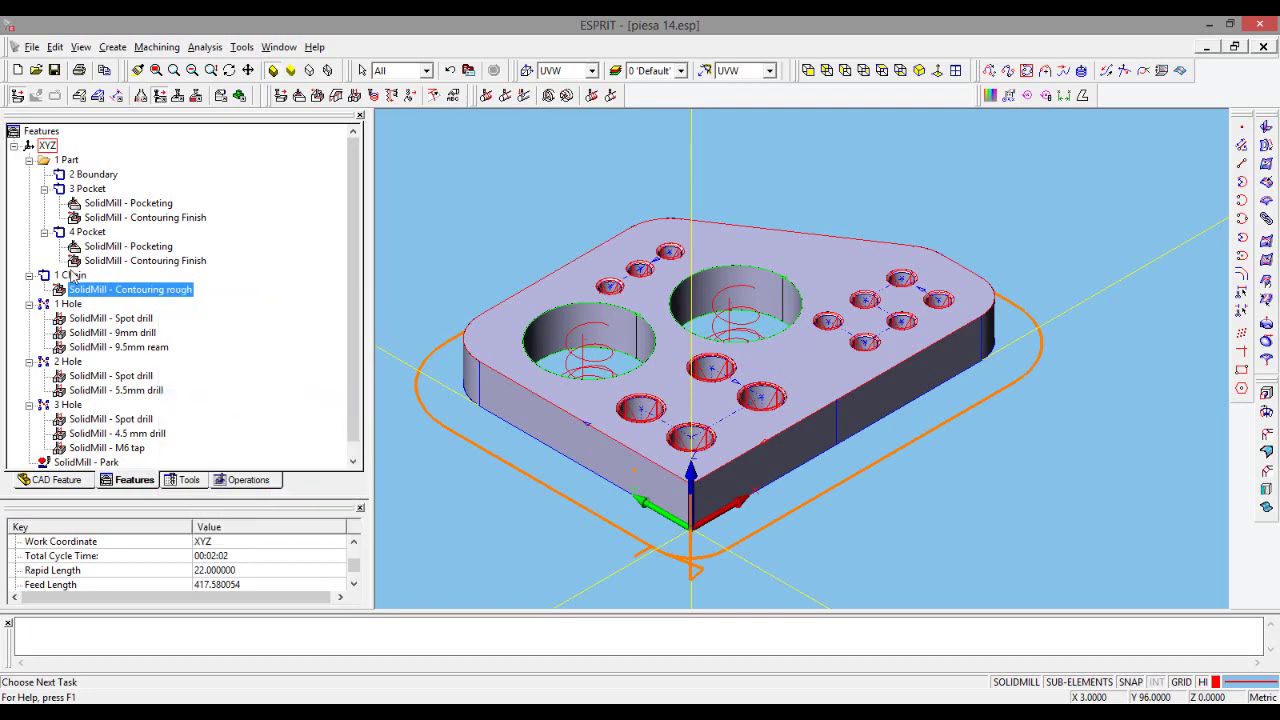
click(72, 279)
right_click(75, 280)
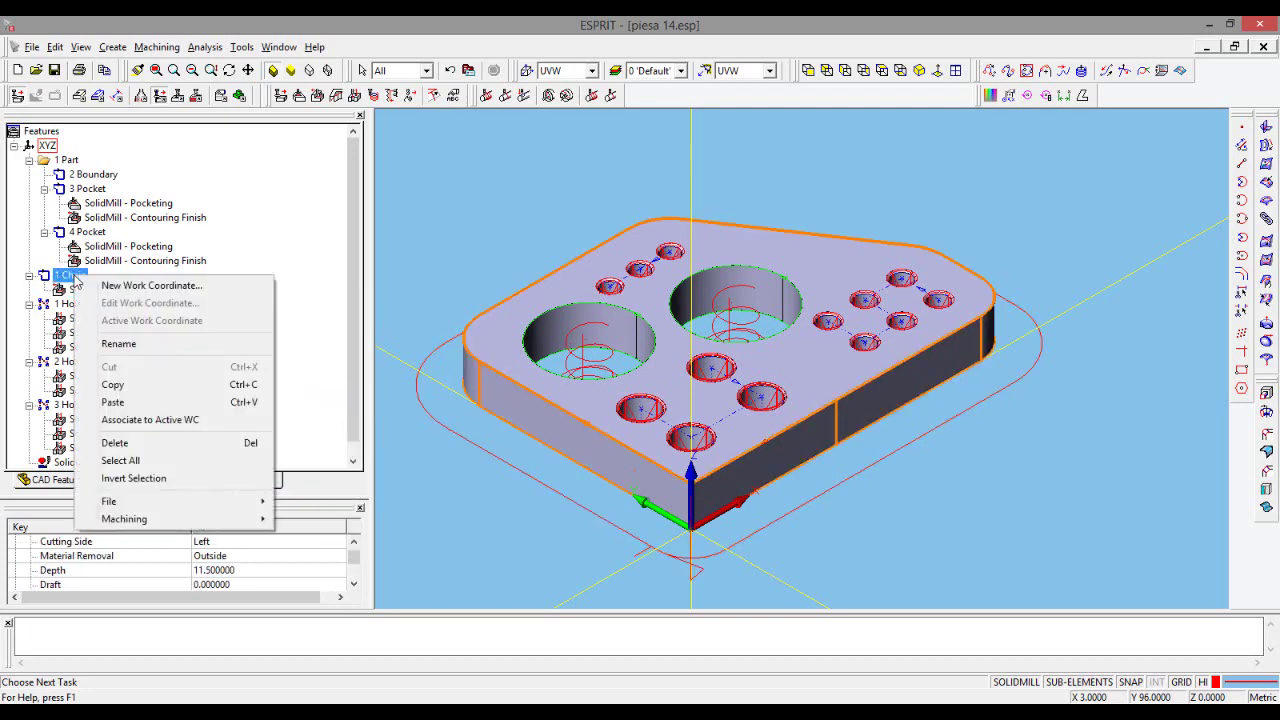
click(138, 402)
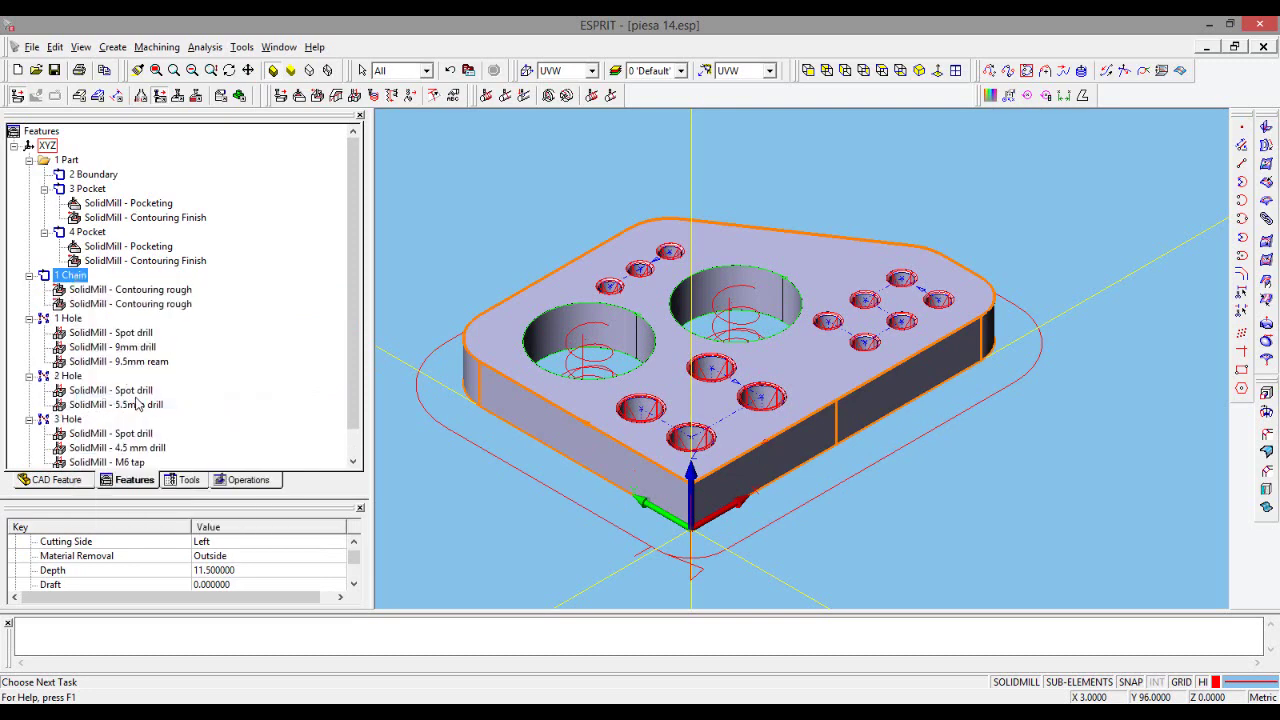
- Open the duplicate and rename it to 'Contouring finish'
click(168, 304)
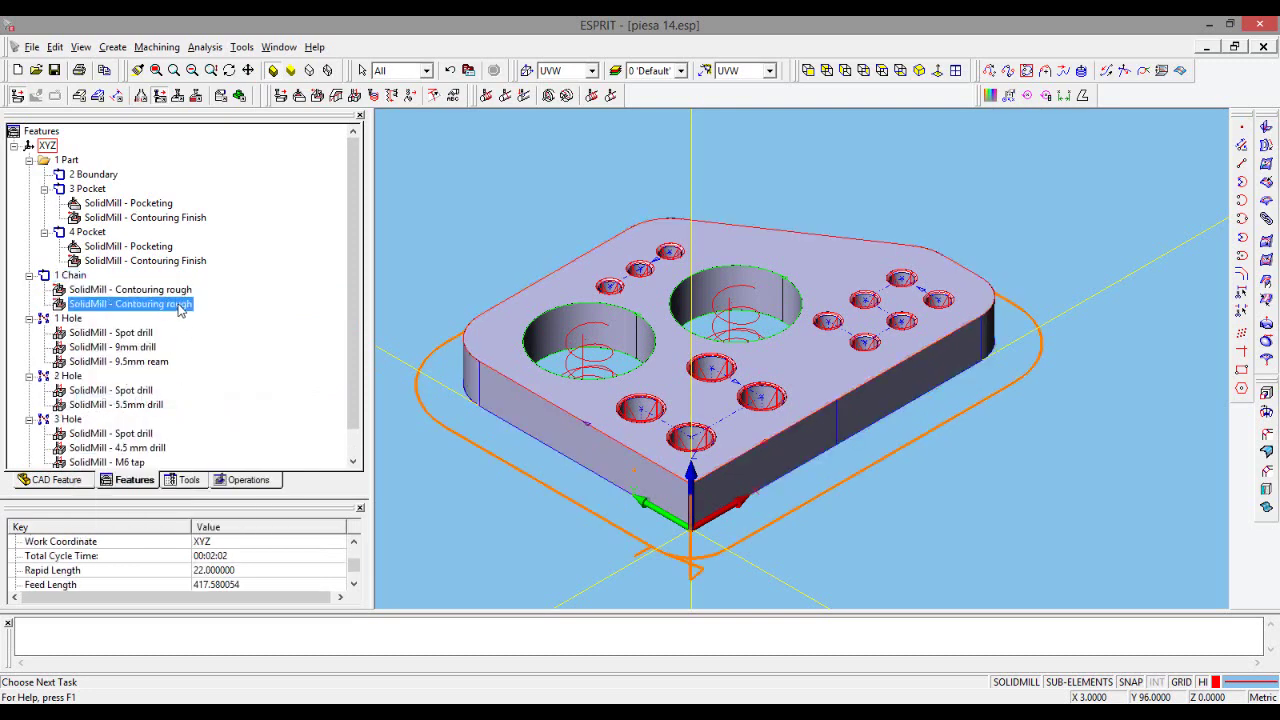
double_click(180, 305)
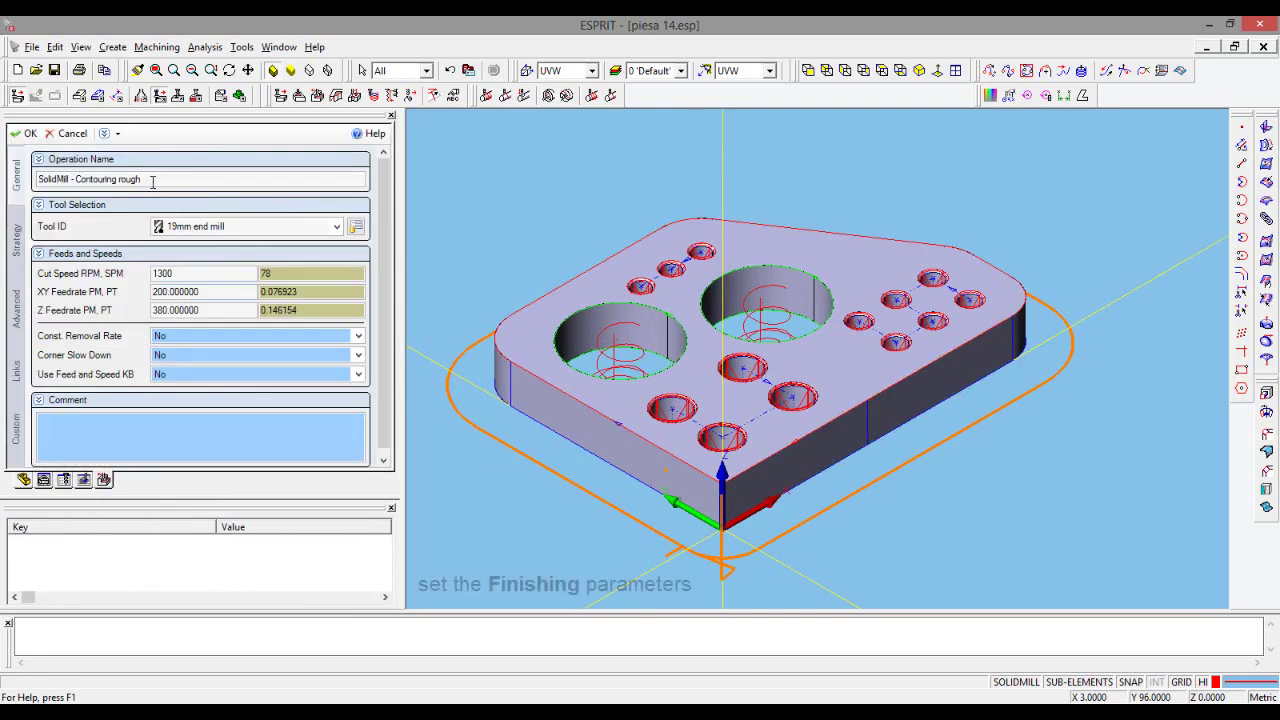
double_click(140, 179)
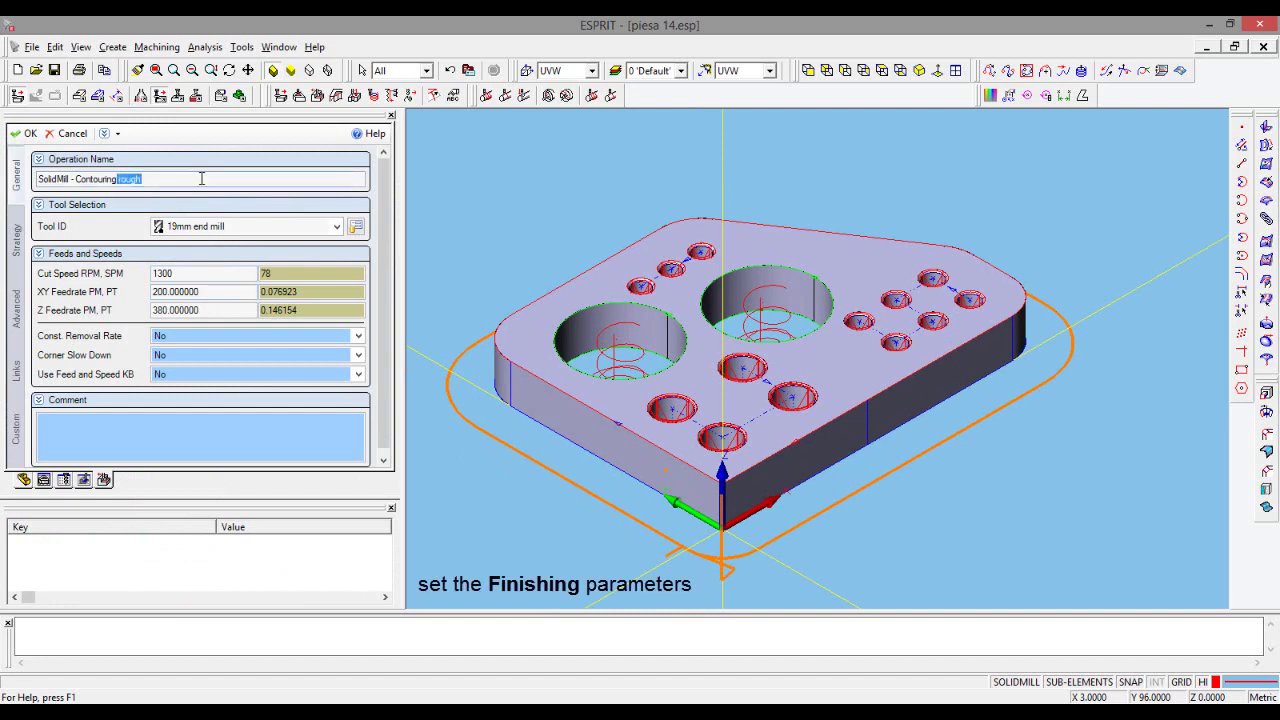
key(BackSpace)
text(finis)
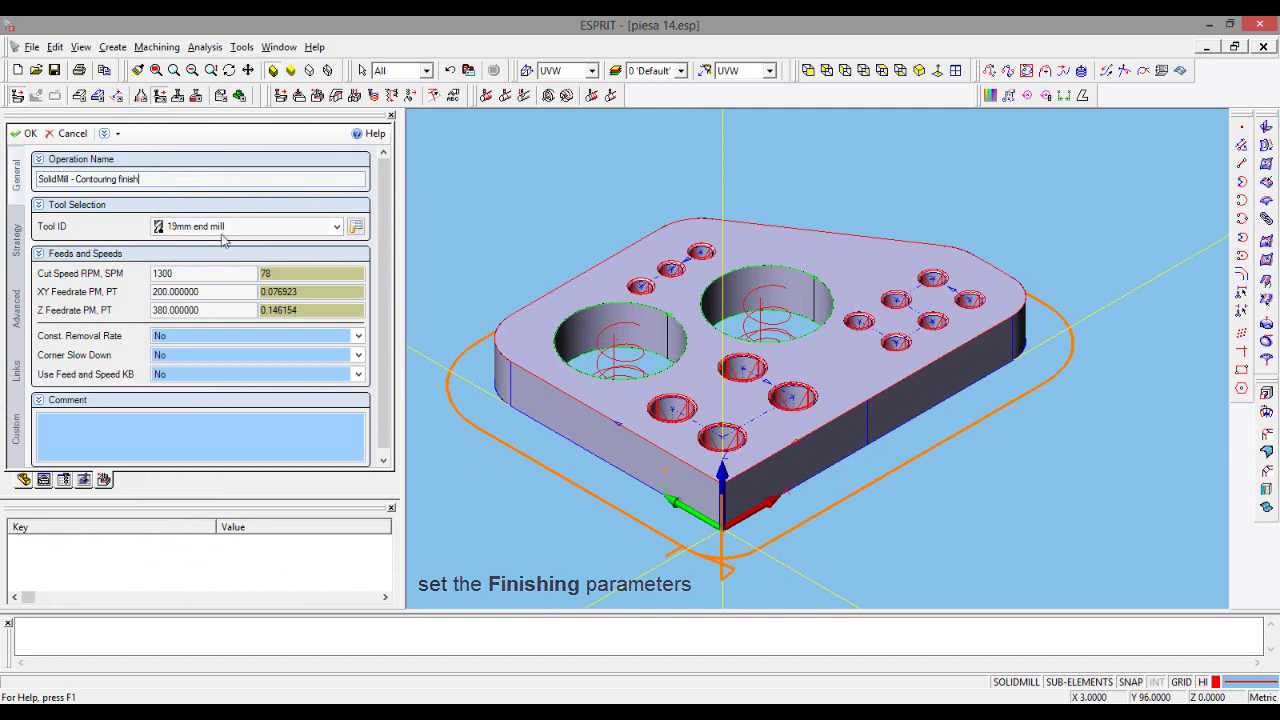
- Set the finish cut speed to 2000 RPM with XY feed 300 and Z feed 600
drag(195, 273, 131, 272)
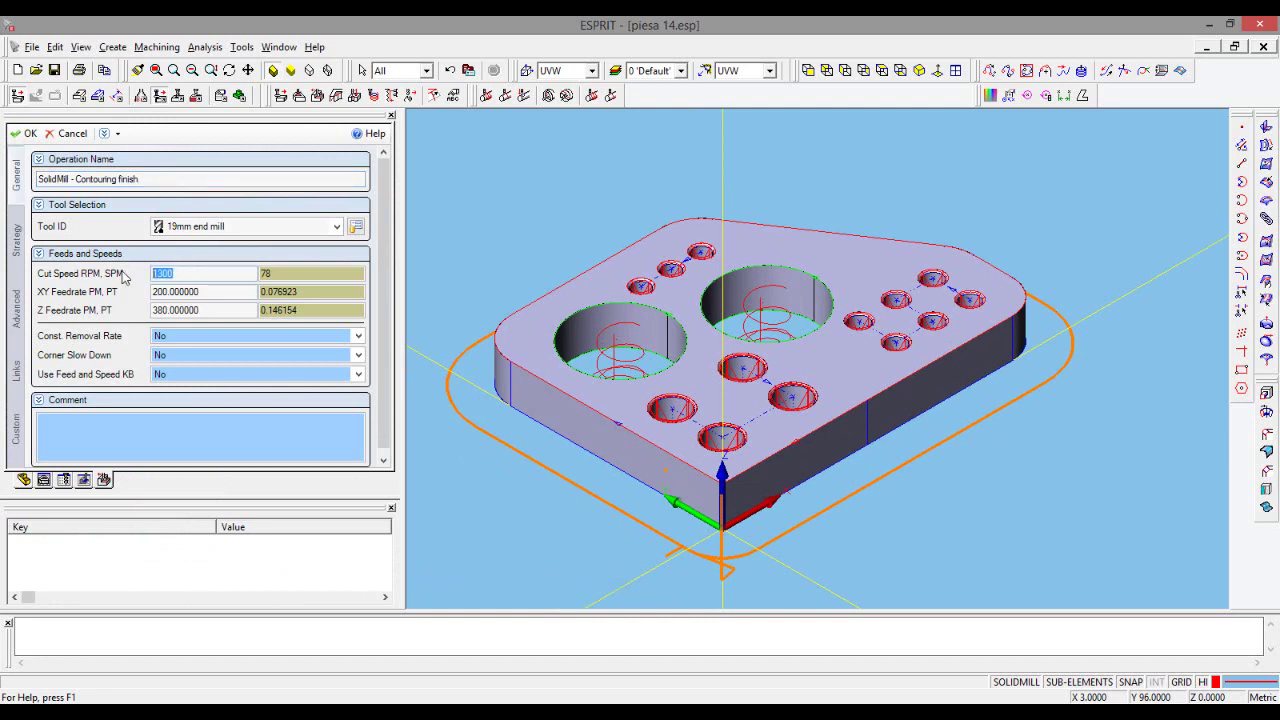
text(2000)
click(229, 293)
double_click(173, 288)
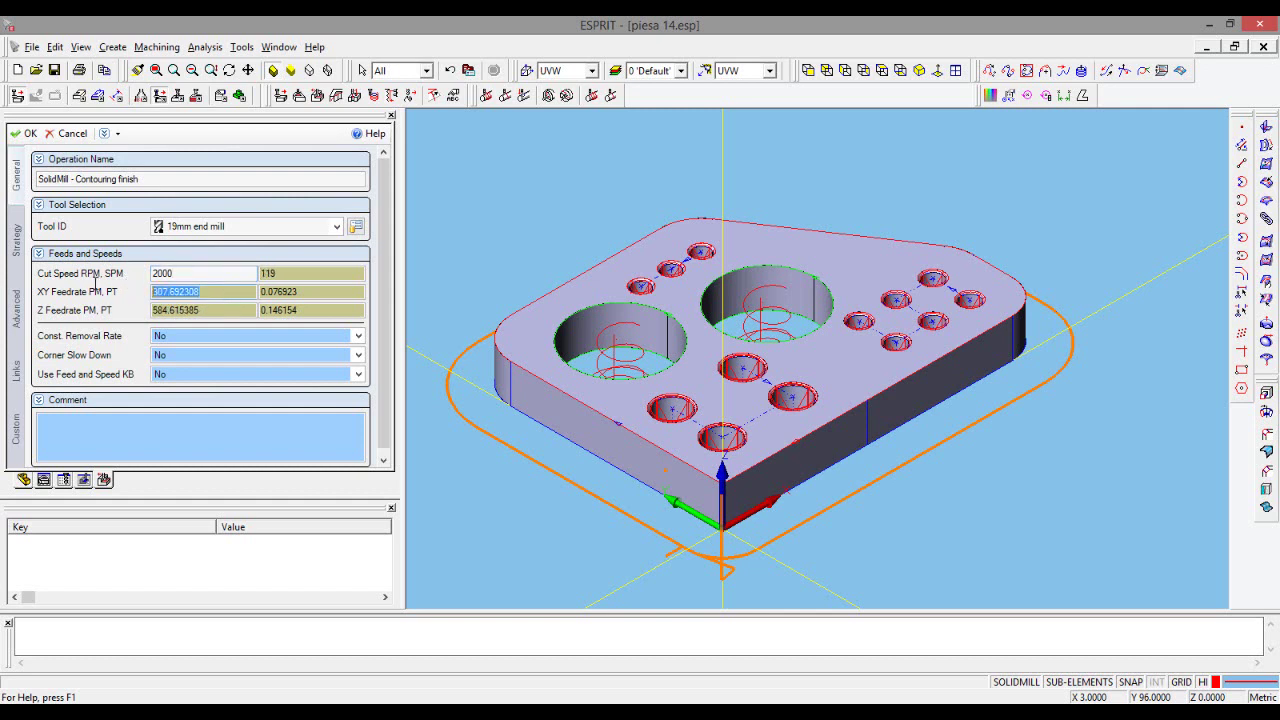
text(300)
click(222, 306)
double_click(188, 310)
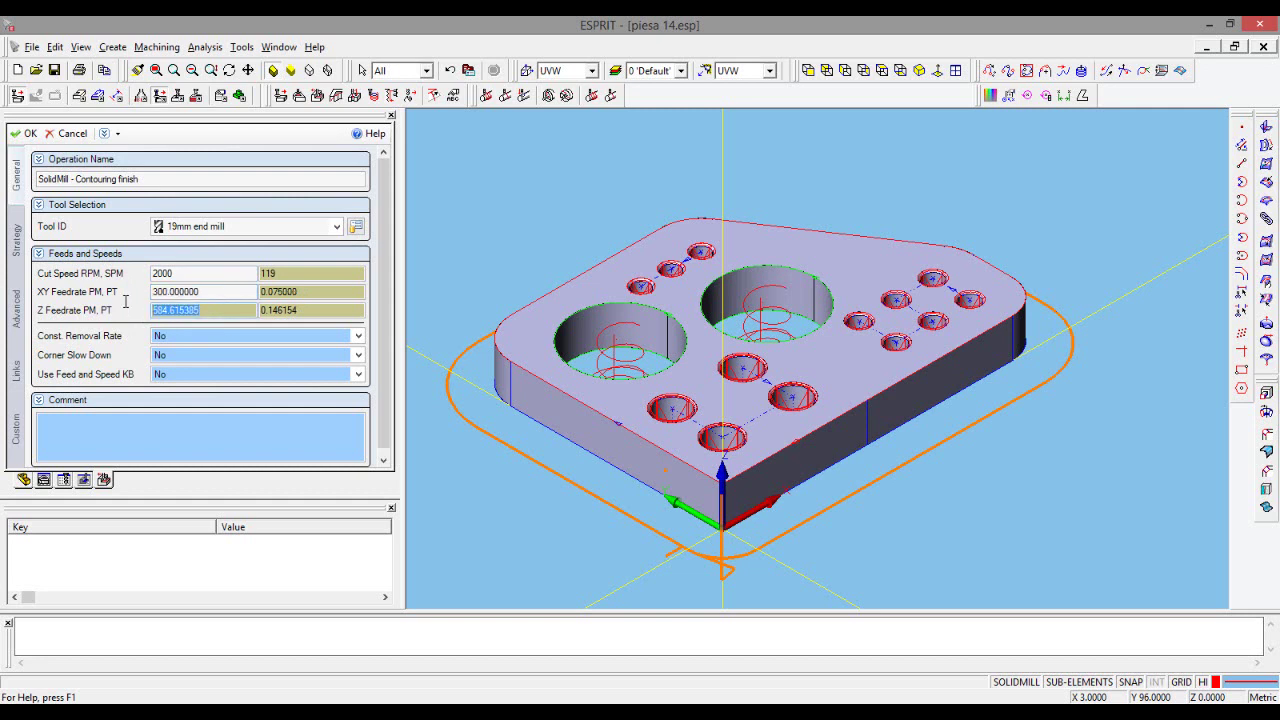
text(600)
- Set Stock Allowance Walls to 0, then review the Advanced and Links settings
click(15, 240)
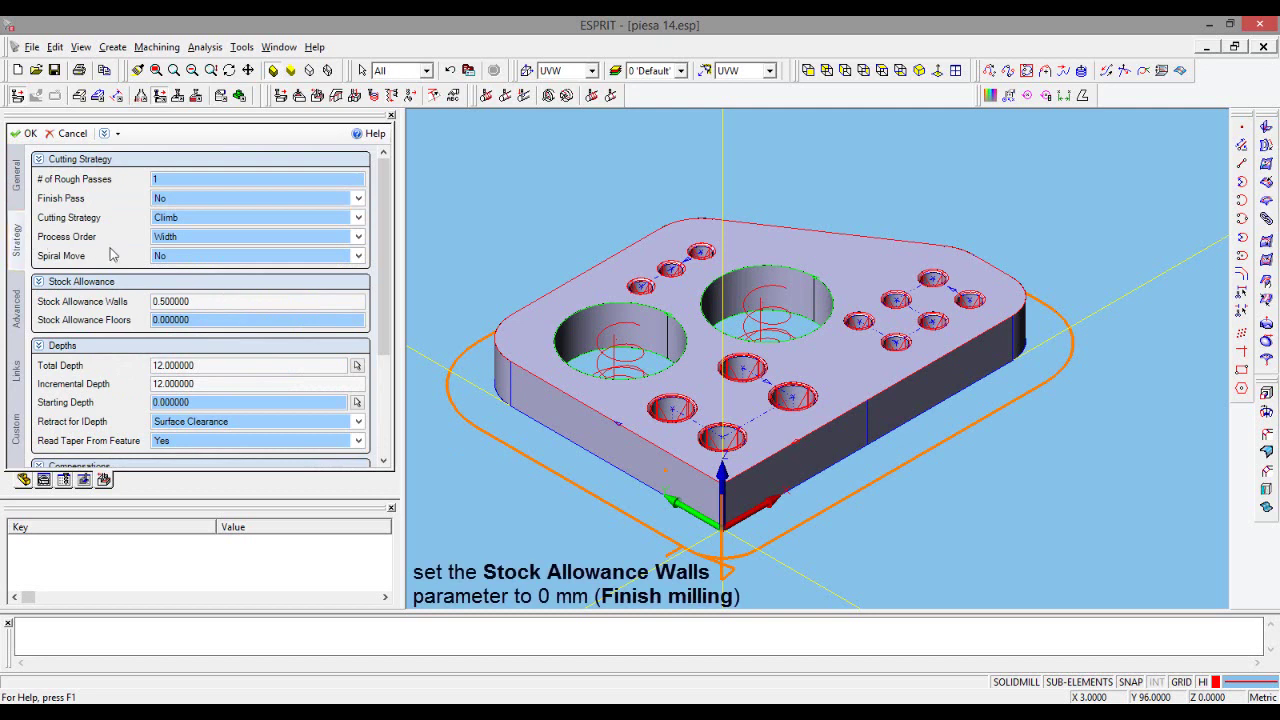
drag(212, 302, 174, 300)
text(0)
key(Return)
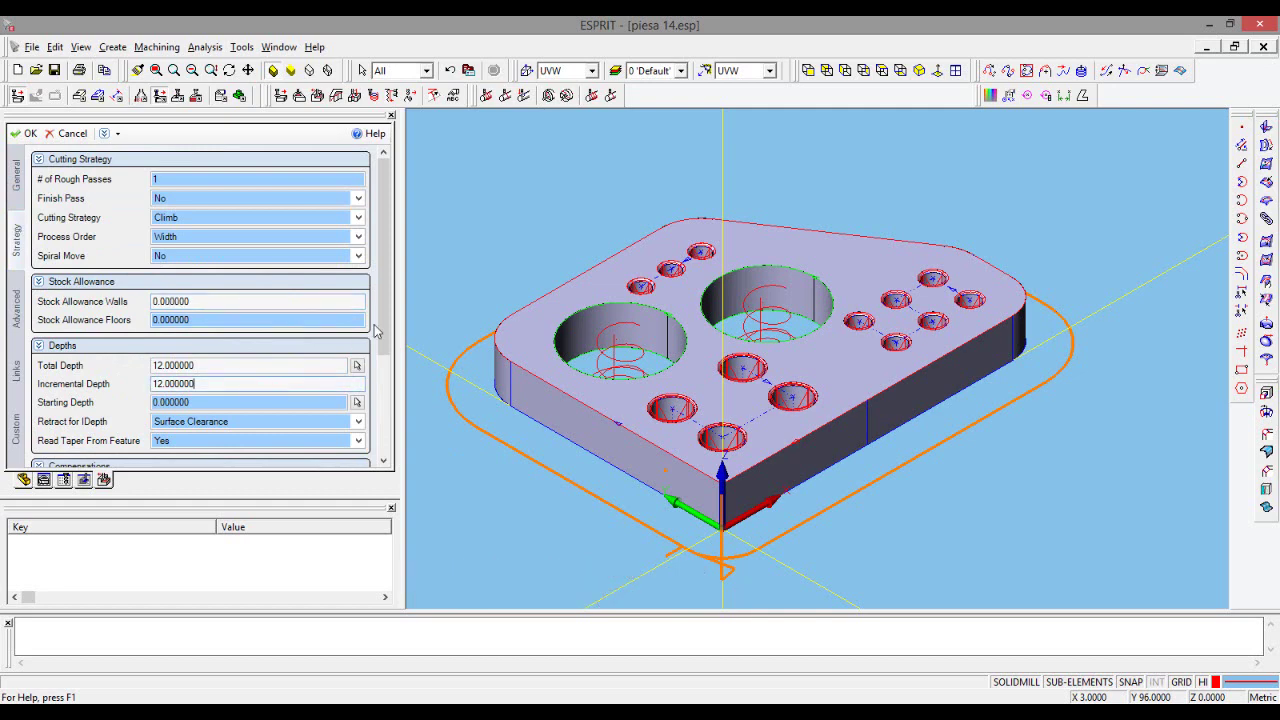
mouse_move(385, 350)
mouse_down()
mouse_move(380, 456)
mouse_move(375, 315)
mouse_up()
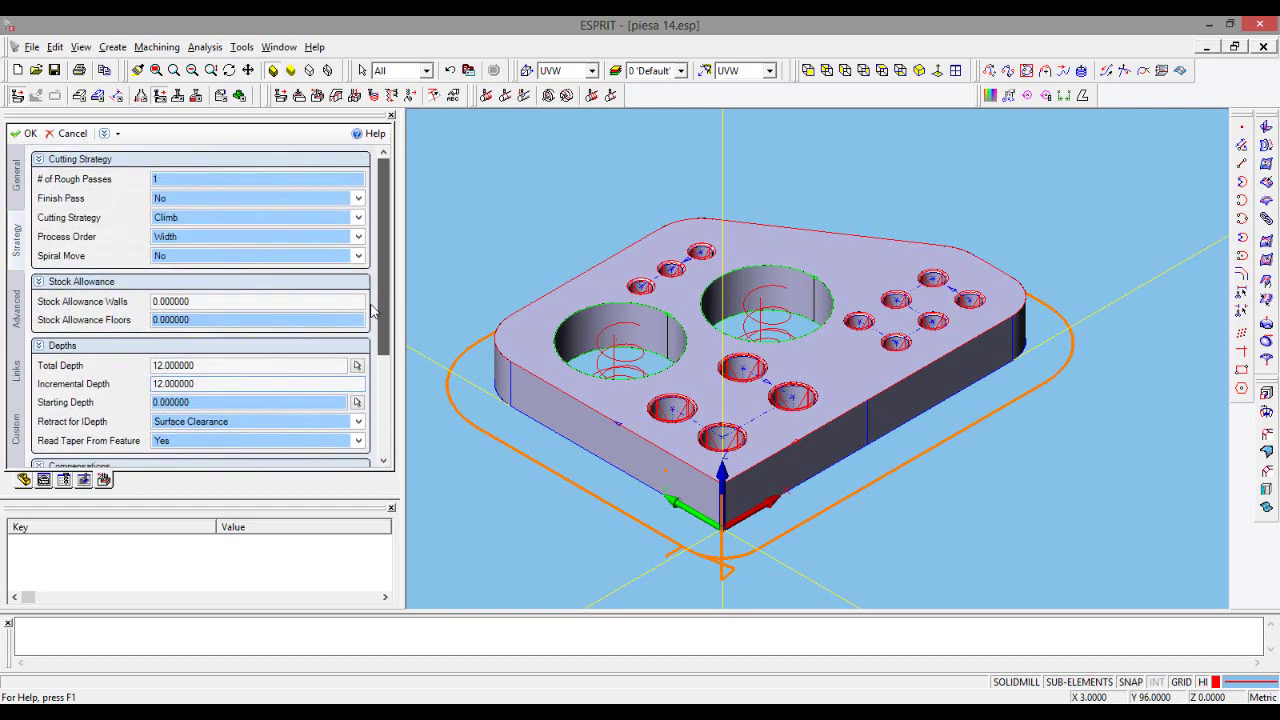
click(15, 310)
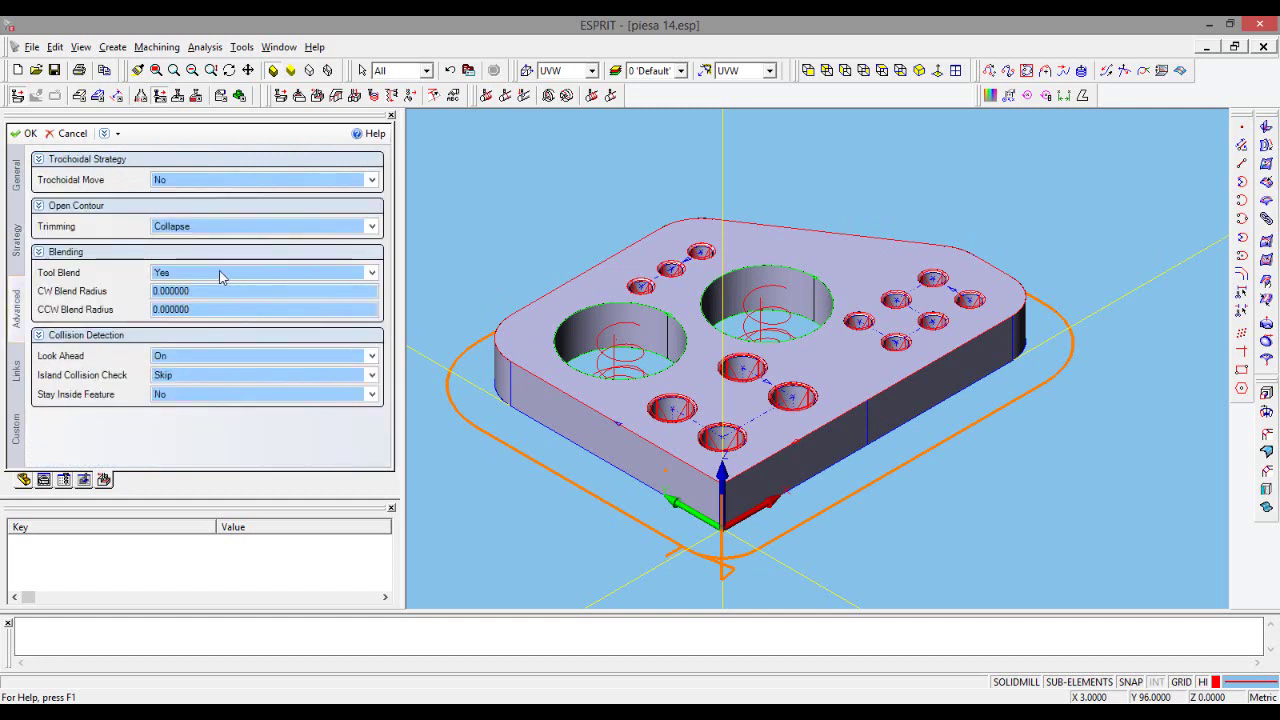
click(12, 373)
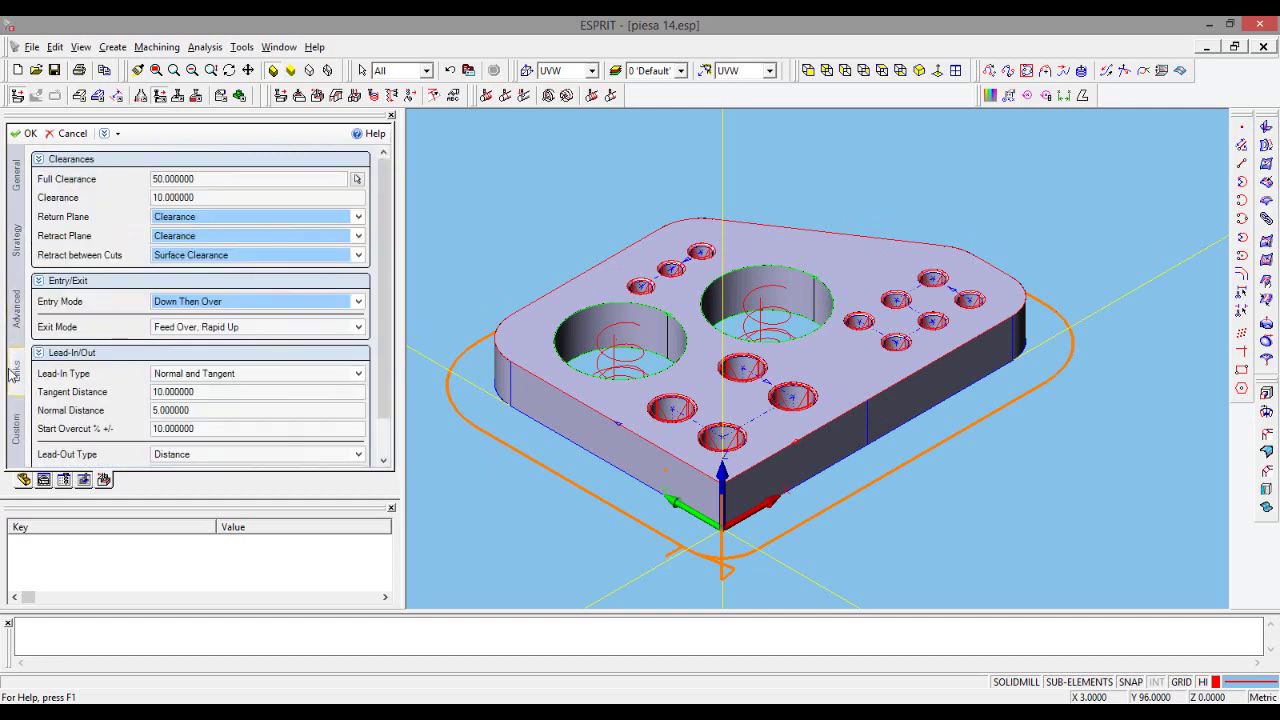
drag(381, 332, 378, 395)
scroll(200, 260, up, 2)
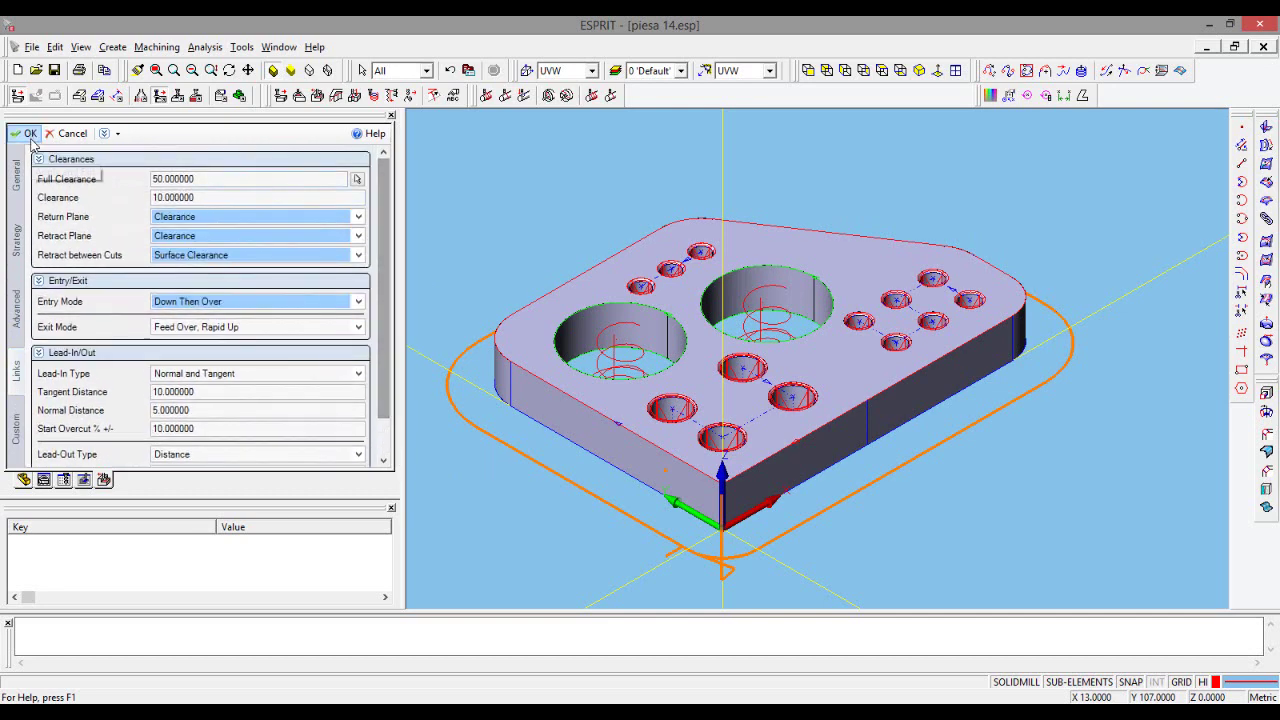
click(29, 134)
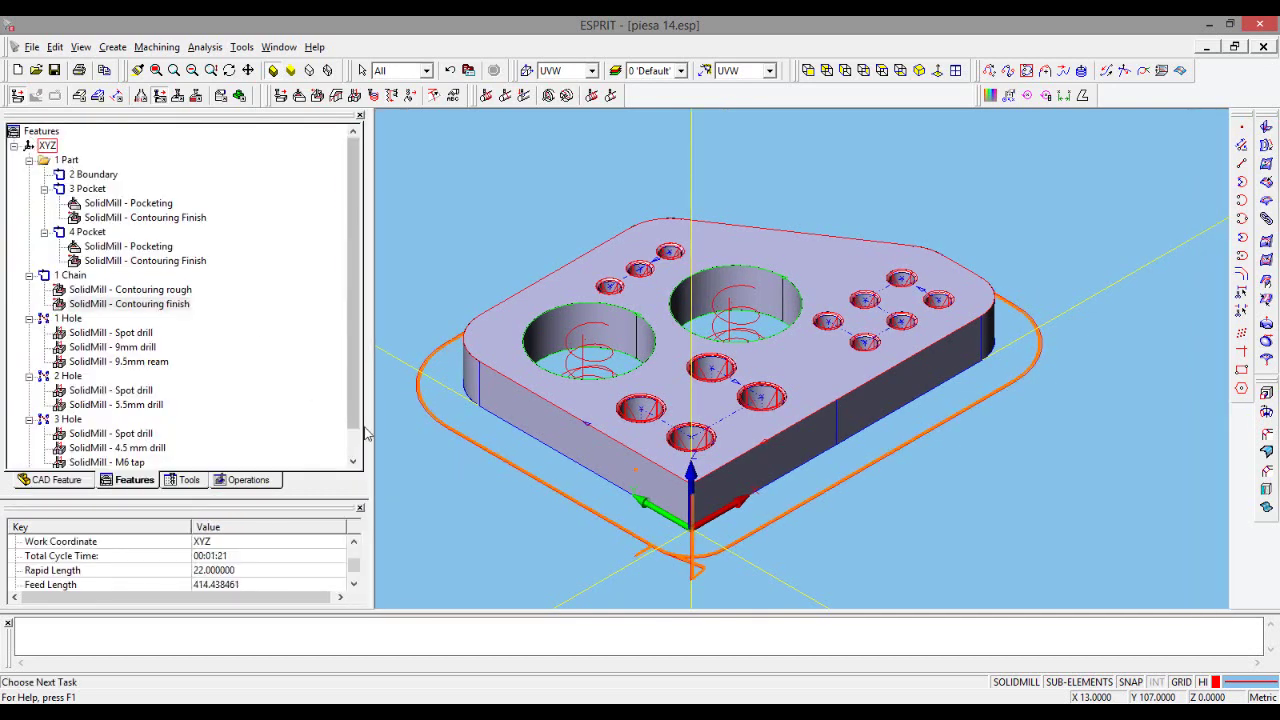
scroll(640, 540, up, 2)
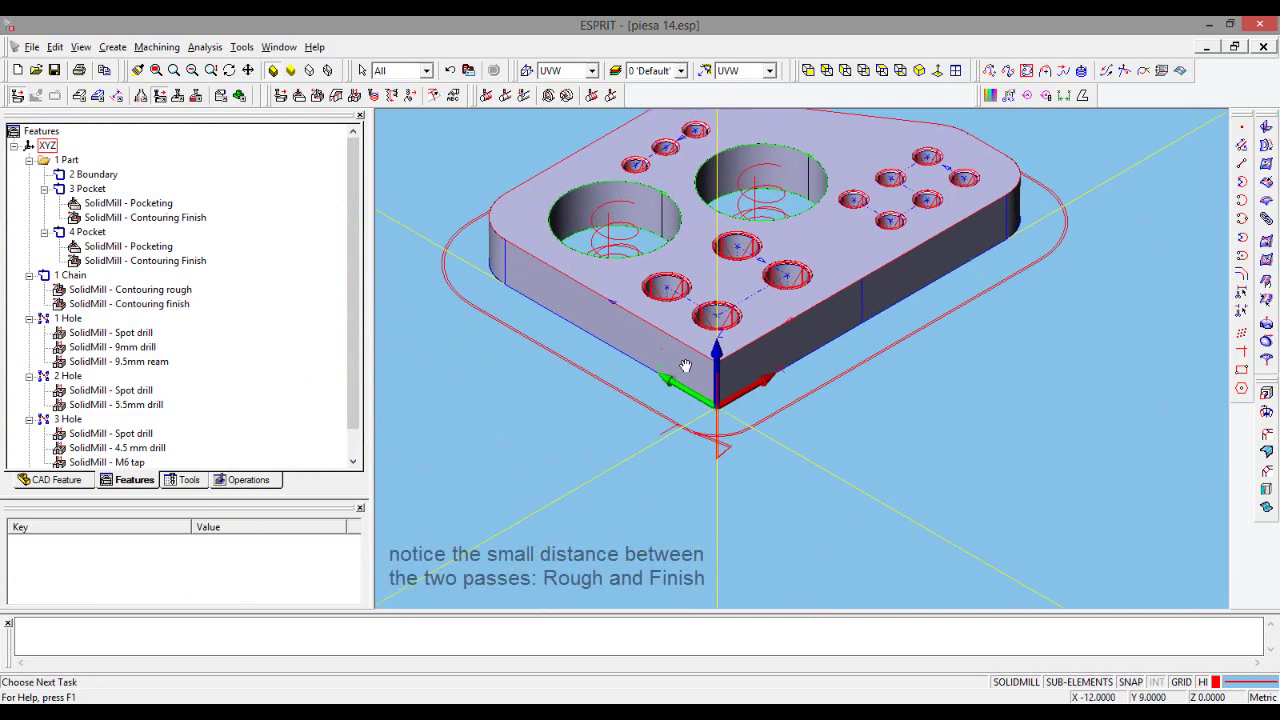
scroll(708, 360, up, 2)
scroll(730, 357, up, 2)
scroll(760, 370, up, 2)
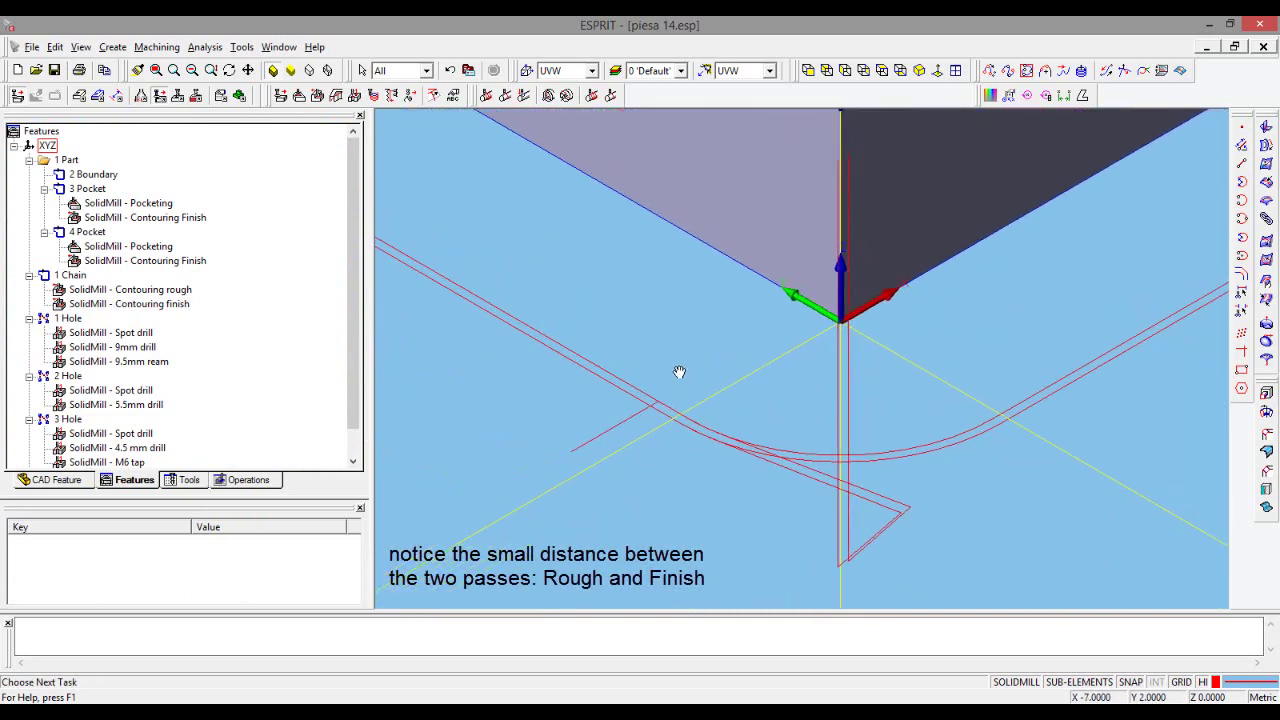
scroll(757, 371, up, 2)
click(179, 291)
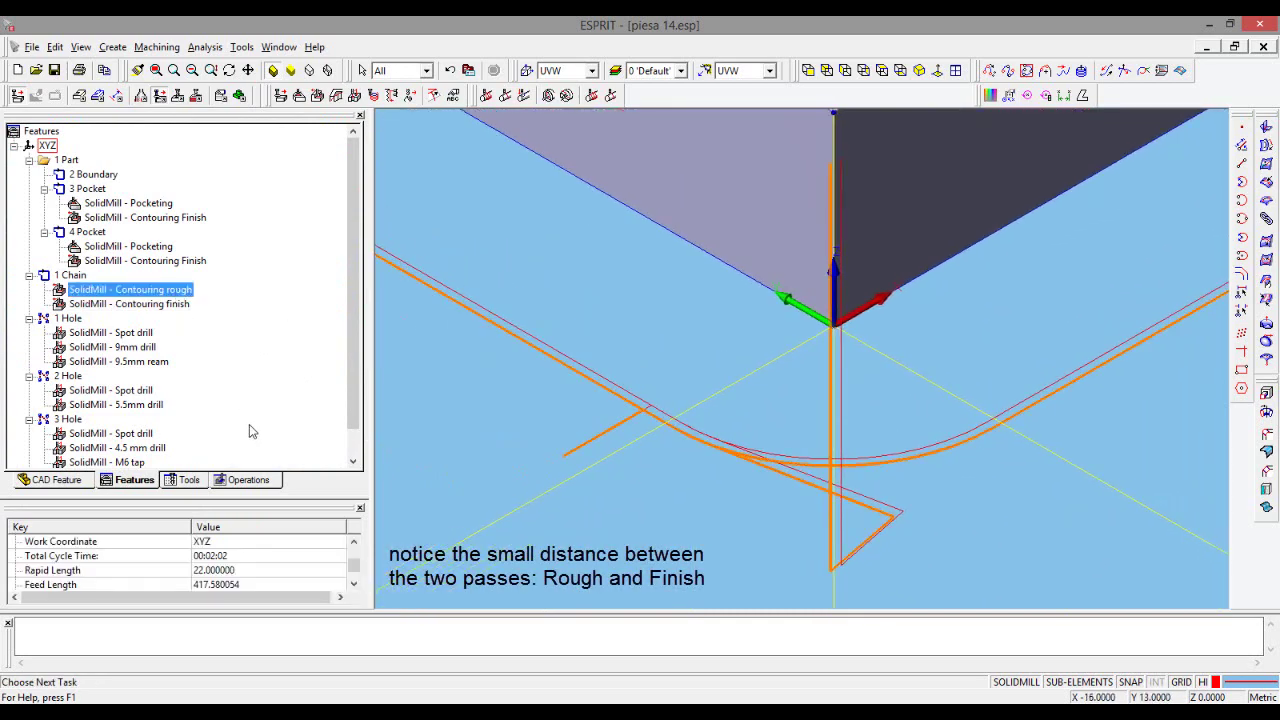
click(156, 305)
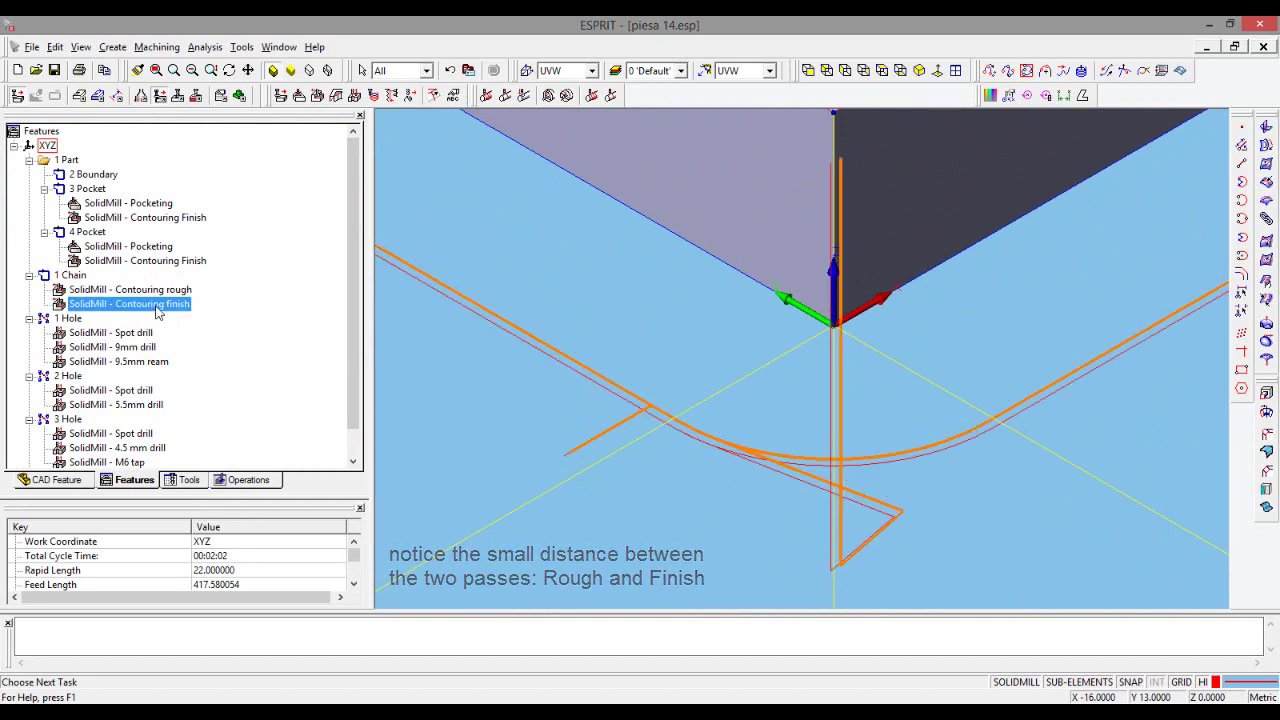
click(84, 277)
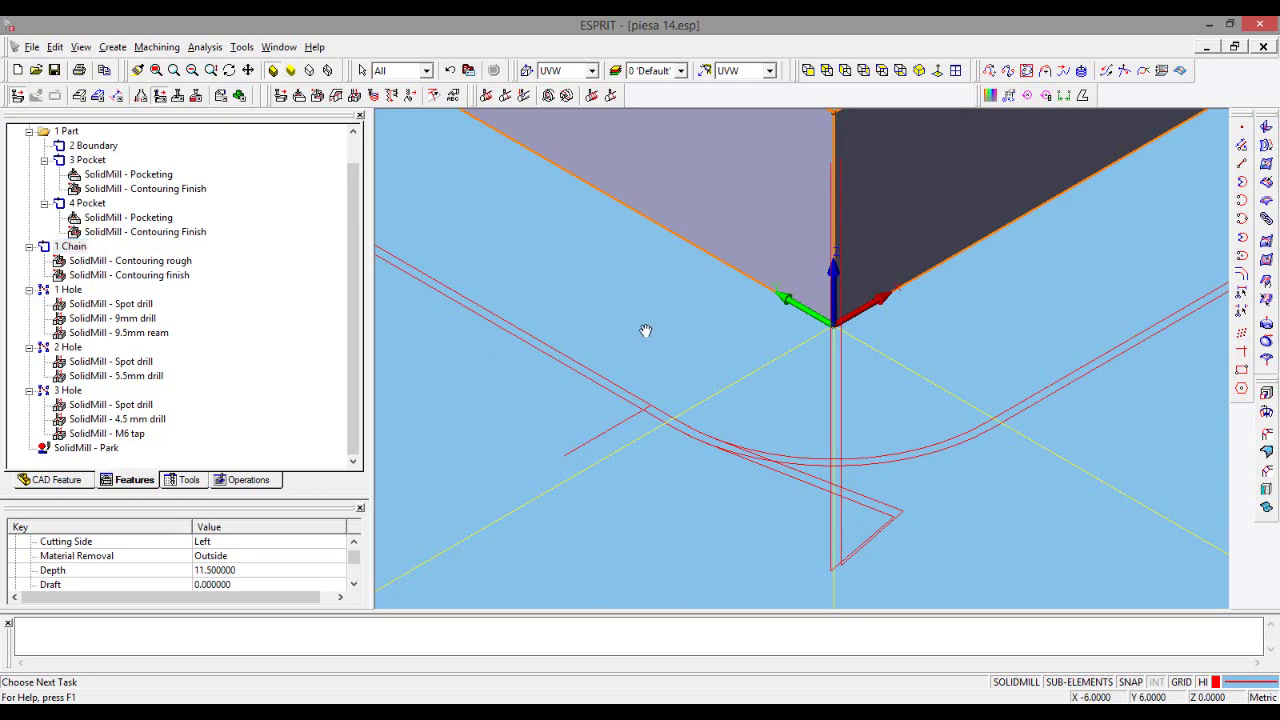
scroll(646, 331, down, 2)
scroll(643, 426, down, 3)
scroll(651, 386, down, 3)
scroll(691, 455, down, 1)
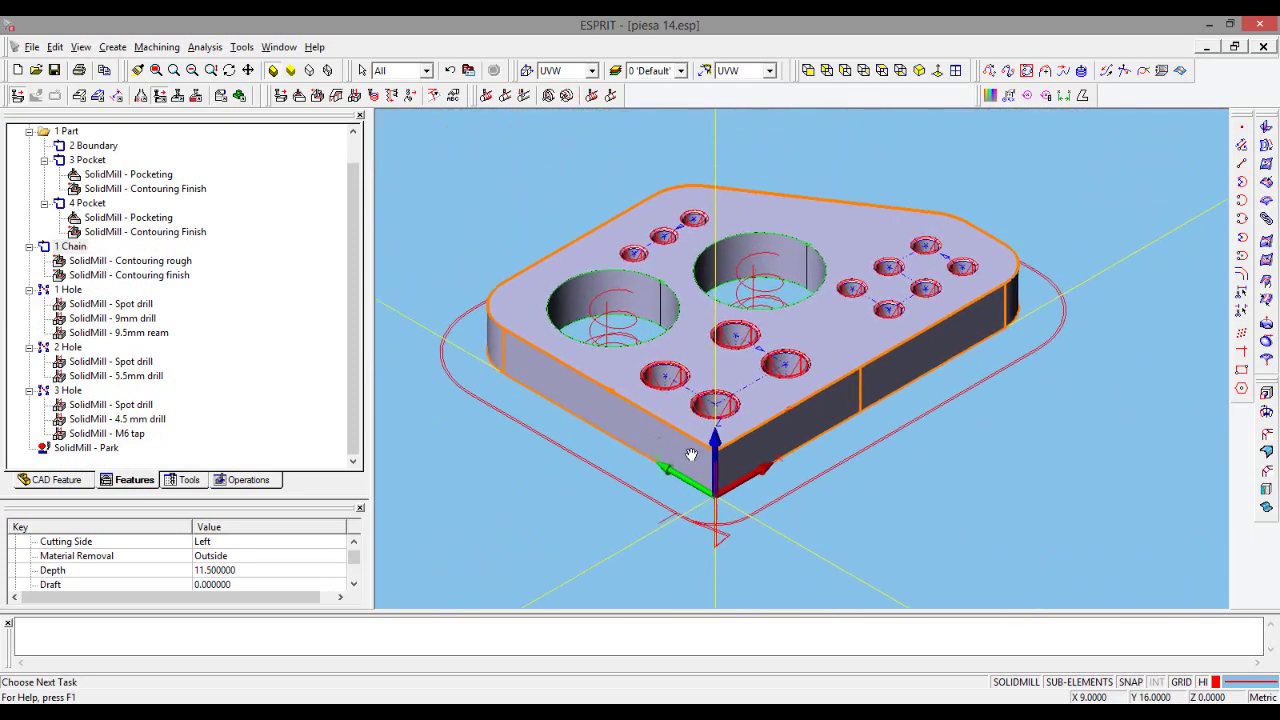
middle_drag(691, 455, 718, 462)
- Simulate the plate's machining from the start, then list the operations in cutting order
click(72, 246)
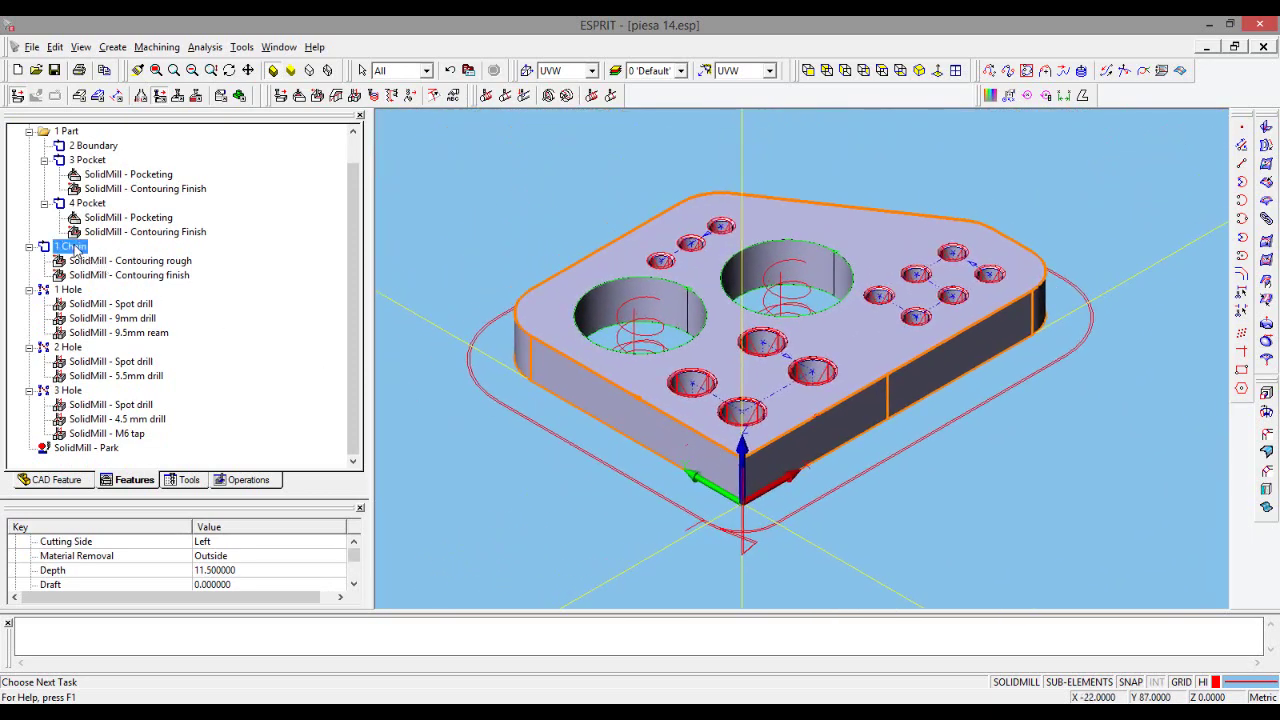
right_click(76, 249)
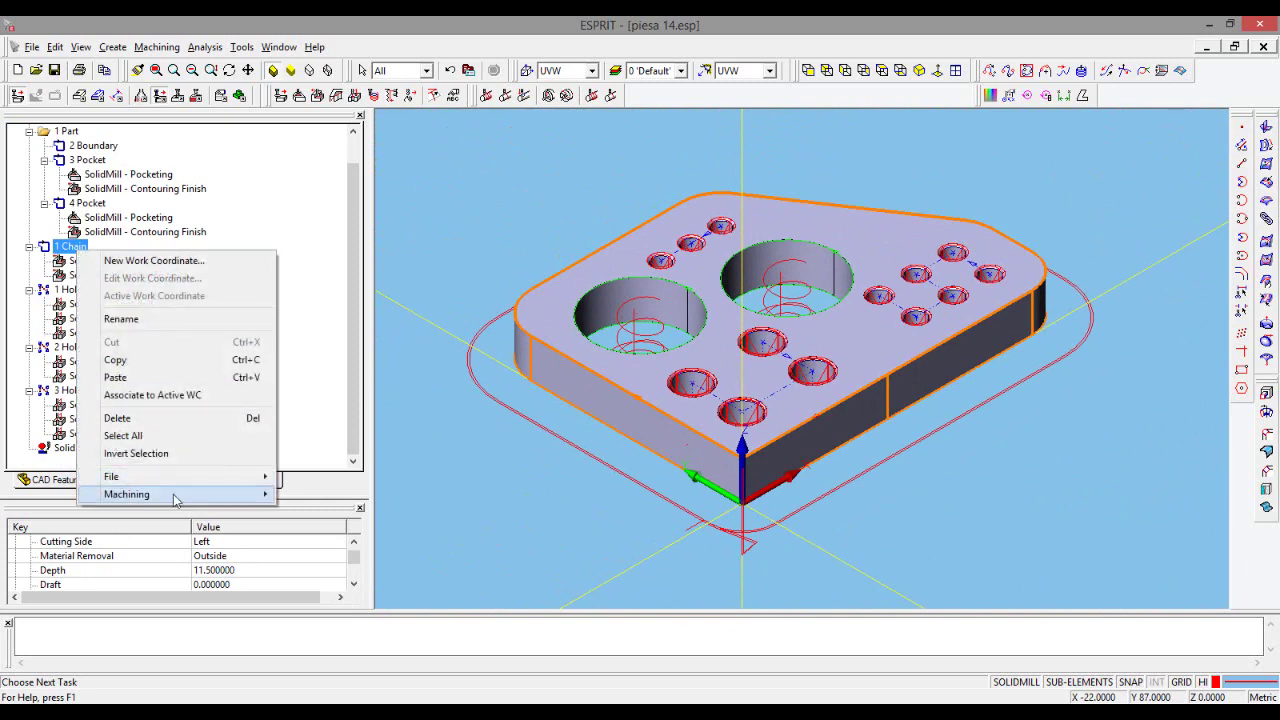
mouse_move(127, 494)
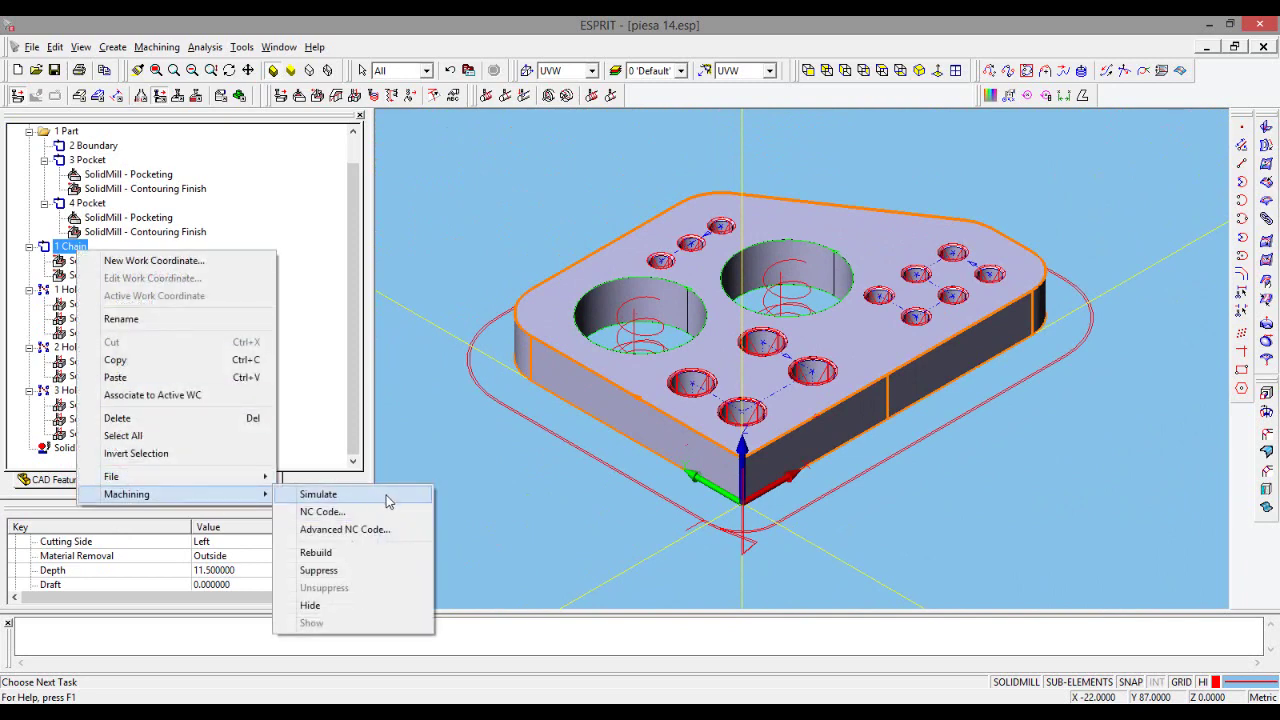
click(388, 501)
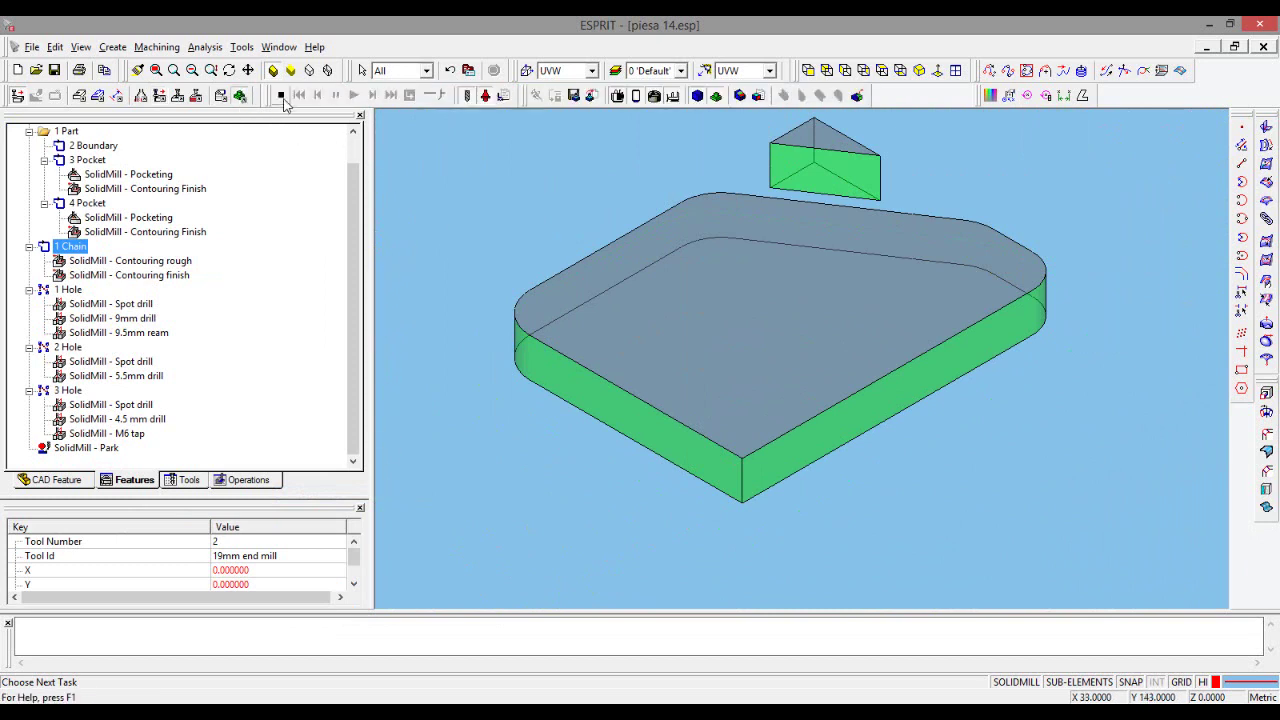
click(282, 97)
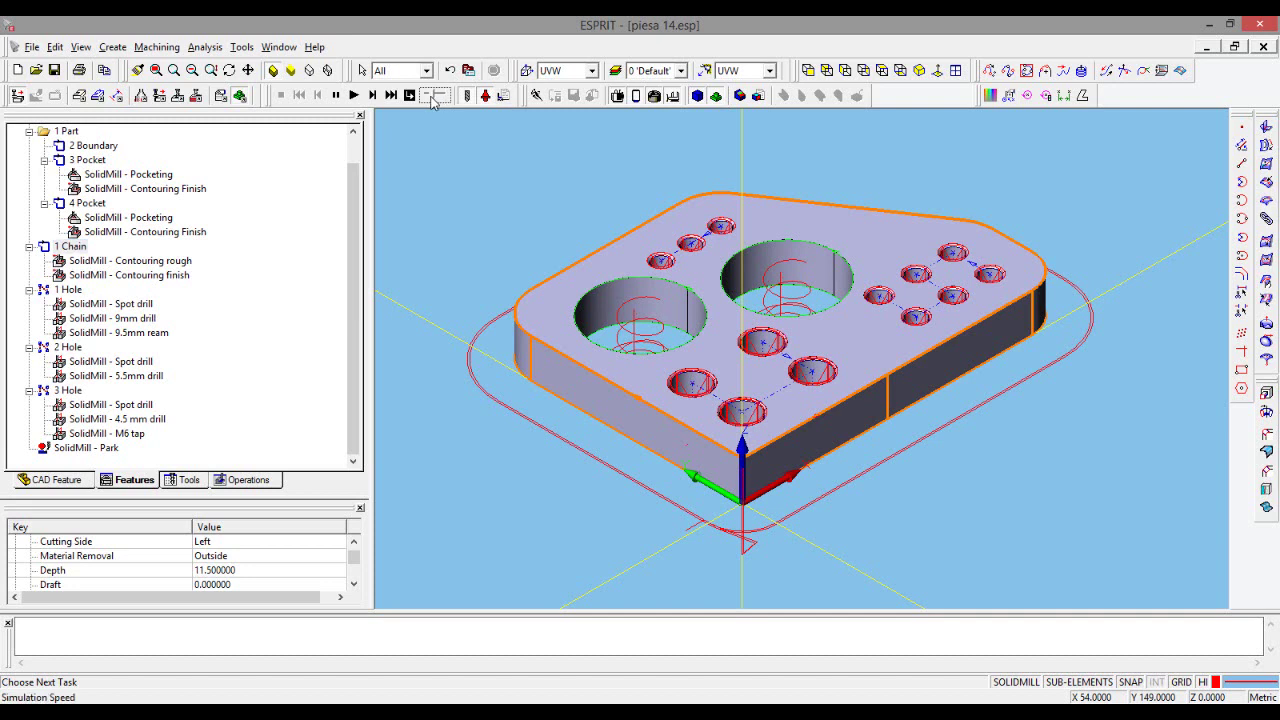
click(354, 95)
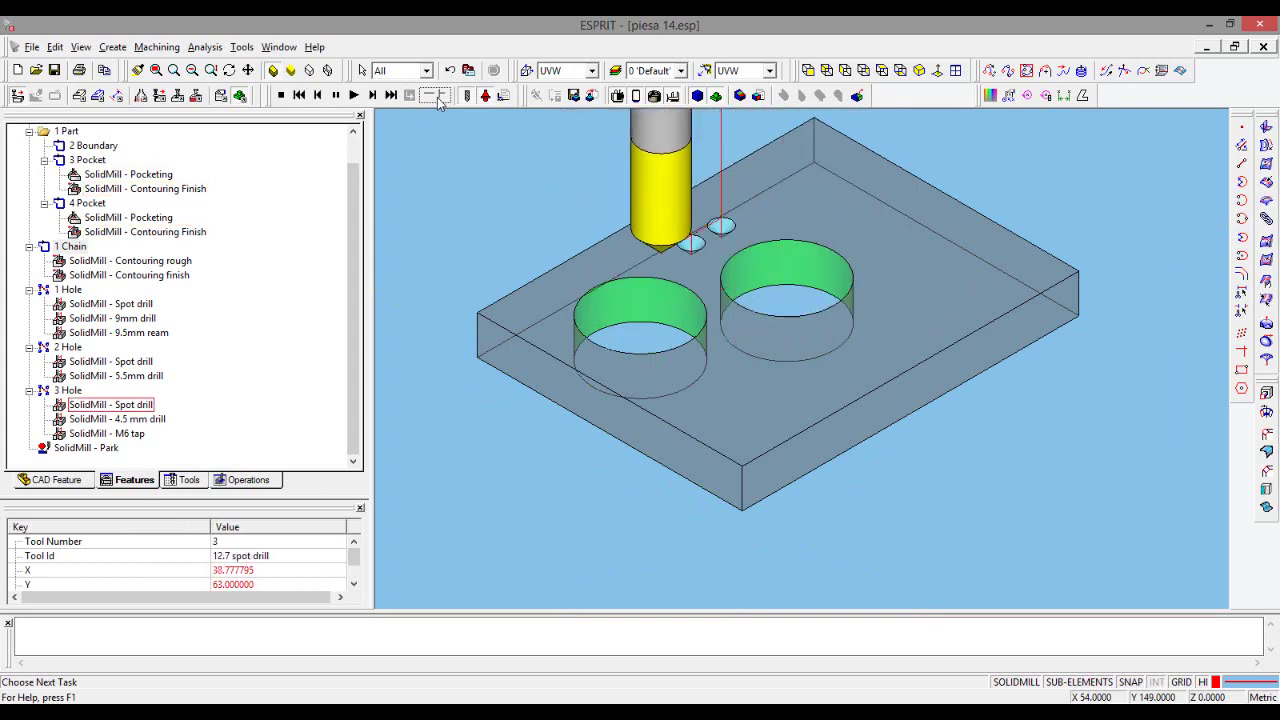
click(240, 480)
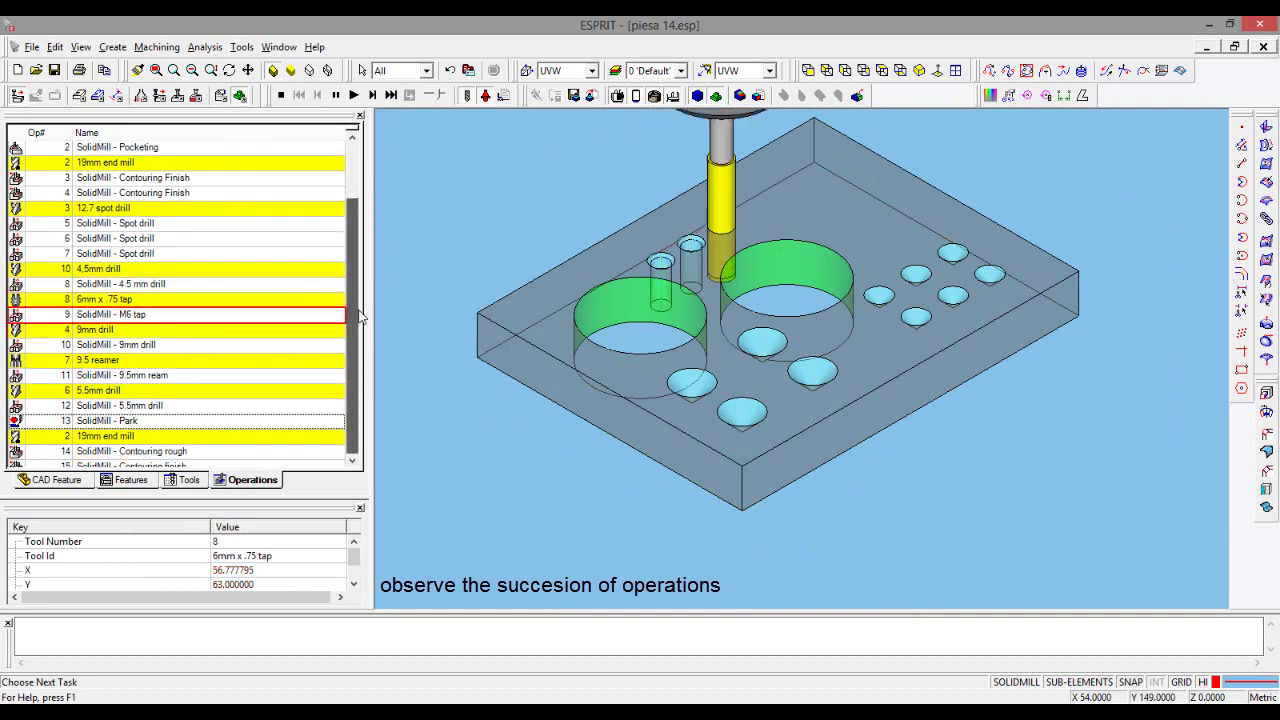
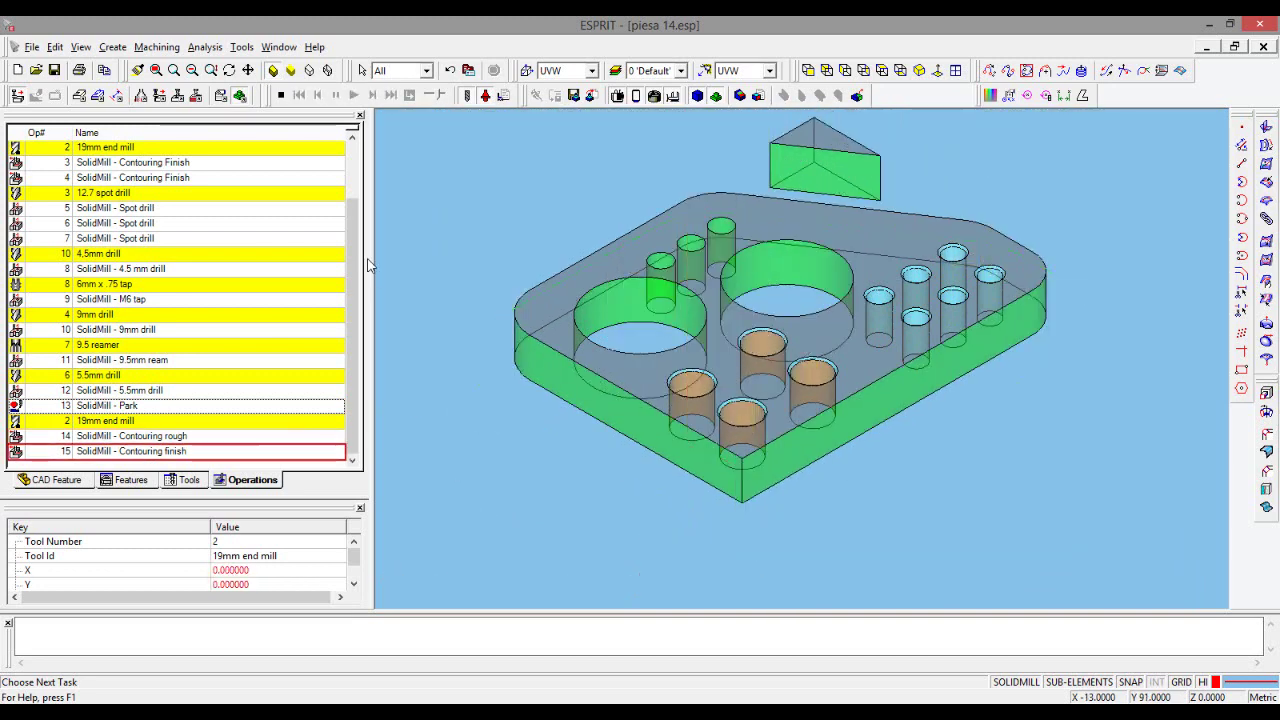
- Exit the simulation and show the Features tree with no part selected
click(281, 95)
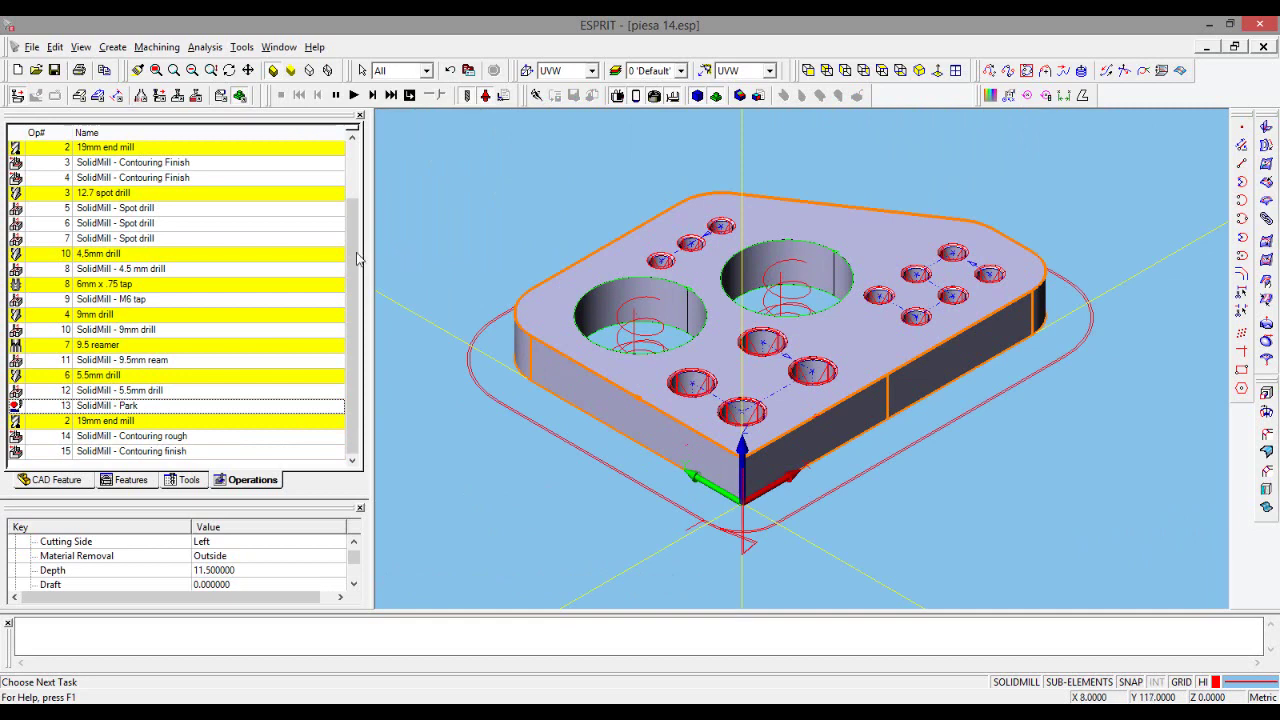
drag(357, 258, 286, 191)
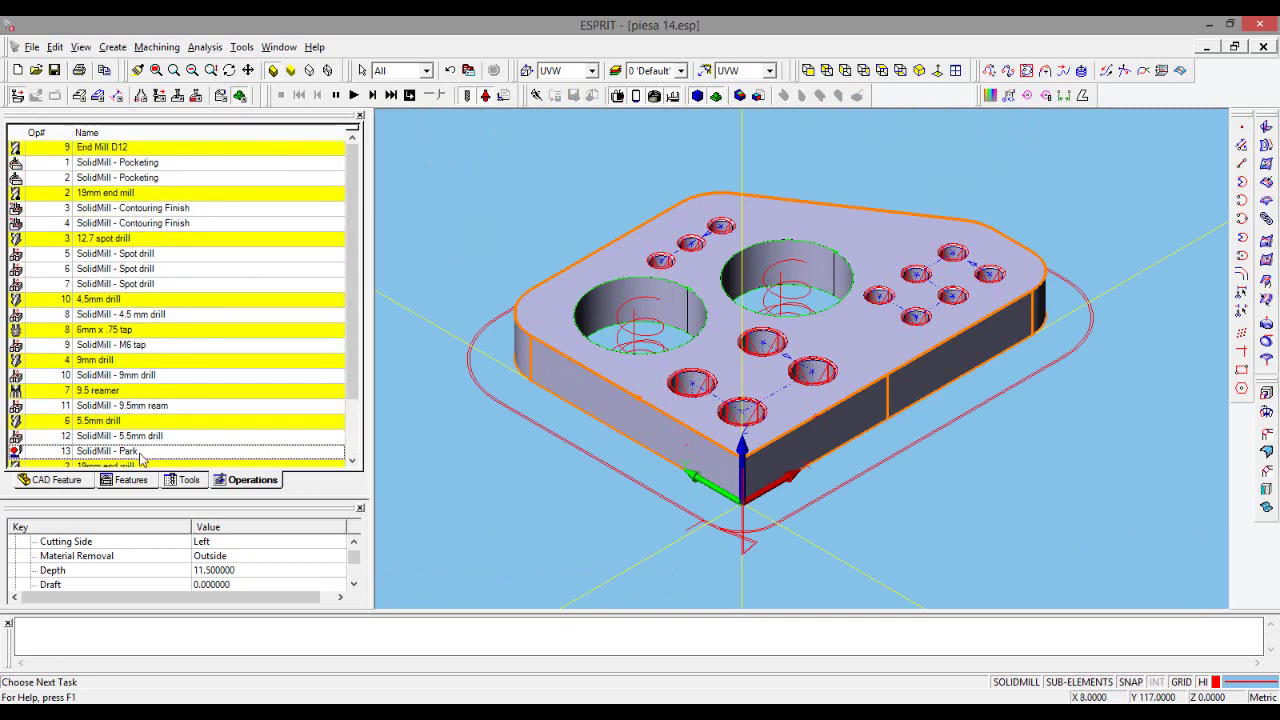
click(133, 480)
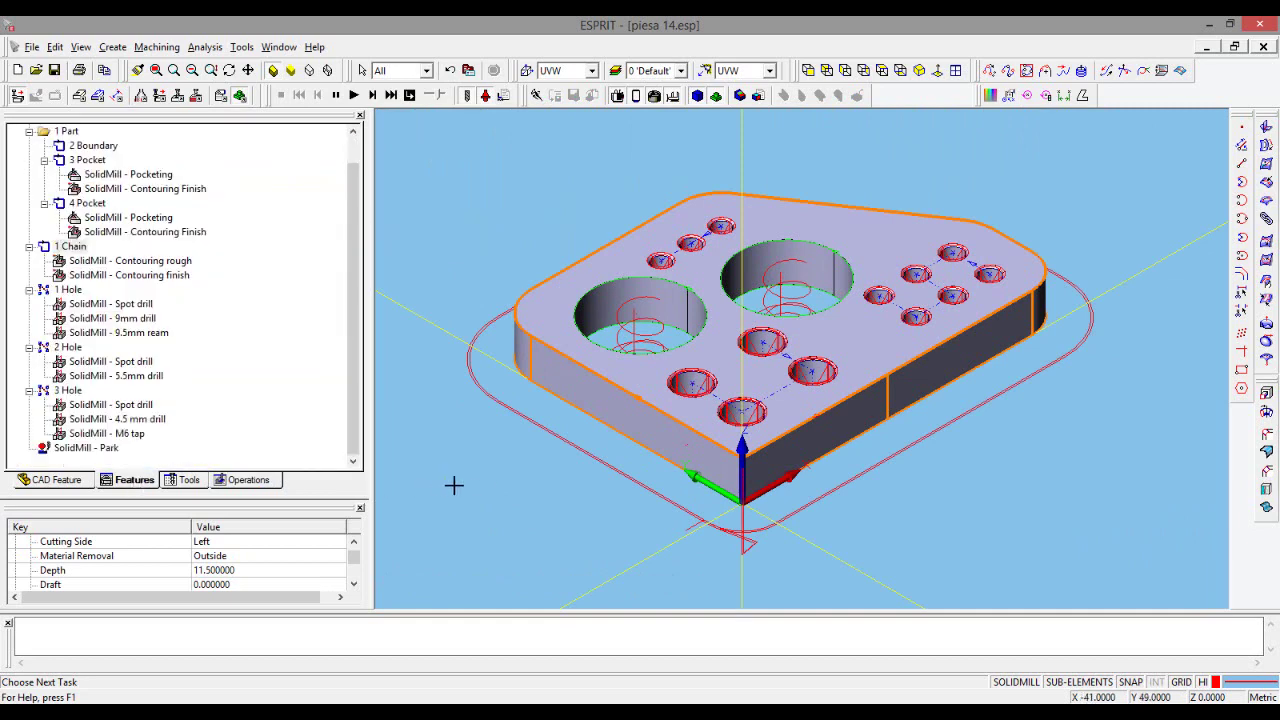
click(470, 482)
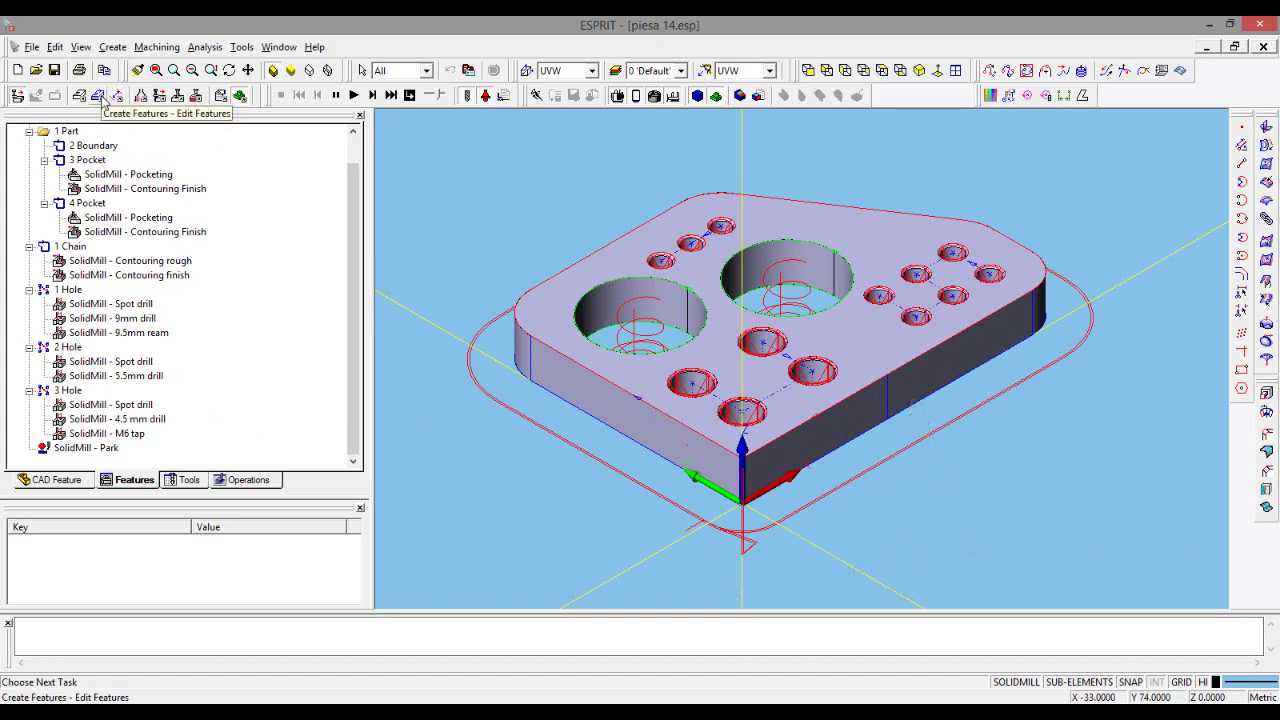
- Reopen 1 Chain with Manual Chain and move its start back to the front-right edge
click(98, 97)
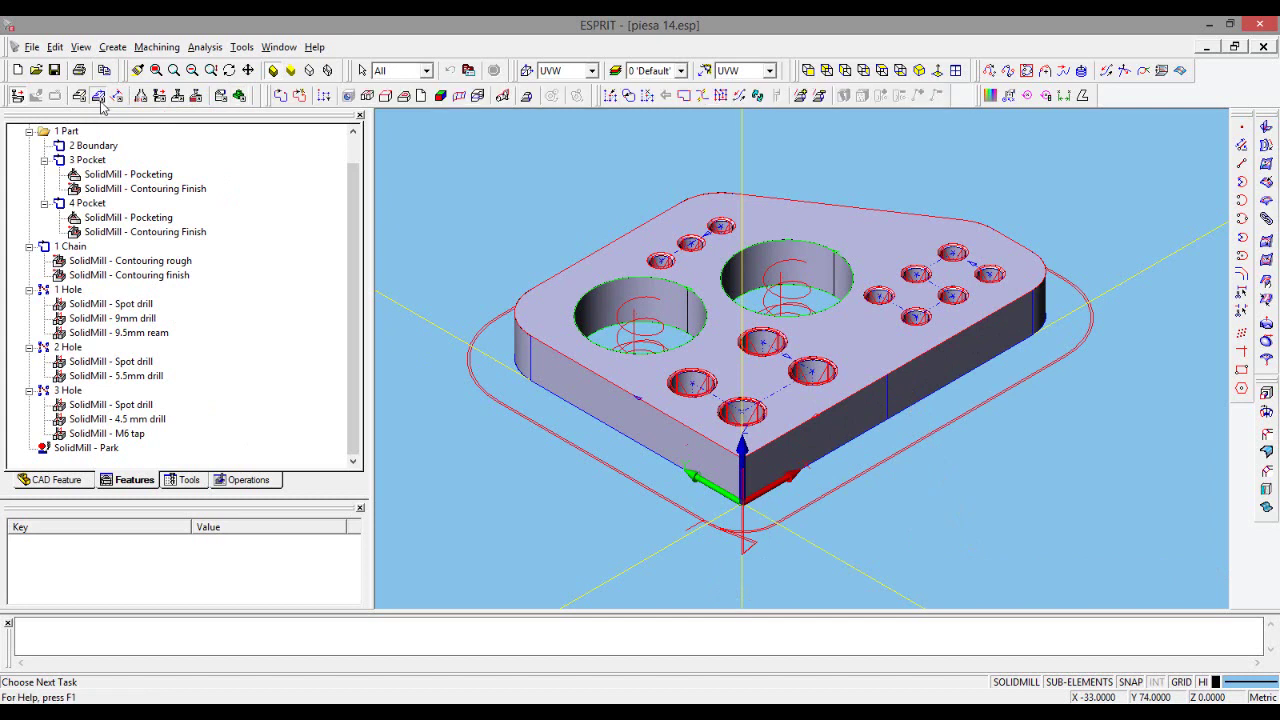
click(283, 97)
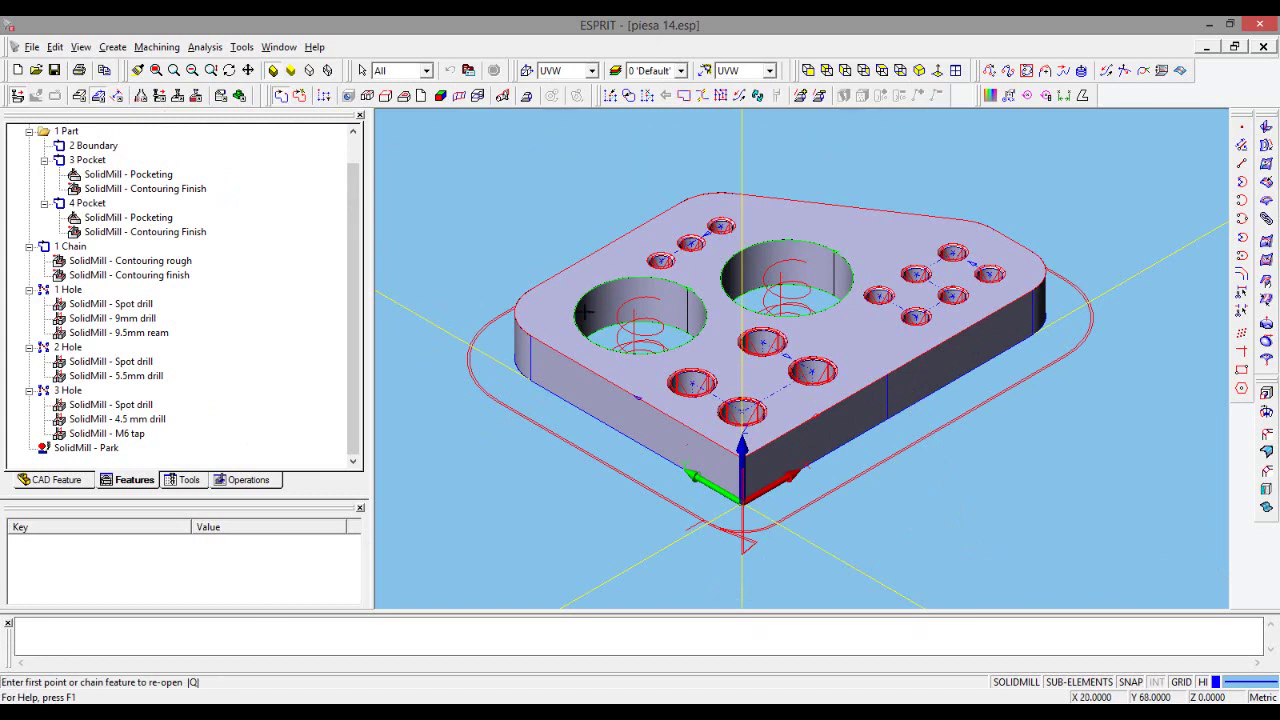
click(596, 374)
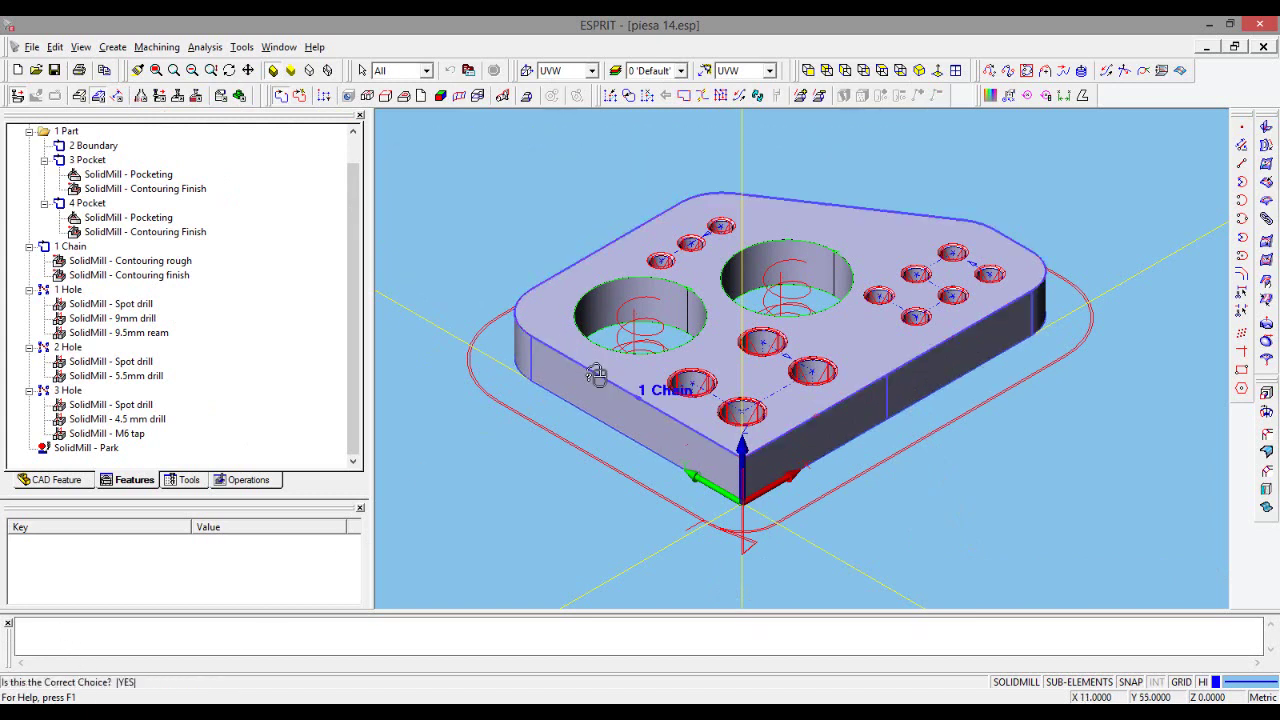
click(596, 374)
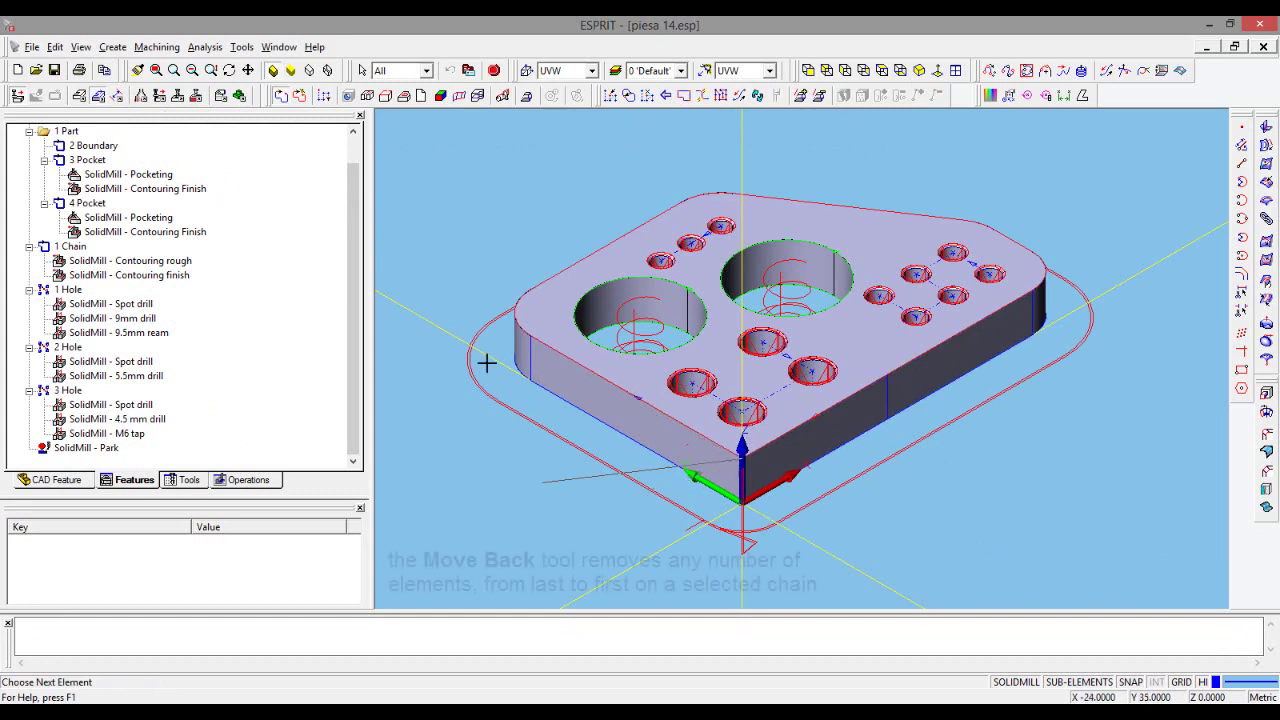
click(668, 101)
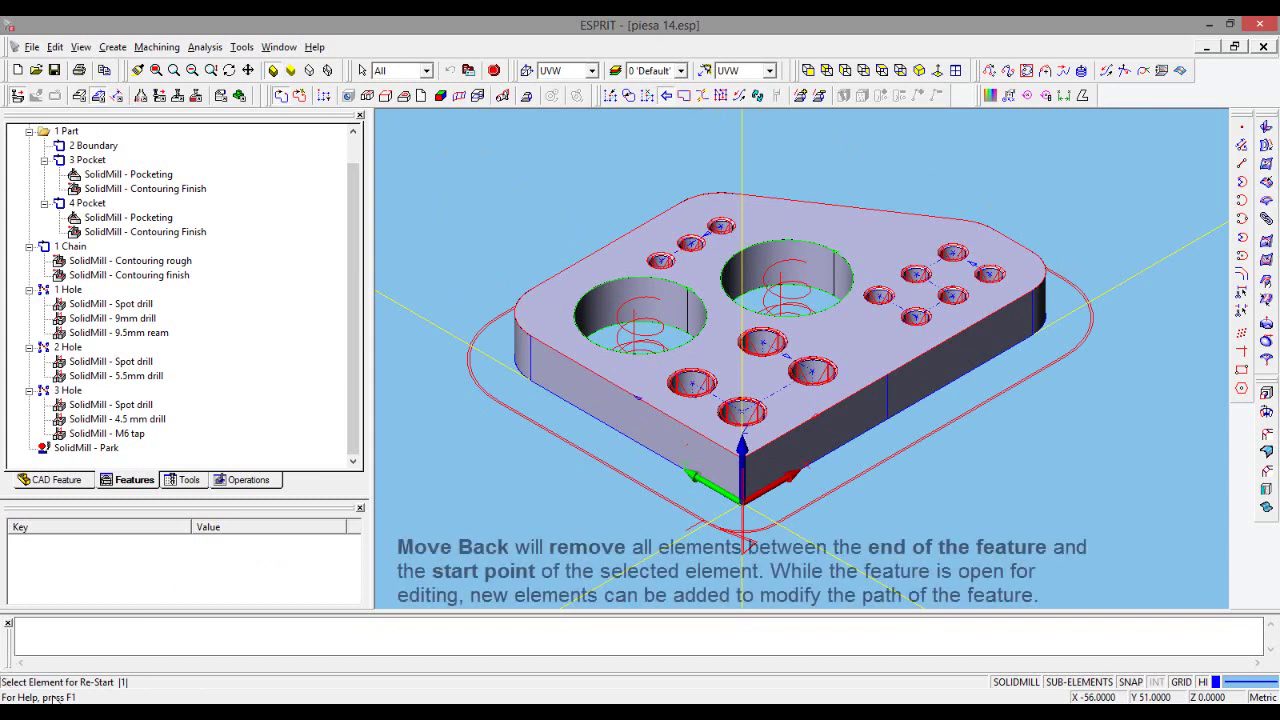
click(997, 310)
click(997, 310)
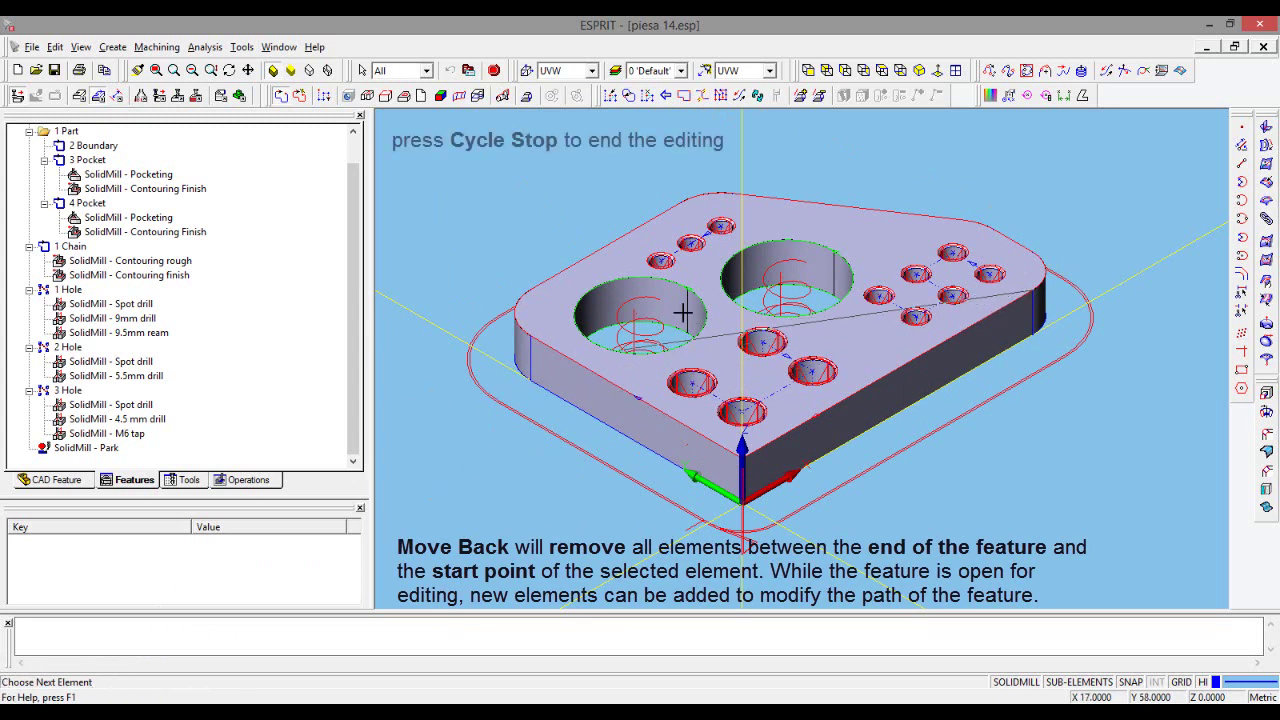
click(494, 72)
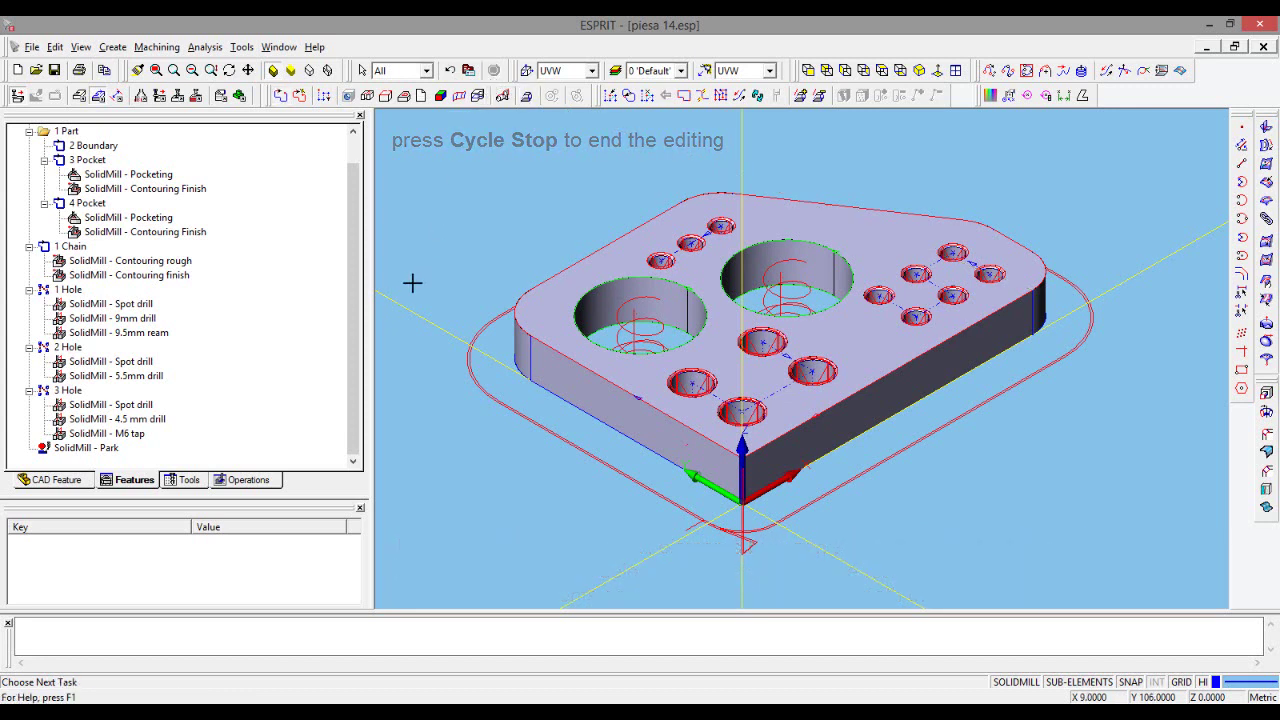
- Rebuild the Contouring rough and Contouring finish operations through Machining > Rebuild
click(163, 262)
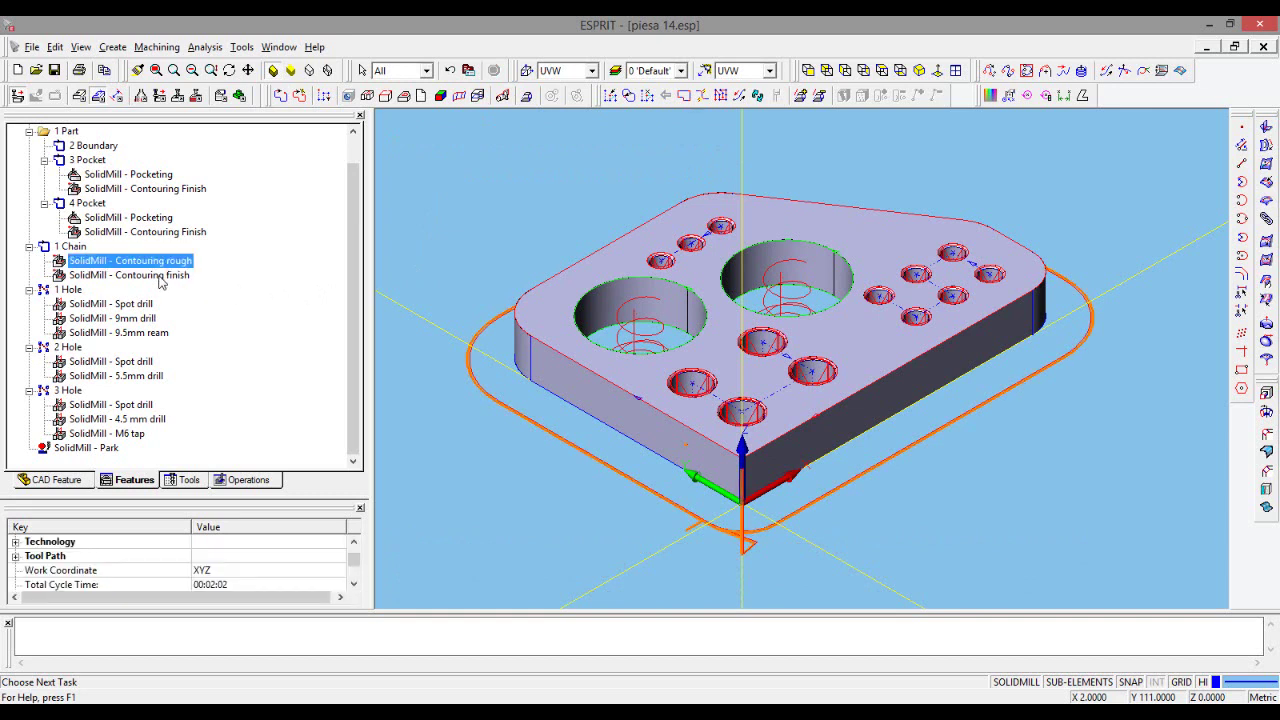
ctrl+click(160, 275)
right_click(160, 277)
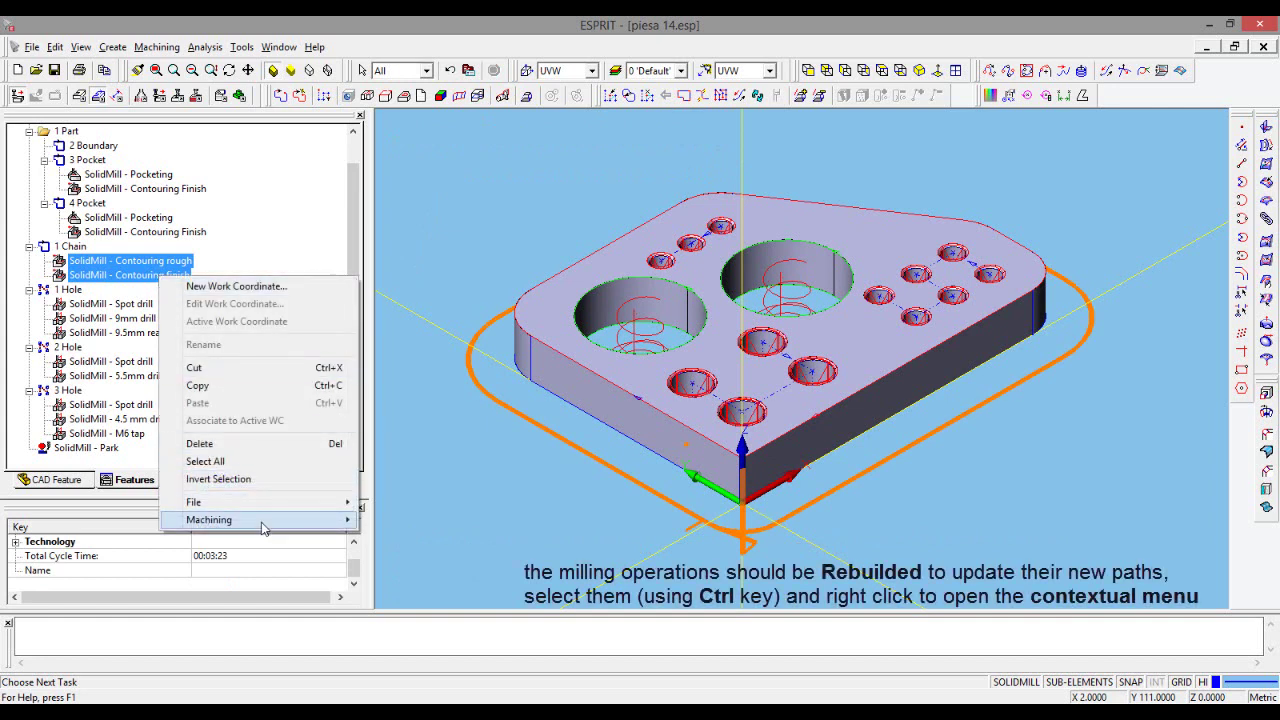
mouse_move(209, 519)
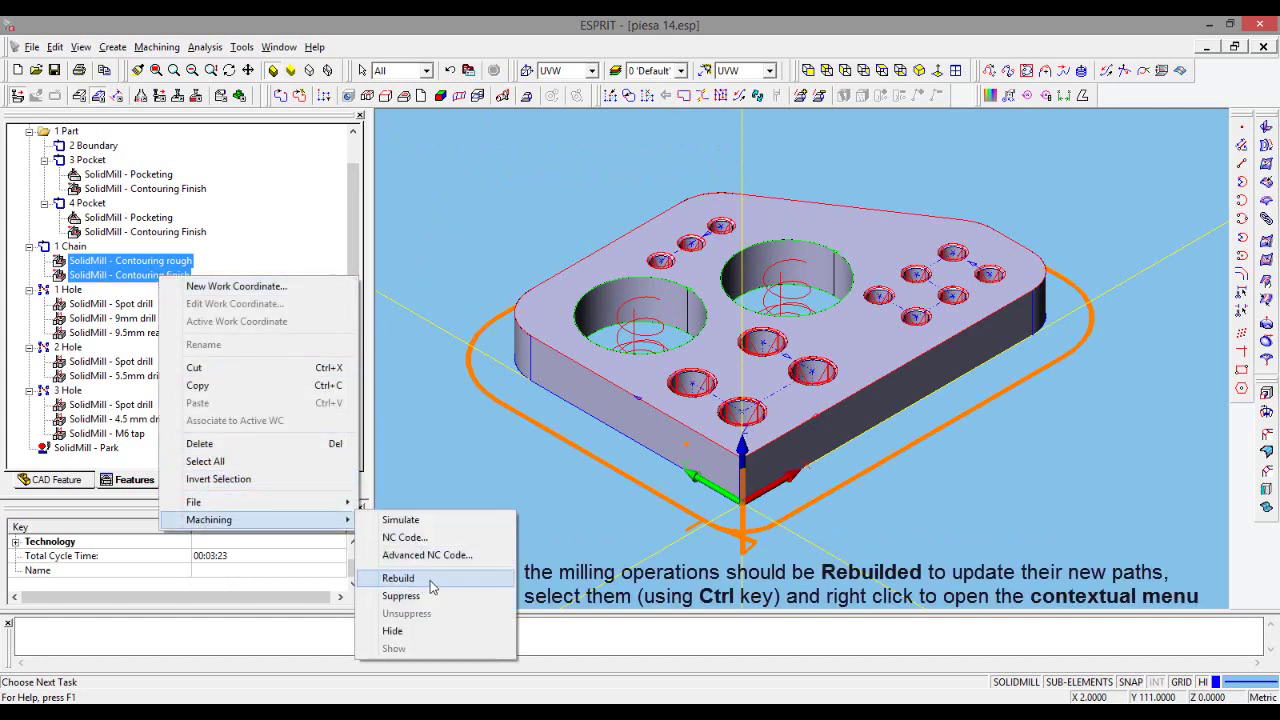
click(398, 578)
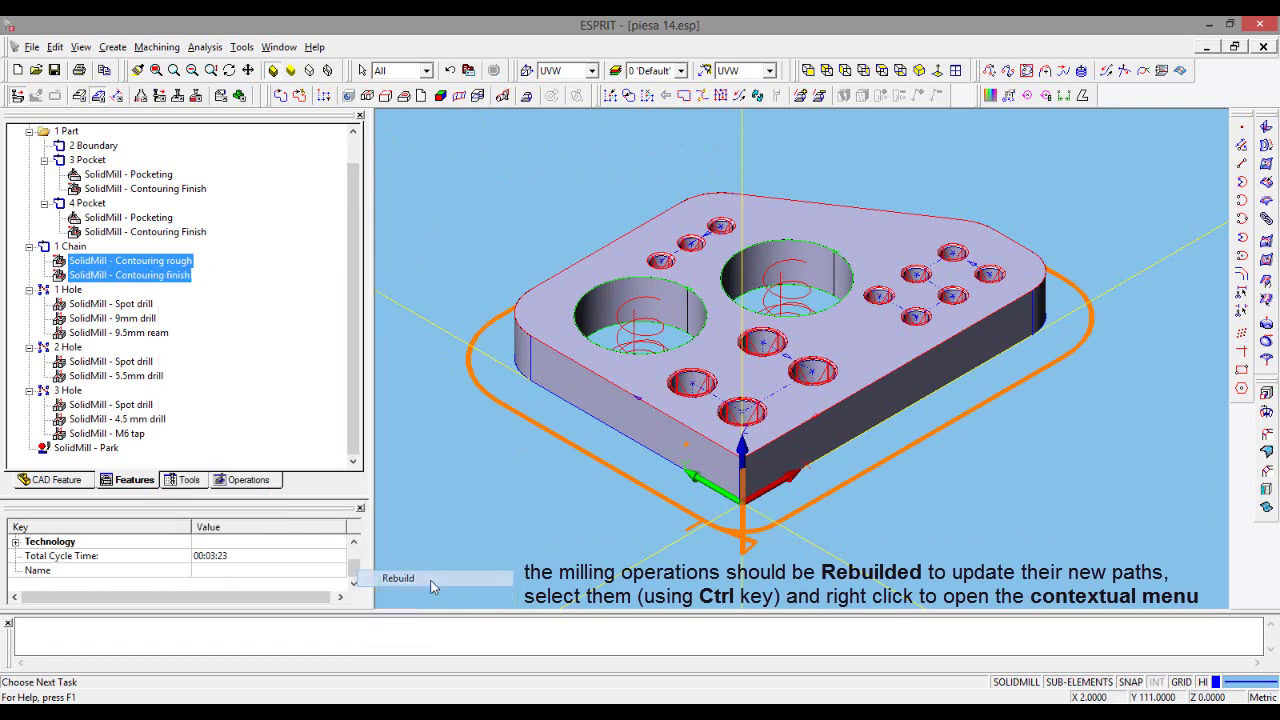
click(484, 548)
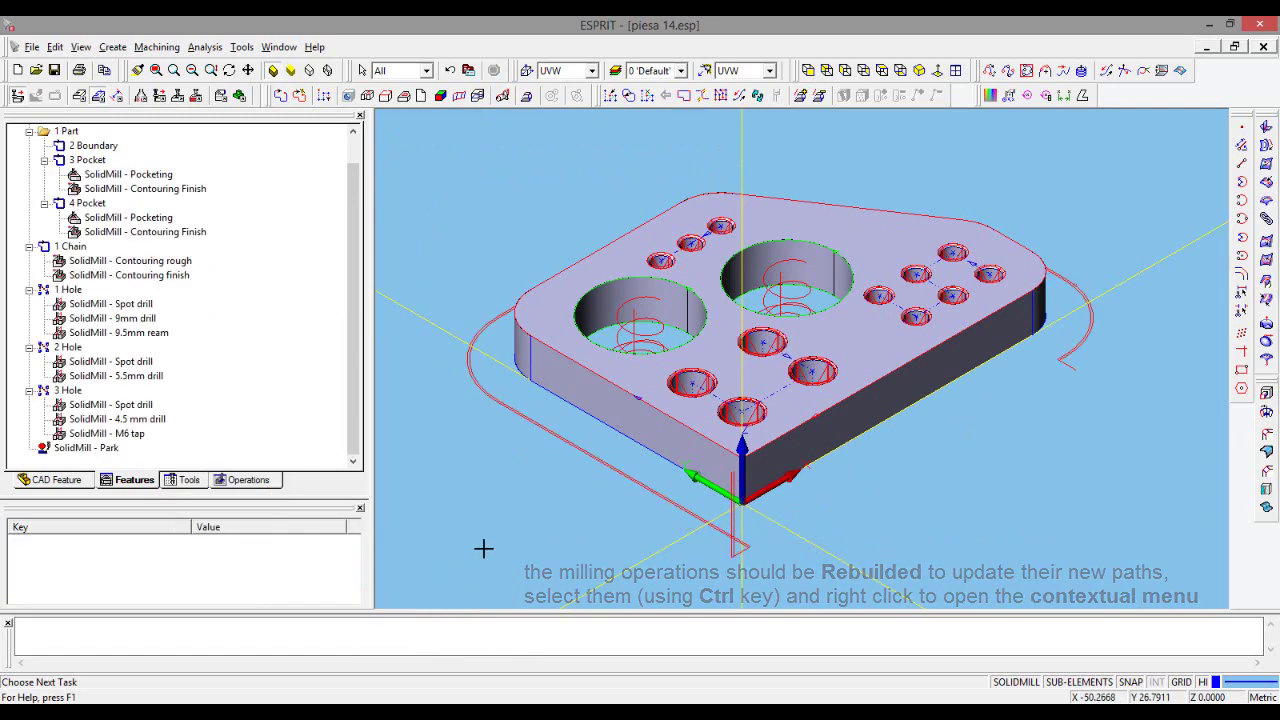
click(240, 95)
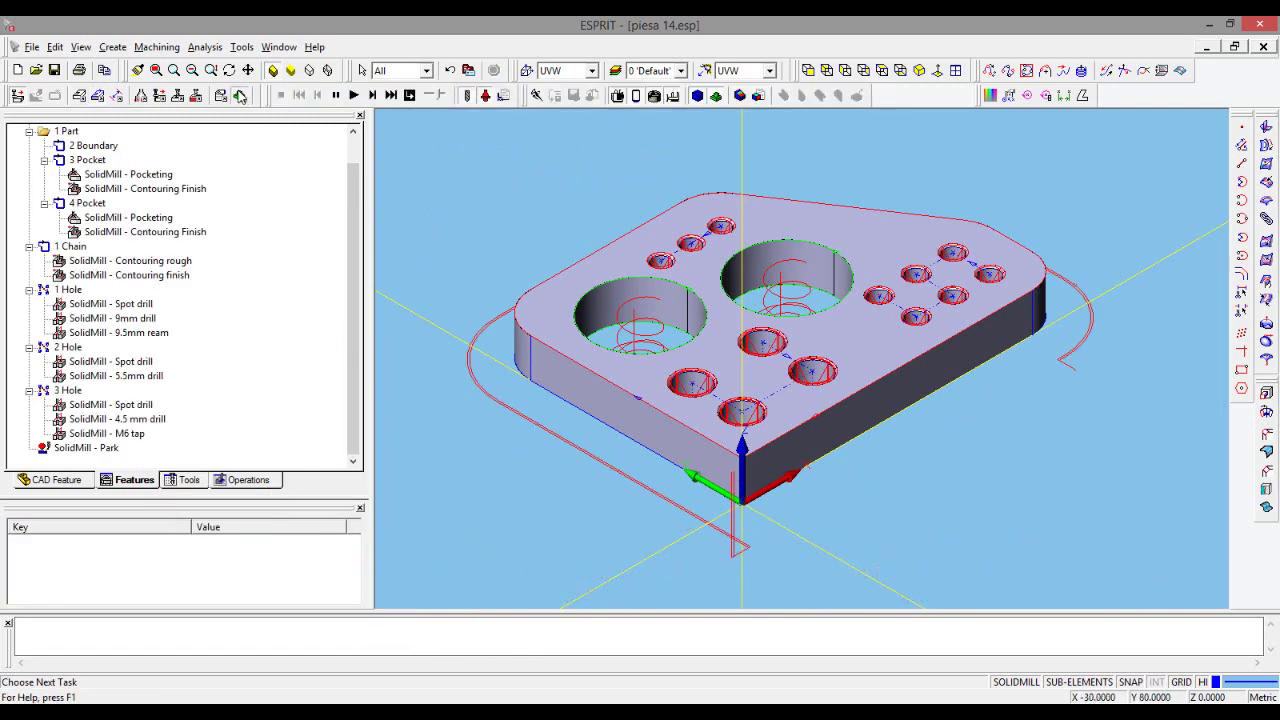
click(354, 95)
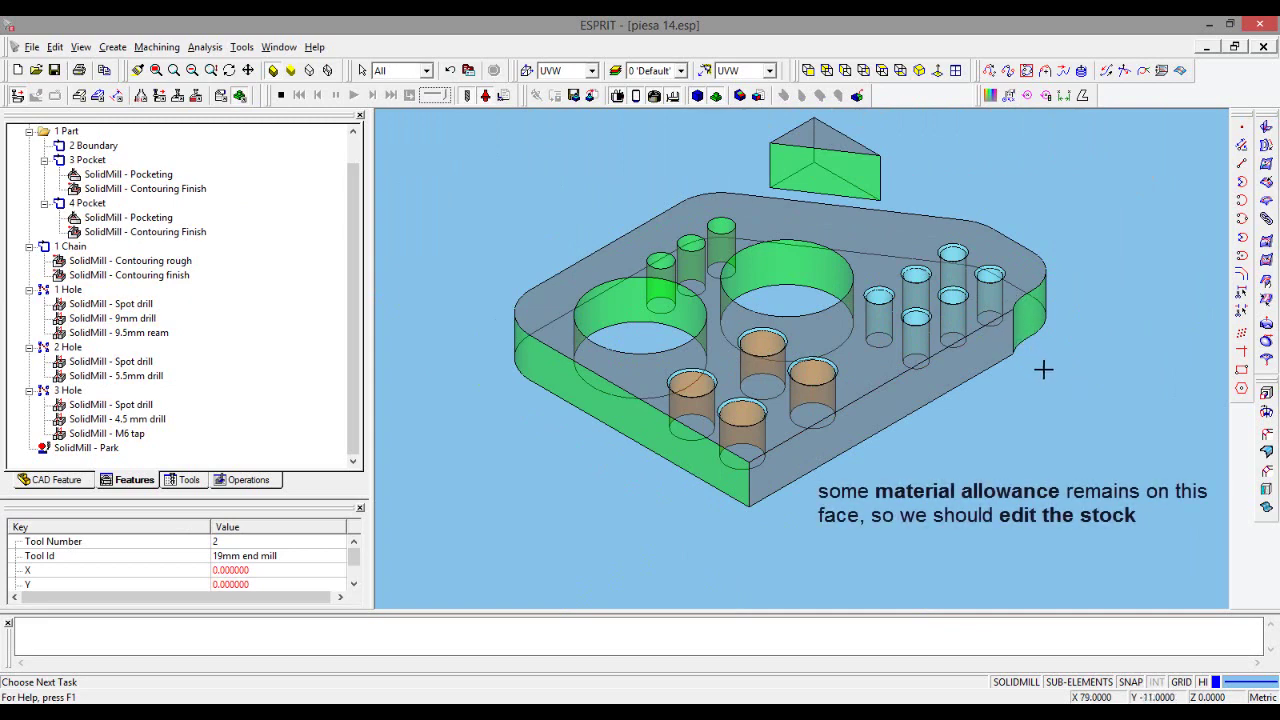
middle_drag(1037, 367, 924, 412)
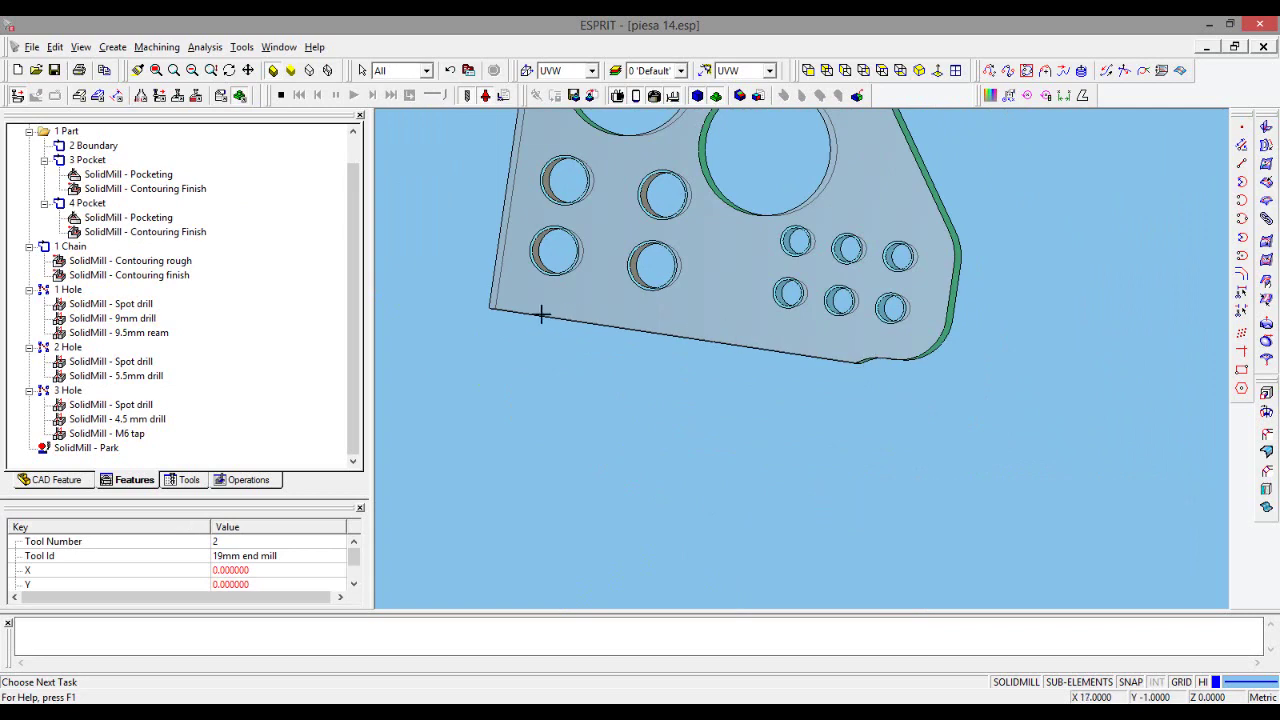
mouse_move(540, 406)
middle_down()
mouse_move(634, 429)
mouse_move(703, 426)
mouse_move(688, 384)
mouse_move(626, 380)
mouse_move(645, 307)
mouse_move(807, 341)
middle_up()
scroll(807, 341, up, 2)
scroll(734, 363, up, 2)
scroll(700, 340, up, 2)
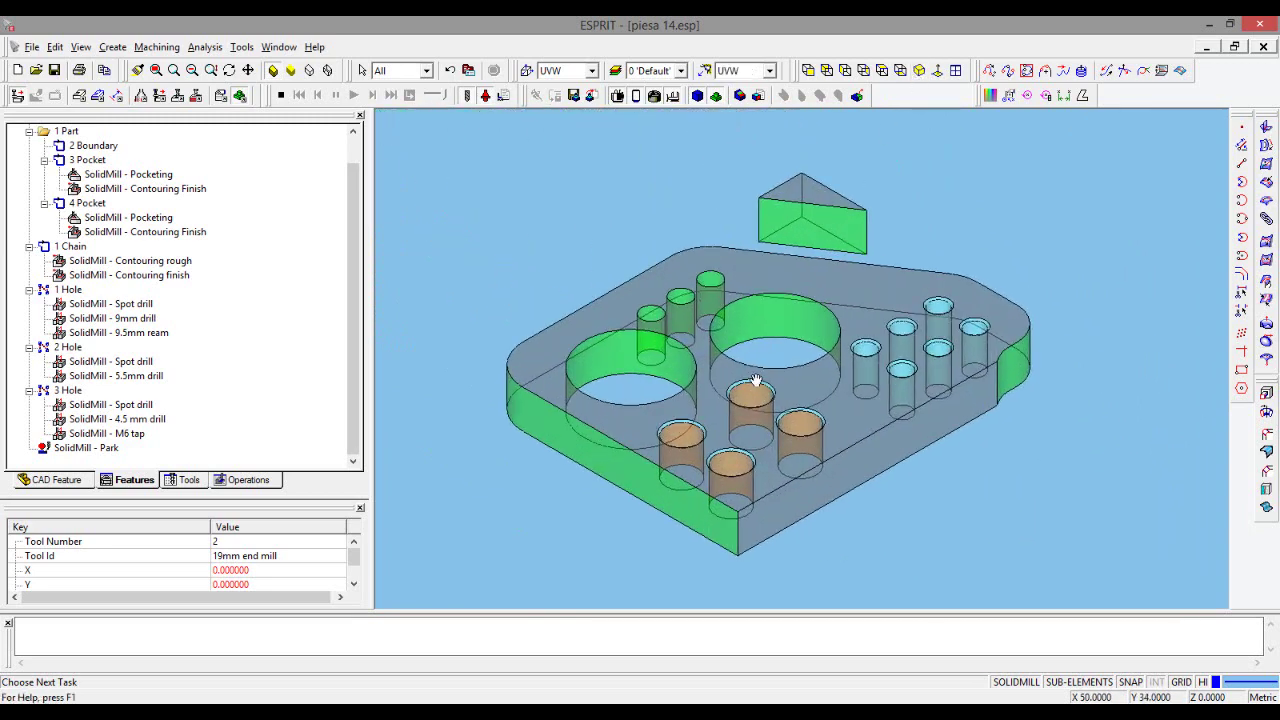
scroll(633, 298, up, 2)
- Stop the running simulation and bring the simulation toolbar back
click(280, 100)
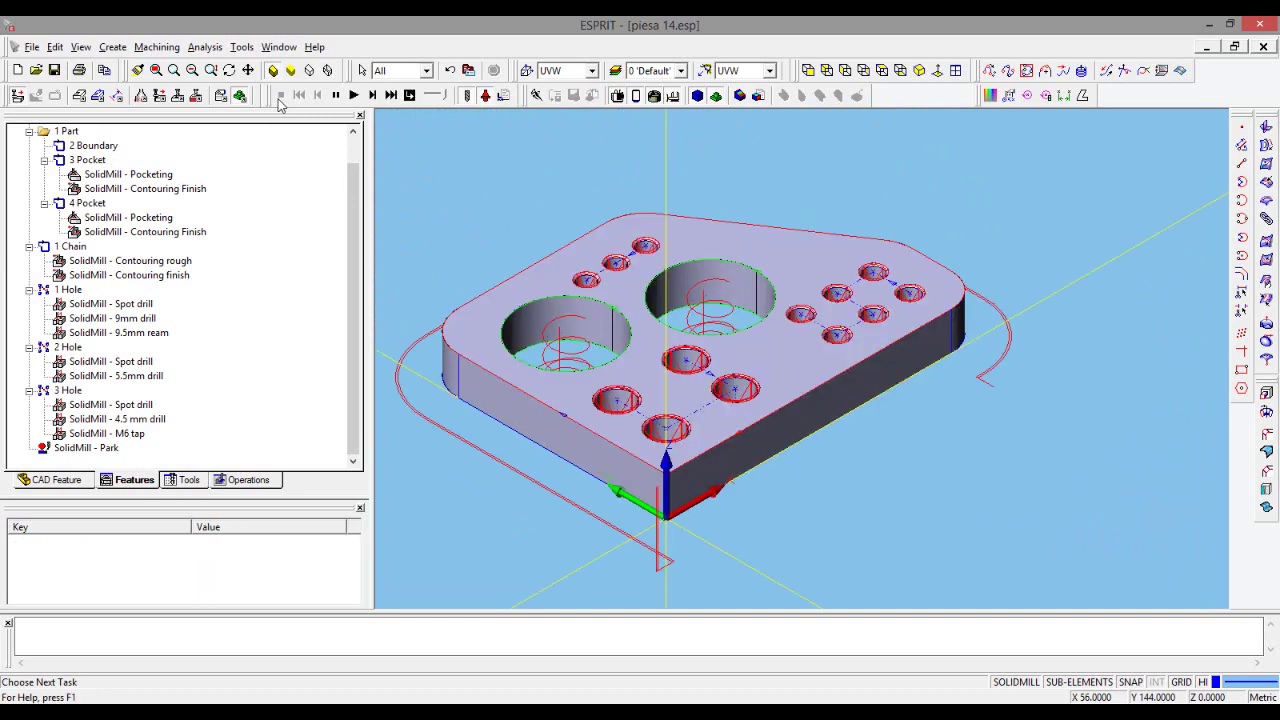
click(222, 96)
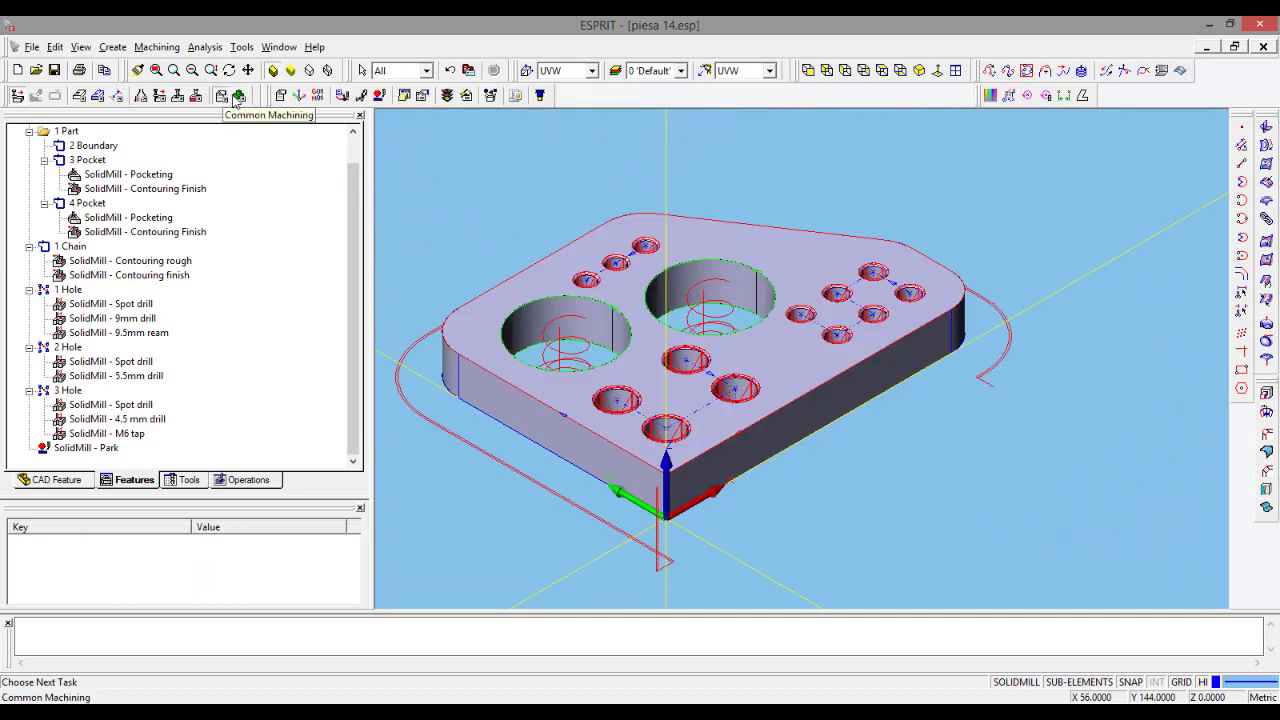
click(238, 97)
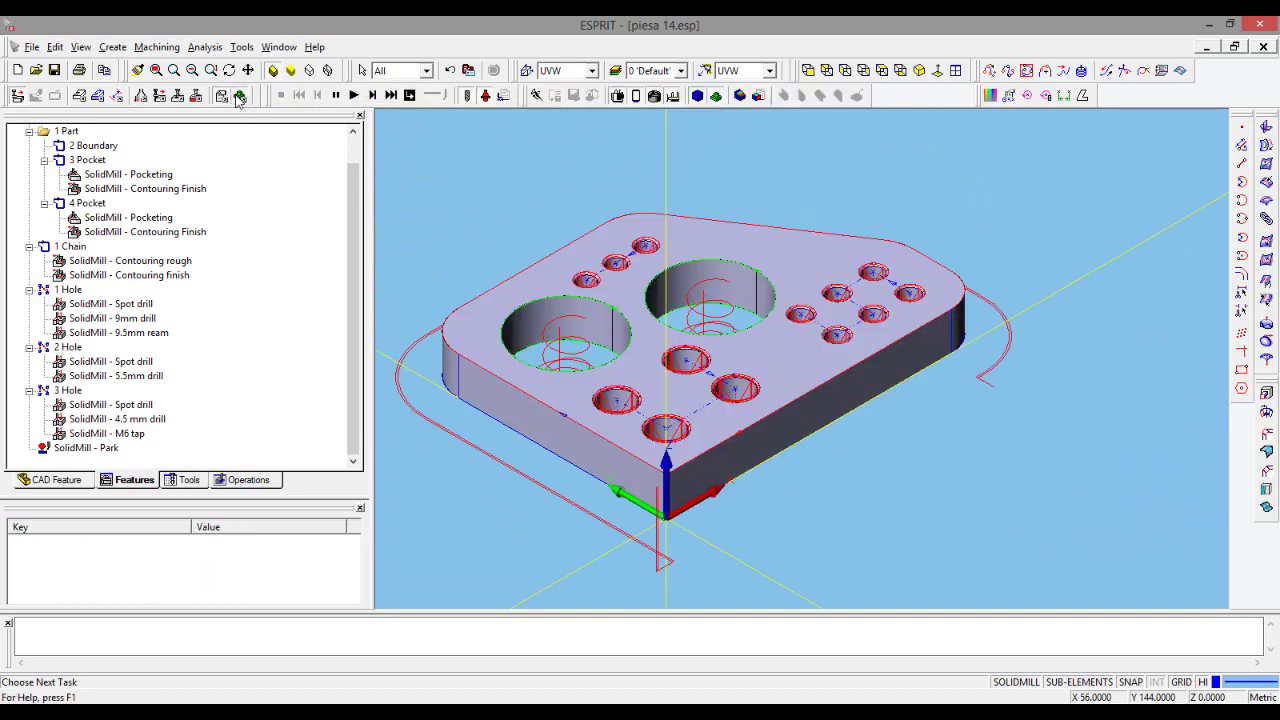
- Set Stock2 to width 77 and Start Y 0 in Simulation Parameters, then update
click(503, 97)
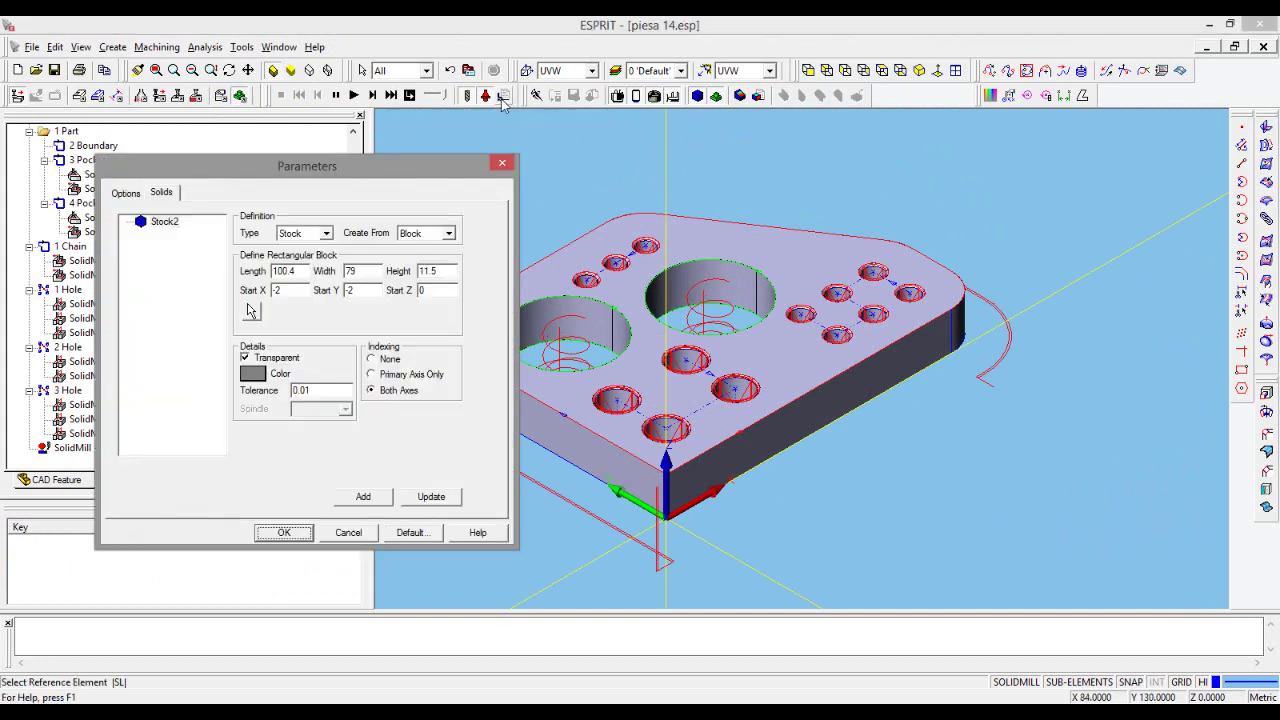
click(166, 222)
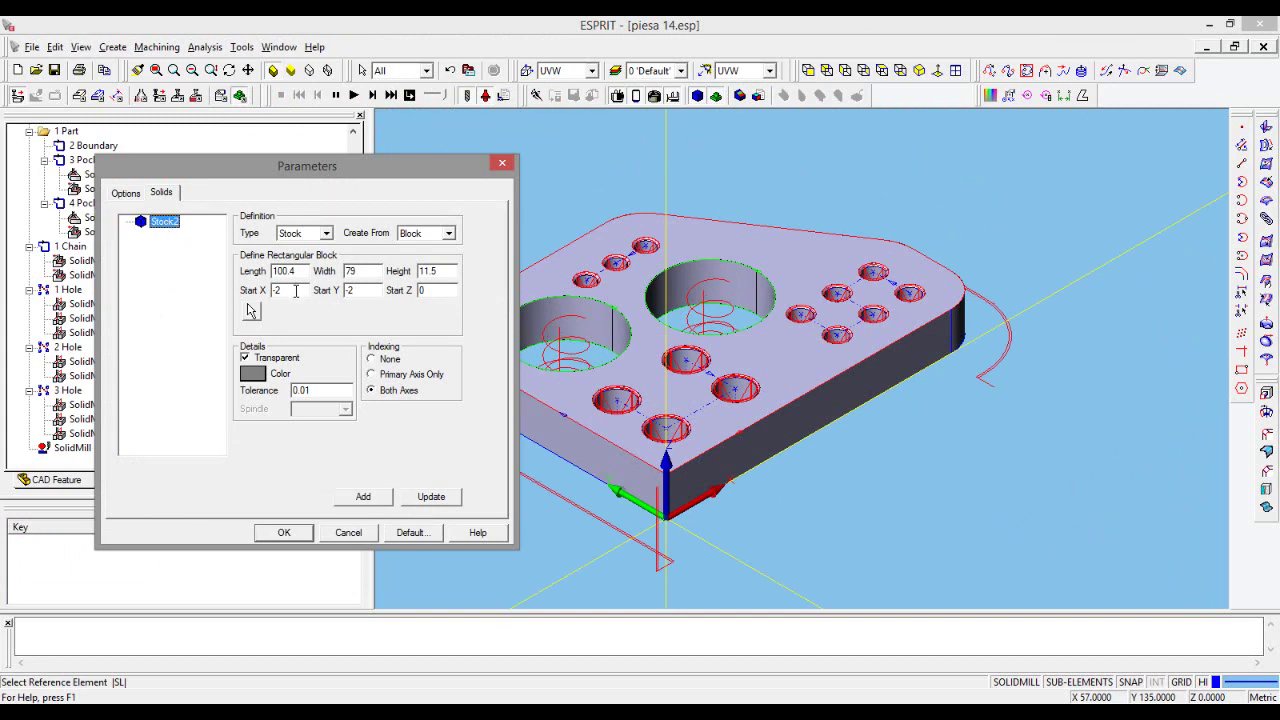
double_click(357, 291)
text(0)
click(448, 502)
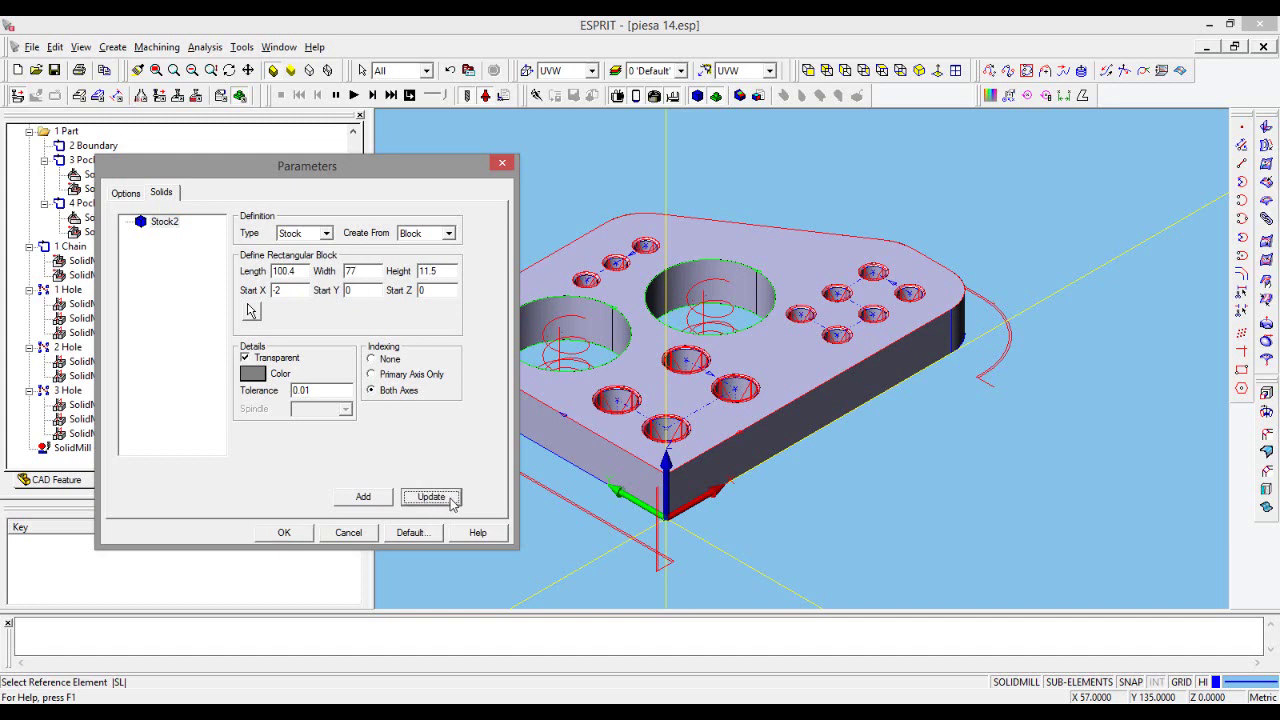
click(285, 534)
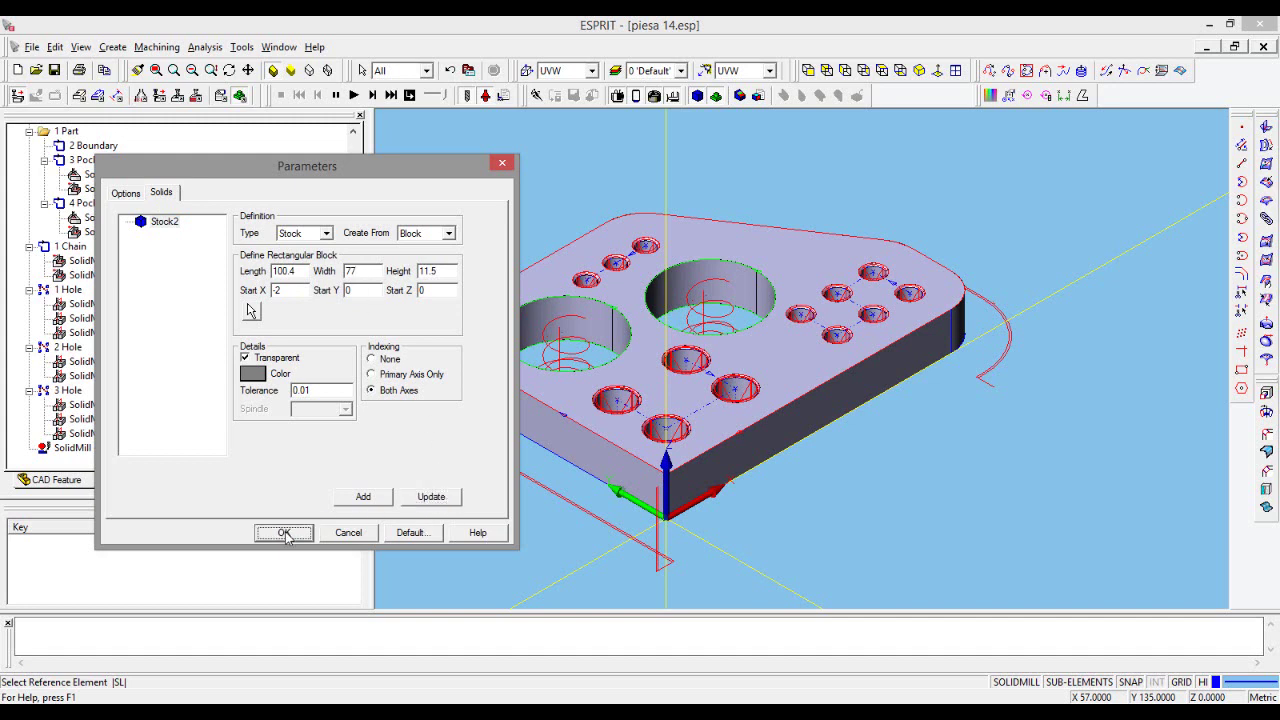
- Simulate machining of the 1 Chain feature on the resized stock
click(73, 250)
right_click(76, 249)
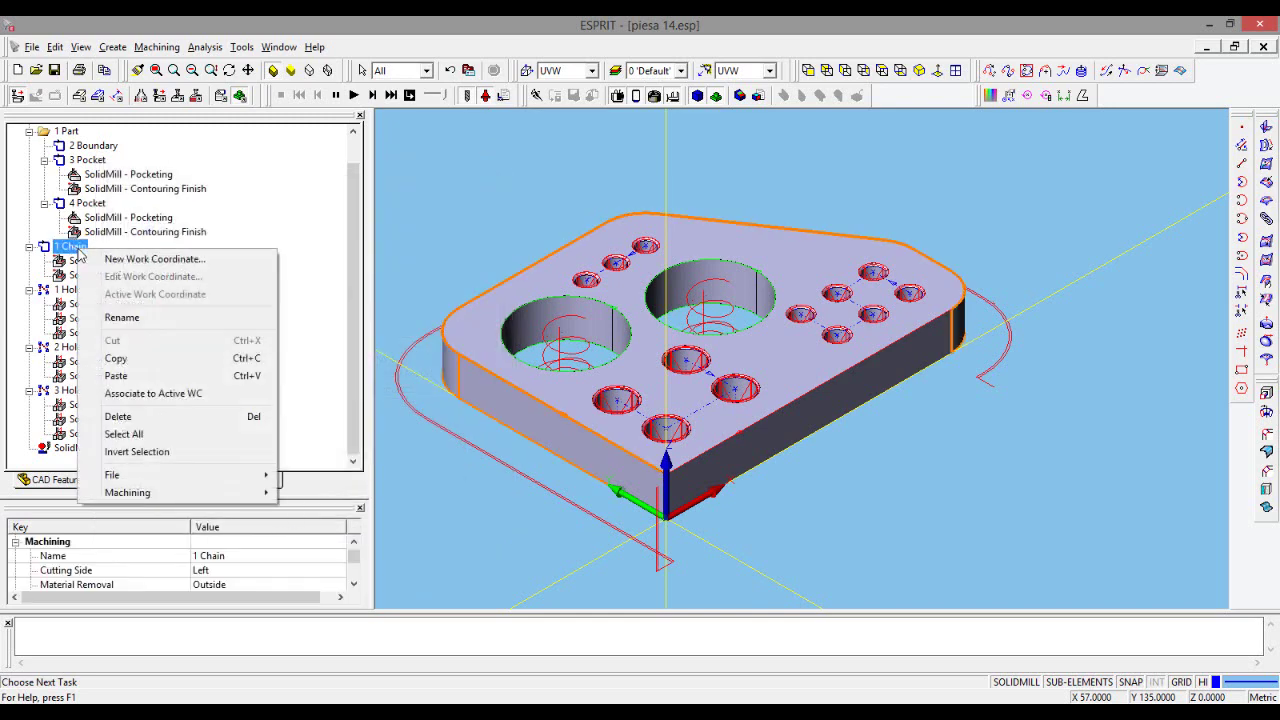
mouse_move(127, 492)
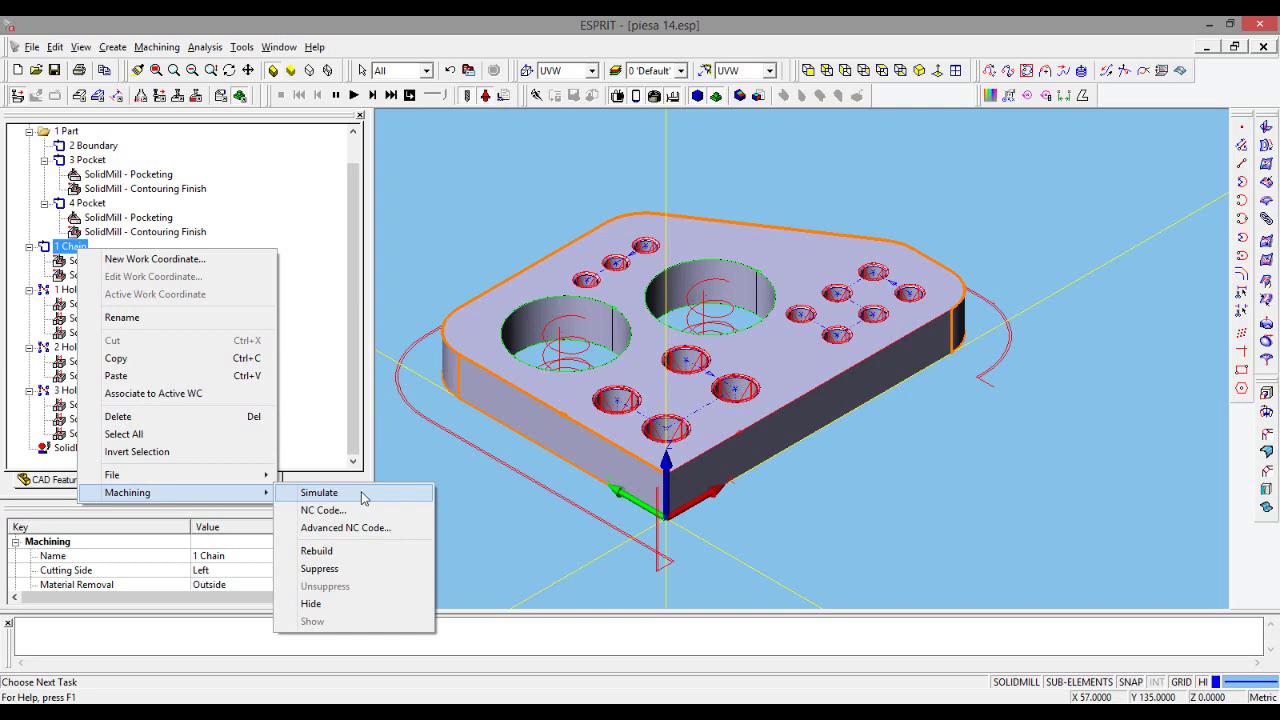
click(363, 498)
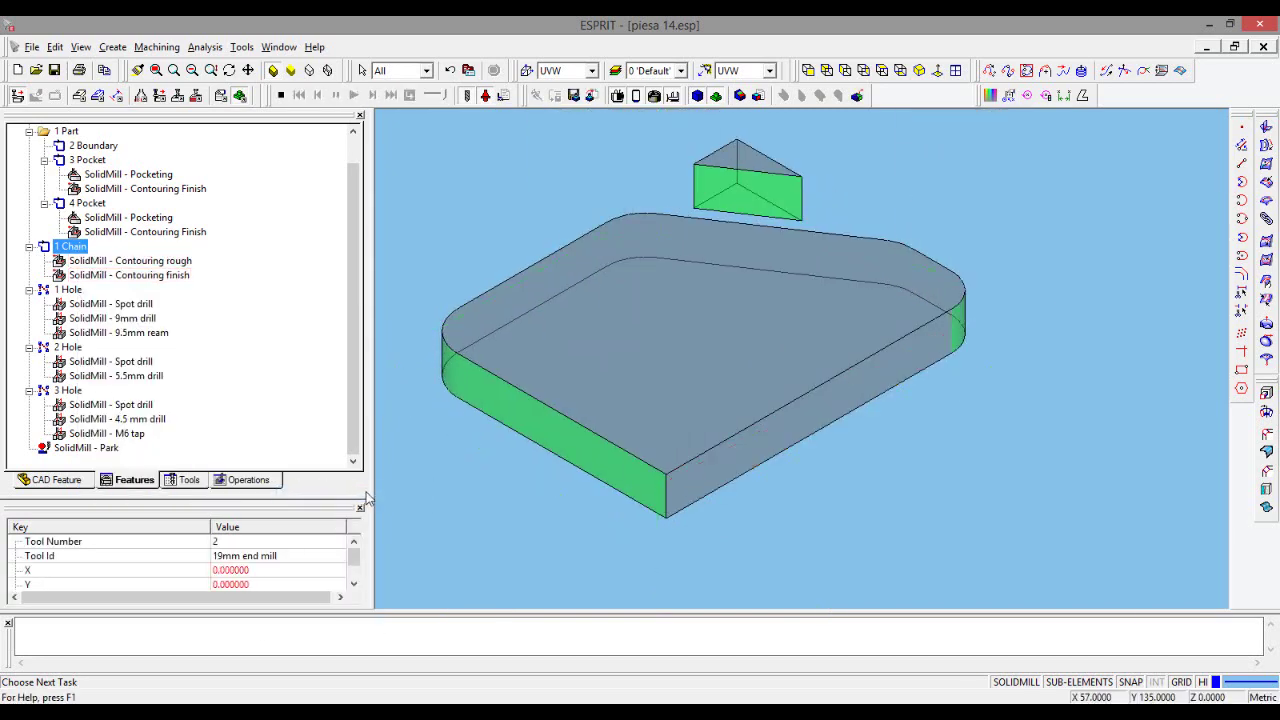
- Inspect the cut from an isometric, zoomed-in view, then stop the simulation
mouse_move(754, 459)
middle_down()
mouse_move(803, 453)
mouse_move(771, 397)
mouse_move(626, 420)
mouse_move(737, 300)
mouse_move(851, 394)
mouse_move(653, 421)
mouse_move(706, 429)
mouse_move(829, 491)
mouse_move(684, 190)
middle_up()
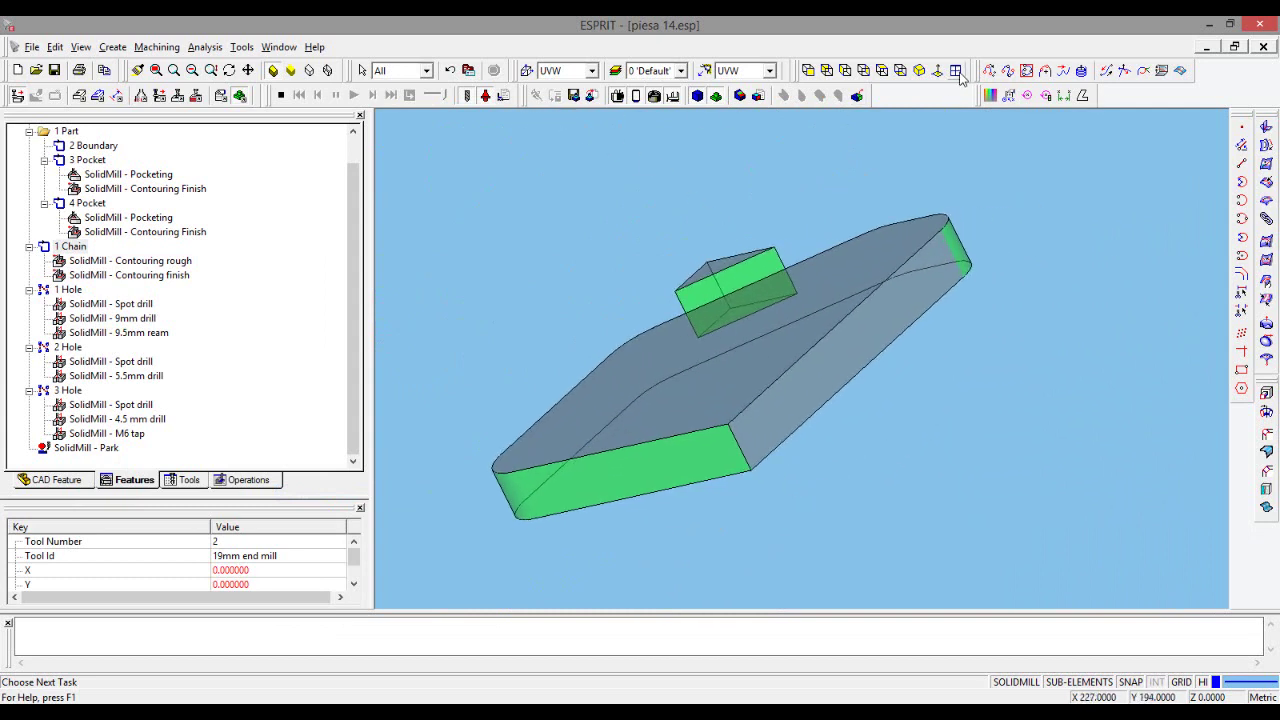
click(919, 70)
middle_drag(931, 349, 754, 372)
scroll(754, 372, up, 1)
scroll(714, 378, up, 1)
scroll(725, 345, up, 2)
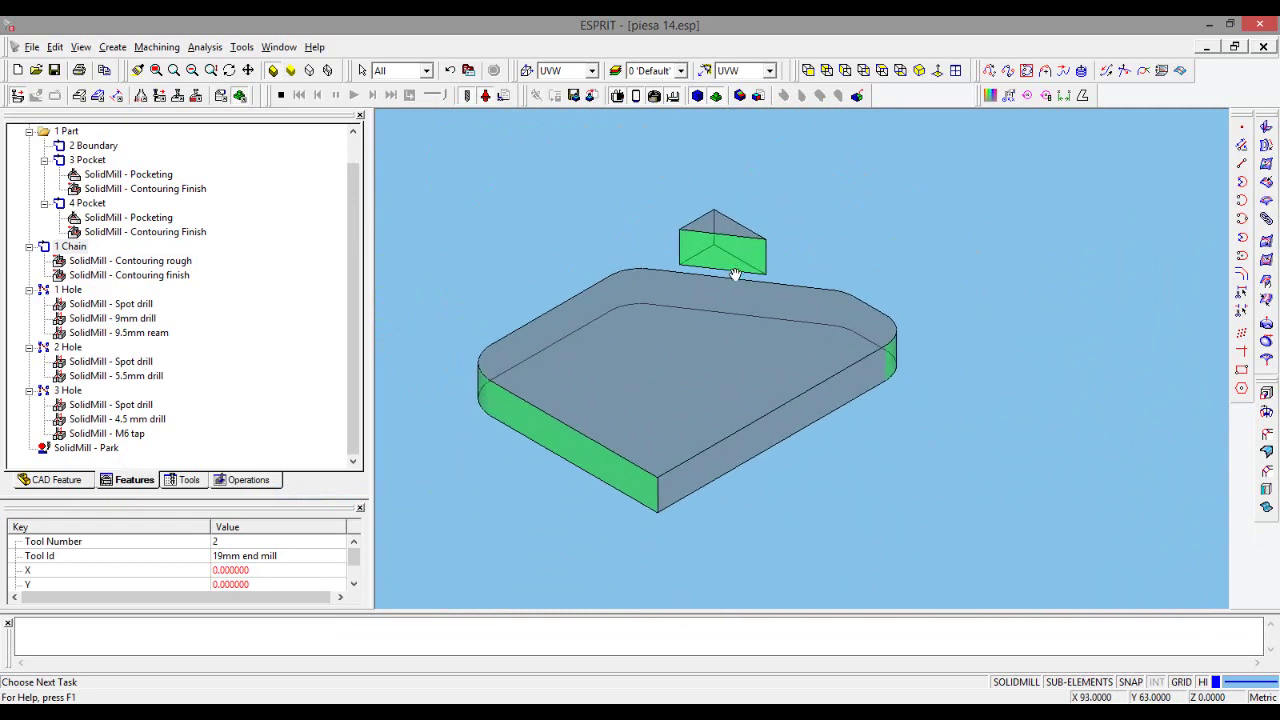
scroll(740, 311, up, 1)
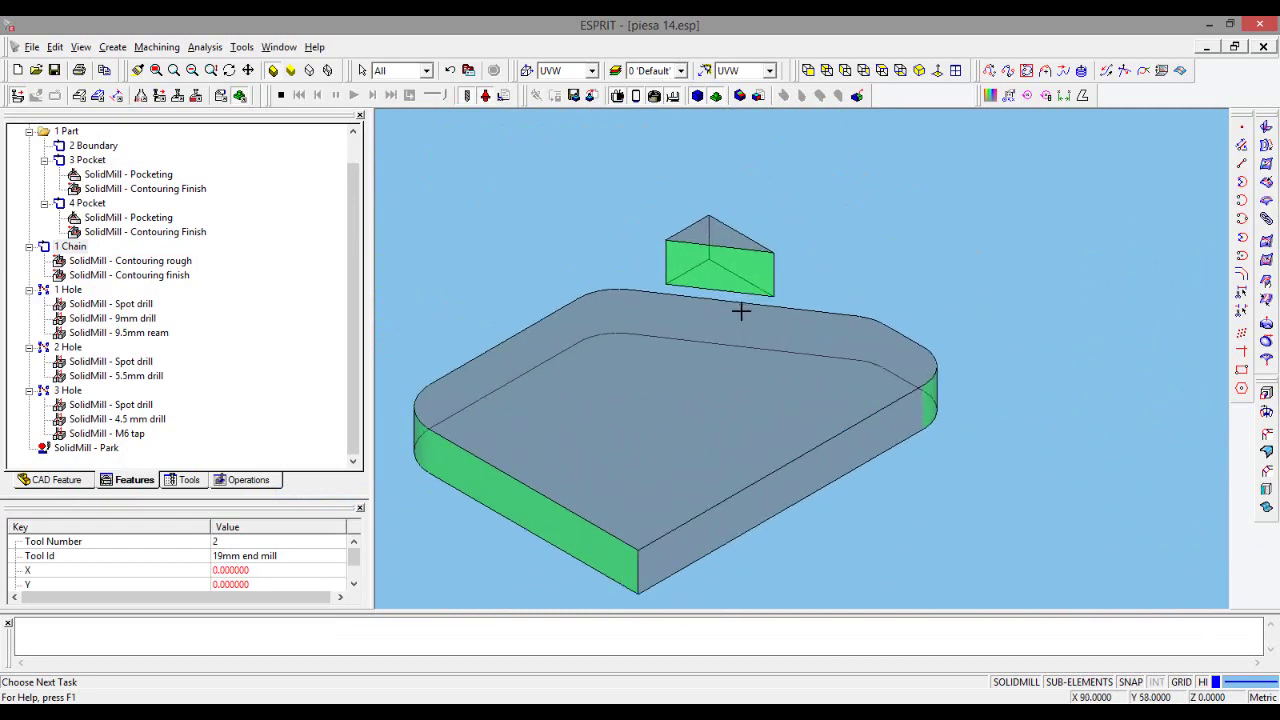
click(281, 96)
- Suppress SolidMill - Park in the Operations list, then select 1 Part in Features
drag(354, 225, 367, 170)
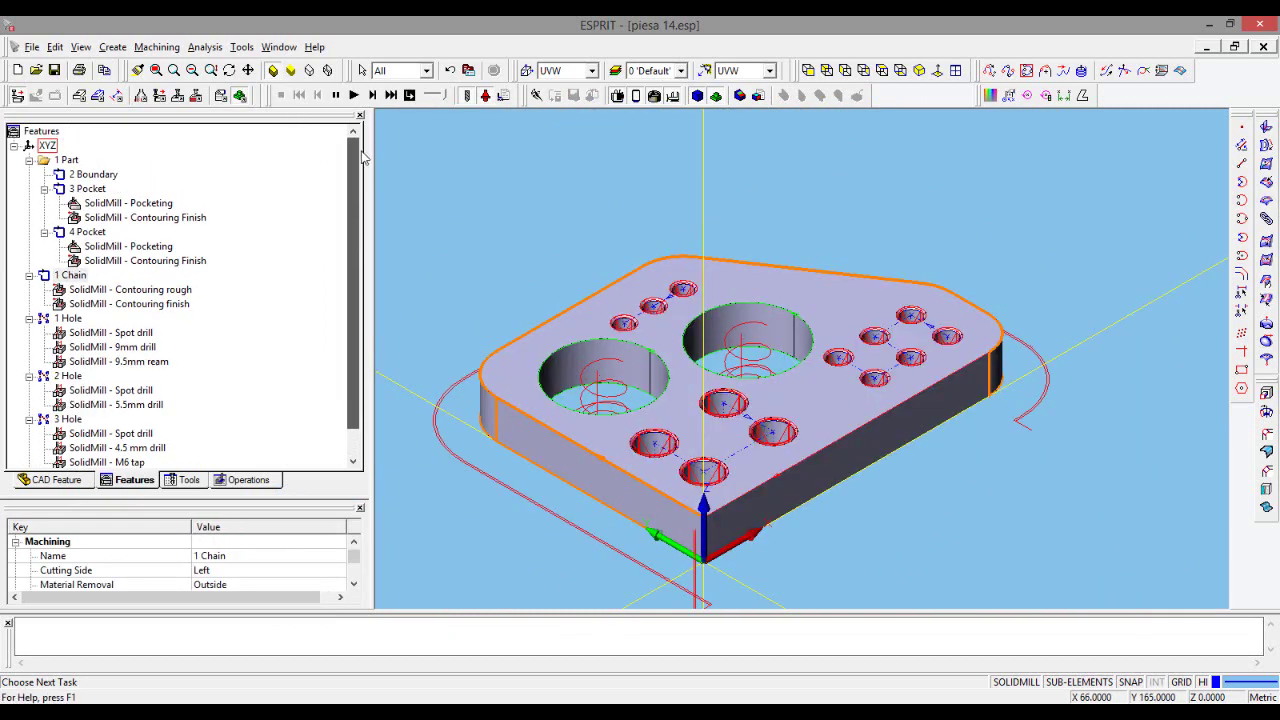
drag(357, 225, 358, 268)
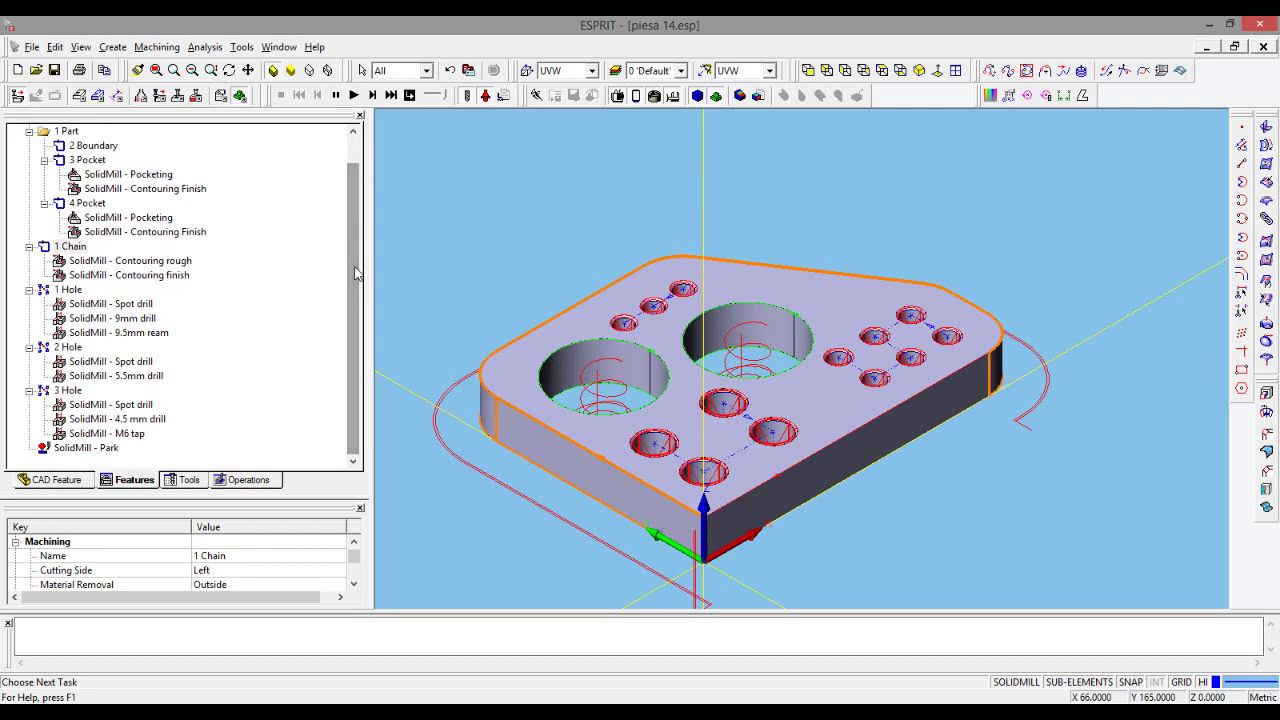
click(196, 484)
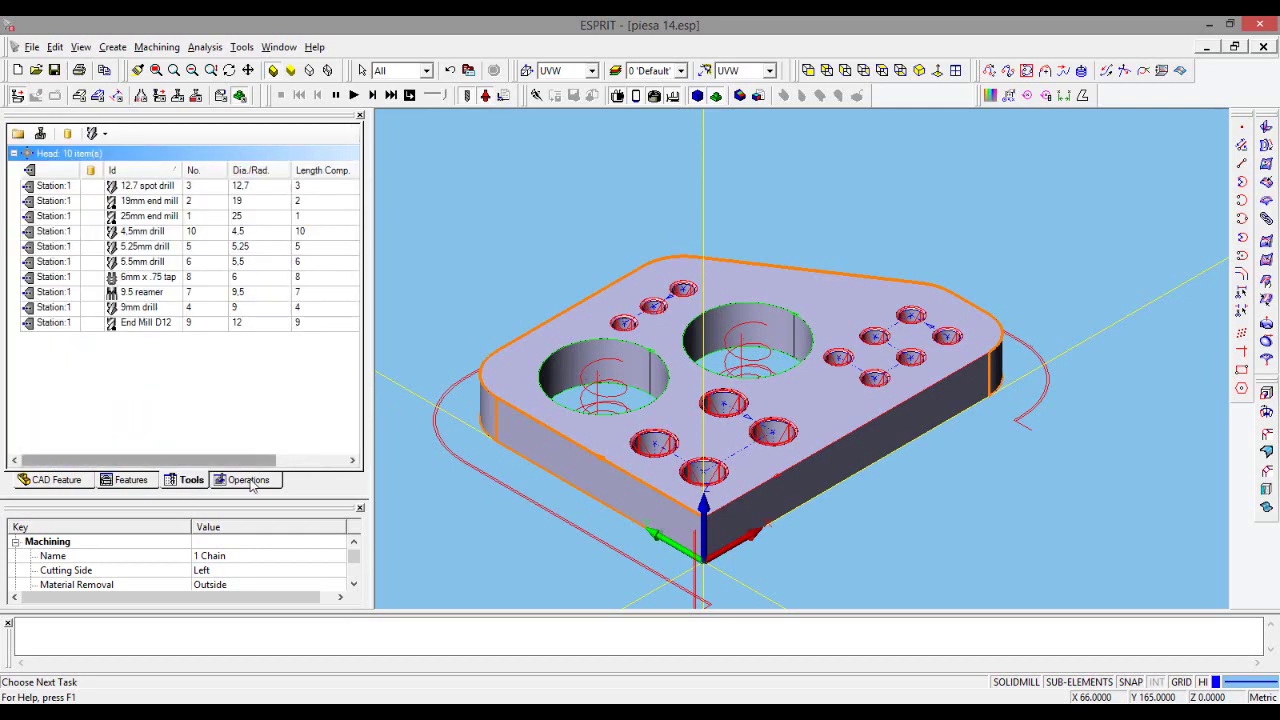
click(249, 481)
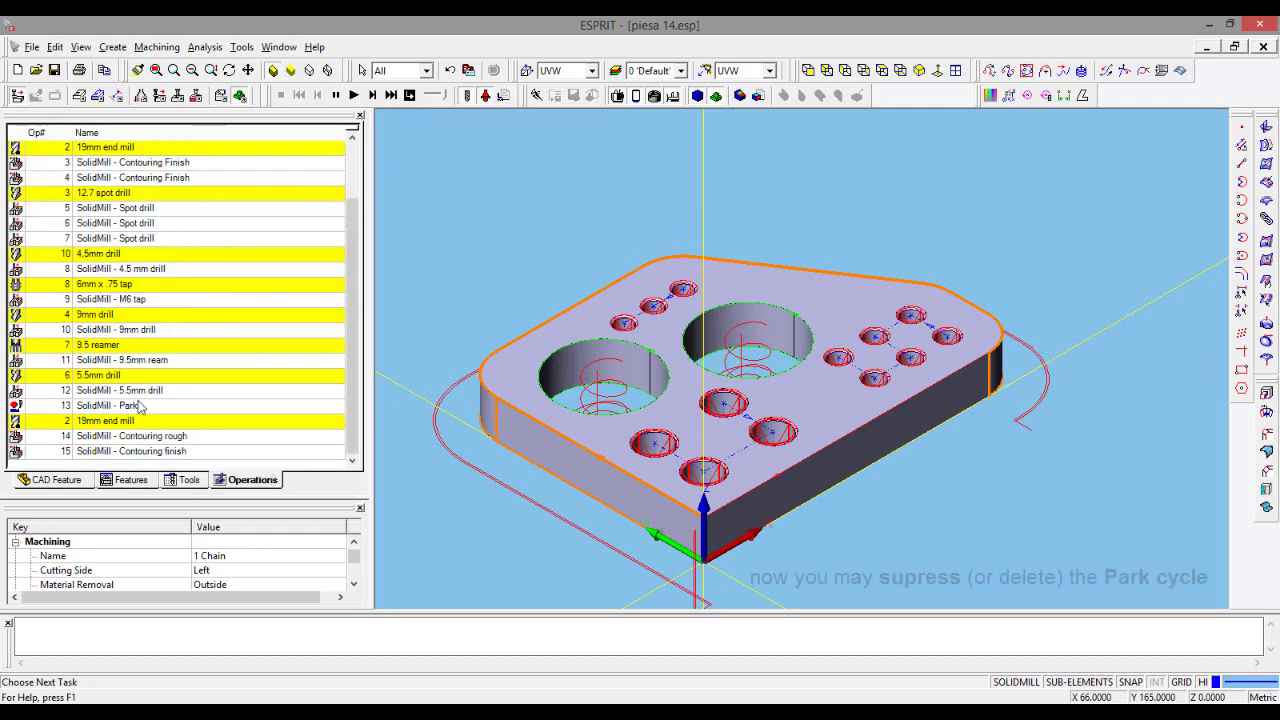
click(106, 406)
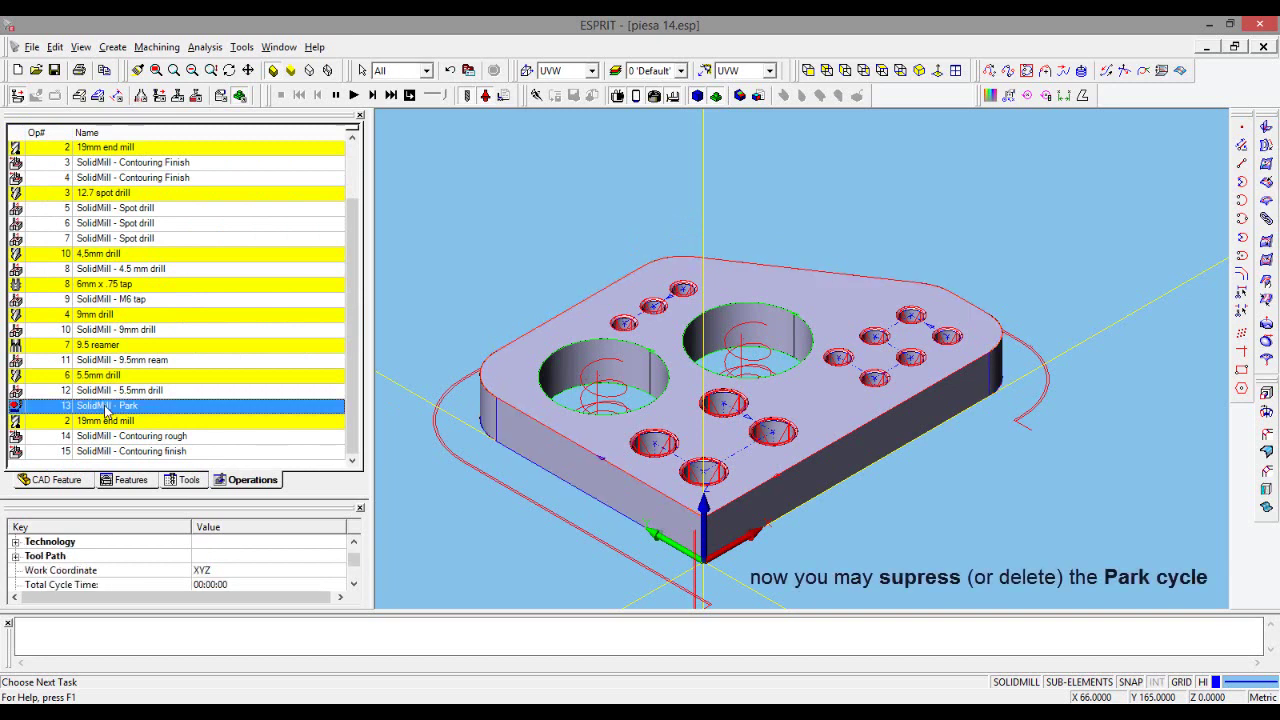
right_click(106, 410)
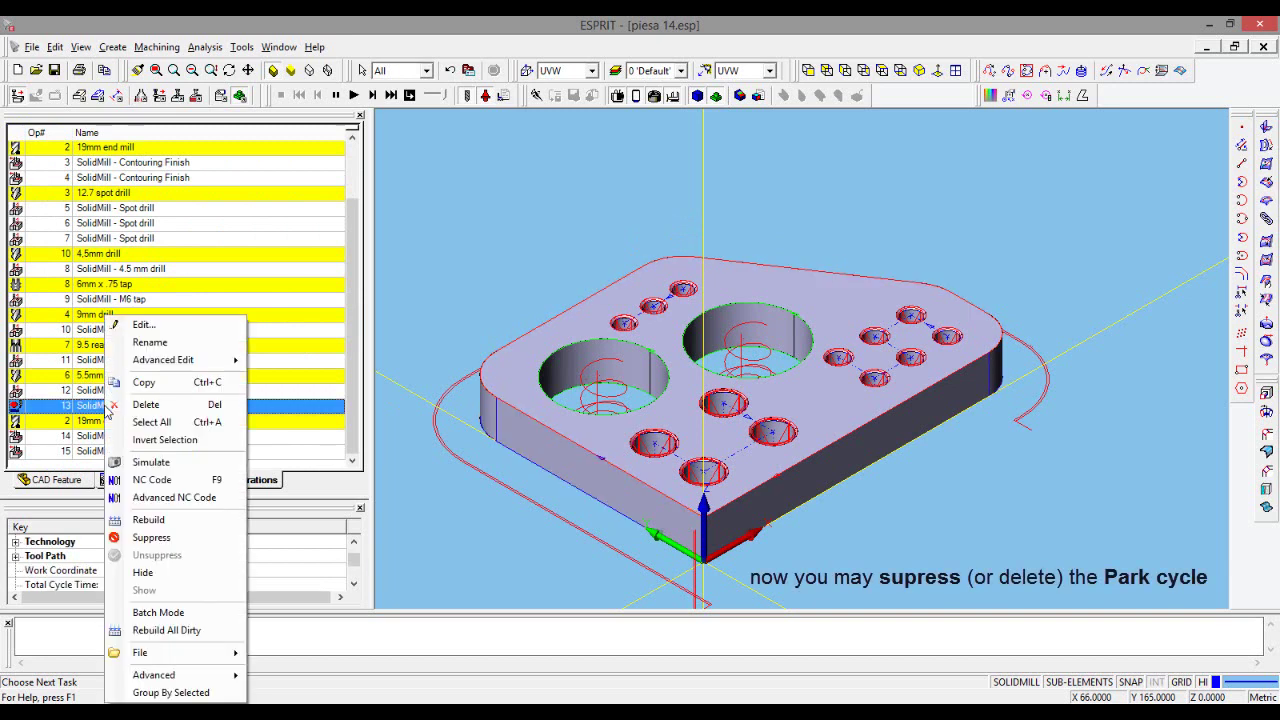
click(179, 544)
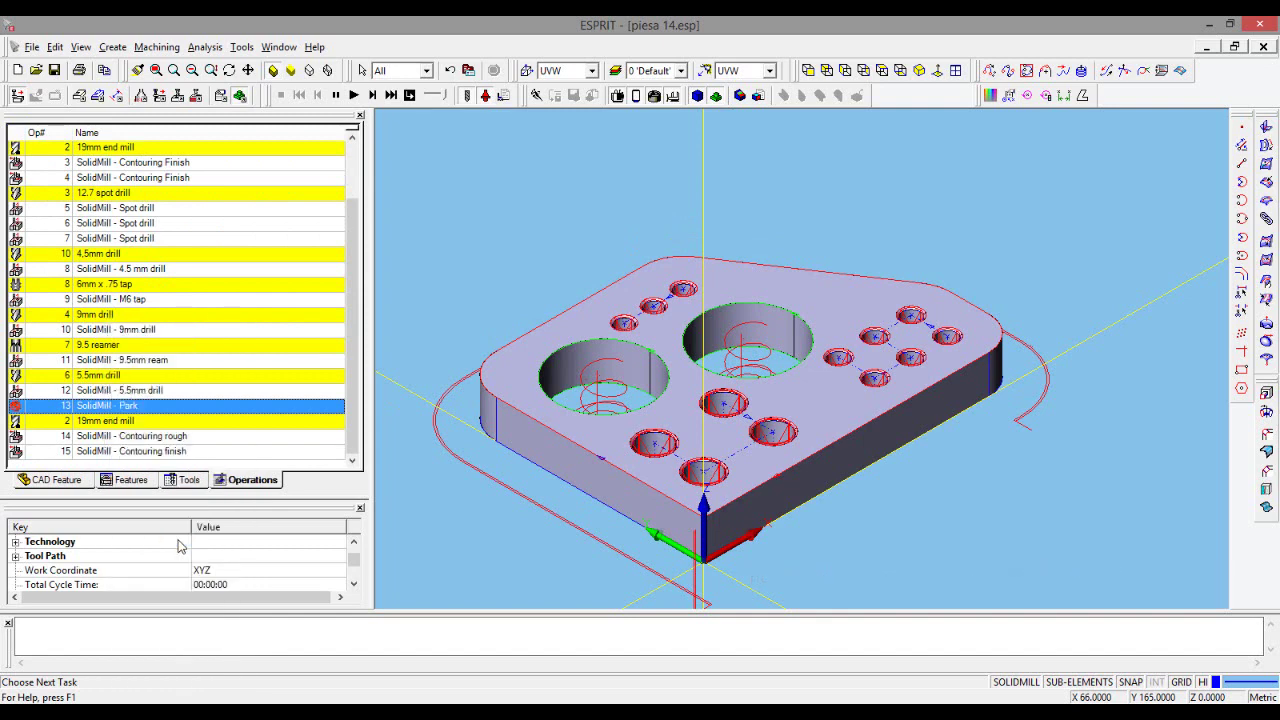
click(125, 483)
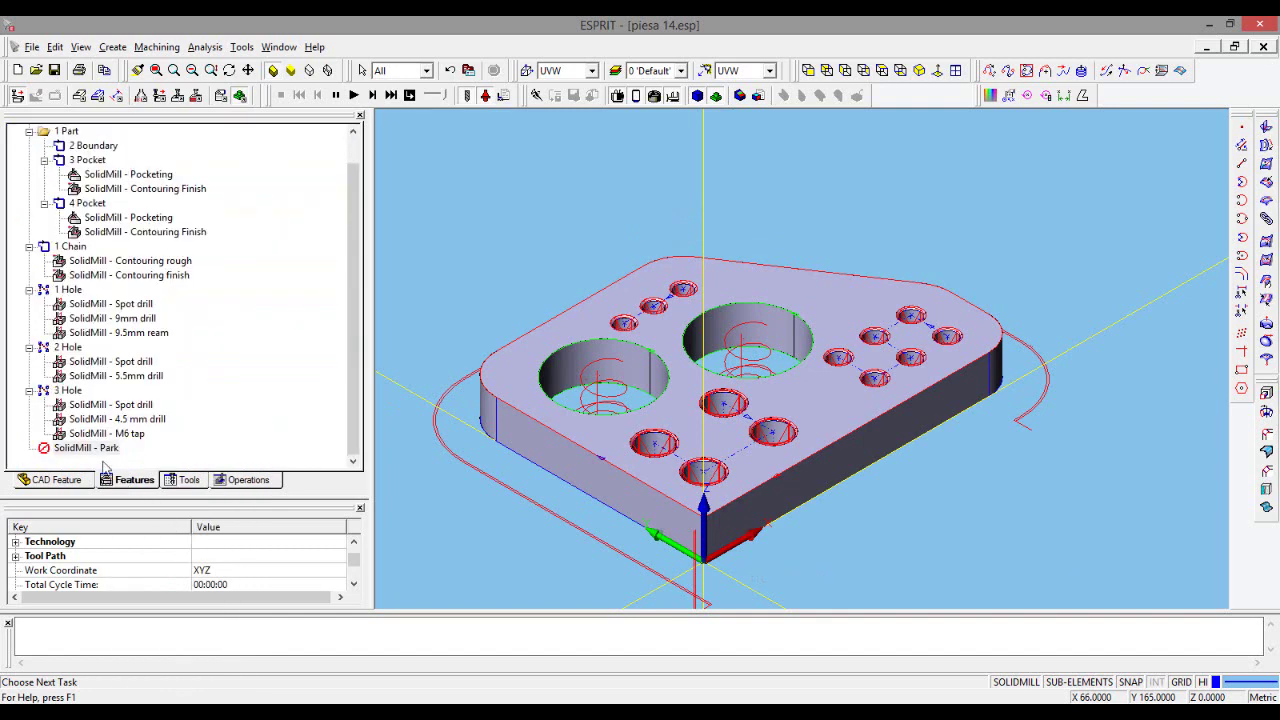
drag(355, 433, 355, 419)
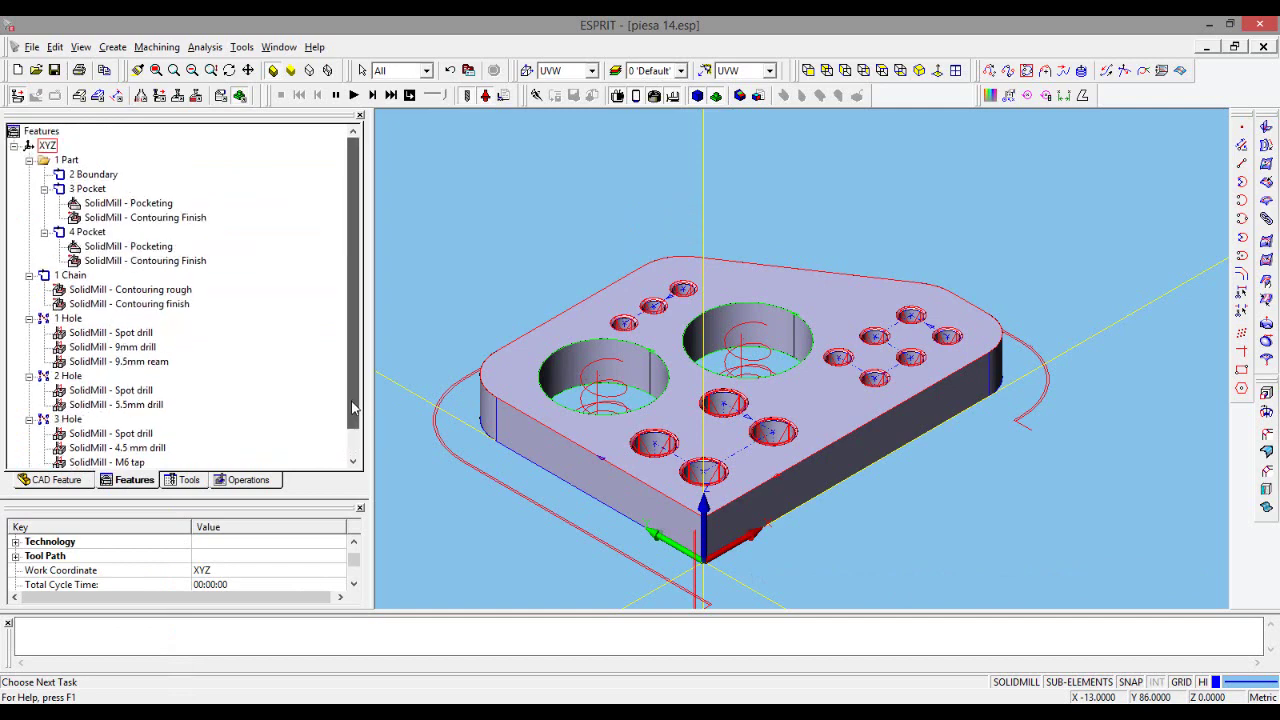
click(72, 146)
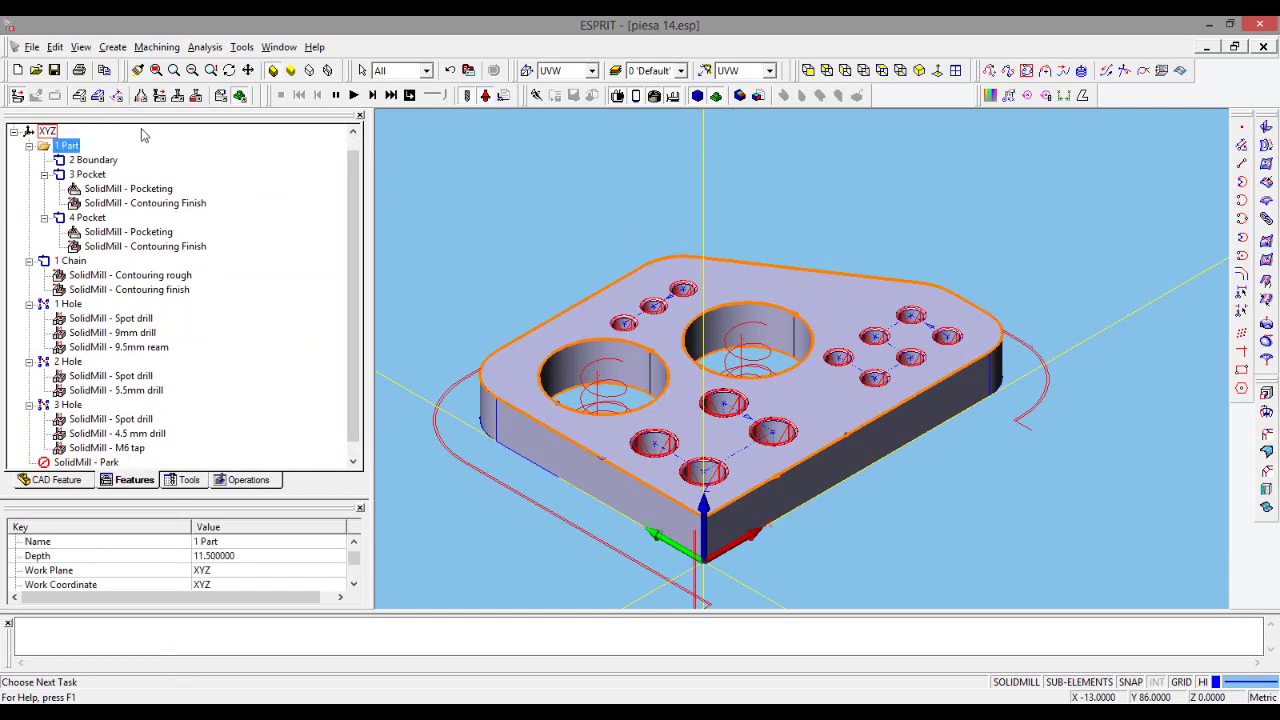
- Run the full simulation without the Park cycle, stop it, and switch to Common Machining
click(353, 95)
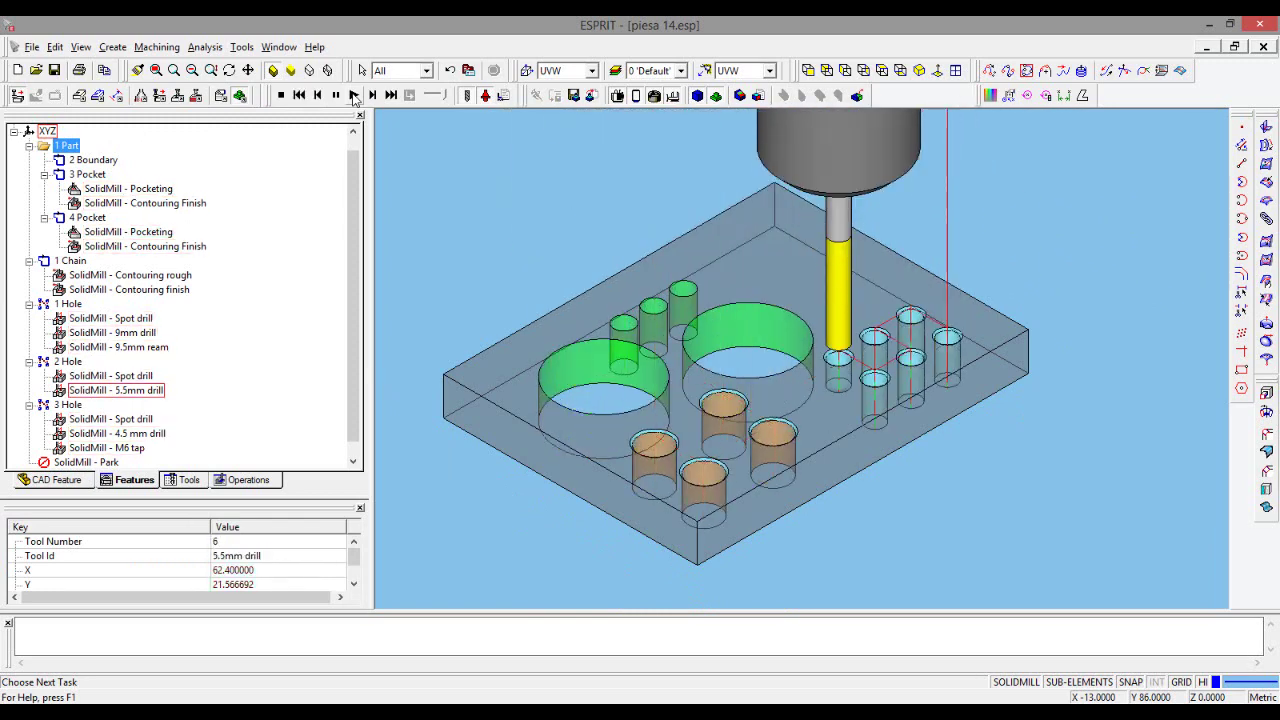
click(281, 95)
click(282, 96)
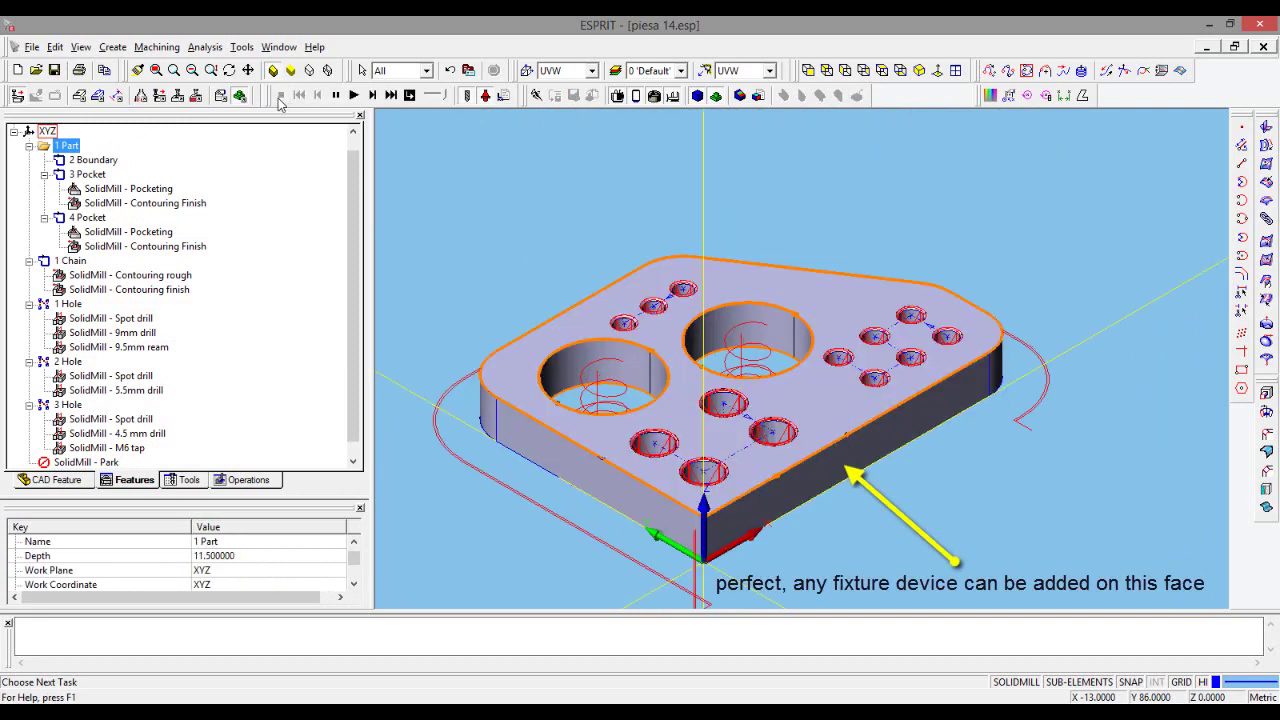
click(221, 96)
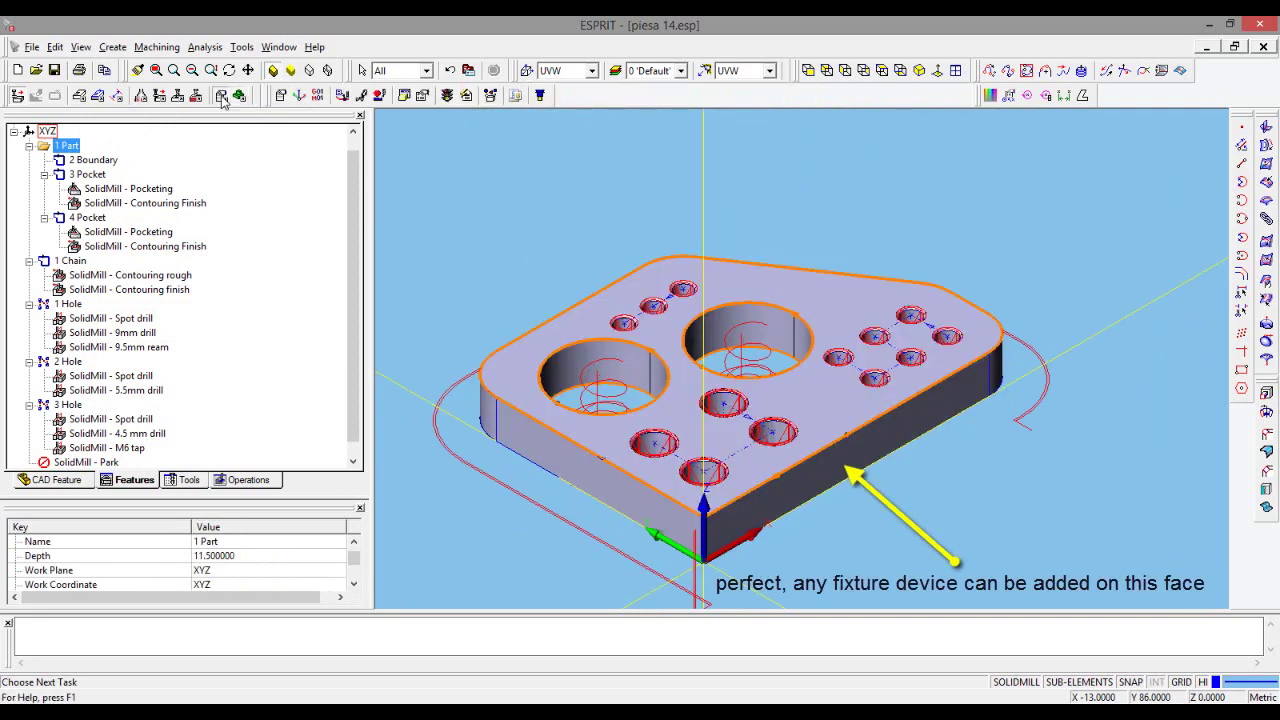
click(280, 97)
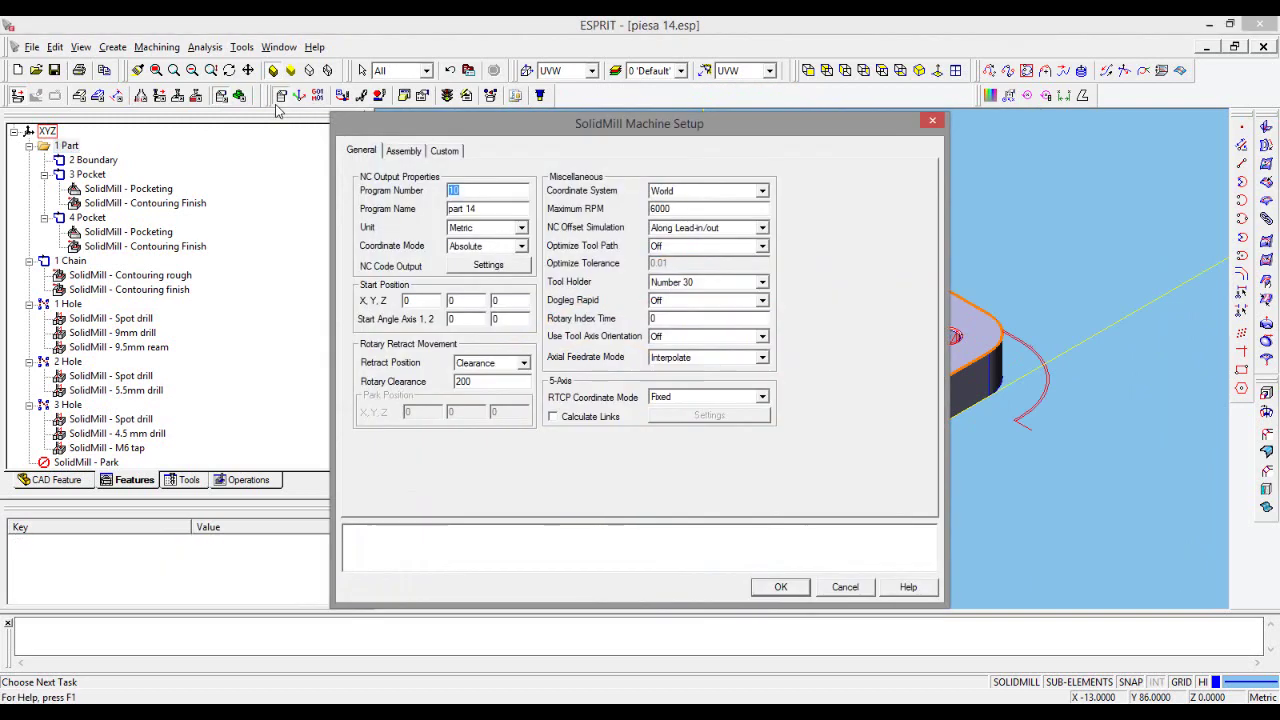
click(488, 265)
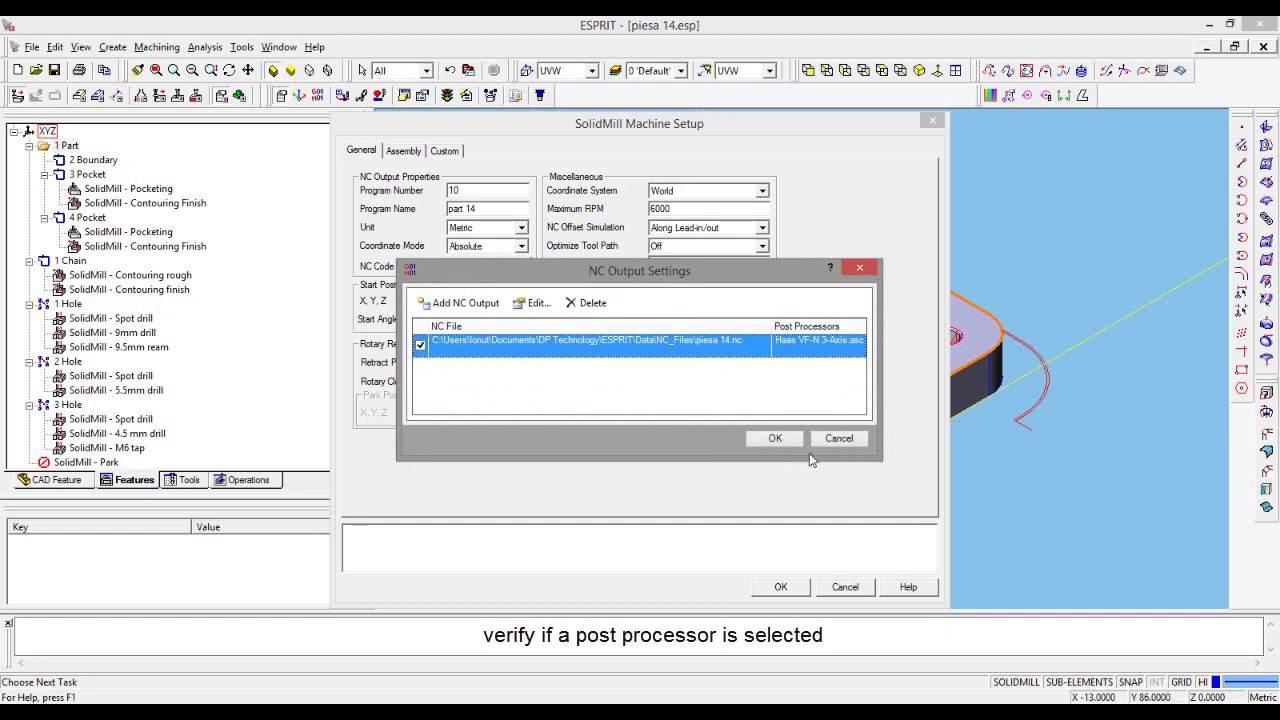
click(776, 439)
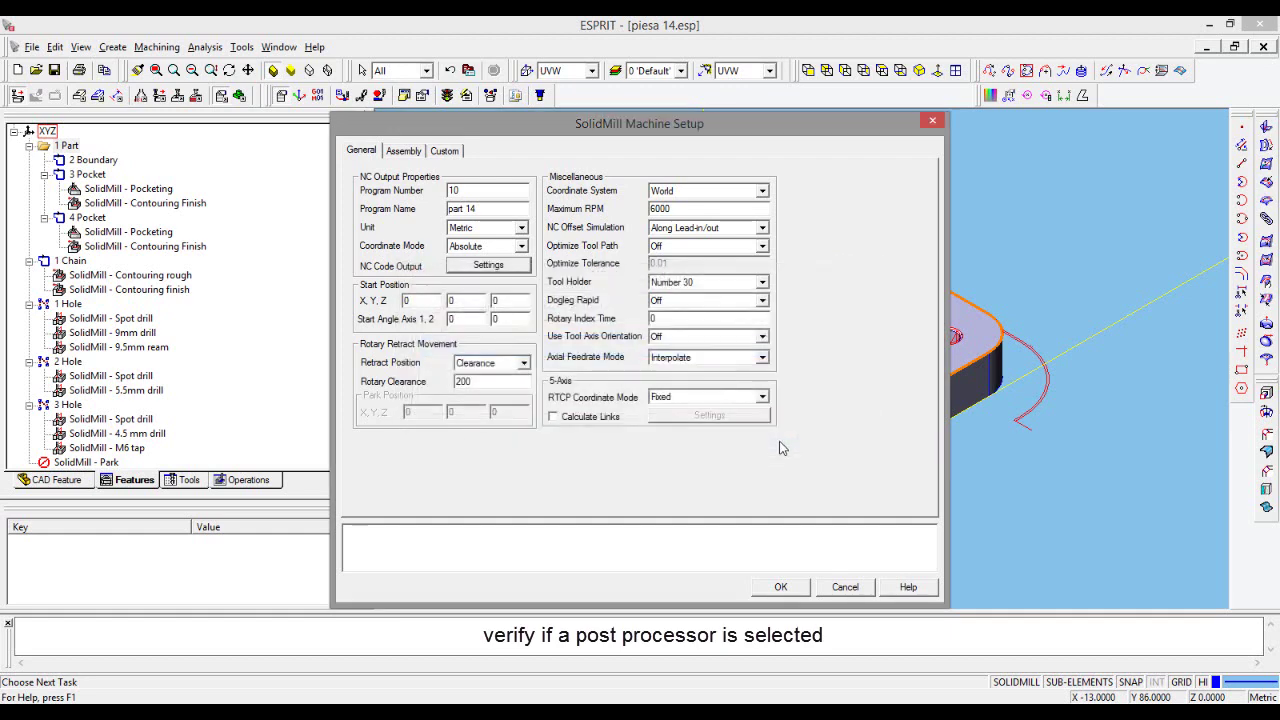
click(780, 587)
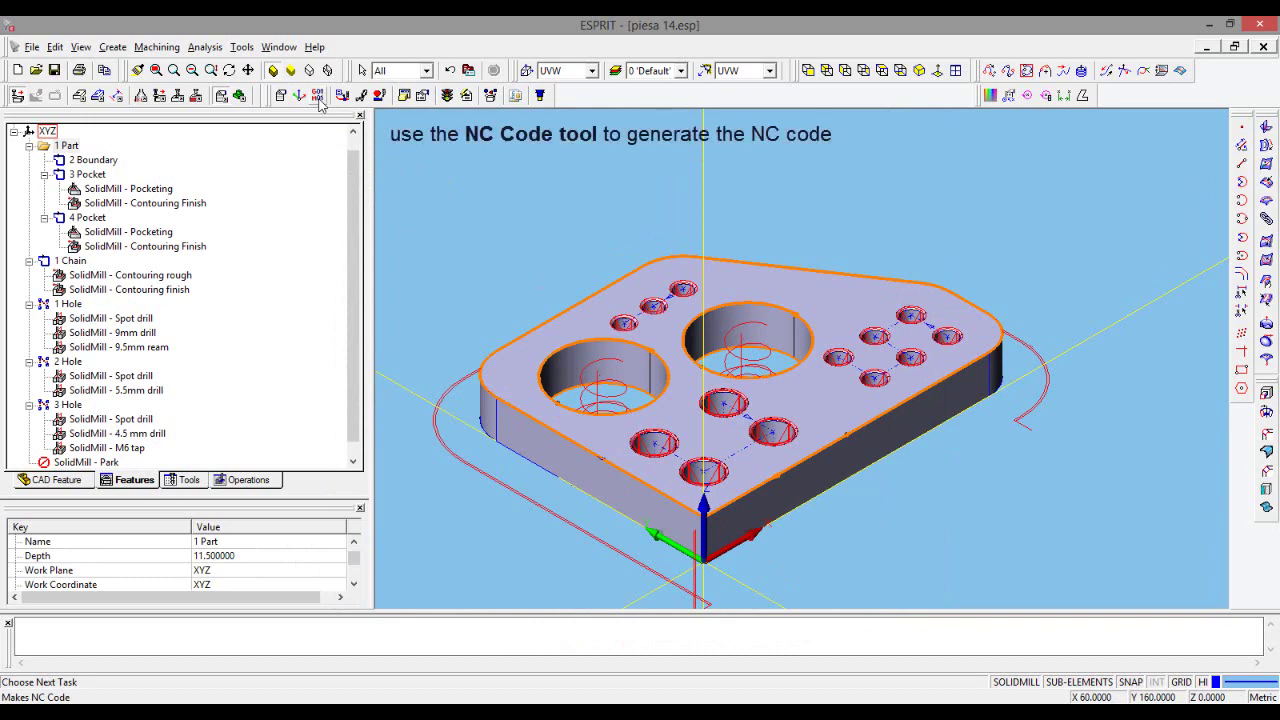
- Generate the NC code as piesa 14.nc and scroll through the program
click(319, 101)
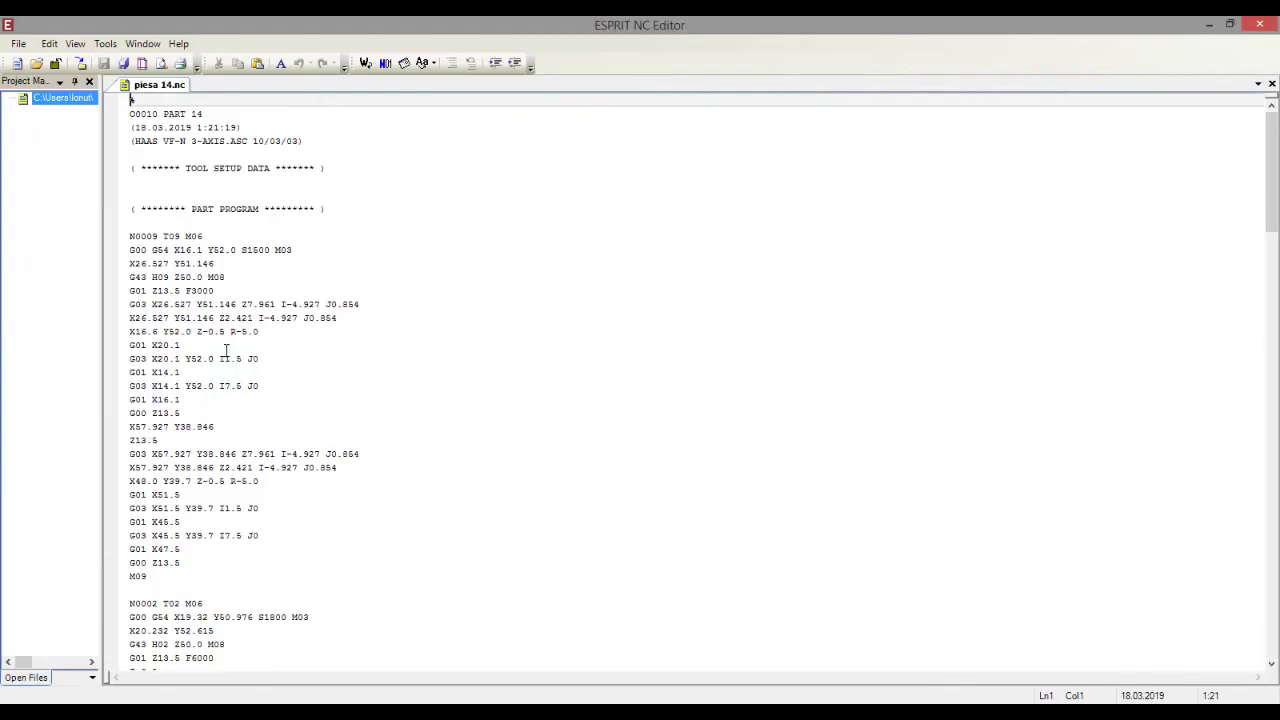
click(306, 346)
scroll(475, 340, down, 5)
scroll(700, 263, down, 6)
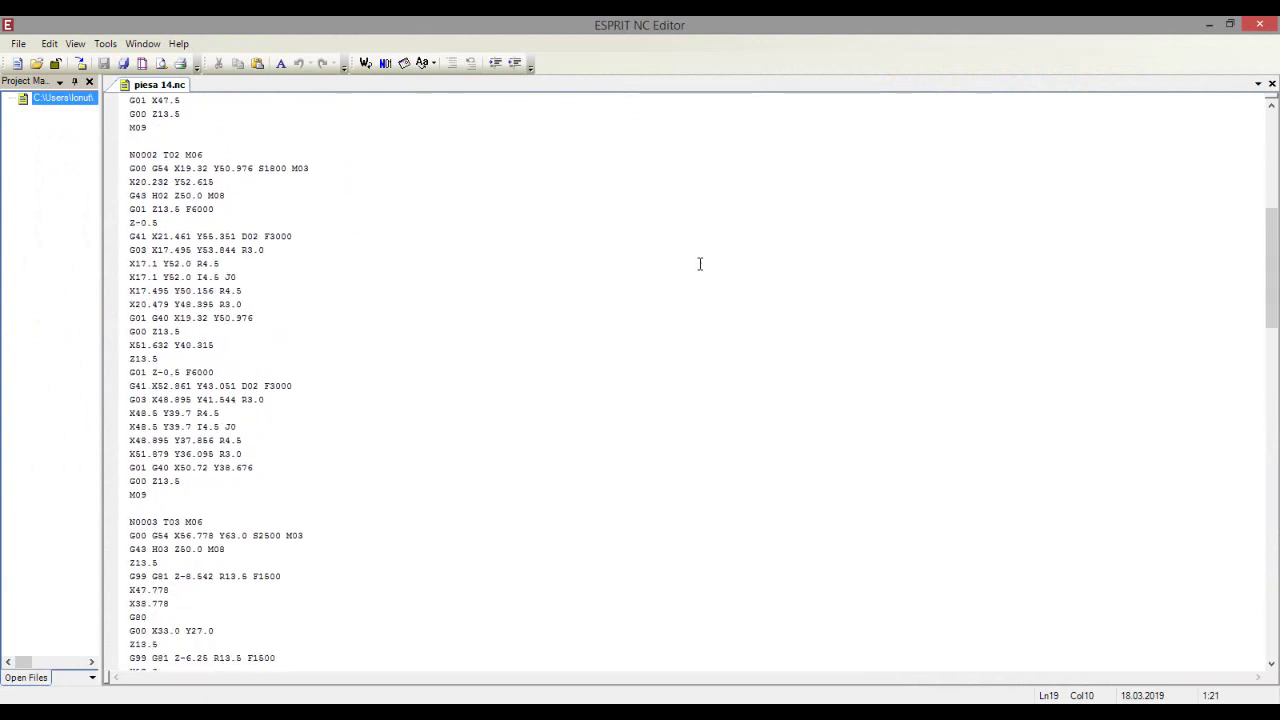
scroll(766, 251, down, 4)
scroll(768, 261, down, 6)
scroll(766, 261, down, 4)
scroll(755, 270, down, 6)
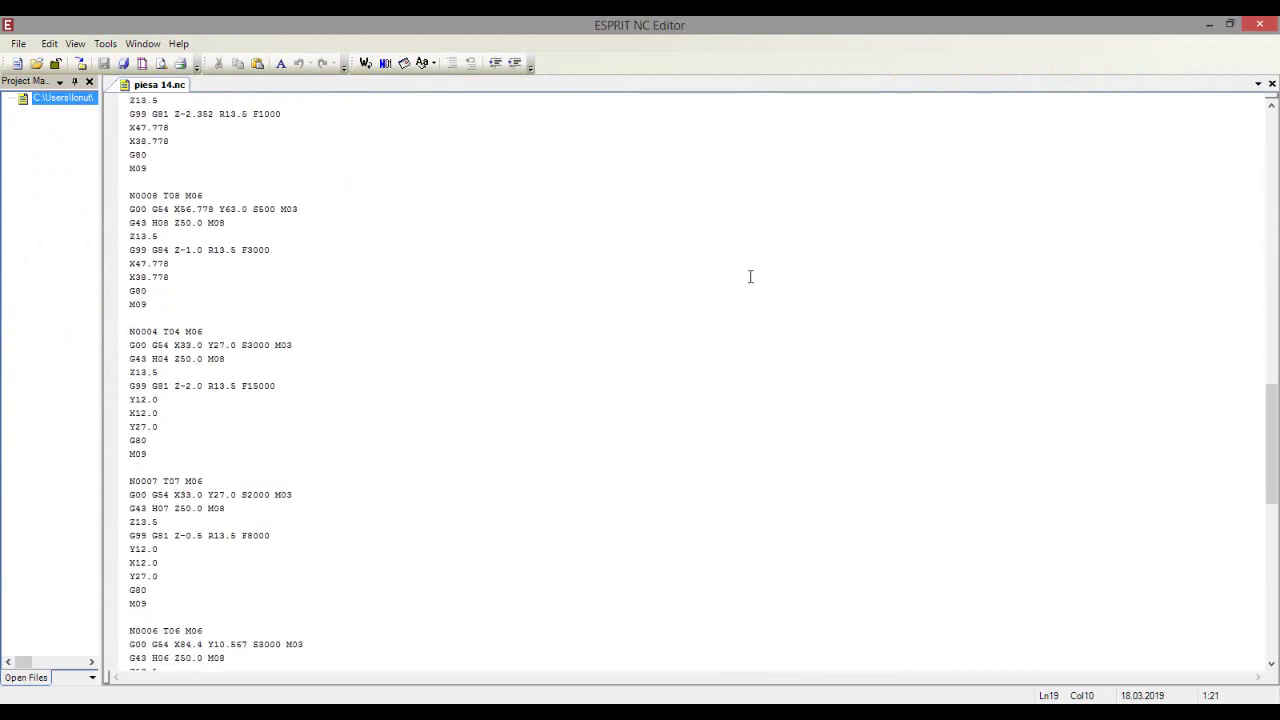
scroll(720, 285, down, 1)
scroll(640, 310, down, 1)
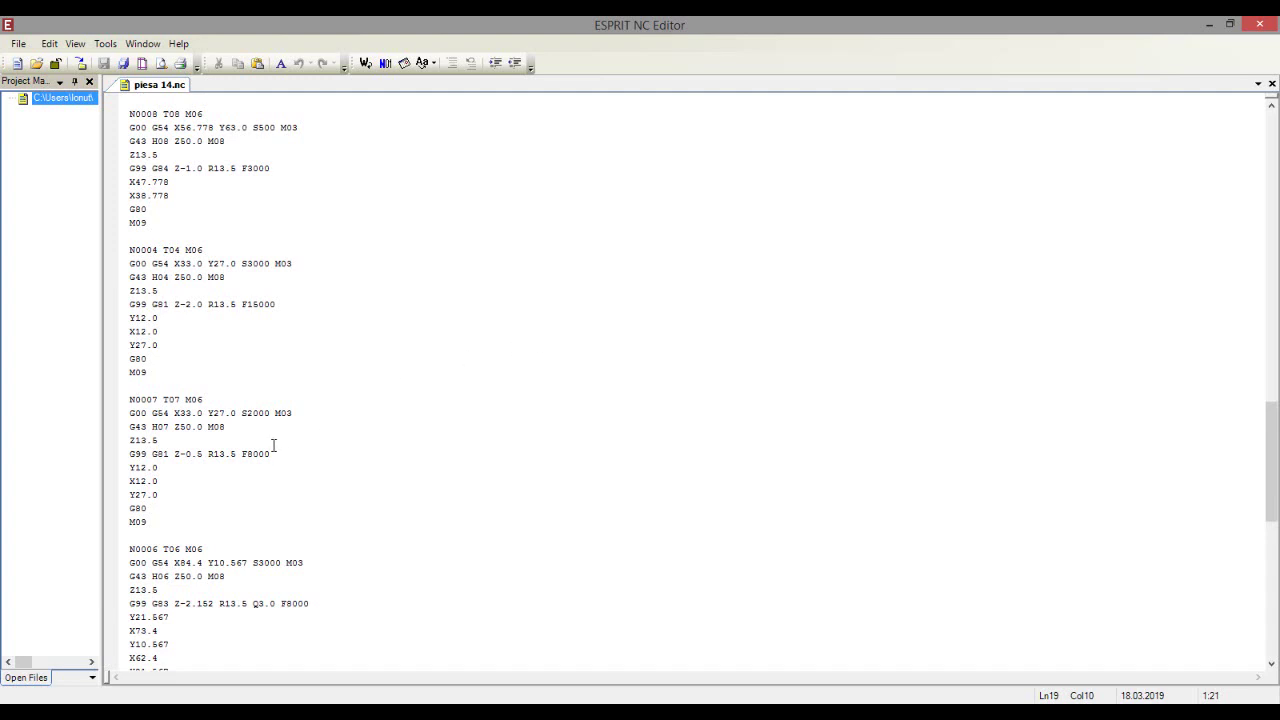
- Review the blocks around G43 H07 Z50.0 M08, then close ESPRIT NC Editor
click(237, 426)
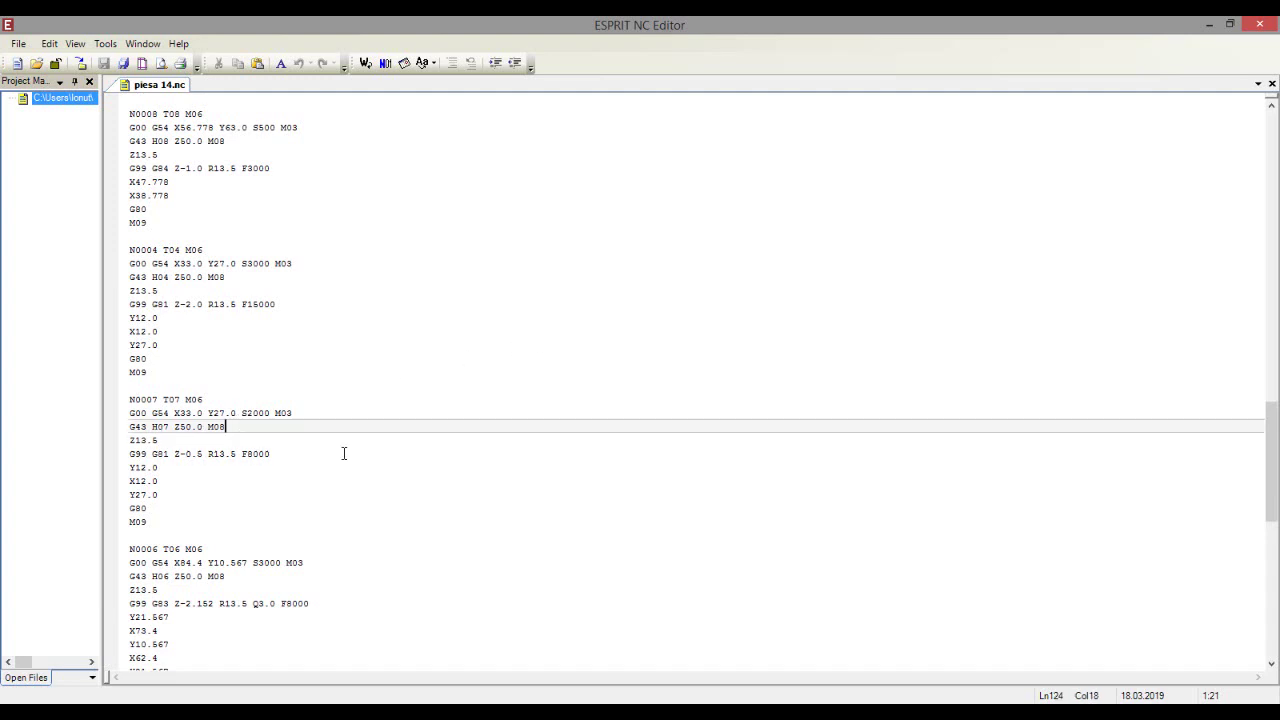
scroll(347, 451, down, 3)
scroll(340, 445, down, 2)
scroll(320, 437, down, 3)
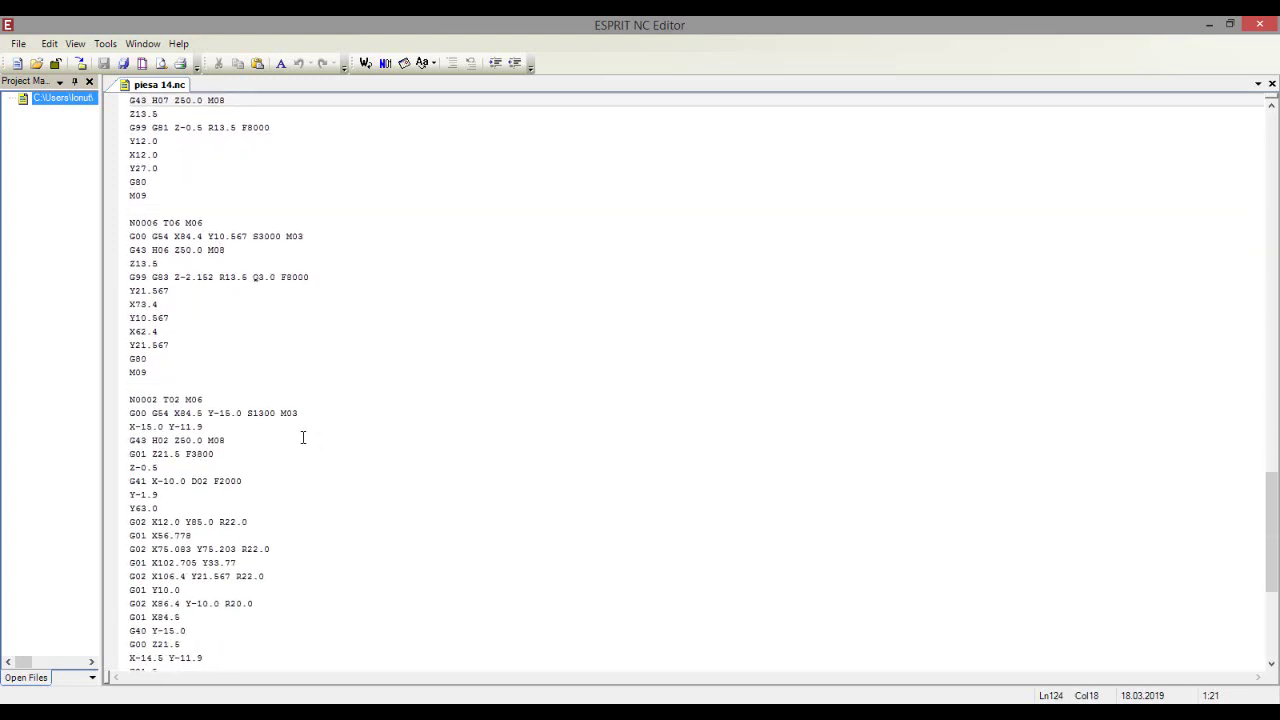
scroll(300, 437, down, 5)
scroll(298, 437, down, 2)
scroll(310, 420, up, 9)
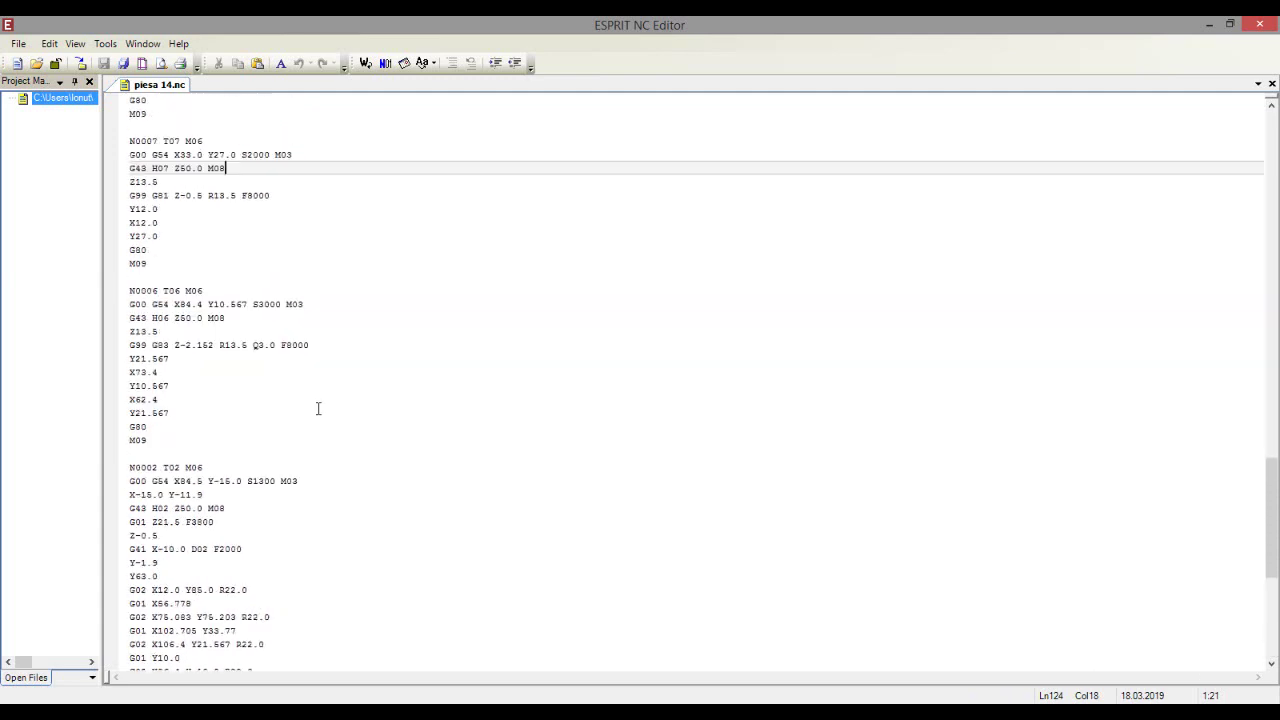
scroll(360, 390, up, 8)
scroll(410, 368, up, 7)
scroll(417, 357, up, 3)
scroll(416, 345, up, 3)
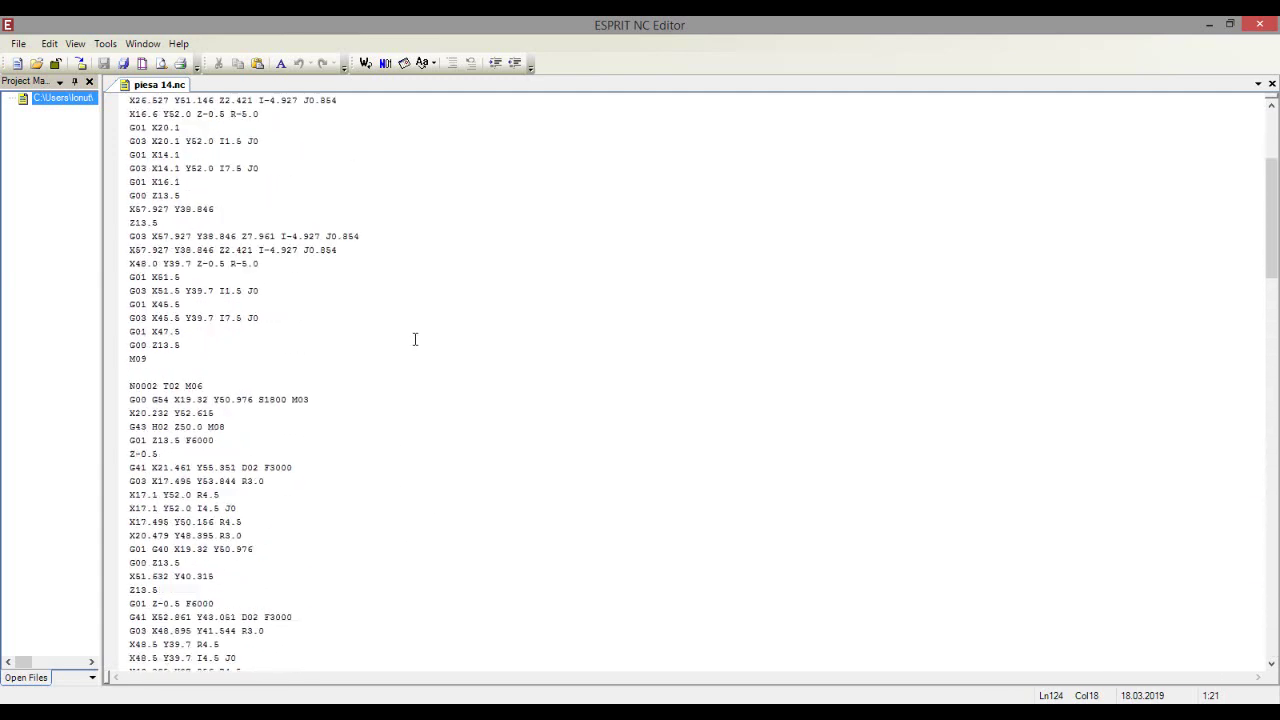
scroll(415, 339, up, 5)
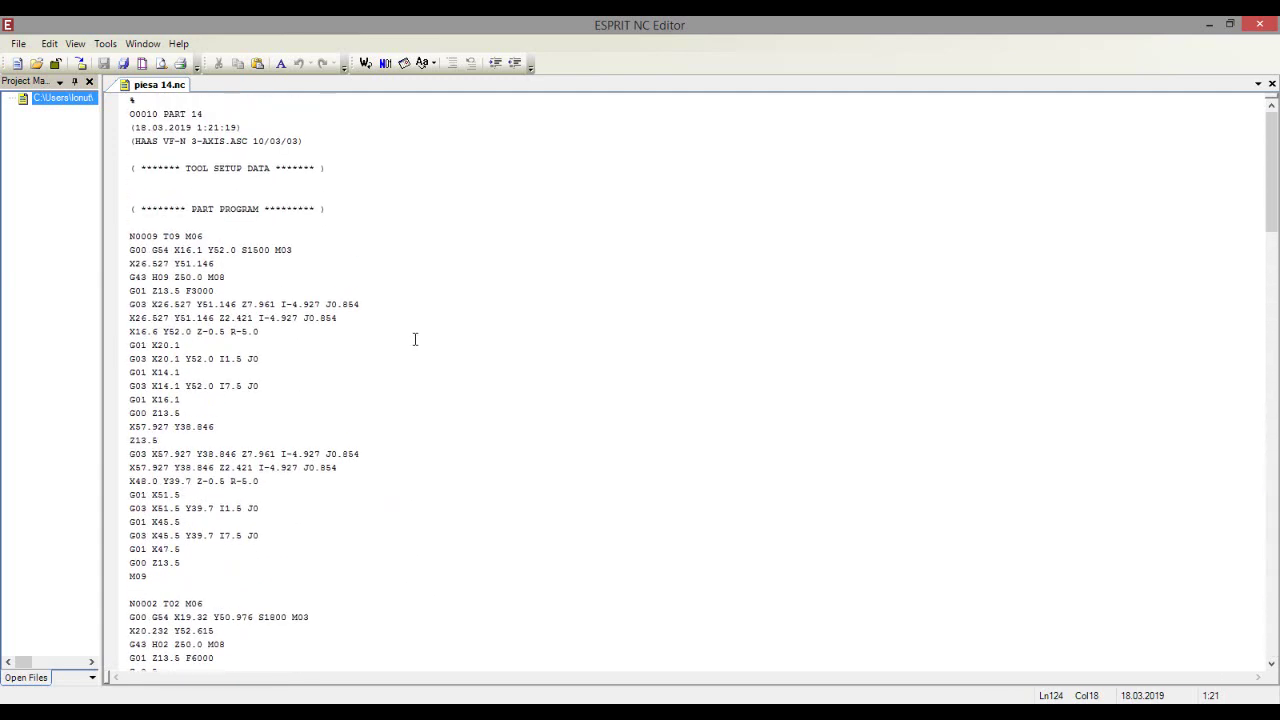
click(1260, 25)
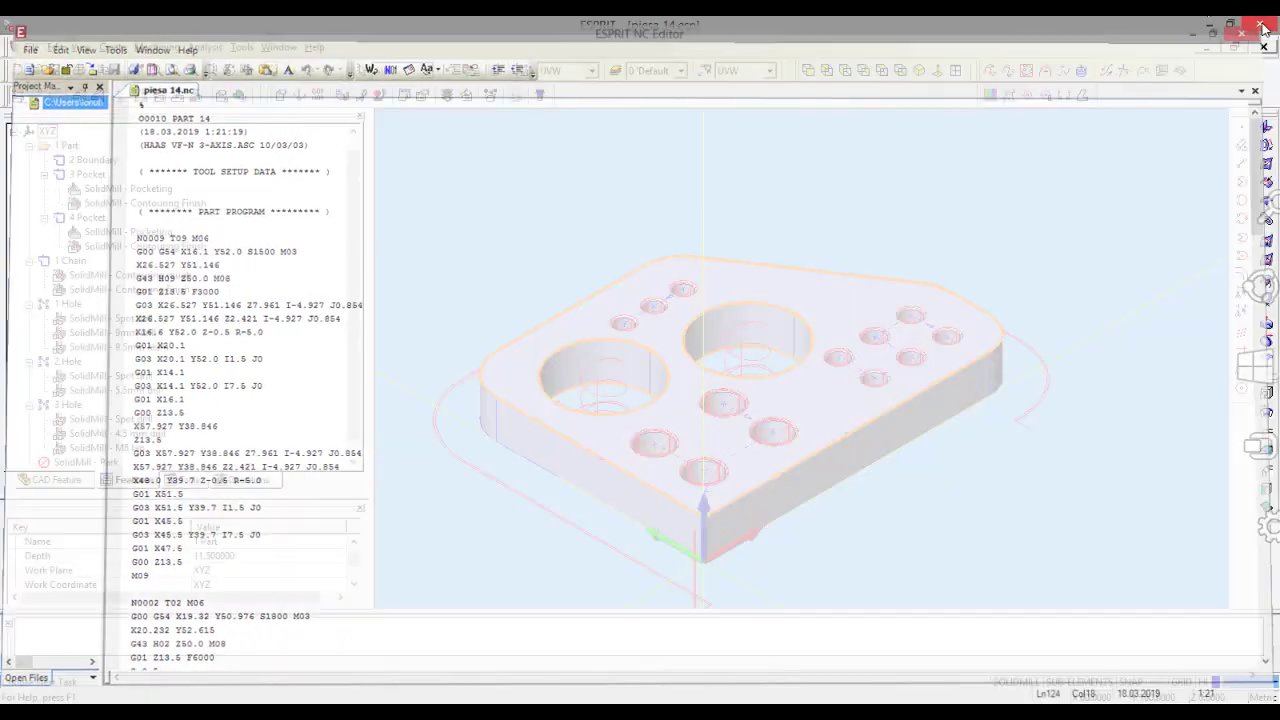